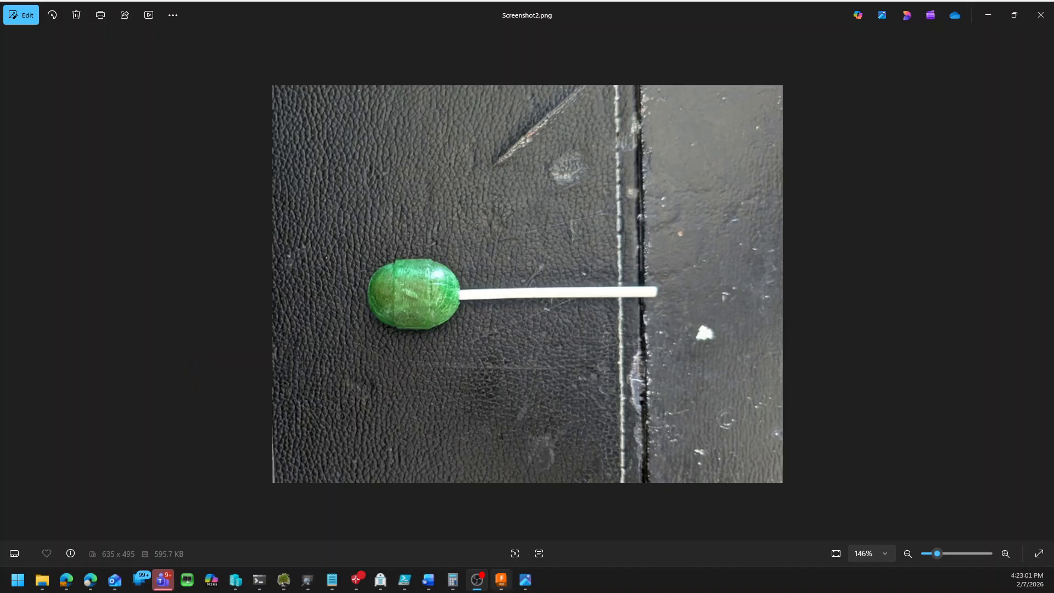
Switch to Autodesk Fusion and load Screenshot2.png from the computer's Lollipop Party Favors folder as a canvas
{"action": "left_click", "coordinate": [502, 581]}
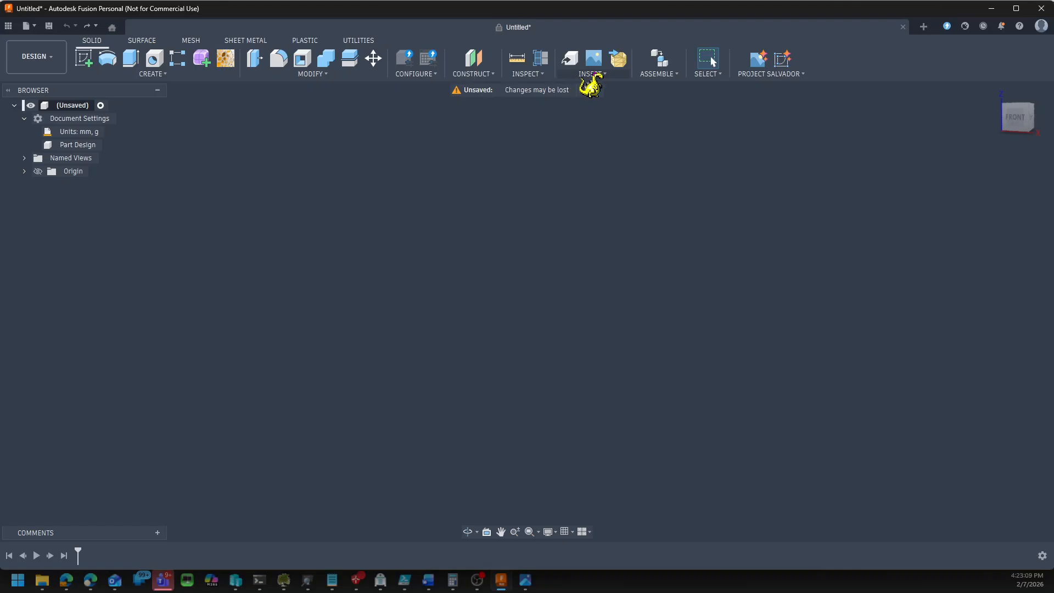
{"action": "left_click", "coordinate": [606, 65]}
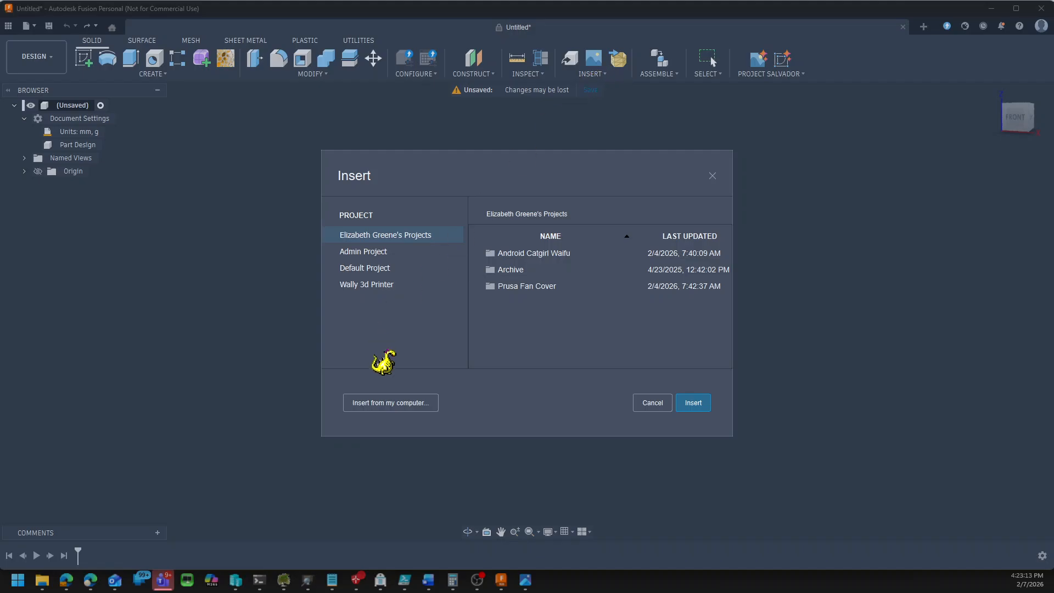
{"action": "left_click", "coordinate": [417, 407]}
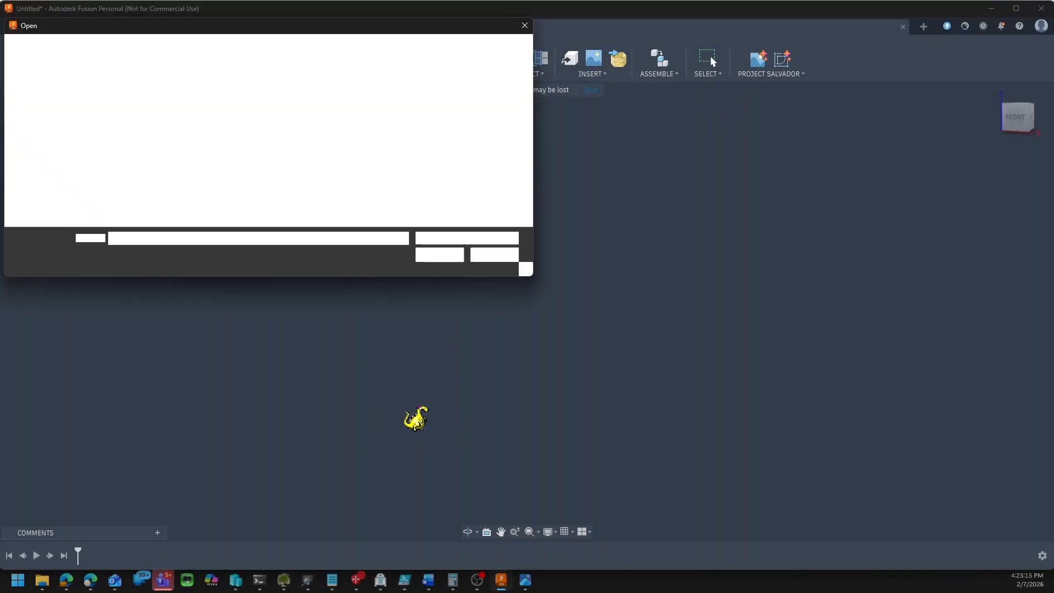
{"action": "left_click", "coordinate": [208, 132]}
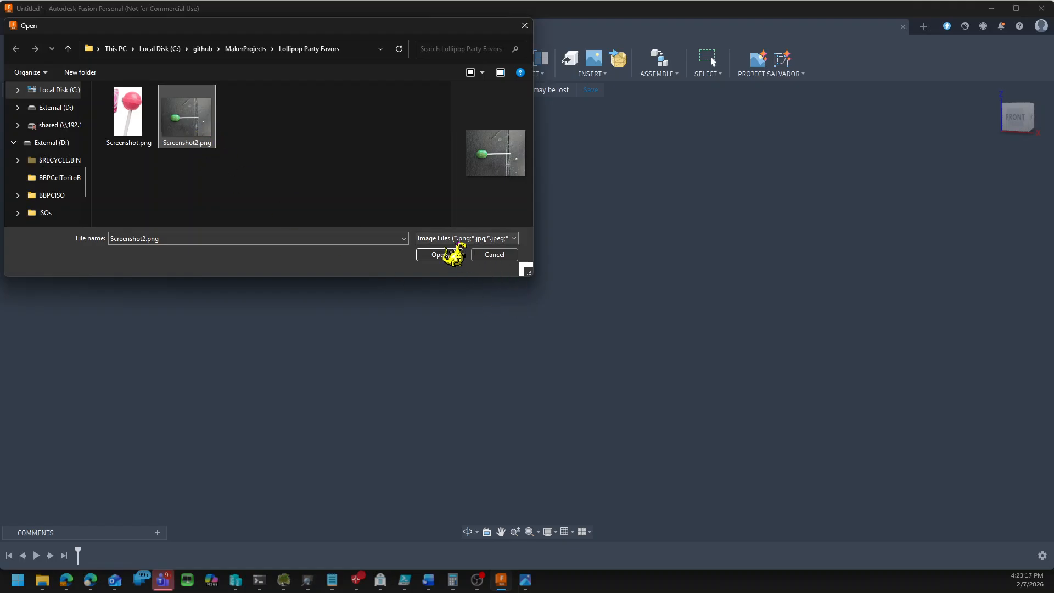
{"action": "left_click", "coordinate": [442, 254]}
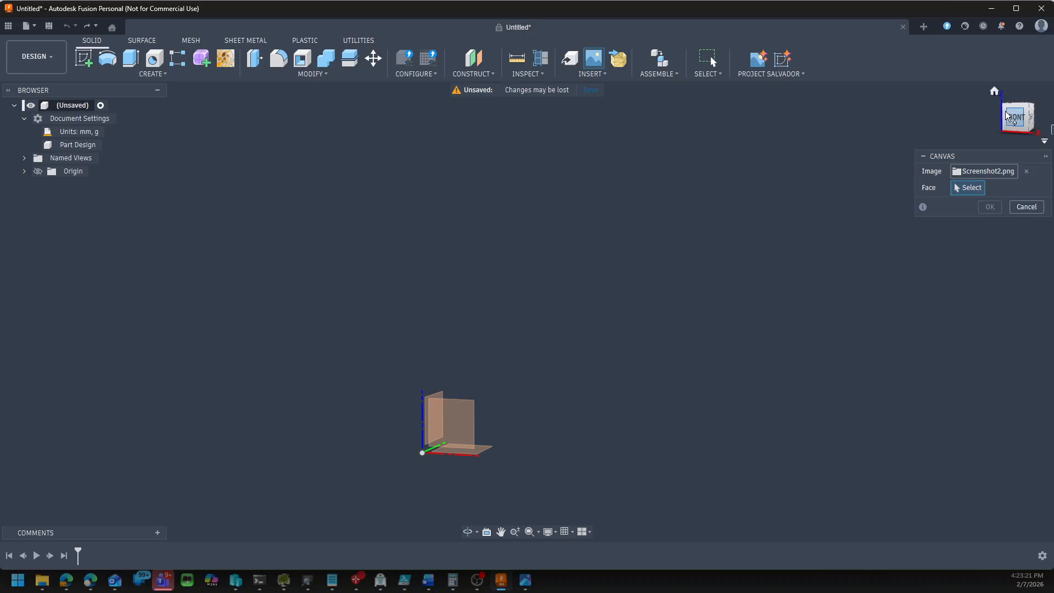
Place the canvas on the front XZ plane and rotate it by -90 degrees so the lollipop stands upright
{"action": "left_click_drag", "start_coordinate": [1010, 123], "coordinate": [1022, 124]}
{"action": "left_click", "coordinate": [1022, 123]}
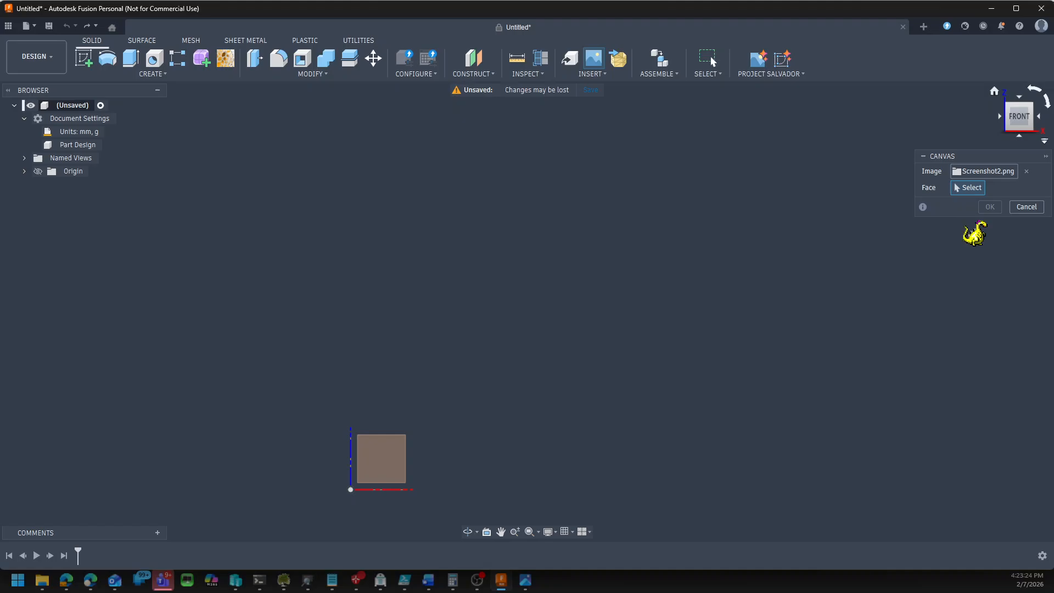
{"action": "left_click", "coordinate": [381, 459]}
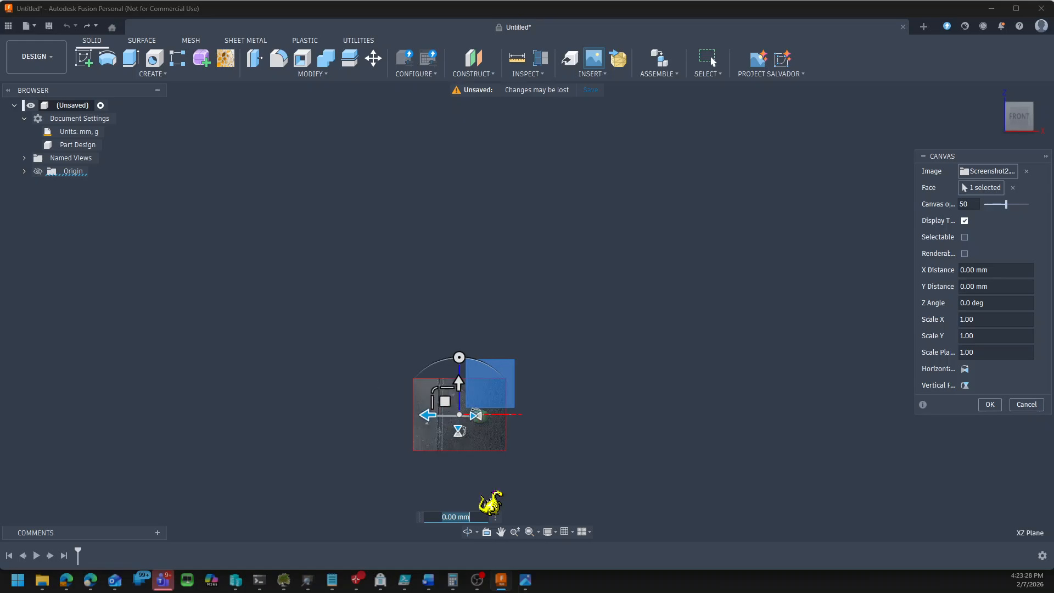
{"action": "scroll", "coordinate": [483, 472], "scroll_direction": "up", "scroll_amount": 5}
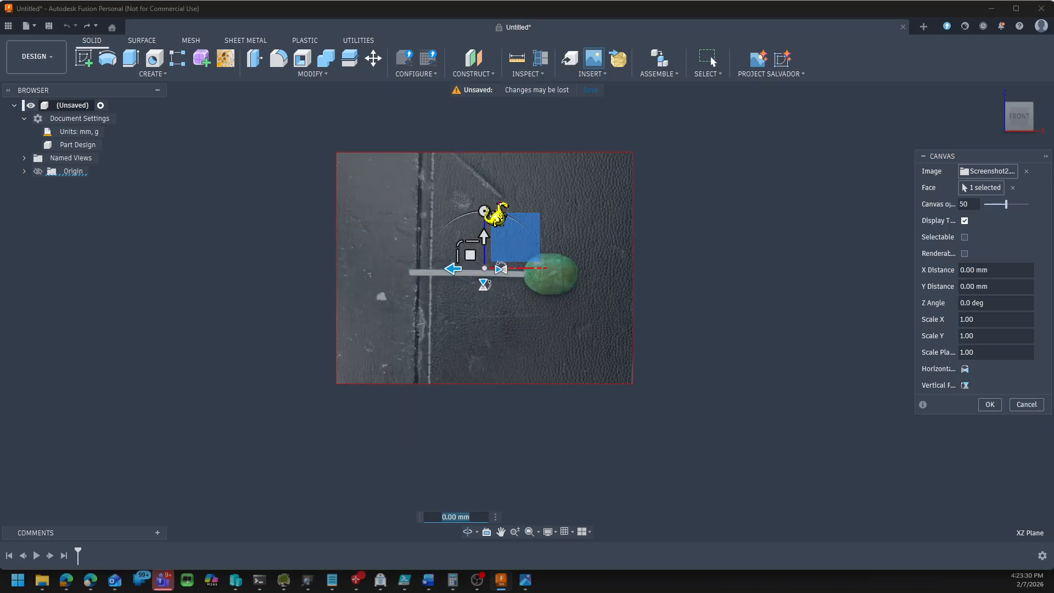
{"action": "left_click_drag", "start_coordinate": [484, 210], "coordinate": [407, 271]}
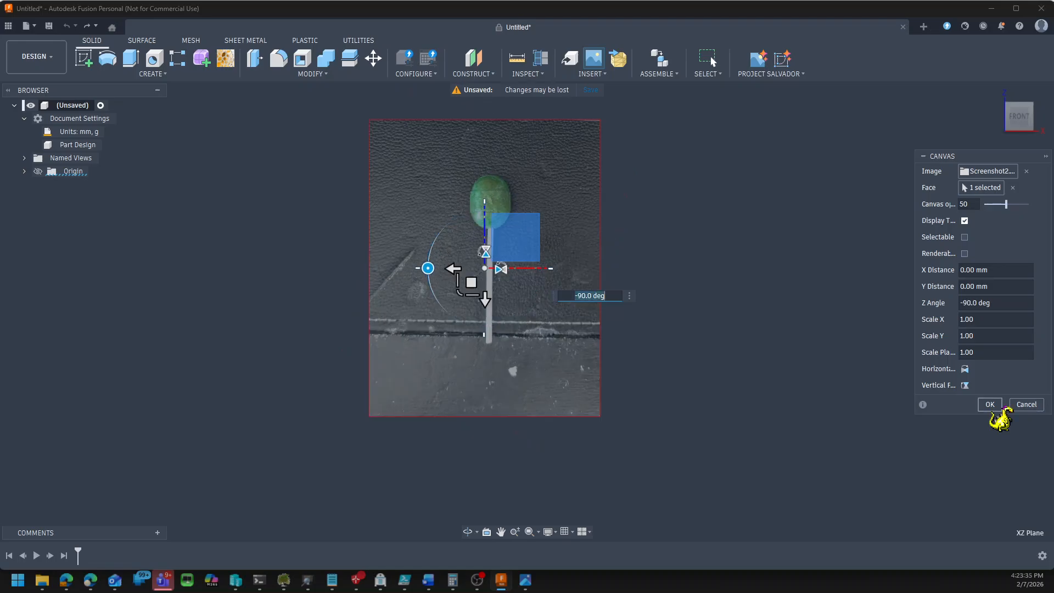
{"action": "left_click", "coordinate": [990, 404]}
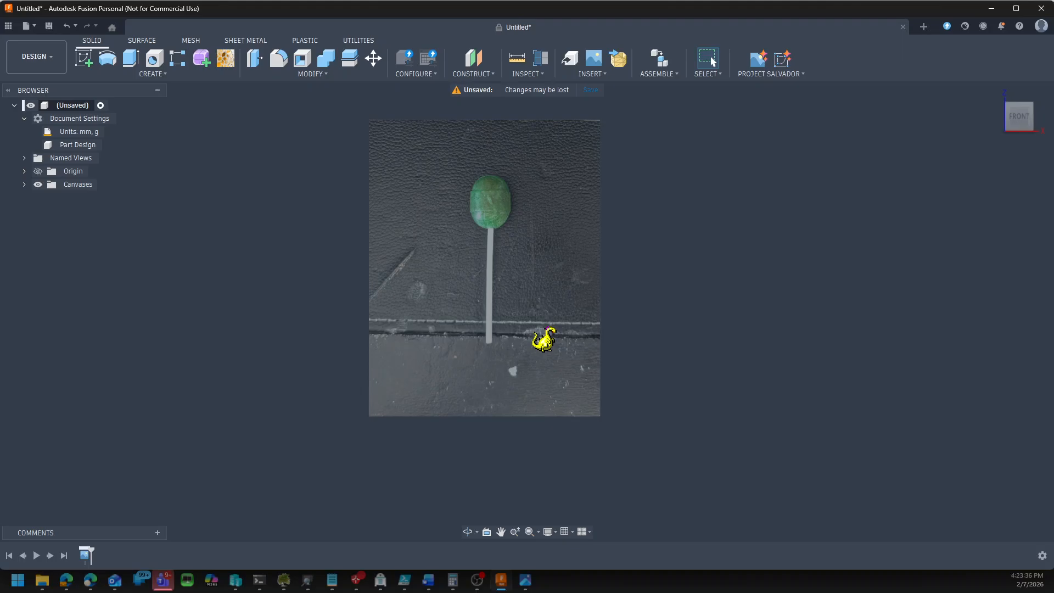
Calibrate the Screenshot2 canvas using two points across the full width of the lollipop head
{"action": "left_click", "coordinate": [24, 184]}
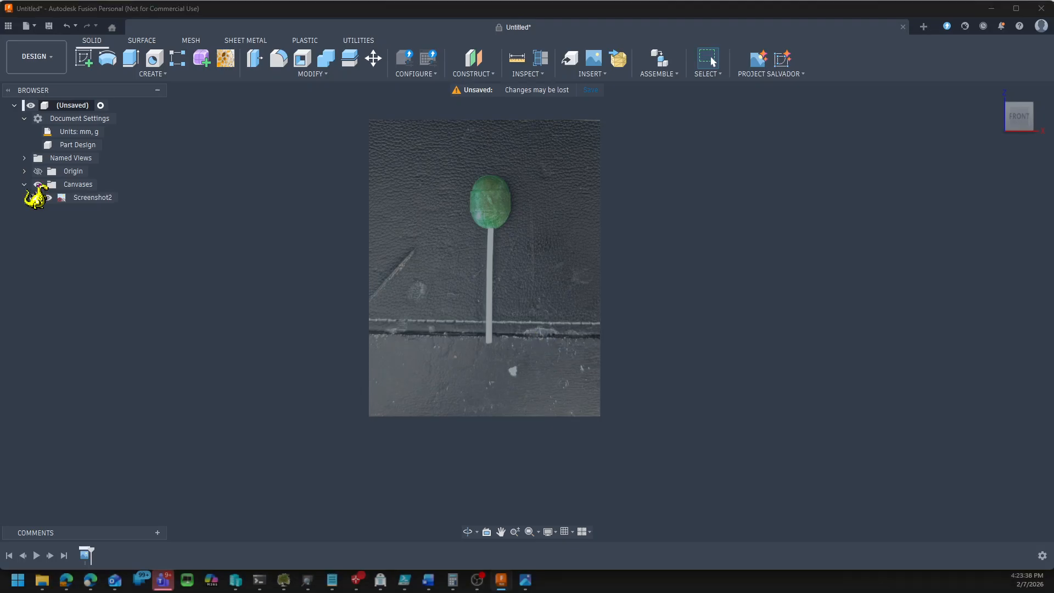
{"action": "left_click", "coordinate": [91, 198]}
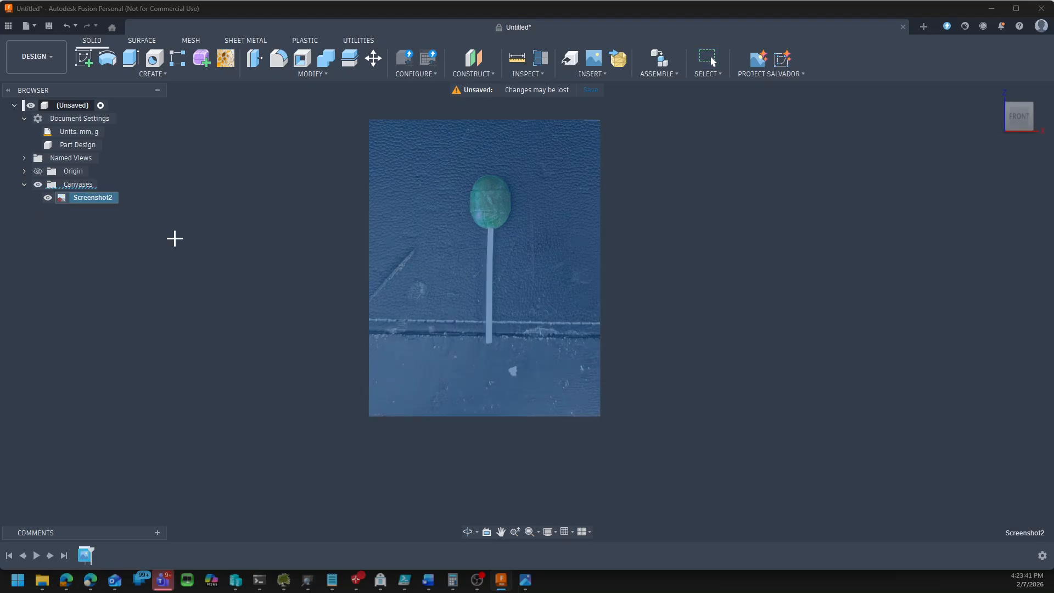
{"action": "scroll", "coordinate": [459, 209], "scroll_direction": "up", "scroll_amount": 8}
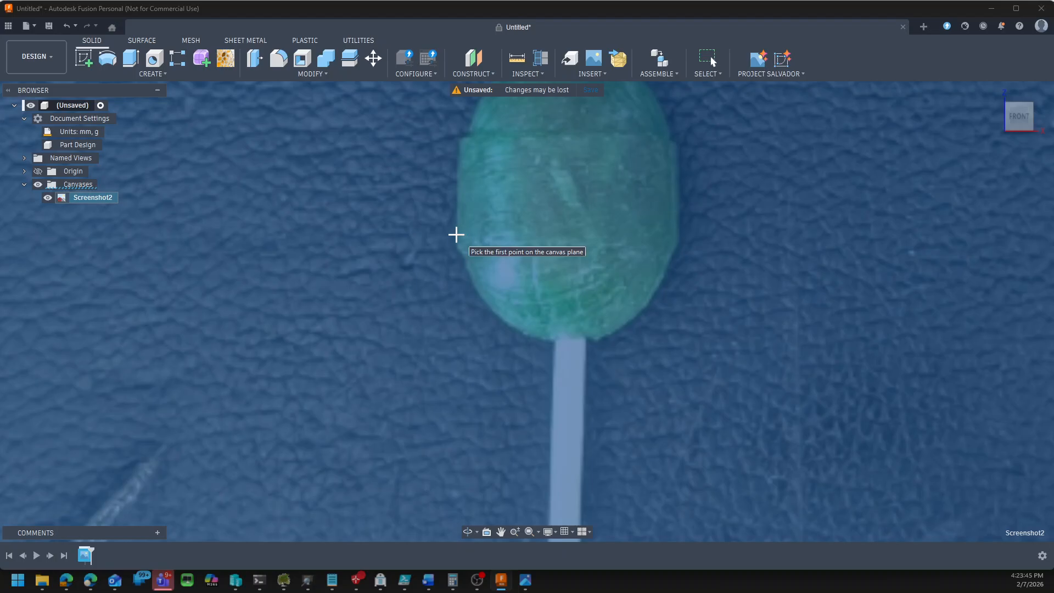
{"action": "left_click", "coordinate": [456, 234]}
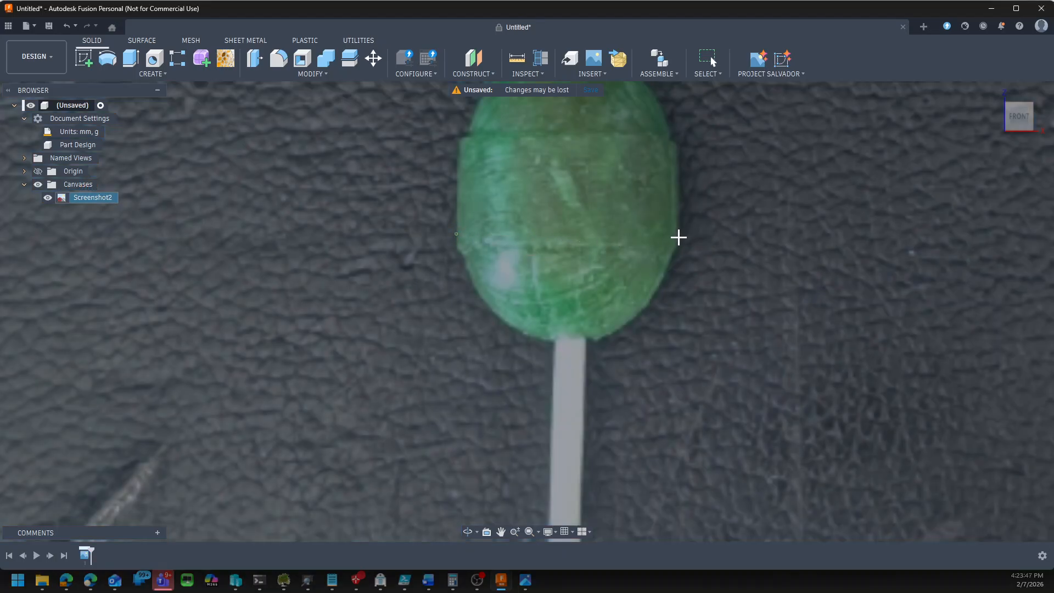
{"action": "left_click", "coordinate": [678, 237]}
{"action": "type", "text": "5"}
{"action": "key", "text": "Return"}
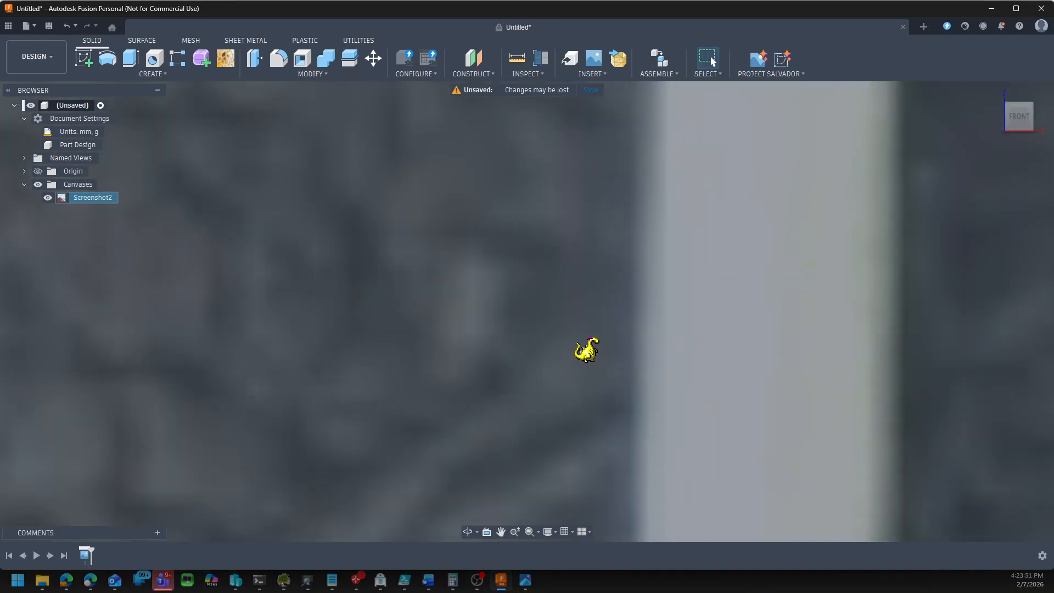
Show the origin and shift the canvas by a Y distance of about 7.7 mm, placing the junction of head and stick on the origin
{"action": "scroll", "coordinate": [586, 350], "scroll_direction": "down", "scroll_amount": 10}
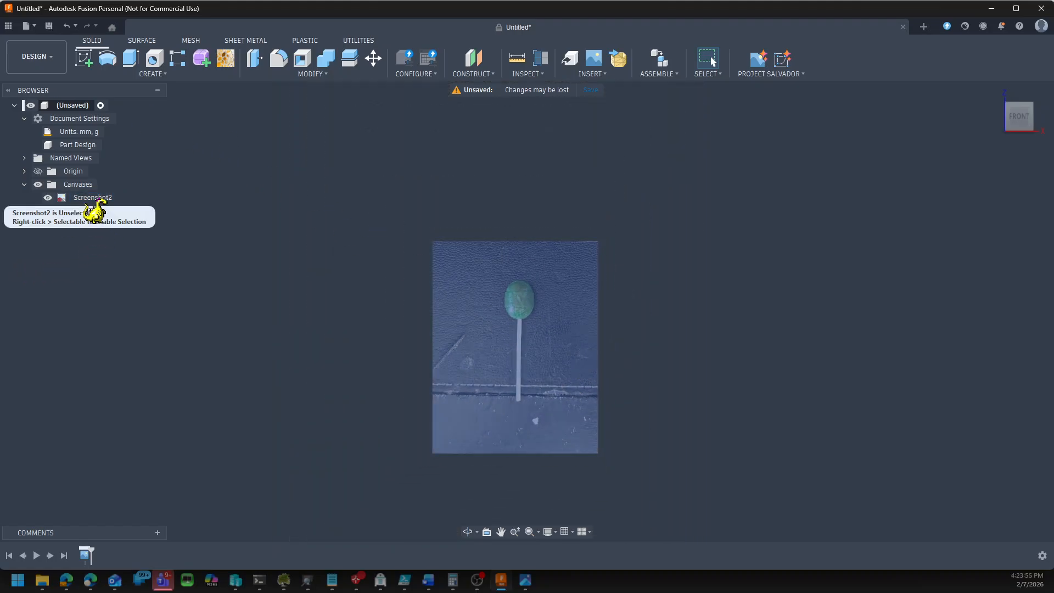
{"action": "right_click", "coordinate": [91, 199]}
{"action": "left_click", "coordinate": [115, 222]}
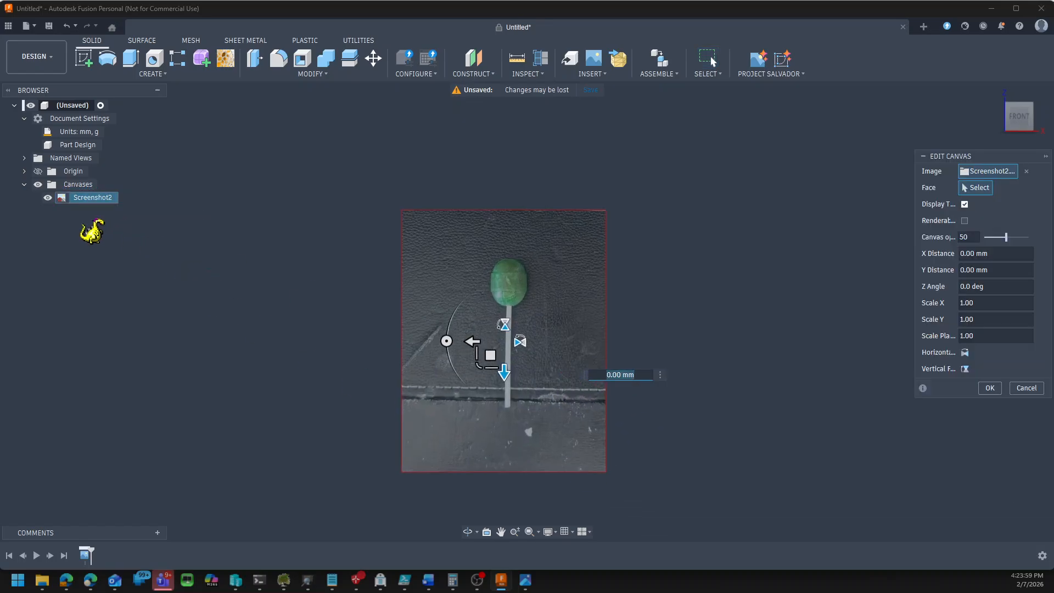
{"action": "left_click", "coordinate": [38, 171]}
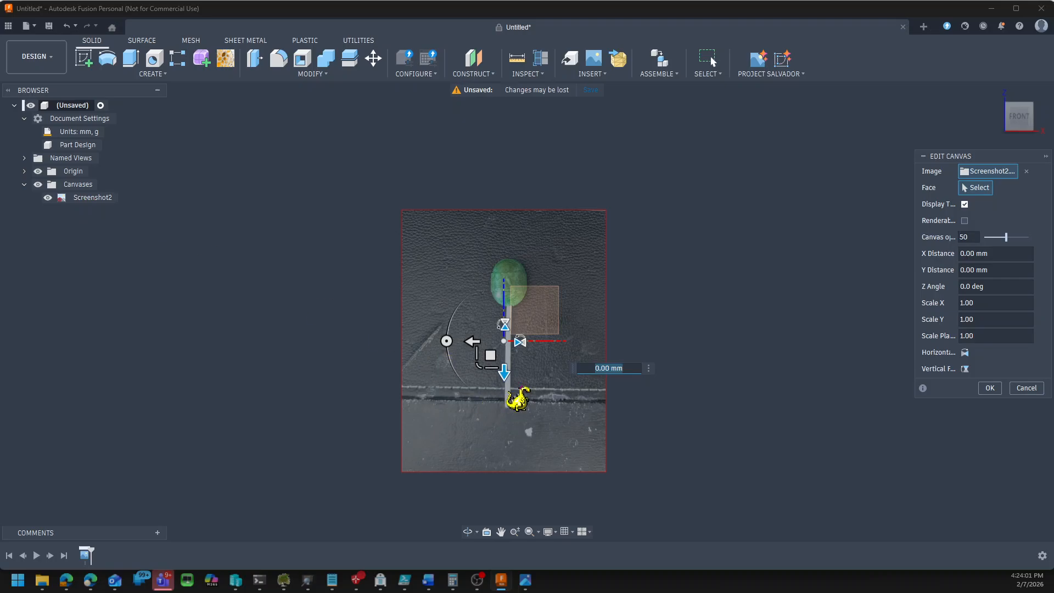
{"action": "scroll", "coordinate": [501, 351], "scroll_direction": "up", "scroll_amount": 2}
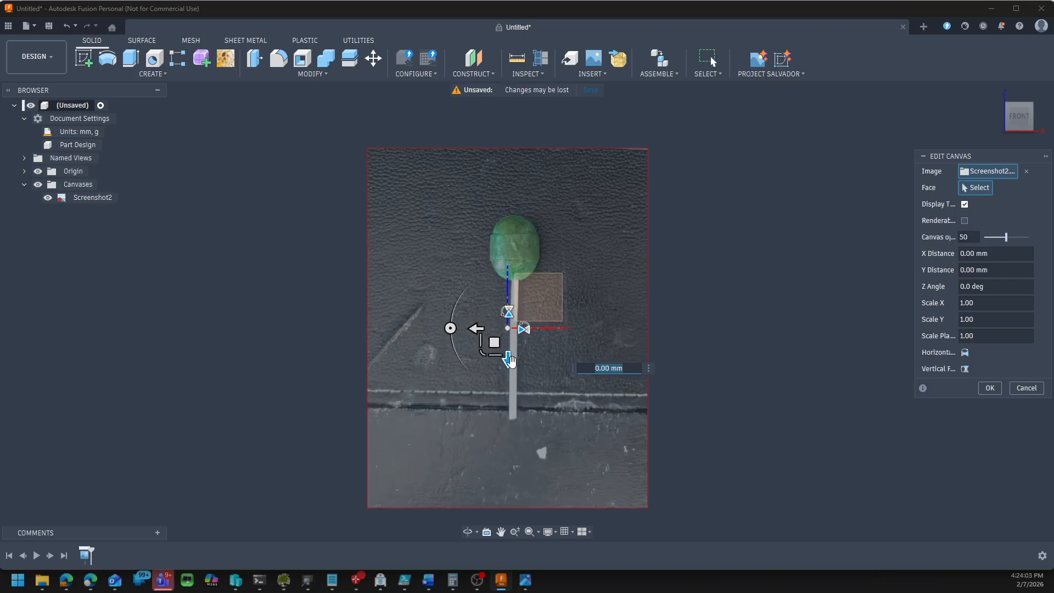
{"action": "left_click_drag", "start_coordinate": [508, 360], "coordinate": [504, 409]}
{"action": "mouse_move", "coordinate": [475, 375]}
{"action": "left_mouse_down"}
{"action": "mouse_move", "coordinate": [435, 374]}
{"action": "mouse_move", "coordinate": [475, 374]}
{"action": "left_mouse_up"}
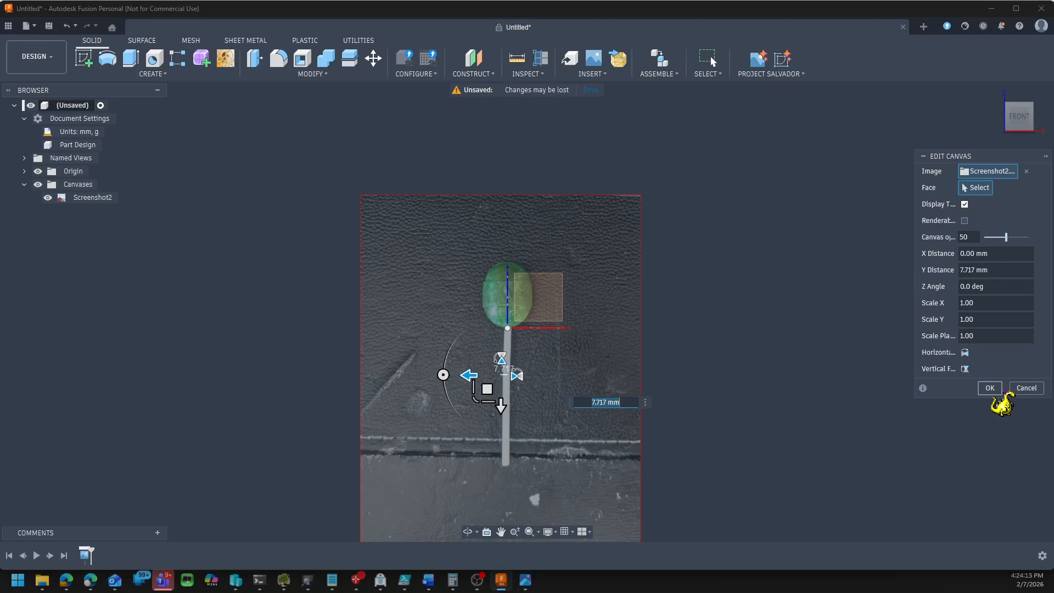
{"action": "left_click", "coordinate": [992, 389]}
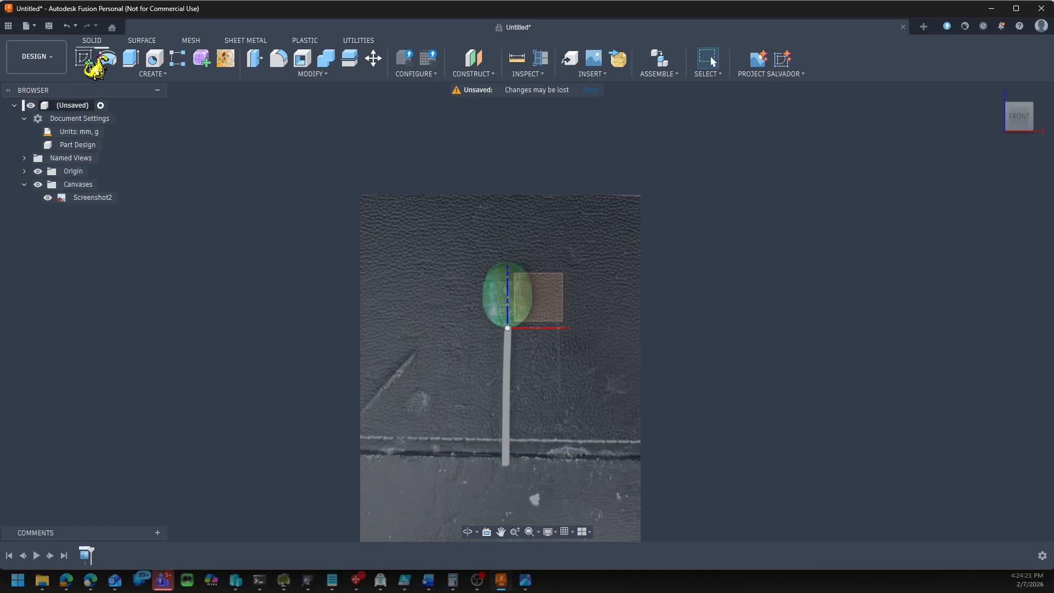
Start a sketch on the front XZ plane and draw a vertical centre line from the origin to the top of the lollipop head
{"action": "left_click", "coordinate": [84, 57]}
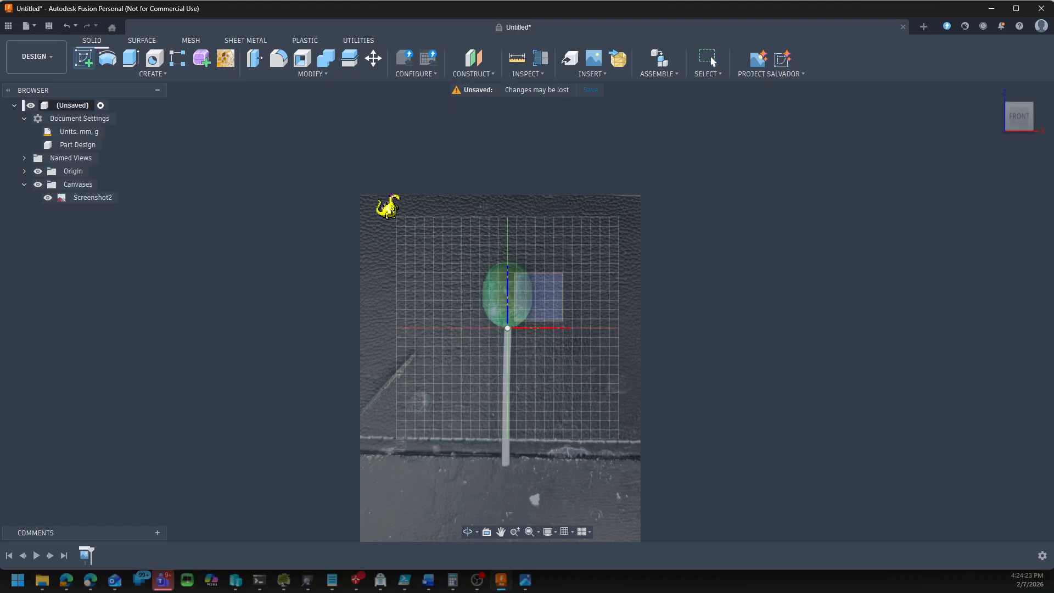
{"action": "left_click", "coordinate": [559, 305]}
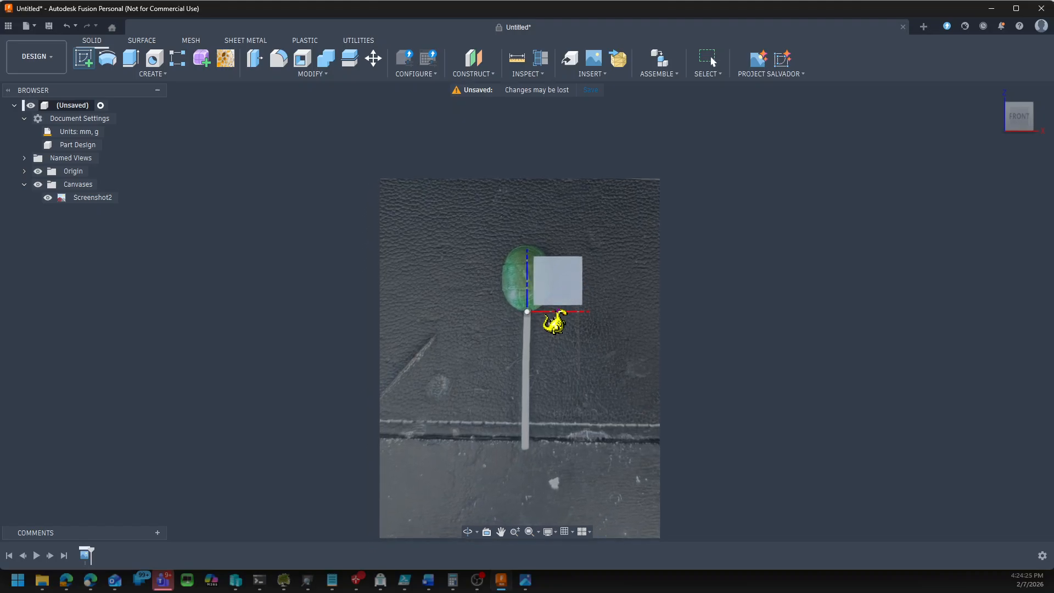
{"action": "scroll", "coordinate": [543, 306], "scroll_direction": "up", "scroll_amount": 5}
{"action": "scroll", "coordinate": [520, 291], "scroll_direction": "down", "scroll_amount": 3}
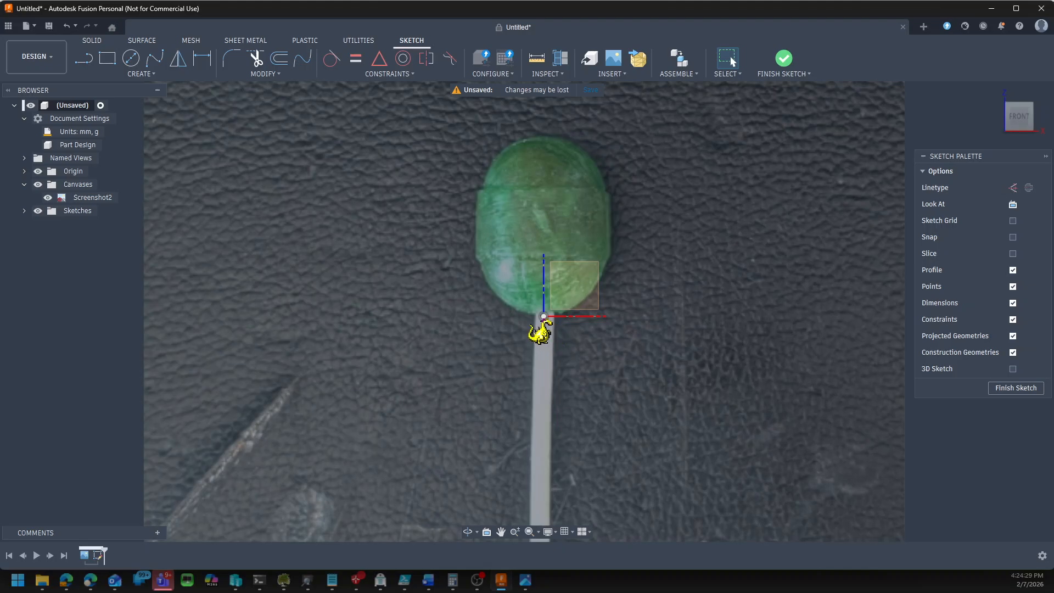
{"action": "key", "text": "l"}
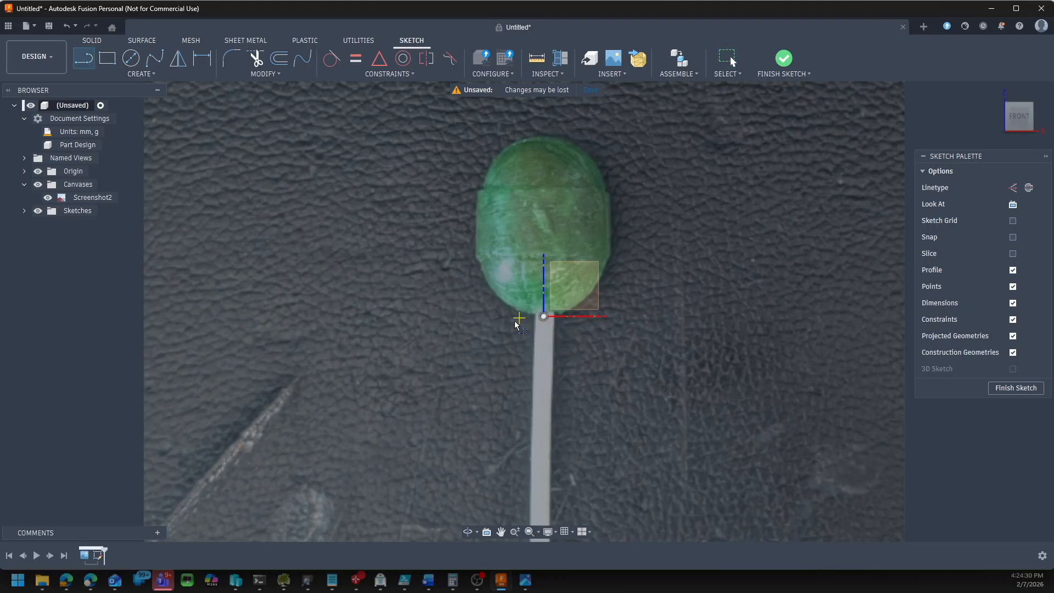
{"action": "left_click", "coordinate": [544, 316]}
{"action": "left_click", "coordinate": [545, 139]}
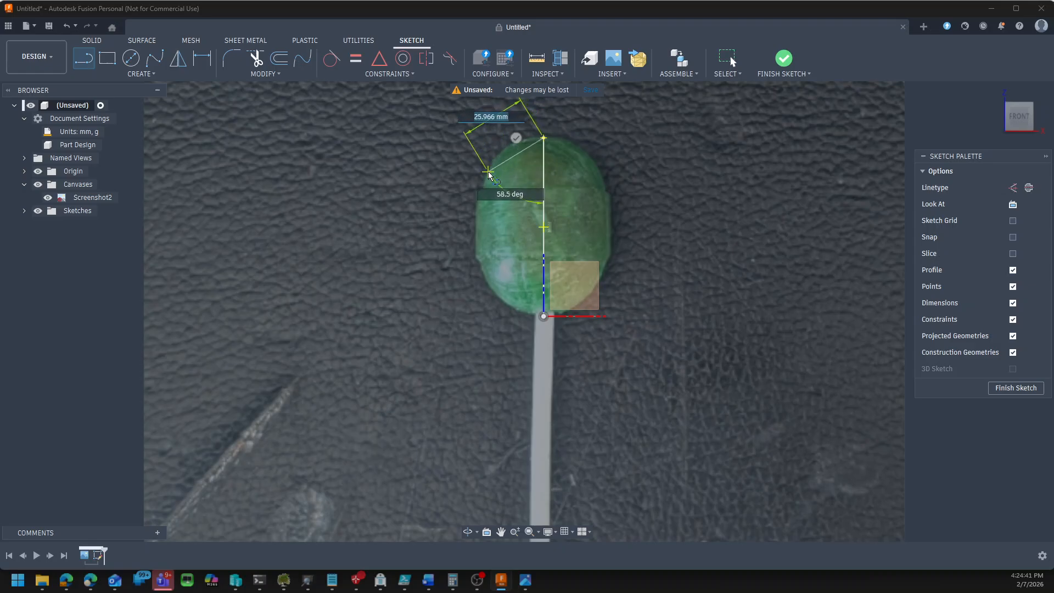
{"action": "key", "text": "Escape"}
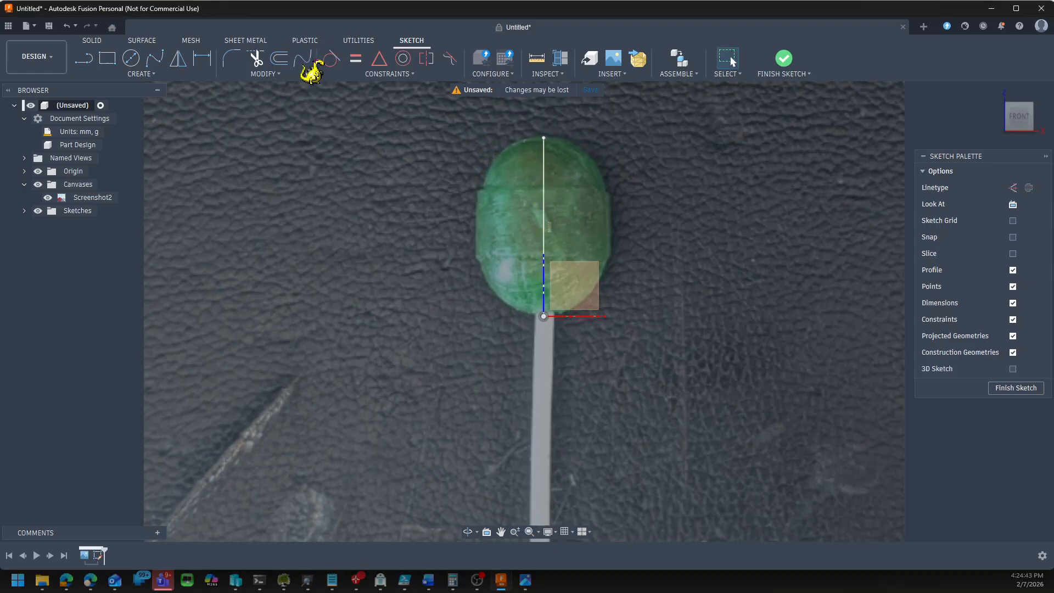
Draw a three-point arc from the centre line's upper end along the head's upper-left edge to the top of the raised band
{"action": "left_click", "coordinate": [127, 73]}
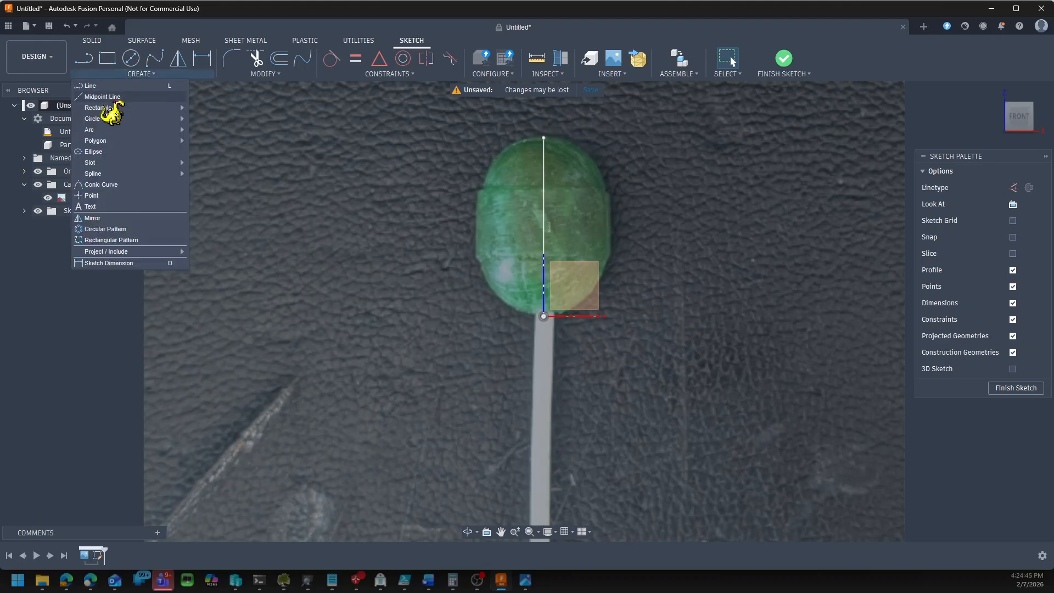
{"action": "mouse_move", "coordinate": [115, 130]}
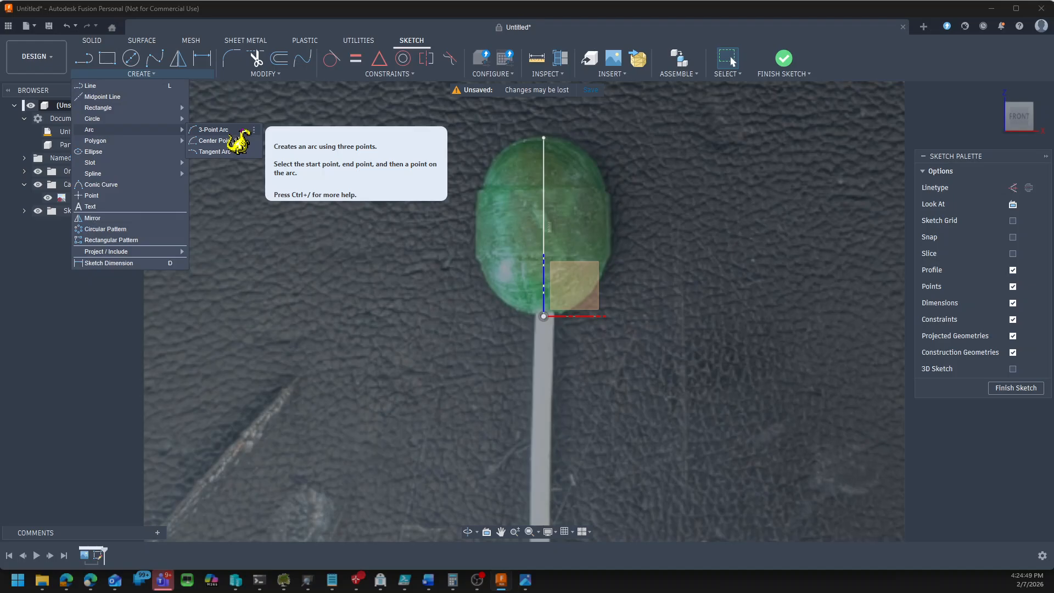
{"action": "left_click", "coordinate": [233, 132]}
{"action": "left_click", "coordinate": [543, 139]}
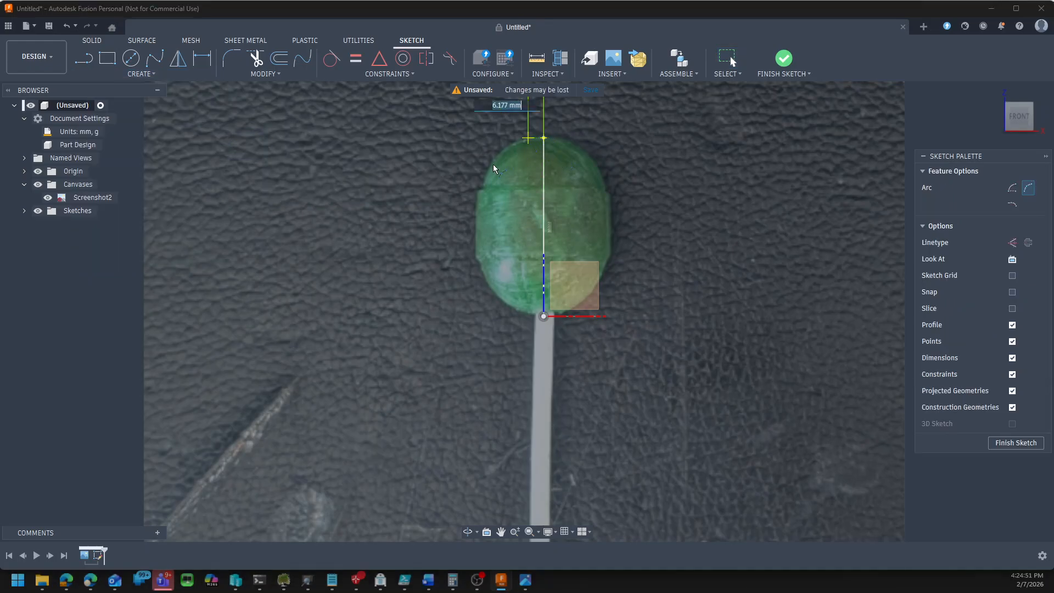
{"action": "left_click", "coordinate": [482, 189]}
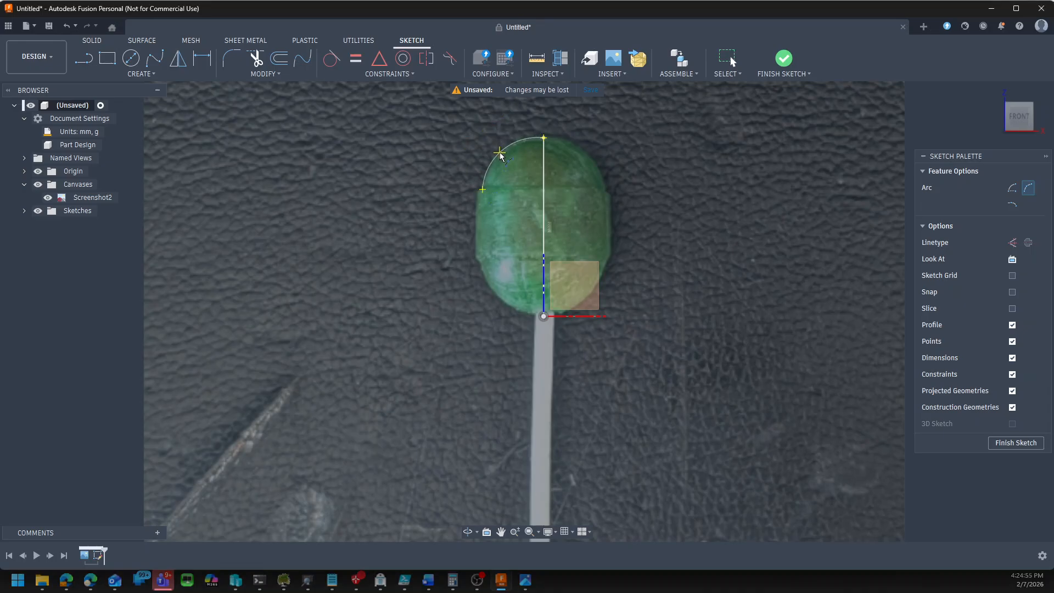
{"action": "left_click", "coordinate": [500, 157]}
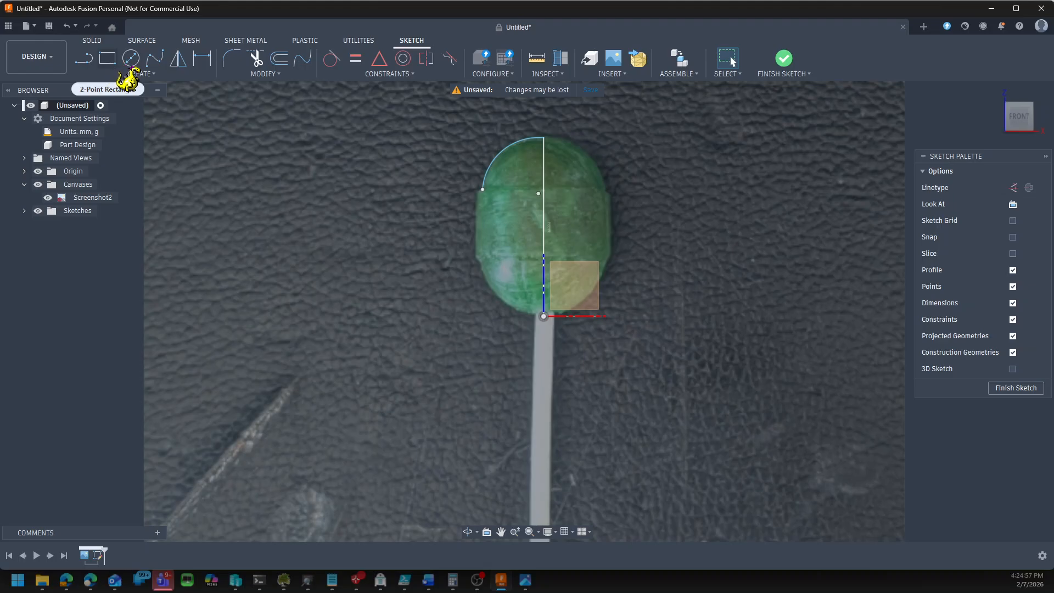
Outline the raised band from the upper arc's end: a line about 2.2 mm outward, a vertical along the band, and a short line back inward
{"action": "key", "text": "l"}
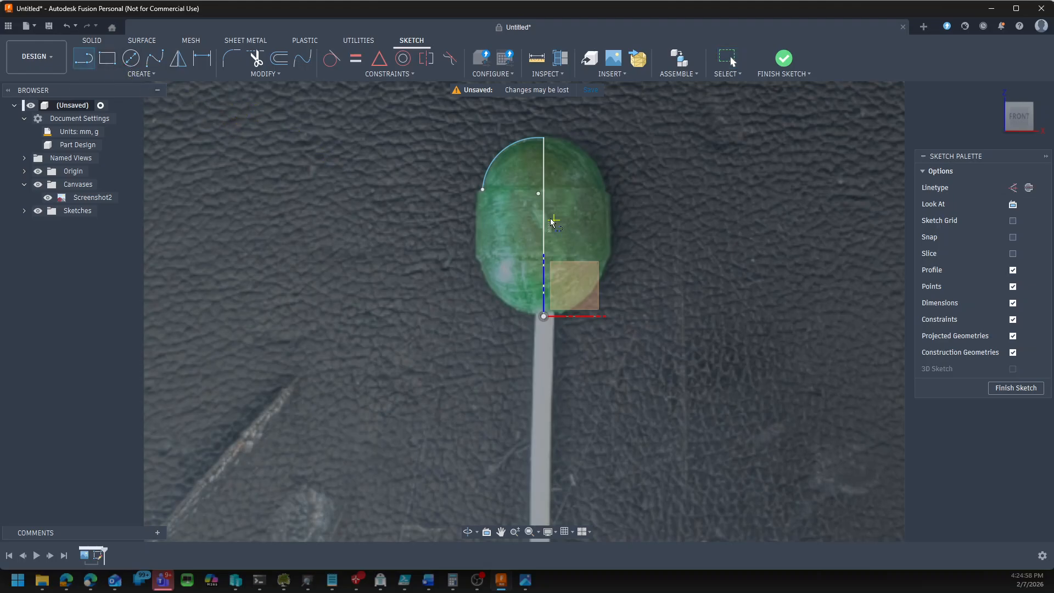
{"action": "left_click", "coordinate": [482, 191]}
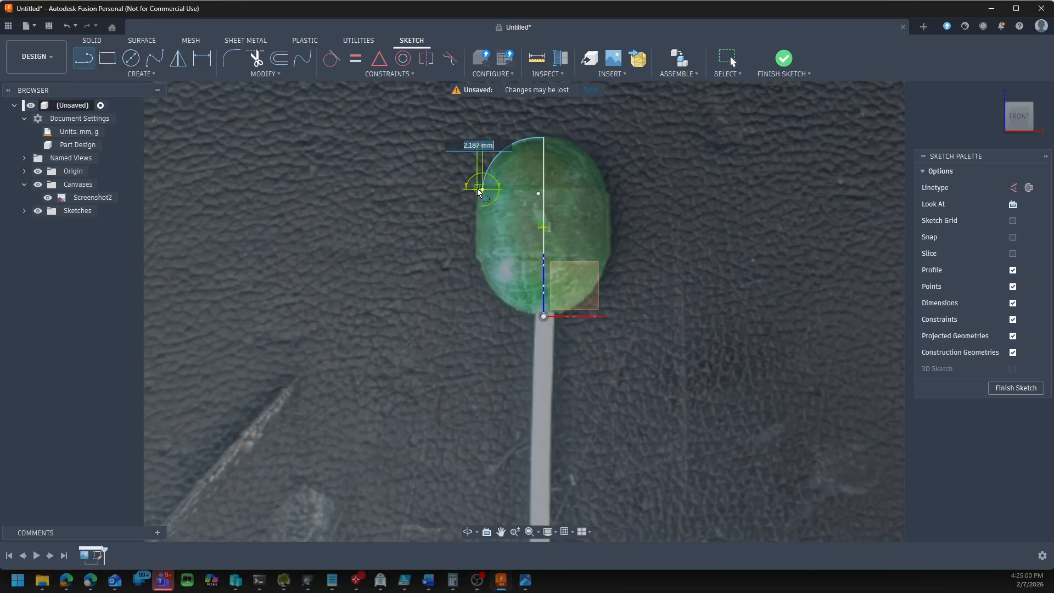
{"action": "left_click", "coordinate": [477, 257]}
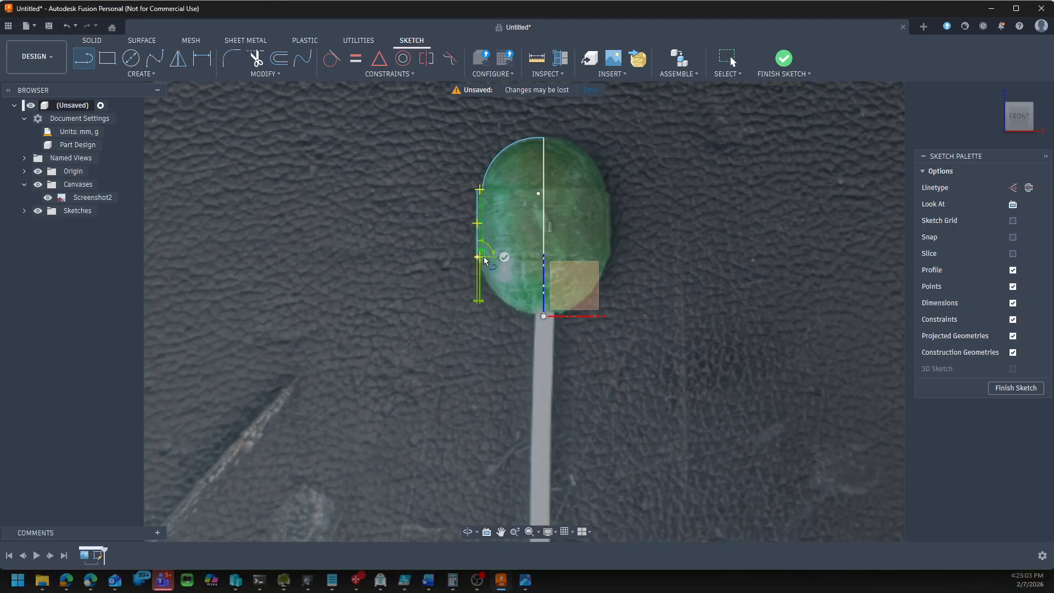
{"action": "scroll", "coordinate": [480, 259], "scroll_direction": "up", "scroll_amount": 5}
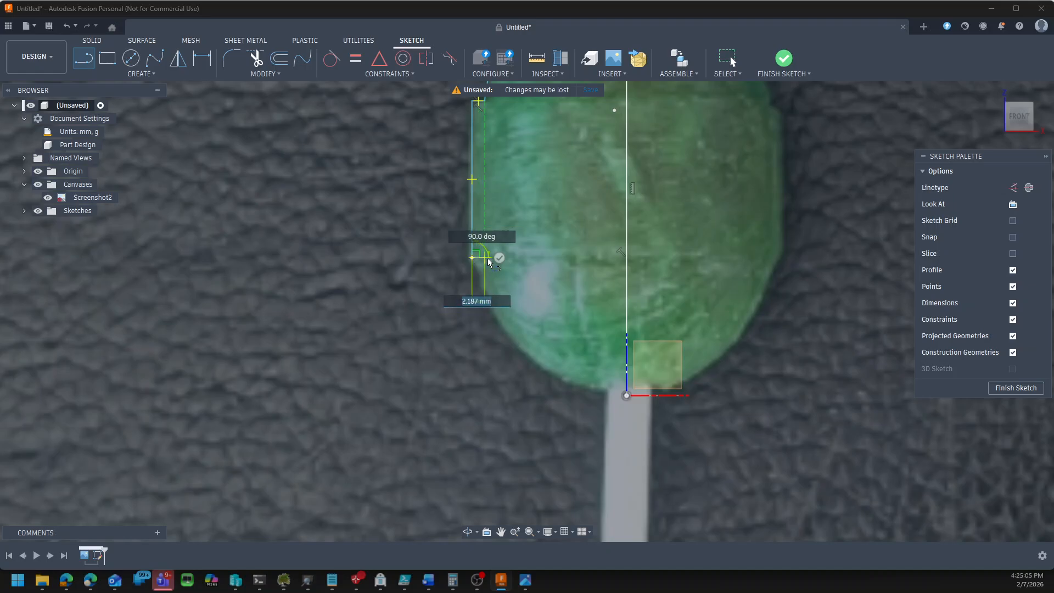
{"action": "left_click", "coordinate": [482, 260]}
{"action": "left_click_drag", "start_coordinate": [481, 260], "coordinate": [606, 387]}
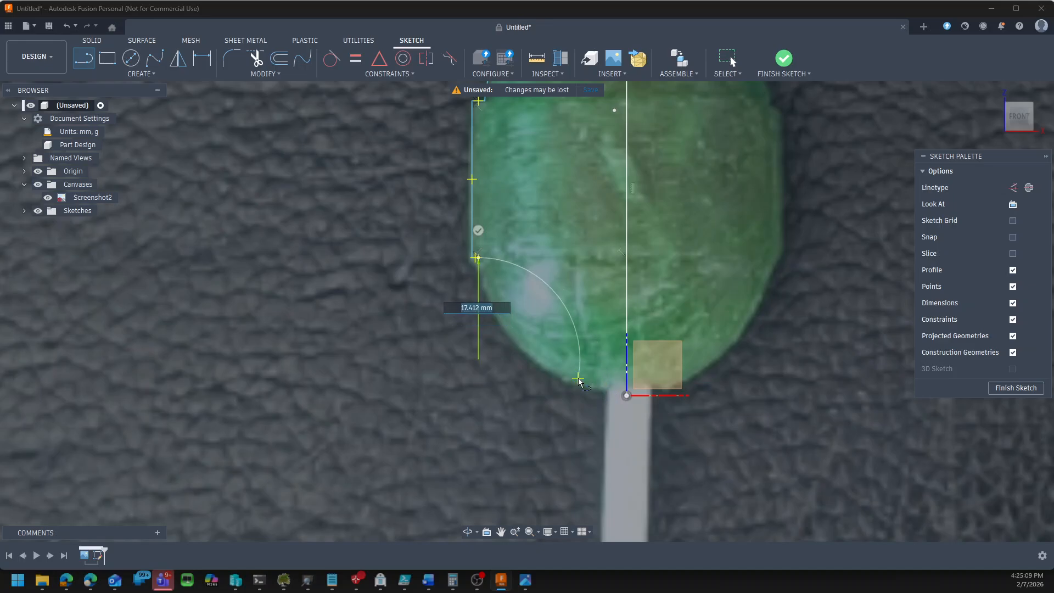
{"action": "key", "text": "Escape"}
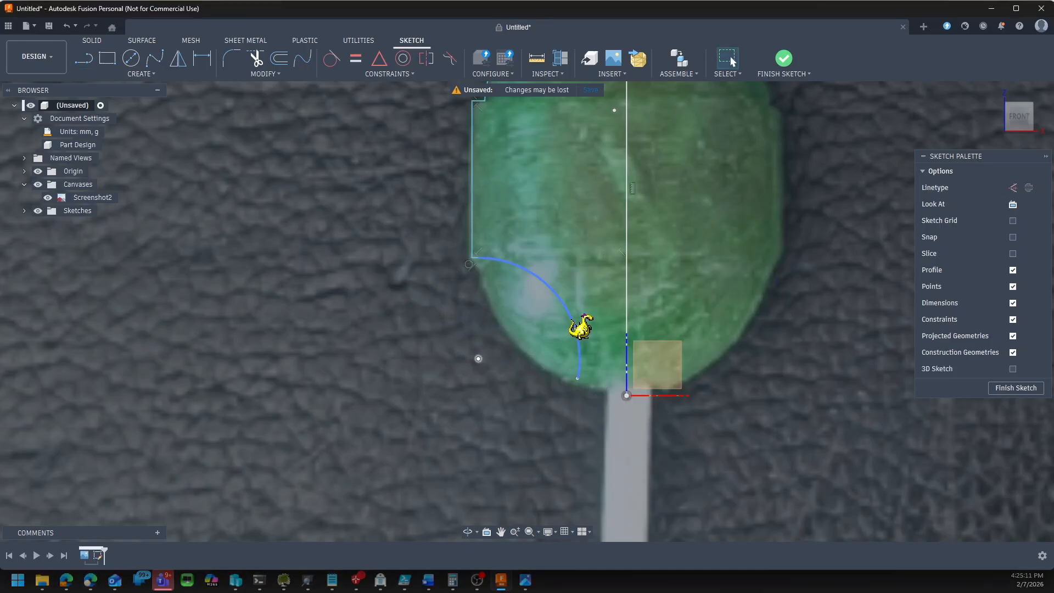
{"action": "left_click", "coordinate": [576, 326]}
{"action": "key", "text": "Delete"}
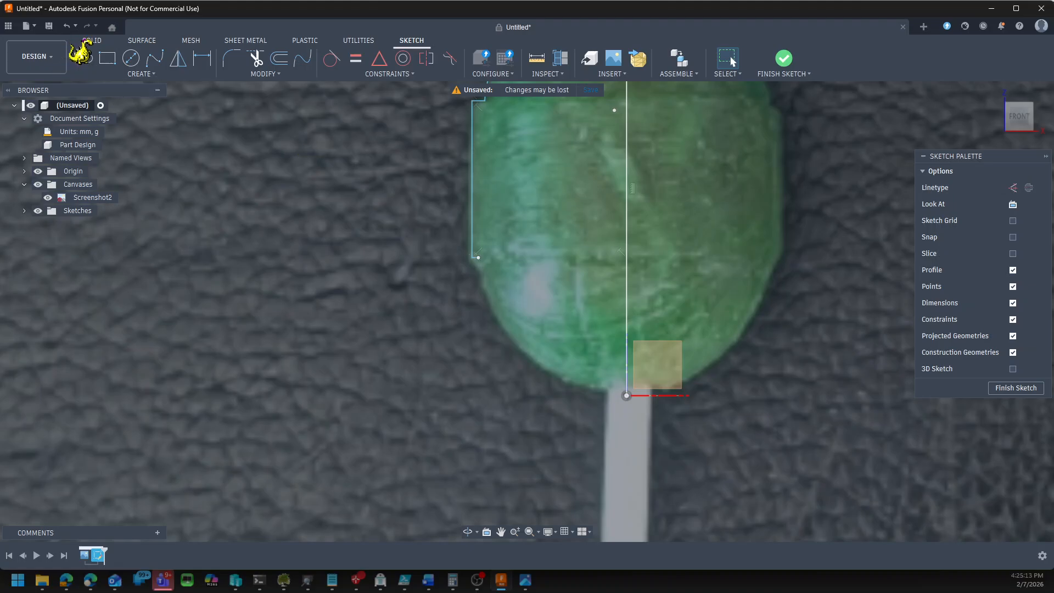
Draw a three-point arc from the band's lower inner corner along the head's lower-left edge to the side of the stick
{"action": "left_click", "coordinate": [117, 75]}
{"action": "mouse_move", "coordinate": [127, 131]}
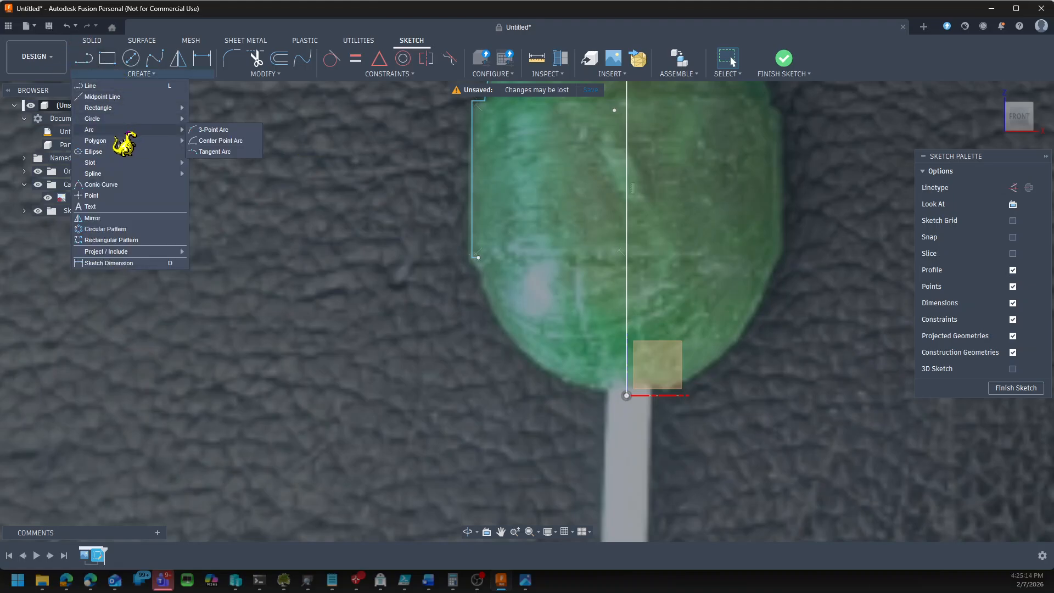
{"action": "left_click", "coordinate": [228, 141]}
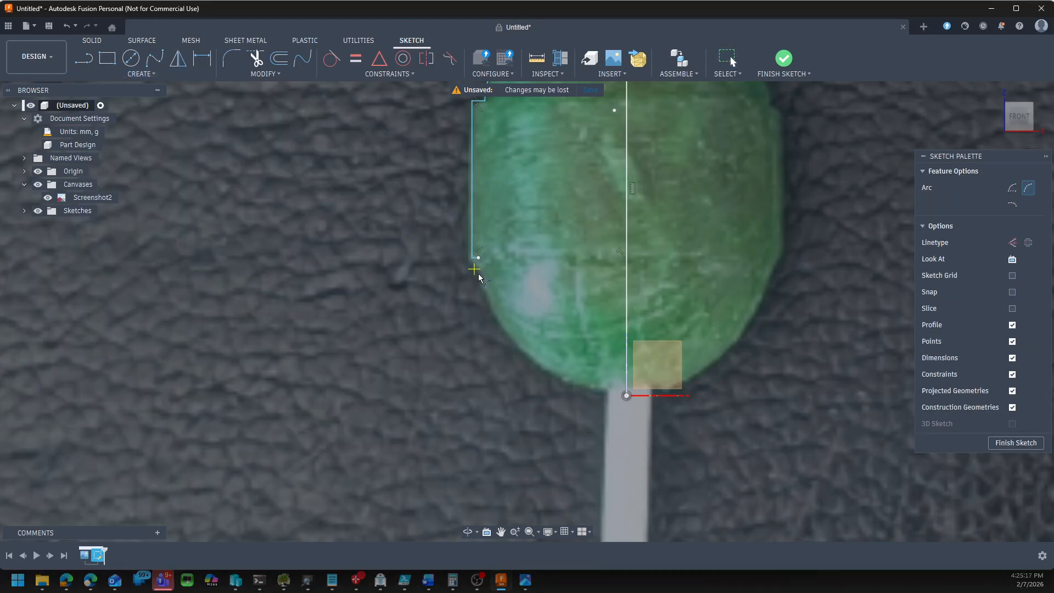
{"action": "left_click", "coordinate": [477, 258]}
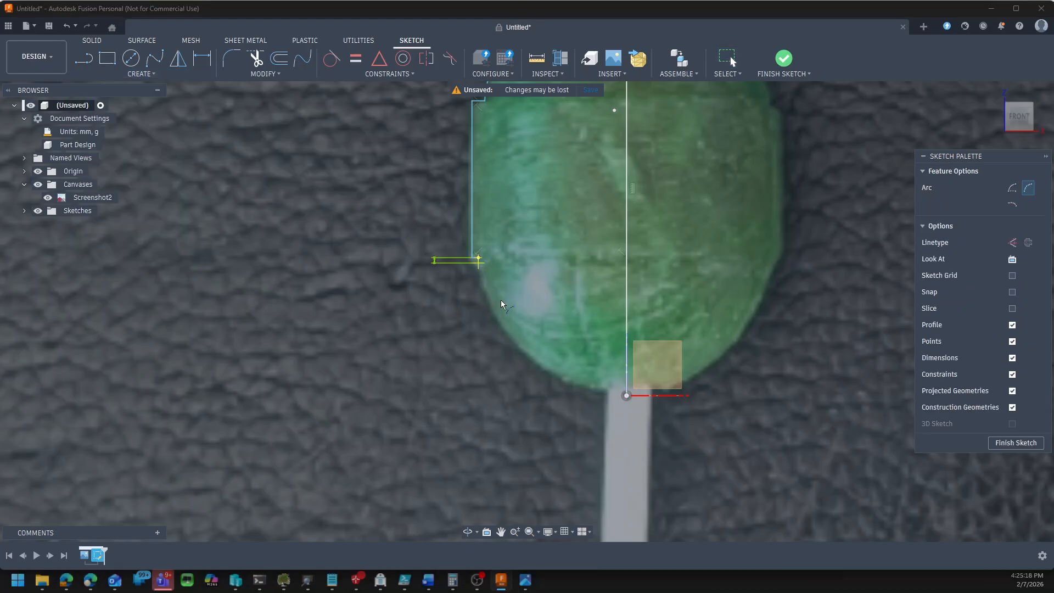
{"action": "left_click", "coordinate": [609, 390]}
{"action": "left_click", "coordinate": [545, 371]}
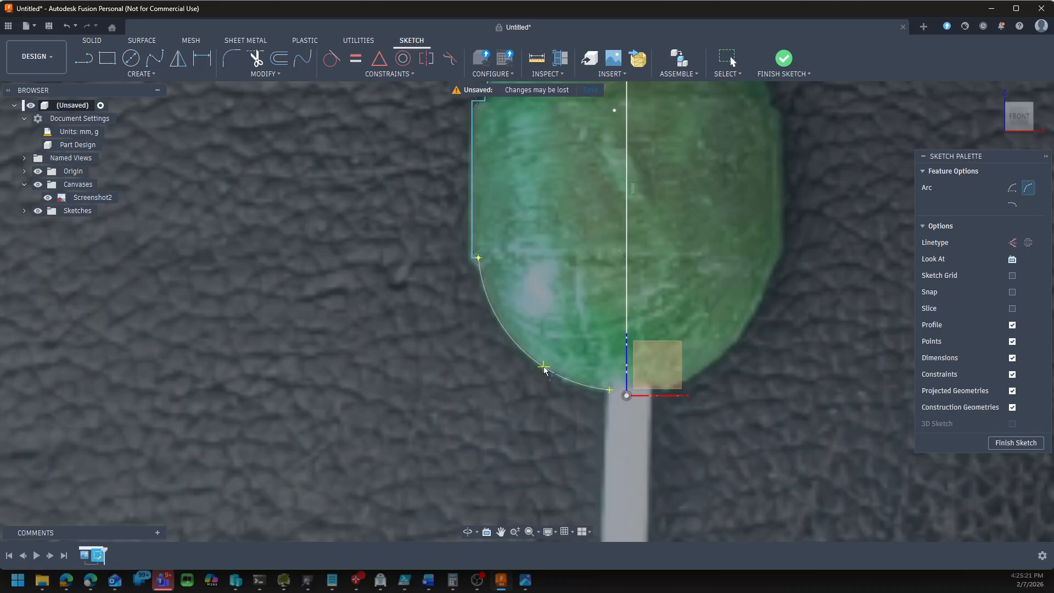
{"action": "scroll", "coordinate": [304, 269], "scroll_direction": "down", "scroll_amount": 6}
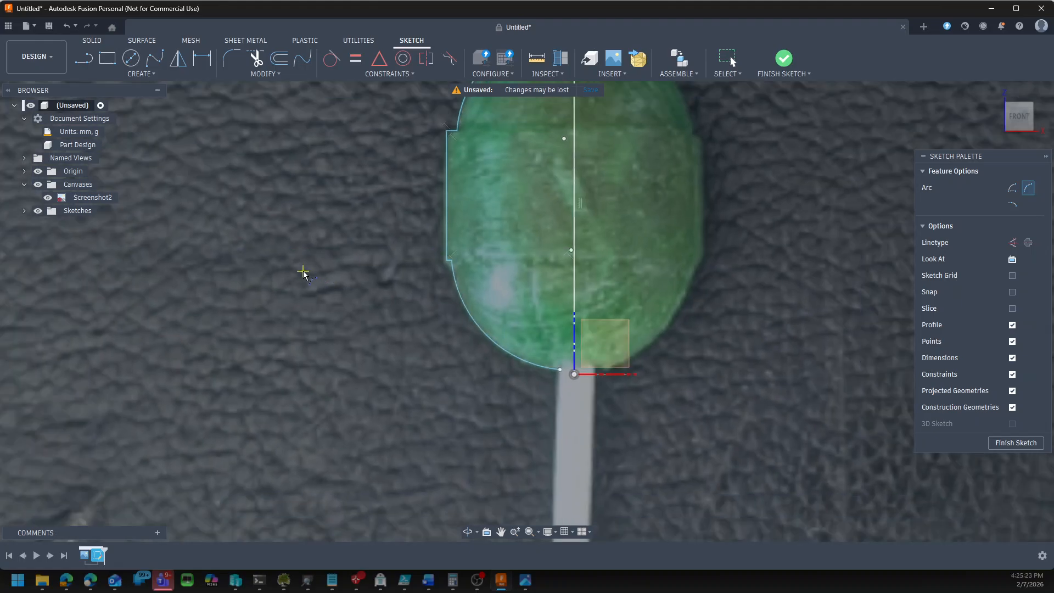
{"action": "key", "text": "Escape"}
Close the profile's lower end with a line about 3 mm long from the lower arc's end to the vertical centre line
{"action": "scroll", "coordinate": [385, 107], "scroll_direction": "up", "scroll_amount": 5}
{"action": "scroll", "coordinate": [376, 400], "scroll_direction": "down", "scroll_amount": 3}
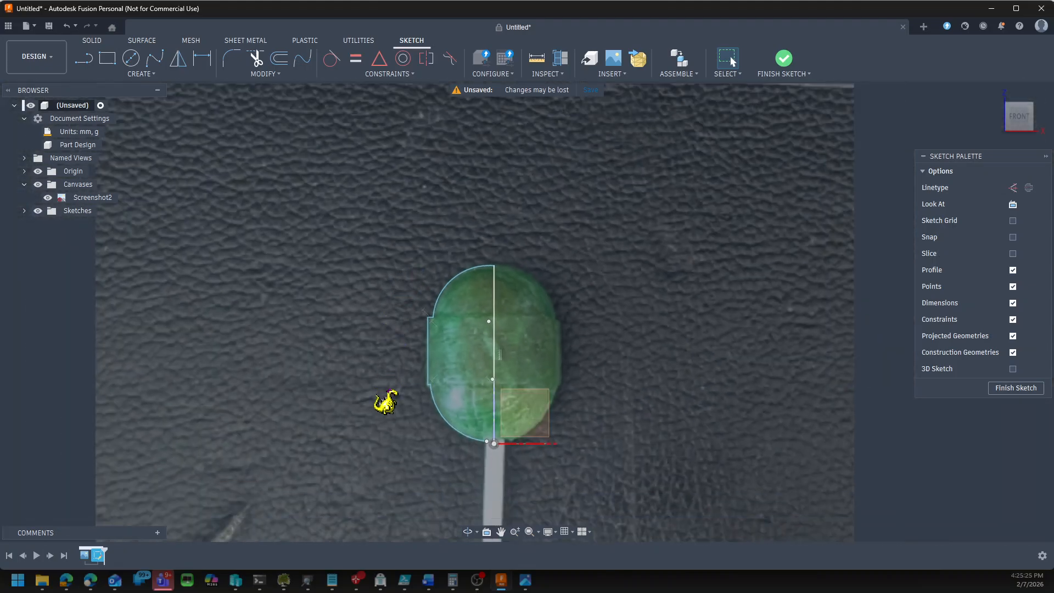
{"action": "scroll", "coordinate": [447, 459], "scroll_direction": "up", "scroll_amount": 6}
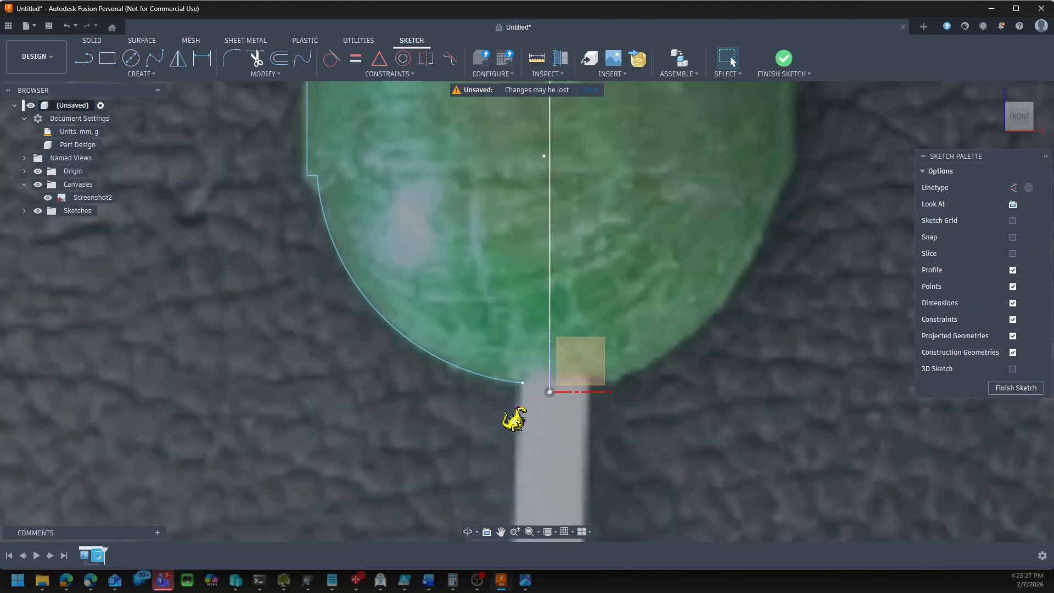
{"action": "key", "text": "l"}
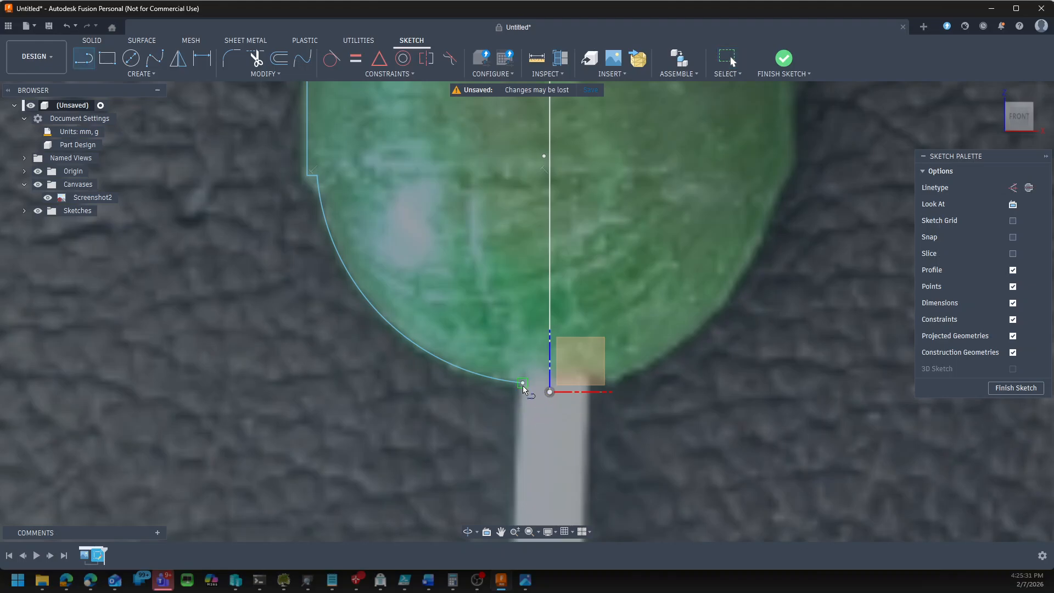
{"action": "left_click", "coordinate": [522, 384]}
{"action": "scroll", "coordinate": [549, 384], "scroll_direction": "up", "scroll_amount": 5}
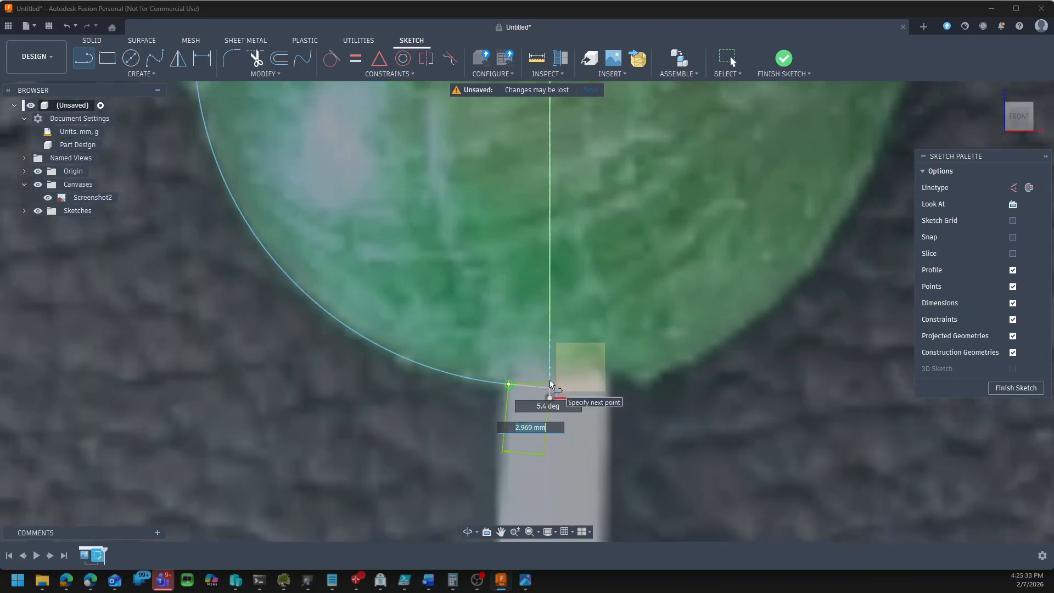
{"action": "left_click", "coordinate": [549, 387]}
{"action": "scroll", "coordinate": [550, 387], "scroll_direction": "down", "scroll_amount": 3}
{"action": "key", "text": "Escape"}
{"action": "scroll", "coordinate": [545, 400], "scroll_direction": "up", "scroll_amount": 3}
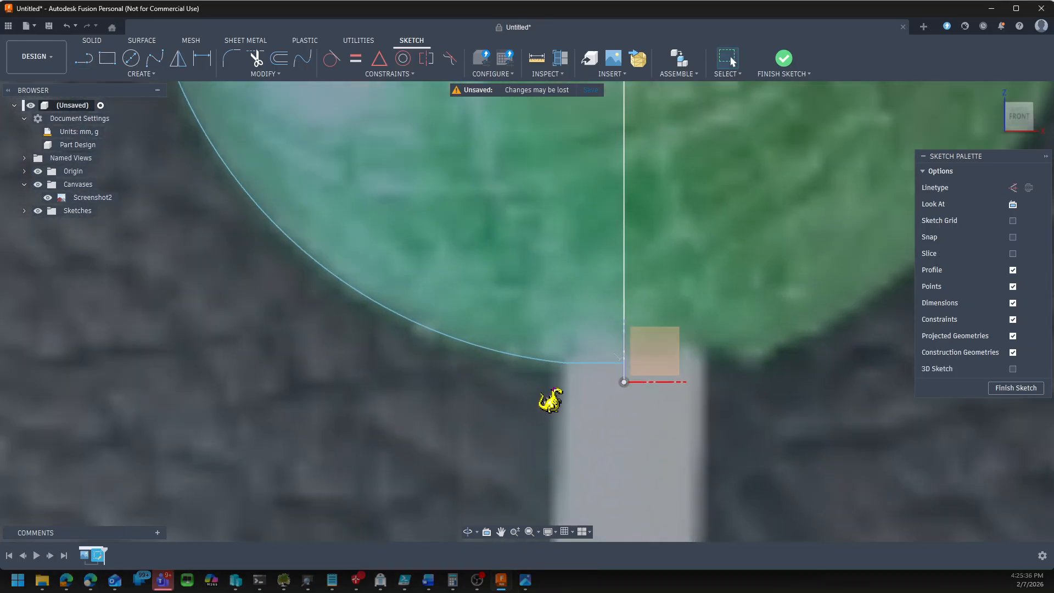
Make the lower arc tangent to the short closing line beside the stick
{"action": "double_click", "coordinate": [570, 364]}
{"action": "left_click", "coordinate": [410, 77]}
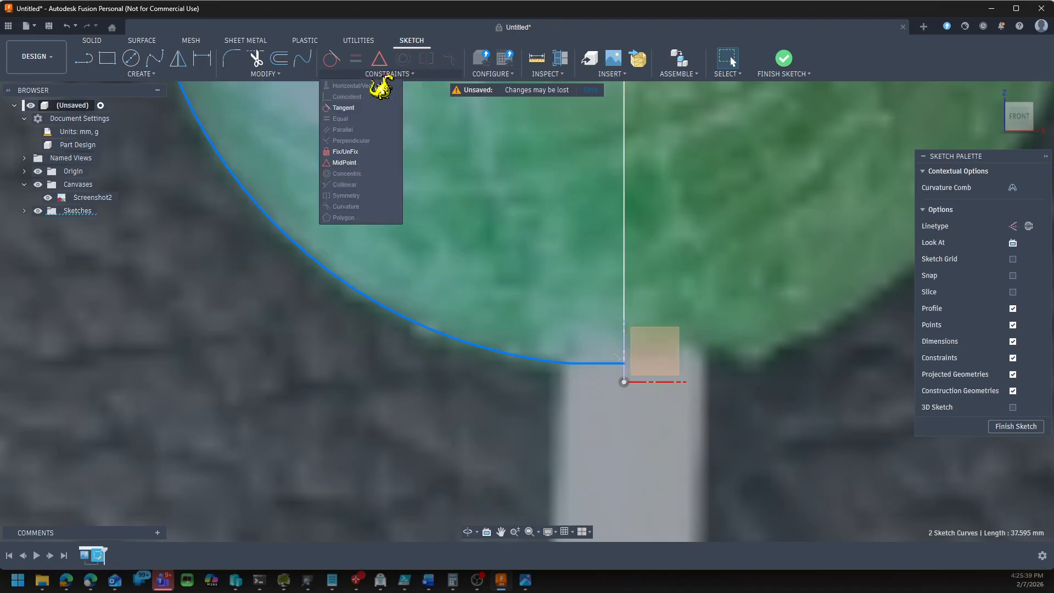
{"action": "left_click", "coordinate": [348, 113]}
{"action": "scroll", "coordinate": [370, 384], "scroll_direction": "down", "scroll_amount": 8}
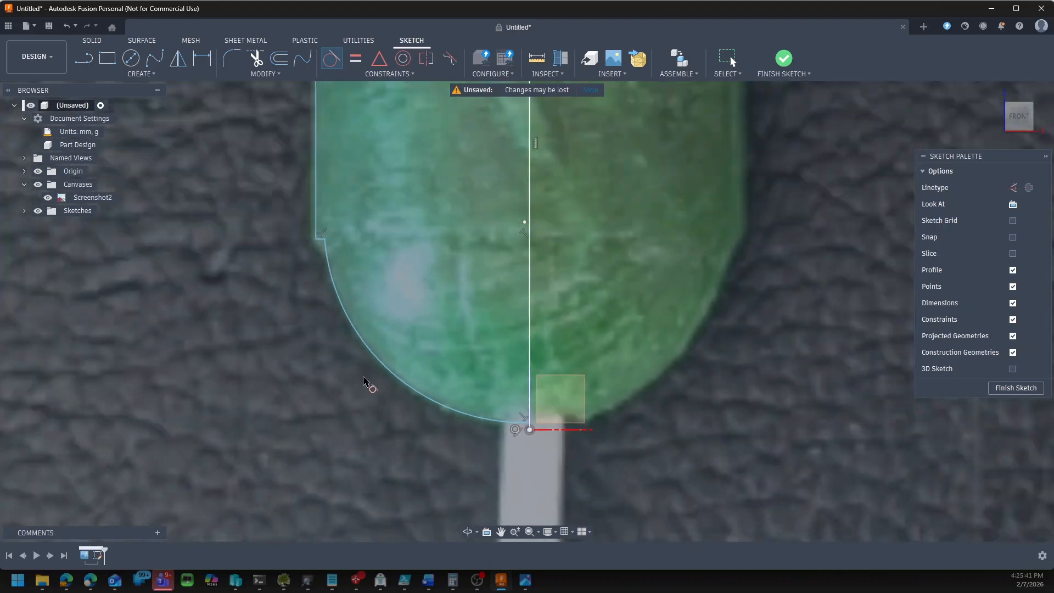
{"action": "key", "text": "Escape"}
Dimension the upper arc of the head with a radius of 22 mm
{"action": "scroll", "coordinate": [301, 211], "scroll_direction": "up", "scroll_amount": 3}
{"action": "key", "text": "d"}
{"action": "left_click", "coordinate": [356, 243]}
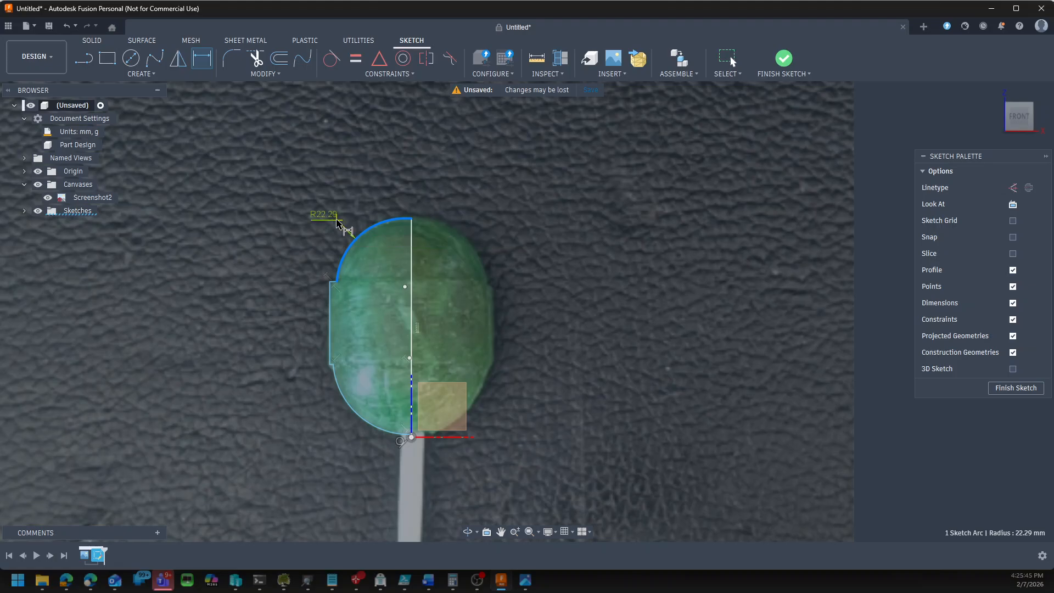
{"action": "left_click", "coordinate": [318, 218]}
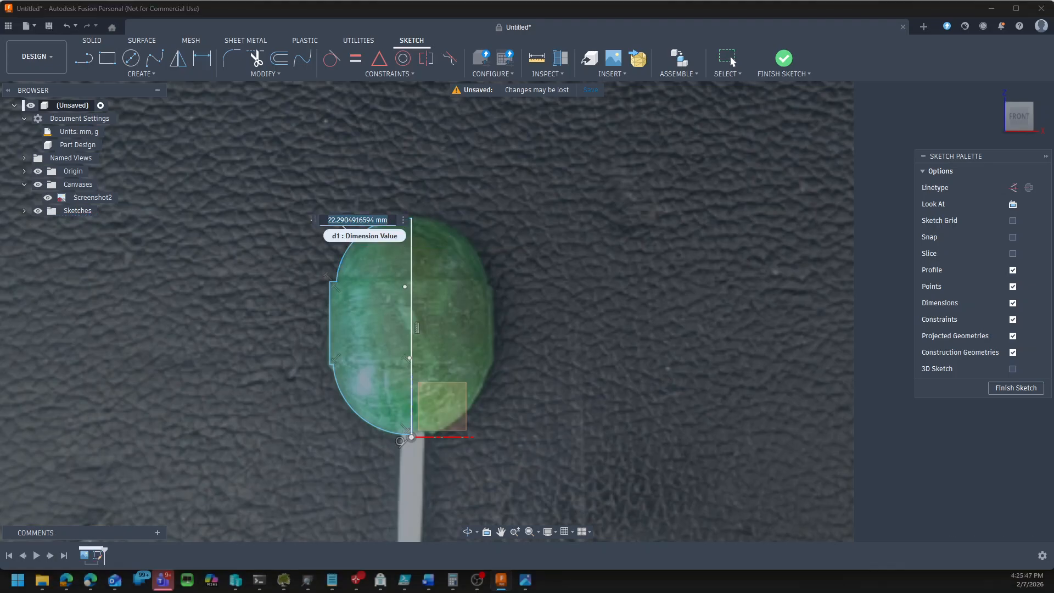
{"action": "type", "text": "22"}
{"action": "key", "text": "Return"}
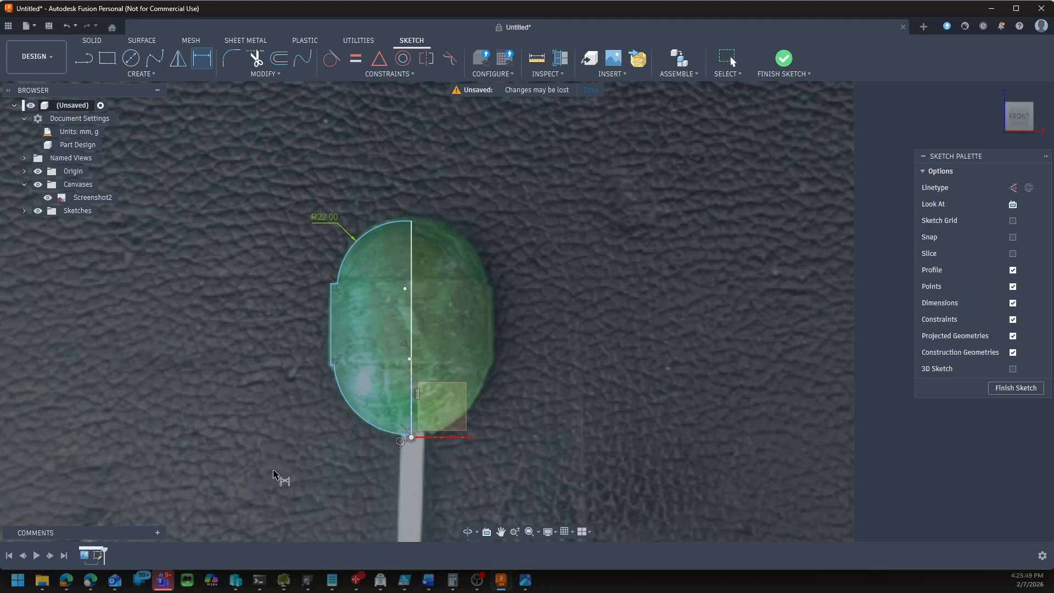
Dimension the lower arc of the head with a radius of 22 mm
{"action": "left_click", "coordinate": [358, 424]}
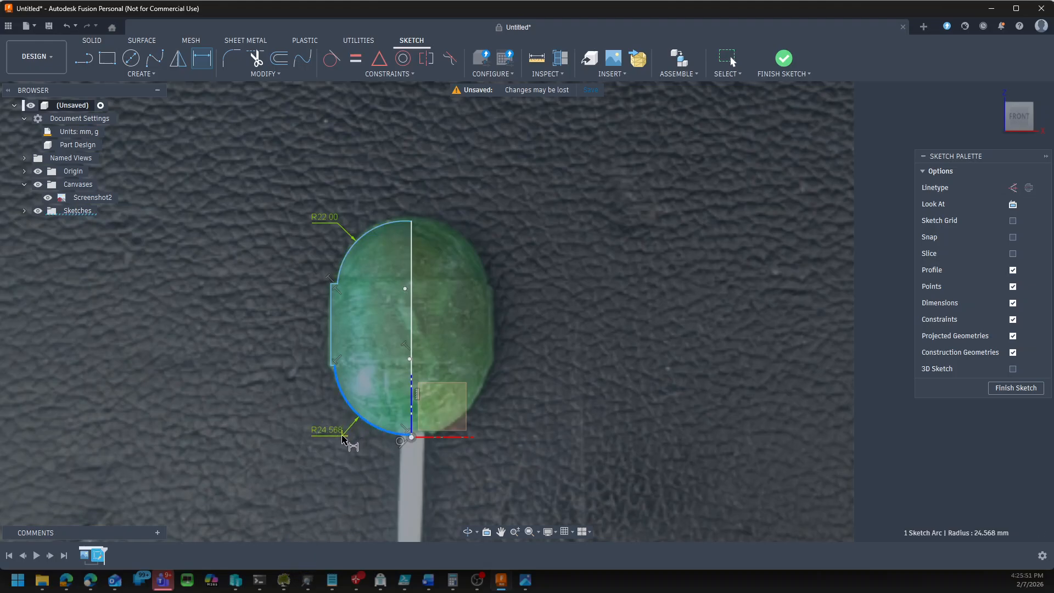
{"action": "left_click", "coordinate": [349, 437]}
{"action": "type", "text": "22"}
{"action": "key", "text": "Return"}
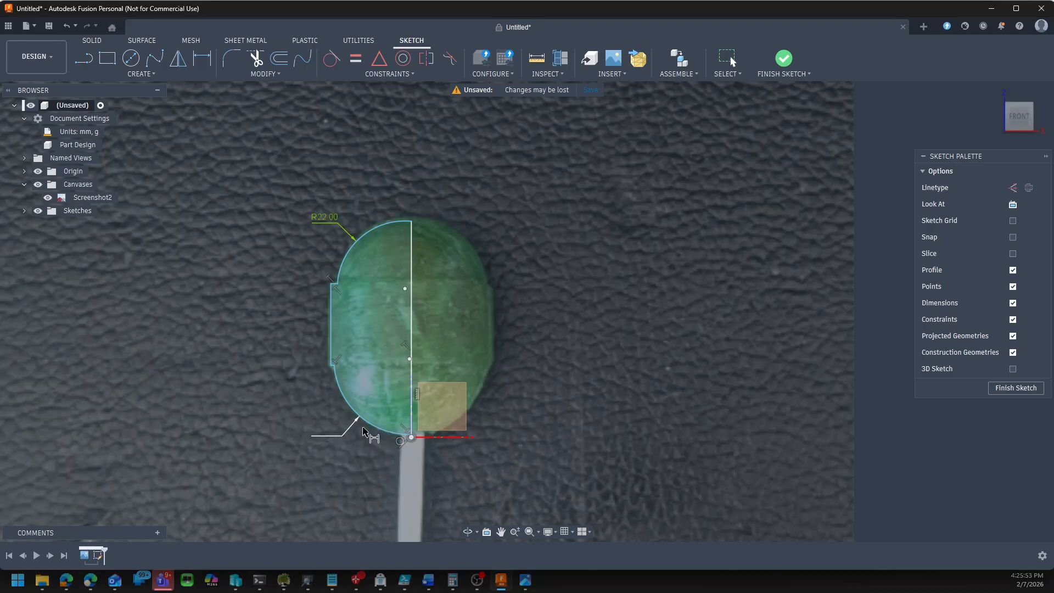
{"action": "scroll", "coordinate": [396, 436], "scroll_direction": "down", "scroll_amount": 3}
{"action": "scroll", "coordinate": [396, 437], "scroll_direction": "up", "scroll_amount": 4}
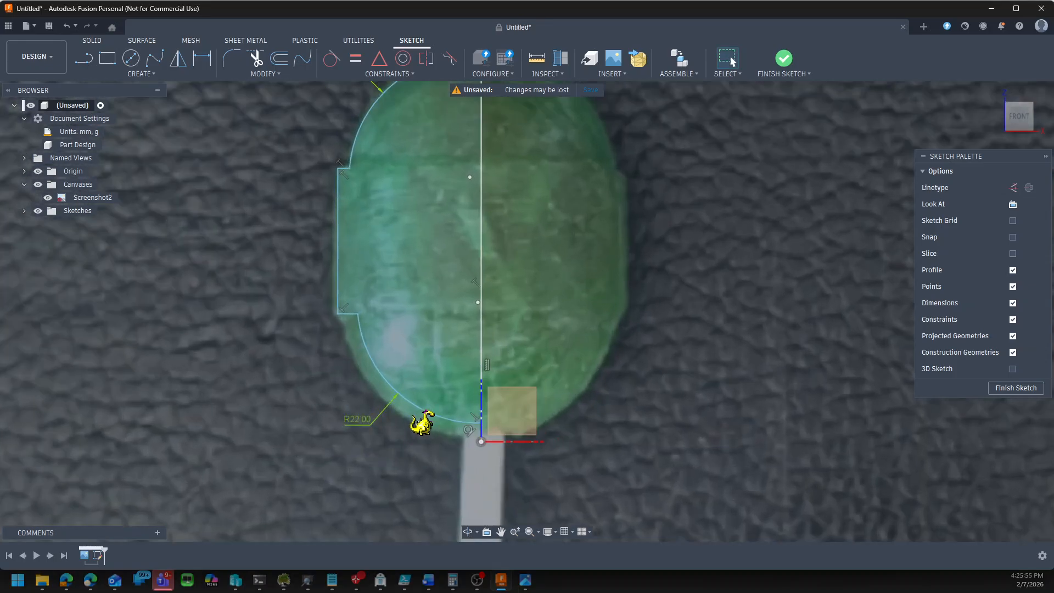
Move the lower arc outward toward the head's lower-left edge in the photo and finish the sketch
{"action": "left_click", "coordinate": [381, 386]}
{"action": "left_click_drag", "start_coordinate": [381, 386], "coordinate": [387, 386]}
{"action": "scroll", "coordinate": [464, 431], "scroll_direction": "down", "scroll_amount": 5}
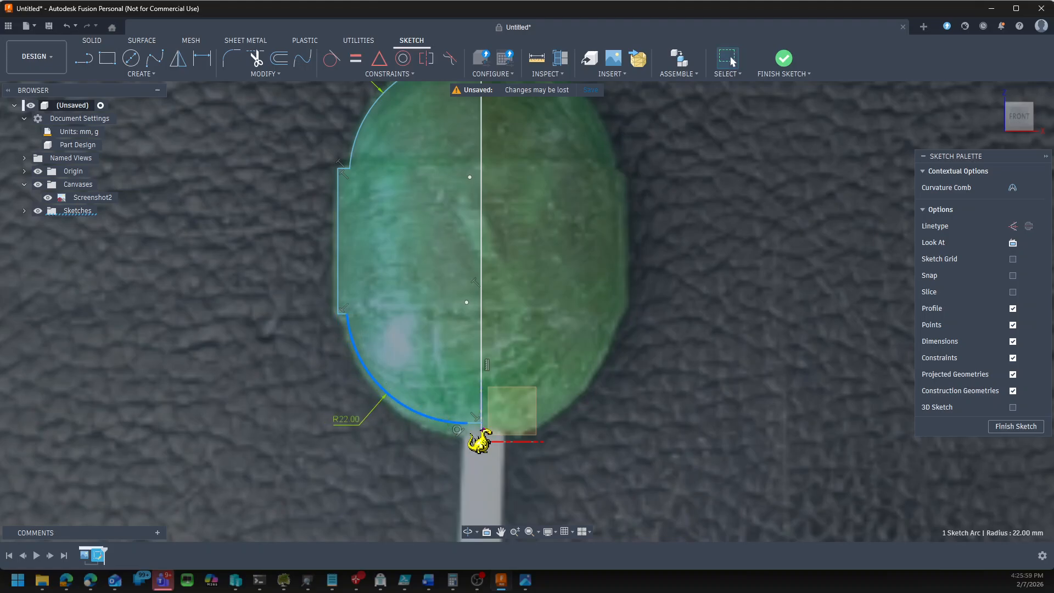
{"action": "scroll", "coordinate": [466, 224], "scroll_direction": "up", "scroll_amount": 3}
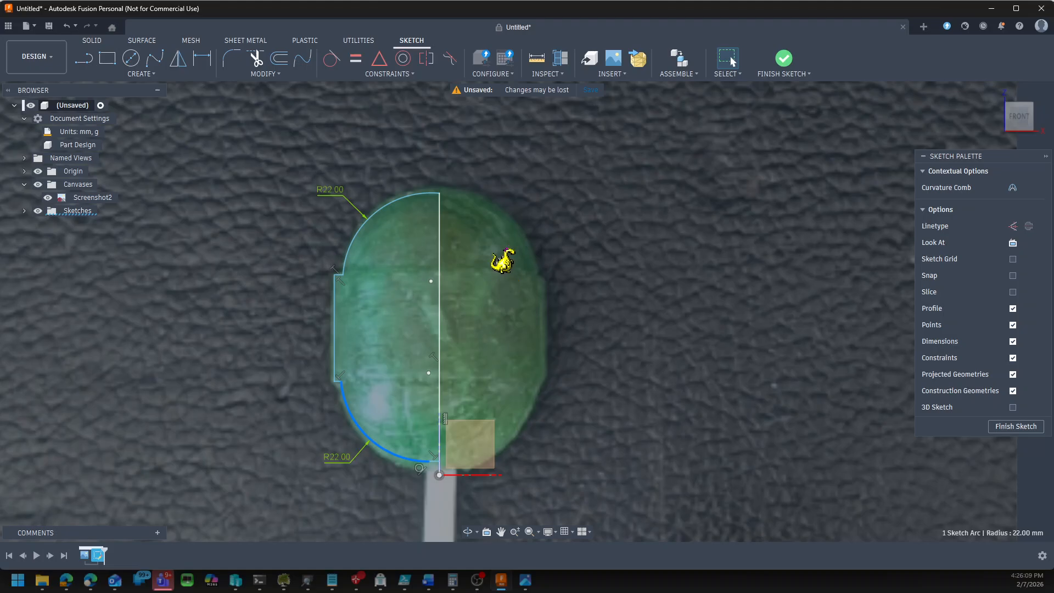
{"action": "left_click", "coordinate": [784, 59]}
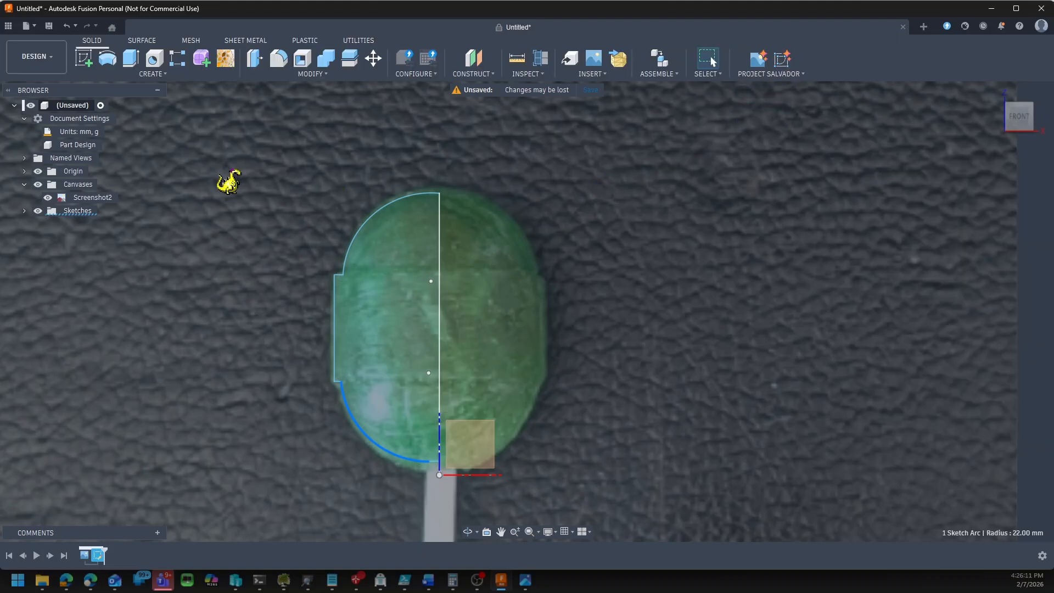
Preview a 360-degree revolve of the half profile around the vertical centre line as a new body, and discard it
{"action": "left_click", "coordinate": [112, 62]}
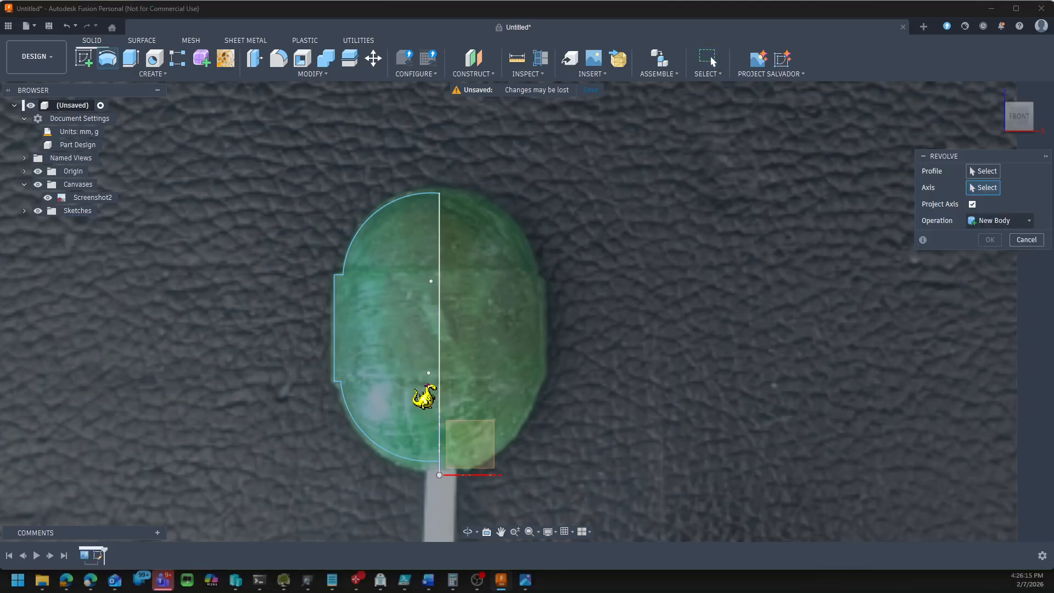
{"action": "left_click", "coordinate": [982, 171]}
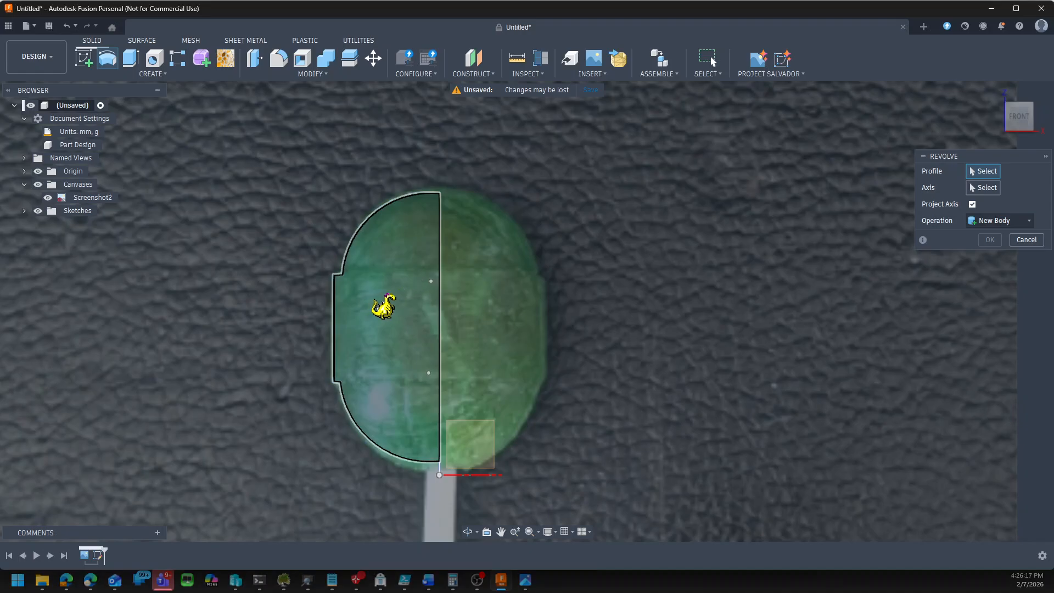
{"action": "left_click", "coordinate": [387, 303]}
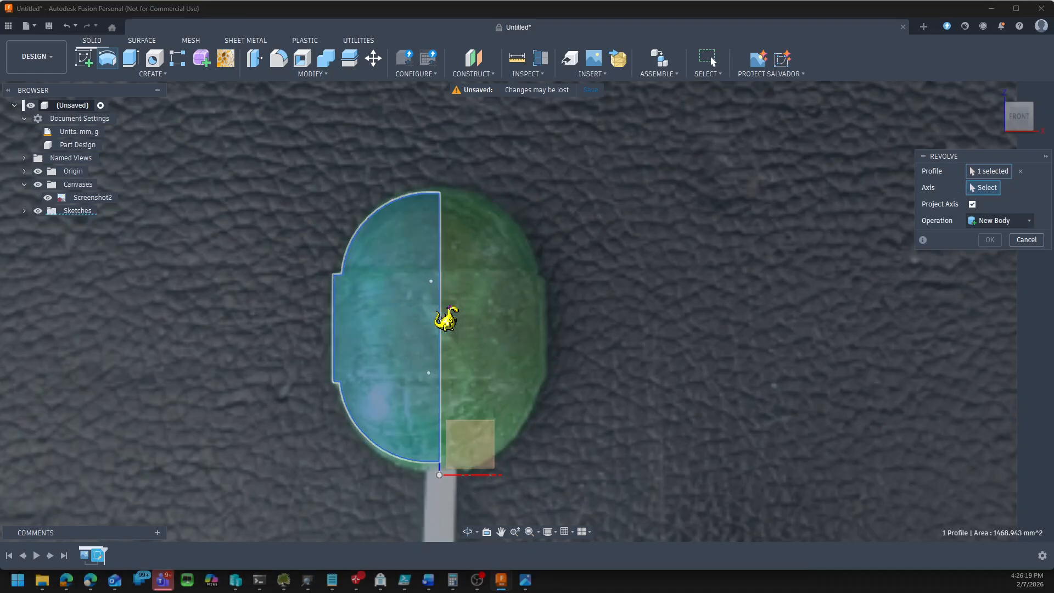
{"action": "left_click", "coordinate": [442, 311]}
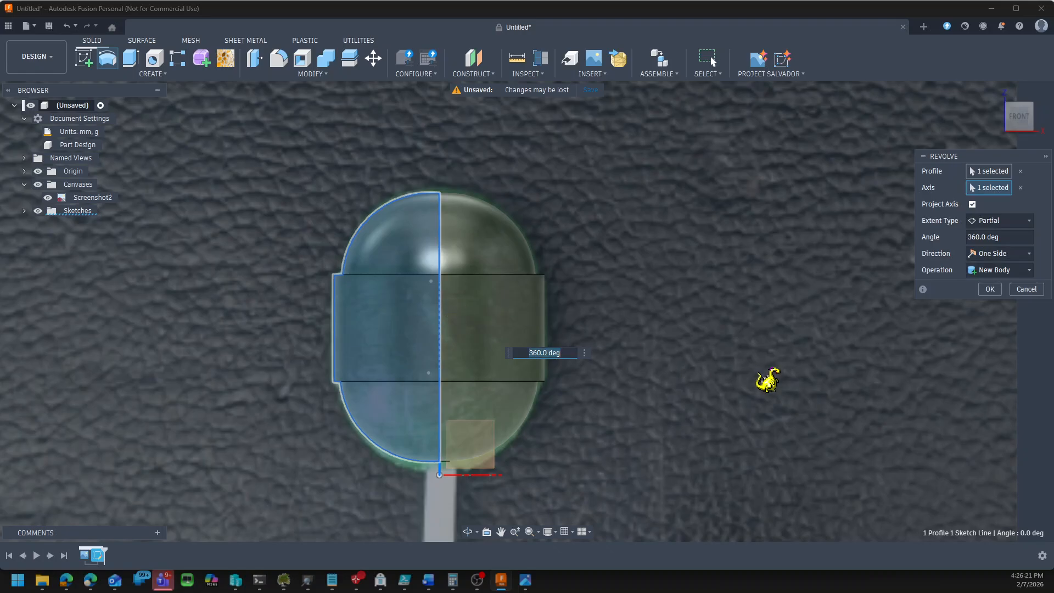
{"action": "scroll", "coordinate": [772, 393], "scroll_direction": "down", "scroll_amount": 2}
{"action": "scroll", "coordinate": [665, 352], "scroll_direction": "down", "scroll_amount": 3}
{"action": "middle_click_drag", "start_coordinate": [700, 335], "coordinate": [711, 347], "text": "shift"}
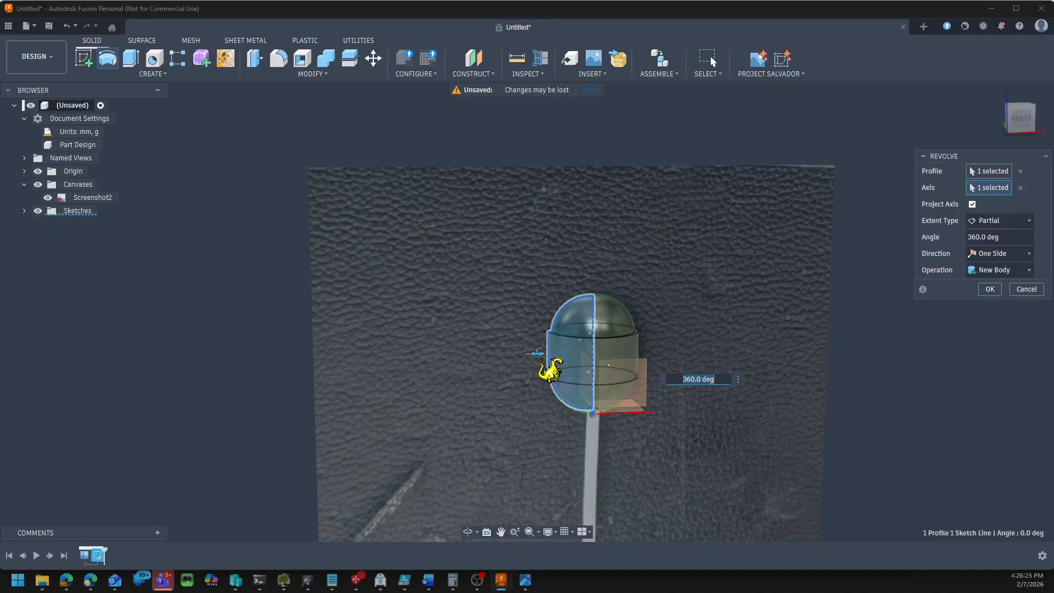
{"action": "left_click", "coordinate": [1032, 289]}
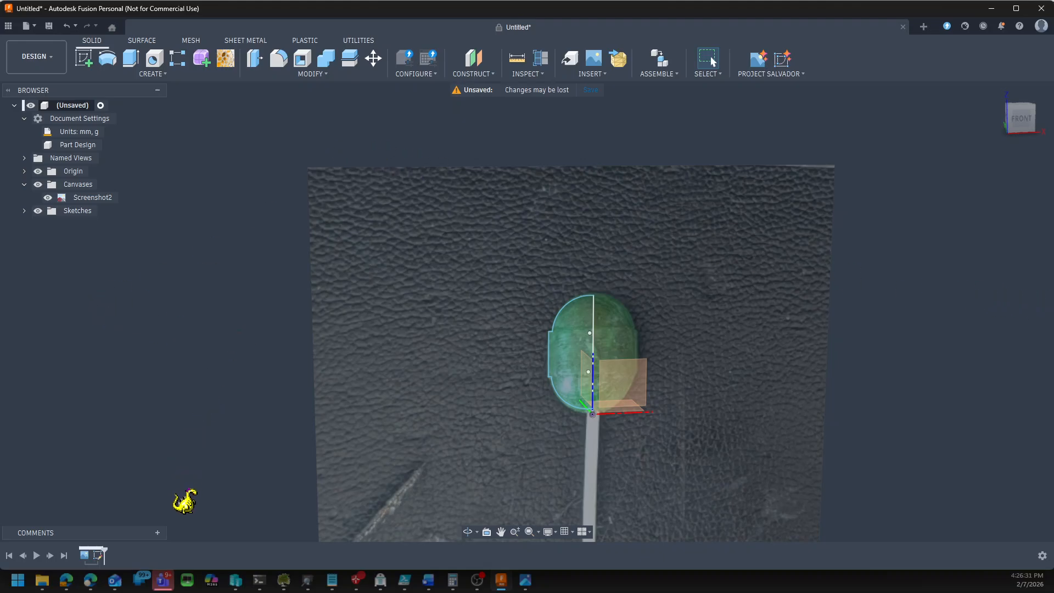
Undo the last move of the lower arc, and delete the half-profile sketch from the design
{"action": "key", "text": "ctrl+z"}
{"action": "key", "text": "ctrl+z"}
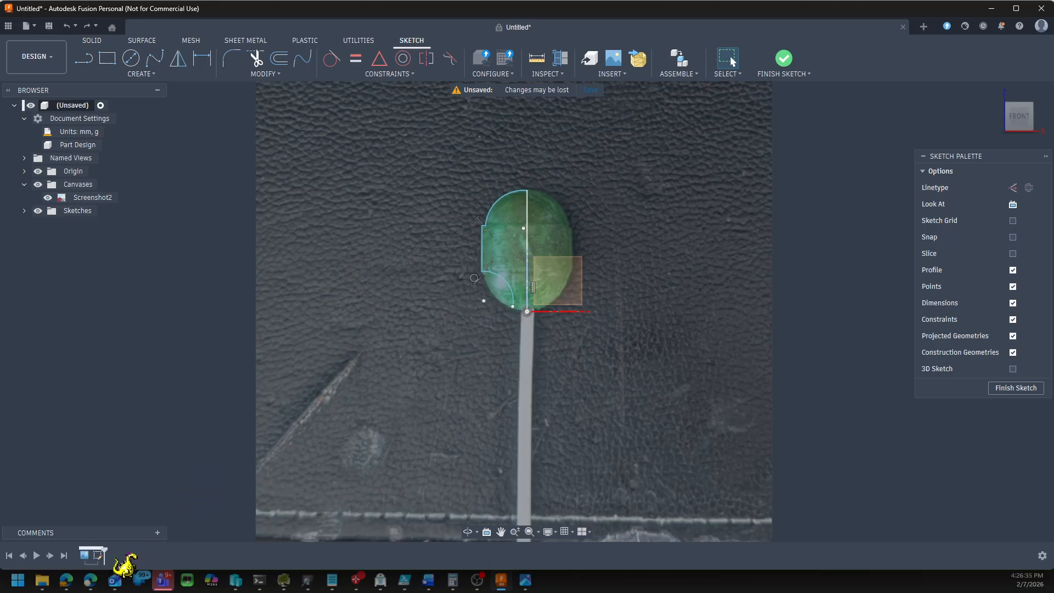
{"action": "left_click", "coordinate": [790, 61]}
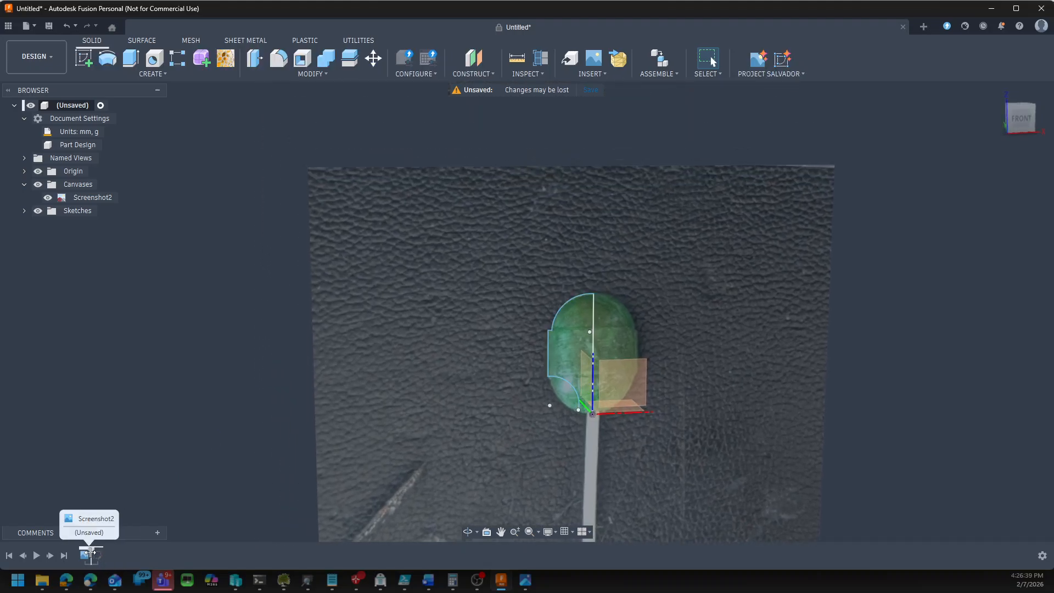
{"action": "left_click_drag", "start_coordinate": [104, 550], "coordinate": [90, 553]}
{"action": "right_click", "coordinate": [104, 557]}
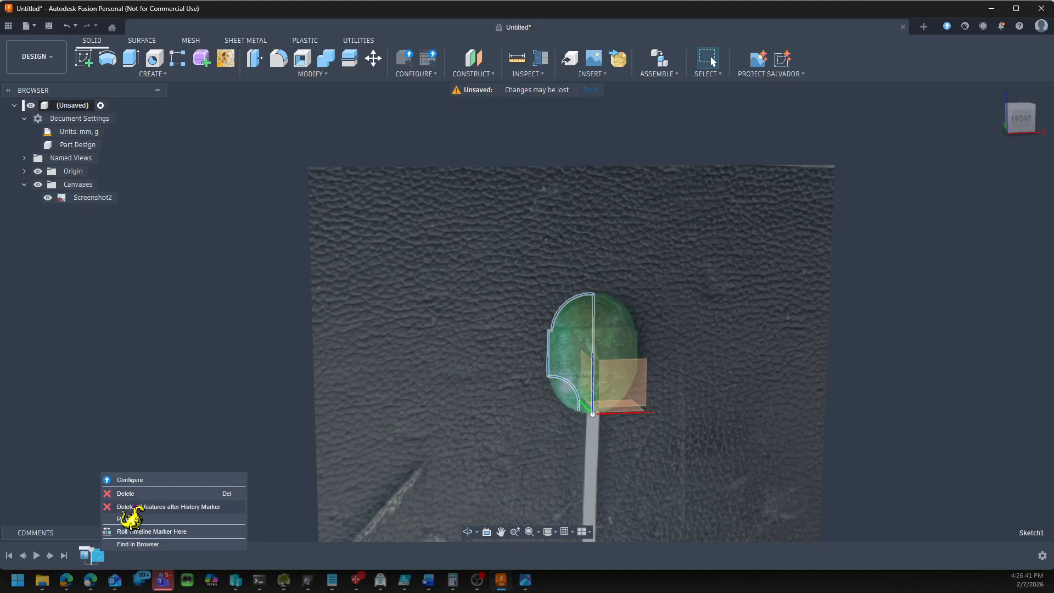
{"action": "left_click", "coordinate": [122, 518]}
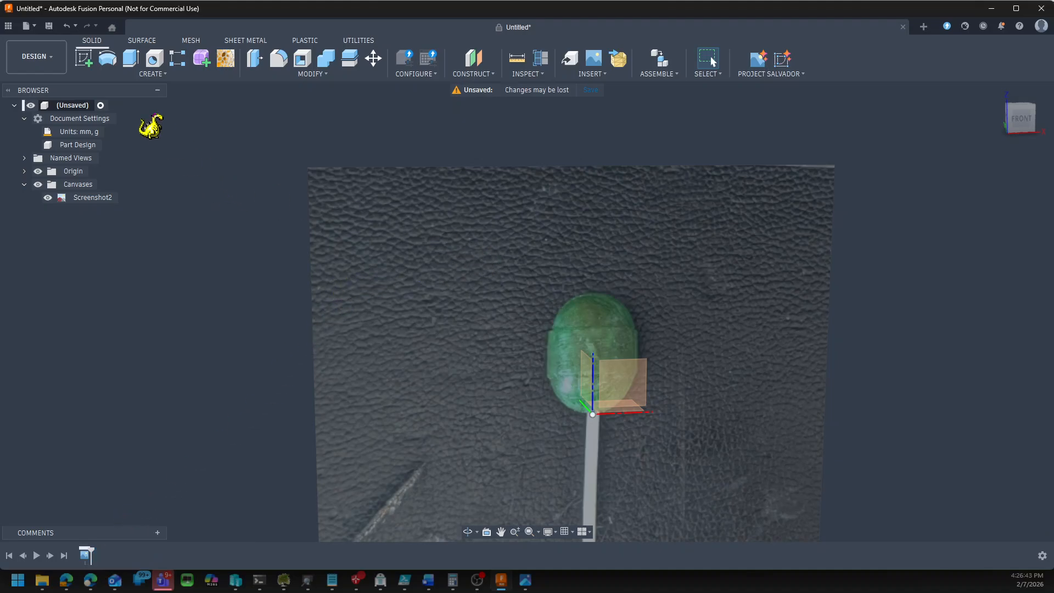
Start a cylinder on the horizontal origin plane, centred on the origin, with a diameter of 50 mm
{"action": "left_click", "coordinate": [138, 73]}
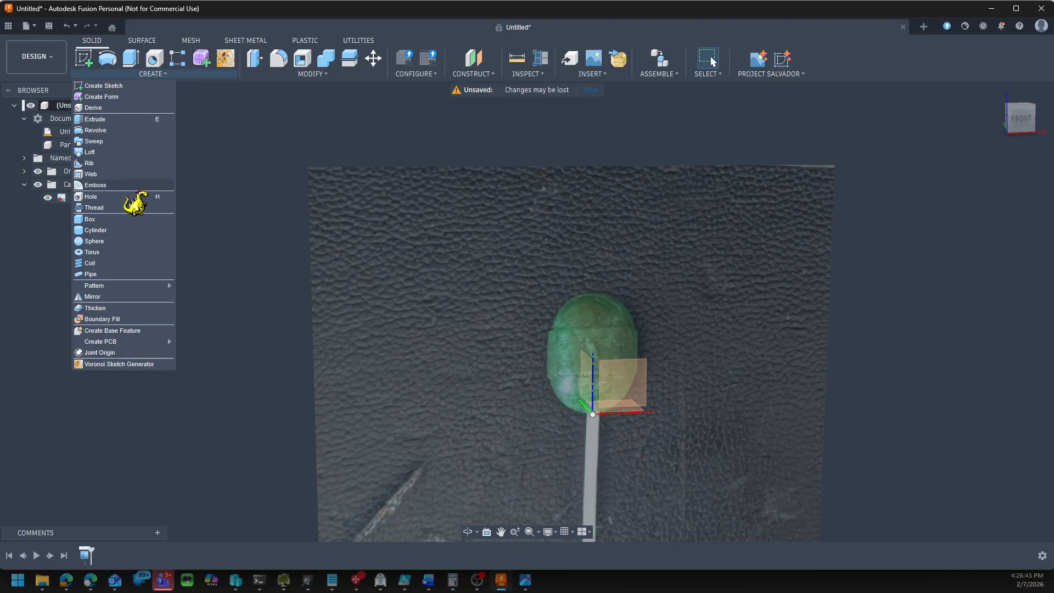
{"action": "left_click", "coordinate": [126, 227]}
{"action": "middle_click_drag", "start_coordinate": [813, 402], "coordinate": [768, 440], "text": "shift"}
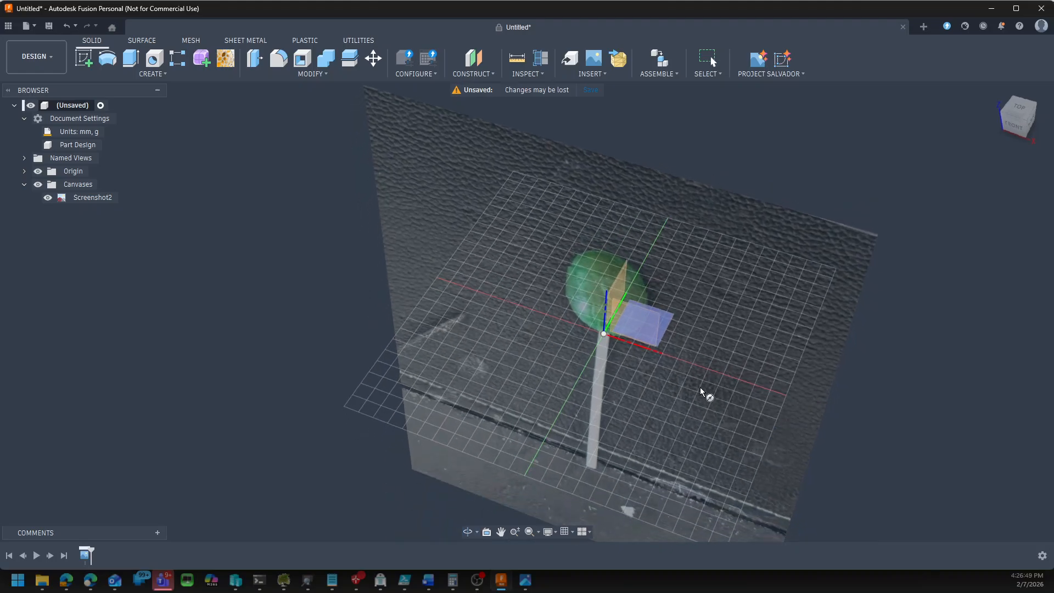
{"action": "left_click", "coordinate": [667, 319]}
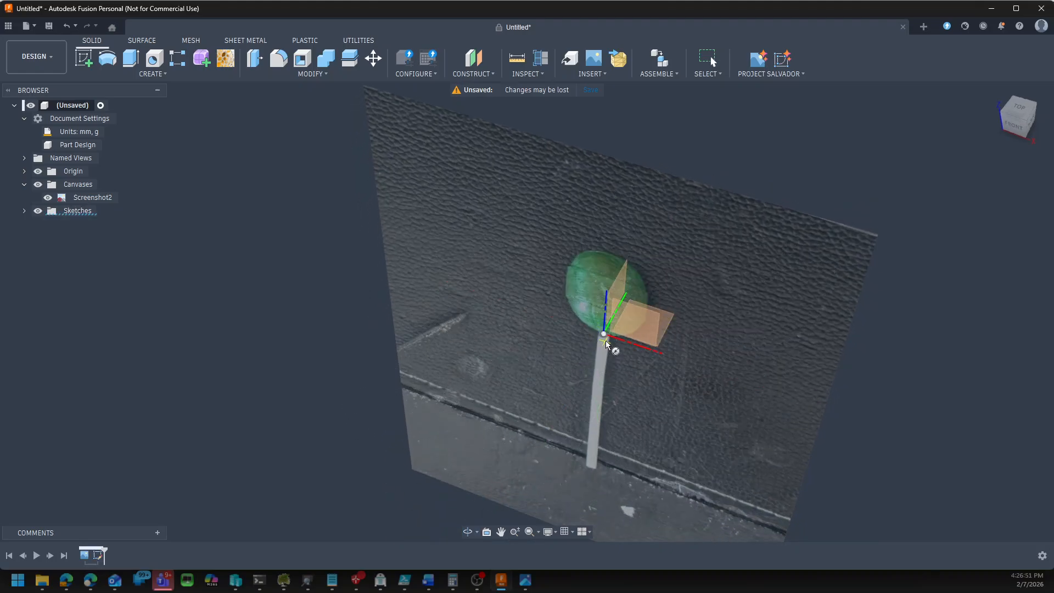
{"action": "left_click", "coordinate": [604, 334]}
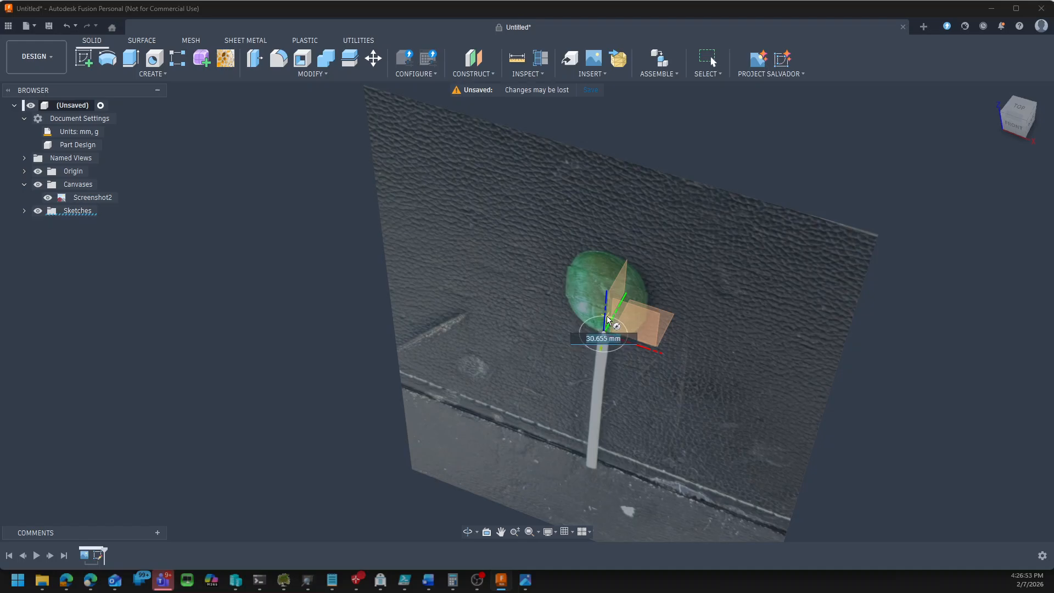
{"action": "middle_click_drag", "start_coordinate": [616, 305], "coordinate": [631, 271], "text": "shift"}
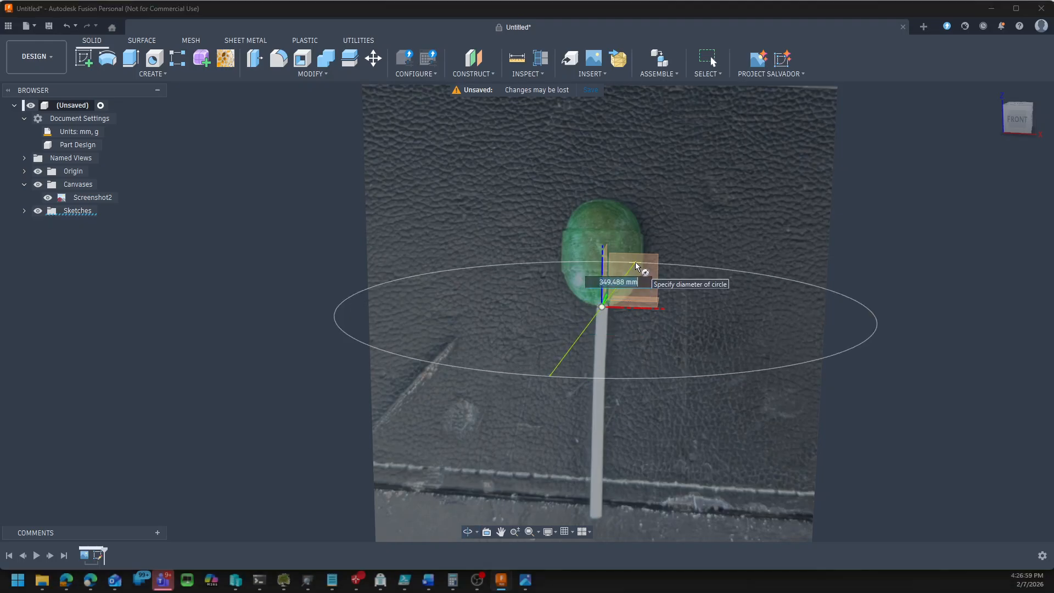
{"action": "type", "text": "0"}
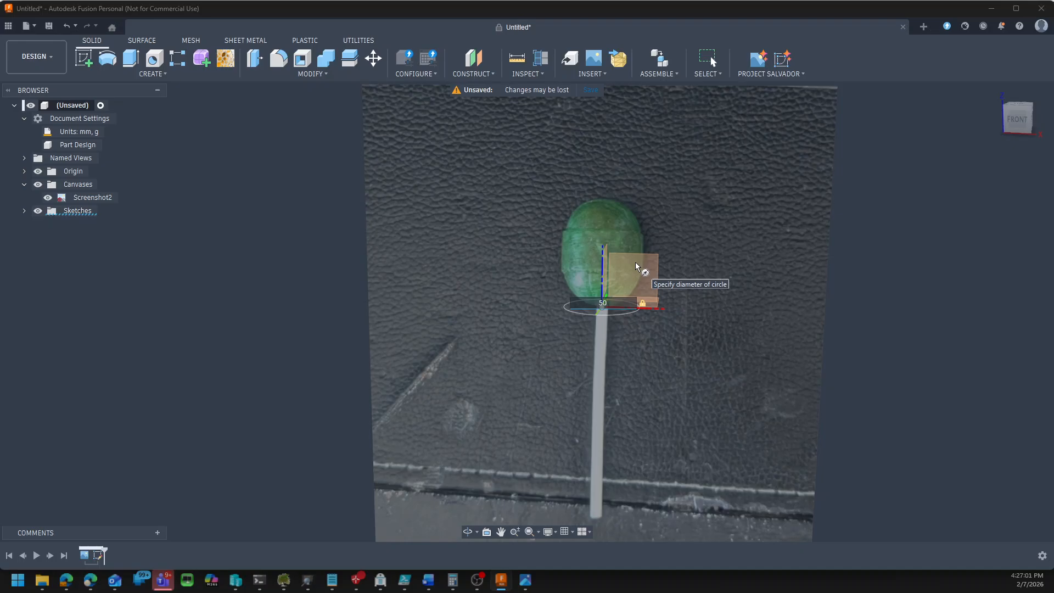
{"action": "key", "text": "Return"}
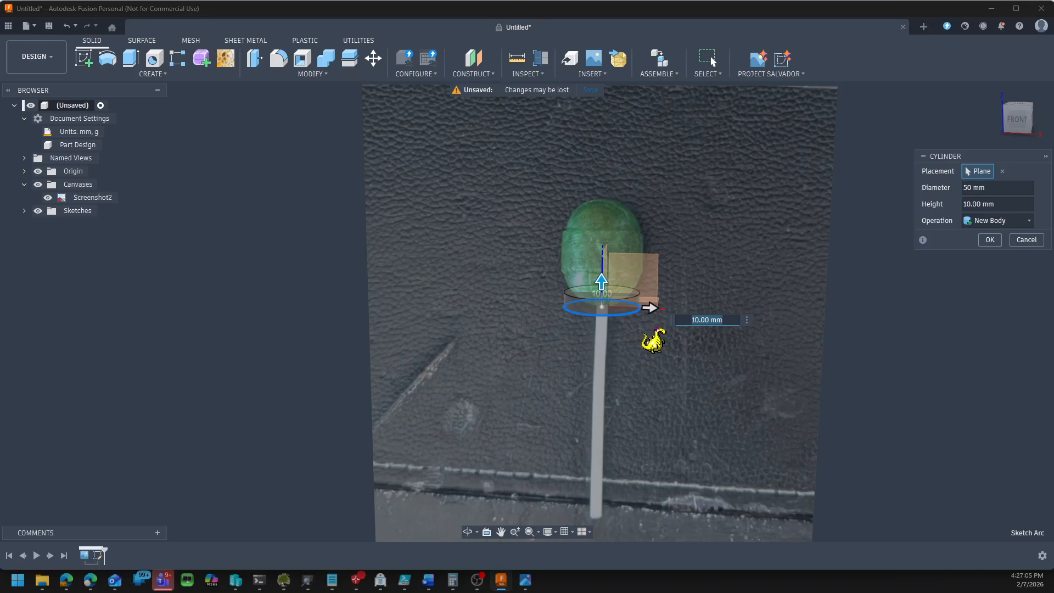
Give the cylinder a height of about 21.1 mm to match the lower section of the head, and create it as a new body
{"action": "left_click_drag", "start_coordinate": [600, 280], "coordinate": [601, 257]}
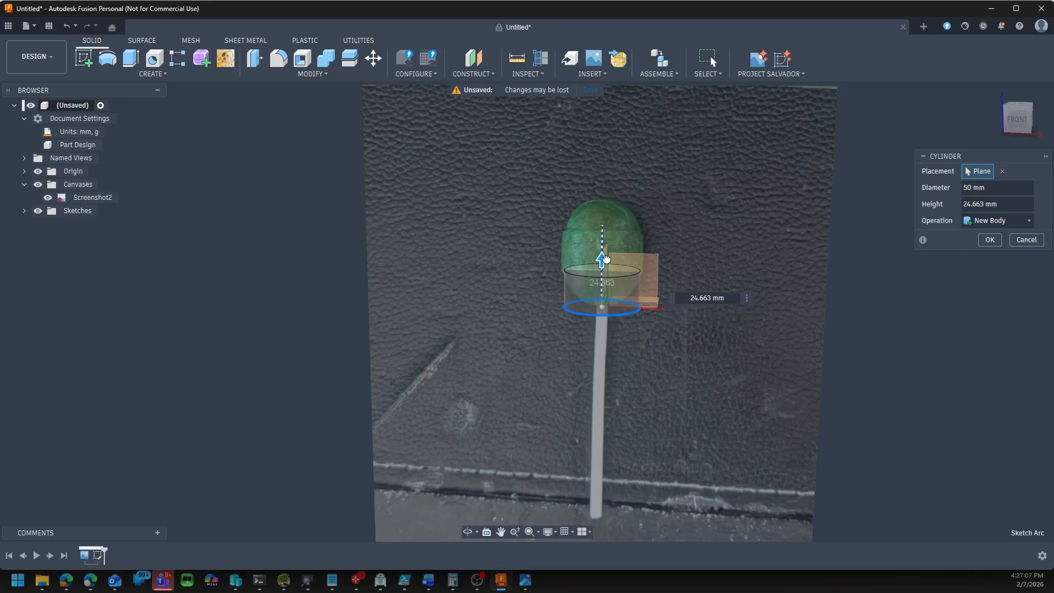
{"action": "left_click", "coordinate": [1025, 120]}
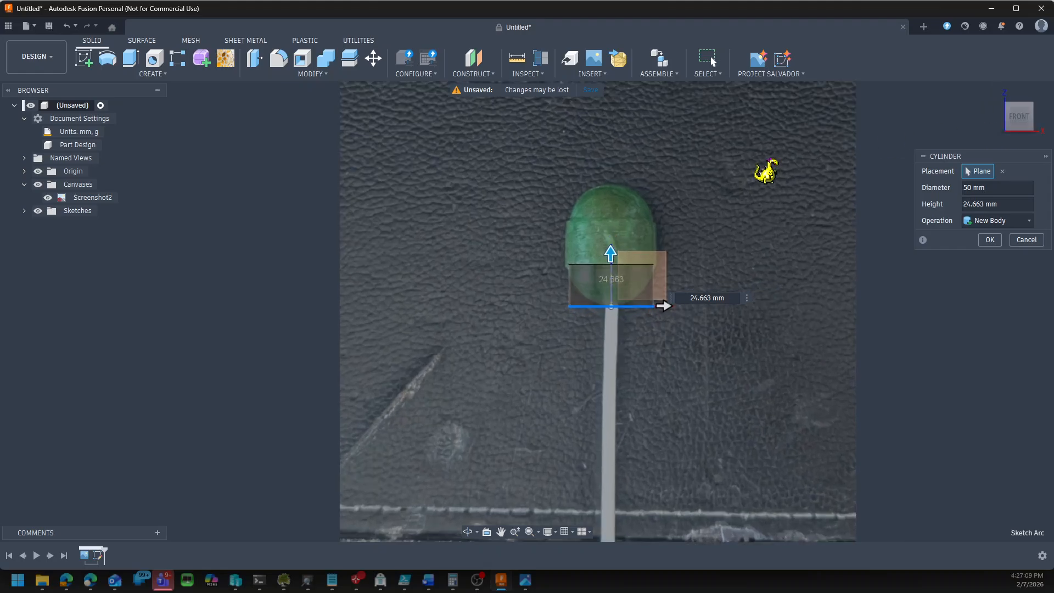
{"action": "left_click_drag", "start_coordinate": [610, 250], "coordinate": [609, 255]}
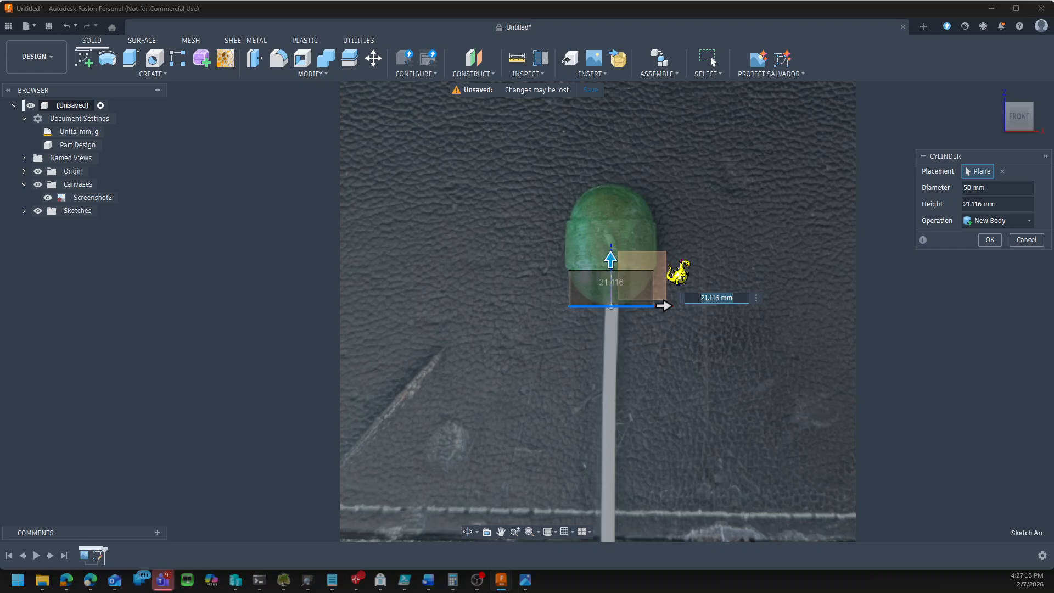
{"action": "key", "text": "Return"}
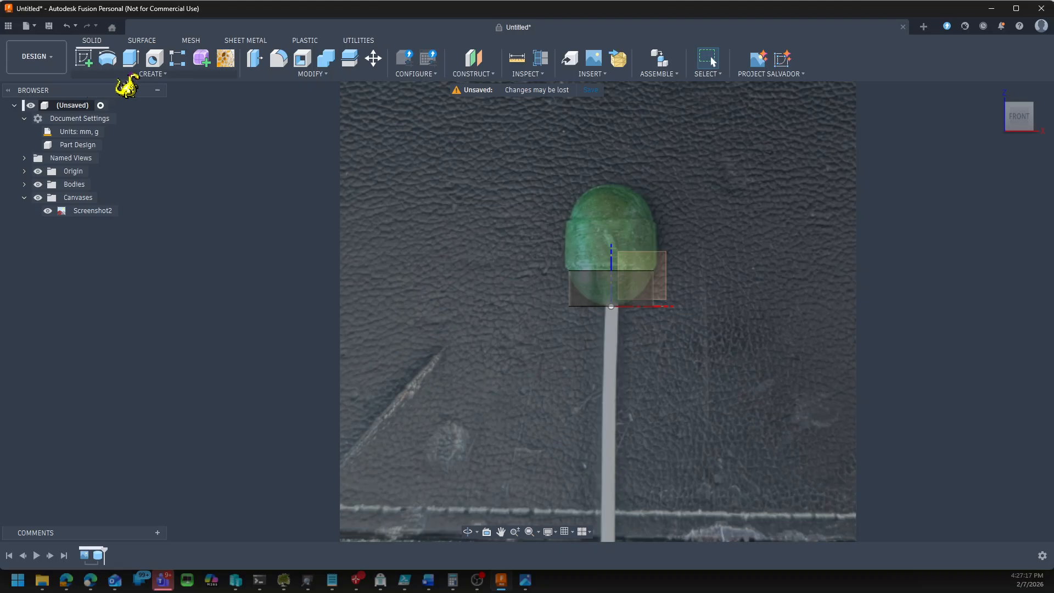
Start a second cylinder centred on the first cylinder's top face, with a diameter of 54 mm
{"action": "right_click", "coordinate": [301, 211]}
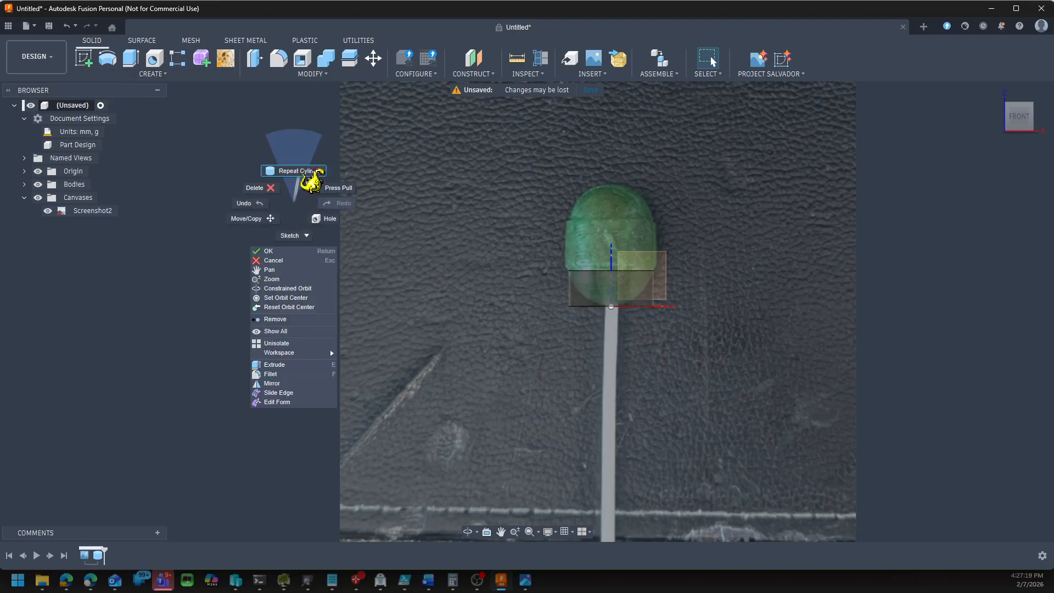
{"action": "left_click", "coordinate": [301, 167]}
{"action": "middle_click_drag", "start_coordinate": [447, 186], "coordinate": [431, 226], "text": "shift"}
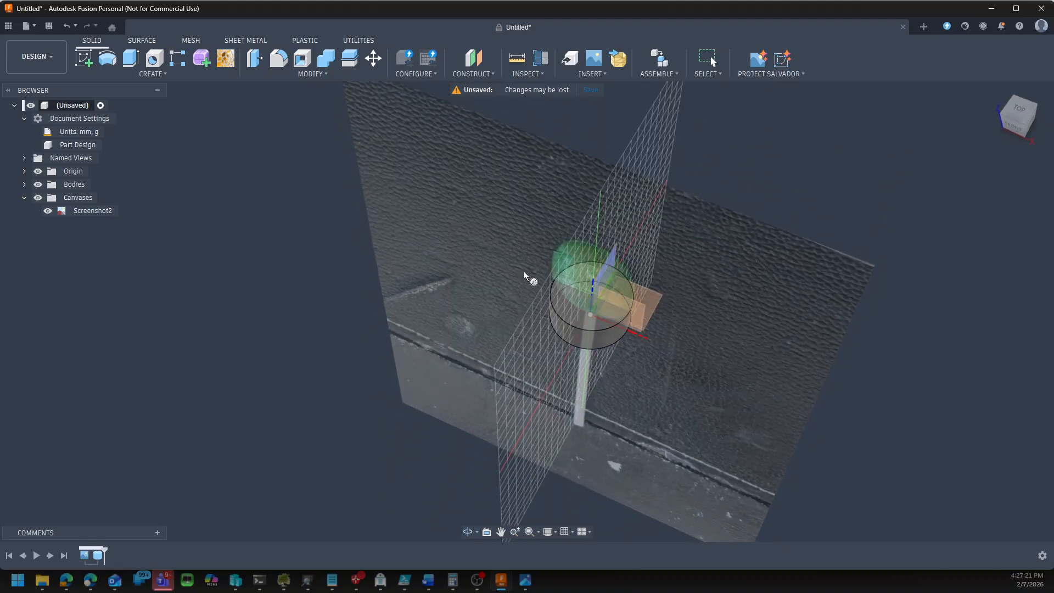
{"action": "left_click", "coordinate": [590, 309]}
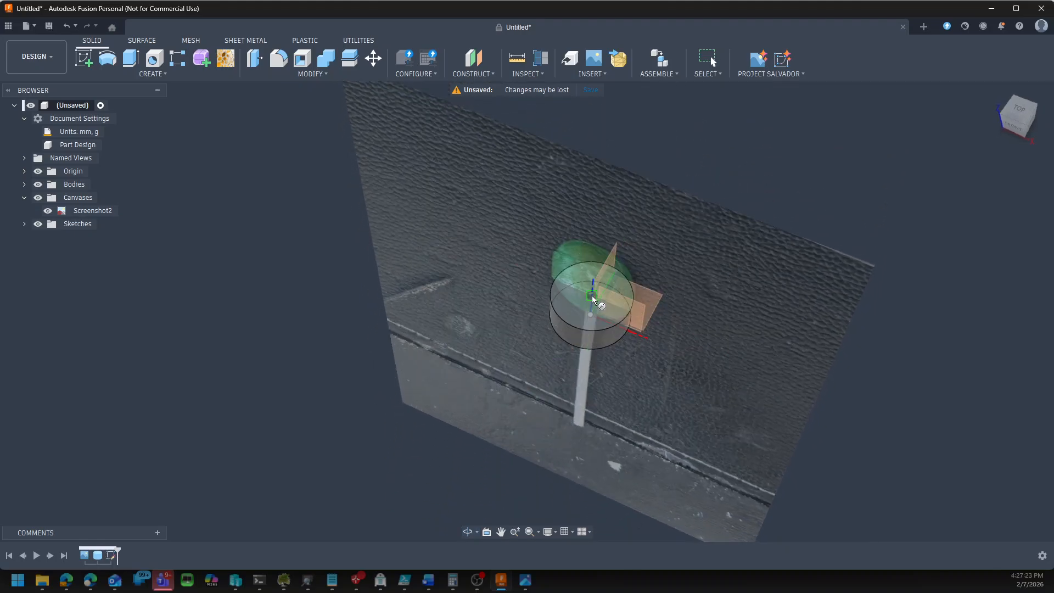
{"action": "left_click", "coordinate": [592, 296]}
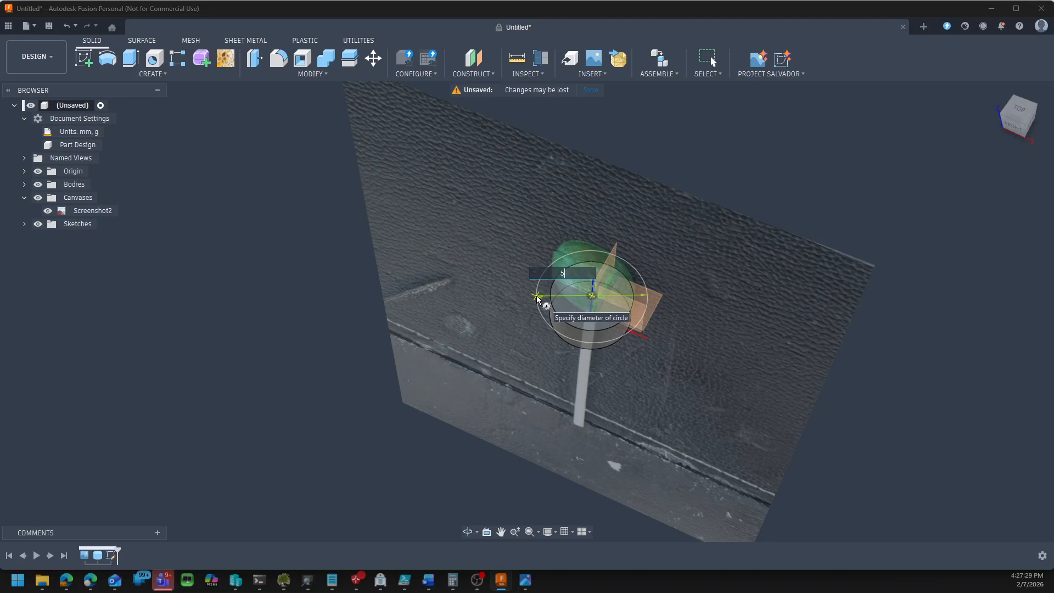
{"action": "key", "text": "Return"}
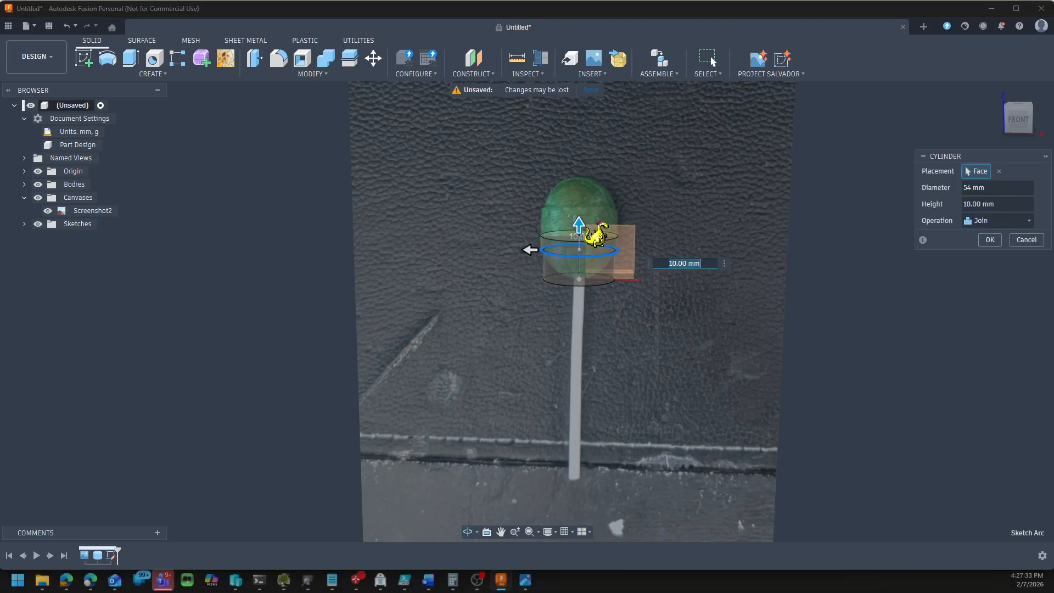
Extend the second cylinder to a height of about 28.6 mm along the head's wider middle band, and join it to the body
{"action": "left_click_drag", "start_coordinate": [578, 223], "coordinate": [580, 193]}
{"action": "middle_click_drag", "start_coordinate": [757, 335], "coordinate": [758, 324], "text": "shift"}
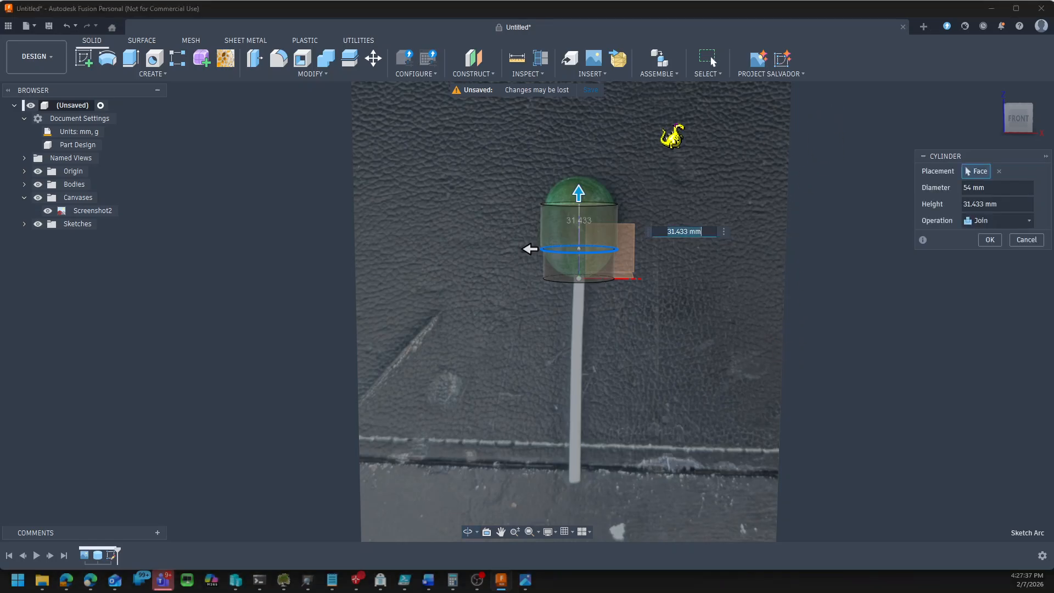
{"action": "left_click", "coordinate": [1020, 118]}
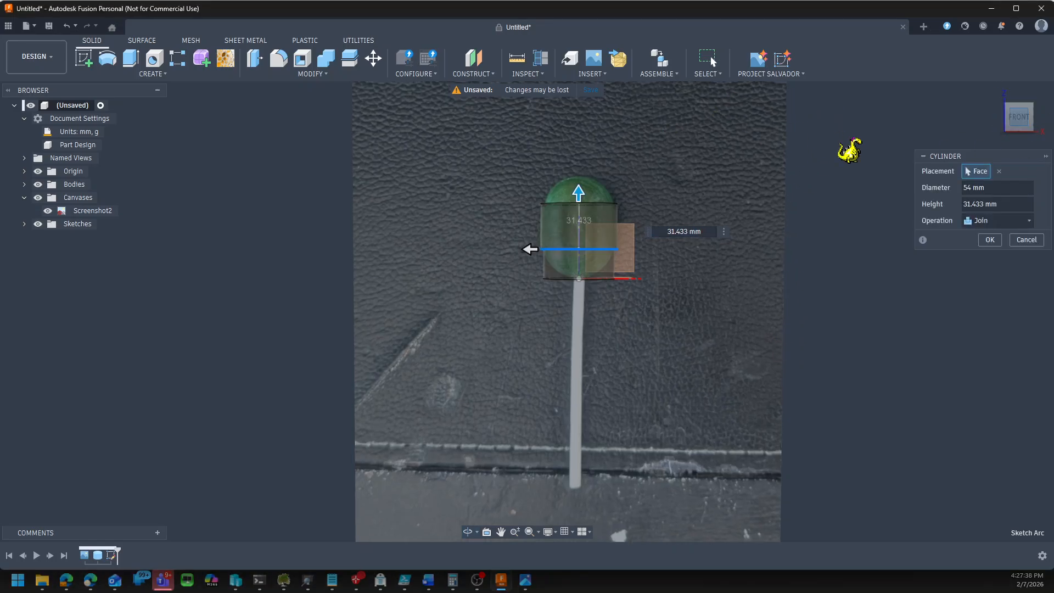
{"action": "left_click_drag", "start_coordinate": [582, 183], "coordinate": [581, 185]}
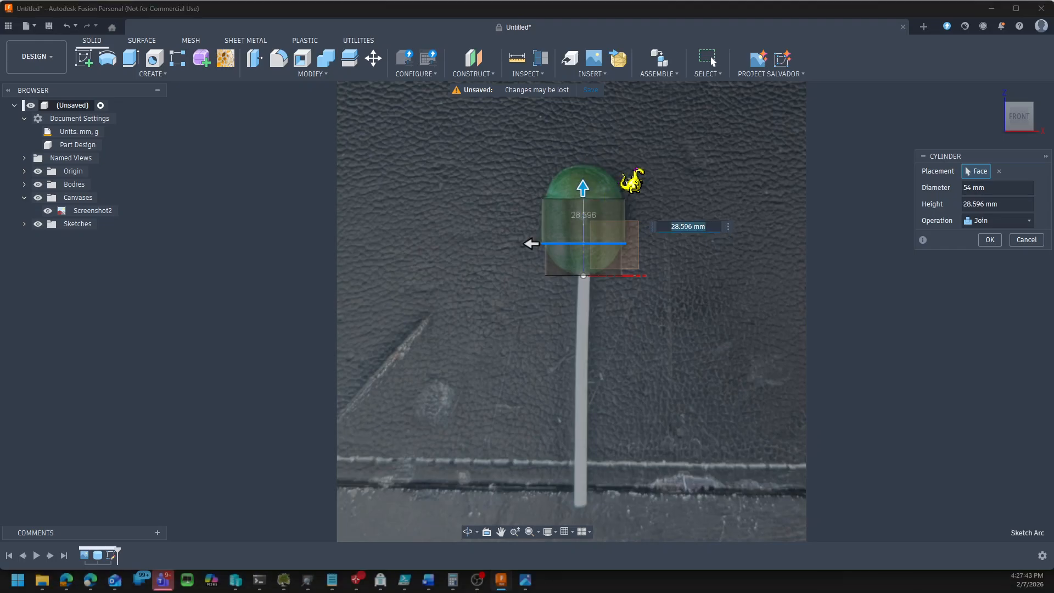
{"action": "key", "text": "Return"}
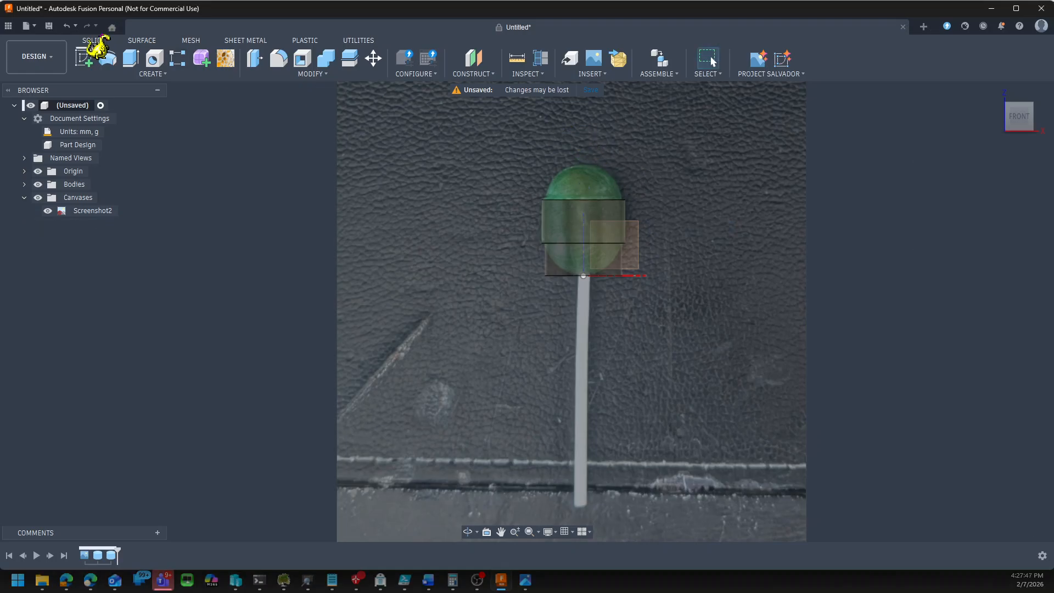
Start a third cylinder centred on the top face of the middle section, with a diameter of about 46 mm
{"action": "left_click", "coordinate": [150, 75]}
{"action": "left_click", "coordinate": [131, 242]}
{"action": "middle_click_drag", "start_coordinate": [418, 163], "coordinate": [408, 230], "text": "shift"}
{"action": "left_click", "coordinate": [595, 322]}
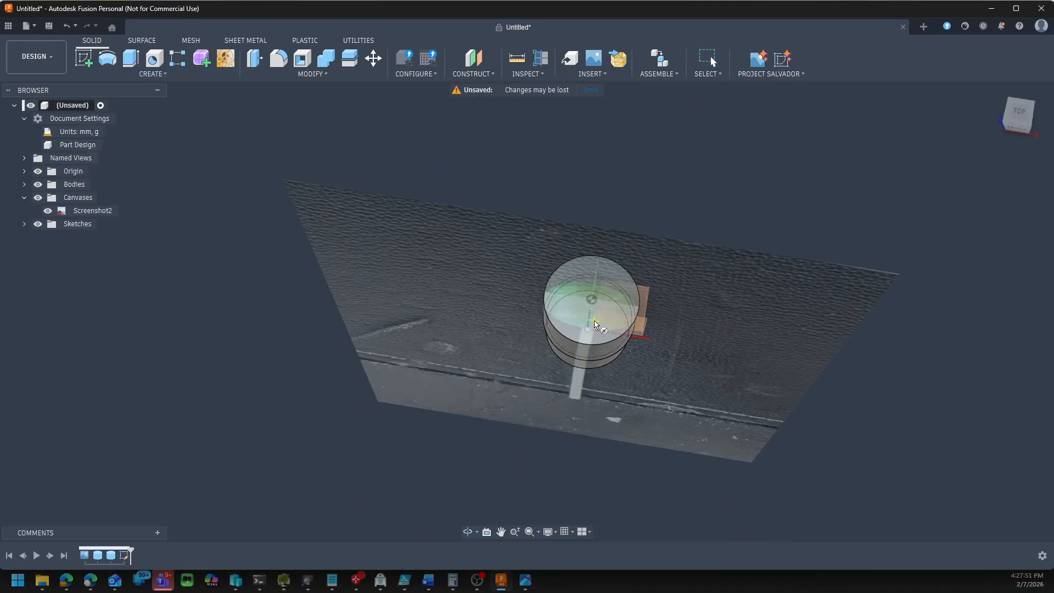
{"action": "left_click", "coordinate": [592, 299]}
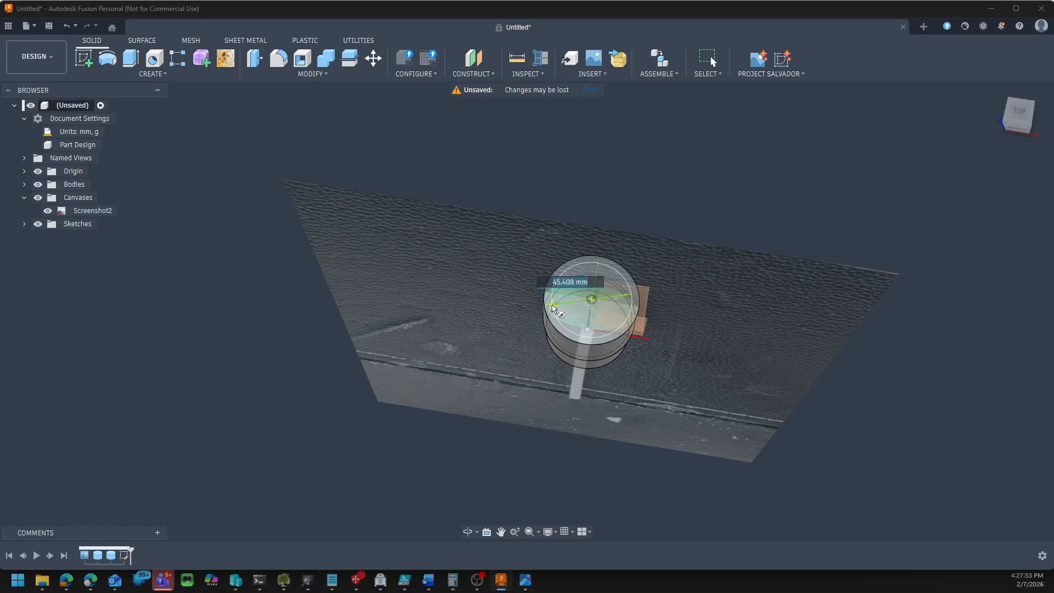
{"action": "left_click", "coordinate": [549, 293]}
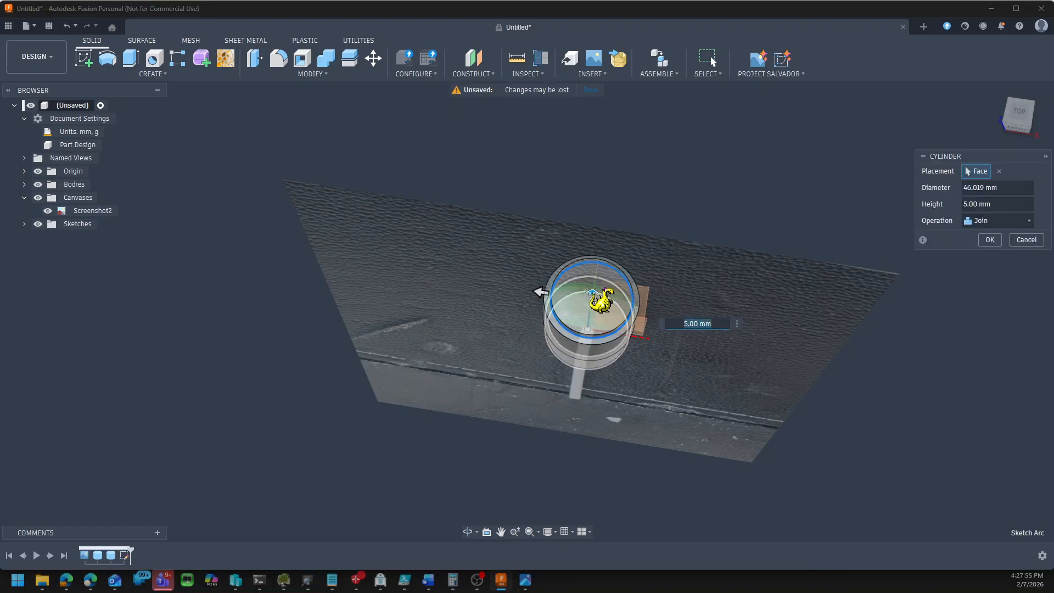
Set the third cylinder's diameter to 50 mm and its height to 20 mm, and join it to the body
{"action": "left_click_drag", "start_coordinate": [592, 292], "coordinate": [540, 291]}
{"action": "left_click", "coordinate": [997, 188]}
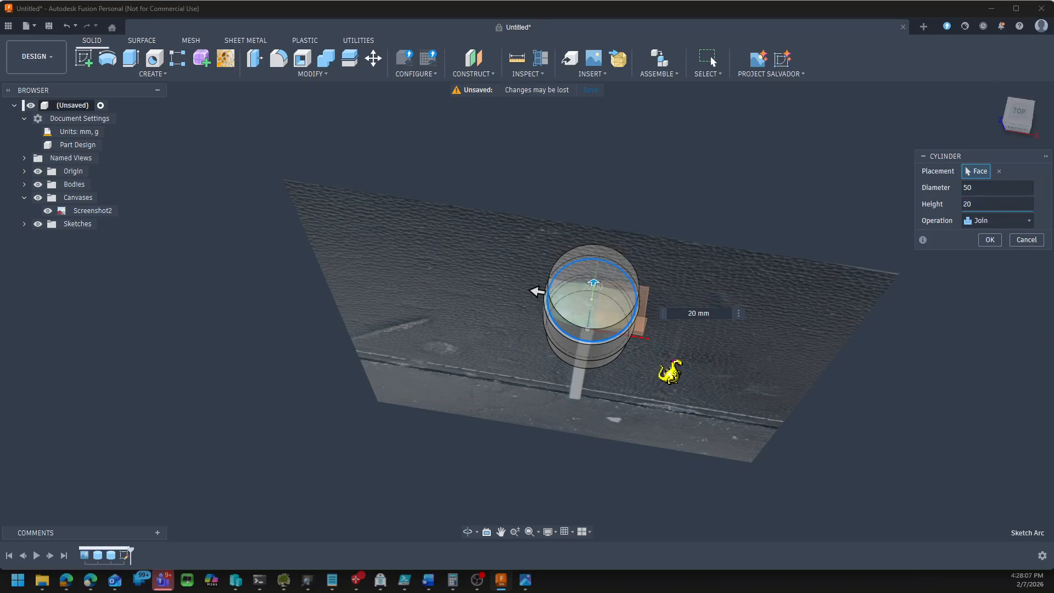
{"action": "scroll", "coordinate": [869, 417], "scroll_direction": "down", "scroll_amount": 1}
{"action": "middle_click_drag", "start_coordinate": [867, 416], "coordinate": [874, 339], "text": "shift"}
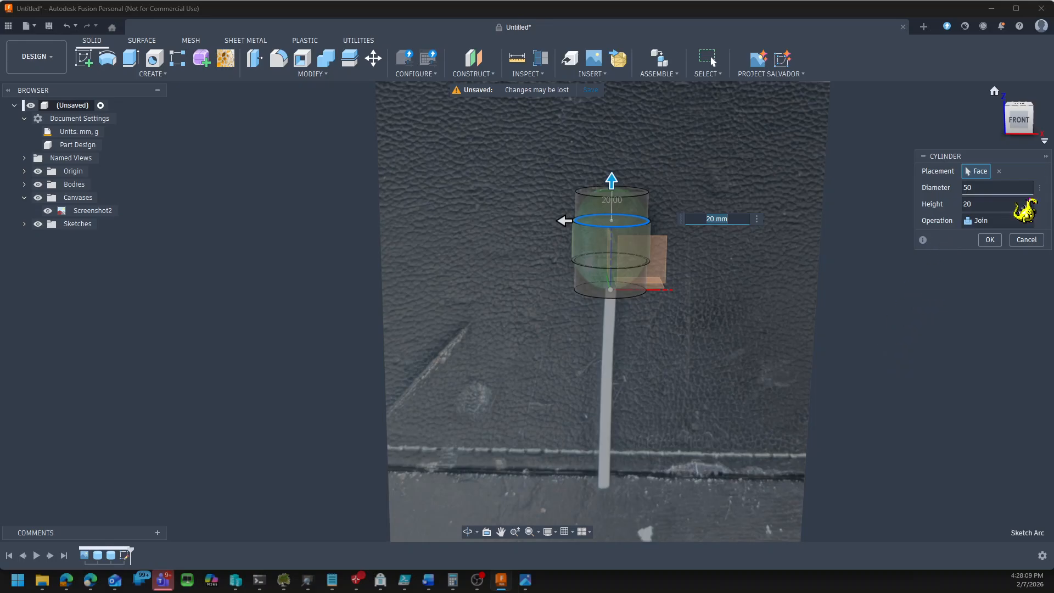
{"action": "left_click", "coordinate": [991, 240]}
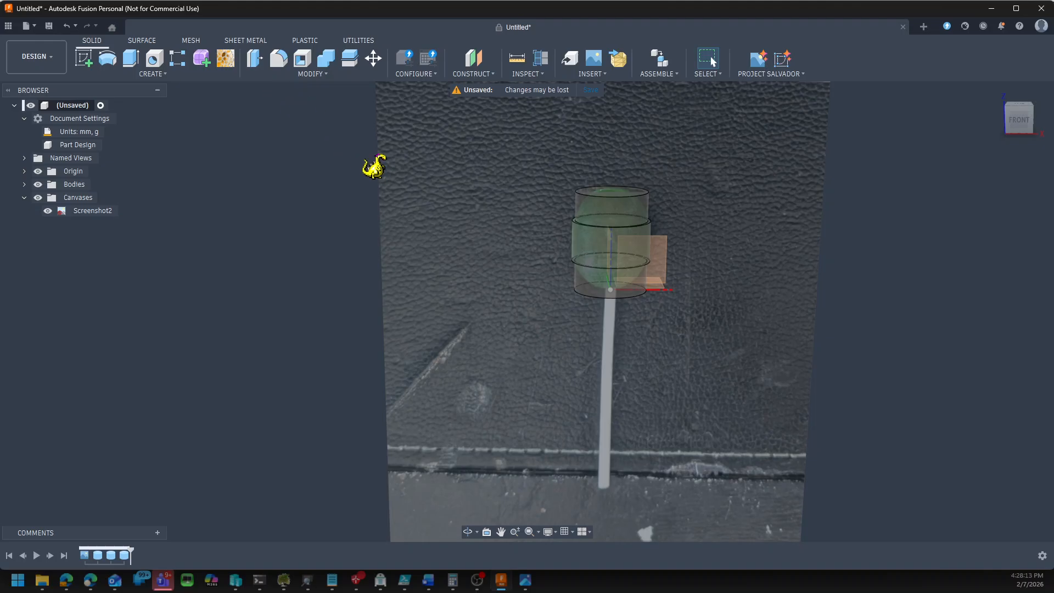
Fillet the bottom outer edge of the lowest cylinder with a constant 20 mm radius
{"action": "middle_click_drag", "start_coordinate": [370, 151], "coordinate": [371, 140], "text": "shift"}
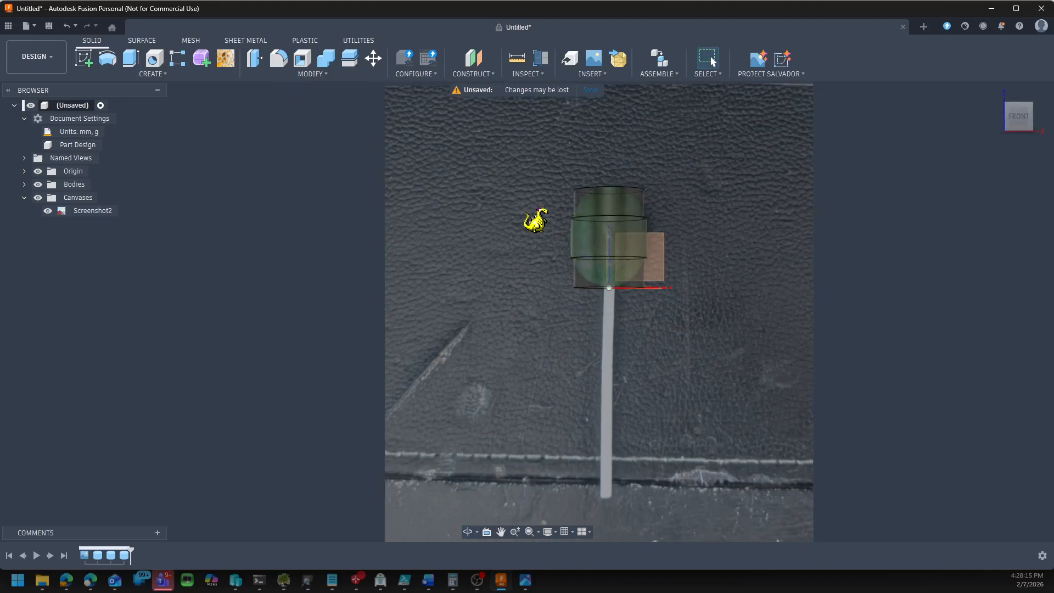
{"action": "left_click", "coordinate": [279, 59]}
{"action": "scroll", "coordinate": [593, 299], "scroll_direction": "up", "scroll_amount": 3}
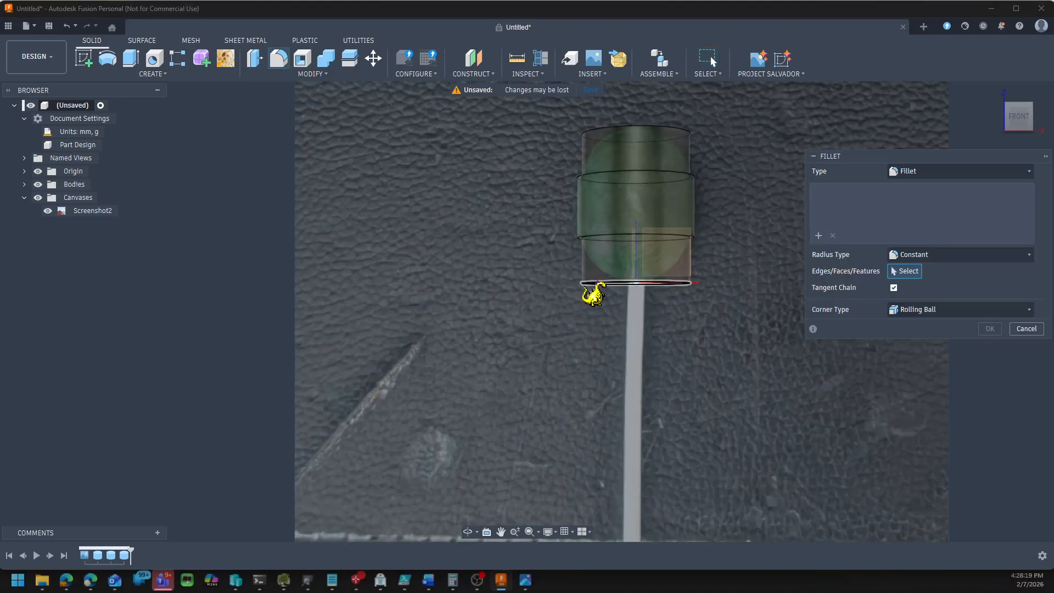
{"action": "left_click", "coordinate": [588, 284]}
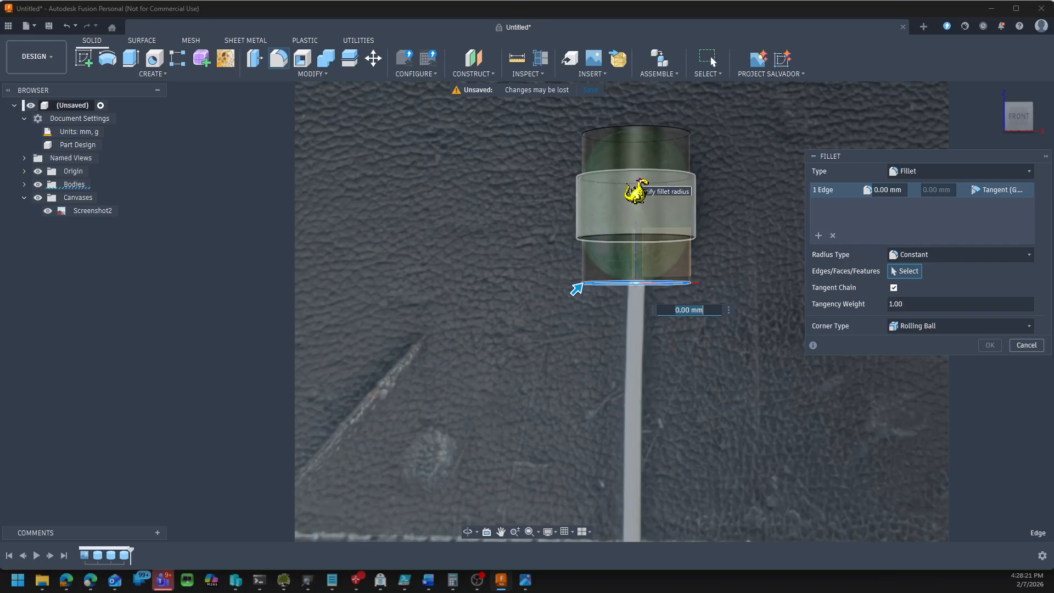
{"action": "type", "text": "20"}
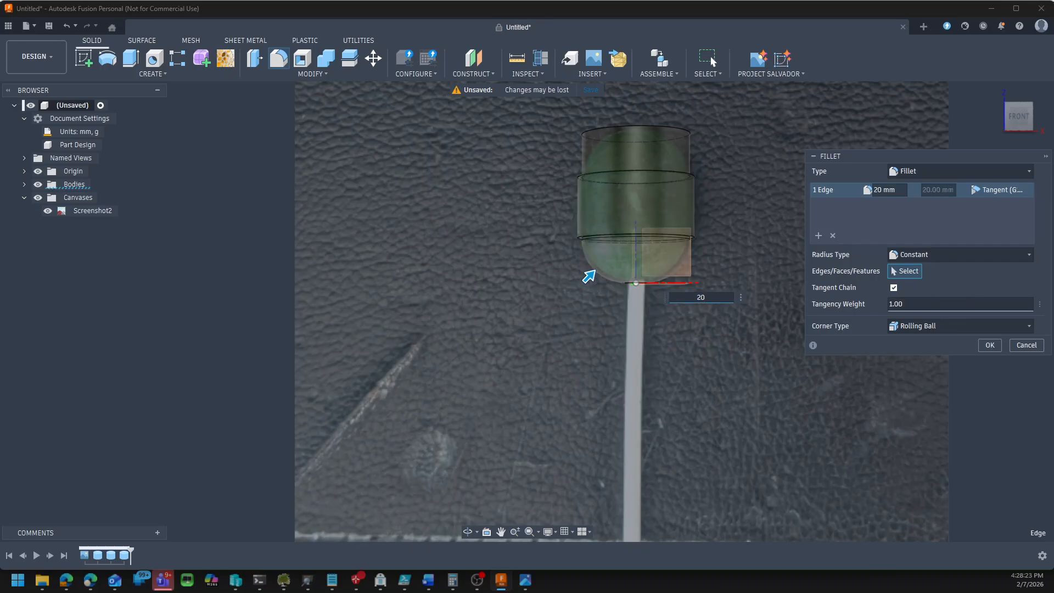
{"action": "left_click", "coordinate": [990, 345]}
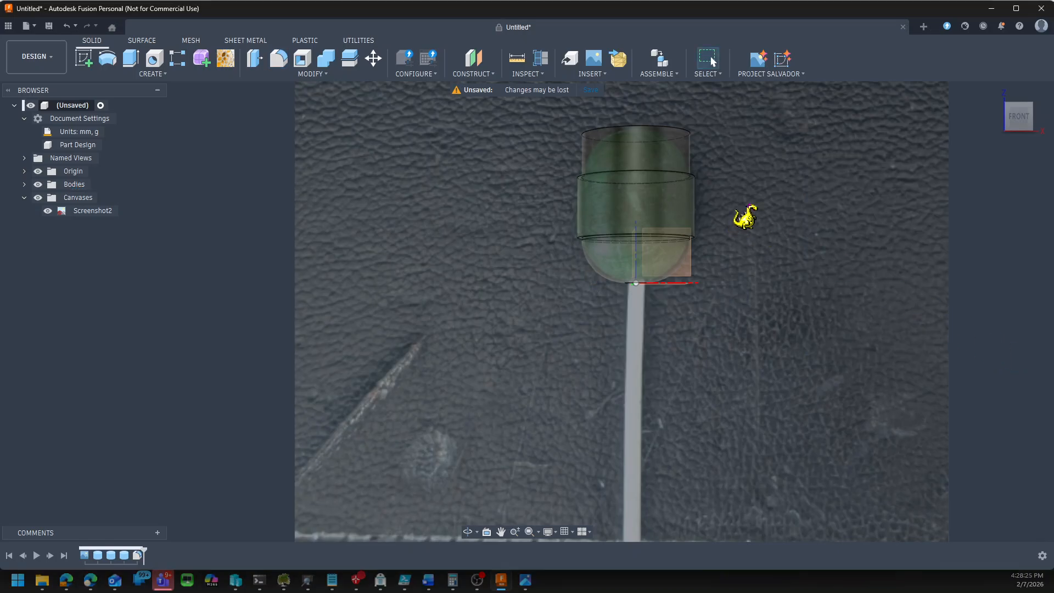
Edit the existing 20 mm fillet to also round the top outer edge of the uppermost cylinder
{"action": "right_click", "coordinate": [140, 559]}
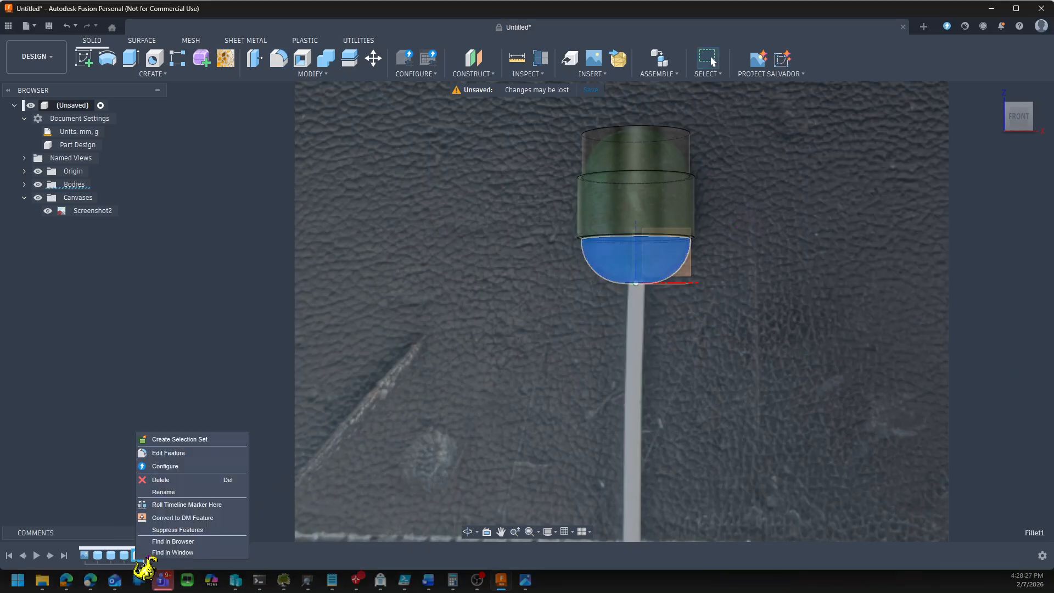
{"action": "left_click", "coordinate": [168, 466]}
{"action": "middle_click_drag", "start_coordinate": [566, 319], "coordinate": [561, 352], "text": "shift"}
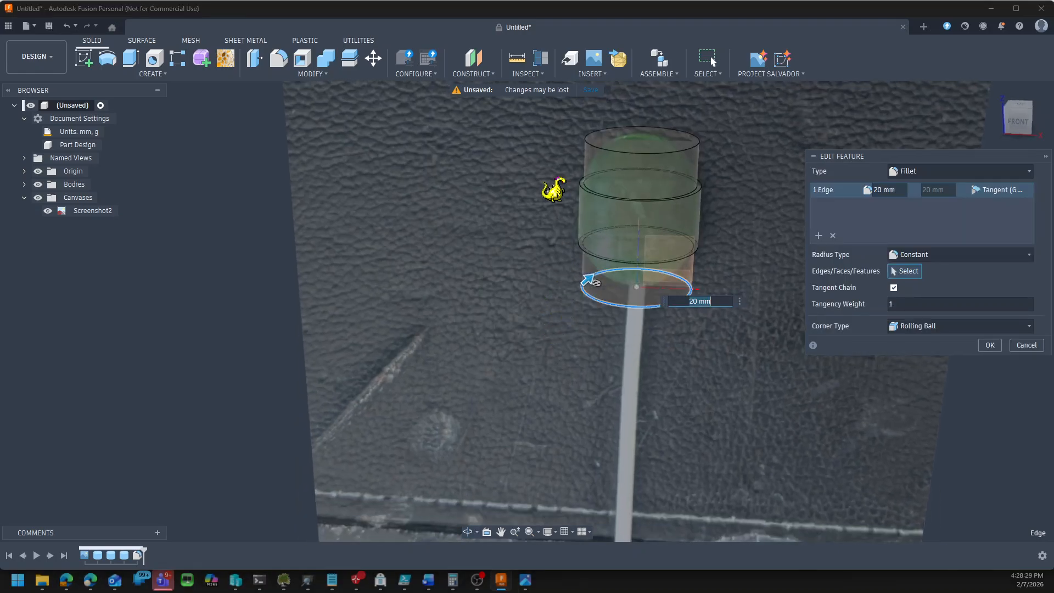
{"action": "left_click", "coordinate": [597, 144]}
{"action": "left_click", "coordinate": [990, 345]}
{"action": "middle_click_drag", "start_coordinate": [847, 355], "coordinate": [843, 346], "text": "shift"}
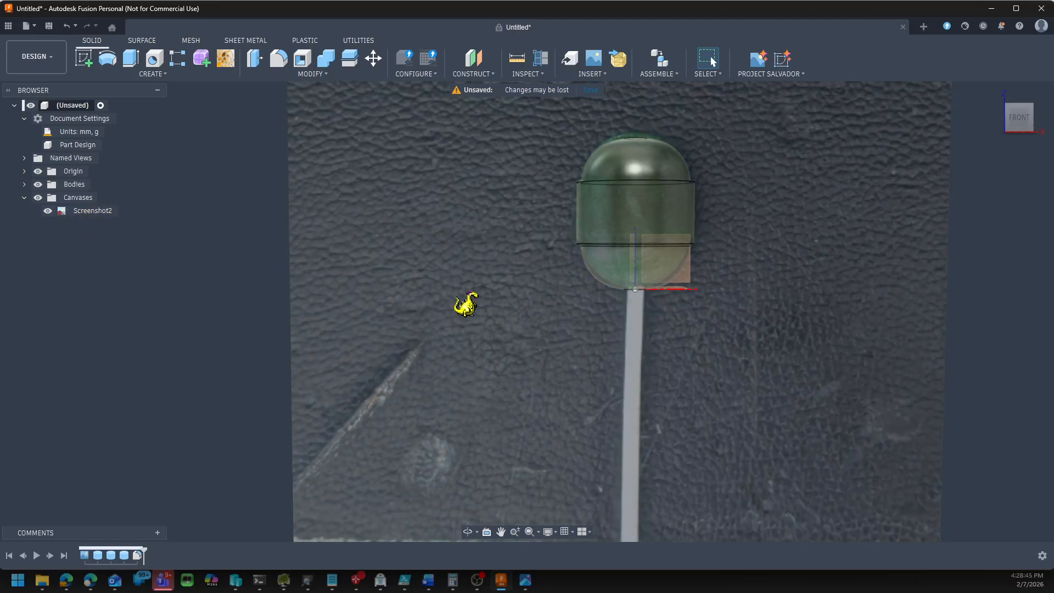
Hide the Screenshot2 reference canvas so only the modelled head is shown
{"action": "scroll", "coordinate": [412, 287], "scroll_direction": "up", "scroll_amount": 1}
{"action": "scroll", "coordinate": [406, 284], "scroll_direction": "down", "scroll_amount": 3}
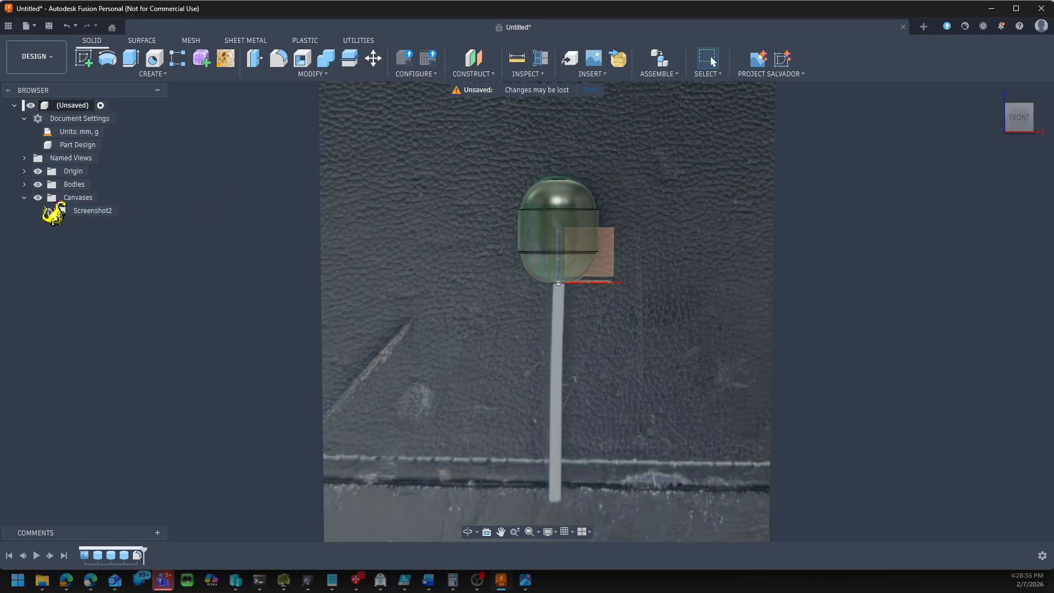
{"action": "left_click", "coordinate": [48, 210]}
{"action": "scroll", "coordinate": [654, 278], "scroll_direction": "down", "scroll_amount": 2}
{"action": "scroll", "coordinate": [532, 242], "scroll_direction": "up", "scroll_amount": 5}
{"action": "scroll", "coordinate": [652, 283], "scroll_direction": "up", "scroll_amount": 3}
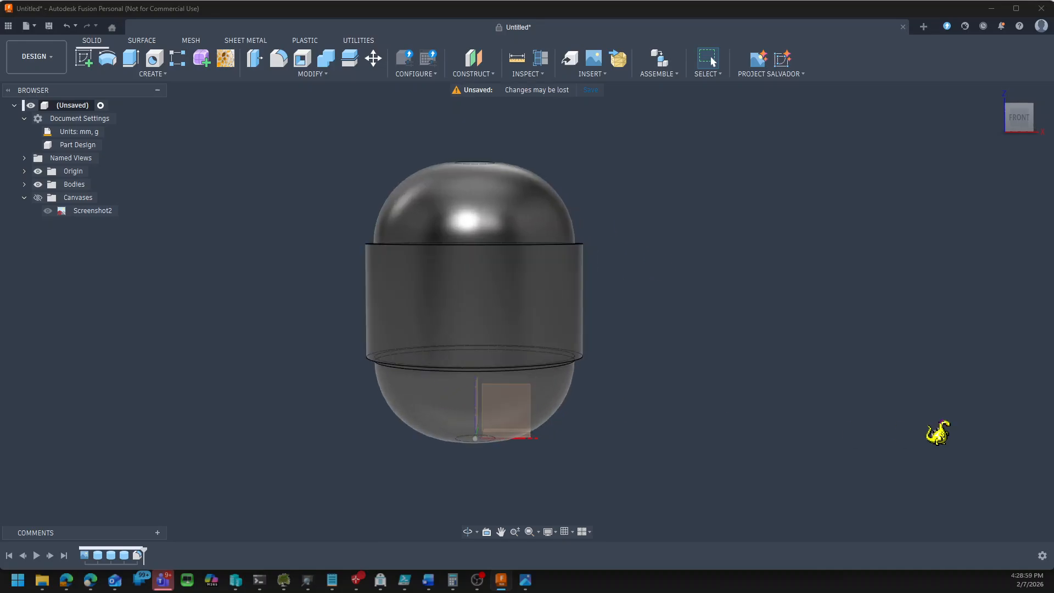
{"action": "middle_click_drag", "start_coordinate": [835, 348], "coordinate": [855, 358], "text": "shift"}
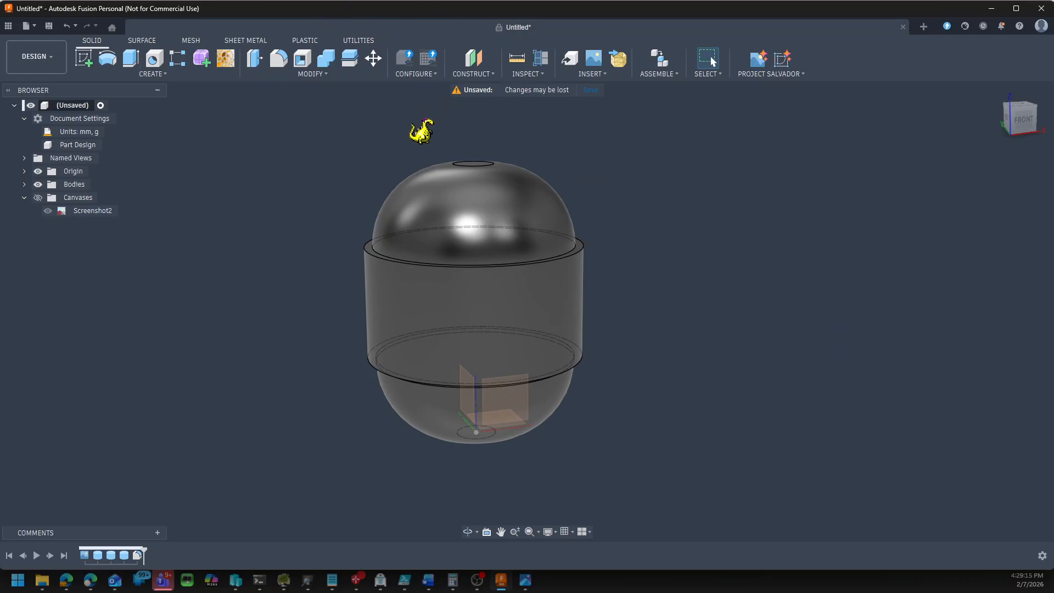
Create a construction plane offset 24 mm upward from the XY plane, through the lower part of the wide middle band
{"action": "left_click", "coordinate": [474, 58]}
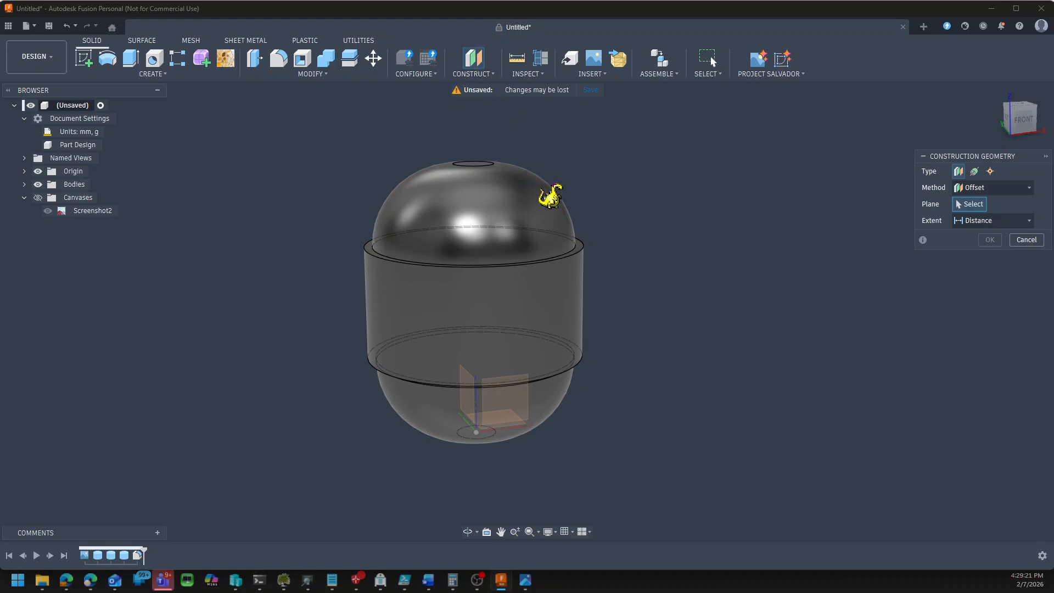
{"action": "middle_click_drag", "start_coordinate": [738, 299], "coordinate": [727, 230], "text": "shift"}
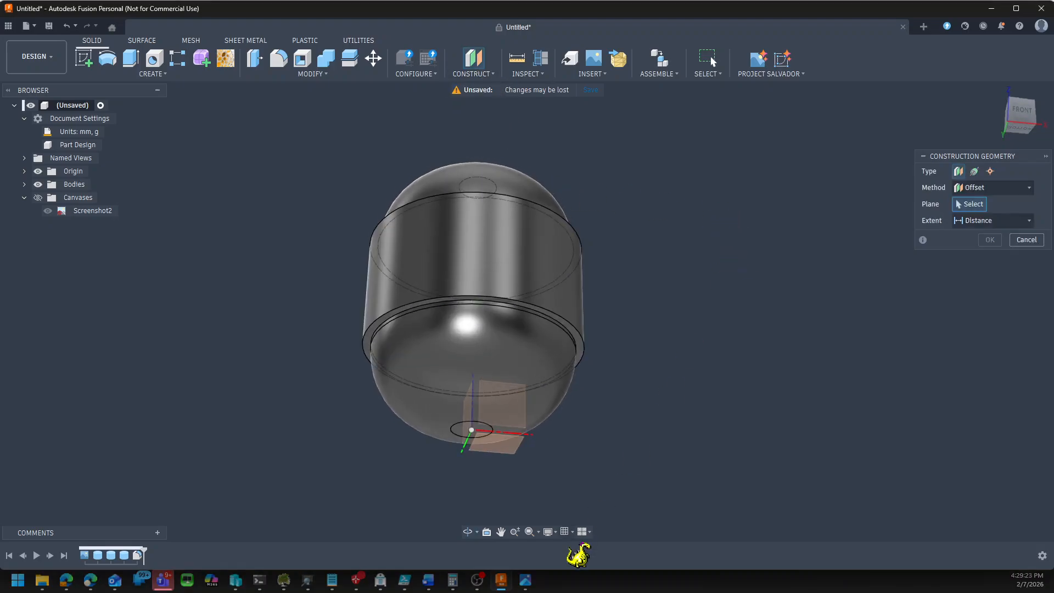
{"action": "left_click", "coordinate": [514, 464]}
{"action": "middle_click_drag", "start_coordinate": [694, 412], "coordinate": [668, 422], "text": "shift"}
{"action": "left_click_drag", "start_coordinate": [549, 423], "coordinate": [565, 329]}
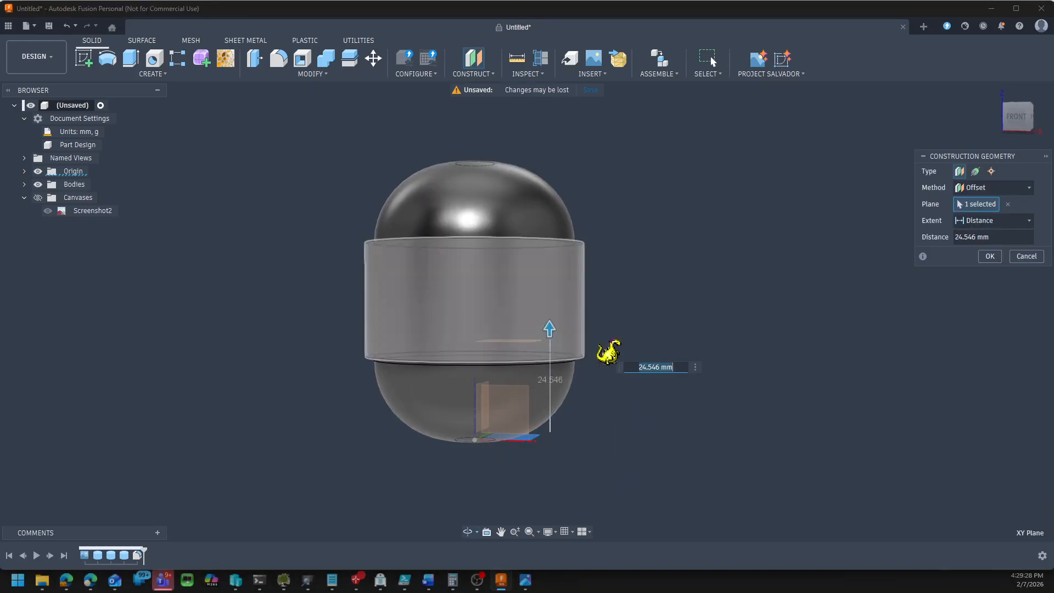
{"action": "left_click", "coordinate": [1017, 117]}
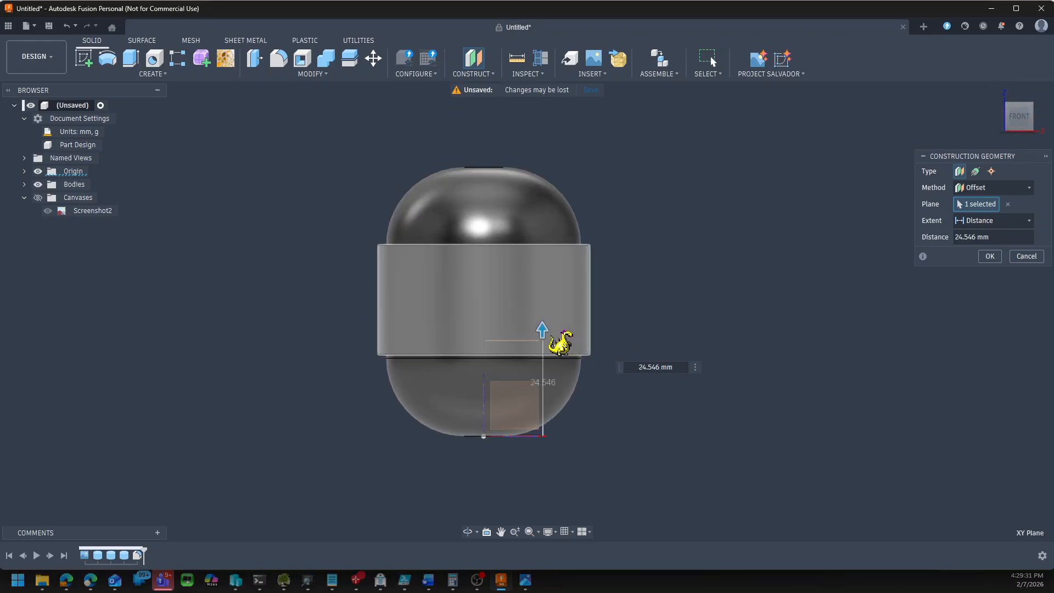
{"action": "left_click_drag", "start_coordinate": [543, 329], "coordinate": [544, 333]}
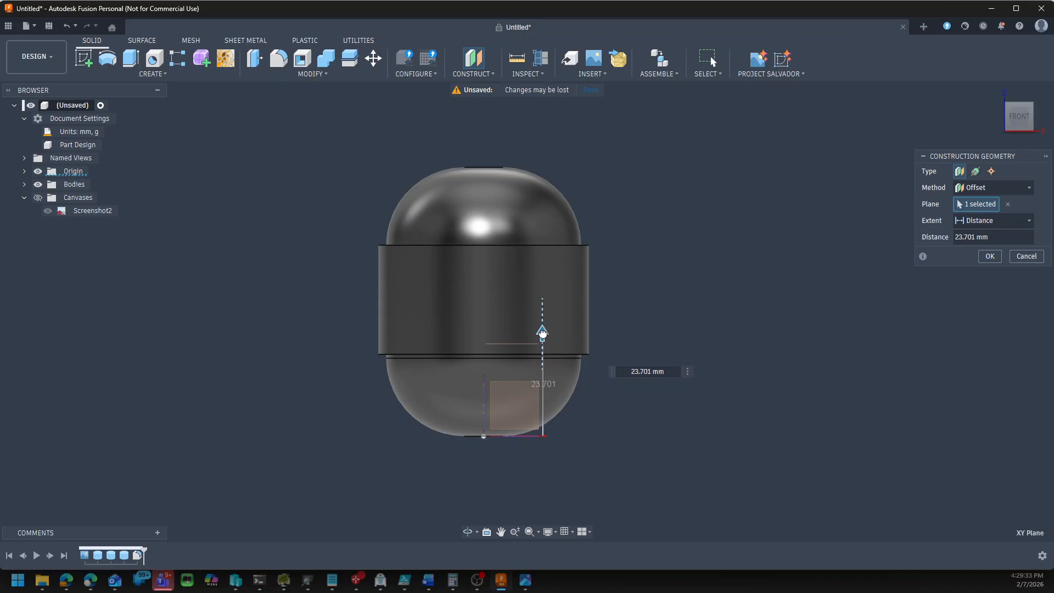
{"action": "left_click_drag", "start_coordinate": [544, 331], "coordinate": [543, 331]}
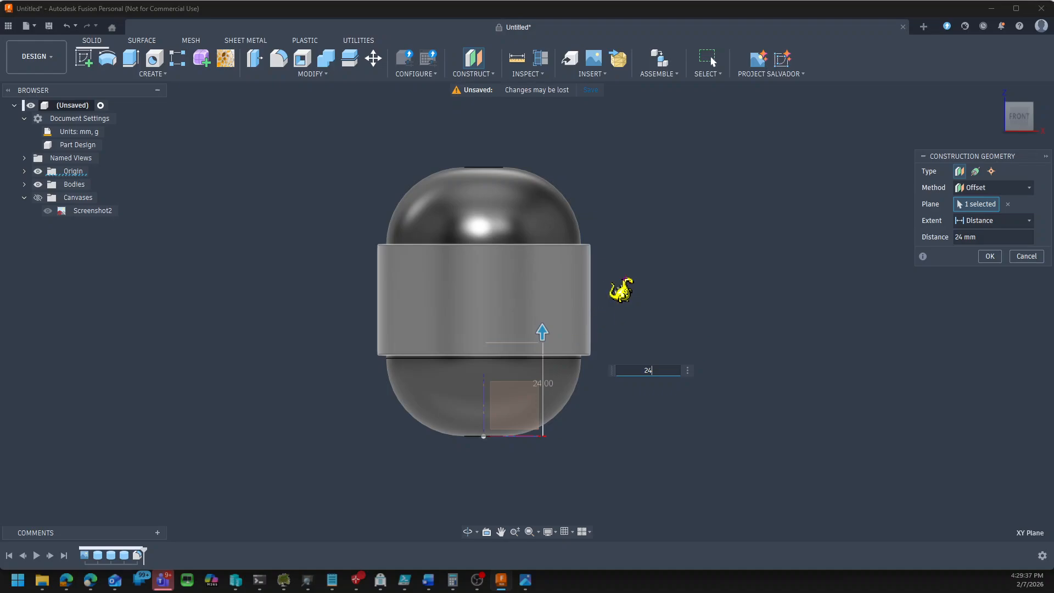
{"action": "left_click", "coordinate": [988, 258]}
Split the head body with the offset construction plane as the splitting tool
{"action": "middle_click_drag", "start_coordinate": [752, 273], "coordinate": [733, 275], "text": "shift"}
{"action": "scroll", "coordinate": [732, 275], "scroll_direction": "up", "scroll_amount": 1}
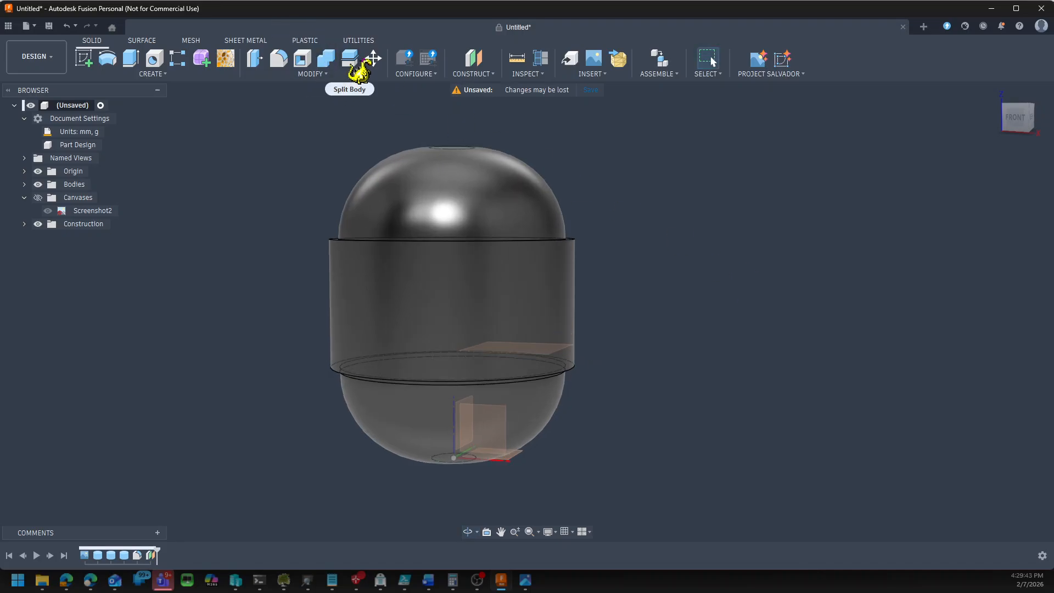
{"action": "left_click", "coordinate": [328, 73]}
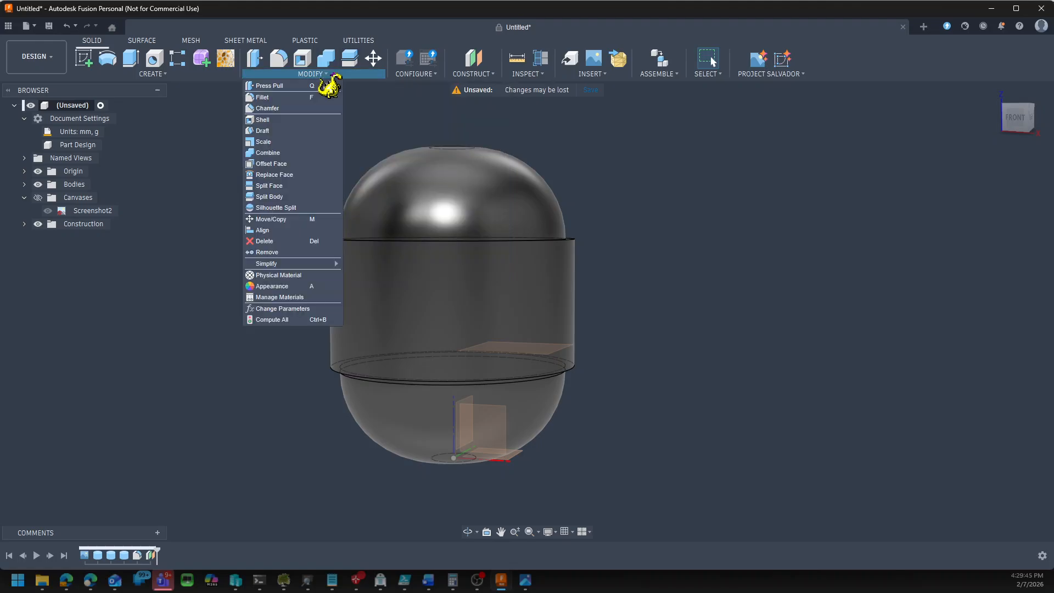
{"action": "left_click", "coordinate": [288, 196]}
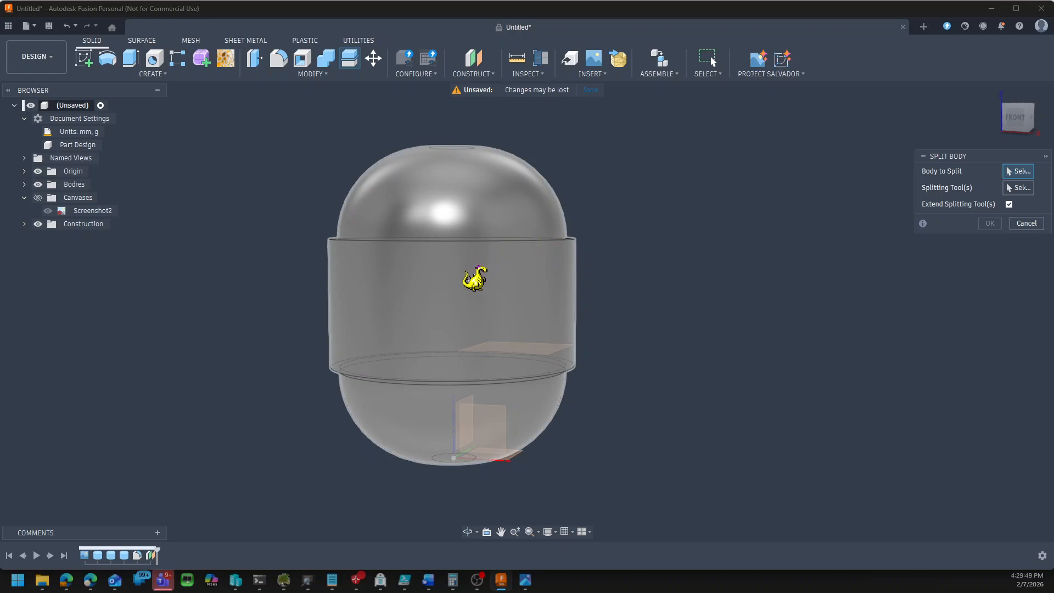
{"action": "left_click", "coordinate": [471, 276]}
{"action": "left_click", "coordinate": [1016, 190]}
{"action": "middle_click_drag", "start_coordinate": [779, 242], "coordinate": [725, 270], "text": "shift"}
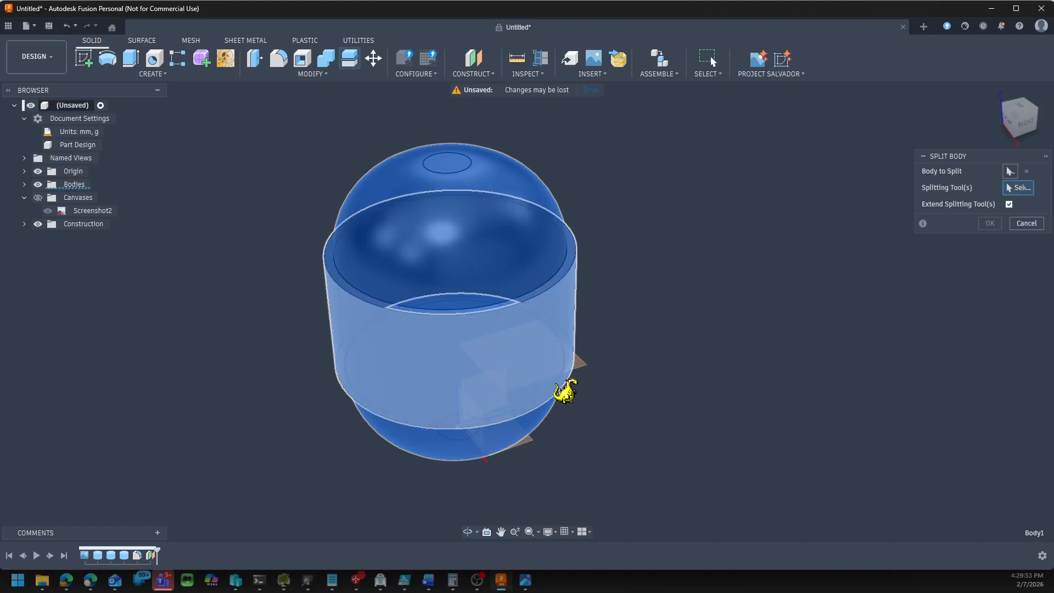
{"action": "left_click", "coordinate": [580, 362]}
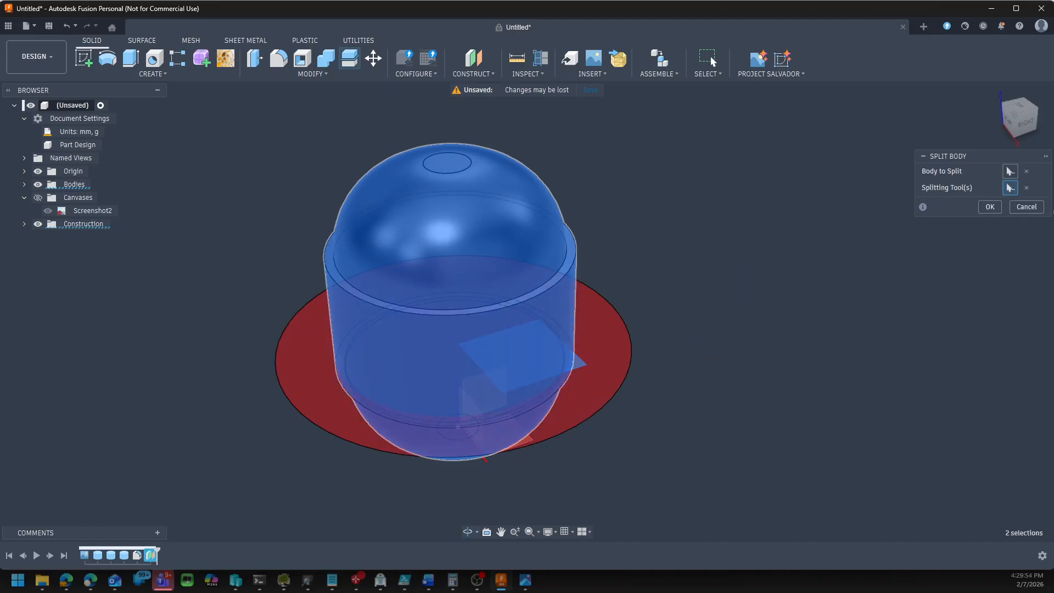
{"action": "left_click", "coordinate": [991, 207]}
Identify the two split bodies by toggling their visibility, and rename the upper one Top and the lower one Bottom
{"action": "middle_click_drag", "start_coordinate": [646, 281], "coordinate": [650, 247], "text": "shift"}
{"action": "left_click", "coordinate": [24, 185]}
{"action": "left_click", "coordinate": [24, 224]}
{"action": "left_click", "coordinate": [48, 210]}
{"action": "left_click", "coordinate": [48, 210]}
{"action": "left_click", "coordinate": [48, 211]}
{"action": "left_click", "coordinate": [47, 210]}
{"action": "double_click", "coordinate": [84, 212]}
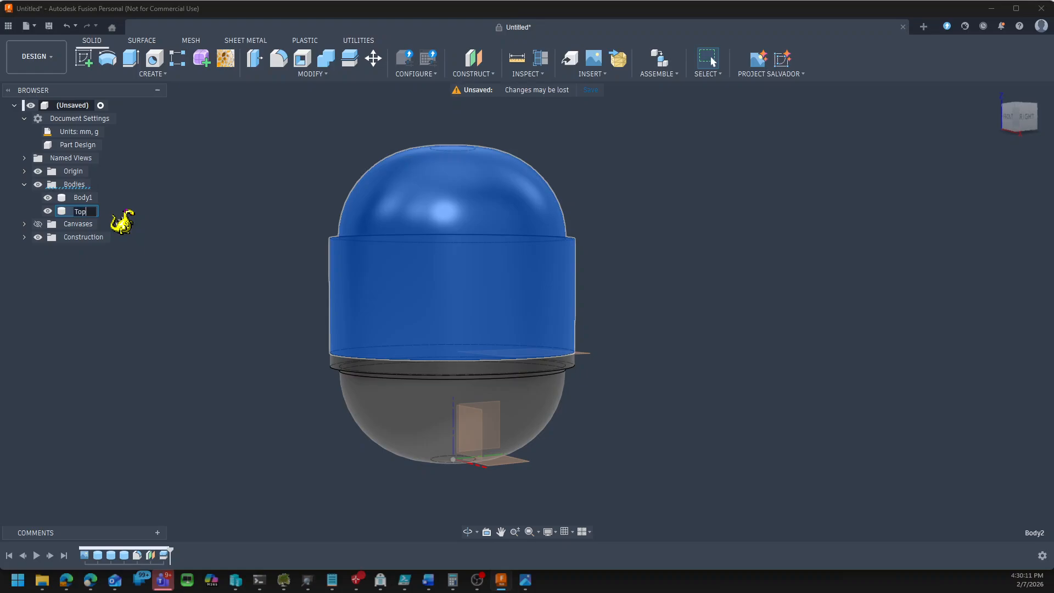
{"action": "key", "text": "Up"}
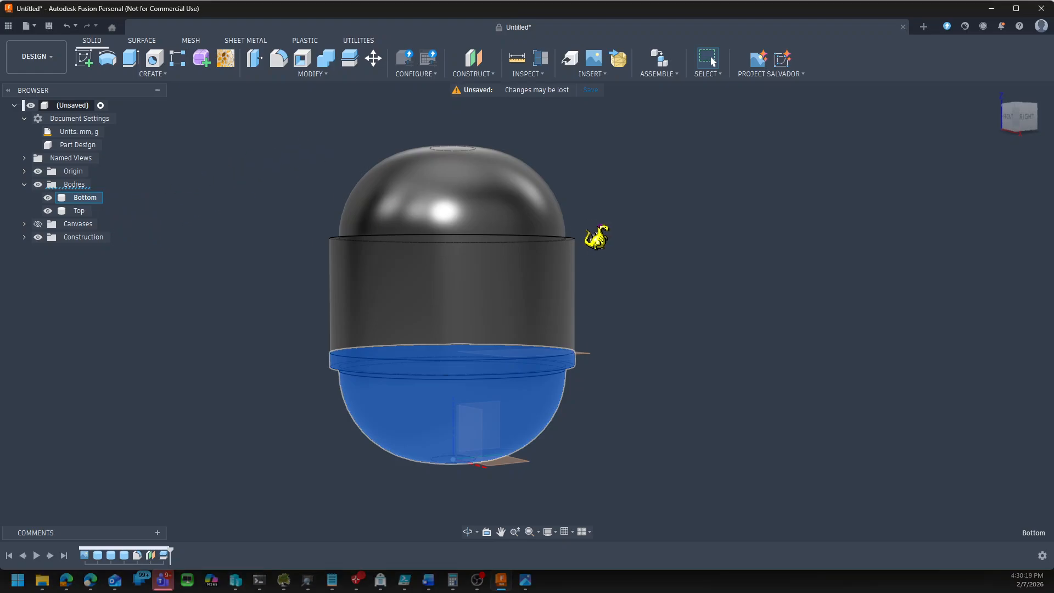
{"action": "left_click", "coordinate": [194, 211]}
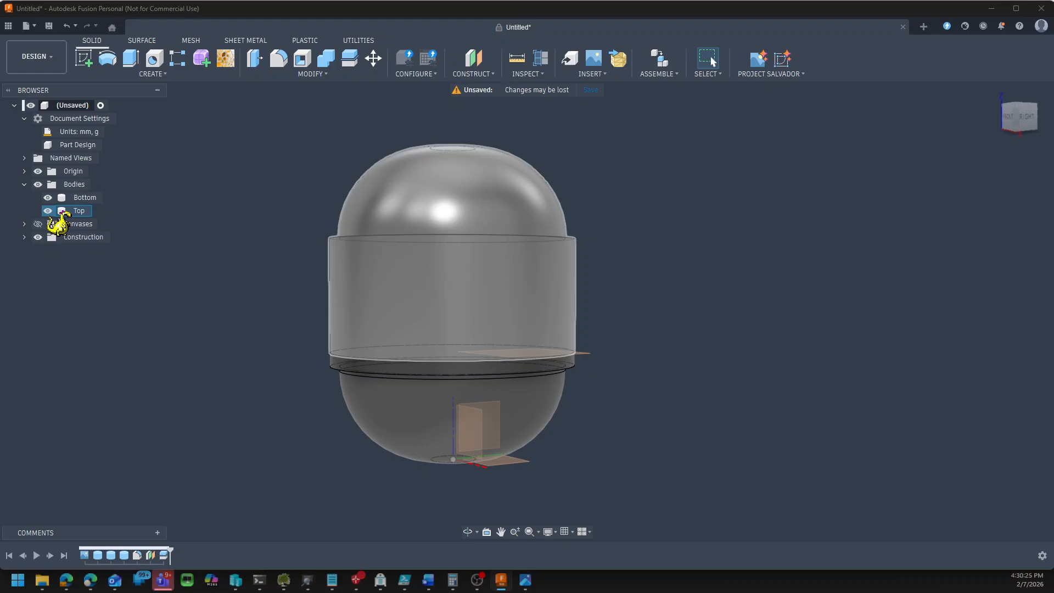
Hide the Bottom body, the construction plane and the origin to expose the underside of the Top body
{"action": "left_click", "coordinate": [48, 197]}
{"action": "middle_click_drag", "start_coordinate": [228, 290], "coordinate": [195, 222], "text": "shift"}
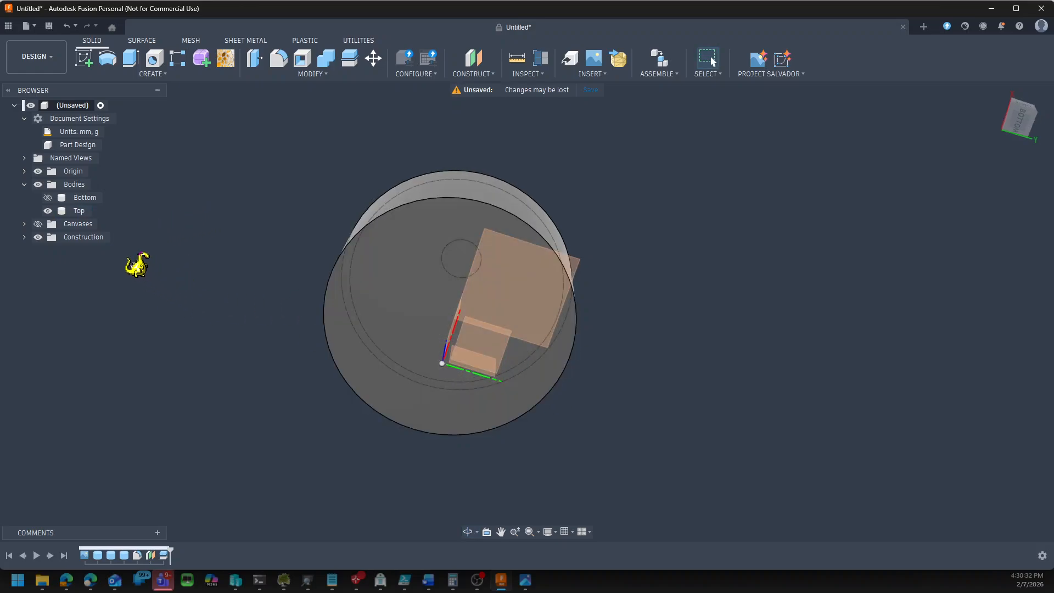
{"action": "left_click", "coordinate": [38, 237]}
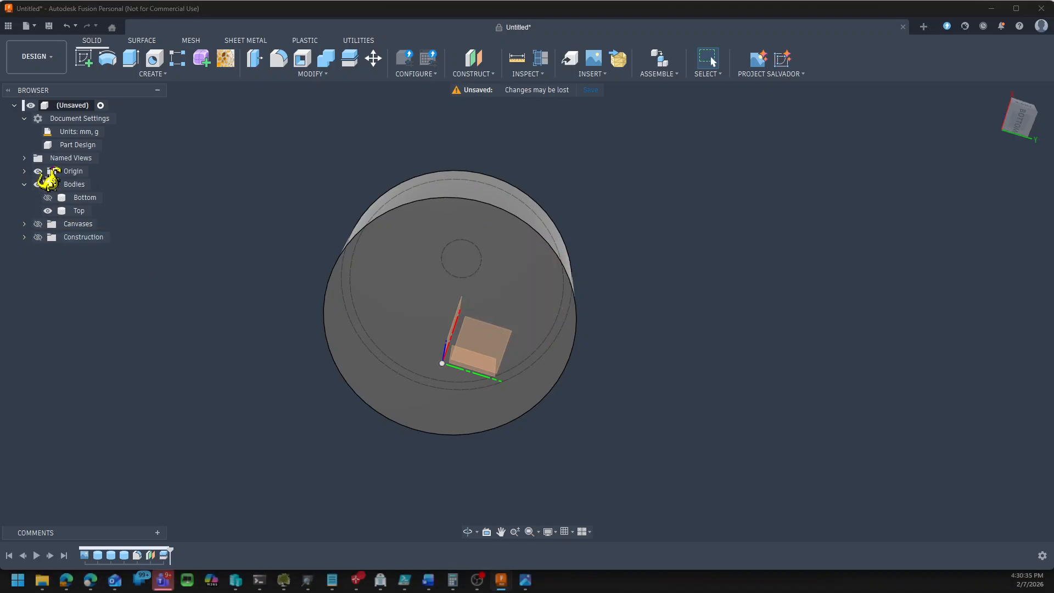
{"action": "left_click", "coordinate": [38, 171]}
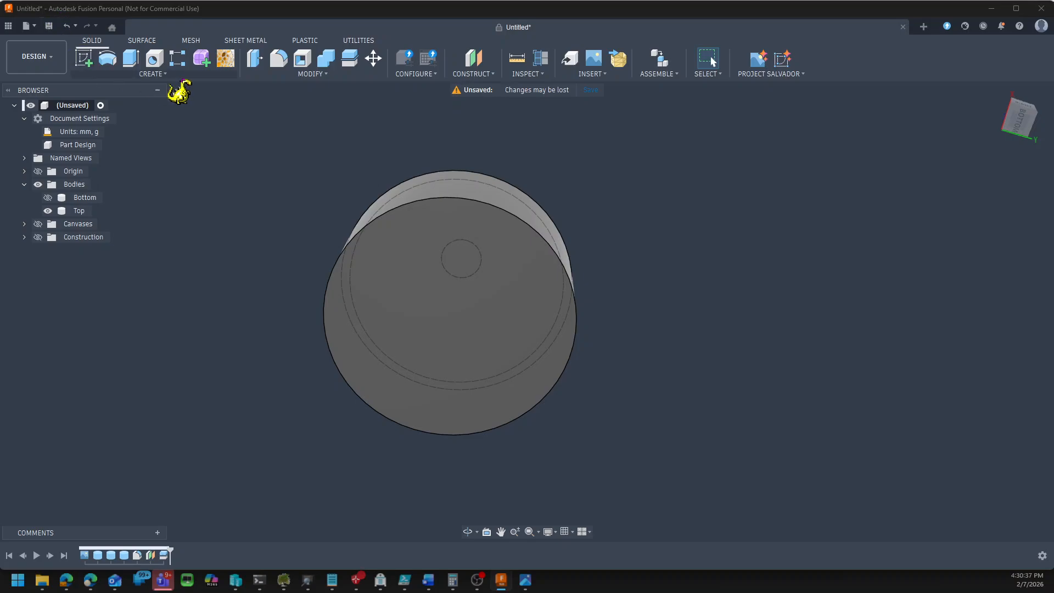
Shell the Top body from its flat underside with a 3 mm inside thickness
{"action": "left_click", "coordinate": [303, 58]}
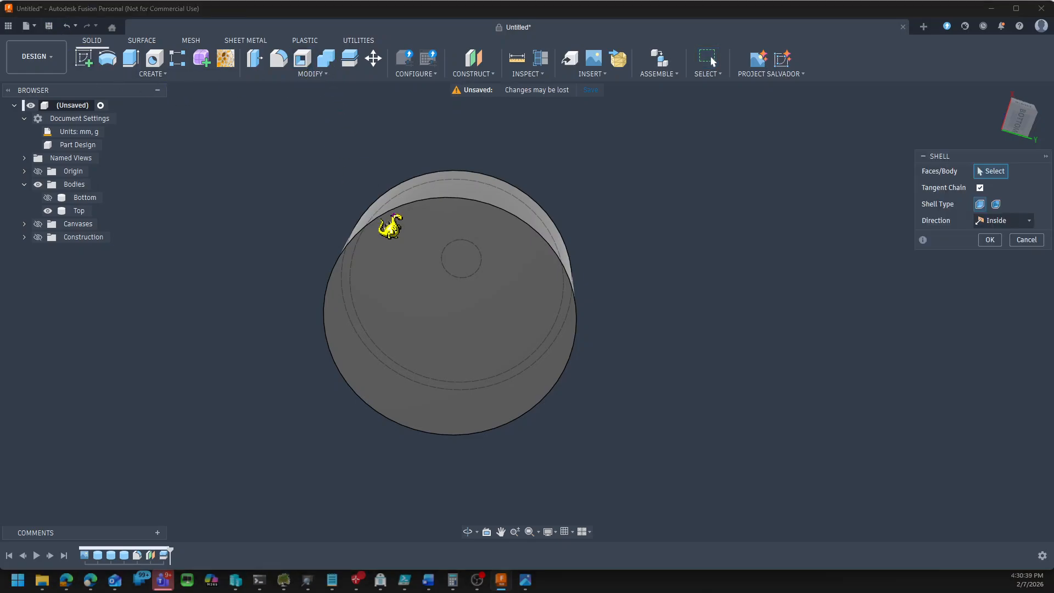
{"action": "left_click", "coordinate": [473, 321]}
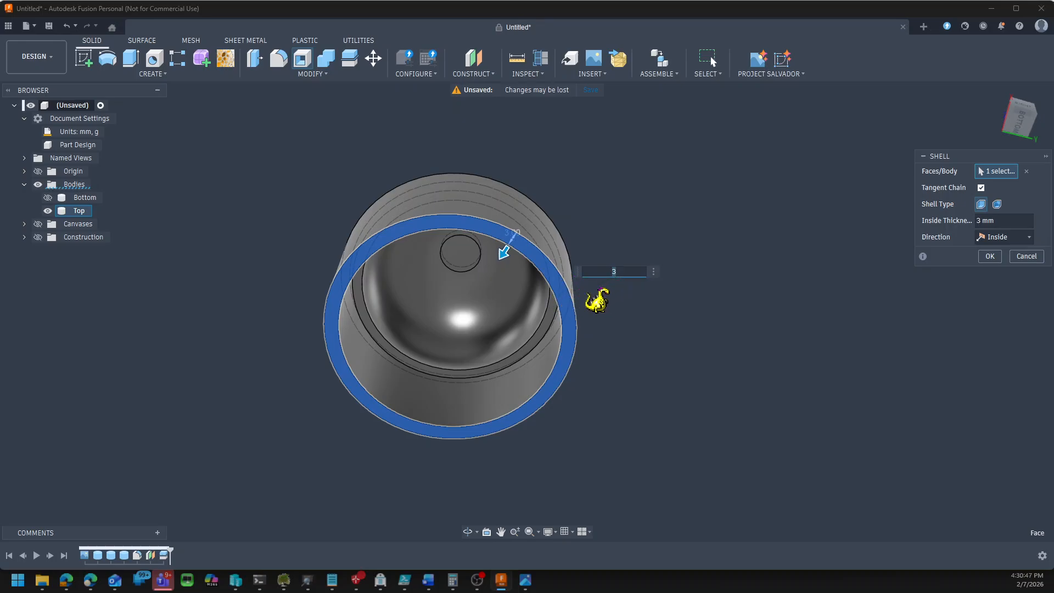
{"action": "left_click", "coordinate": [990, 256]}
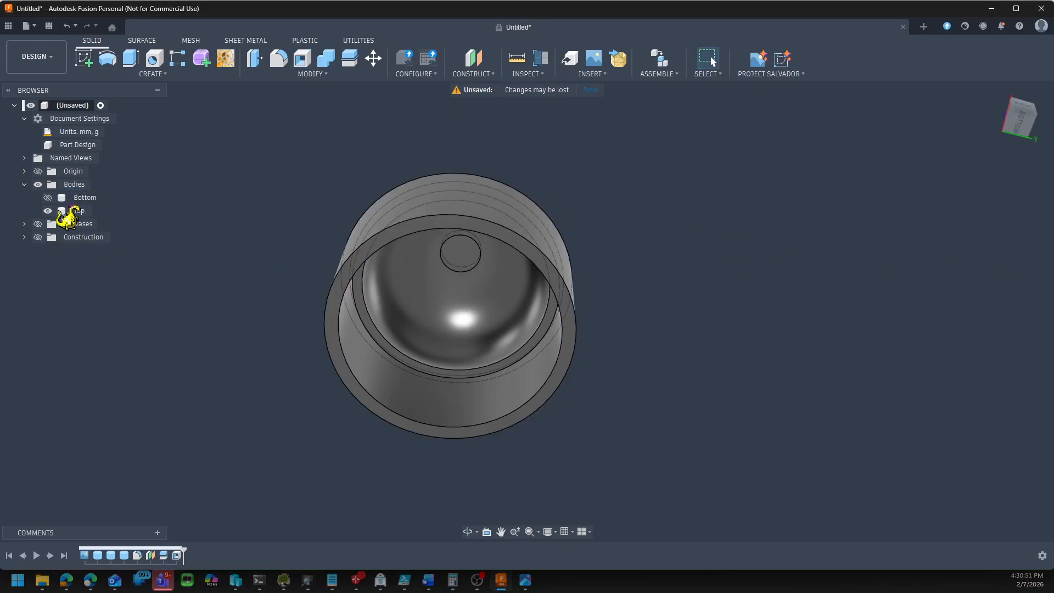
Show only the Bottom body and shell it from its flat upper face with a 3 mm inside thickness
{"action": "left_click", "coordinate": [48, 197]}
{"action": "left_click", "coordinate": [48, 210]}
{"action": "middle_click_drag", "start_coordinate": [202, 166], "coordinate": [162, 287], "text": "shift"}
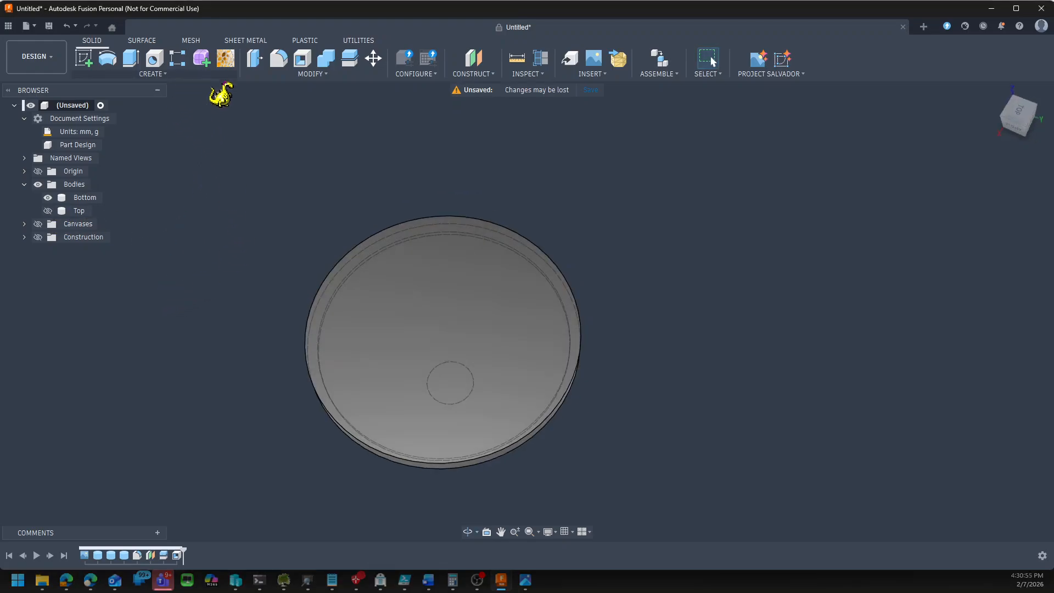
{"action": "left_click", "coordinate": [302, 59]}
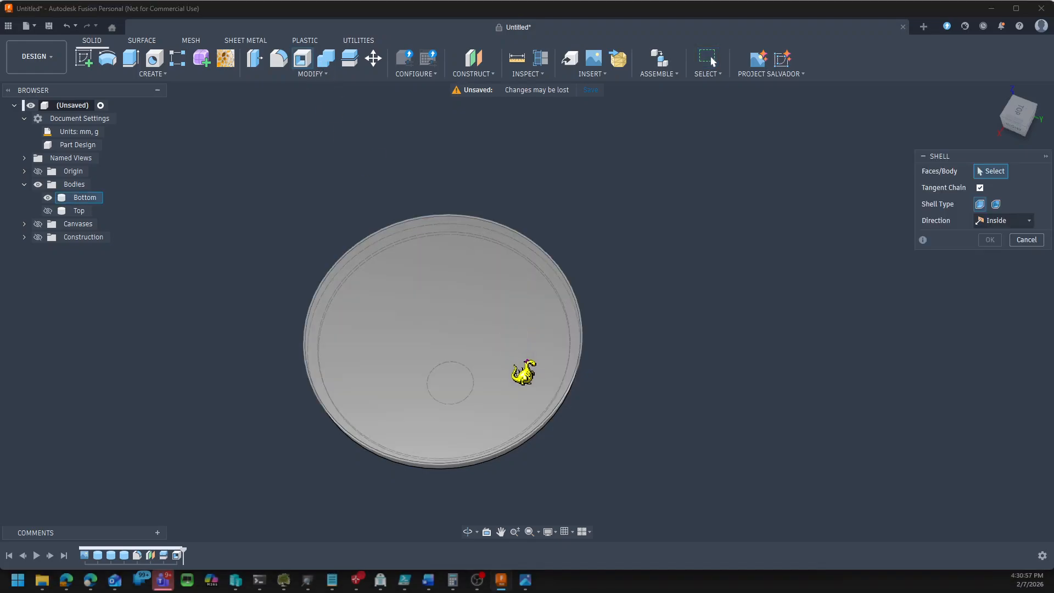
{"action": "left_click", "coordinate": [501, 370]}
{"action": "type", "text": "e"}
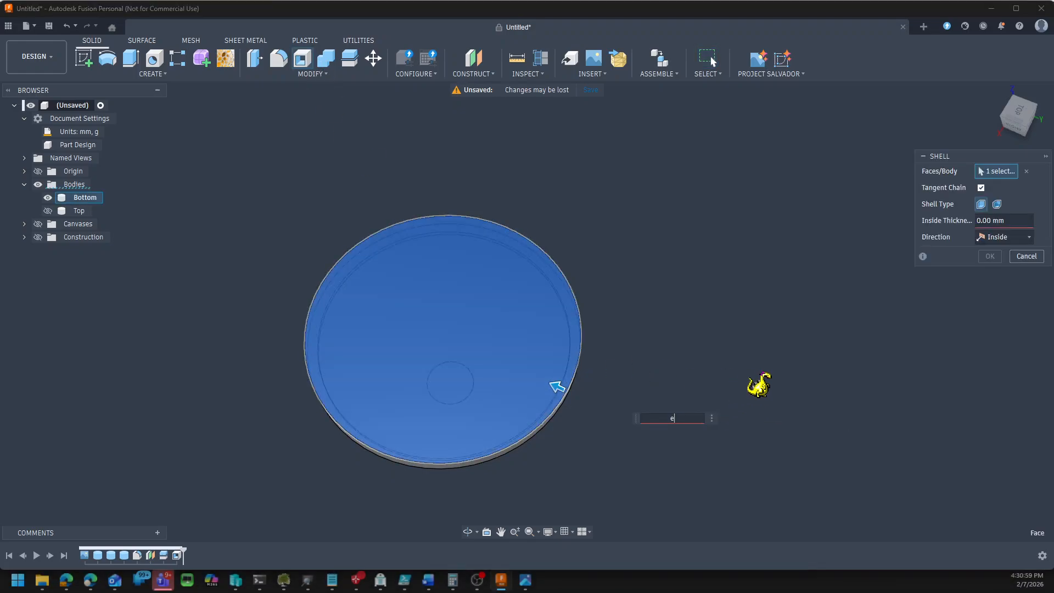
{"action": "right_click", "coordinate": [684, 343]}
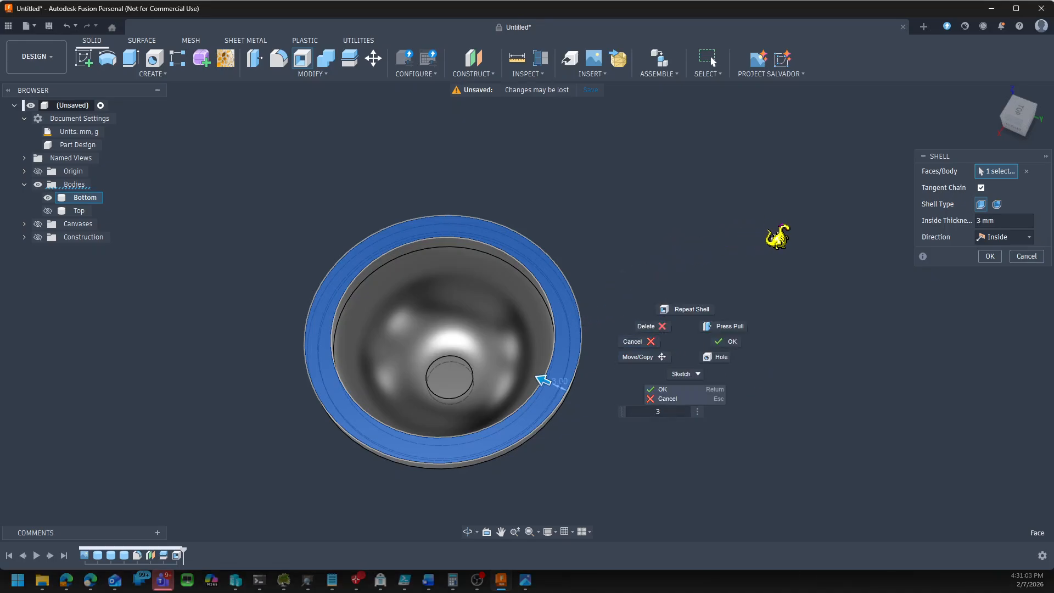
{"action": "left_click", "coordinate": [664, 390]}
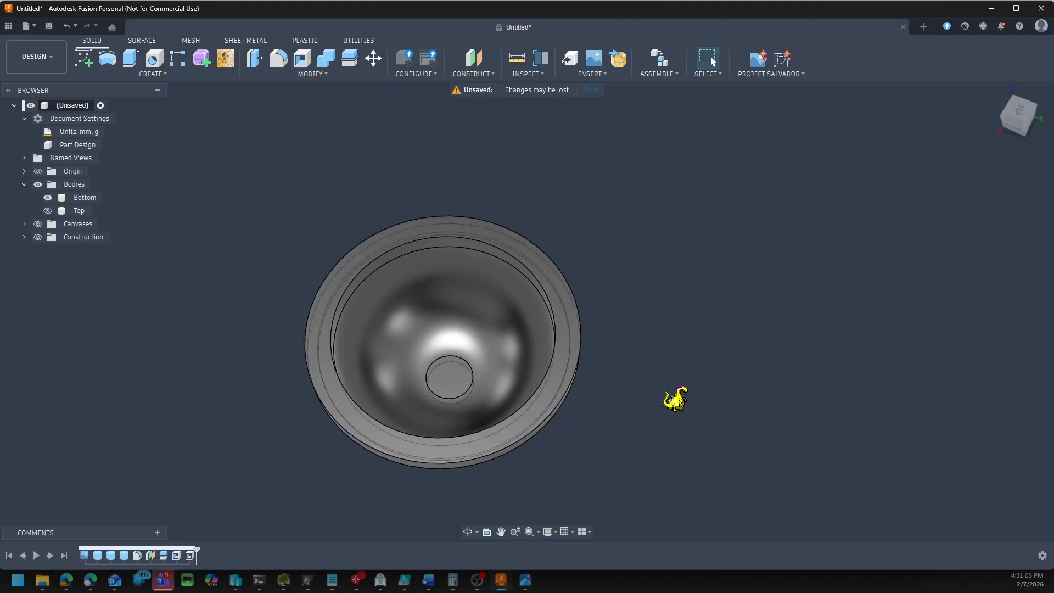
{"action": "middle_click_drag", "start_coordinate": [802, 397], "coordinate": [797, 355], "text": "shift"}
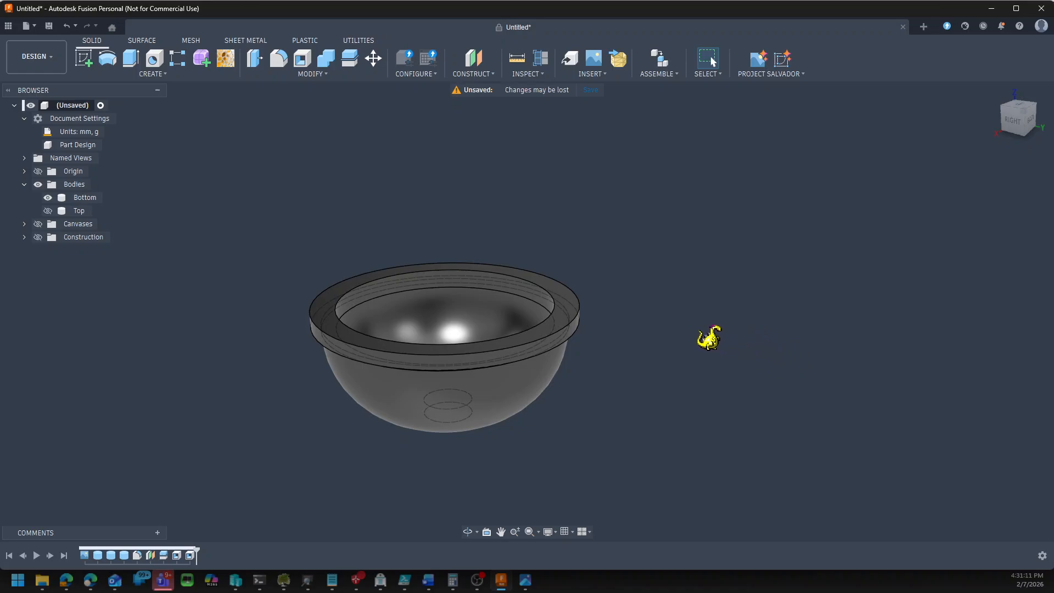
Show the Top body again and create a section analysis through both bodies on the XZ plane, flipped to expose the hollow interior
{"action": "left_click", "coordinate": [48, 210]}
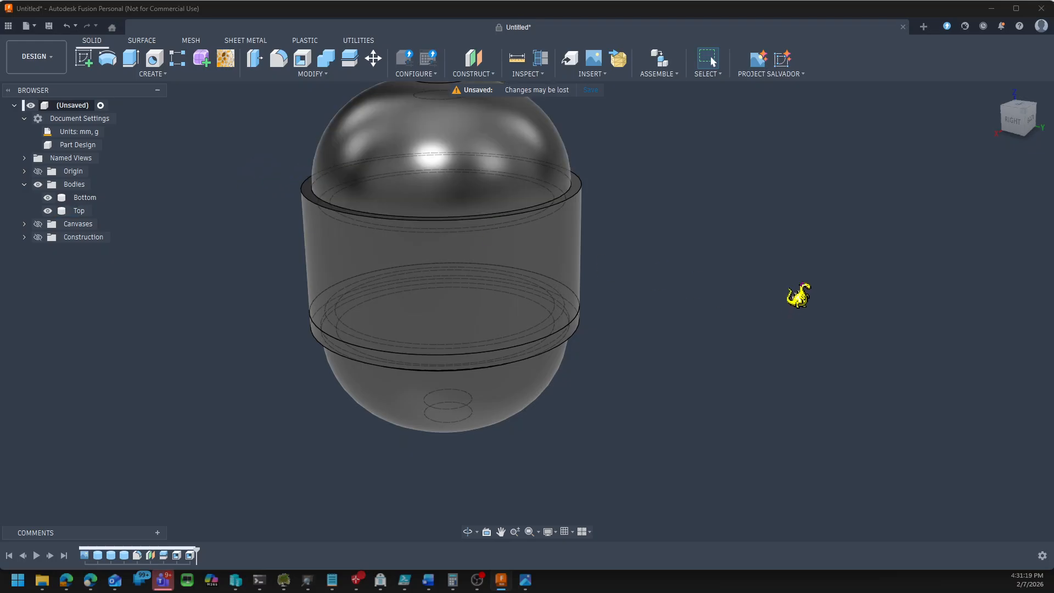
{"action": "left_click", "coordinate": [530, 75]}
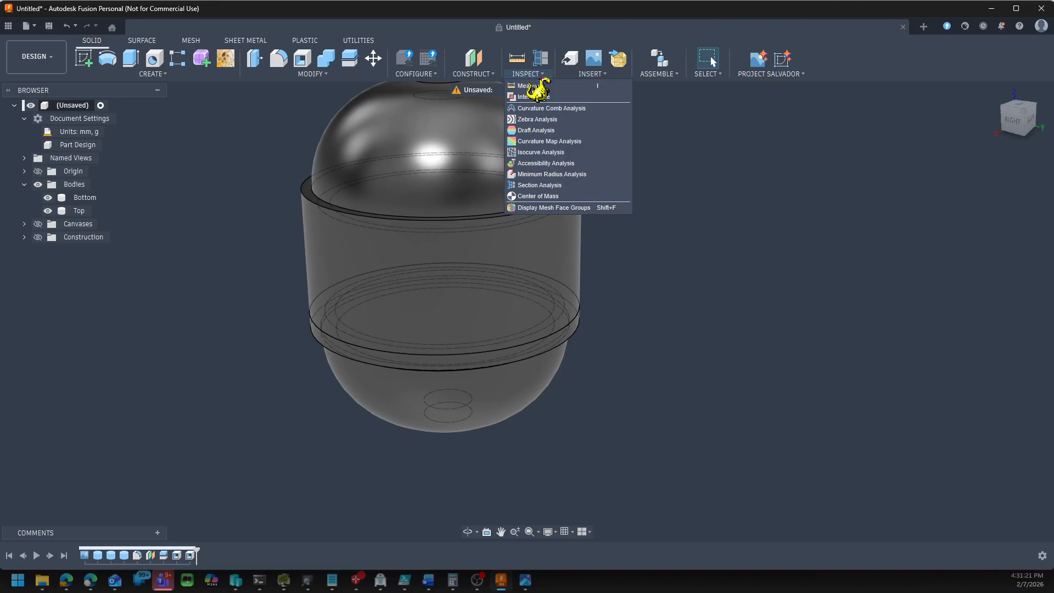
{"action": "left_click", "coordinate": [571, 186]}
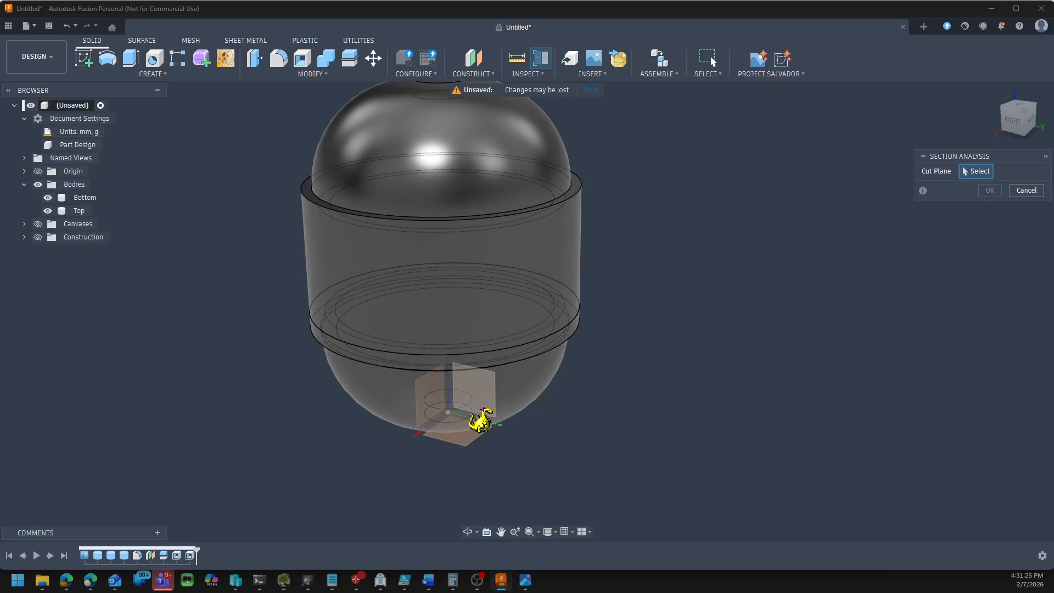
{"action": "middle_click_drag", "start_coordinate": [631, 380], "coordinate": [738, 370], "text": "shift"}
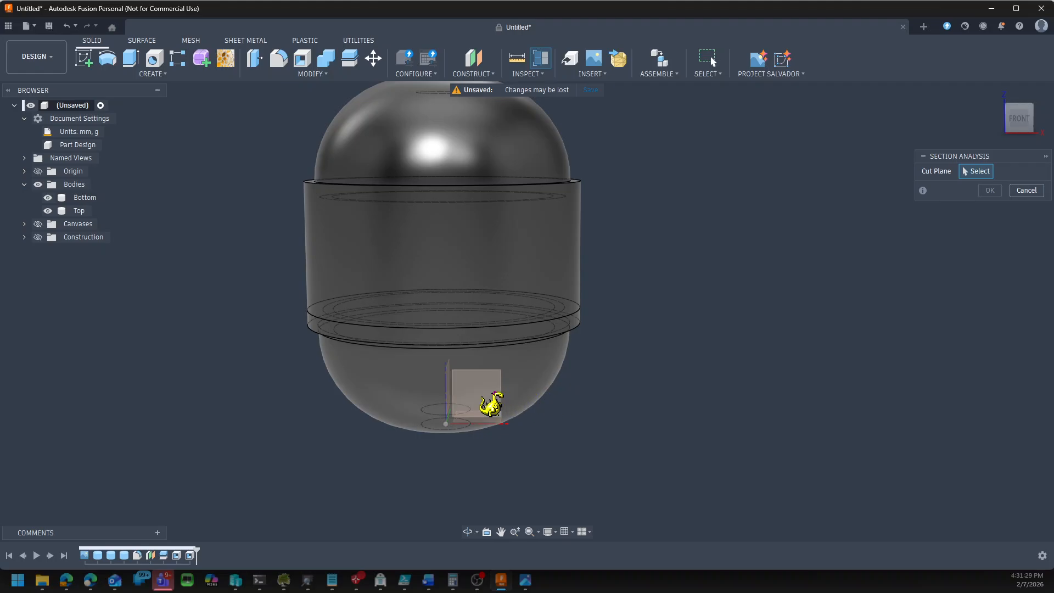
{"action": "left_click", "coordinate": [493, 399]}
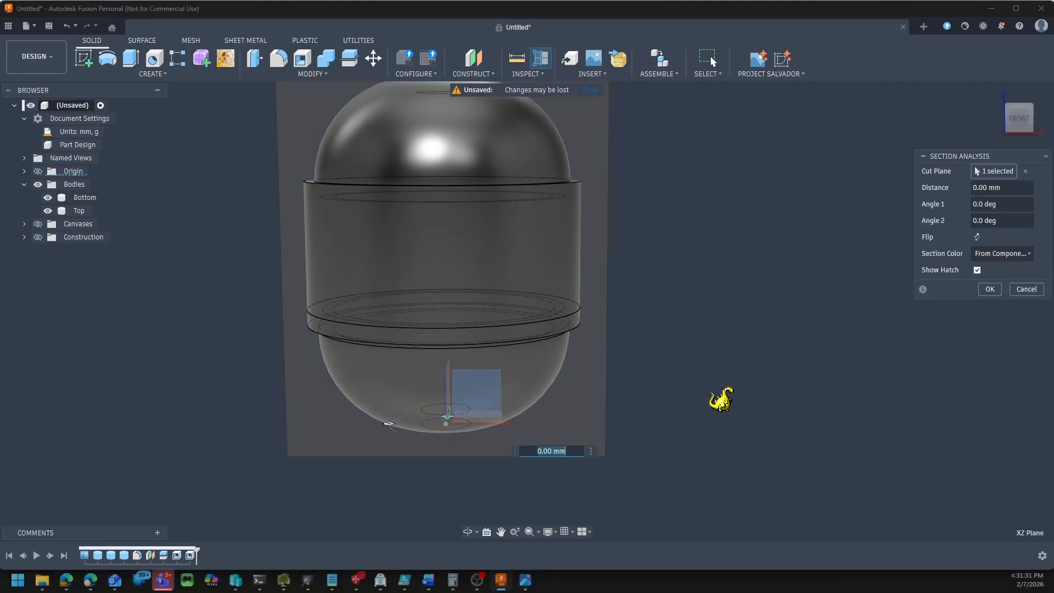
{"action": "left_click", "coordinate": [978, 237]}
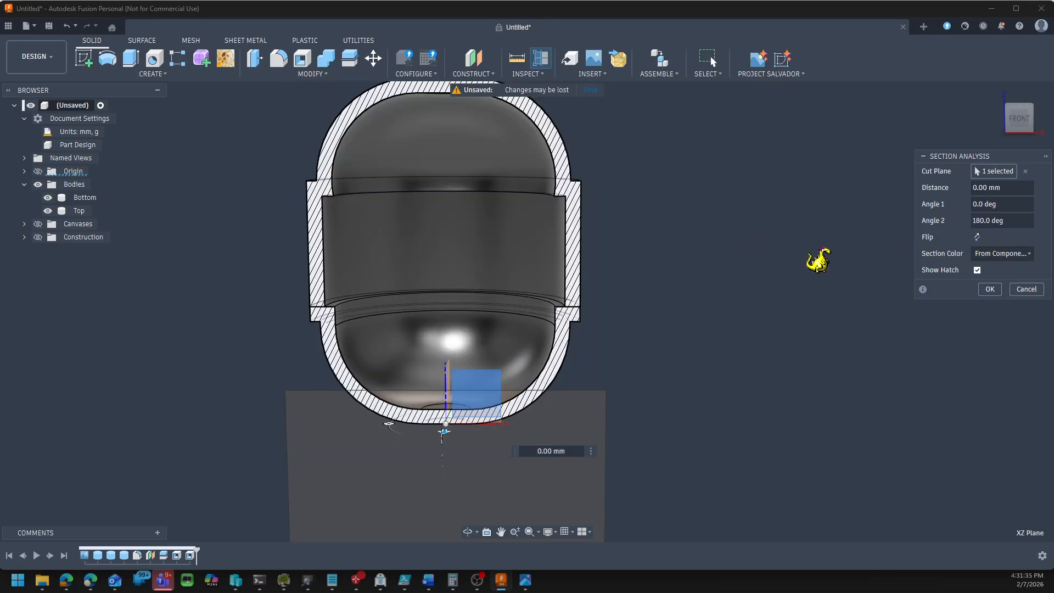
{"action": "left_click", "coordinate": [990, 289]}
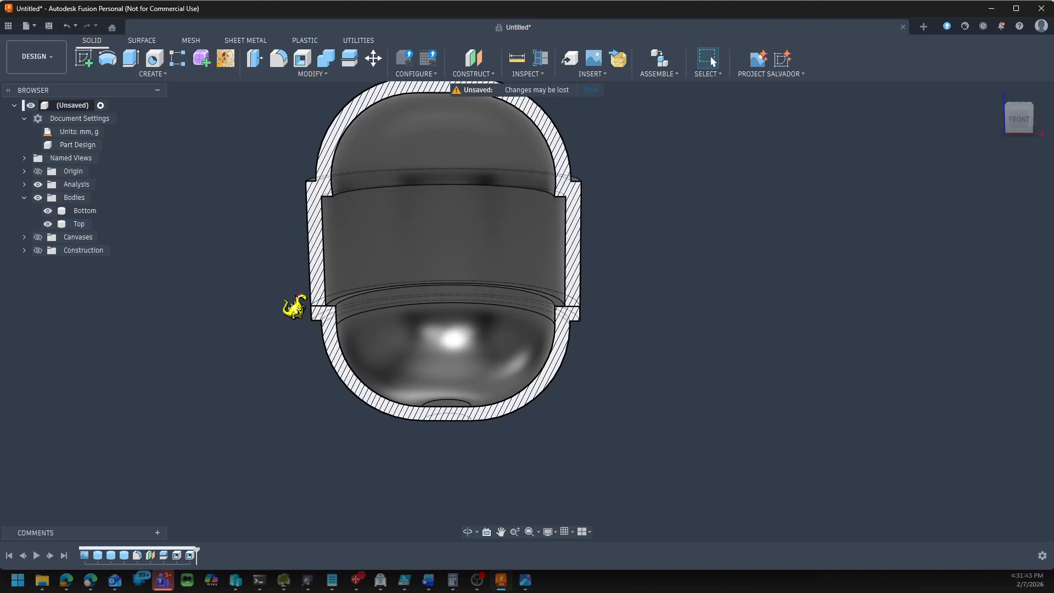
Examine the sectioned joint between the Top and Bottom bodies, toggling the Top body's visibility to tell the walls apart
{"action": "middle_click_drag", "start_coordinate": [694, 339], "coordinate": [723, 301], "text": "shift"}
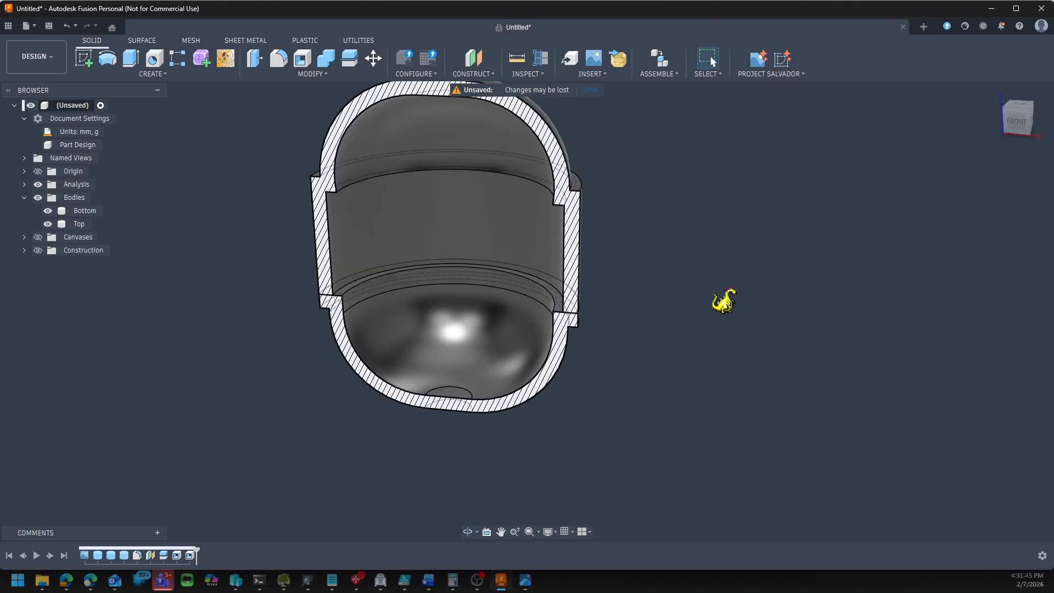
{"action": "left_click", "coordinate": [47, 224]}
{"action": "left_click", "coordinate": [47, 224]}
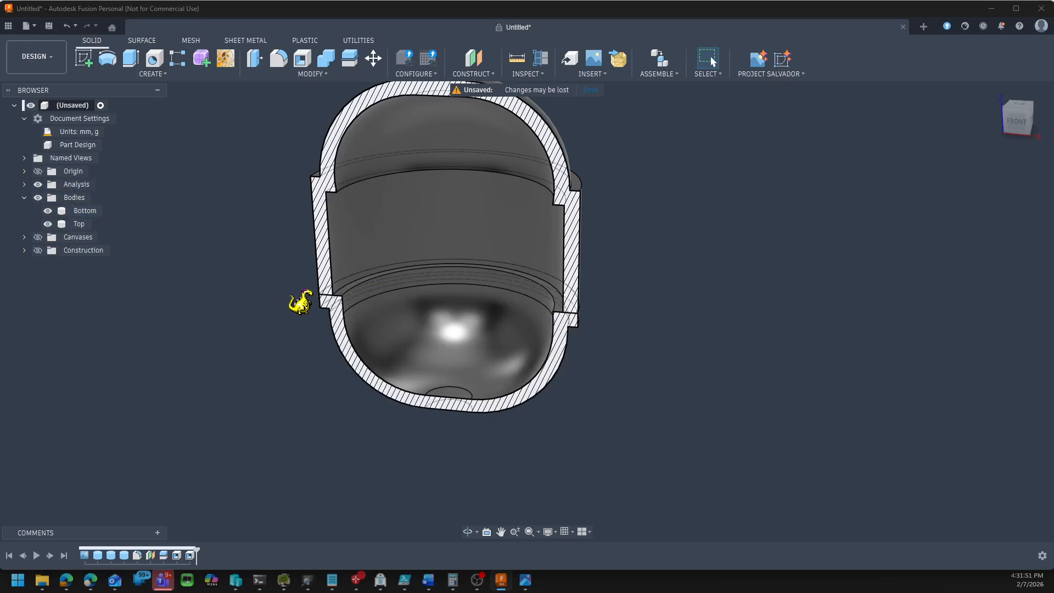
{"action": "scroll", "coordinate": [301, 301], "scroll_direction": "up", "scroll_amount": 4}
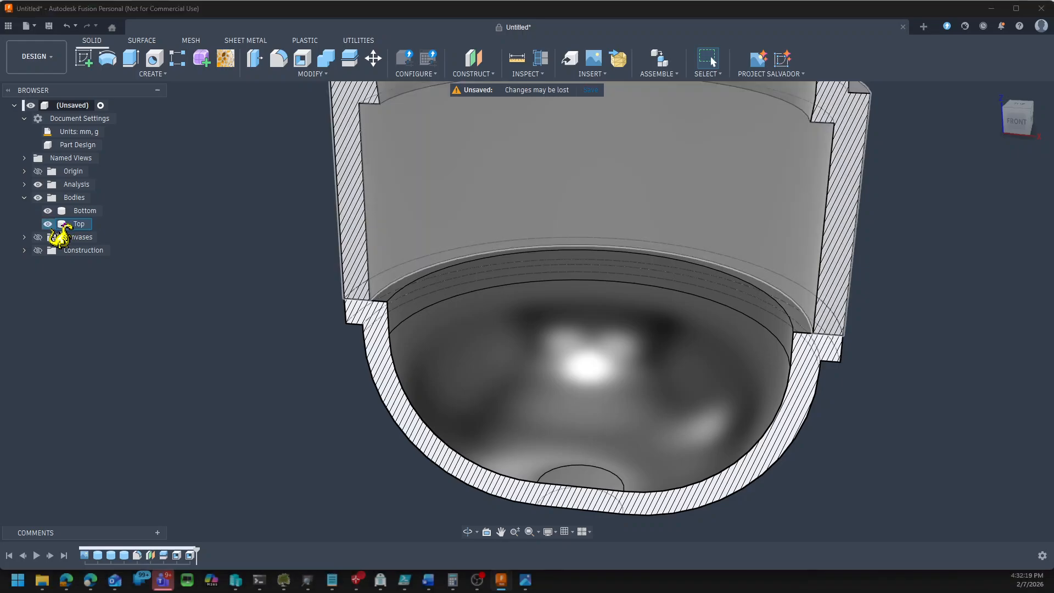
{"action": "right_click", "coordinate": [62, 225]}
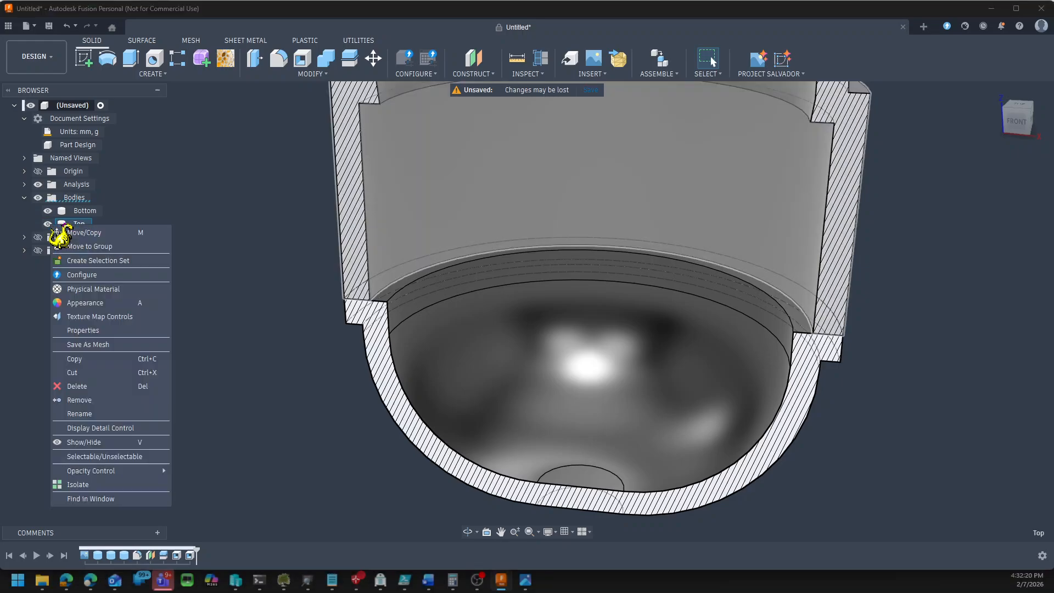
{"action": "left_click", "coordinate": [145, 204]}
{"action": "left_click", "coordinate": [218, 204]}
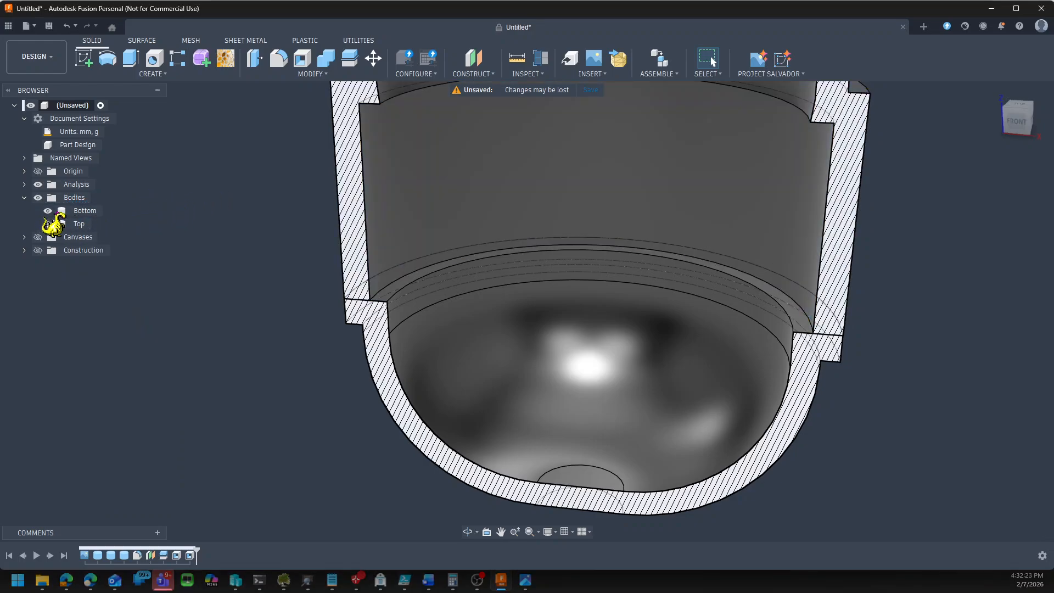
Hide the Bottom body and the section analysis to expose the open rim of the Top body
{"action": "left_click", "coordinate": [48, 210]}
{"action": "middle_click_drag", "start_coordinate": [204, 272], "coordinate": [207, 191], "text": "shift"}
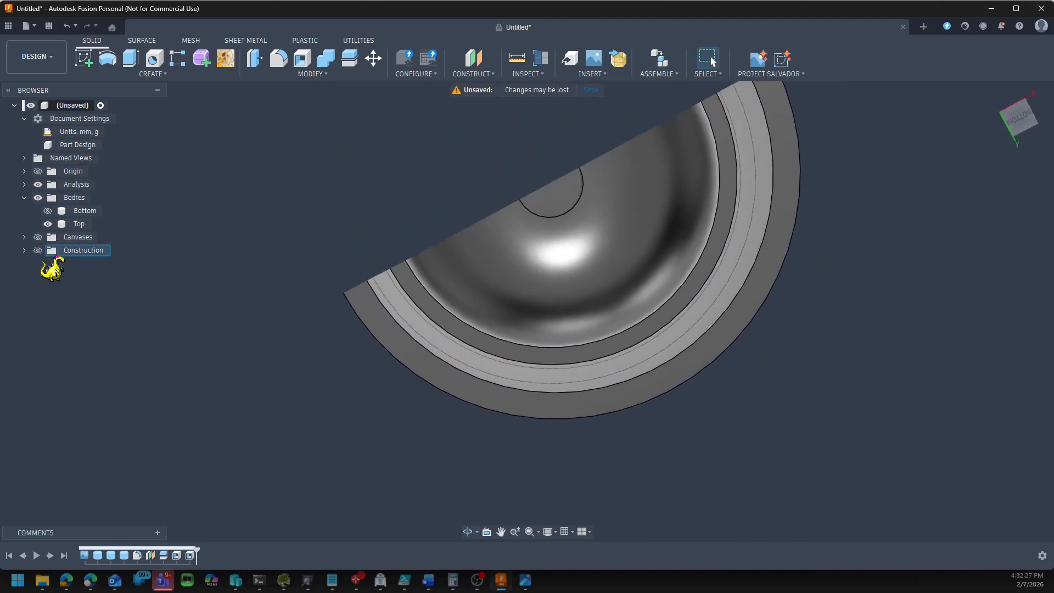
{"action": "left_click", "coordinate": [38, 184]}
{"action": "scroll", "coordinate": [196, 269], "scroll_direction": "down", "scroll_amount": 2}
{"action": "scroll", "coordinate": [199, 273], "scroll_direction": "down", "scroll_amount": 1}
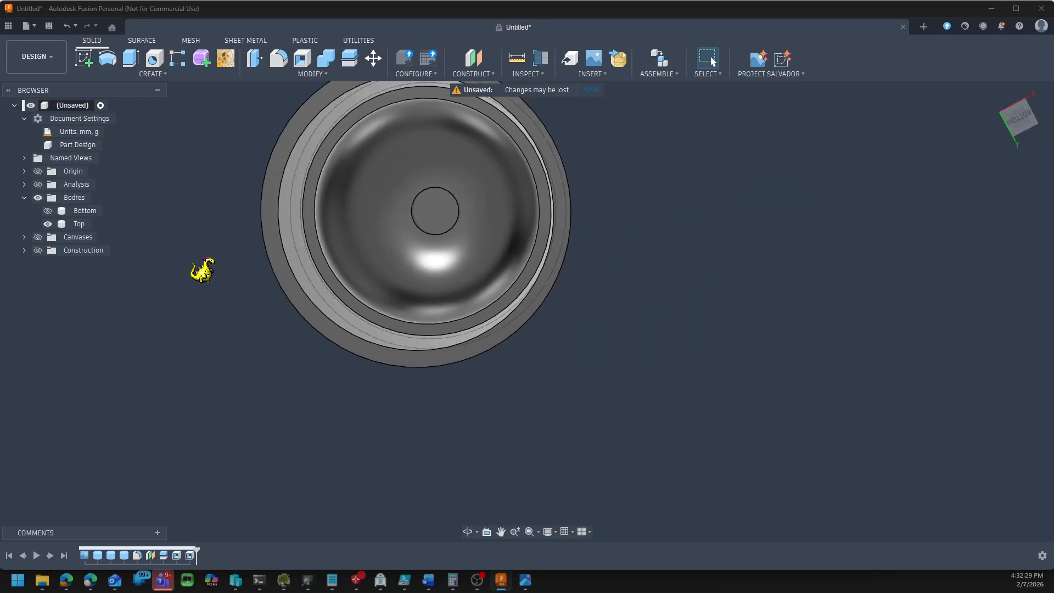
{"action": "scroll", "coordinate": [889, 319], "scroll_direction": "down", "scroll_amount": 2}
{"action": "middle_click_drag", "start_coordinate": [741, 323], "coordinate": [712, 281], "text": "shift"}
{"action": "scroll", "coordinate": [714, 282], "scroll_direction": "up", "scroll_amount": 1}
{"action": "scroll", "coordinate": [720, 295], "scroll_direction": "down", "scroll_amount": 4}
{"action": "scroll", "coordinate": [708, 123], "scroll_direction": "up", "scroll_amount": 5}
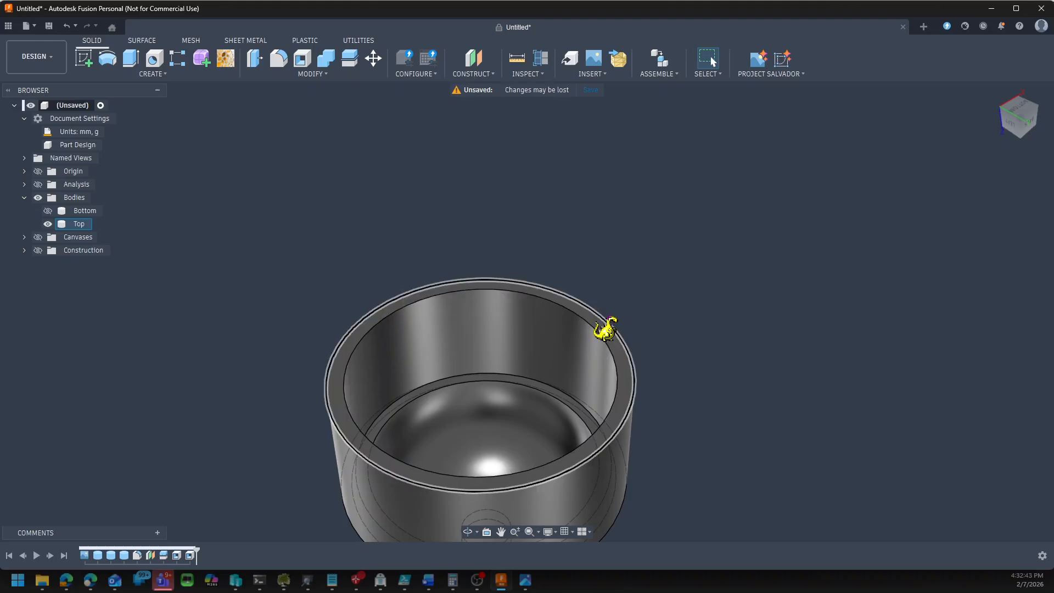
Start a sketch on the Top body's flat rim face and project the rim's outer and inner circular edges into it
{"action": "left_click", "coordinate": [86, 60]}
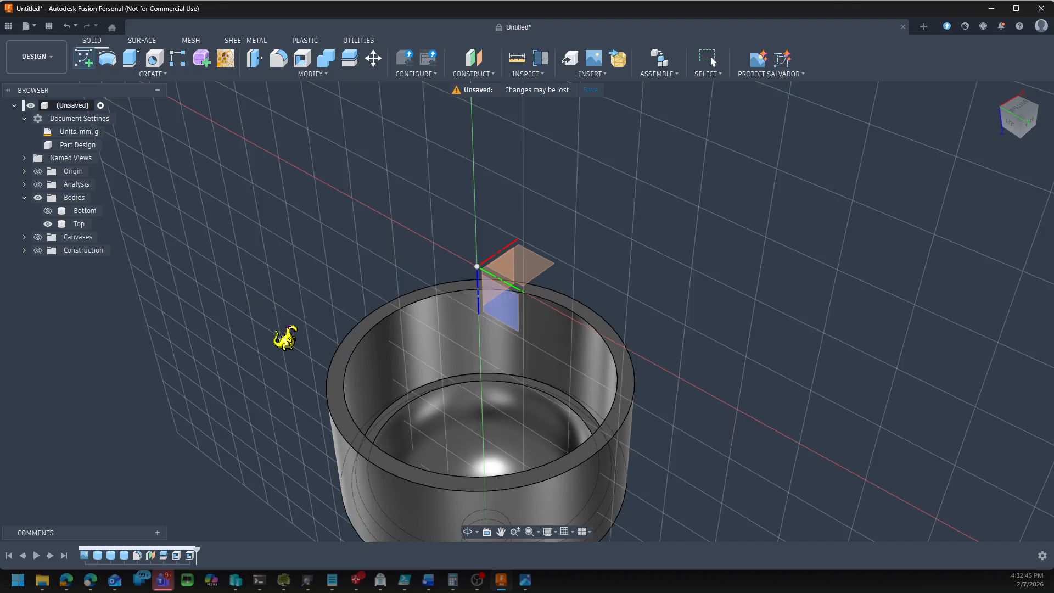
{"action": "left_click", "coordinate": [338, 409]}
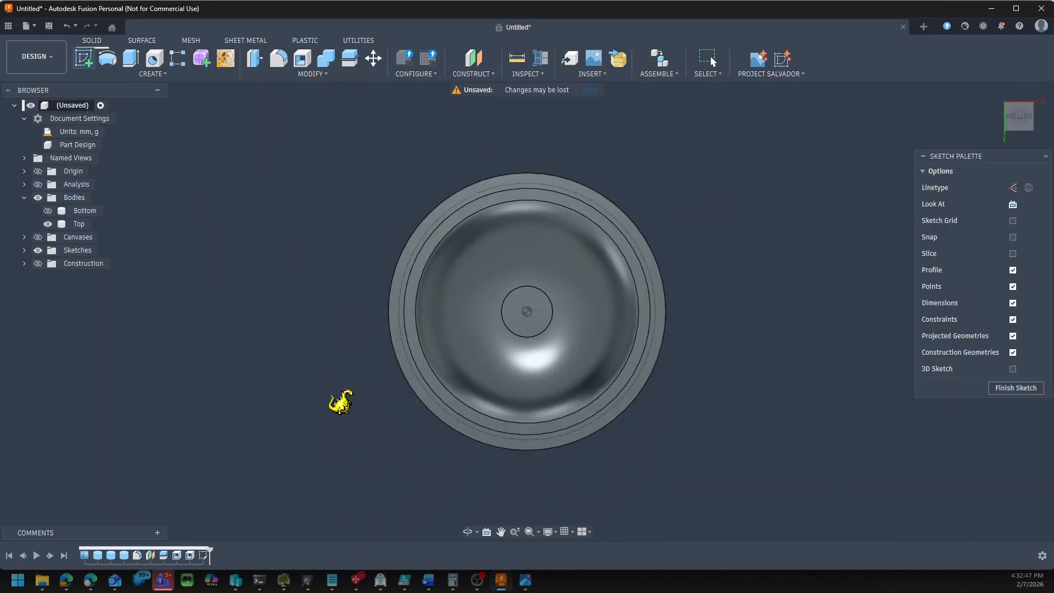
{"action": "scroll", "coordinate": [242, 282], "scroll_direction": "up", "scroll_amount": 3}
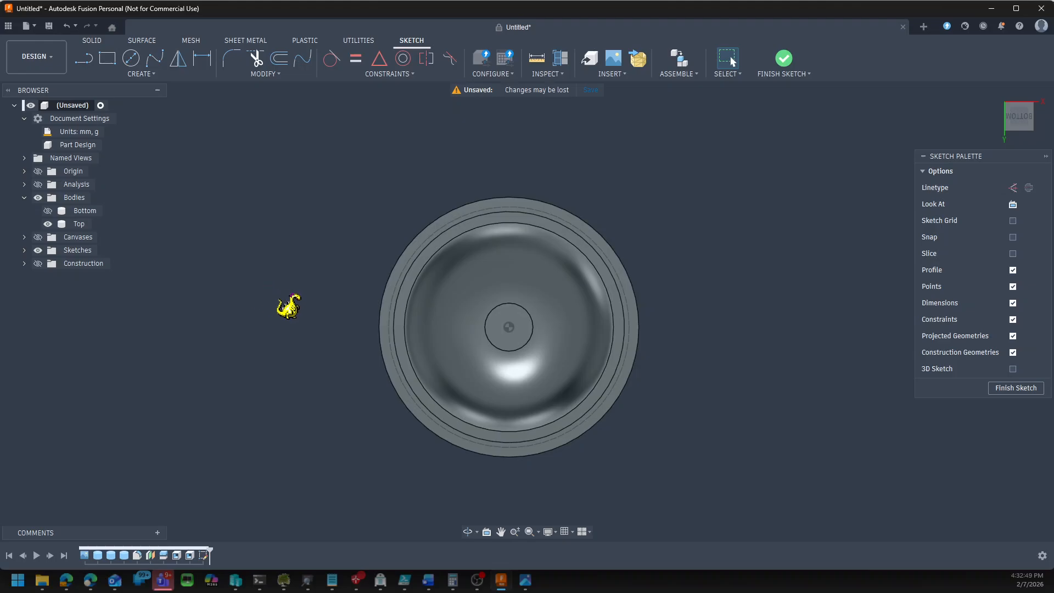
{"action": "key", "text": "p"}
{"action": "scroll", "coordinate": [278, 292], "scroll_direction": "up", "scroll_amount": 3}
{"action": "middle_click_drag", "start_coordinate": [353, 376], "coordinate": [404, 302], "text": "shift"}
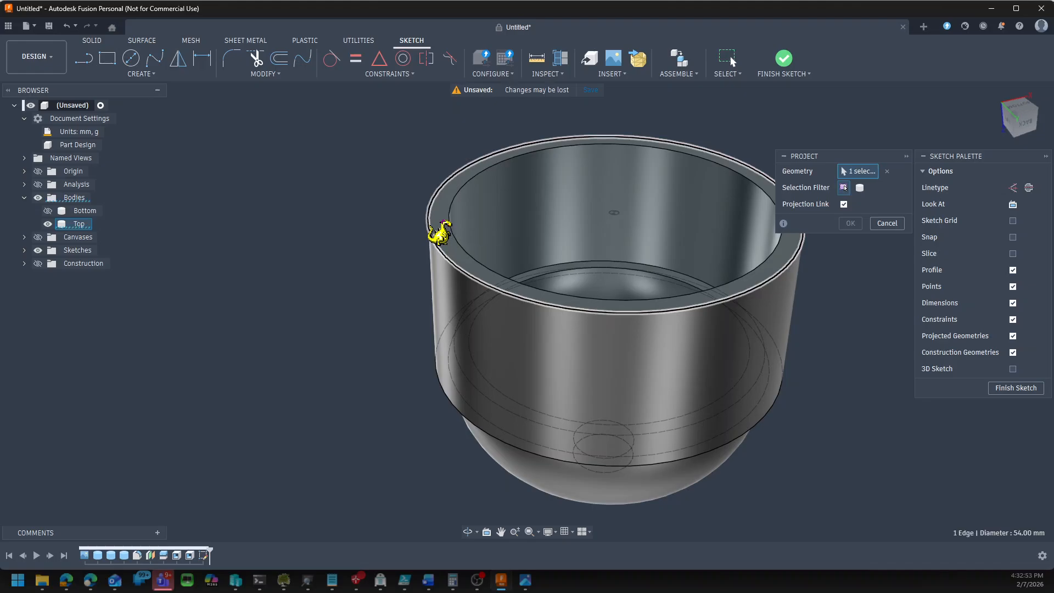
{"action": "left_click", "coordinate": [438, 230]}
{"action": "left_click", "coordinate": [464, 233]}
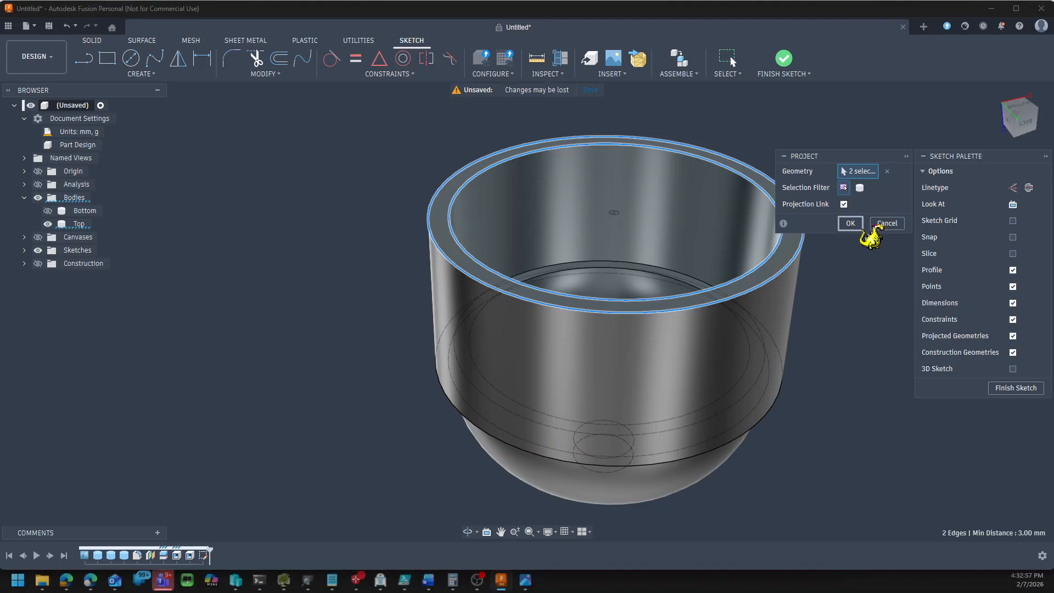
{"action": "left_click", "coordinate": [860, 226]}
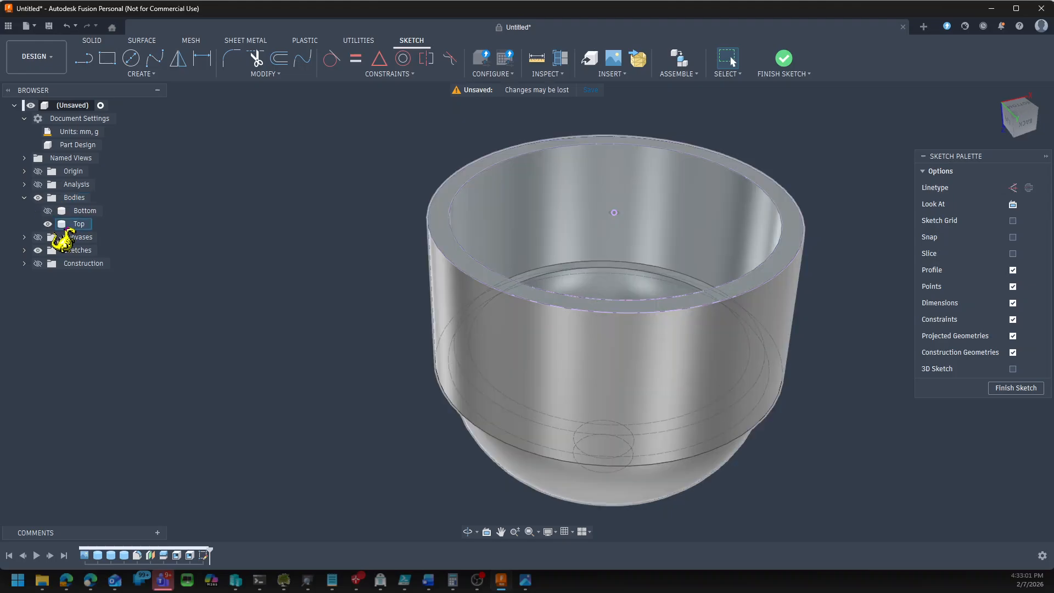
Hide the Top body, show the Bottom body to compare its rim with the projected circles, and finish the sketch
{"action": "left_click", "coordinate": [48, 224]}
{"action": "left_click", "coordinate": [48, 210]}
{"action": "middle_click_drag", "start_coordinate": [305, 361], "coordinate": [360, 198], "text": "shift"}
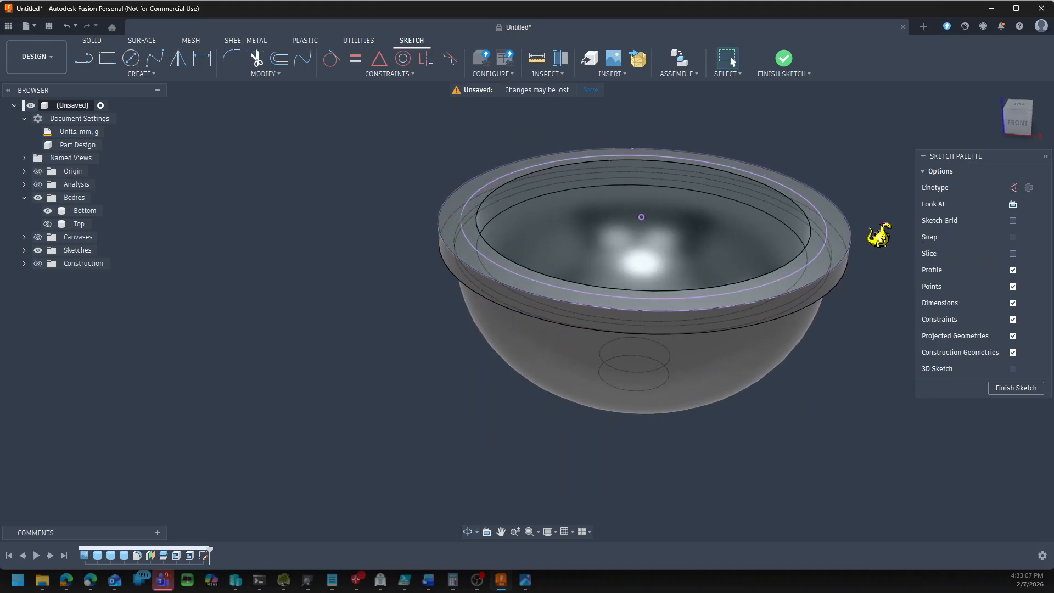
{"action": "left_click", "coordinate": [830, 233]}
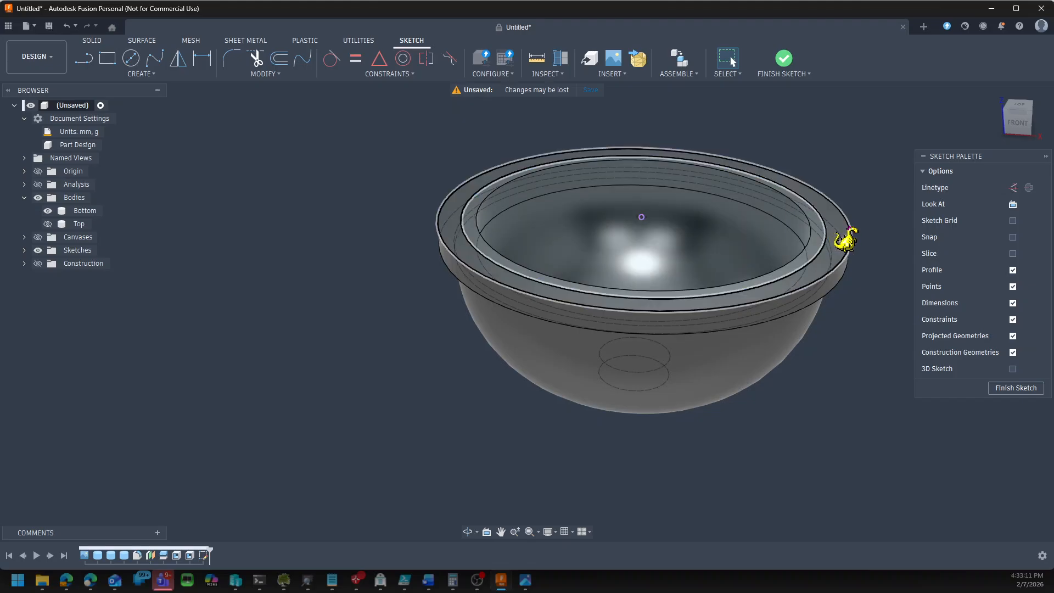
{"action": "left_click", "coordinate": [846, 241]}
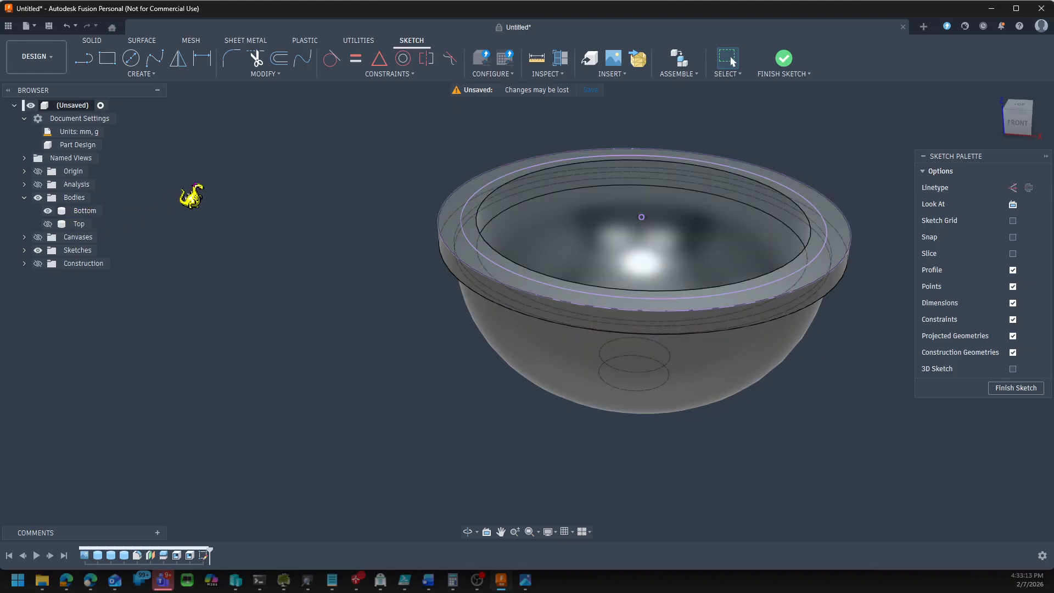
{"action": "left_click", "coordinate": [786, 61]}
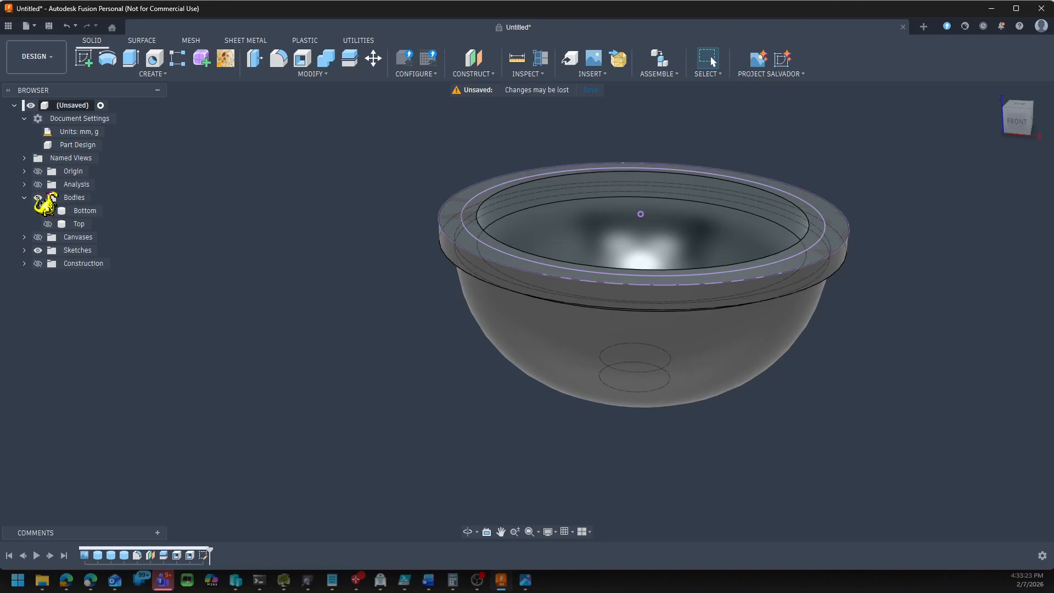
Turn the section analysis and the Top body back on and inspect the inner edge of the Bottom body's rim at the joint
{"action": "left_click", "coordinate": [24, 184]}
{"action": "left_click", "coordinate": [38, 184]}
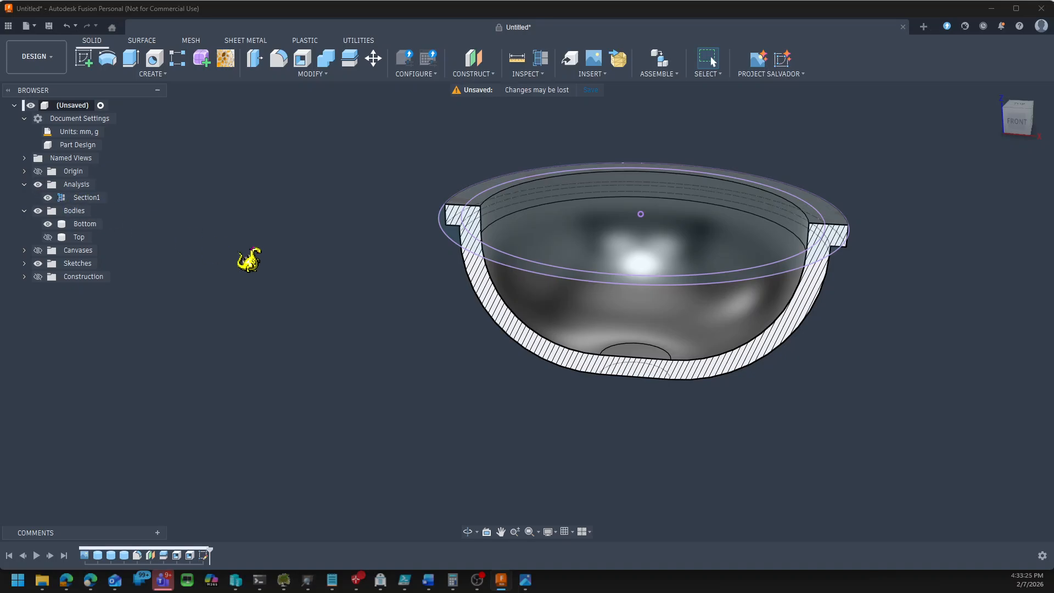
{"action": "left_click", "coordinate": [48, 237]}
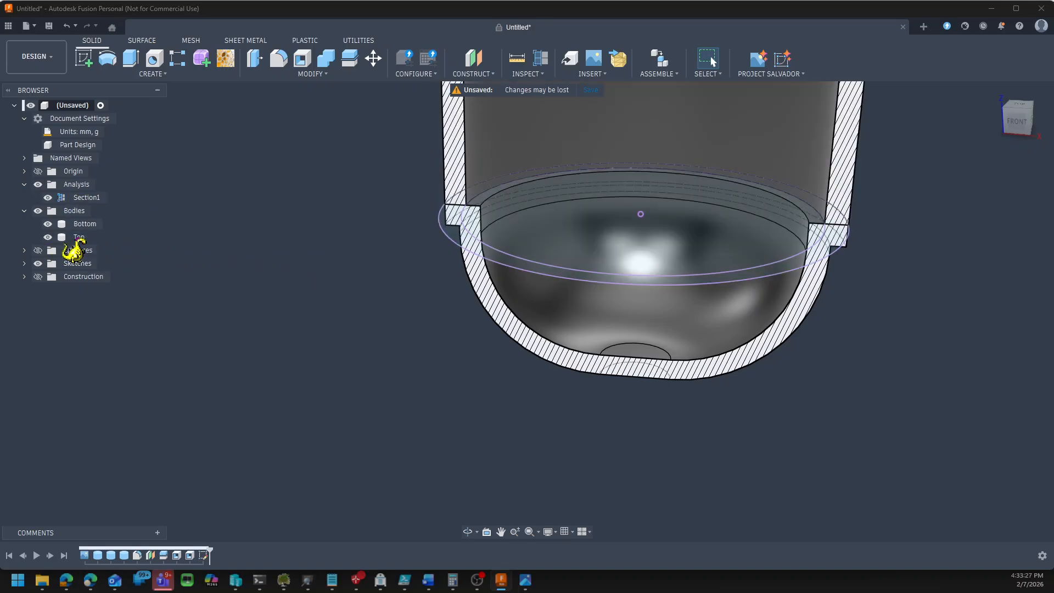
{"action": "middle_click_drag", "start_coordinate": [251, 235], "coordinate": [240, 245], "text": "shift"}
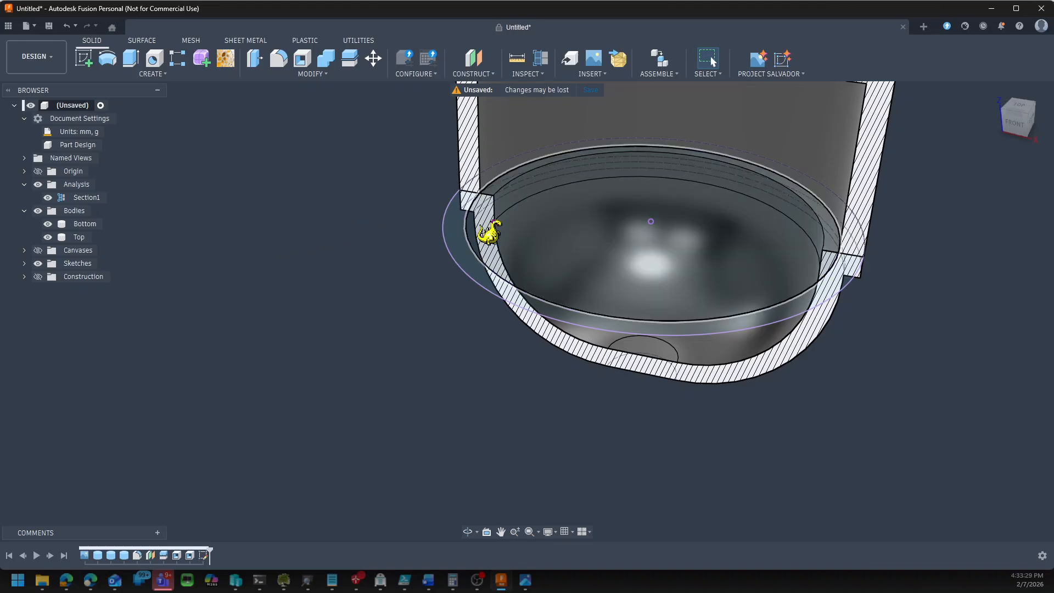
{"action": "scroll", "coordinate": [516, 203], "scroll_direction": "up", "scroll_amount": 3}
{"action": "scroll", "coordinate": [514, 205], "scroll_direction": "up", "scroll_amount": 2}
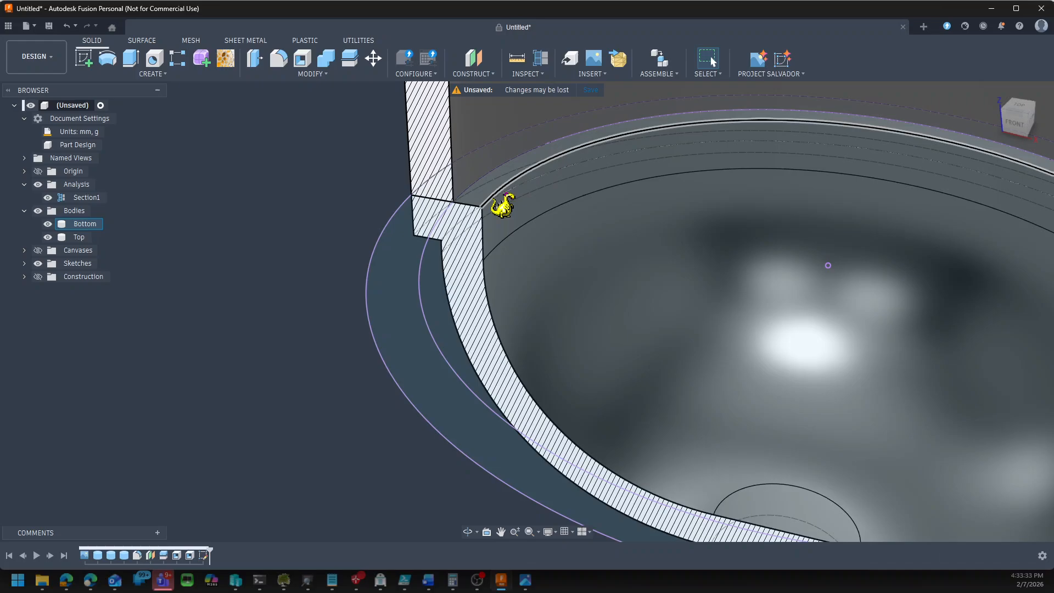
{"action": "left_click", "coordinate": [494, 197]}
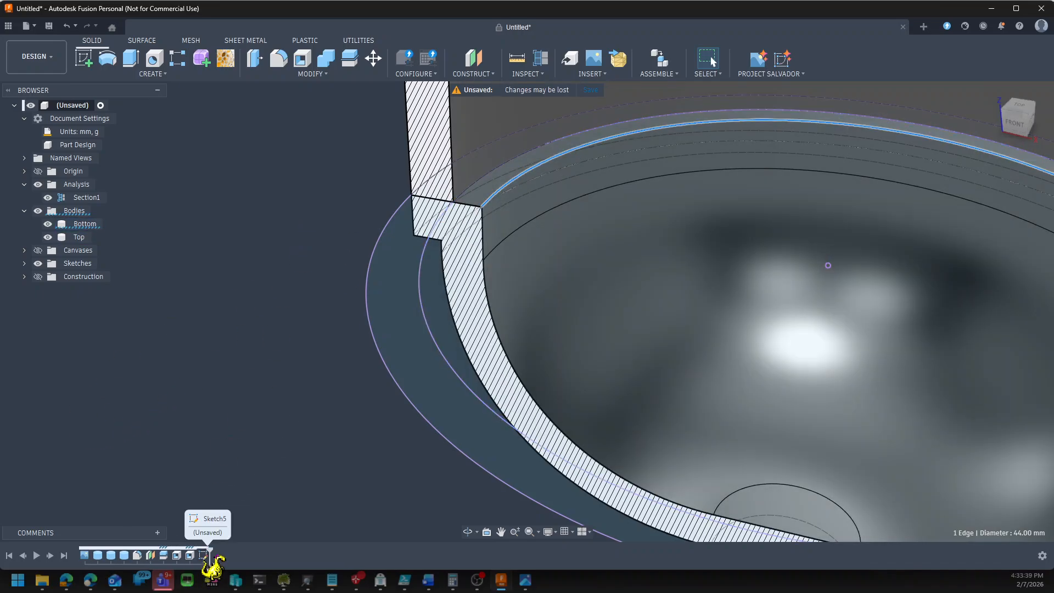
Edit the rim sketch to add a projection of the Bottom body's inner rim edge, and finish the sketch
{"action": "right_click", "coordinate": [202, 555]}
{"action": "left_click", "coordinate": [247, 435]}
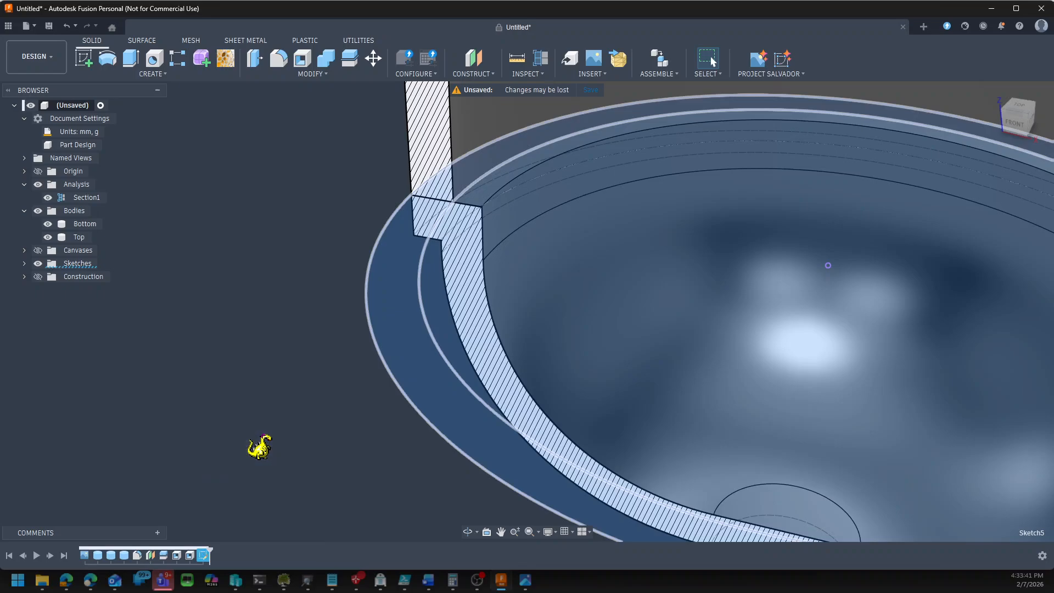
{"action": "middle_click_drag", "start_coordinate": [277, 442], "coordinate": [277, 404], "text": "shift"}
{"action": "key", "text": "p"}
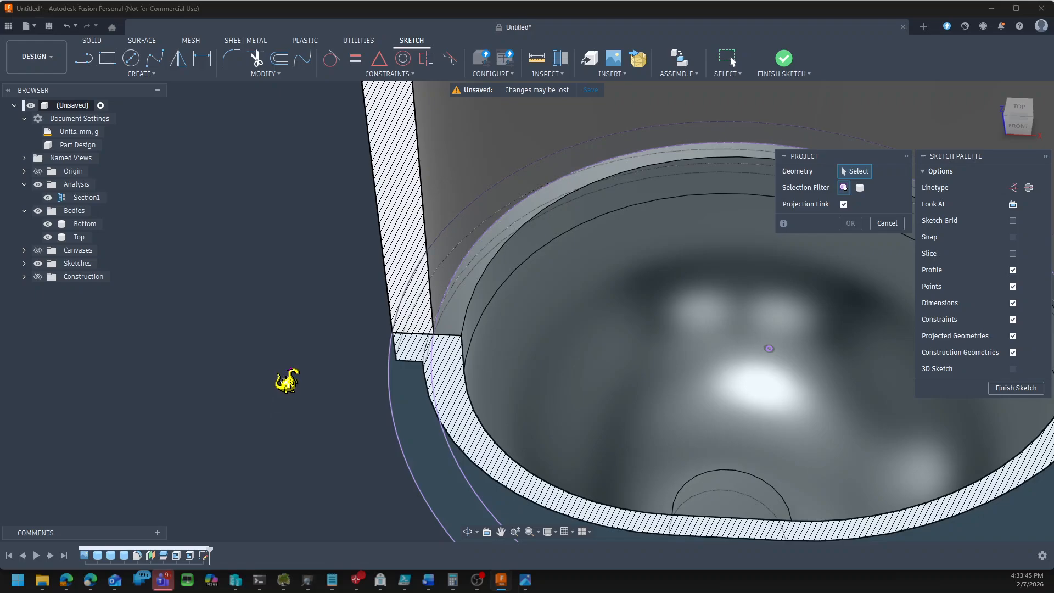
{"action": "left_click", "coordinate": [473, 333]}
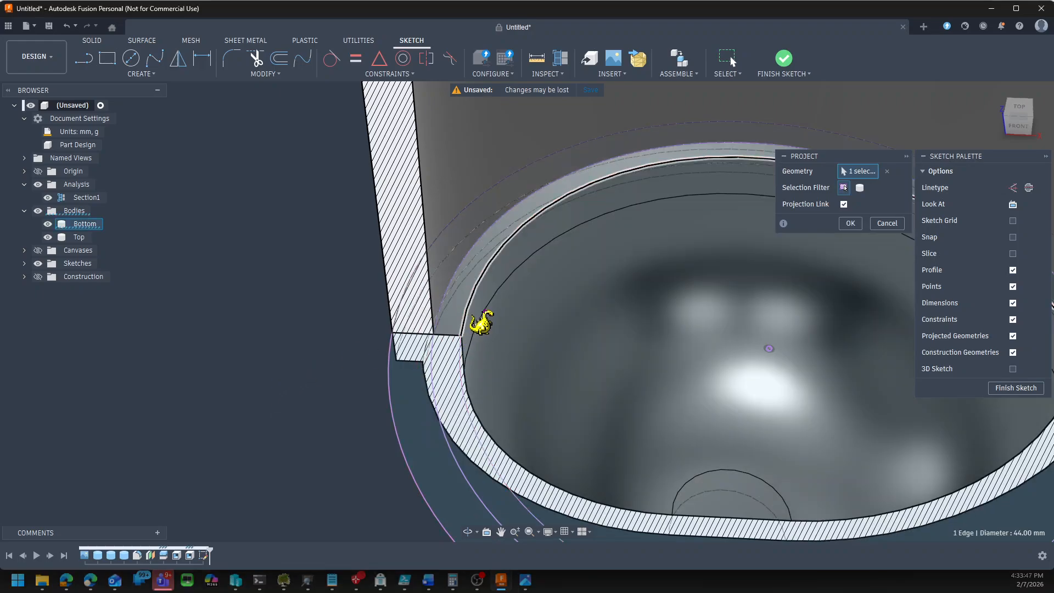
{"action": "left_click", "coordinate": [859, 229]}
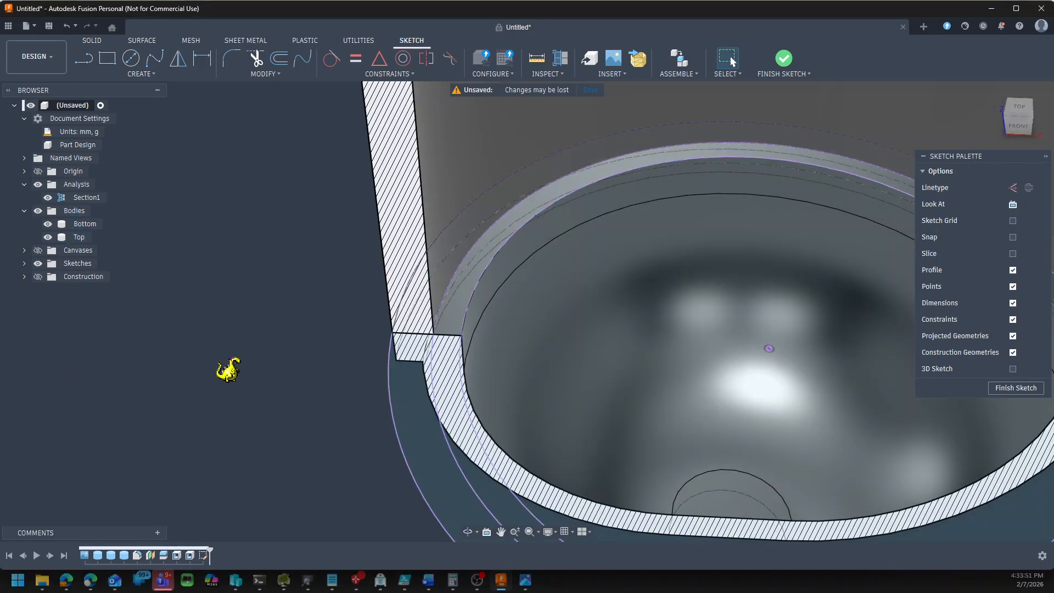
{"action": "left_click", "coordinate": [784, 58]}
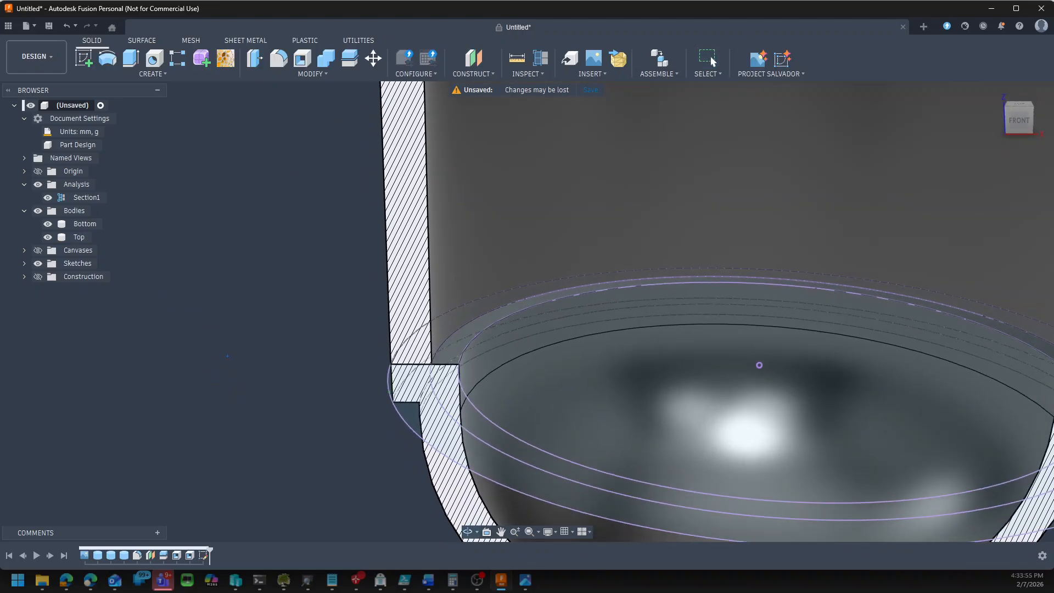
Select the ring profile between the middle and inner projected circles for extrusion, hiding both bodies to pick it and showing them again
{"action": "key", "text": "q"}
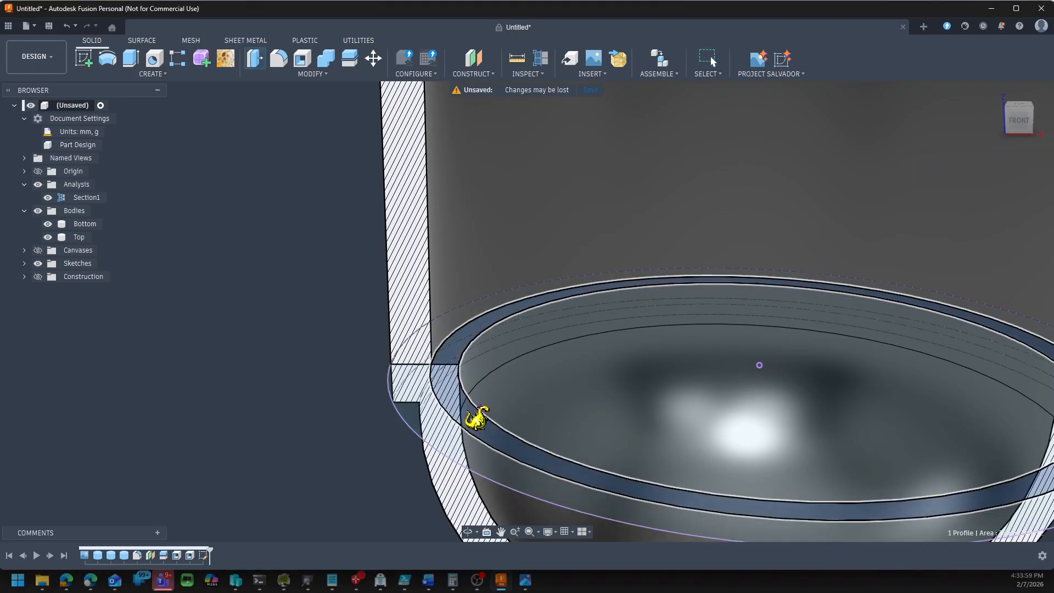
{"action": "left_click", "coordinate": [477, 416]}
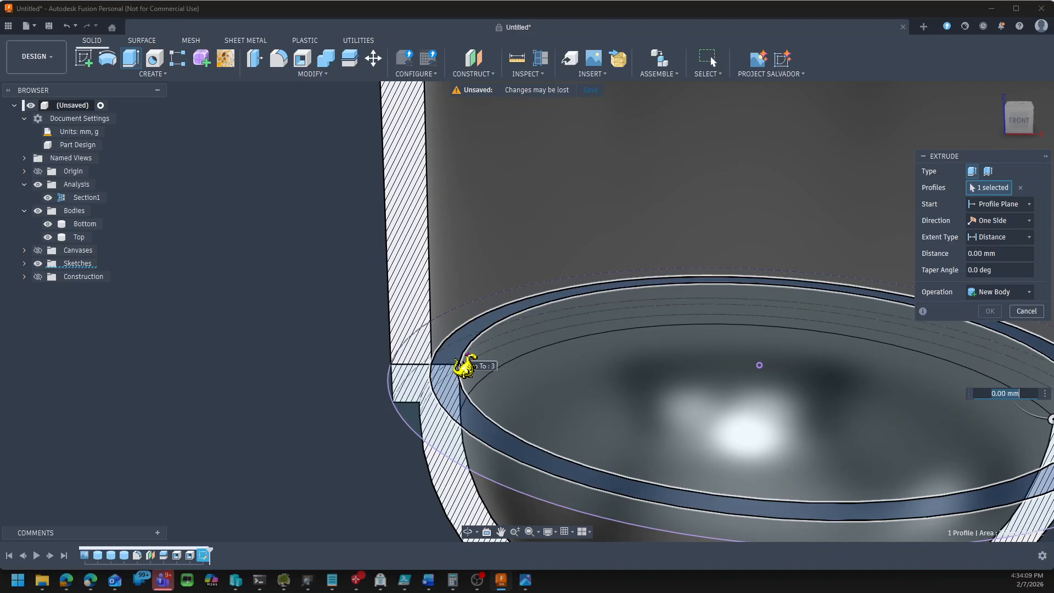
{"action": "left_click", "coordinate": [48, 236]}
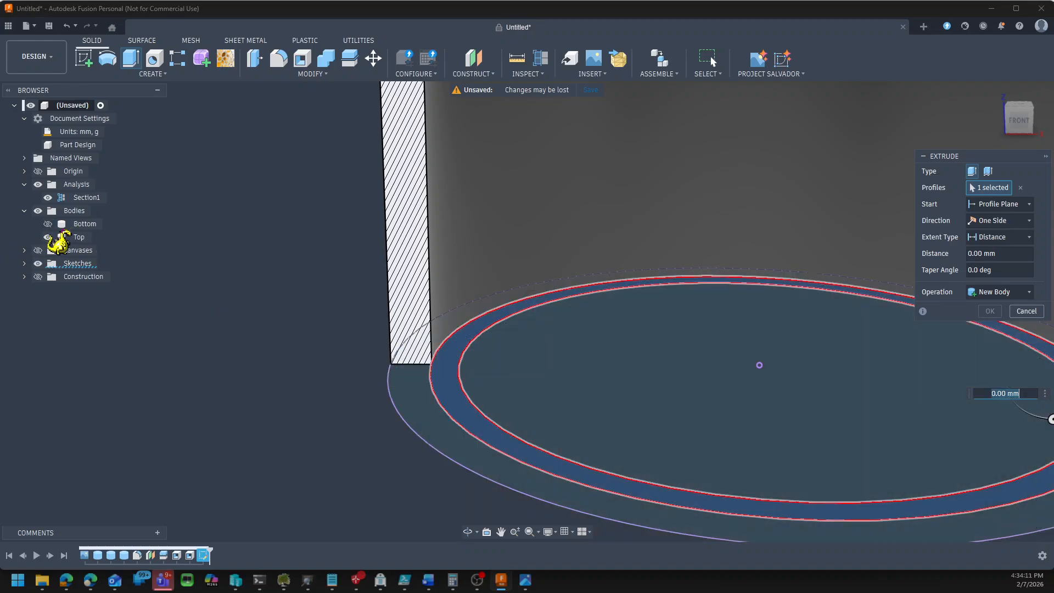
{"action": "left_click", "coordinate": [48, 223]}
{"action": "left_click", "coordinate": [461, 413]}
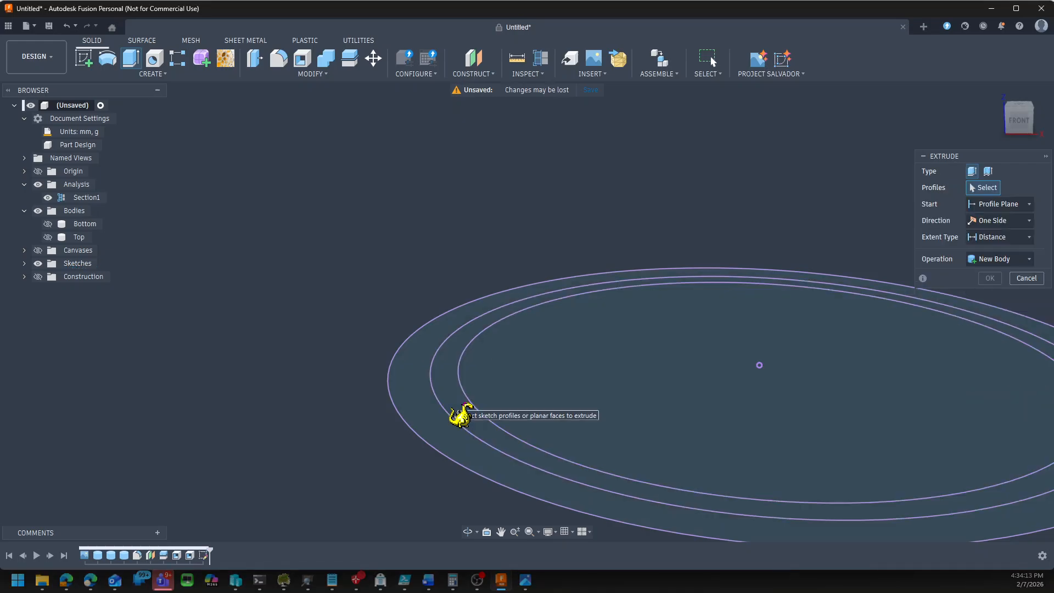
{"action": "left_click", "coordinate": [461, 413]}
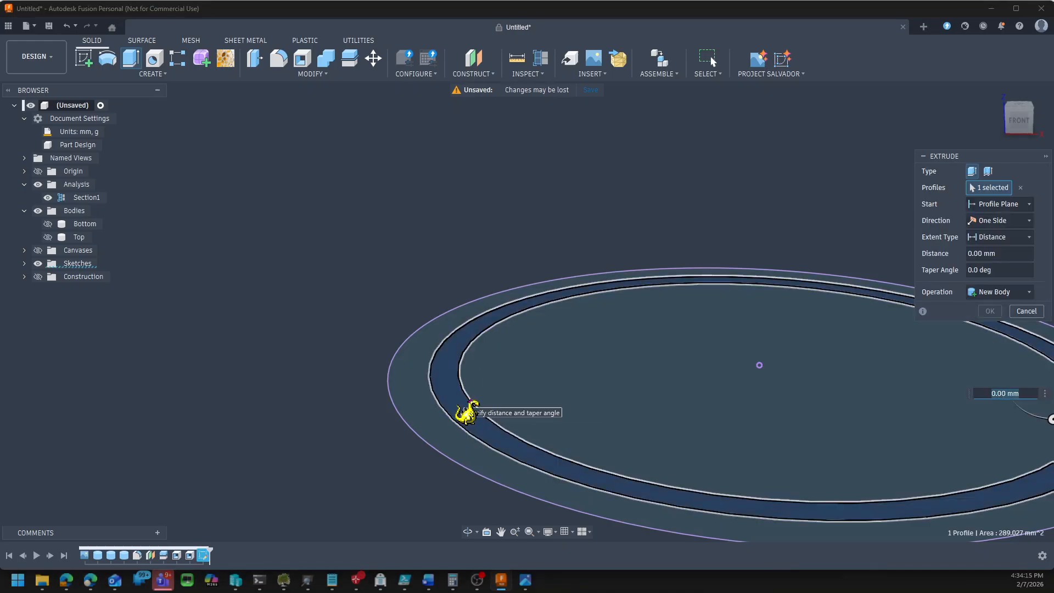
{"action": "left_click", "coordinate": [47, 223]}
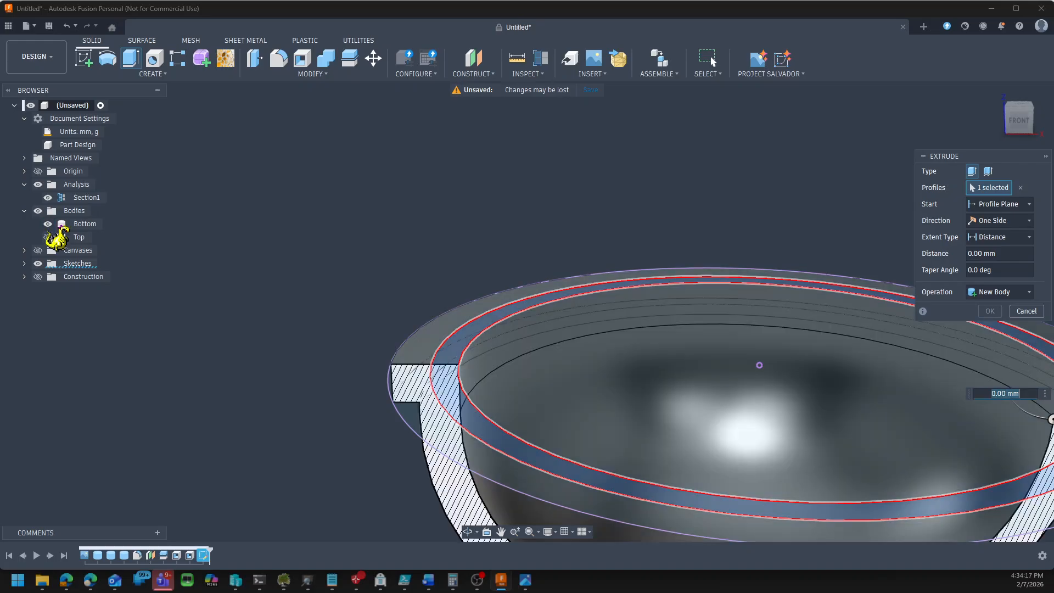
{"action": "middle_click_drag", "start_coordinate": [189, 328], "coordinate": [227, 337], "text": "shift"}
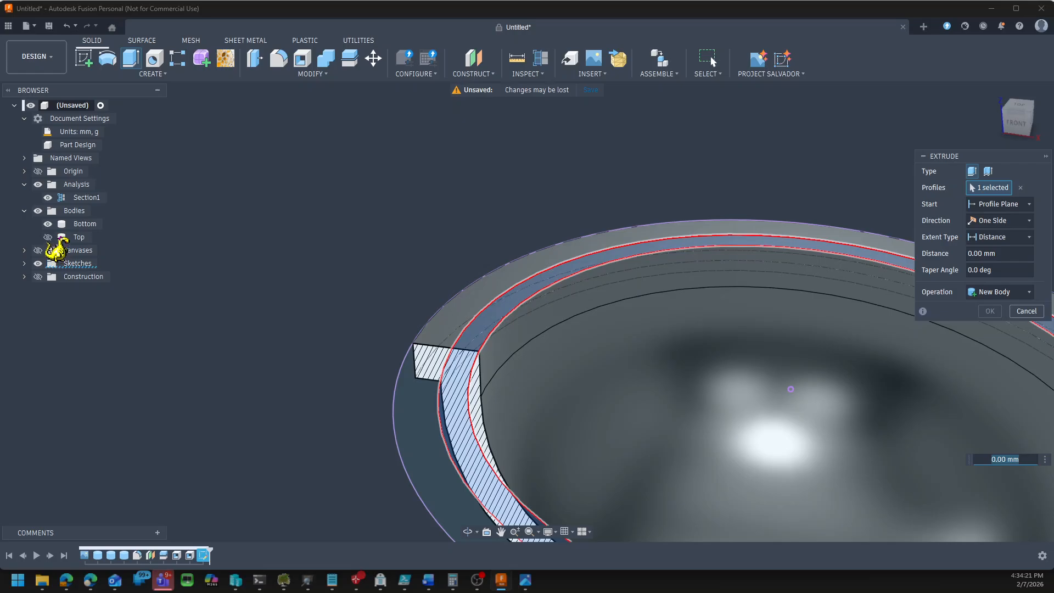
{"action": "left_click", "coordinate": [48, 237]}
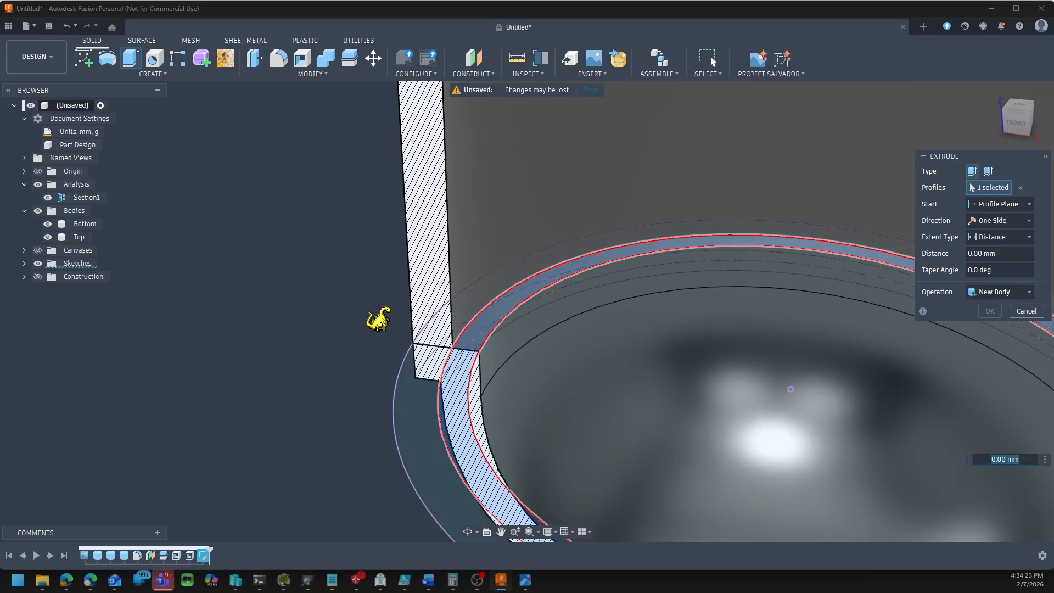
Extrude the ring profile by -5 mm, up inside the Top body, using the Join operation
{"action": "scroll", "coordinate": [336, 337], "scroll_direction": "down", "scroll_amount": 3}
{"action": "left_click_drag", "start_coordinate": [786, 398], "coordinate": [785, 343]}
{"action": "middle_click_drag", "start_coordinate": [938, 416], "coordinate": [922, 411], "text": "shift"}
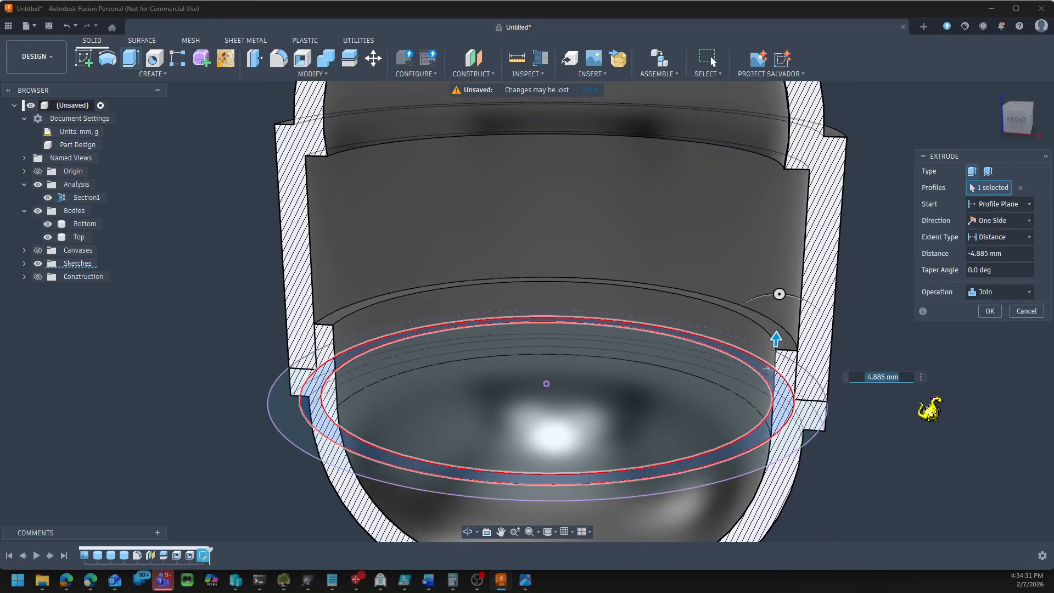
{"action": "type", "text": "-5"}
{"action": "key", "text": "Return"}
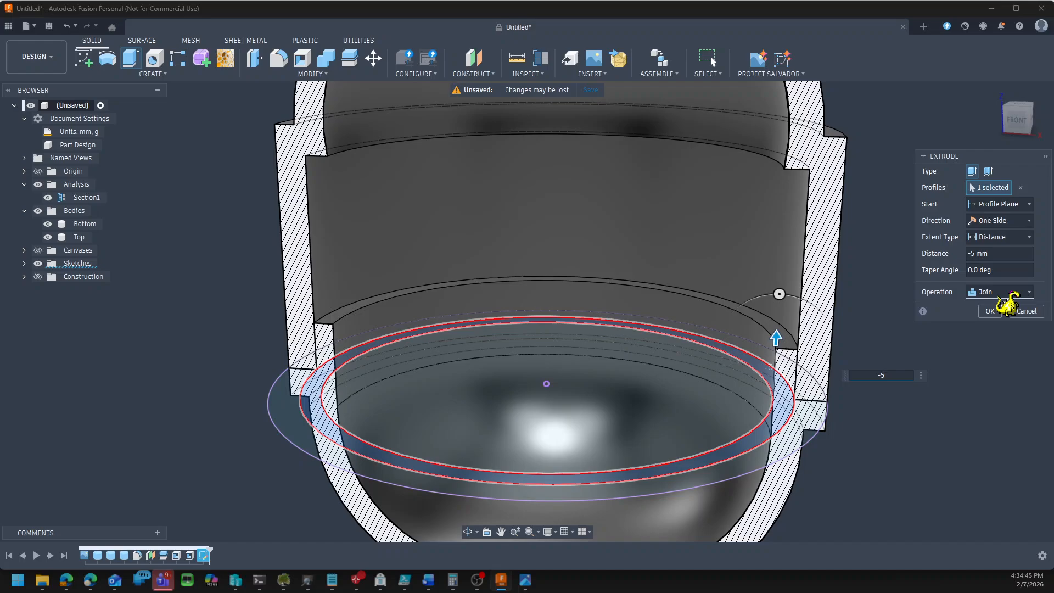
{"action": "left_click", "coordinate": [995, 311]}
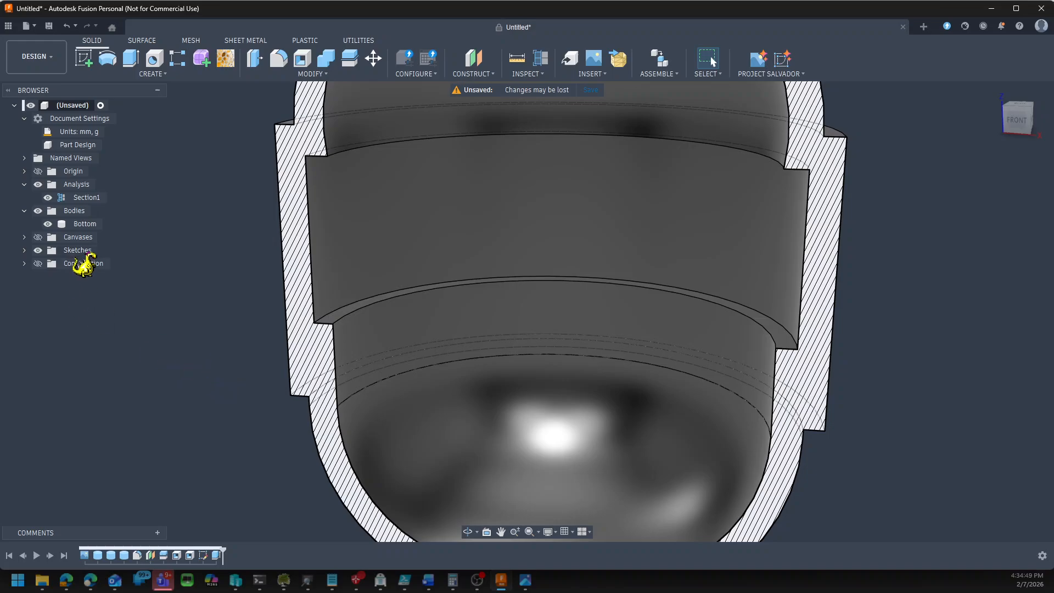
Edit the ring extrusion with the Top body hidden so it joins only the Bottom body, and show the Top body again
{"action": "right_click", "coordinate": [216, 555]}
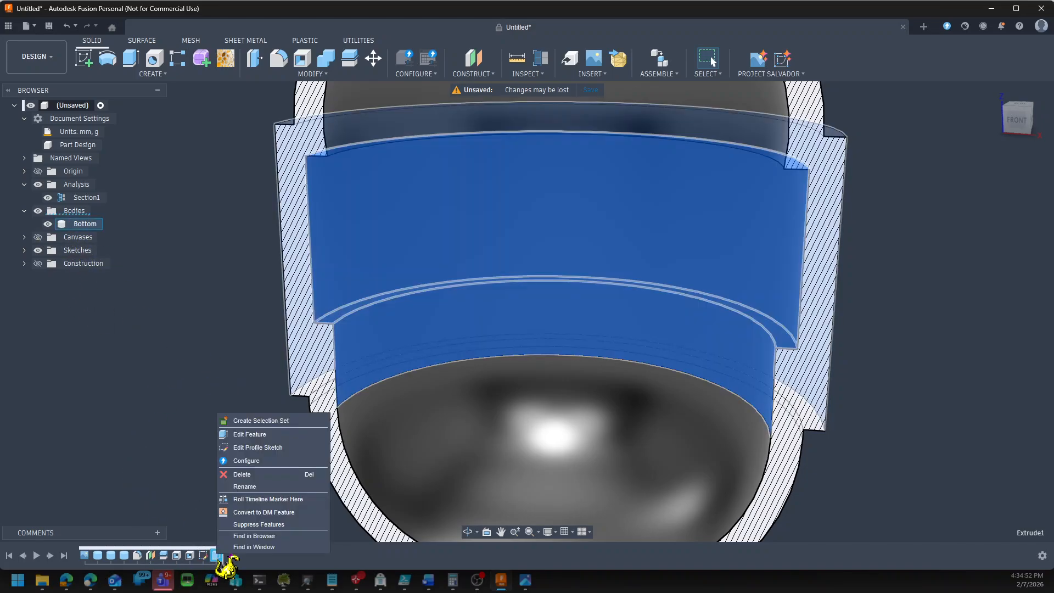
{"action": "left_click", "coordinate": [250, 434]}
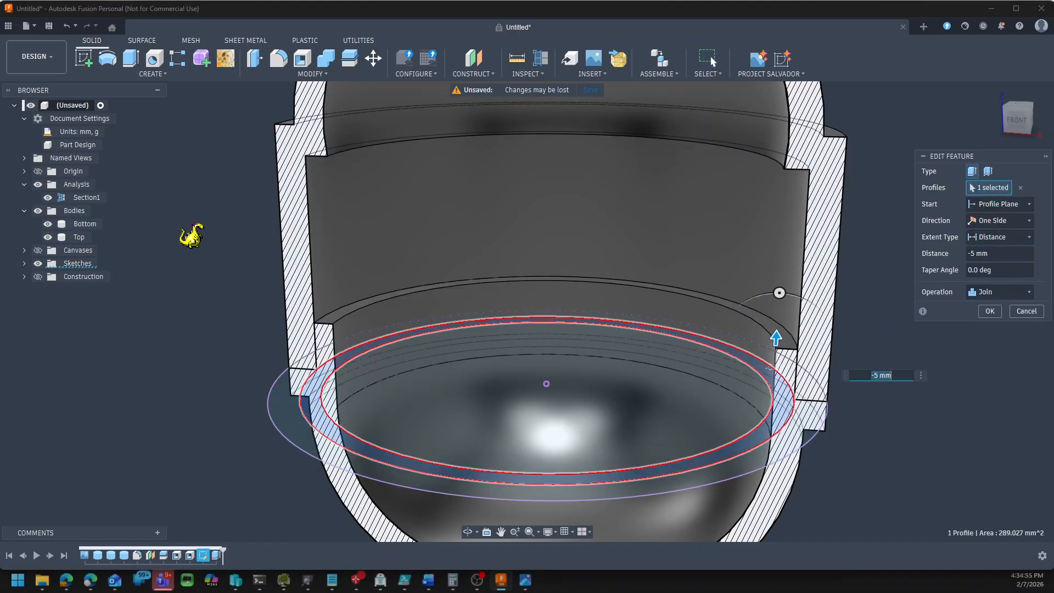
{"action": "left_click", "coordinate": [48, 237]}
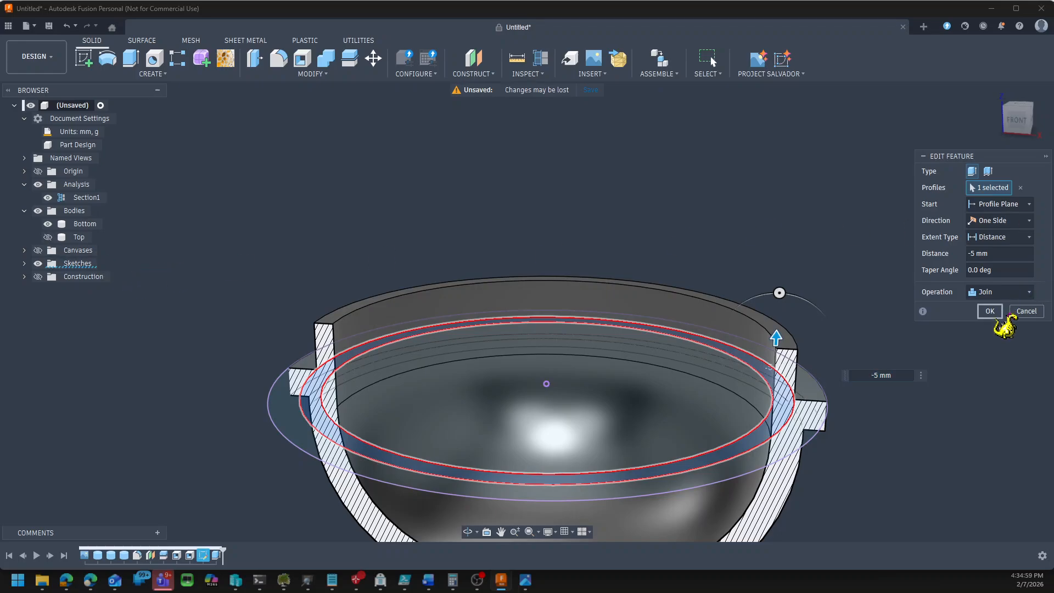
{"action": "left_click", "coordinate": [992, 311]}
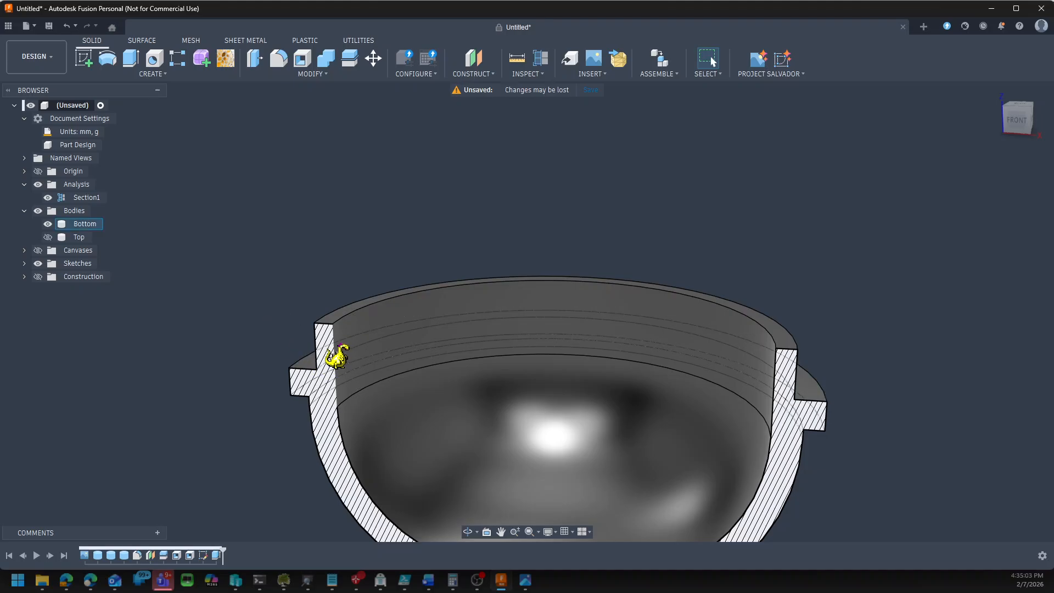
{"action": "middle_click_drag", "start_coordinate": [256, 343], "coordinate": [264, 332], "text": "shift"}
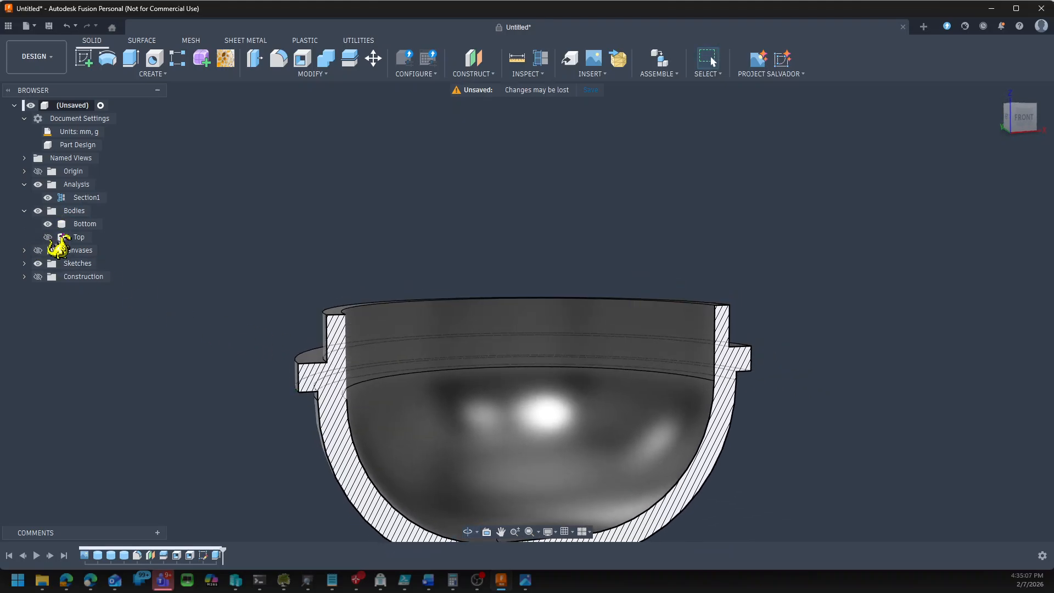
{"action": "left_click", "coordinate": [48, 237]}
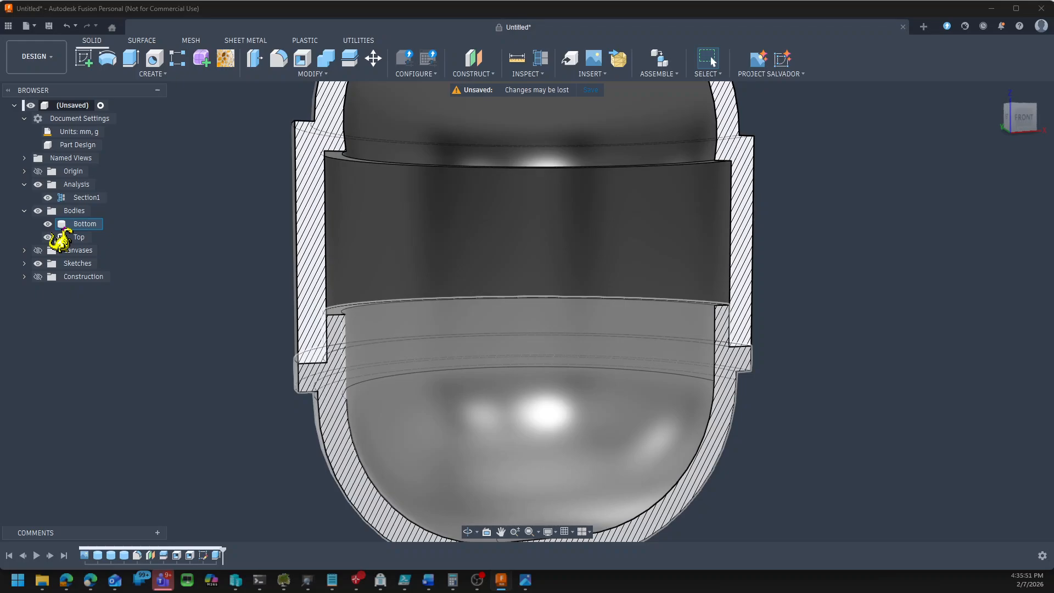
Offset the outer face of the Bottom body's raised lip by -0.4/2 mm, checking the fit against the Top body
{"action": "left_click", "coordinate": [48, 237]}
{"action": "middle_click_drag", "start_coordinate": [125, 320], "coordinate": [296, 343], "text": "shift"}
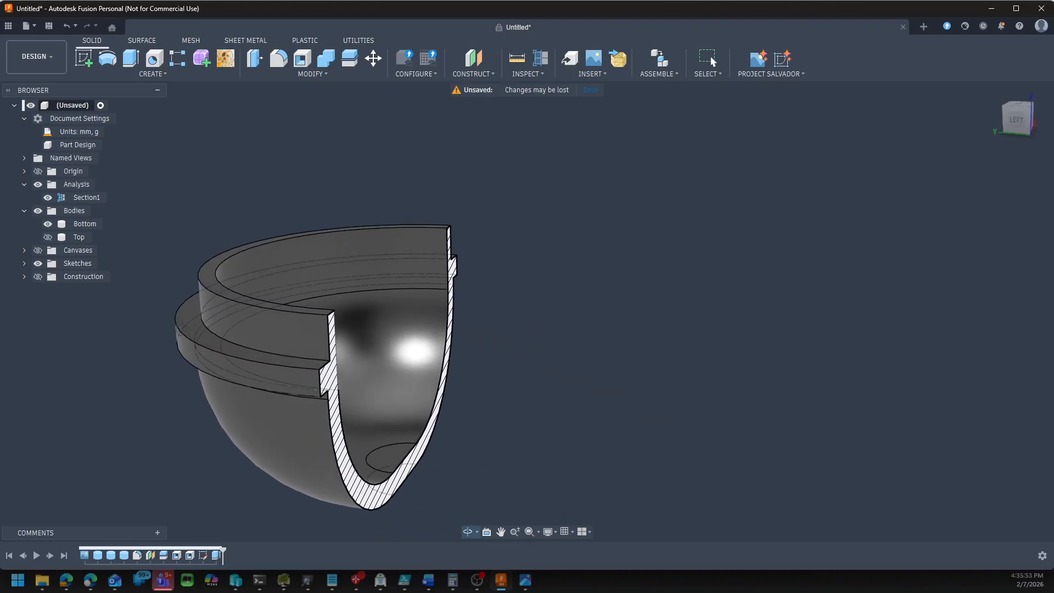
{"action": "key", "text": "q"}
{"action": "left_click", "coordinate": [320, 357]}
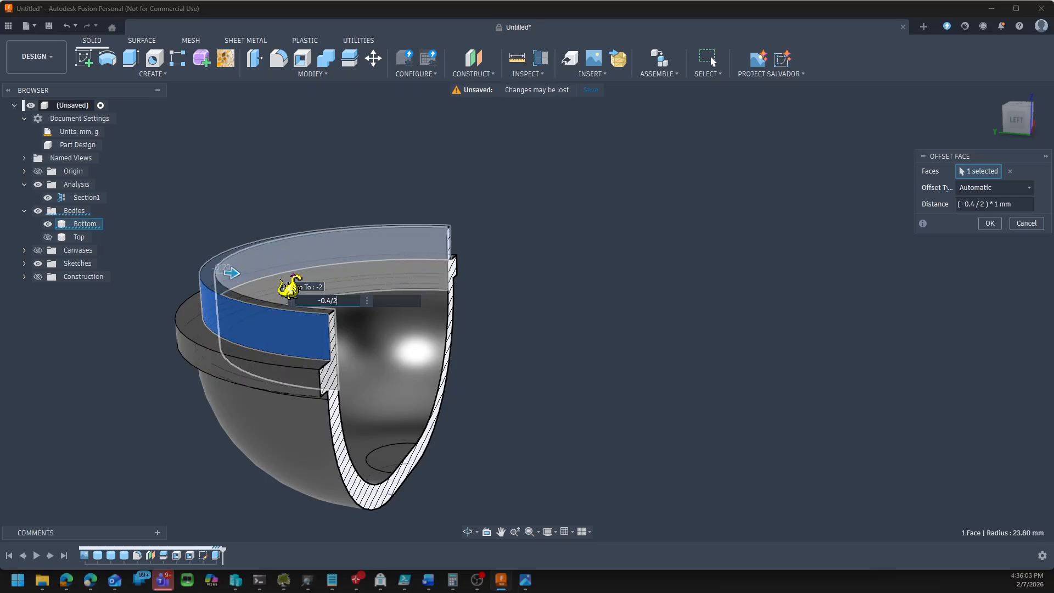
{"action": "middle_click_drag", "start_coordinate": [254, 493], "coordinate": [193, 475], "text": "shift"}
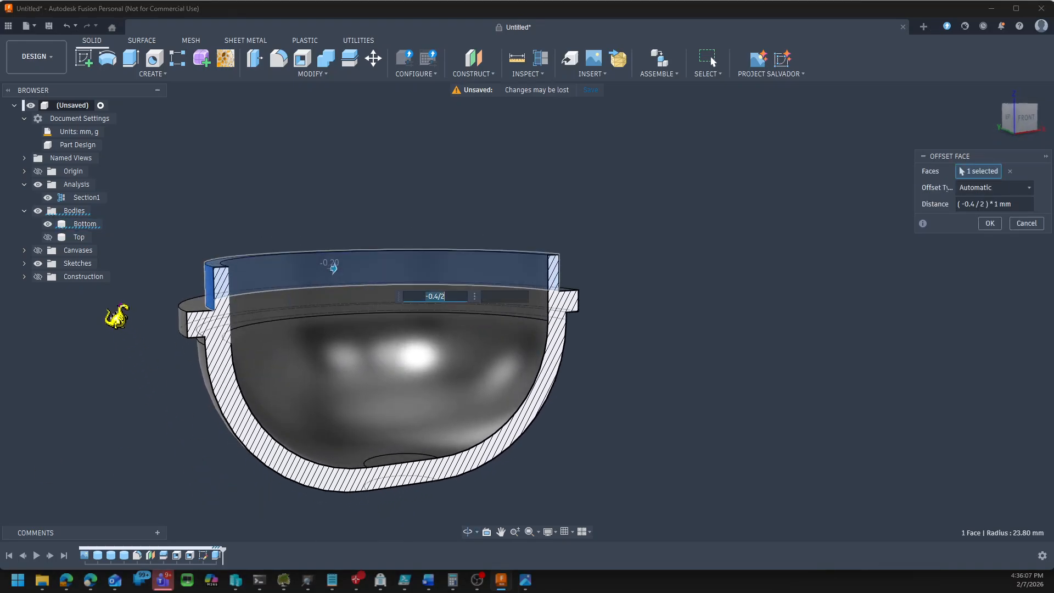
{"action": "left_click", "coordinate": [48, 237]}
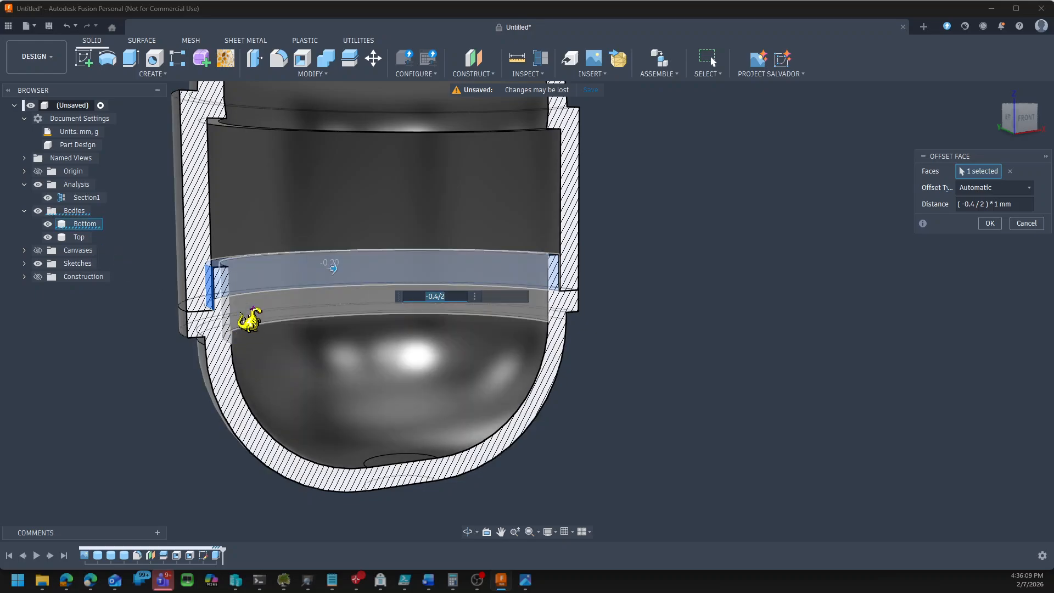
{"action": "scroll", "coordinate": [192, 307], "scroll_direction": "up", "scroll_amount": 5}
{"action": "middle_click_drag", "start_coordinate": [211, 279], "coordinate": [304, 321], "text": "shift"}
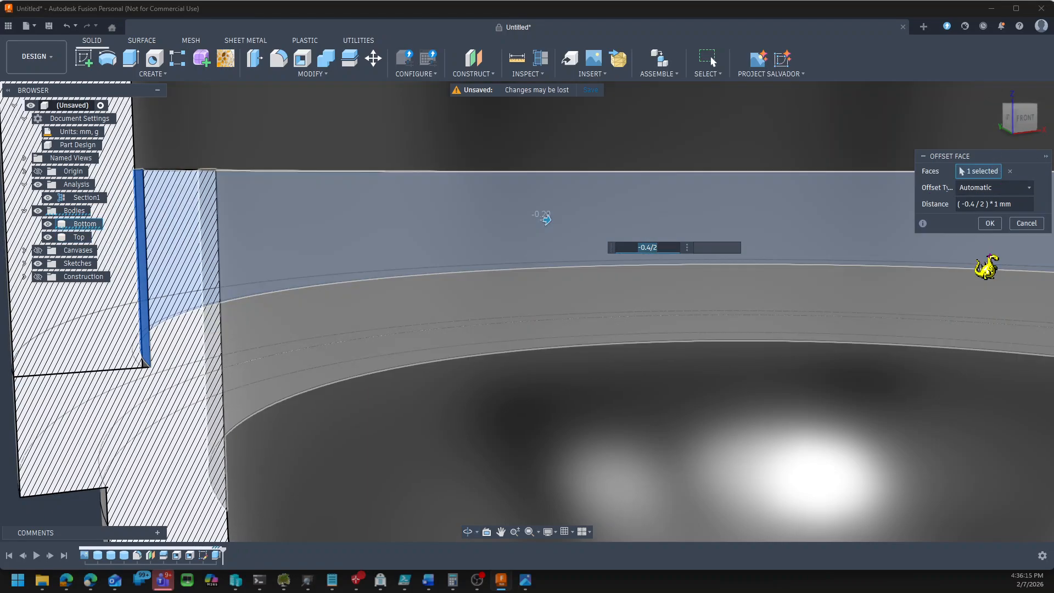
{"action": "left_click", "coordinate": [991, 225]}
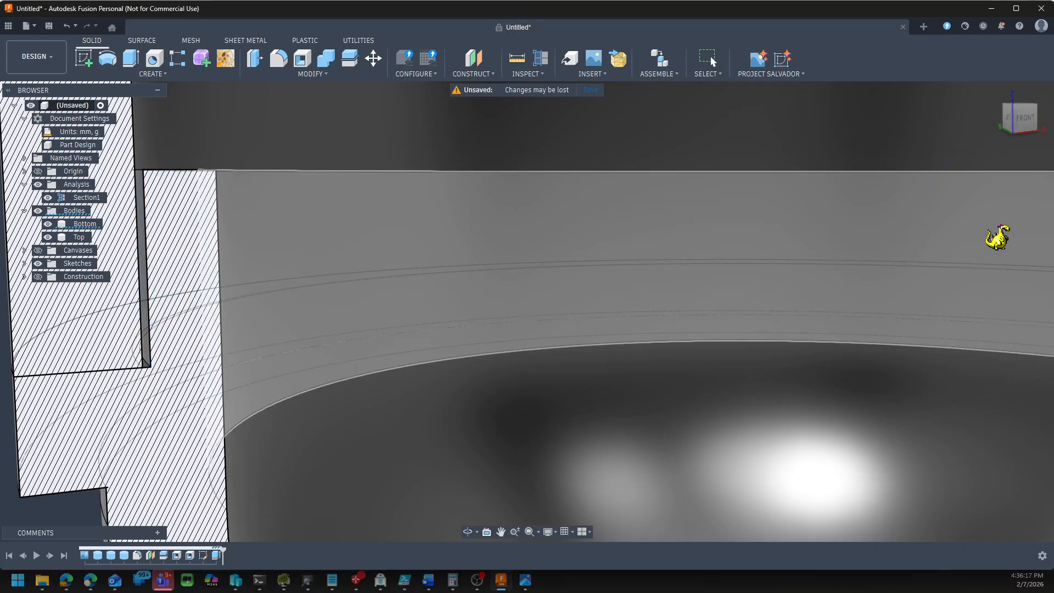
Examine the clearance gap between the Bottom body's lip and the Top body's inner wall in the section view
{"action": "scroll", "coordinate": [384, 430], "scroll_direction": "down", "scroll_amount": 5}
{"action": "scroll", "coordinate": [472, 447], "scroll_direction": "down", "scroll_amount": 4}
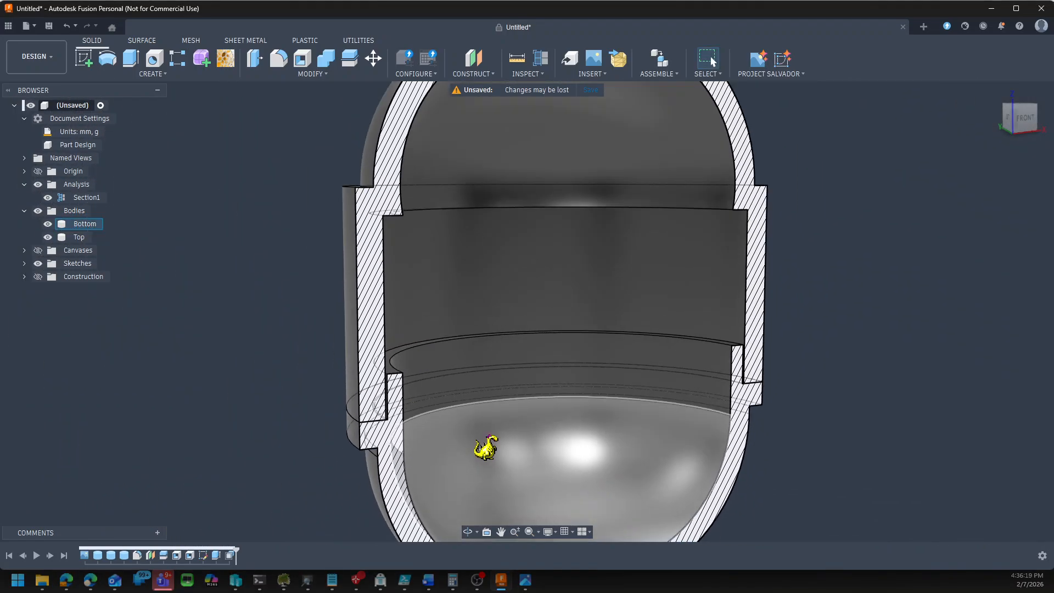
{"action": "scroll", "coordinate": [481, 442], "scroll_direction": "up", "scroll_amount": 2}
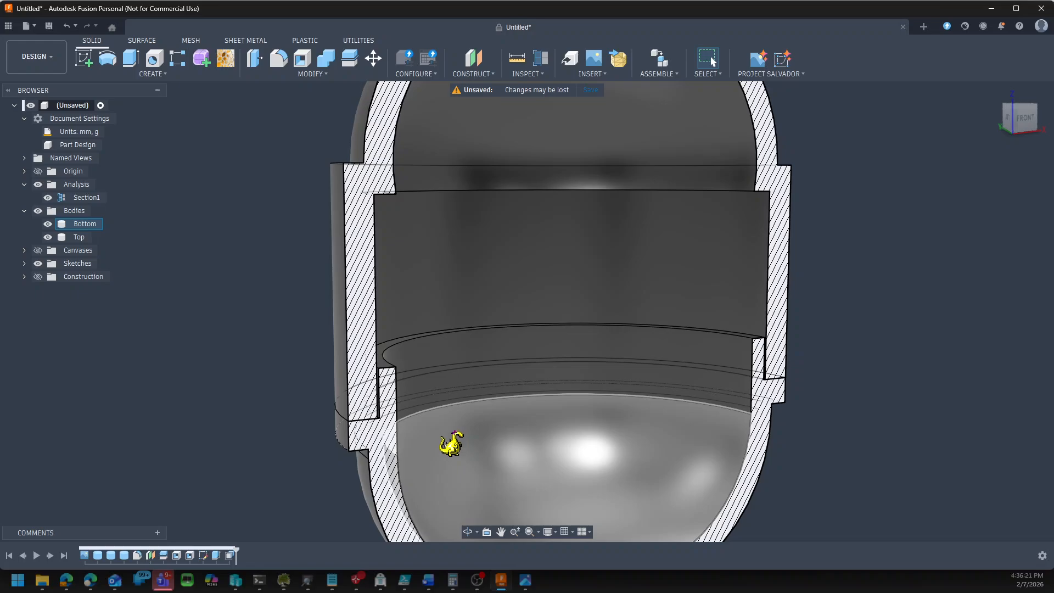
{"action": "left_click", "coordinate": [147, 427]}
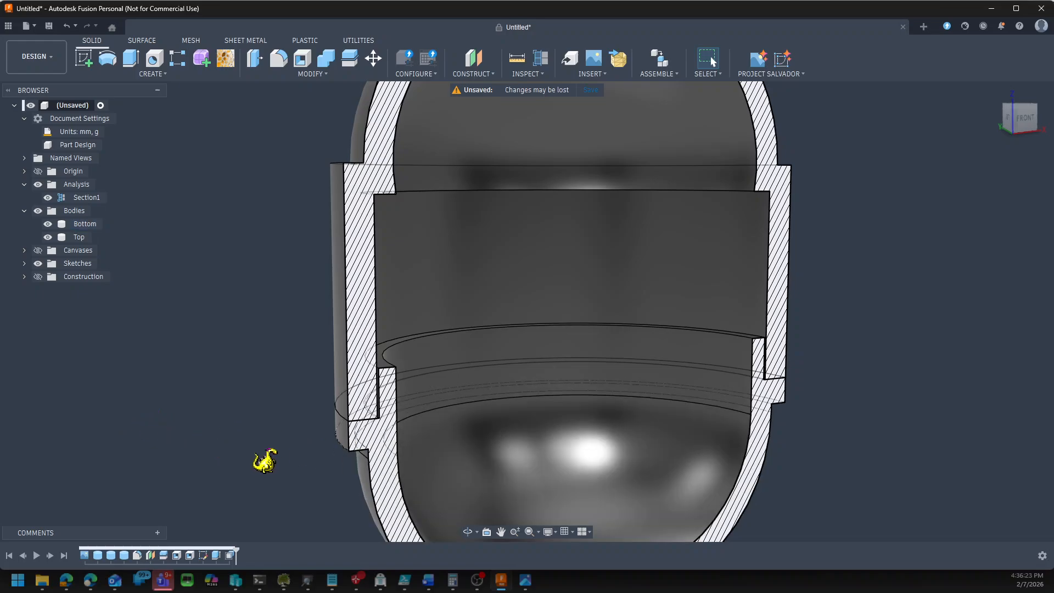
{"action": "left_click", "coordinate": [378, 411]}
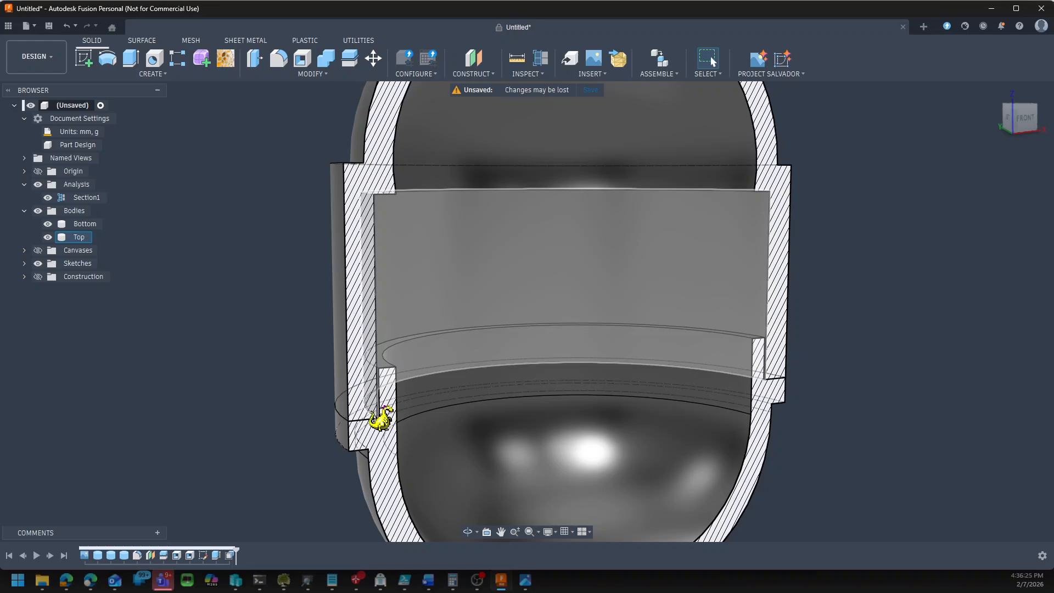
{"action": "left_click", "coordinate": [378, 410]}
{"action": "left_click", "coordinate": [387, 418]}
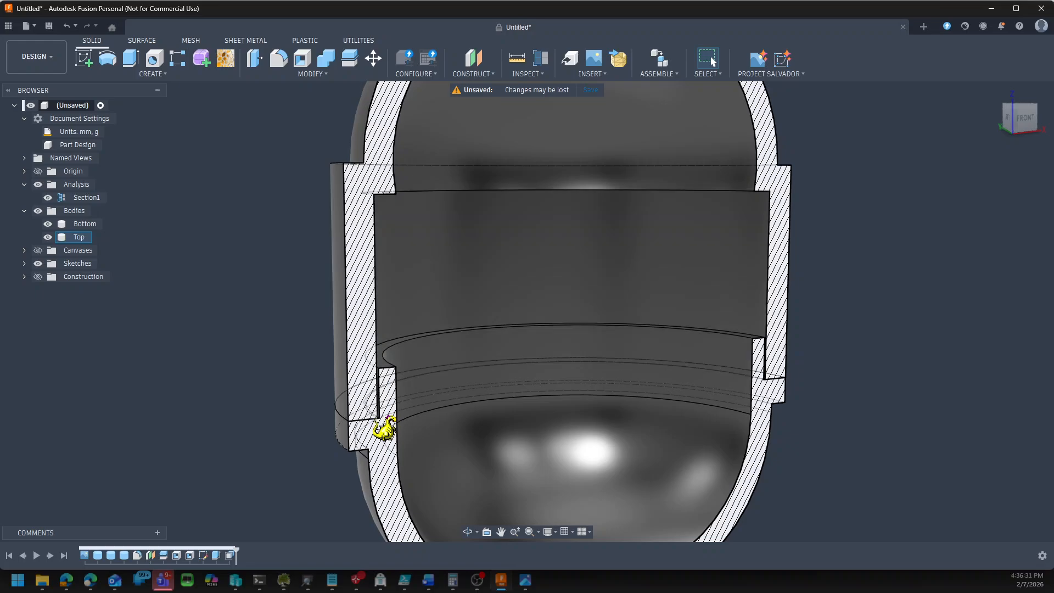
{"action": "left_click", "coordinate": [387, 424]}
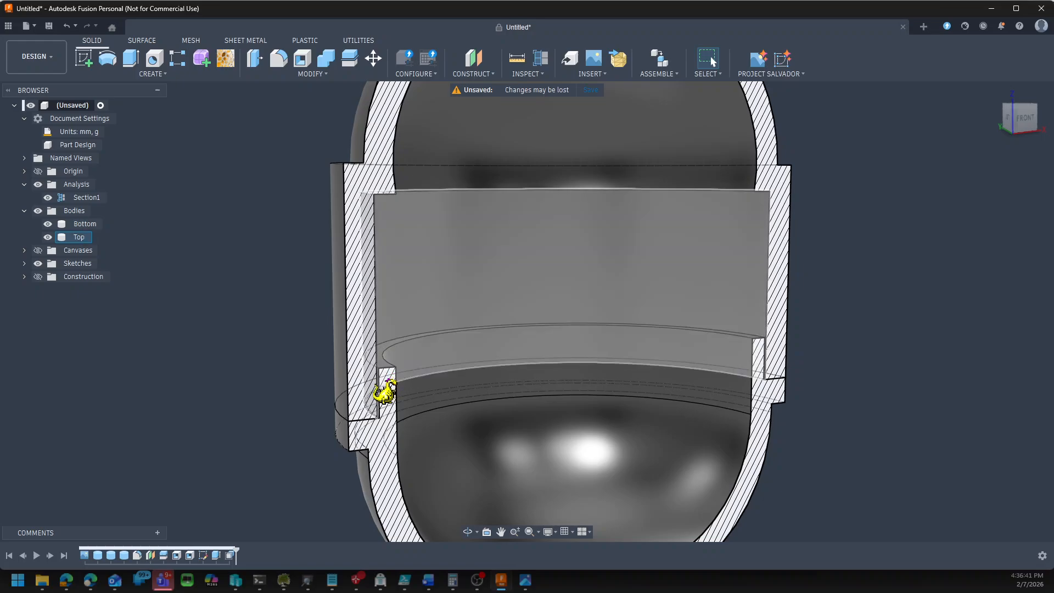
{"action": "key", "text": "Escape"}
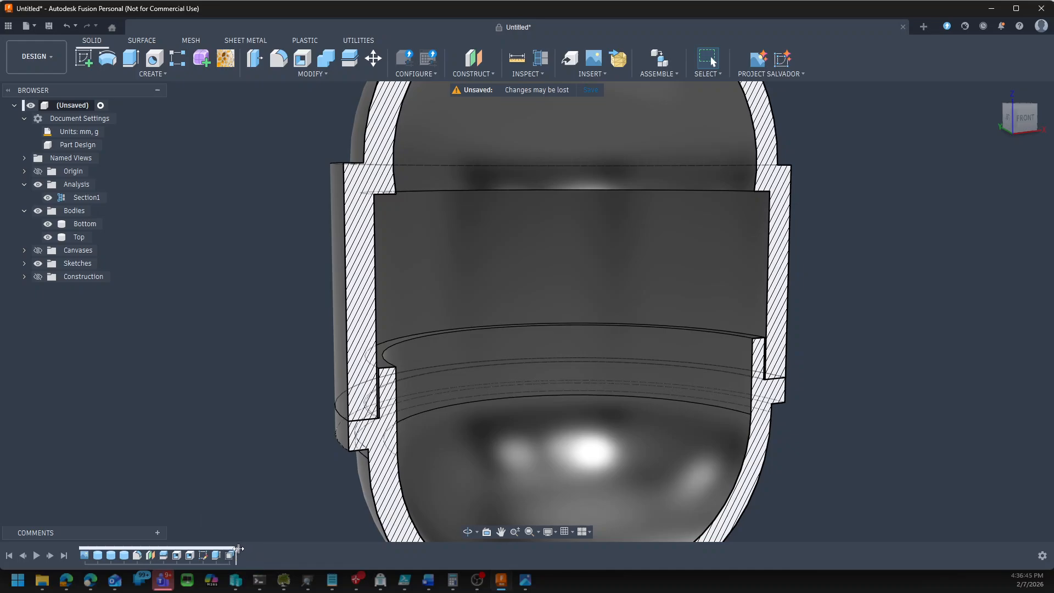
Roll the timeline back to before the lip's face offset and delete all features after the history marker
{"action": "left_click_drag", "start_coordinate": [239, 548], "coordinate": [222, 551]}
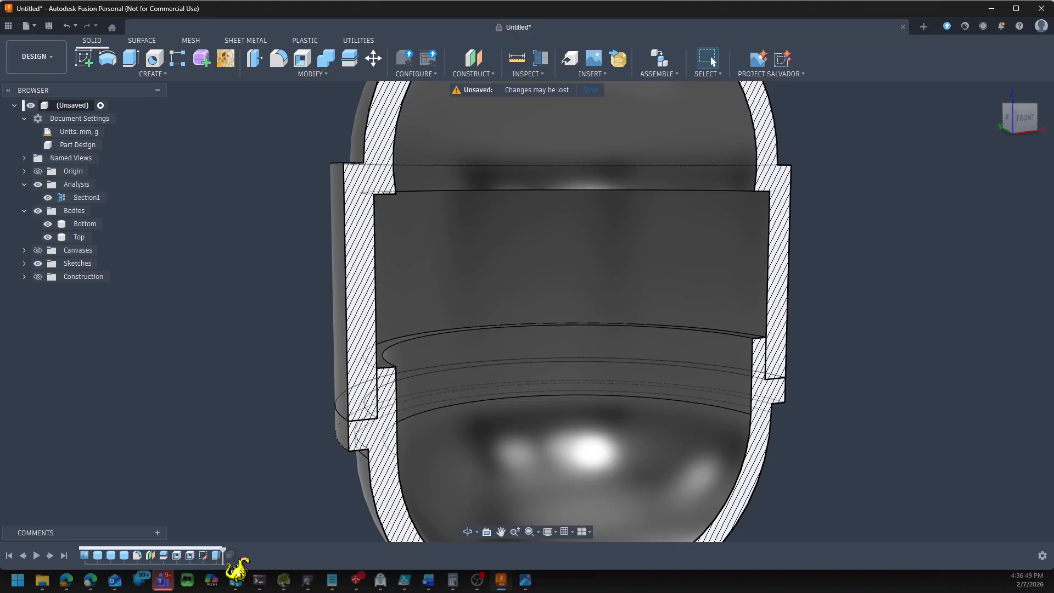
{"action": "right_click", "coordinate": [230, 556]}
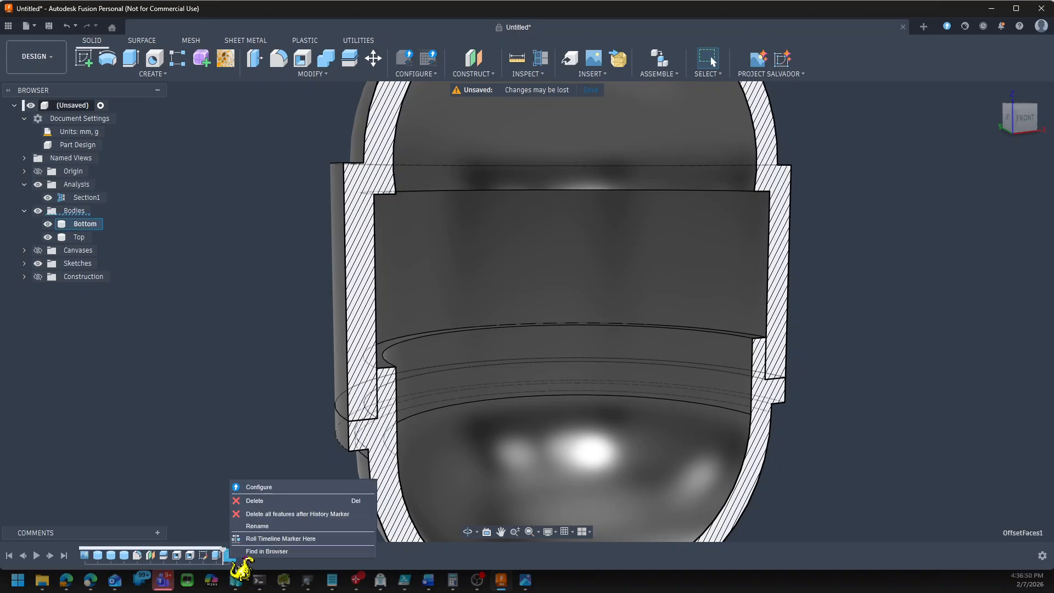
{"action": "left_click", "coordinate": [272, 513]}
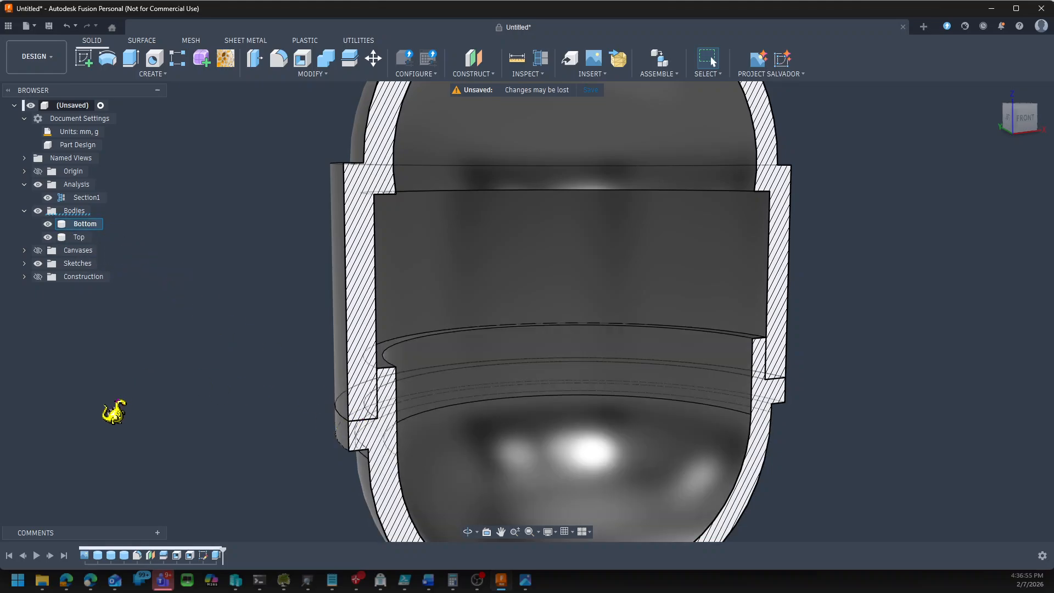
{"action": "scroll", "coordinate": [137, 414], "scroll_direction": "down", "scroll_amount": 2}
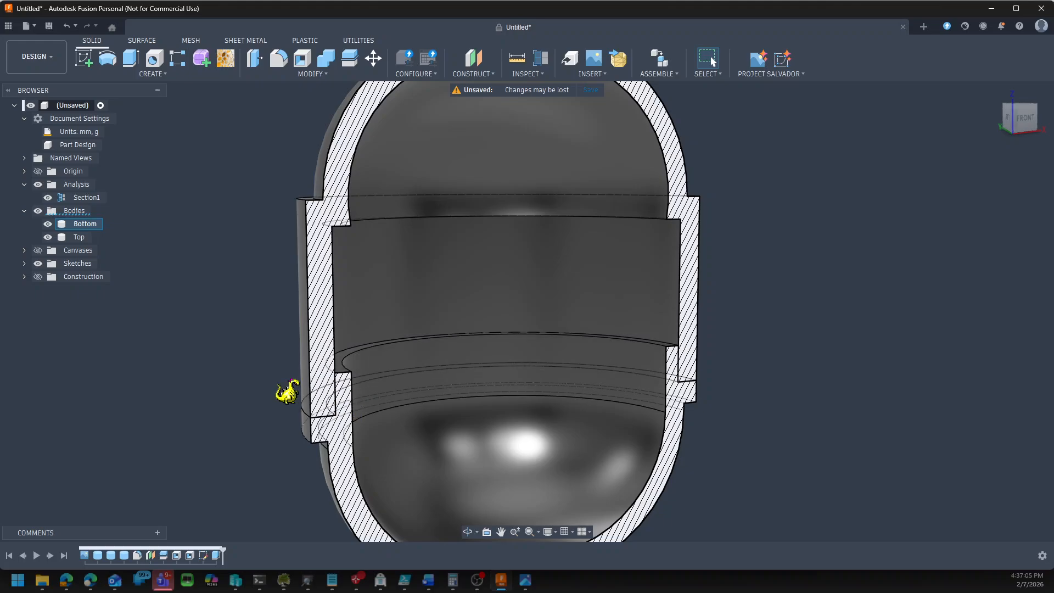
{"action": "scroll", "coordinate": [192, 360], "scroll_direction": "down", "scroll_amount": 4}
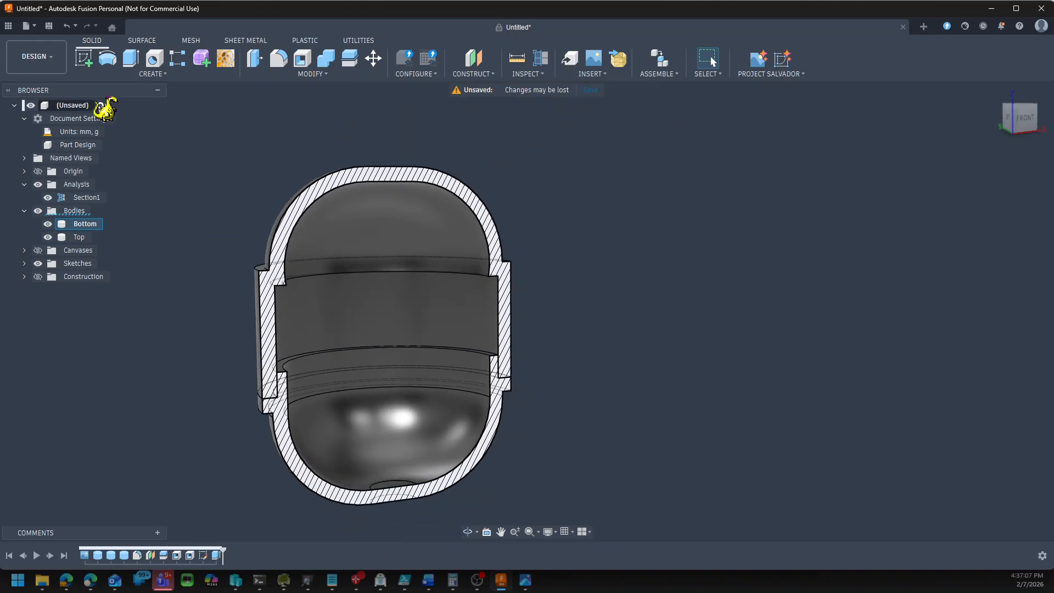
Create a sketch on the front mid-plane and intersect the Bottom and Top bodies with it
{"action": "left_click", "coordinate": [93, 105]}
{"action": "left_click", "coordinate": [87, 62]}
{"action": "left_click", "coordinate": [435, 477]}
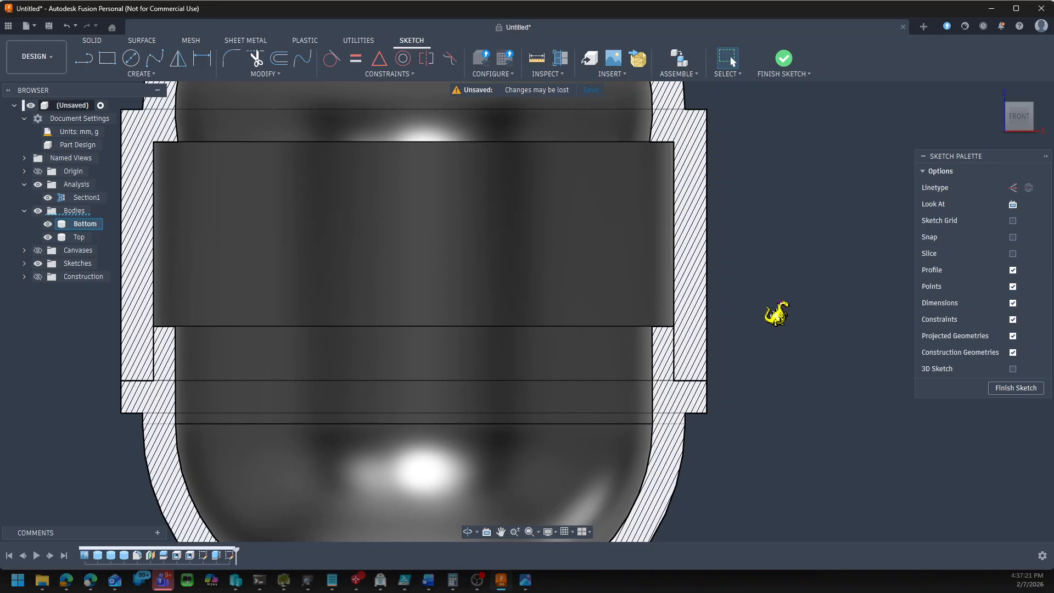
{"action": "type", "text": "s"}
{"action": "type", "text": "intre"}
{"action": "key", "text": "BackSpace"}
{"action": "key", "text": "BackSpace"}
{"action": "type", "text": "er"}
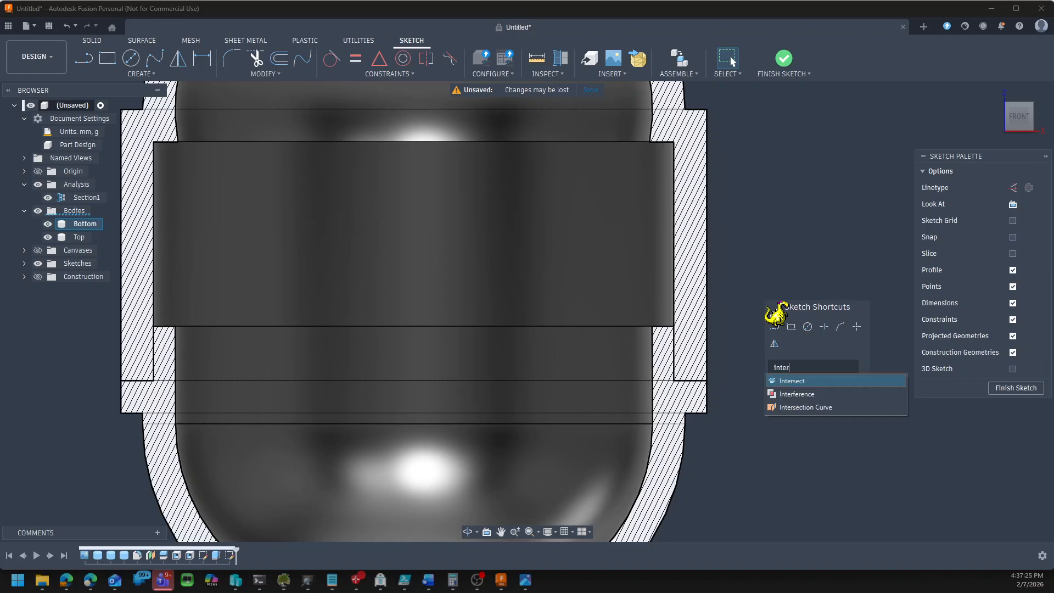
{"action": "left_click", "coordinate": [800, 381]}
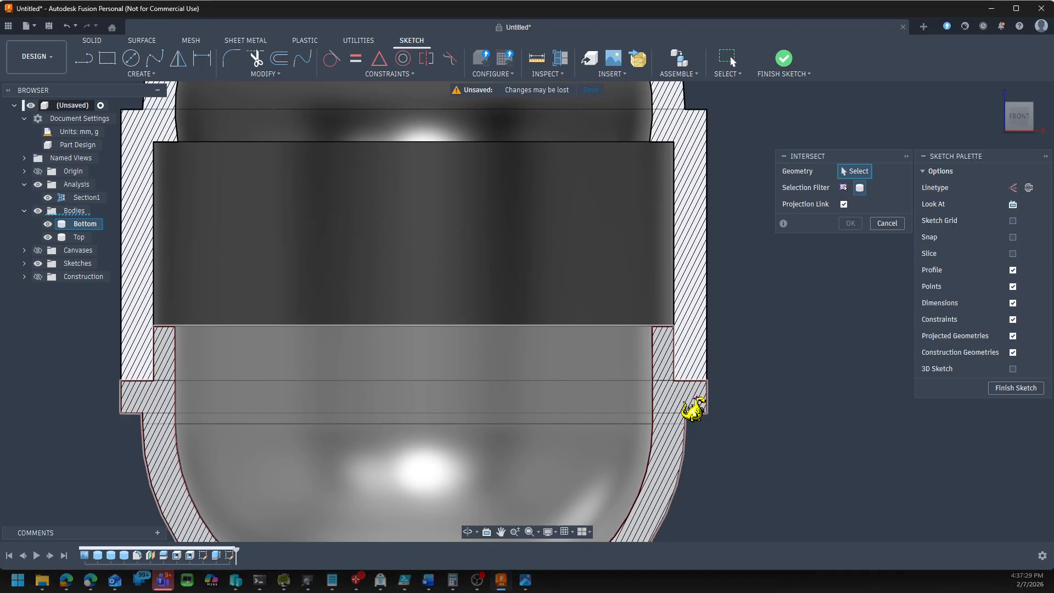
{"action": "left_click", "coordinate": [698, 396]}
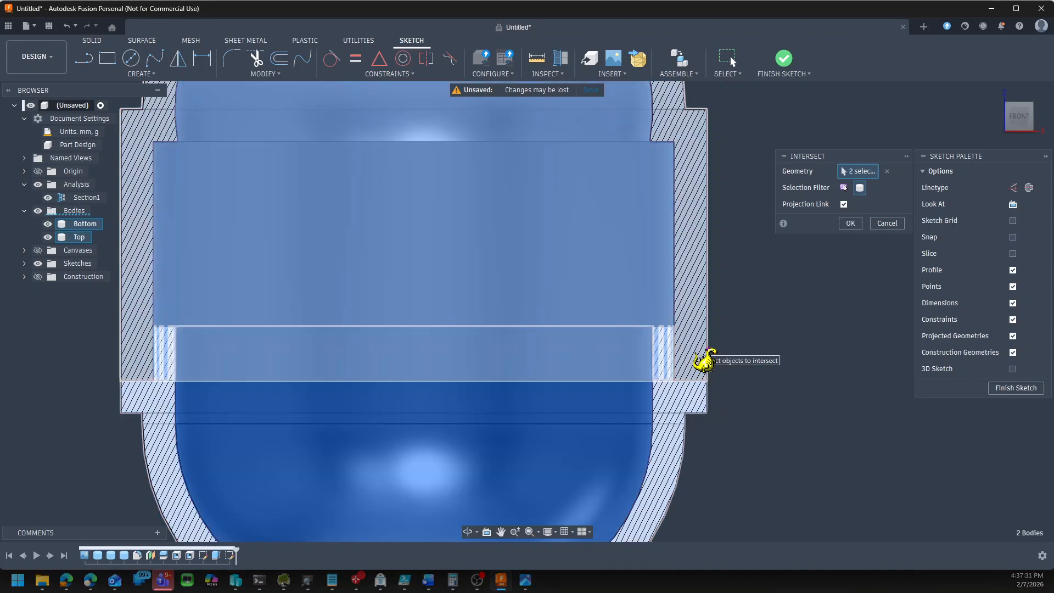
{"action": "left_click", "coordinate": [703, 360]}
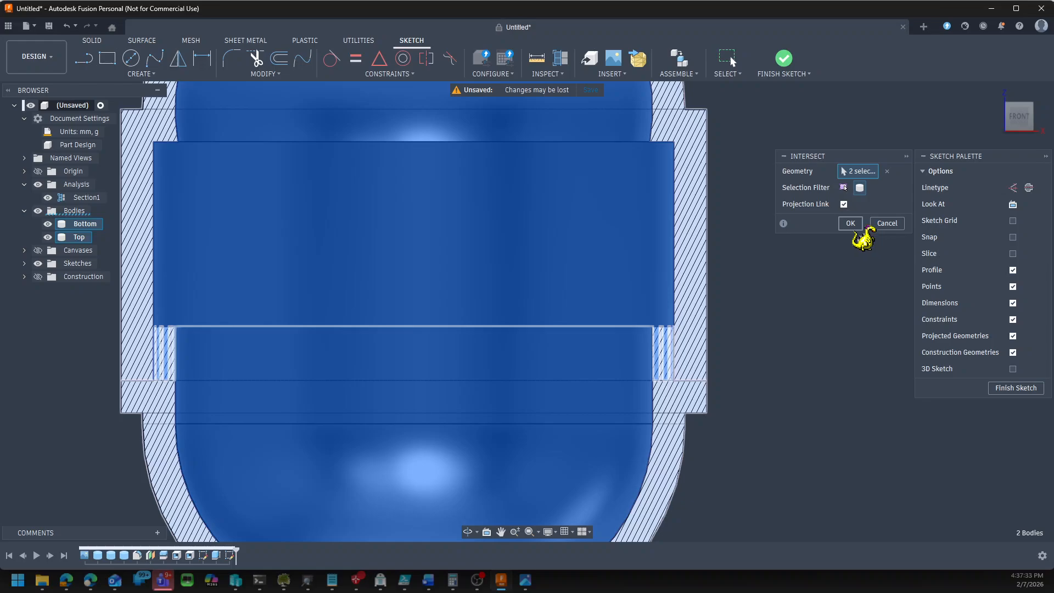
{"action": "left_click", "coordinate": [850, 223]}
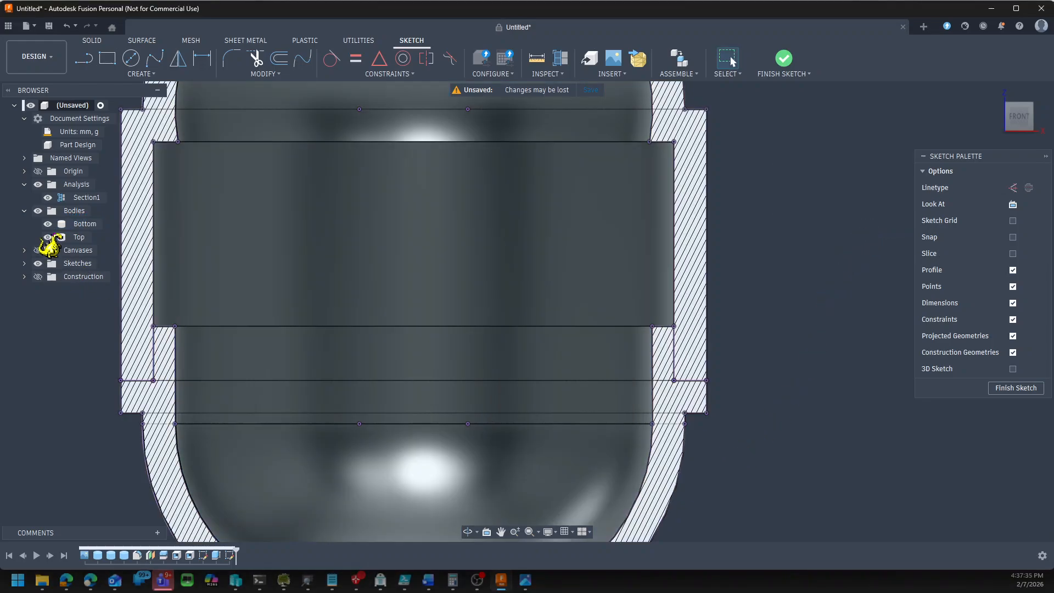
Hide the Top and Bottom bodies and inspect the intersected cross-section outline around the lip
{"action": "left_click", "coordinate": [48, 237]}
{"action": "left_click", "coordinate": [48, 224]}
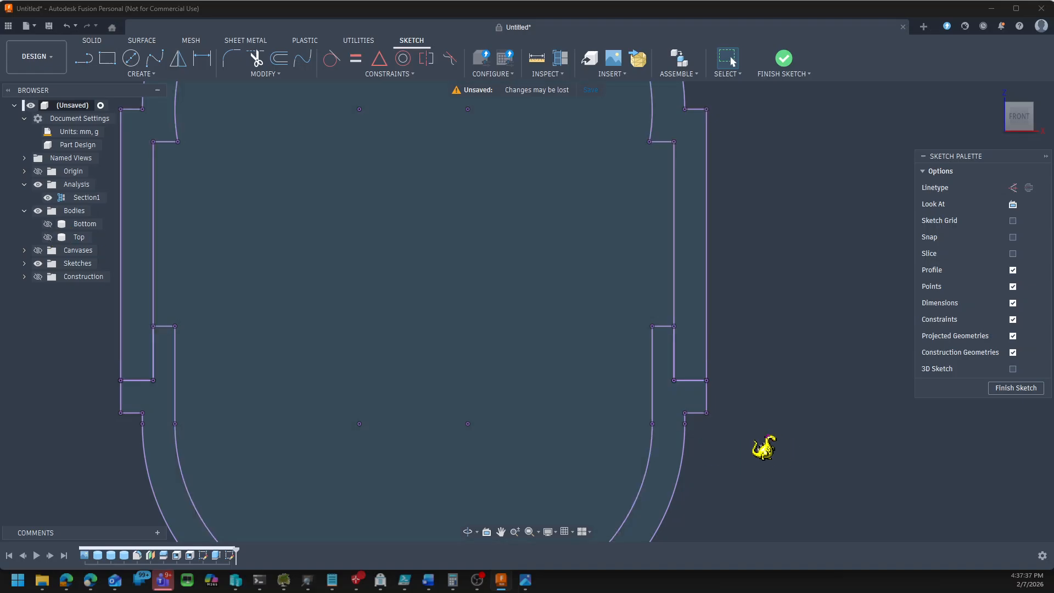
{"action": "scroll", "coordinate": [764, 447], "scroll_direction": "down", "scroll_amount": 5}
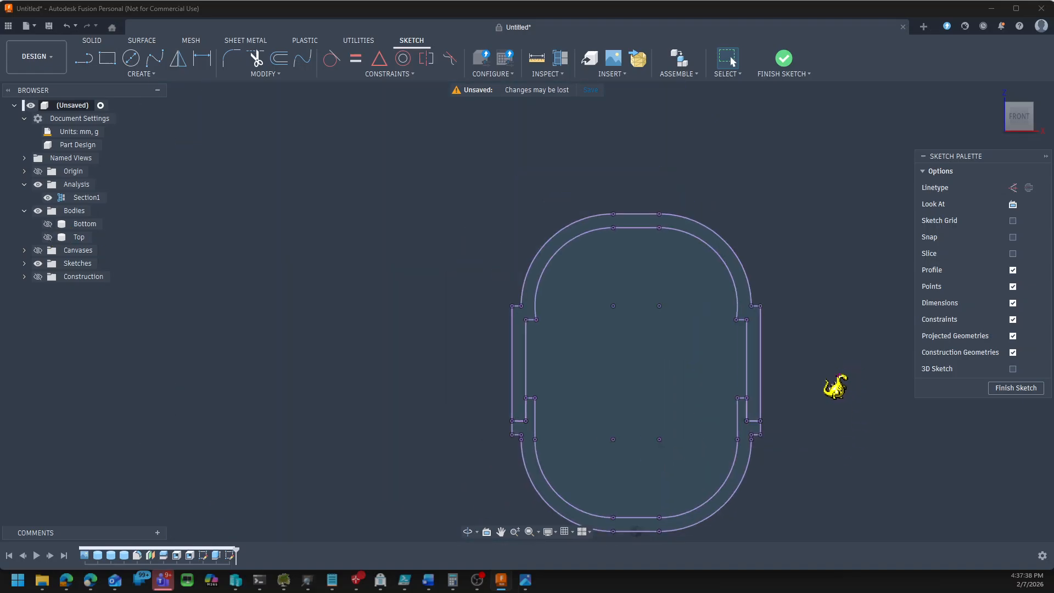
{"action": "scroll", "coordinate": [310, 388], "scroll_direction": "down", "scroll_amount": 2}
{"action": "scroll", "coordinate": [505, 506], "scroll_direction": "up", "scroll_amount": 1}
{"action": "scroll", "coordinate": [622, 517], "scroll_direction": "up", "scroll_amount": 3}
{"action": "scroll", "coordinate": [622, 518], "scroll_direction": "up", "scroll_amount": 2}
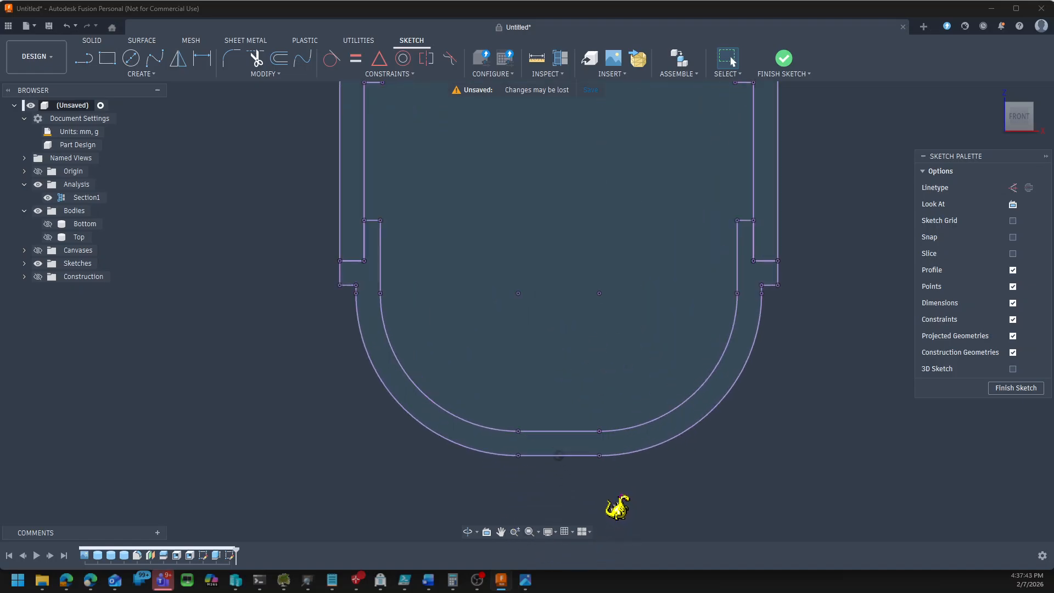
{"action": "scroll", "coordinate": [791, 183], "scroll_direction": "up", "scroll_amount": 3}
{"action": "scroll", "coordinate": [324, 494], "scroll_direction": "down", "scroll_amount": 3}
{"action": "scroll", "coordinate": [340, 500], "scroll_direction": "down", "scroll_amount": 3}
{"action": "scroll", "coordinate": [565, 428], "scroll_direction": "down", "scroll_amount": 3}
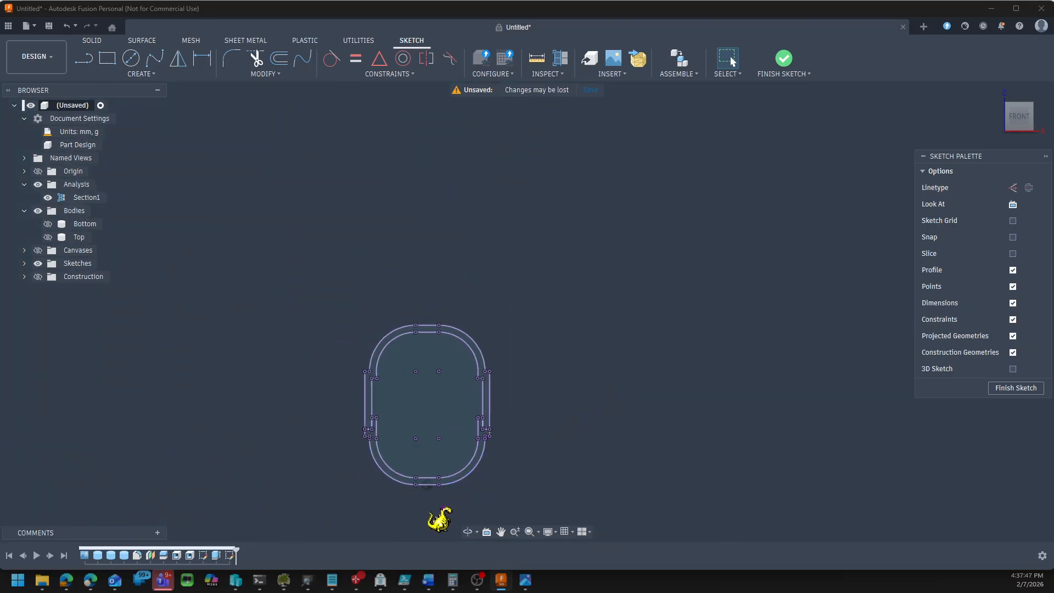
Draw a vertical line between the midpoints of the outline's lowest and highest edges and make it a construction line
{"action": "key", "text": "l"}
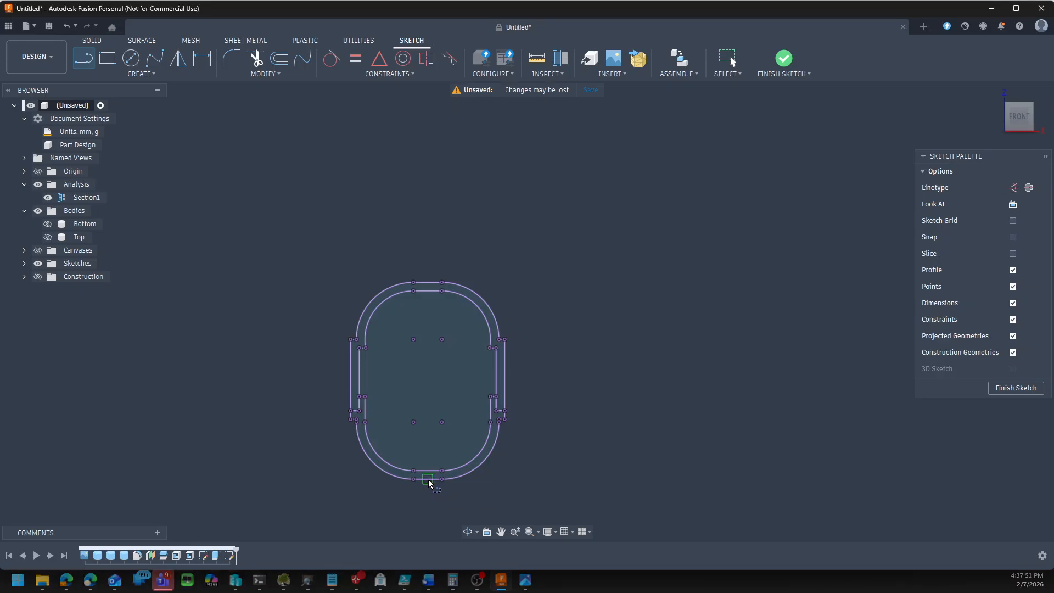
{"action": "left_click_drag", "start_coordinate": [428, 483], "coordinate": [433, 283]}
{"action": "key", "text": "Escape"}
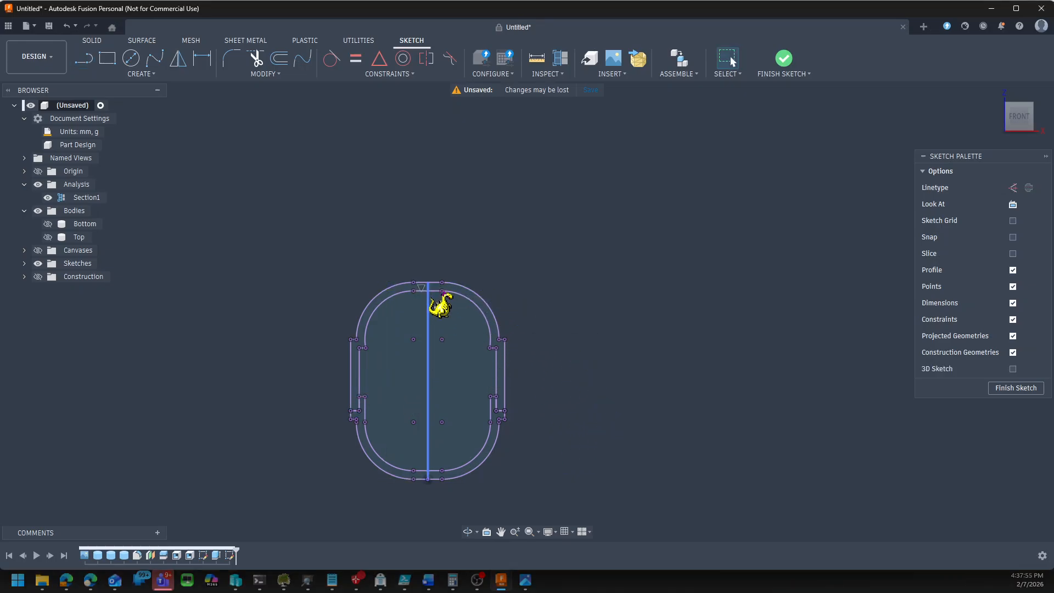
{"action": "left_click", "coordinate": [429, 309]}
{"action": "key", "text": "x"}
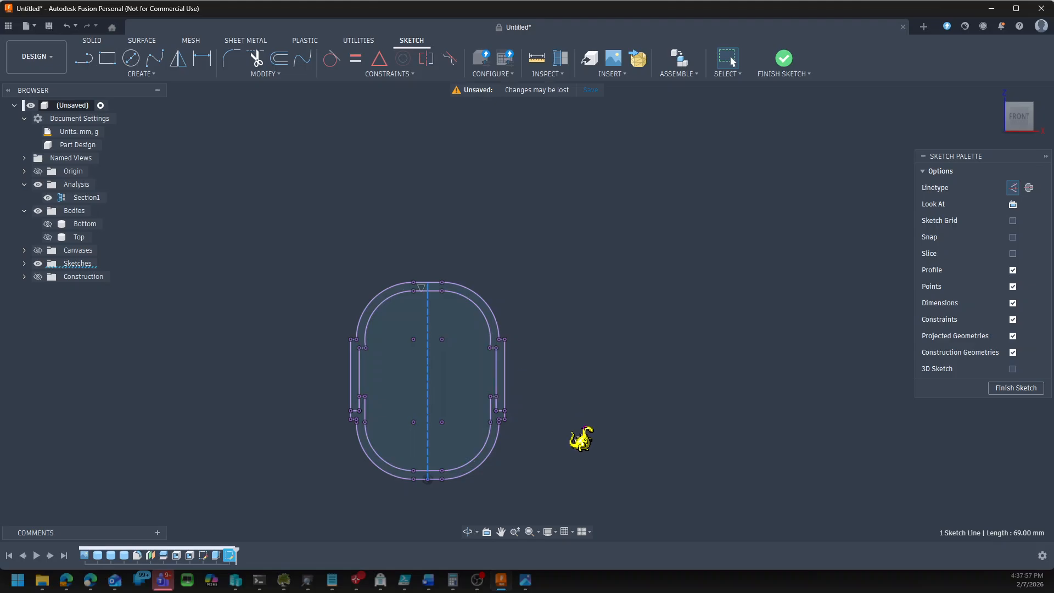
{"action": "scroll", "coordinate": [574, 434], "scroll_direction": "up", "scroll_amount": 10}
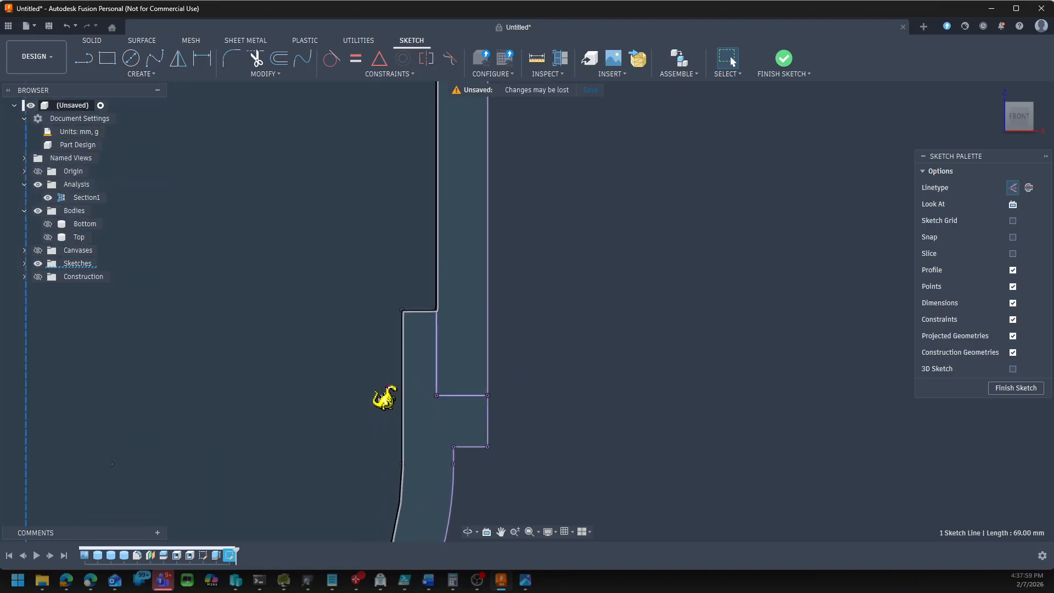
{"action": "scroll", "coordinate": [426, 371], "scroll_direction": "up", "scroll_amount": 3}
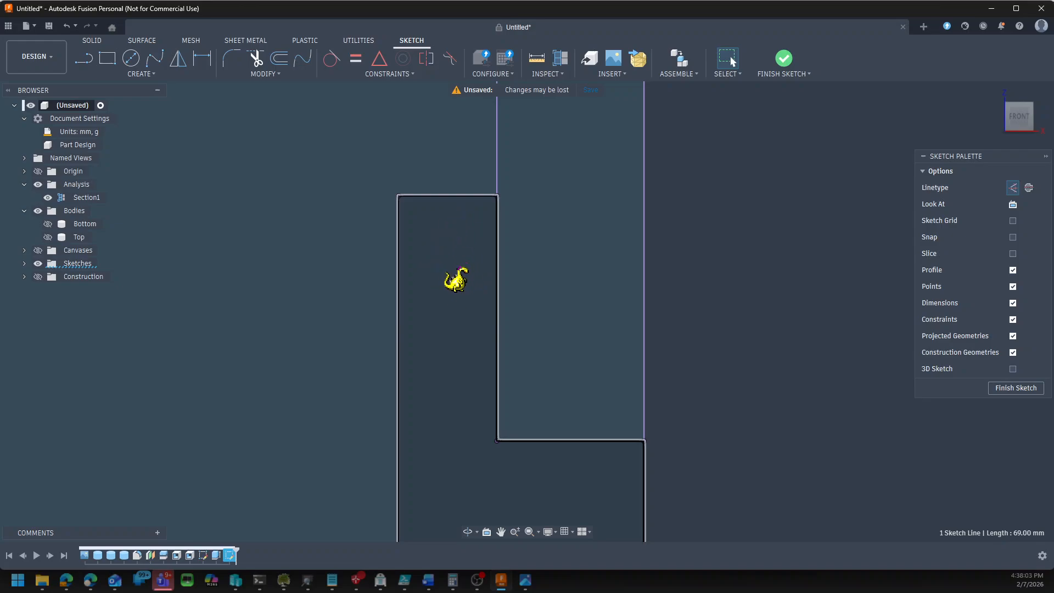
{"action": "key", "text": "l"}
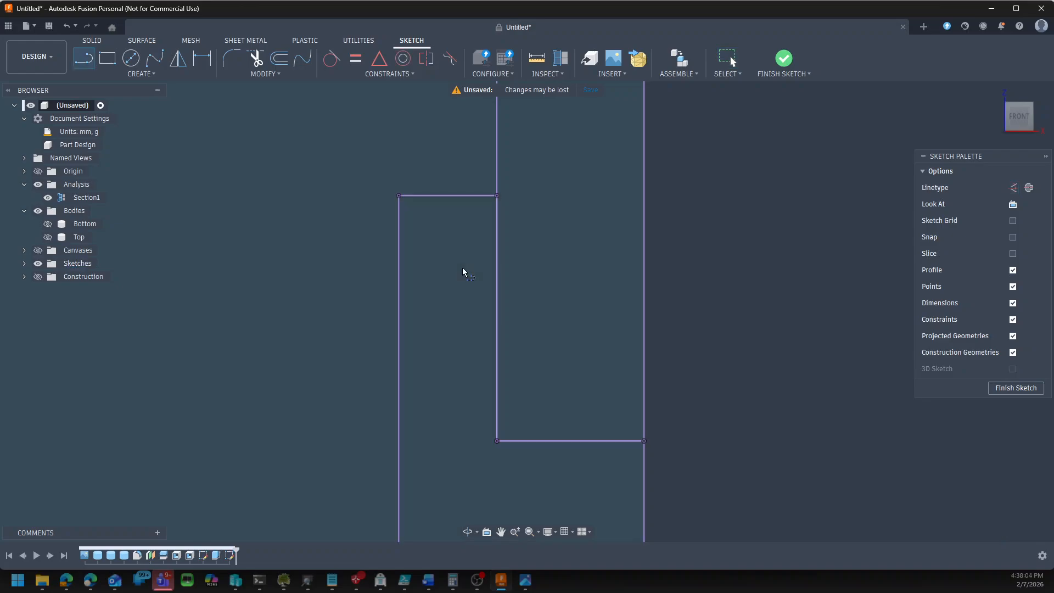
{"action": "left_click", "coordinate": [468, 196]}
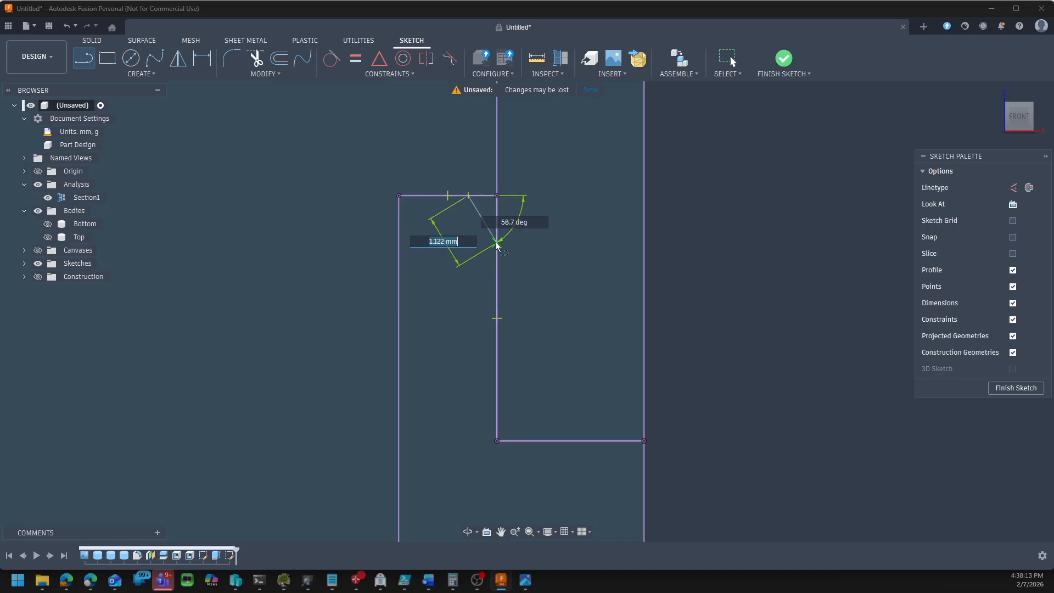
{"action": "key", "text": "Escape"}
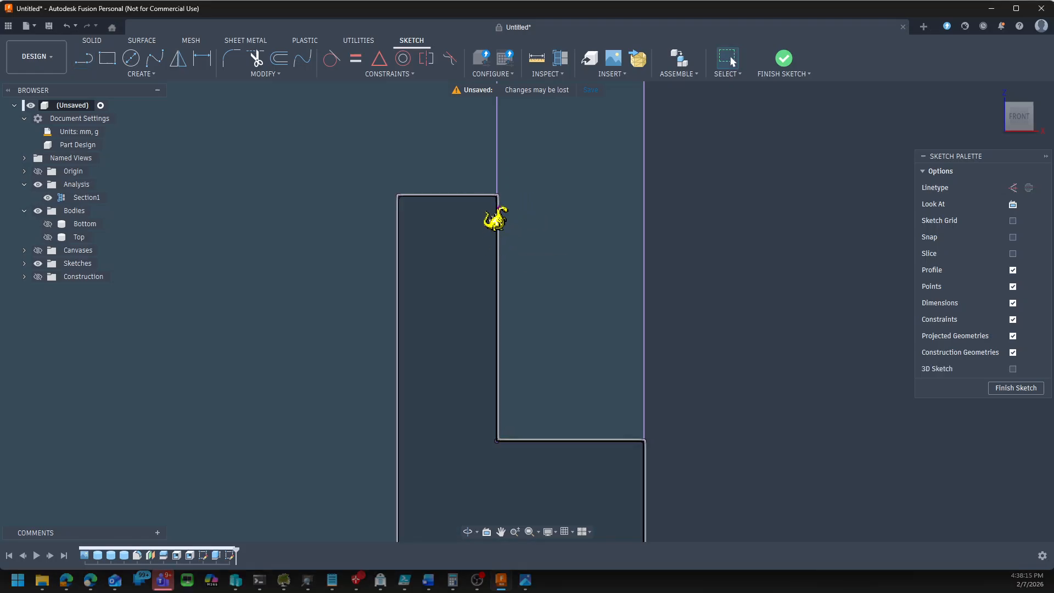
{"action": "key", "text": "l"}
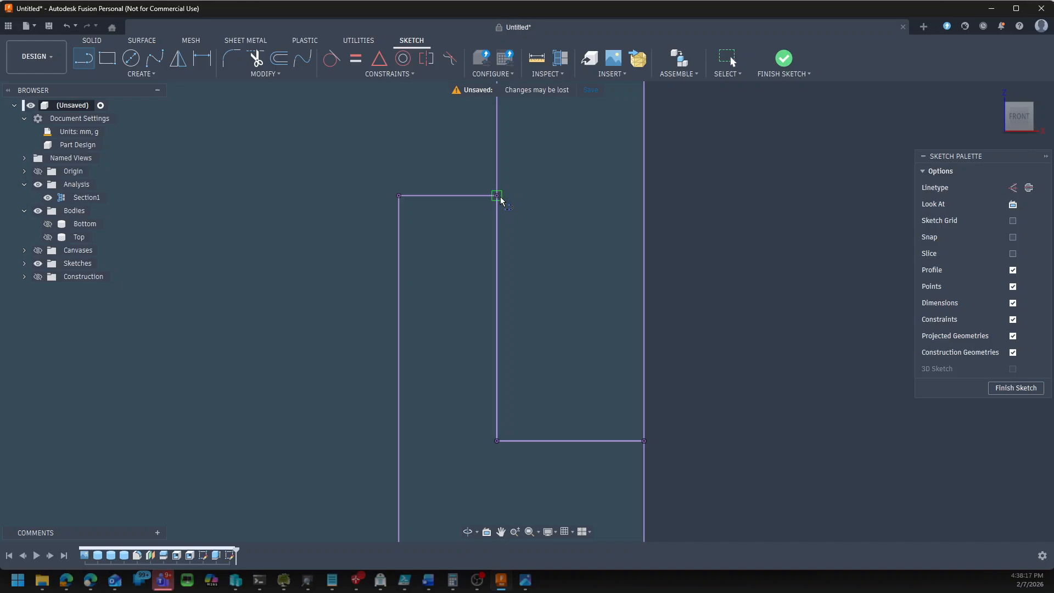
{"action": "key", "text": "Escape"}
Sketch a triangular bump with two lines about 1.13 and 1.02 mm long, from the lip's upper outer corner outward and back to its wall
{"action": "scroll", "coordinate": [516, 209], "scroll_direction": "up", "scroll_amount": 2}
{"action": "scroll", "coordinate": [379, 181], "scroll_direction": "down", "scroll_amount": 1}
{"action": "key", "text": "l"}
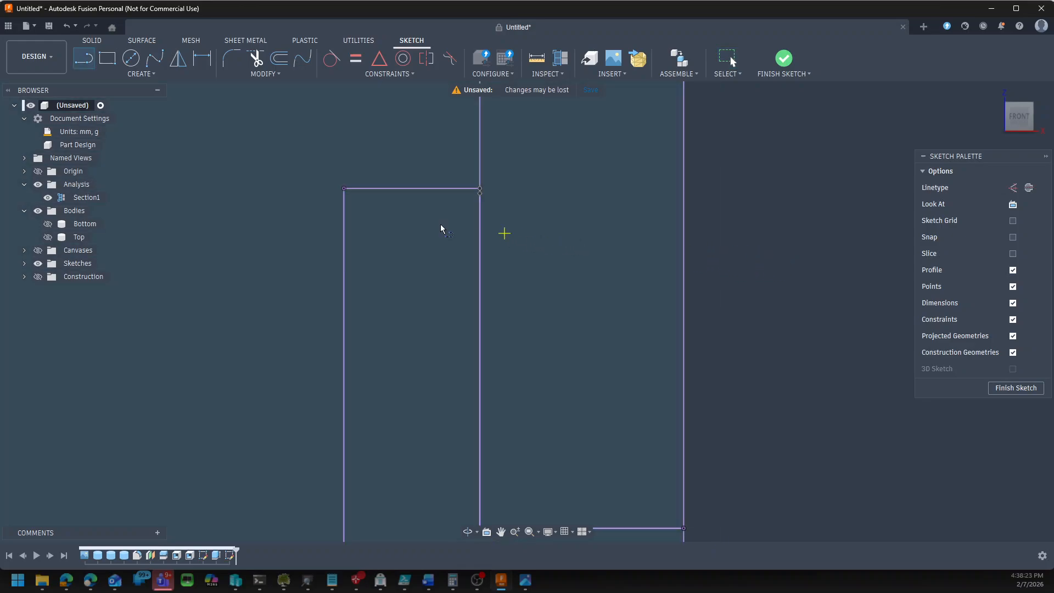
{"action": "left_click", "coordinate": [480, 189]}
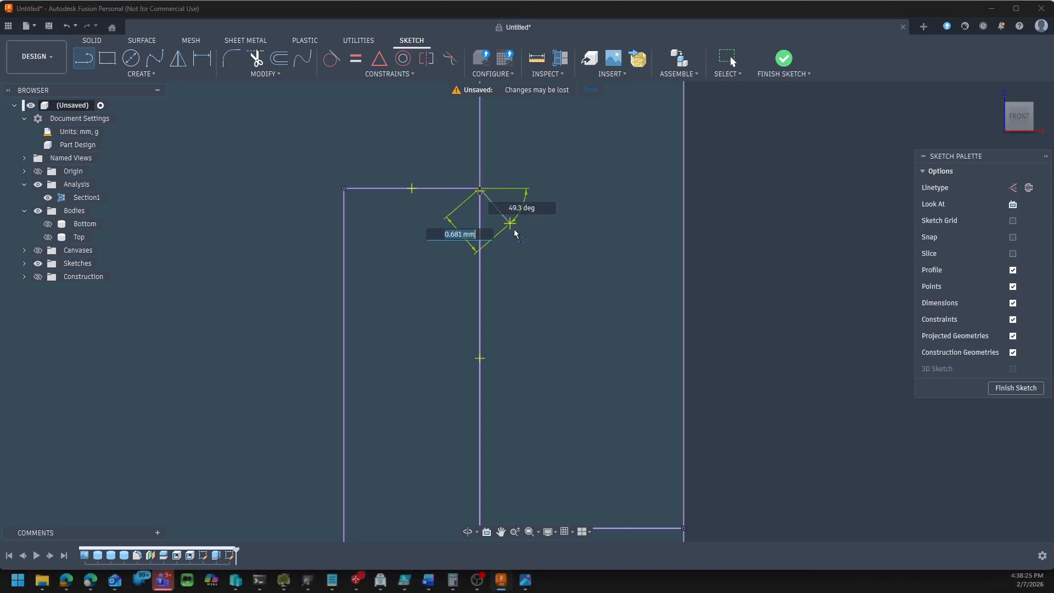
{"action": "left_click", "coordinate": [532, 247]}
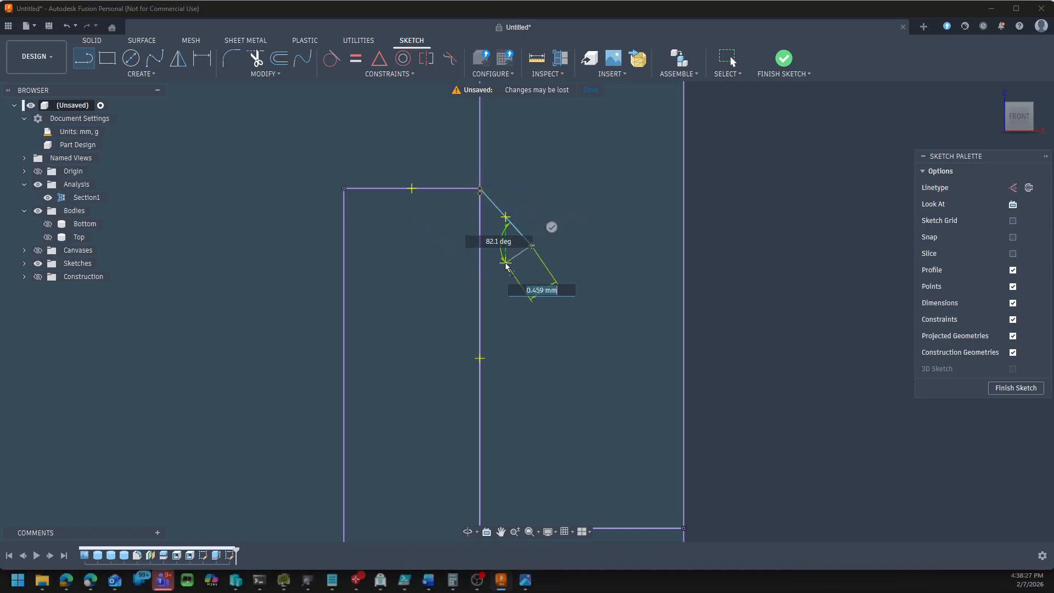
{"action": "left_click", "coordinate": [481, 293]}
{"action": "key", "text": "Escape"}
{"action": "scroll", "coordinate": [600, 297], "scroll_direction": "down", "scroll_amount": 5}
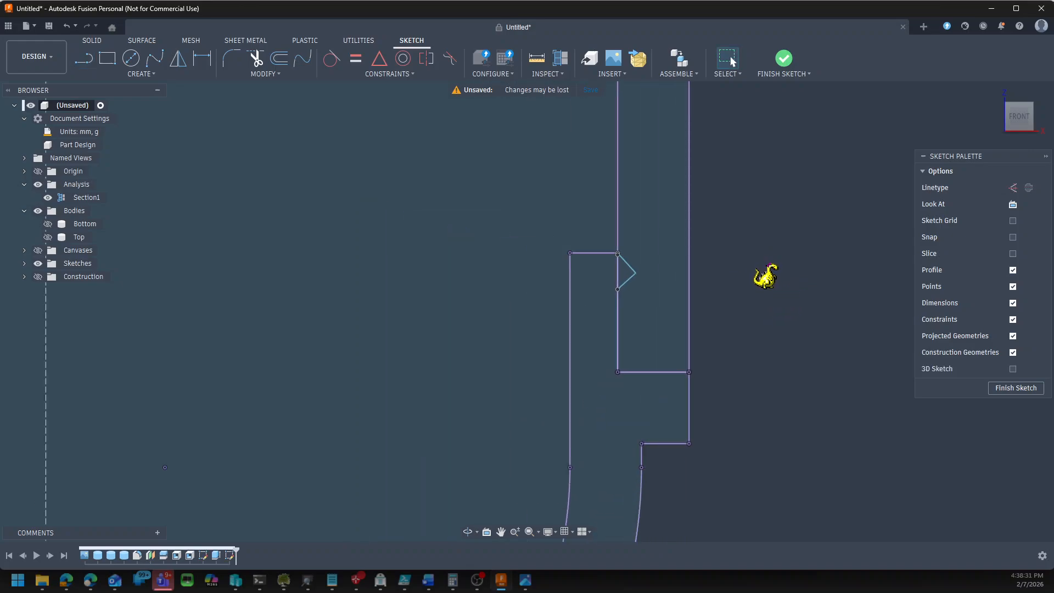
Constrain the two slanted lines of the bump perpendicular to each other
{"action": "scroll", "coordinate": [631, 272], "scroll_direction": "up", "scroll_amount": 4}
{"action": "left_click", "coordinate": [647, 277]}
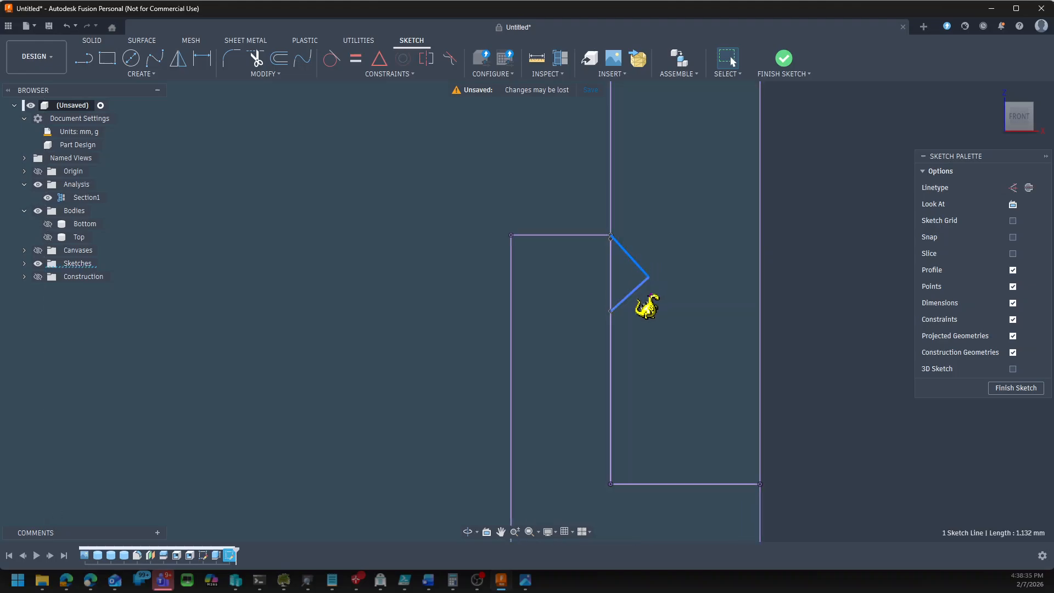
{"action": "left_click", "coordinate": [638, 289], "text": "shift"}
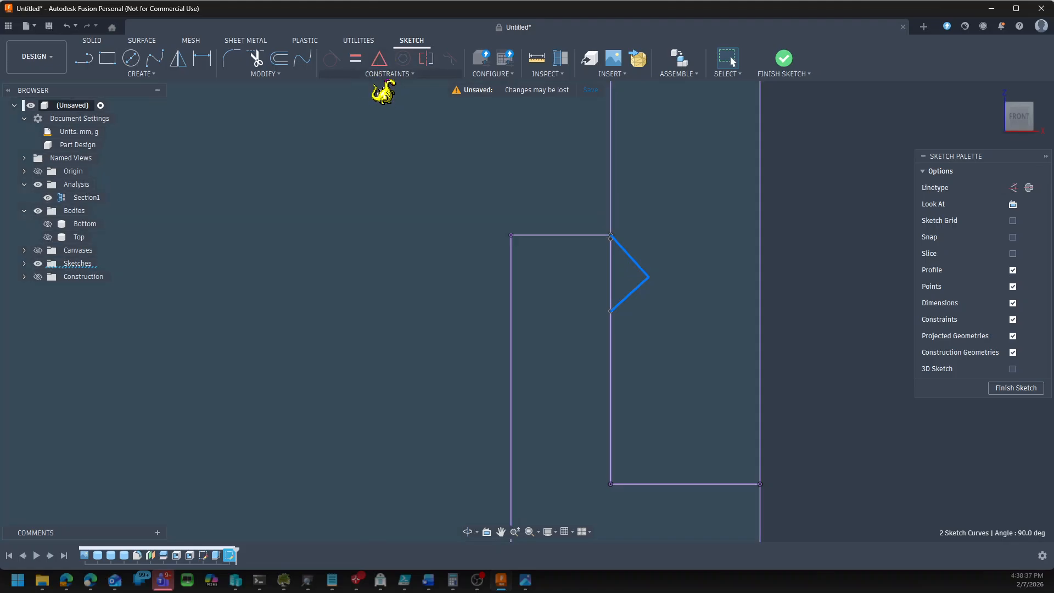
{"action": "left_click", "coordinate": [386, 76]}
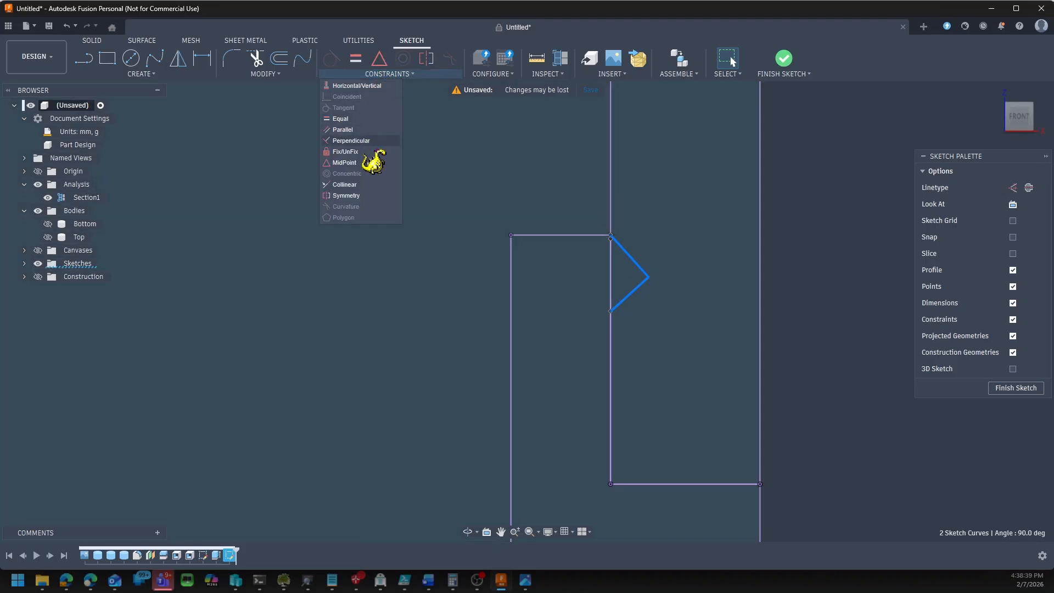
{"action": "left_click", "coordinate": [363, 141]}
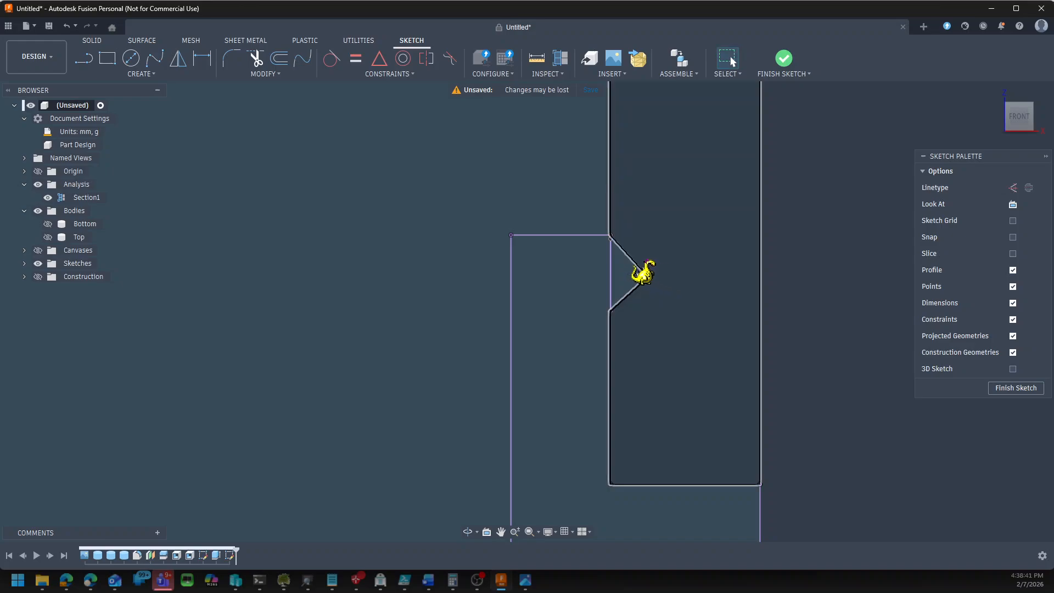
{"action": "key", "text": "d"}
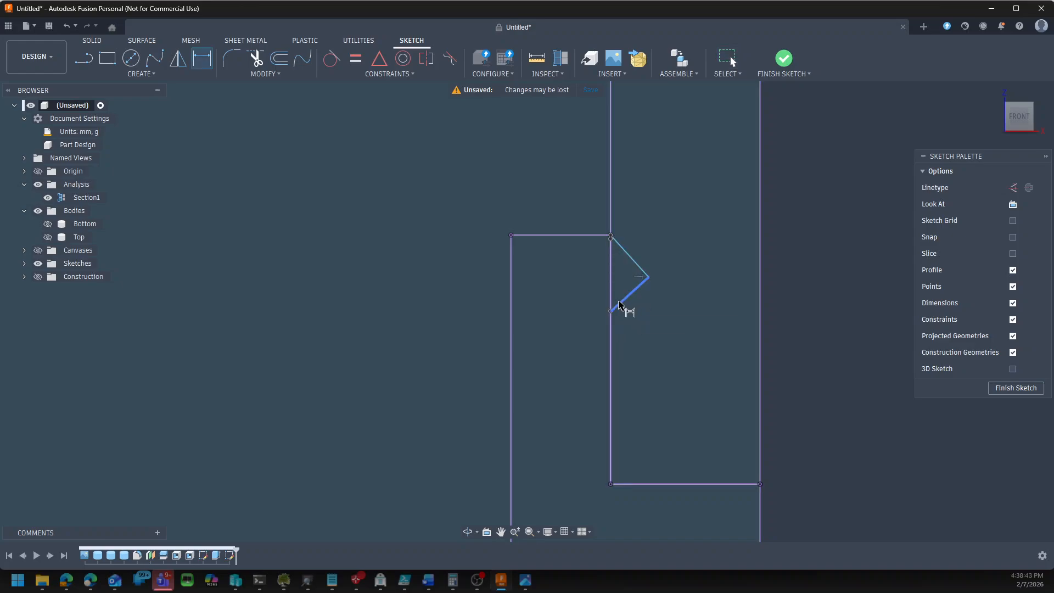
{"action": "left_click", "coordinate": [620, 306]}
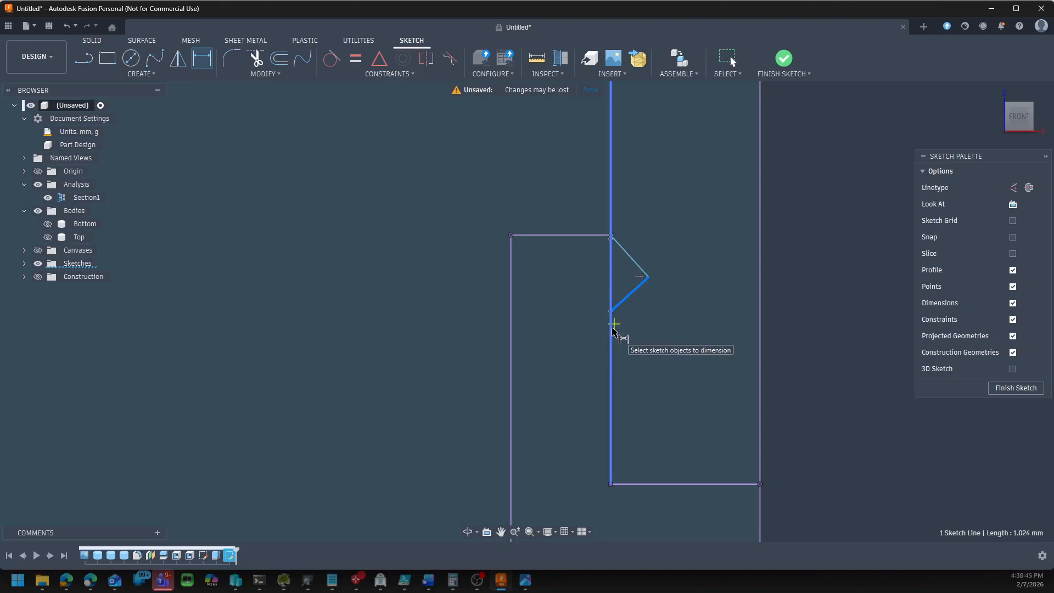
{"action": "key", "text": "Escape"}
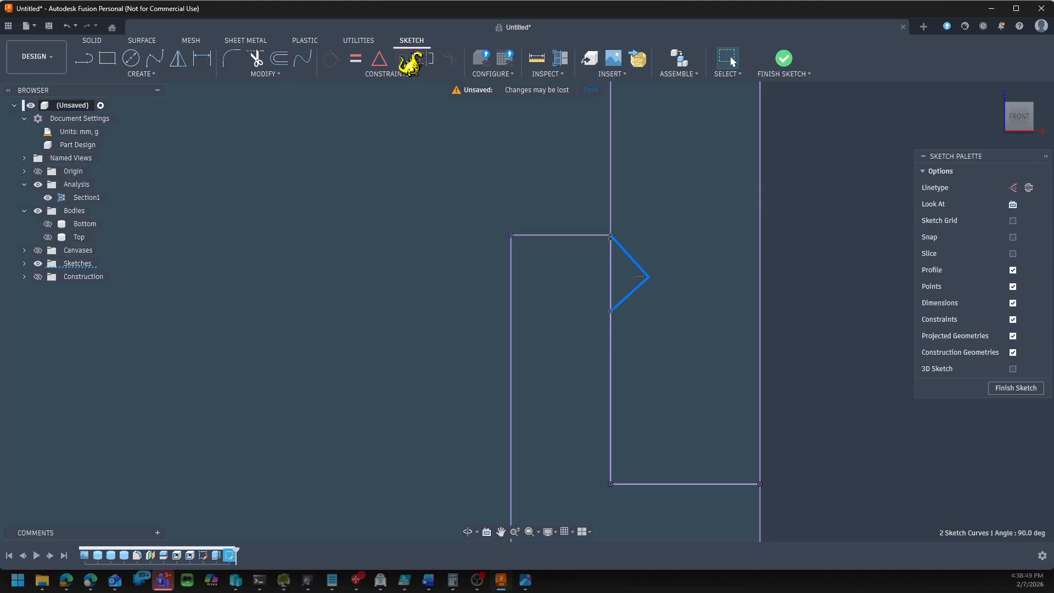
Make the bump's two slanted lines equal in length and move its tip so it protrudes about 0.34 mm
{"action": "left_click", "coordinate": [356, 61]}
{"action": "key", "text": "Escape"}
{"action": "scroll", "coordinate": [616, 235], "scroll_direction": "up", "scroll_amount": 10}
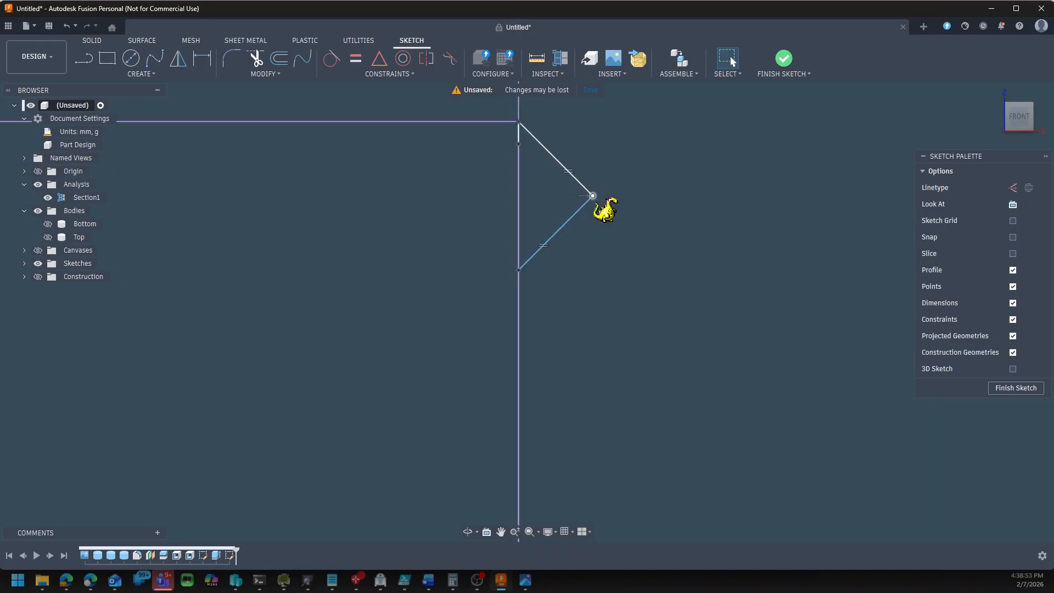
{"action": "mouse_move", "coordinate": [592, 196]}
{"action": "left_mouse_down"}
{"action": "mouse_move", "coordinate": [618, 231]}
{"action": "mouse_move", "coordinate": [537, 184]}
{"action": "mouse_move", "coordinate": [607, 236]}
{"action": "left_mouse_up"}
{"action": "scroll", "coordinate": [680, 272], "scroll_direction": "down", "scroll_amount": 4}
{"action": "scroll", "coordinate": [282, 129], "scroll_direction": "down", "scroll_amount": 2}
{"action": "scroll", "coordinate": [403, 296], "scroll_direction": "down", "scroll_amount": 3}
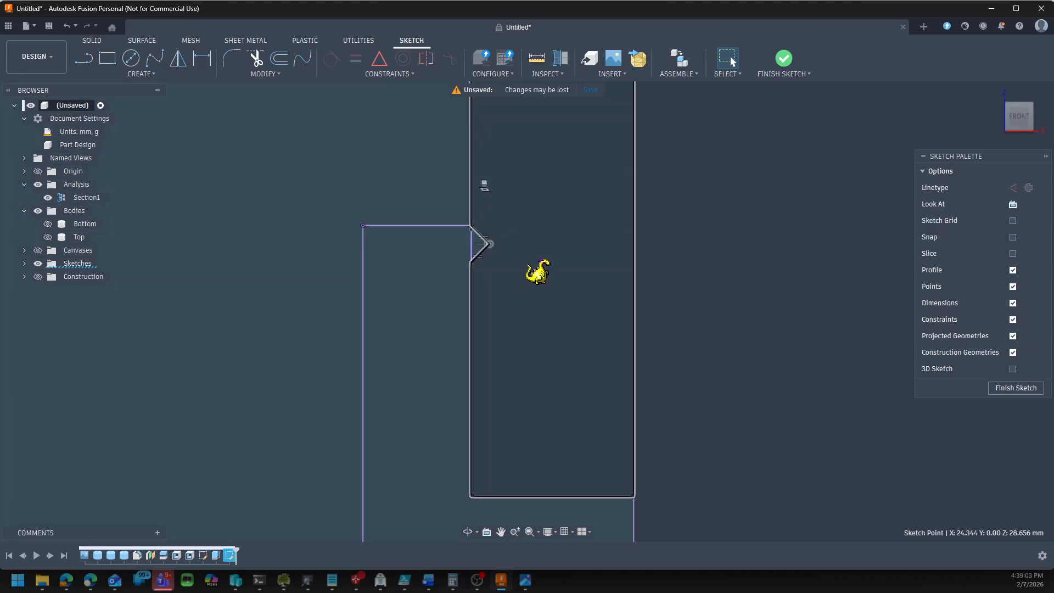
Dimension the horizontal protrusion of the bump's tip from the lip wall as 1 mm and finish the sketch
{"action": "scroll", "coordinate": [510, 247], "scroll_direction": "up", "scroll_amount": 2}
{"action": "key", "text": "d"}
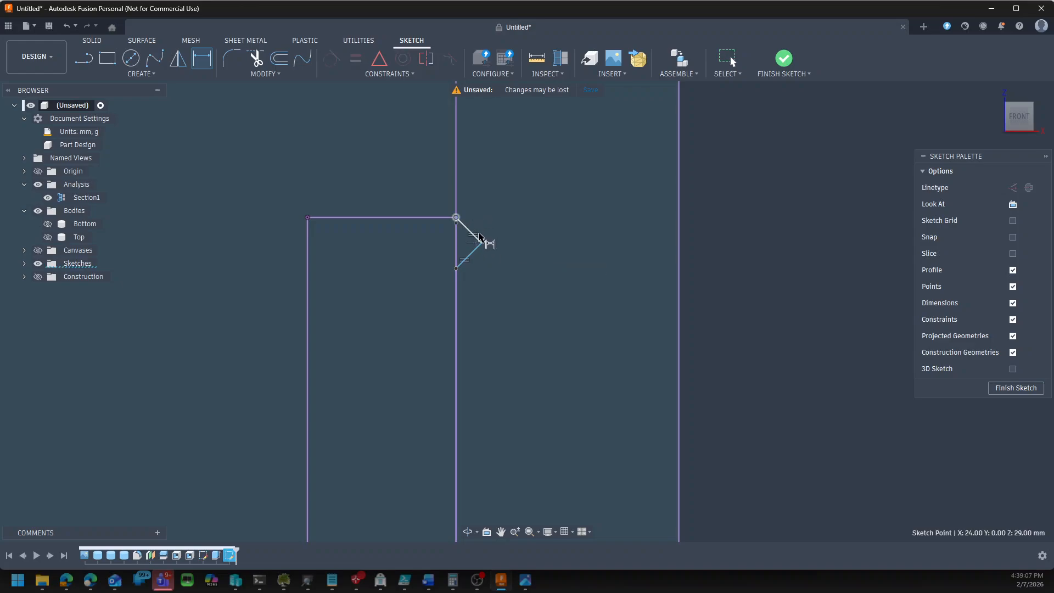
{"action": "left_click", "coordinate": [482, 244]}
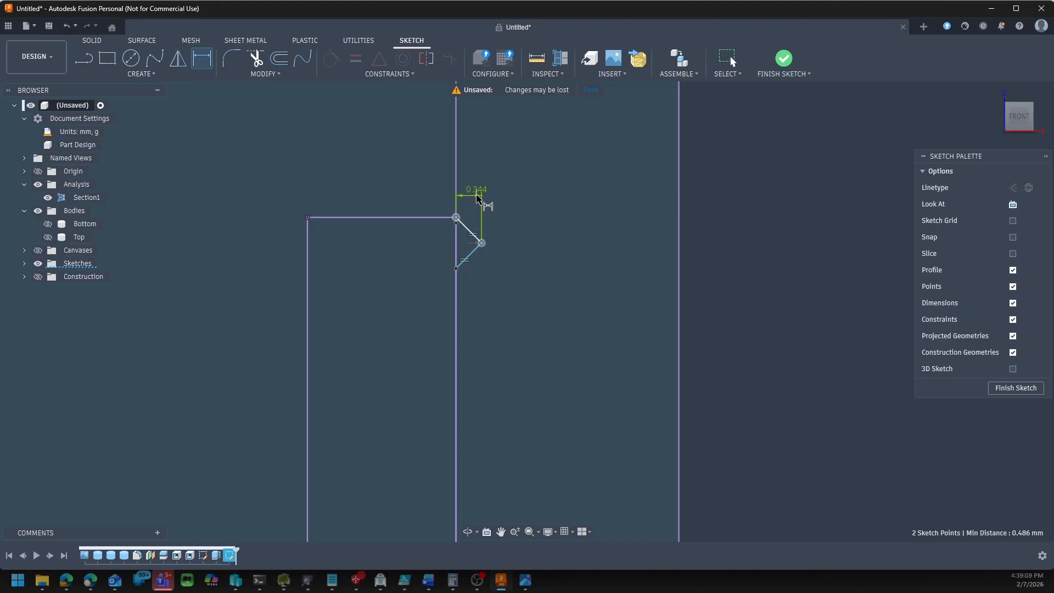
{"action": "left_click", "coordinate": [477, 199]}
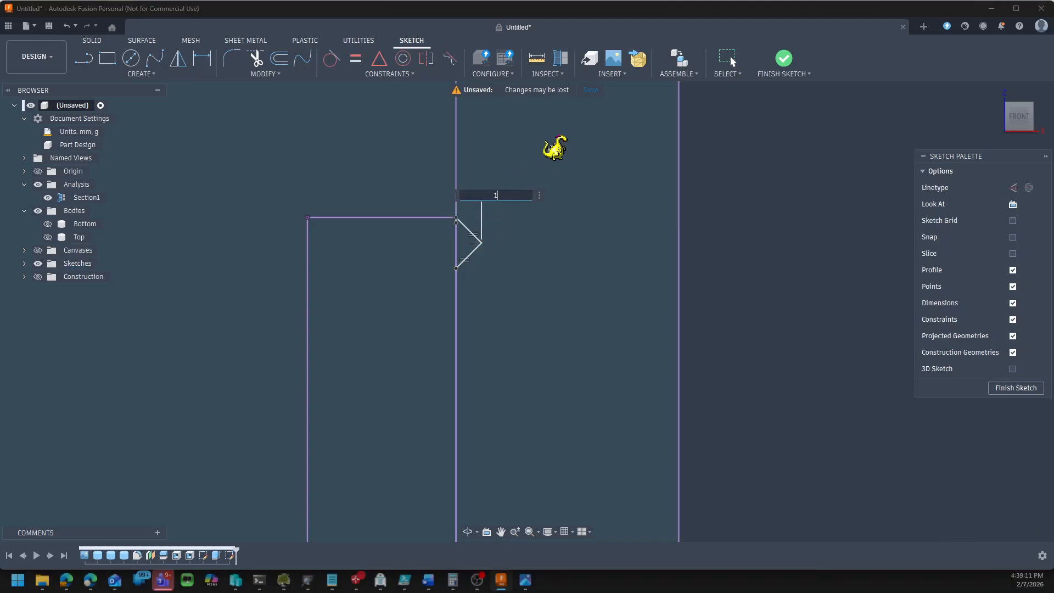
{"action": "key", "text": "Return"}
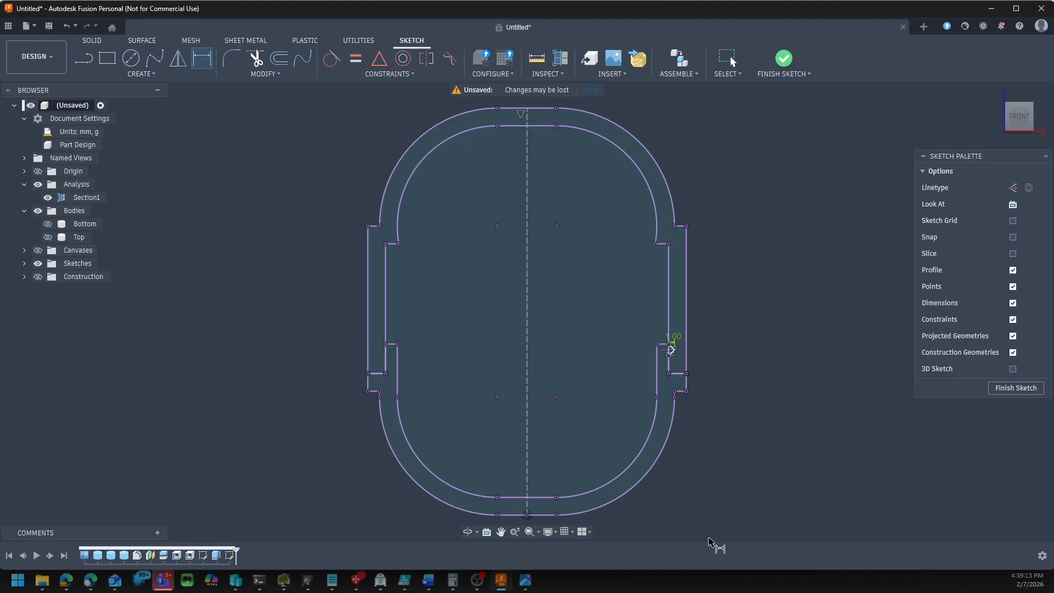
{"action": "scroll", "coordinate": [725, 404], "scroll_direction": "up", "scroll_amount": 4}
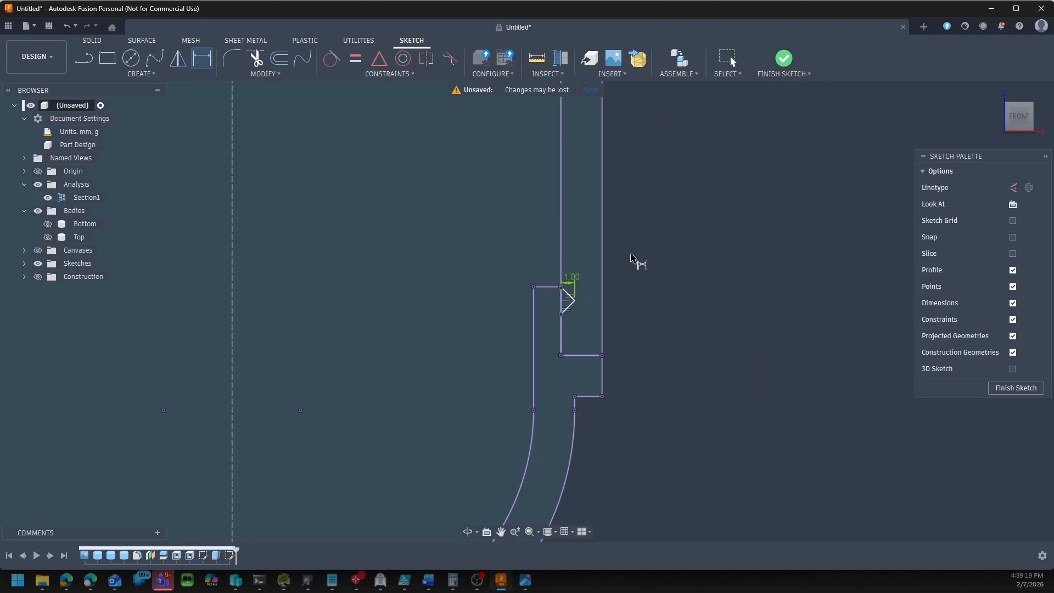
{"action": "scroll", "coordinate": [647, 258], "scroll_direction": "up", "scroll_amount": 3}
{"action": "key", "text": "Escape"}
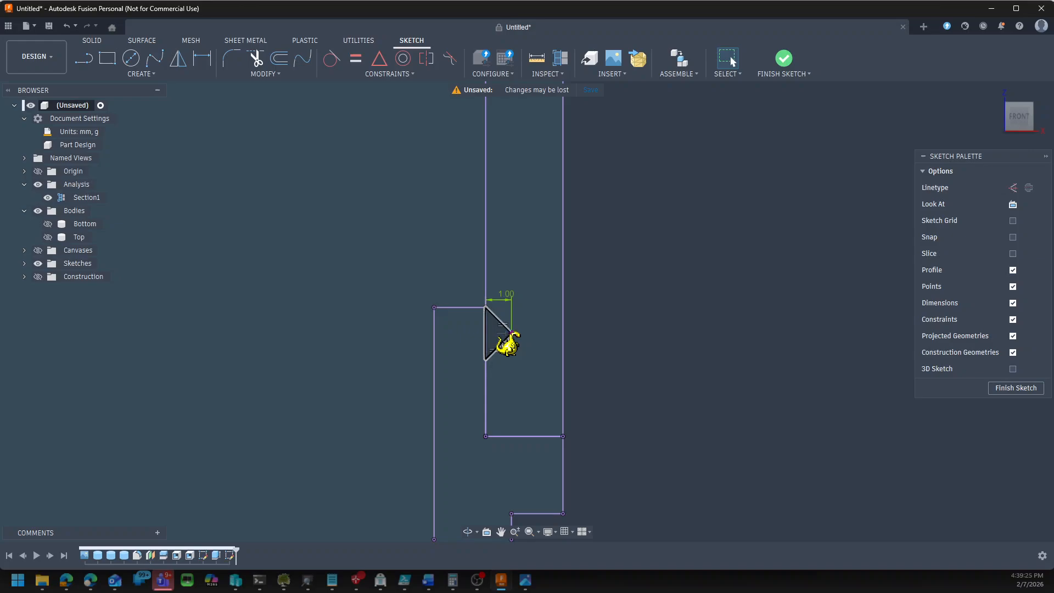
{"action": "left_click", "coordinate": [785, 60]}
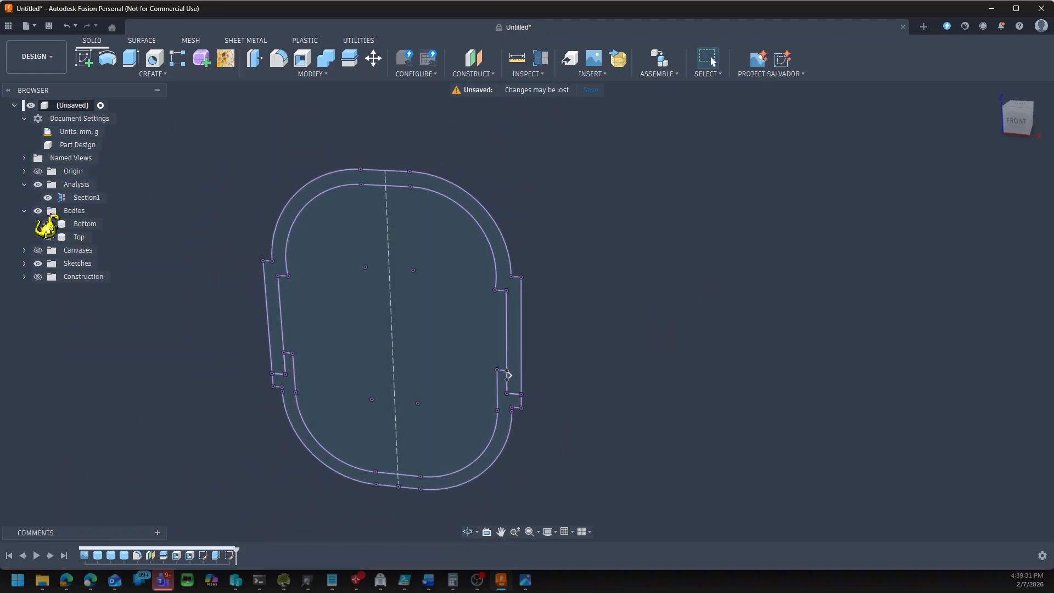
Show the Bottom body and revolve the triangular profile 360 degrees around the vertical construction line, joined to it, with section view and sketches hidden
{"action": "left_click", "coordinate": [47, 223]}
{"action": "scroll", "coordinate": [561, 398], "scroll_direction": "up", "scroll_amount": 6}
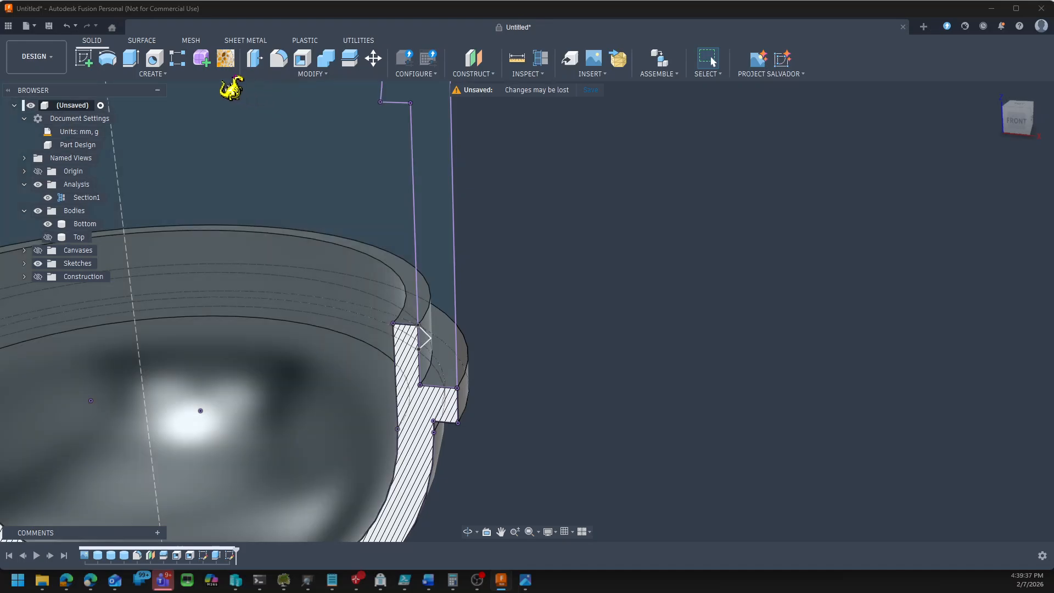
{"action": "left_click", "coordinate": [107, 57]}
{"action": "scroll", "coordinate": [325, 301], "scroll_direction": "up", "scroll_amount": 2}
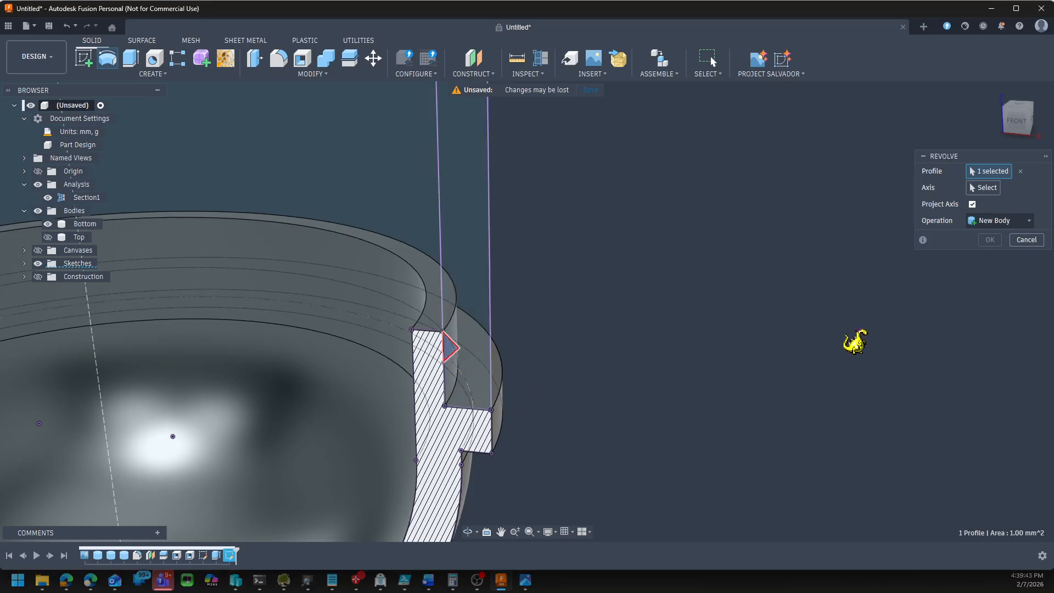
{"action": "left_click", "coordinate": [982, 188]}
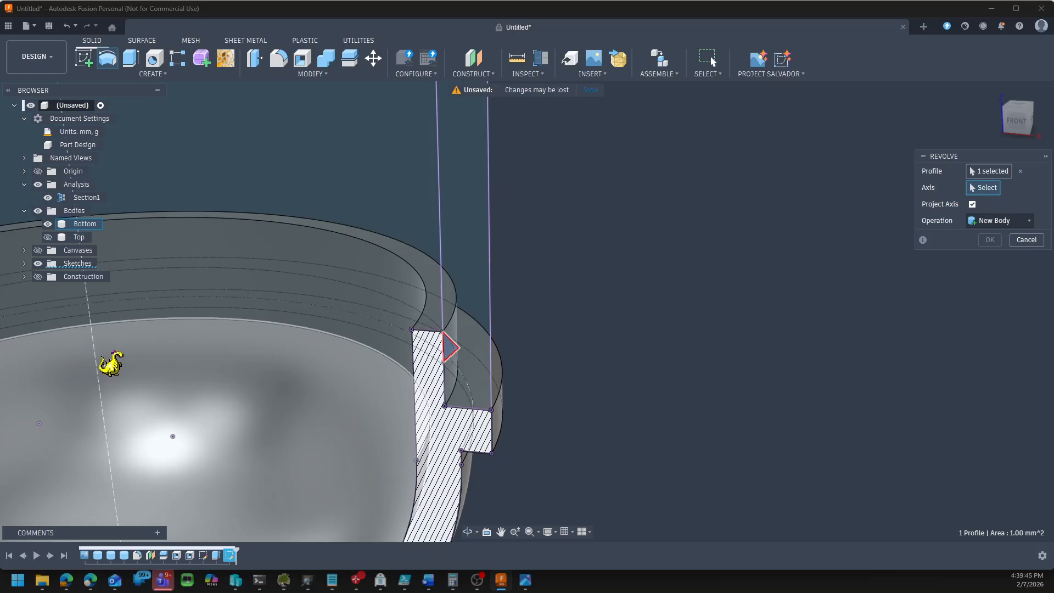
{"action": "left_click", "coordinate": [105, 359]}
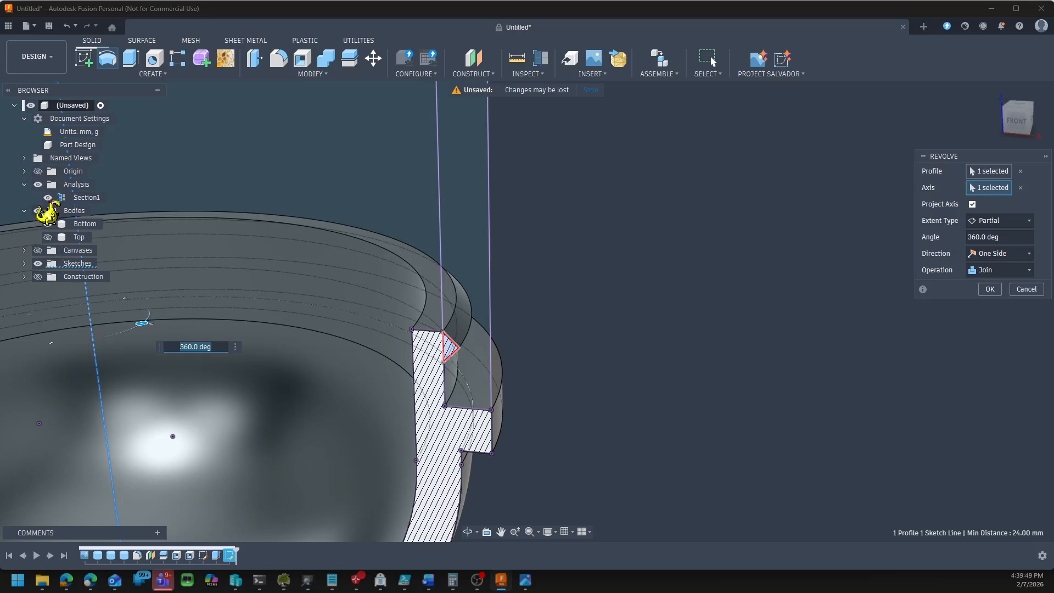
{"action": "left_click", "coordinate": [48, 197]}
{"action": "scroll", "coordinate": [706, 429], "scroll_direction": "down", "scroll_amount": 3}
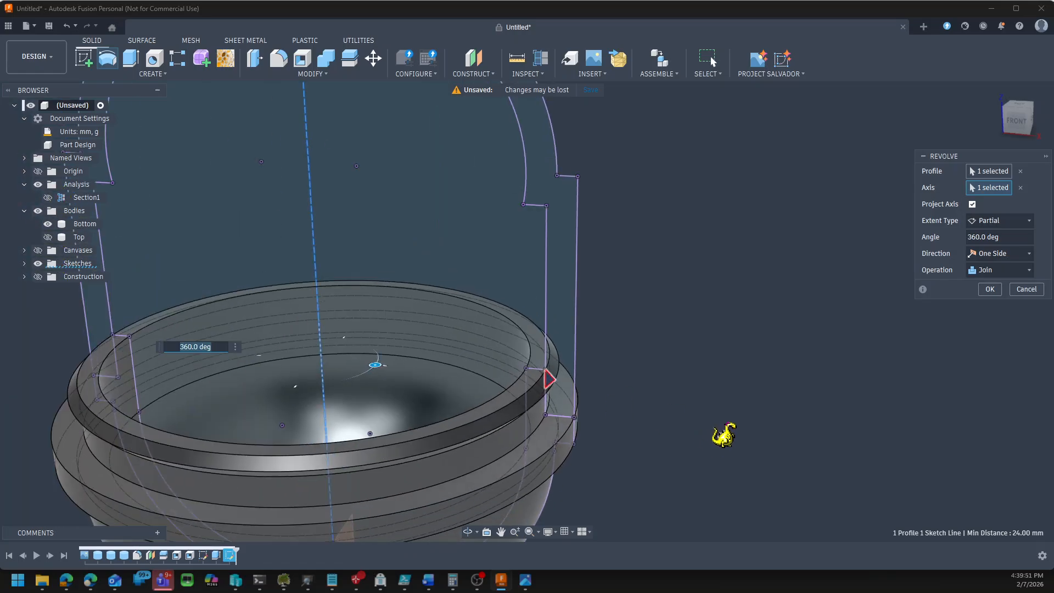
{"action": "middle_click_drag", "start_coordinate": [711, 422], "coordinate": [710, 397], "text": "shift"}
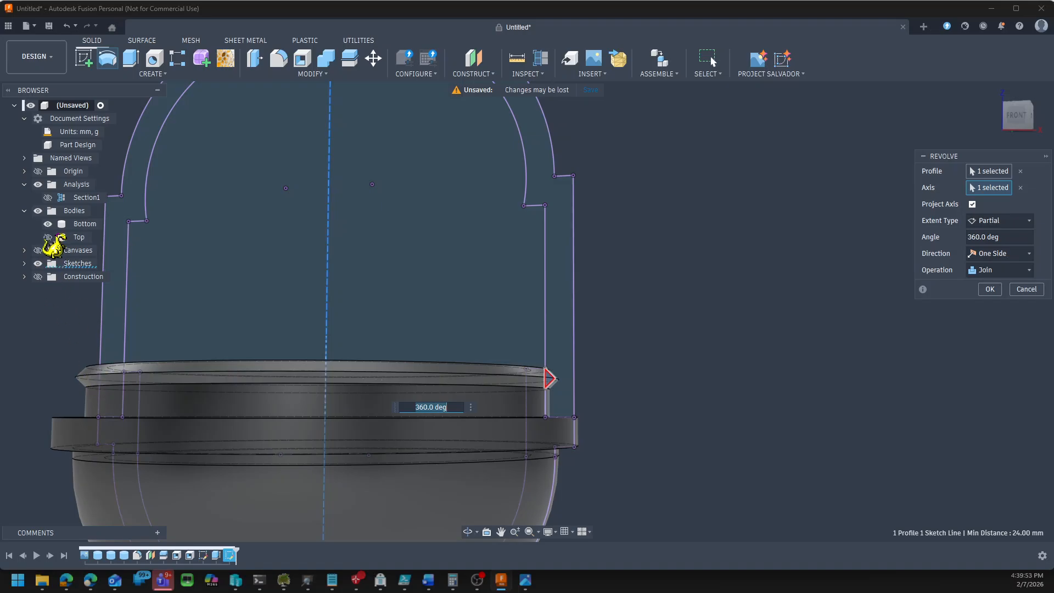
{"action": "left_click", "coordinate": [38, 263]}
{"action": "mouse_move", "coordinate": [738, 446]}
{"action": "middle_mouse_down", "text": "shift"}
{"action": "mouse_move", "coordinate": [695, 421]}
{"action": "mouse_move", "coordinate": [719, 420]}
{"action": "middle_mouse_up", "text": "shift"}
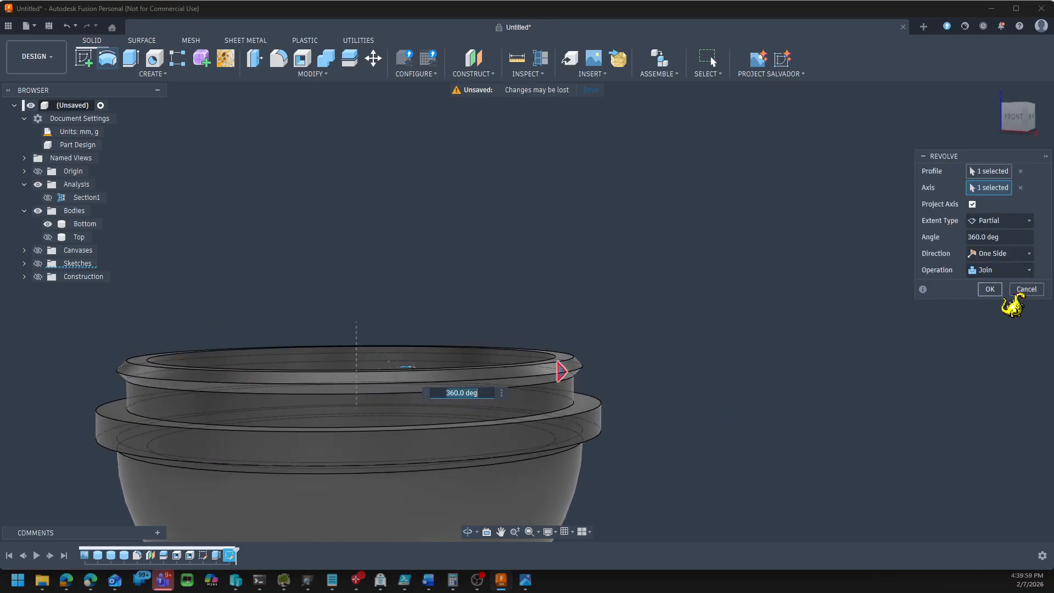
{"action": "left_click", "coordinate": [992, 290]}
Show the Top body and the section analysis to inspect where the bump overlaps the Top wall
{"action": "middle_click_drag", "start_coordinate": [825, 331], "coordinate": [822, 324], "text": "shift"}
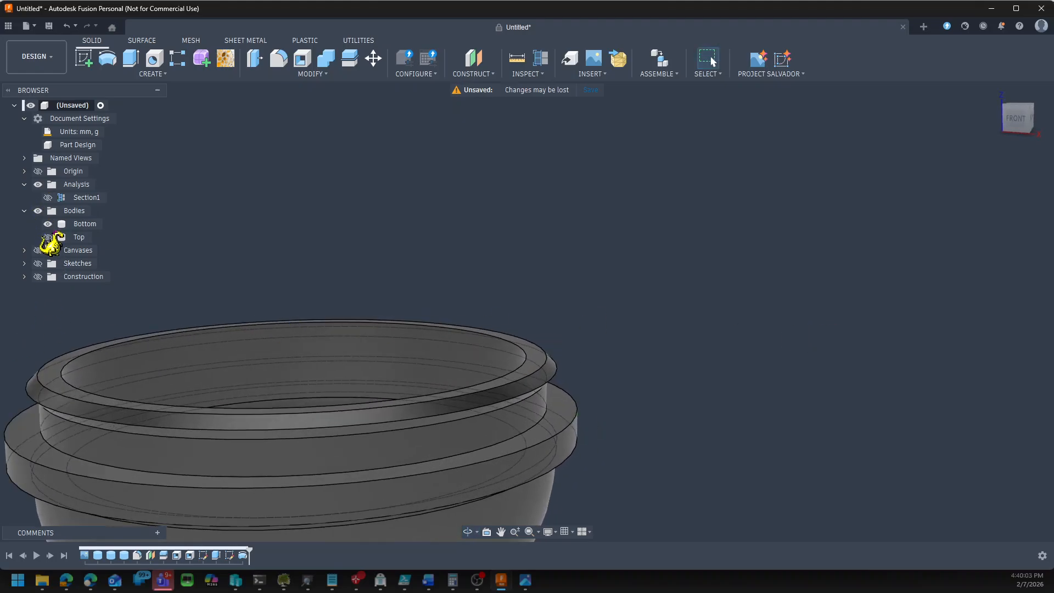
{"action": "left_click", "coordinate": [62, 238]}
{"action": "left_click", "coordinate": [48, 237]}
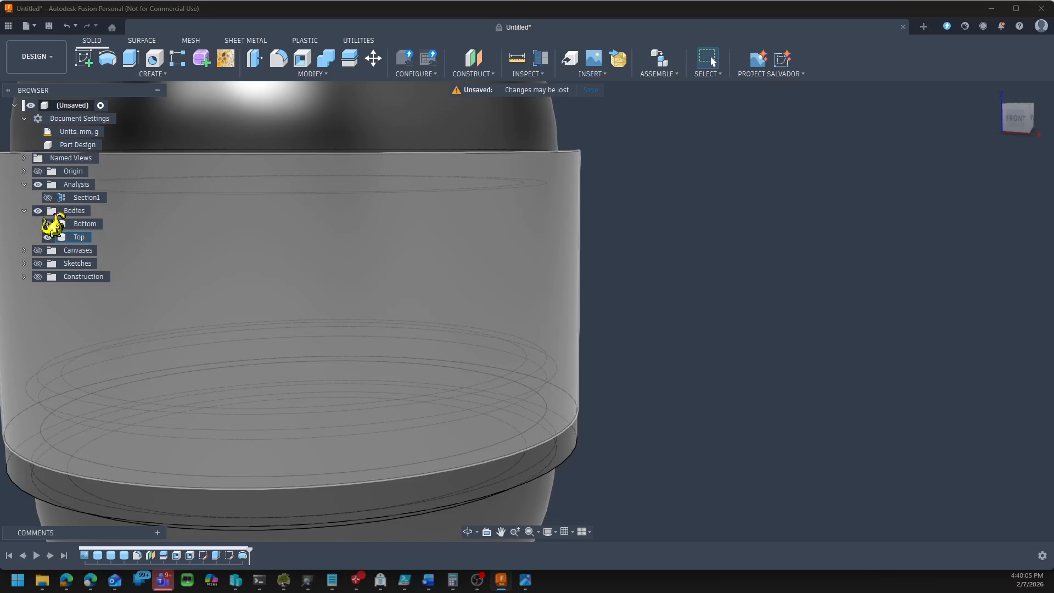
{"action": "left_click", "coordinate": [47, 198]}
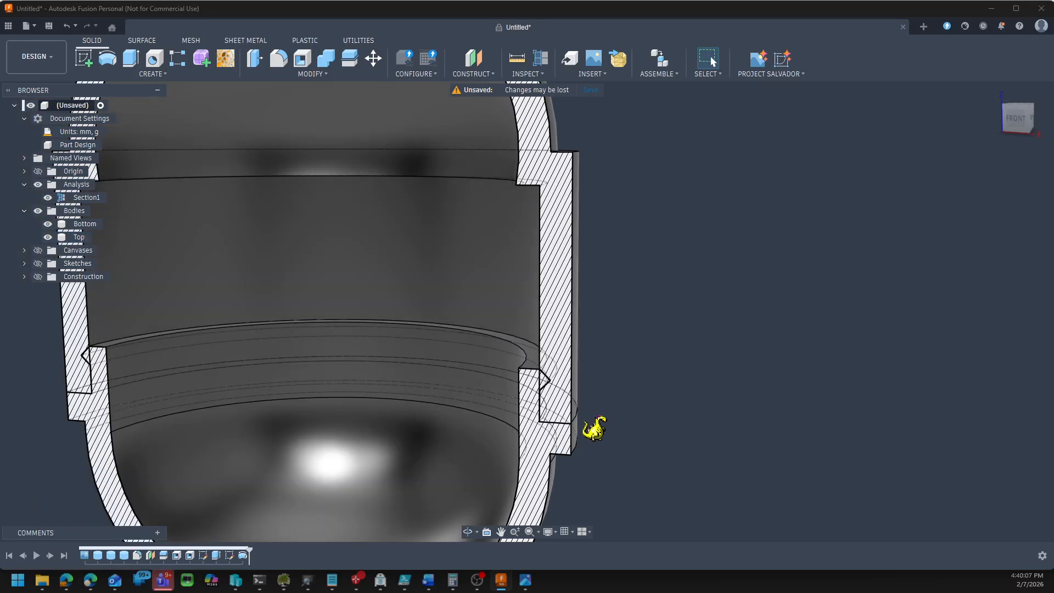
{"action": "scroll", "coordinate": [549, 401], "scroll_direction": "up", "scroll_amount": 5}
{"action": "scroll", "coordinate": [501, 383], "scroll_direction": "up", "scroll_amount": 3}
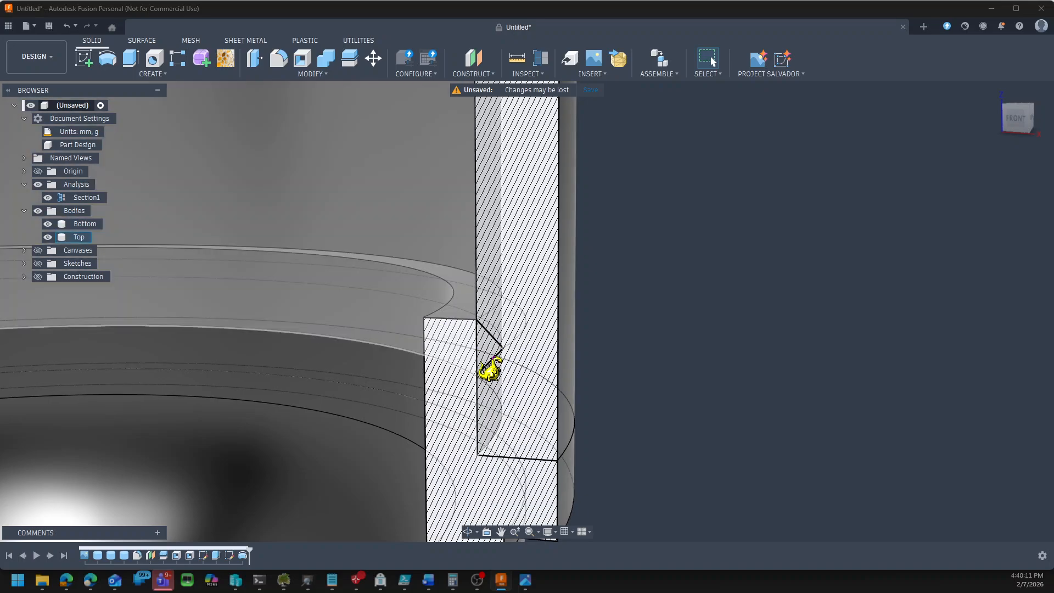
{"action": "scroll", "coordinate": [501, 362], "scroll_direction": "down", "scroll_amount": 3}
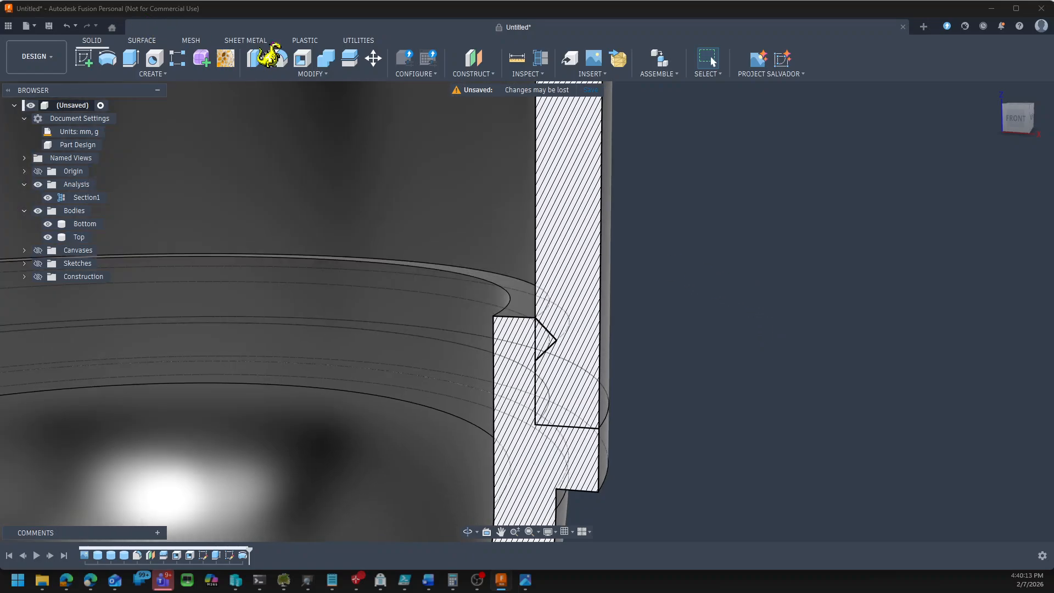
Cut the Bottom body out of the Top body with Combine, keeping the tool body
{"action": "left_click", "coordinate": [340, 77]}
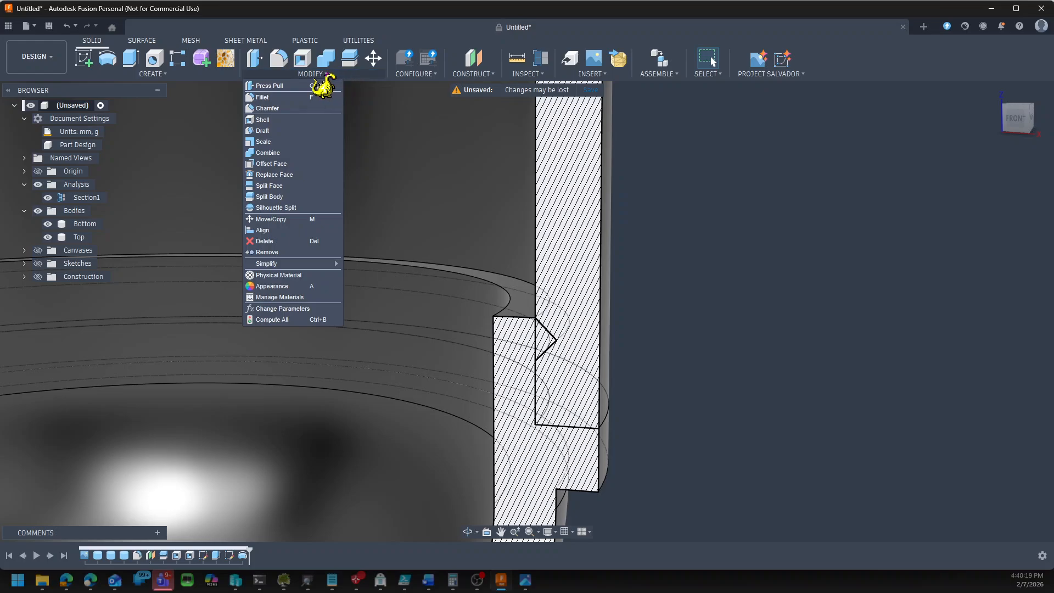
{"action": "left_click", "coordinate": [268, 153]}
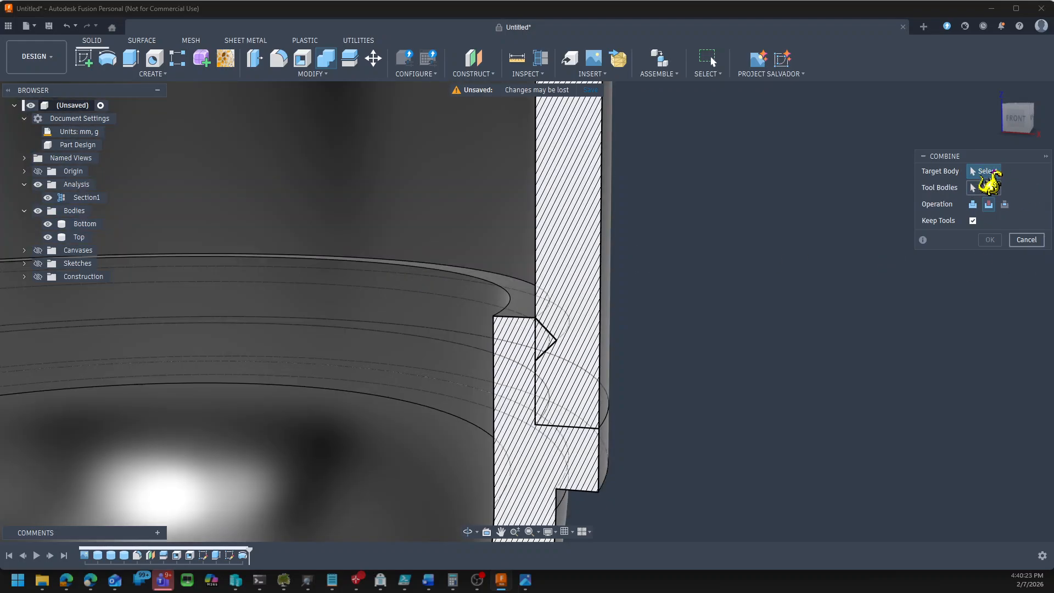
{"action": "left_click", "coordinate": [607, 220]}
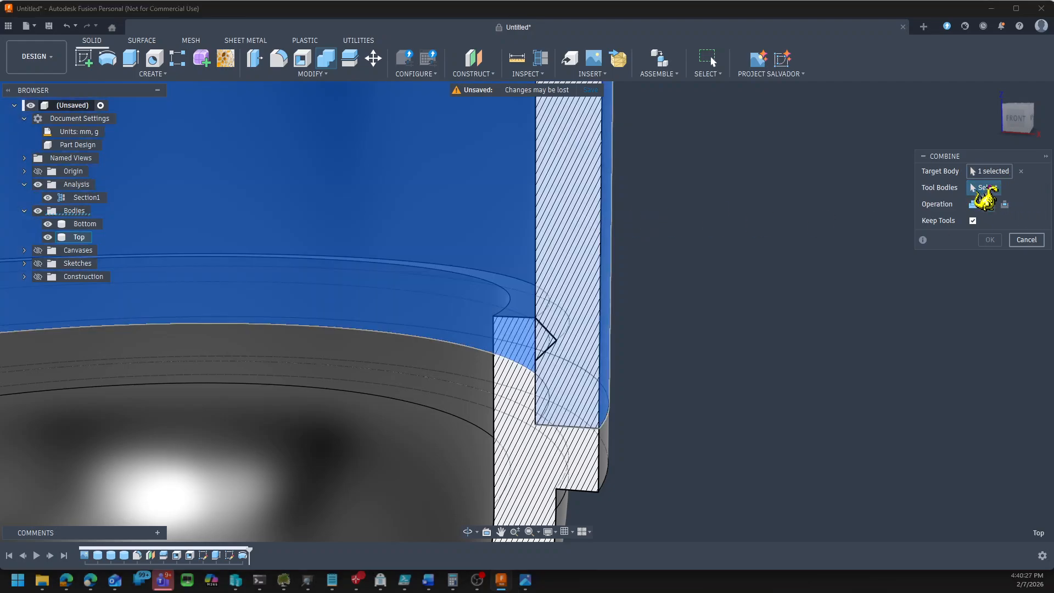
{"action": "left_click", "coordinate": [519, 470]}
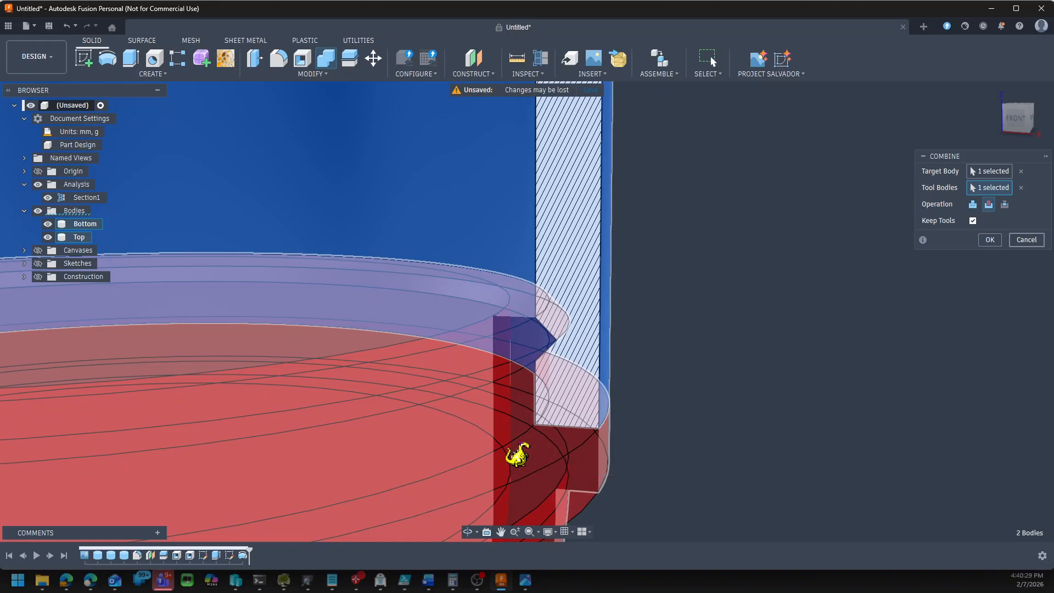
{"action": "middle_click_drag", "start_coordinate": [712, 431], "coordinate": [788, 427], "text": "shift"}
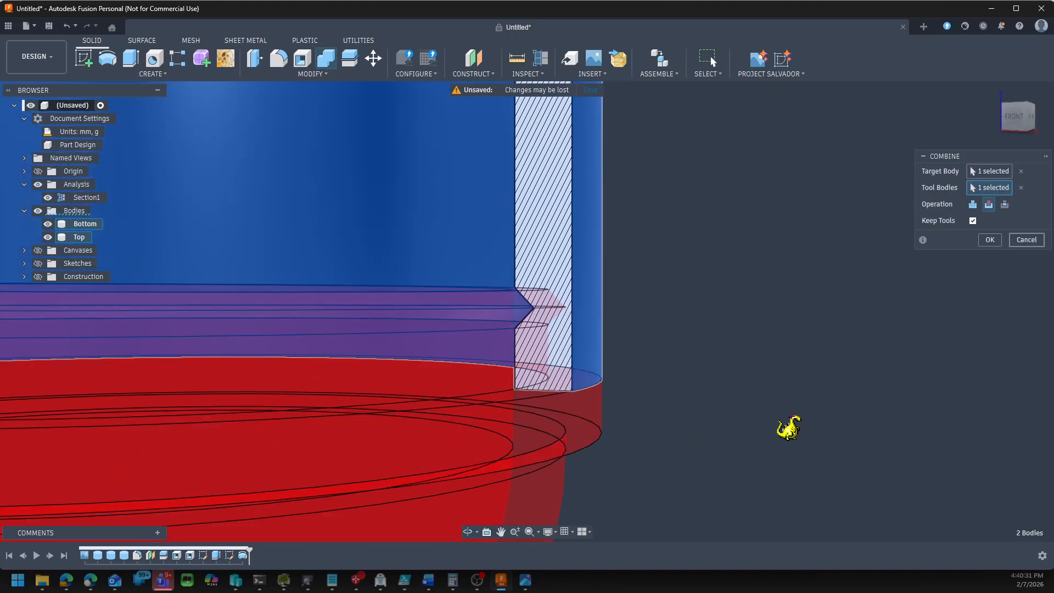
{"action": "left_click", "coordinate": [988, 205]}
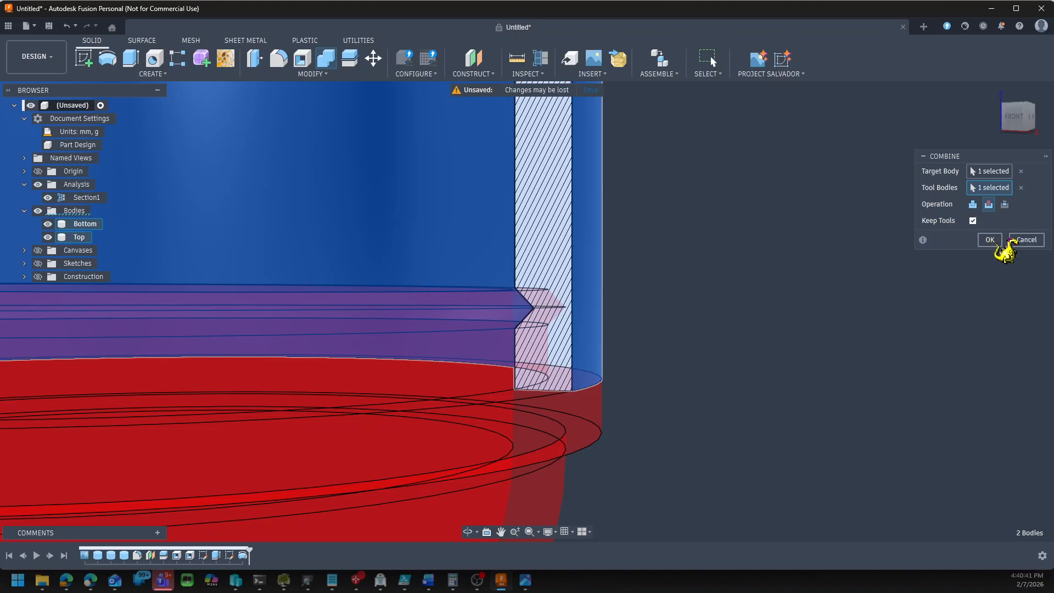
{"action": "left_click", "coordinate": [994, 241]}
Hide the Bottom body, examine the groove around the Top body's inner wall on both sides, and show Bottom again
{"action": "middle_click_drag", "start_coordinate": [765, 359], "coordinate": [799, 336], "text": "shift"}
{"action": "left_click", "coordinate": [48, 224]}
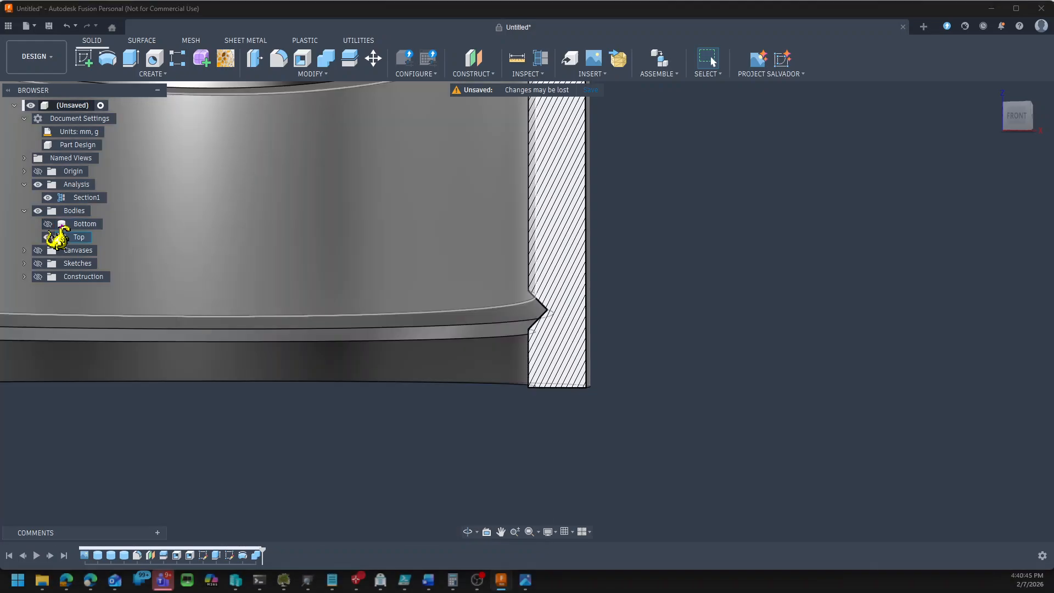
{"action": "middle_click_drag", "start_coordinate": [696, 379], "coordinate": [642, 384], "text": "shift"}
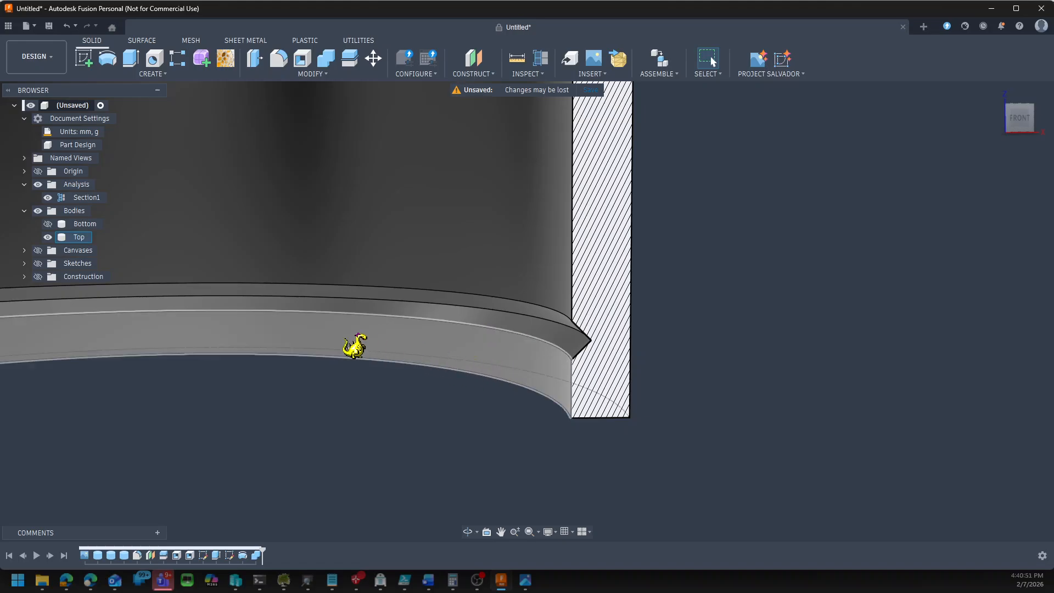
{"action": "scroll", "coordinate": [789, 371], "scroll_direction": "down", "scroll_amount": 5}
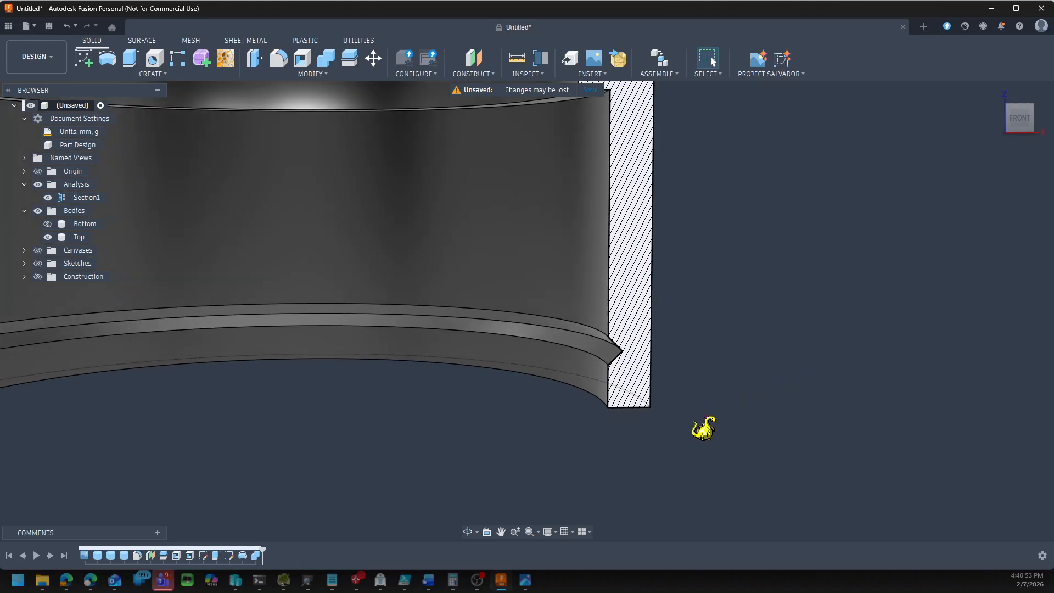
{"action": "scroll", "coordinate": [824, 430], "scroll_direction": "down", "scroll_amount": 5}
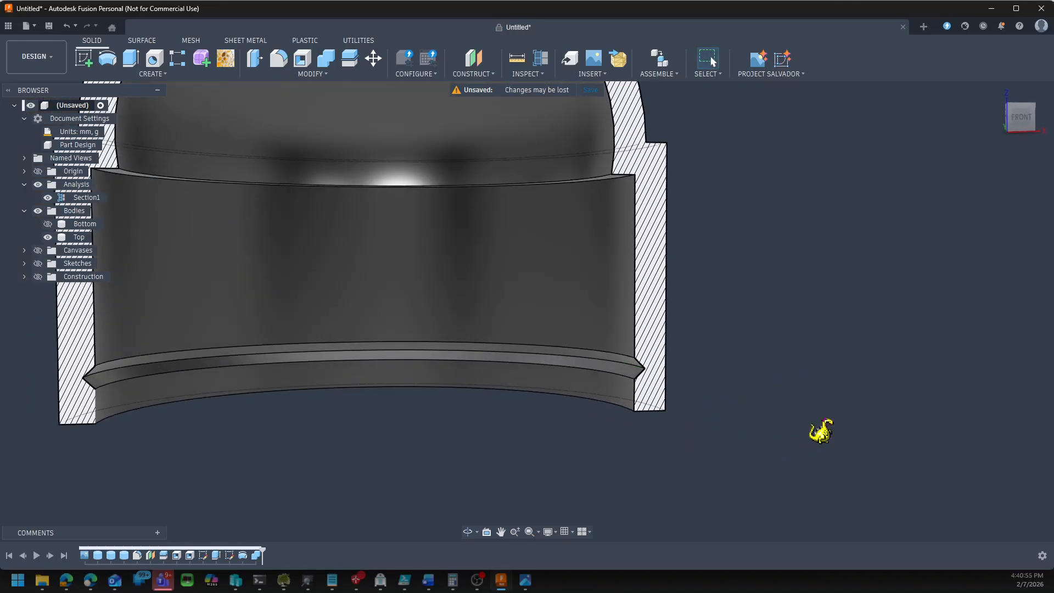
{"action": "scroll", "coordinate": [458, 446], "scroll_direction": "up", "scroll_amount": 3}
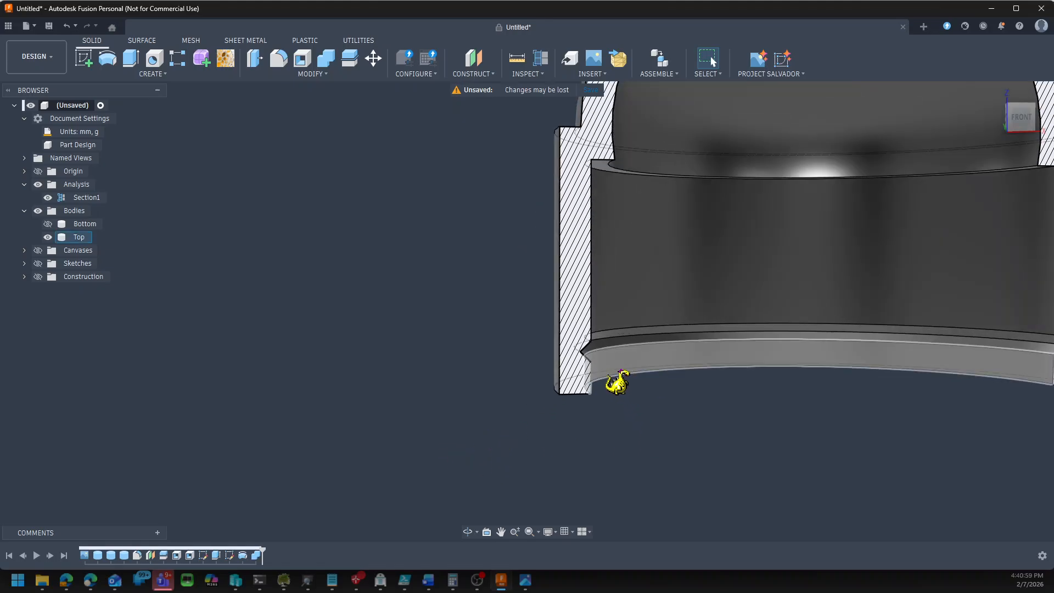
{"action": "scroll", "coordinate": [708, 420], "scroll_direction": "up", "scroll_amount": 3}
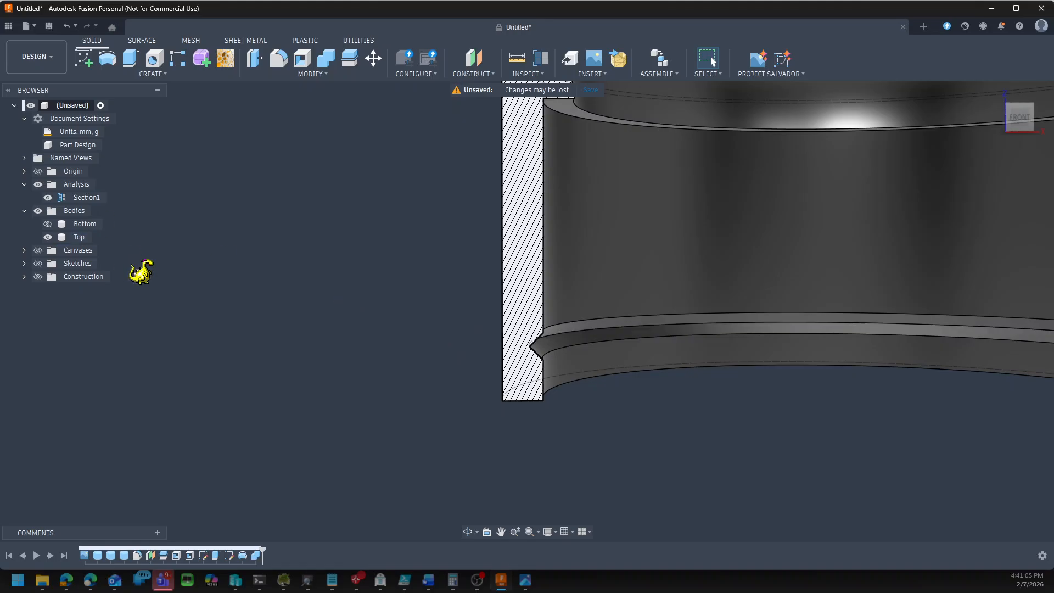
{"action": "left_click", "coordinate": [48, 223]}
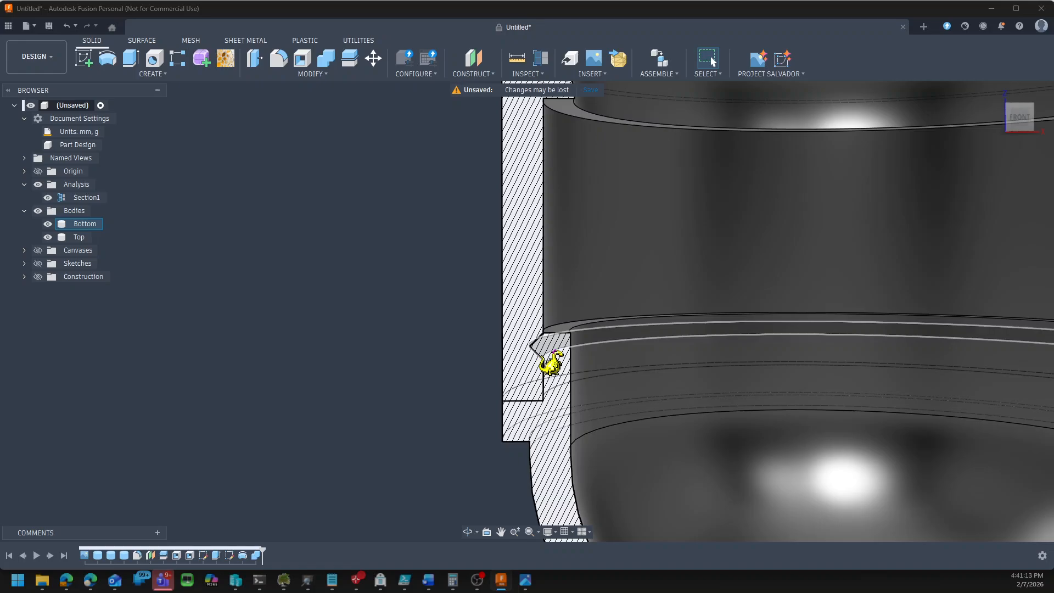
Edit the triangular bump's sketch, set its horizontal dimension to 0.4 mm, and finish the sketch
{"action": "right_click", "coordinate": [231, 555]}
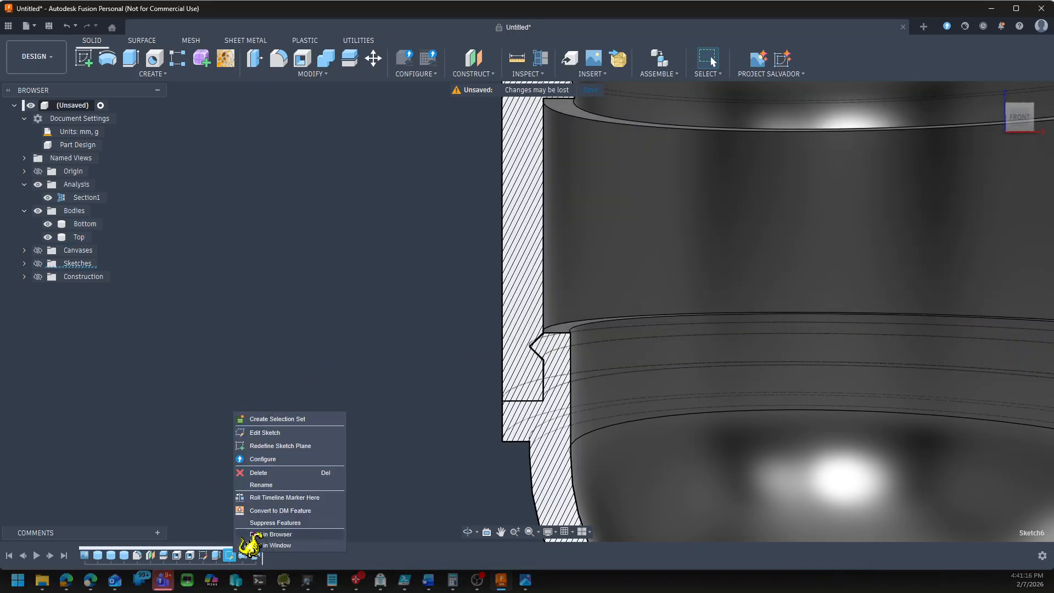
{"action": "left_click", "coordinate": [282, 432]}
{"action": "scroll", "coordinate": [603, 399], "scroll_direction": "up", "scroll_amount": 10}
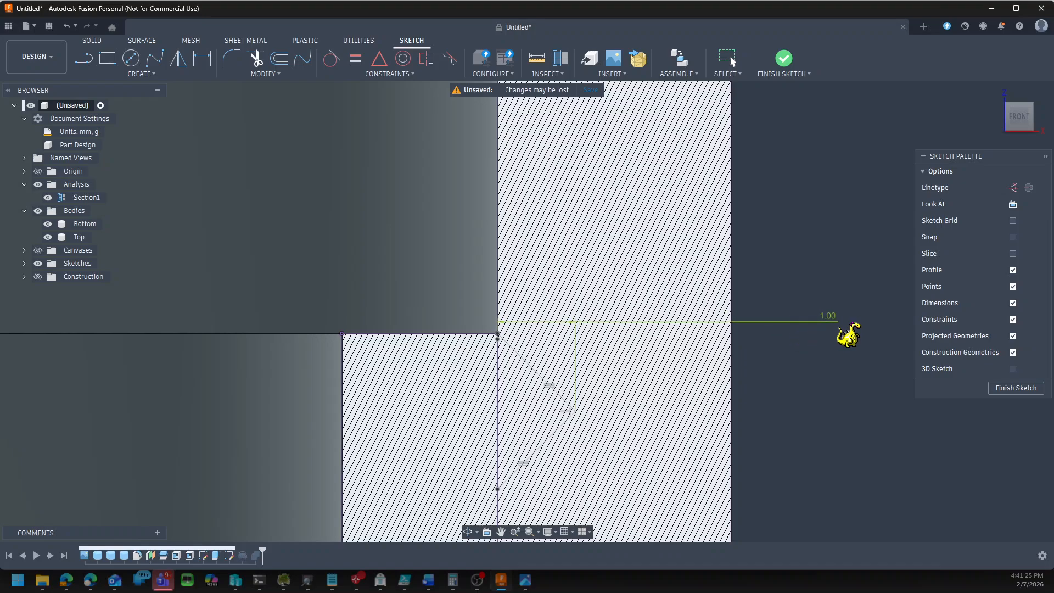
{"action": "key", "text": "Tab"}
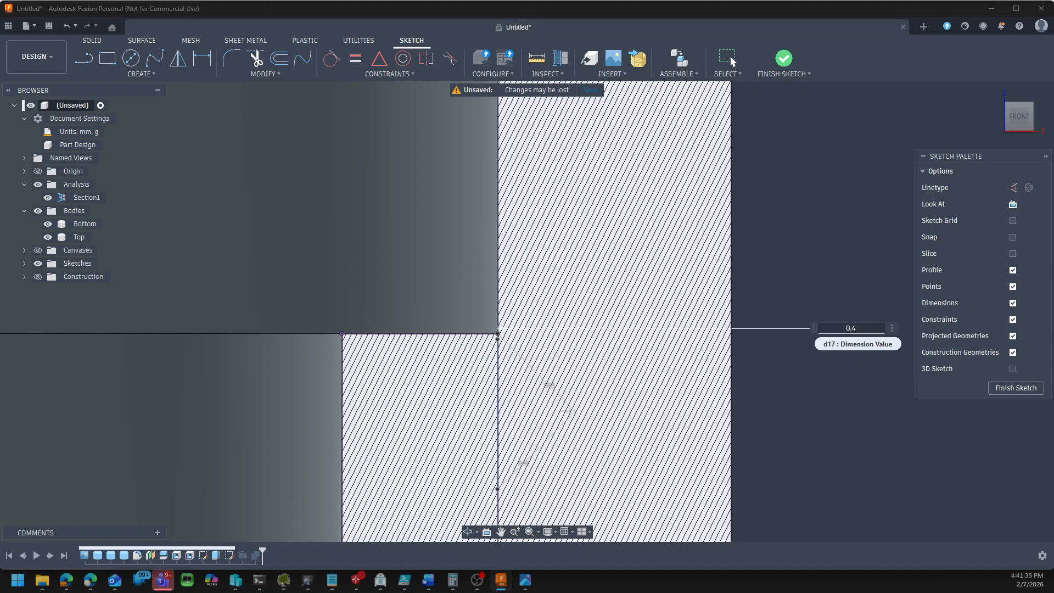
{"action": "key", "text": "Return"}
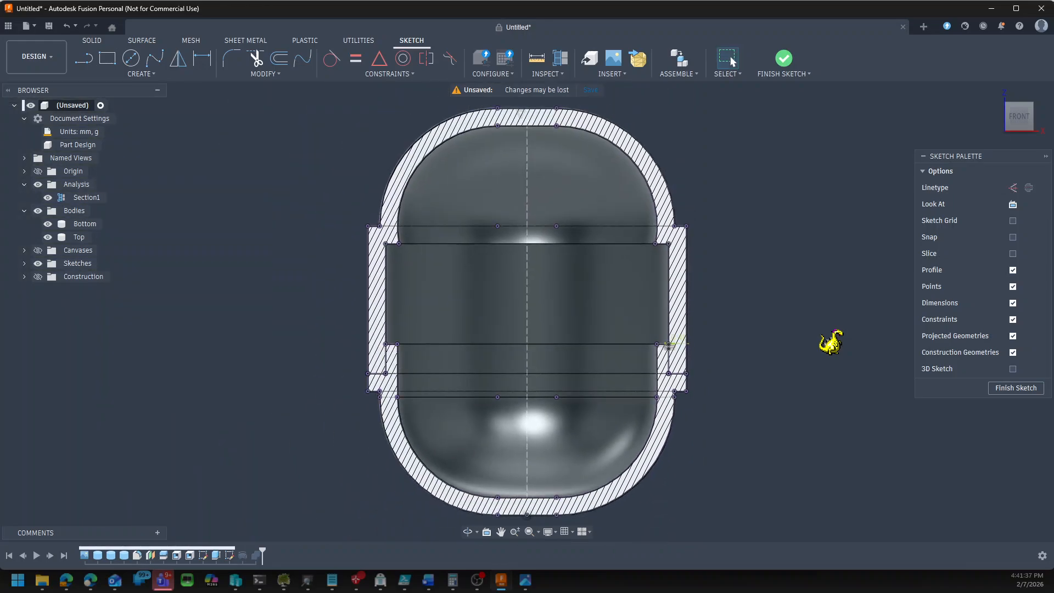
{"action": "scroll", "coordinate": [701, 437], "scroll_direction": "up", "scroll_amount": 5}
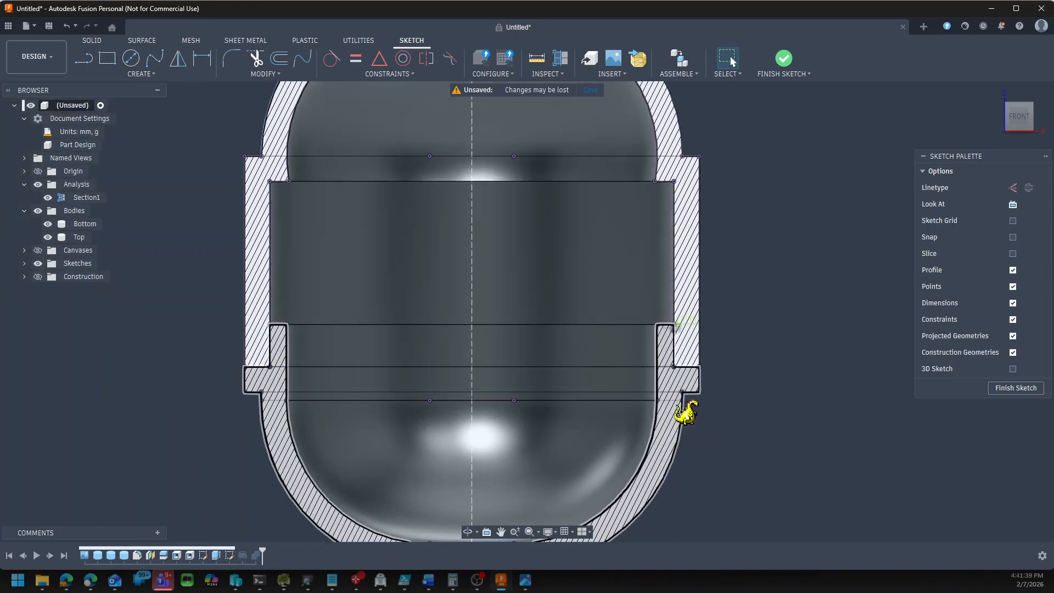
{"action": "scroll", "coordinate": [696, 337], "scroll_direction": "up", "scroll_amount": 8}
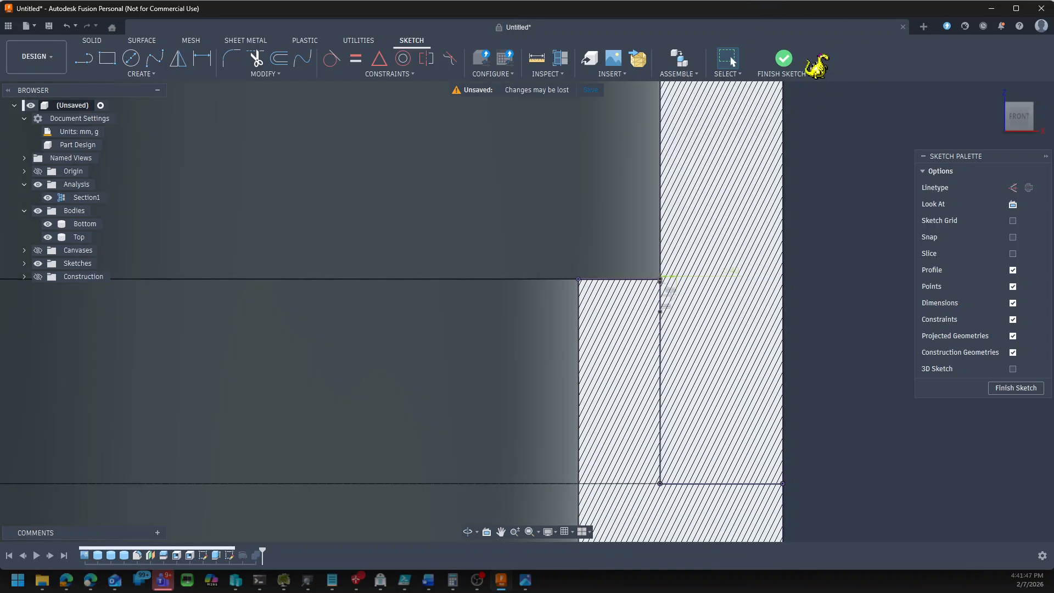
{"action": "left_click", "coordinate": [785, 64]}
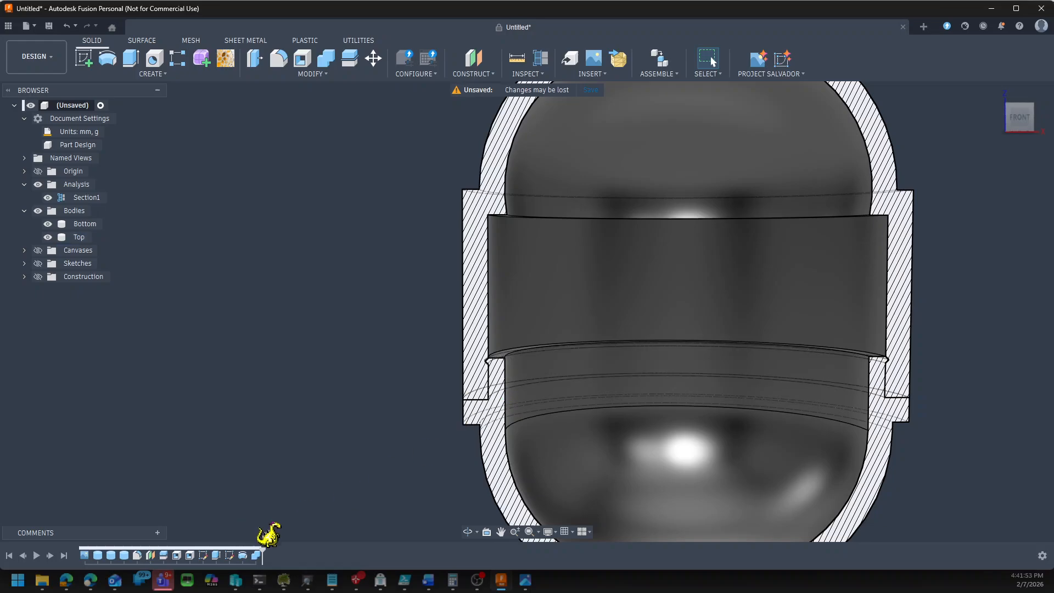
Roll the timeline back to the Bottom lip extrusion, set its distance to -2 mm, and roll forward to the end
{"action": "left_click_drag", "start_coordinate": [264, 550], "coordinate": [223, 549]}
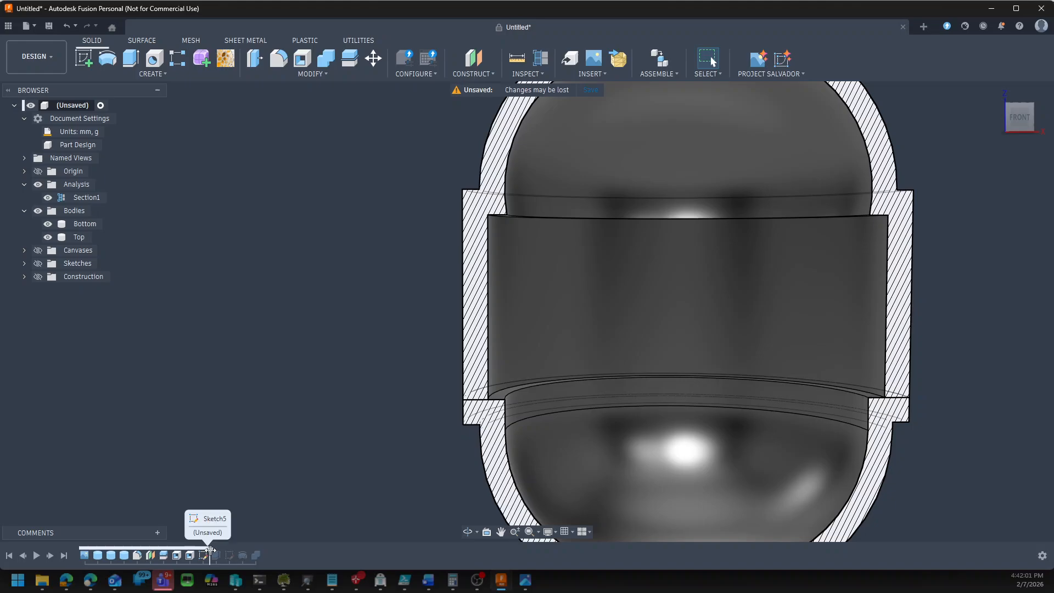
{"action": "right_click", "coordinate": [218, 556]}
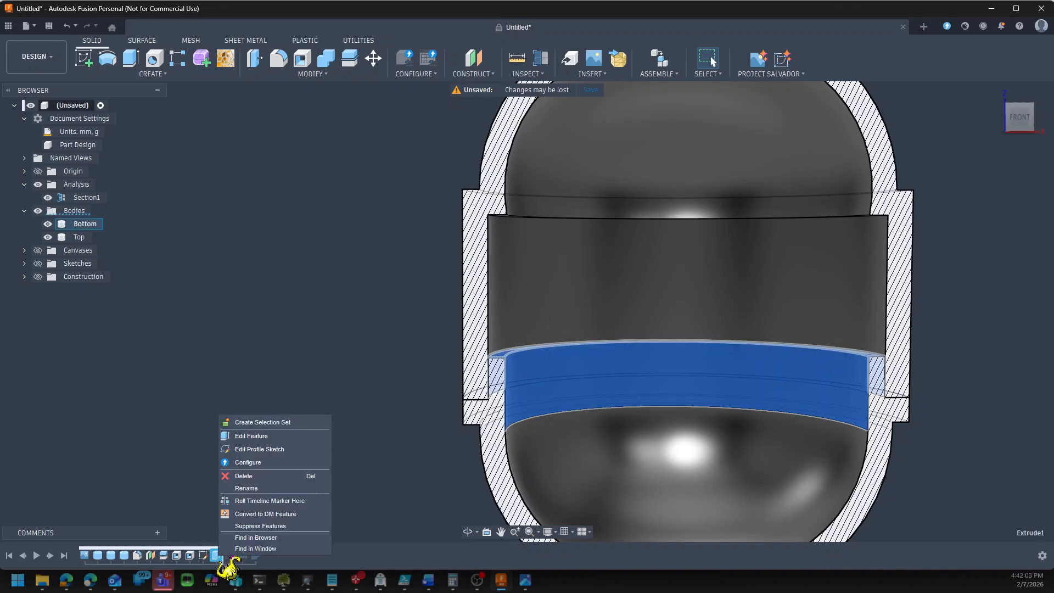
{"action": "left_click", "coordinate": [265, 436]}
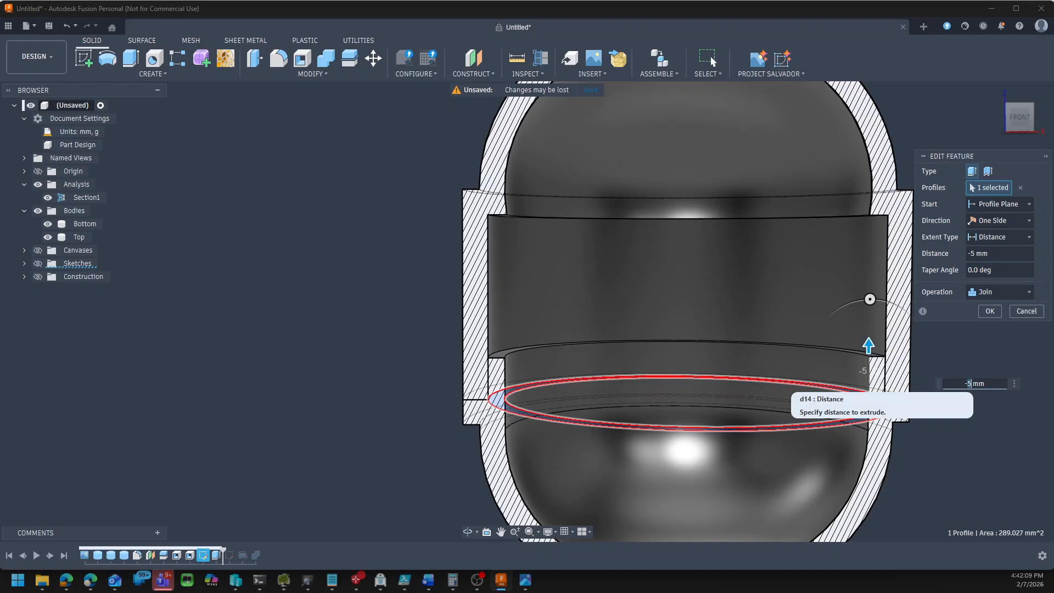
{"action": "key", "text": "Return"}
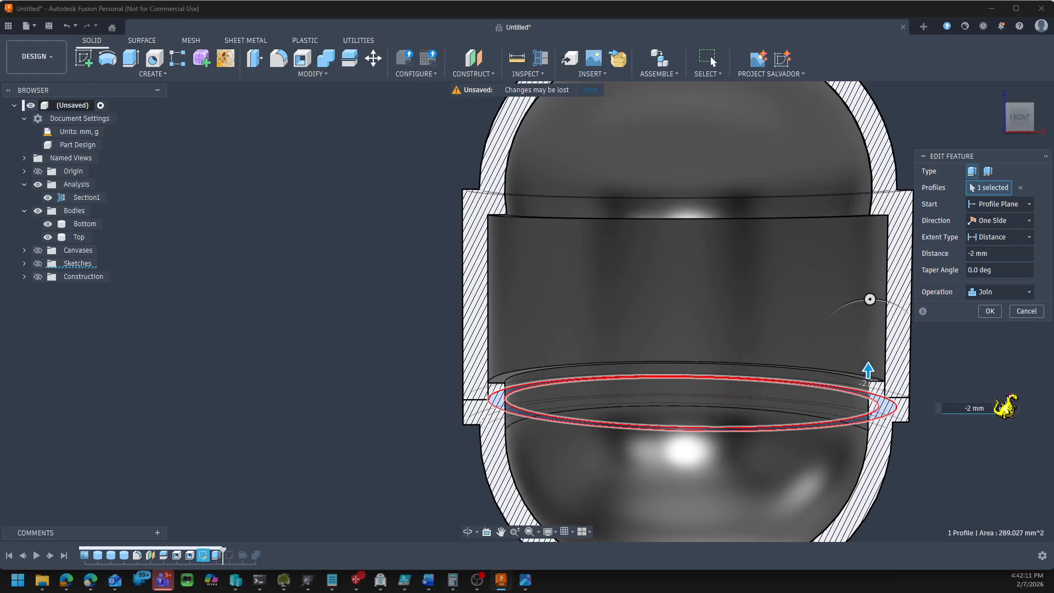
{"action": "left_click", "coordinate": [998, 312]}
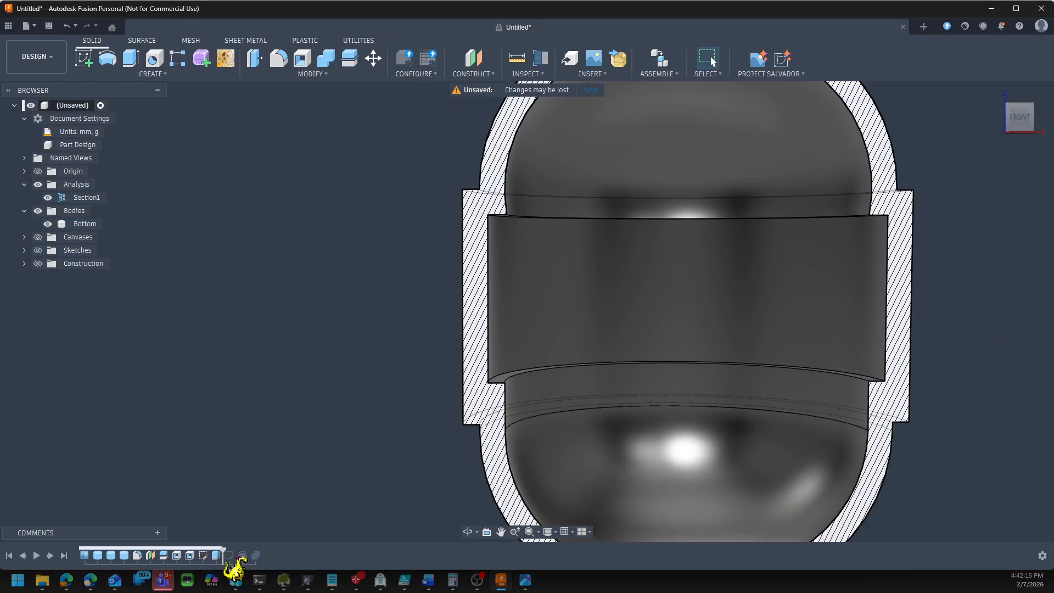
{"action": "left_click_drag", "start_coordinate": [239, 549], "coordinate": [263, 549]}
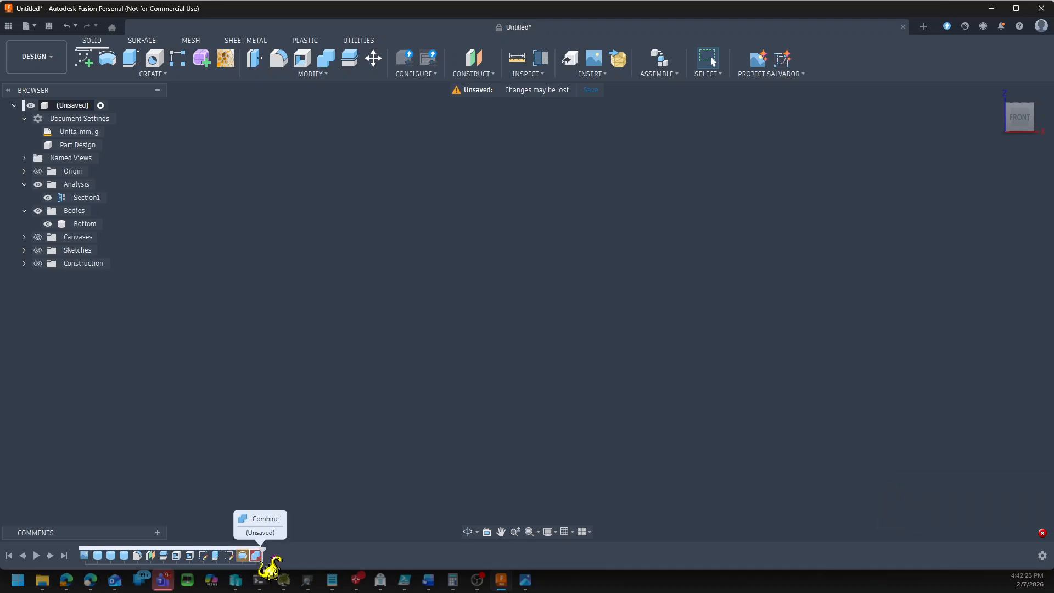
Roll back and re-edit the lip extrusion with Top hidden so it joins only Bottom, and roll the timeline forward to the end
{"action": "left_click_drag", "start_coordinate": [264, 548], "coordinate": [236, 549]}
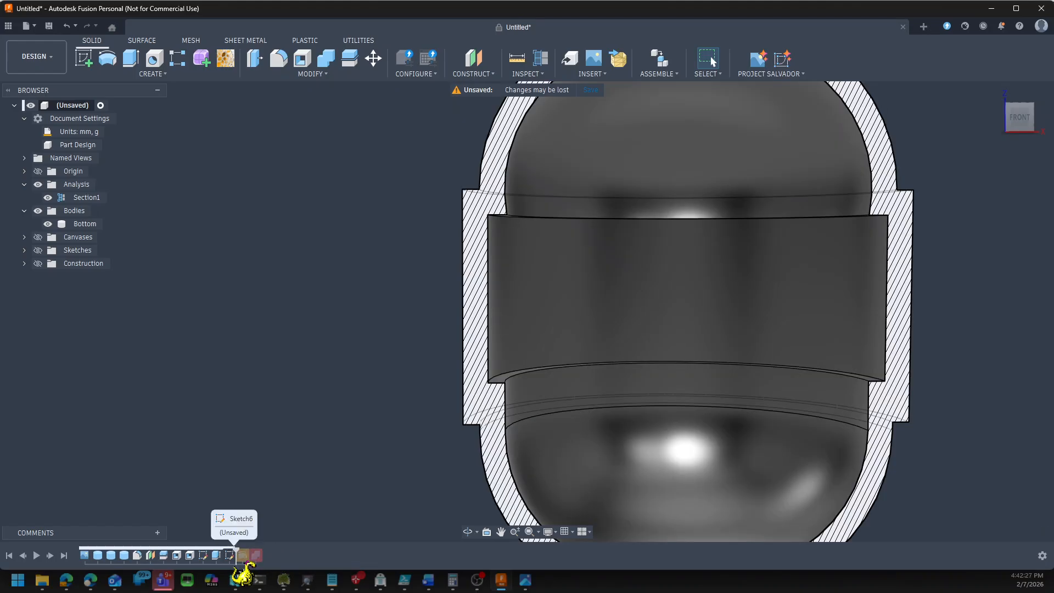
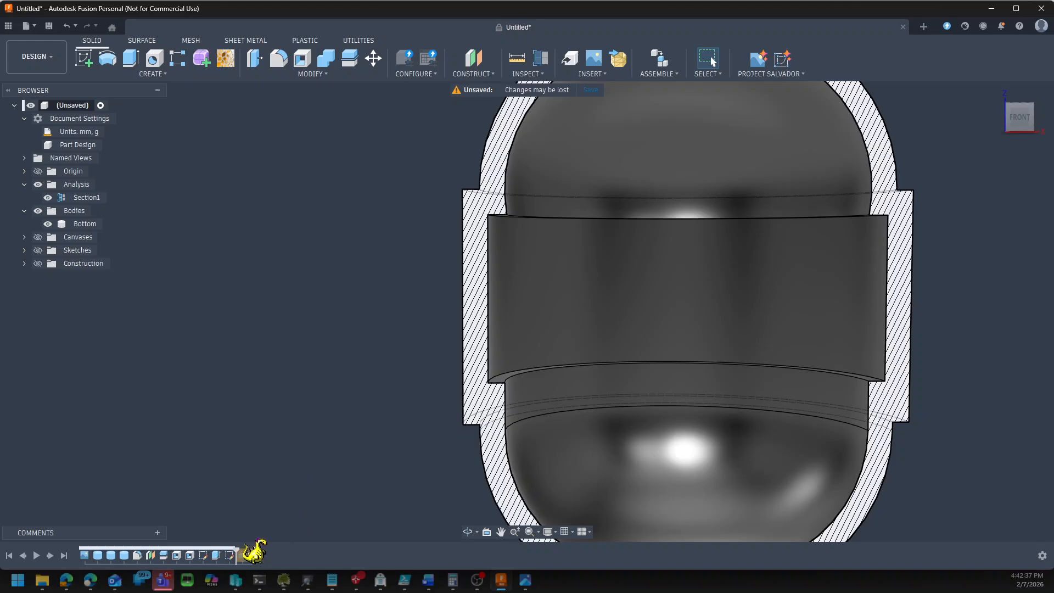
{"action": "left_click_drag", "start_coordinate": [236, 549], "coordinate": [221, 551]}
{"action": "right_click", "coordinate": [217, 554]}
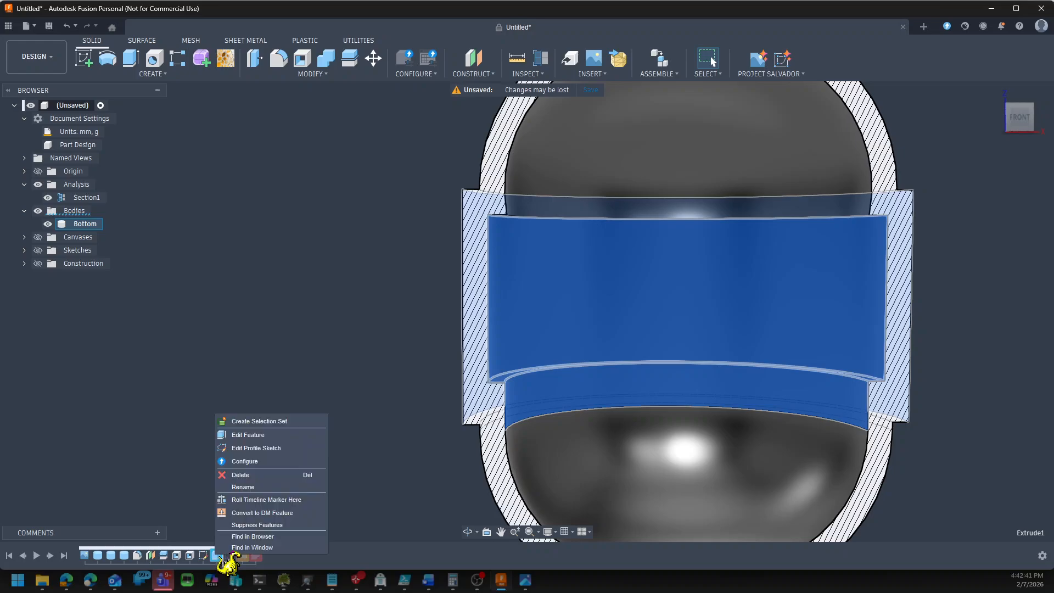
{"action": "left_click", "coordinate": [248, 435]}
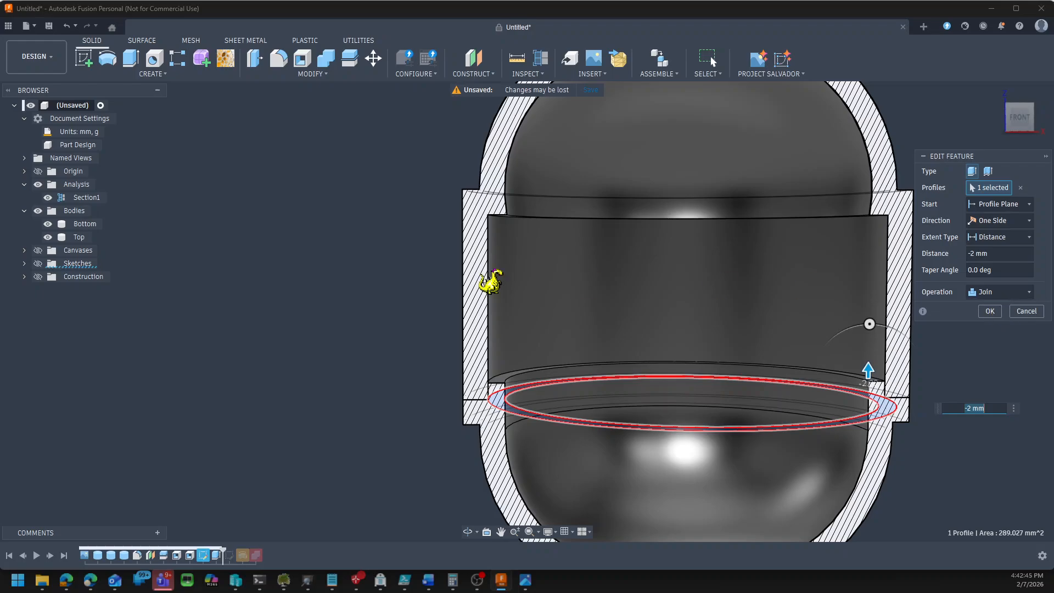
{"action": "left_click", "coordinate": [48, 237]}
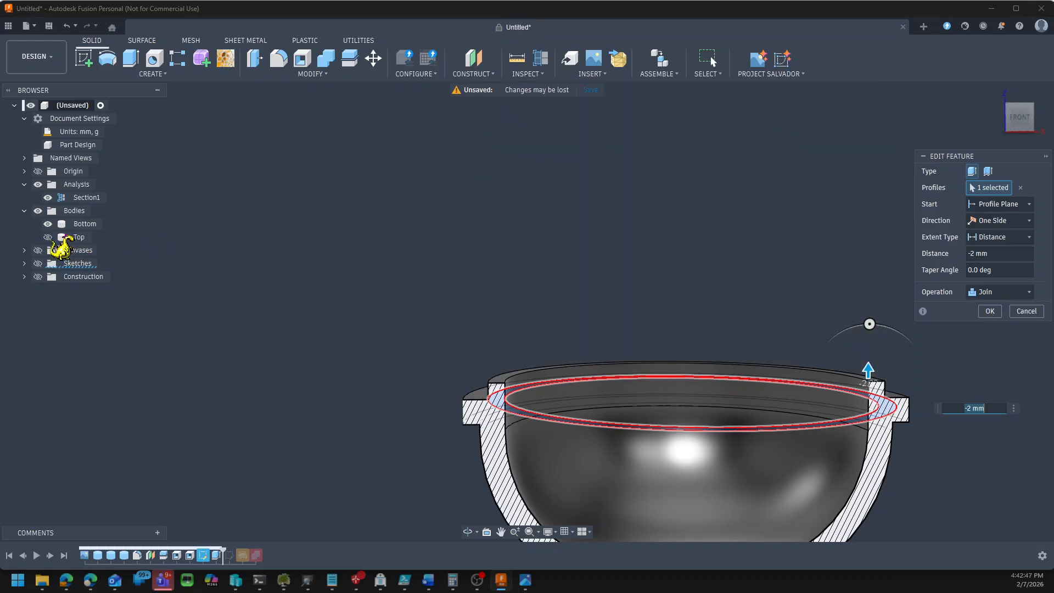
{"action": "left_click", "coordinate": [990, 311]}
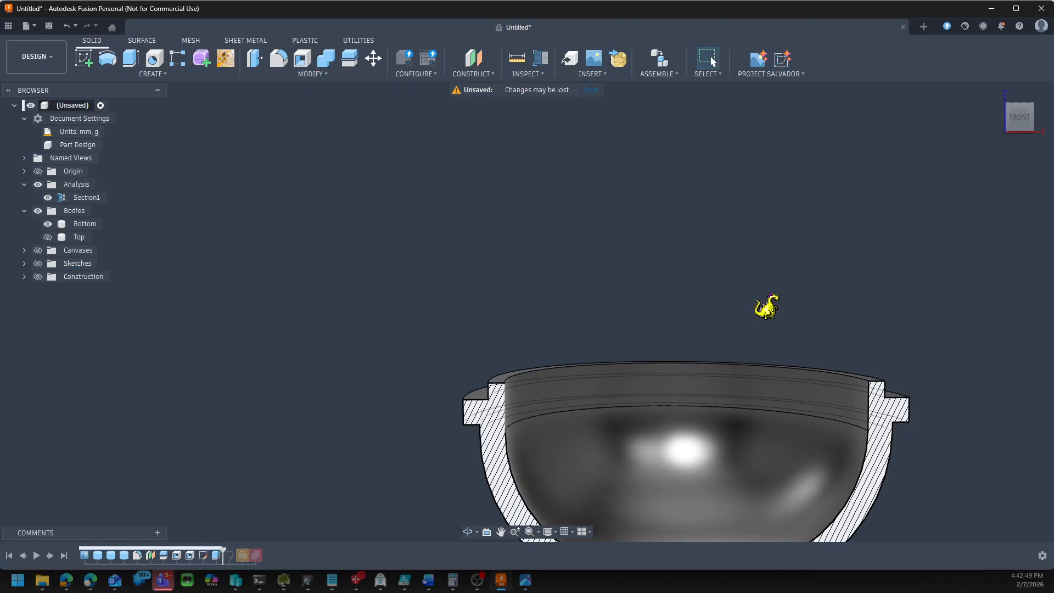
{"action": "left_click_drag", "start_coordinate": [222, 550], "coordinate": [279, 550]}
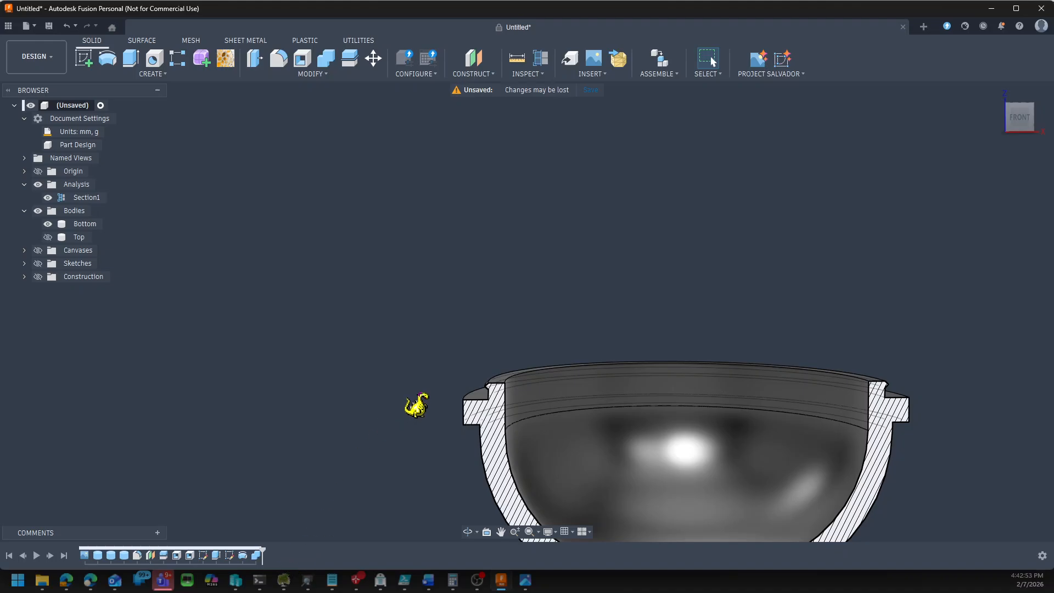
Examine the shortened lip and its bump on Bottom, and show the Top body to check the fit in section
{"action": "scroll", "coordinate": [494, 393], "scroll_direction": "up", "scroll_amount": 2}
{"action": "mouse_move", "coordinate": [281, 351]}
{"action": "middle_mouse_down", "text": "shift"}
{"action": "mouse_move", "coordinate": [425, 362]}
{"action": "mouse_move", "coordinate": [317, 369]}
{"action": "mouse_move", "coordinate": [286, 356]}
{"action": "middle_mouse_up", "text": "shift"}
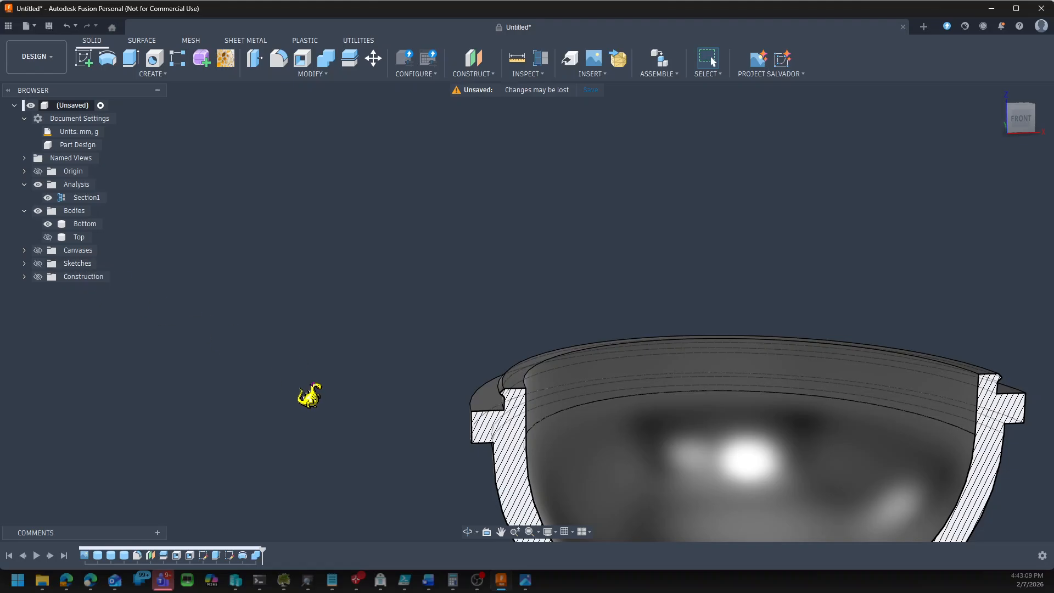
{"action": "middle_click_drag", "start_coordinate": [346, 404], "coordinate": [575, 428], "text": "shift"}
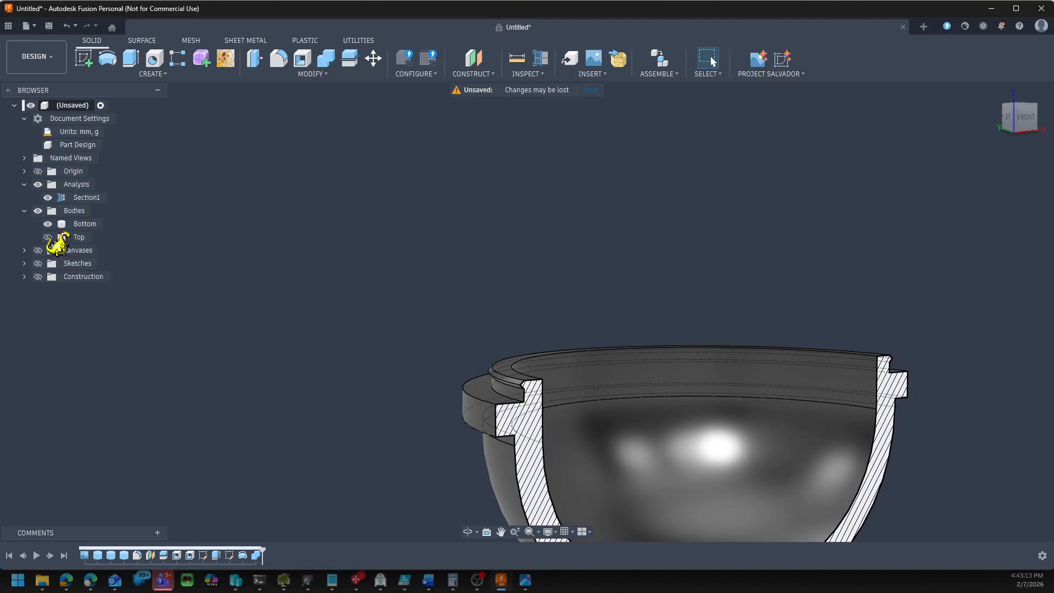
{"action": "left_click", "coordinate": [47, 237]}
{"action": "left_click", "coordinate": [48, 237]}
{"action": "left_click", "coordinate": [47, 237]}
{"action": "middle_click_drag", "start_coordinate": [283, 413], "coordinate": [231, 393], "text": "shift"}
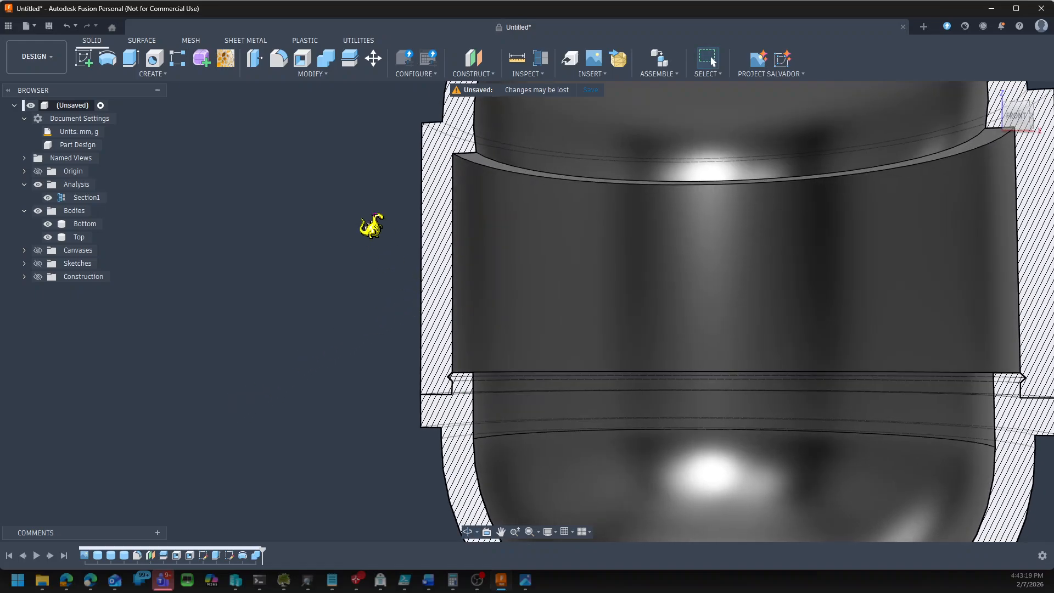
Hide the Bottom body to expose the snap groove inside the Top body's lower rim
{"action": "middle_click_drag", "start_coordinate": [276, 277], "coordinate": [242, 257], "text": "shift"}
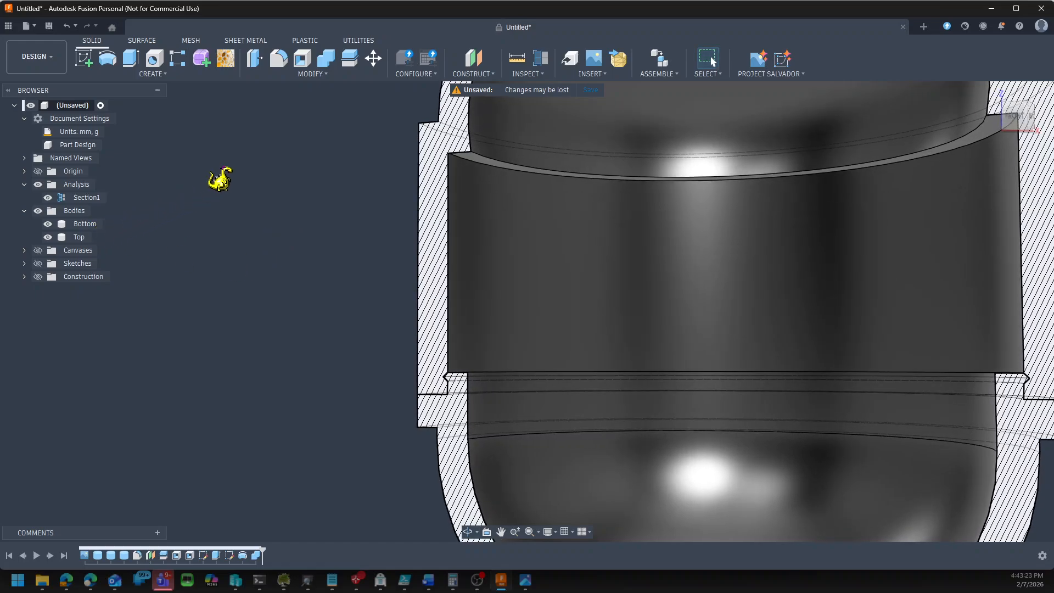
{"action": "left_click", "coordinate": [48, 224]}
{"action": "middle_click_drag", "start_coordinate": [233, 350], "coordinate": [207, 348], "text": "shift"}
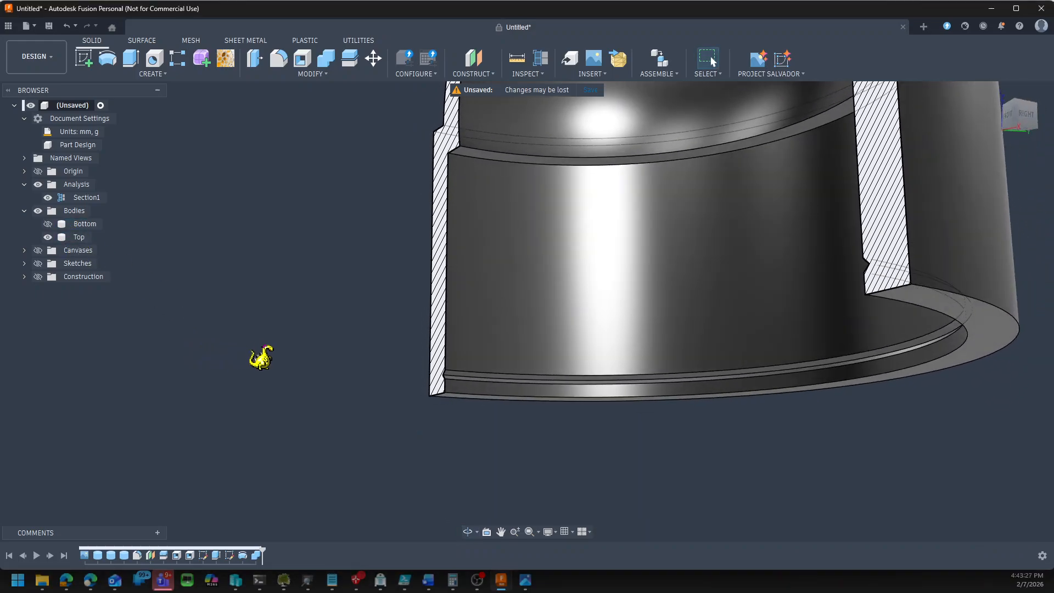
Offset both V-groove faces inside the Top body by -0.2 mm, then show the Bottom body again
{"action": "key", "text": "q"}
{"action": "scroll", "coordinate": [529, 423], "scroll_direction": "up", "scroll_amount": 3}
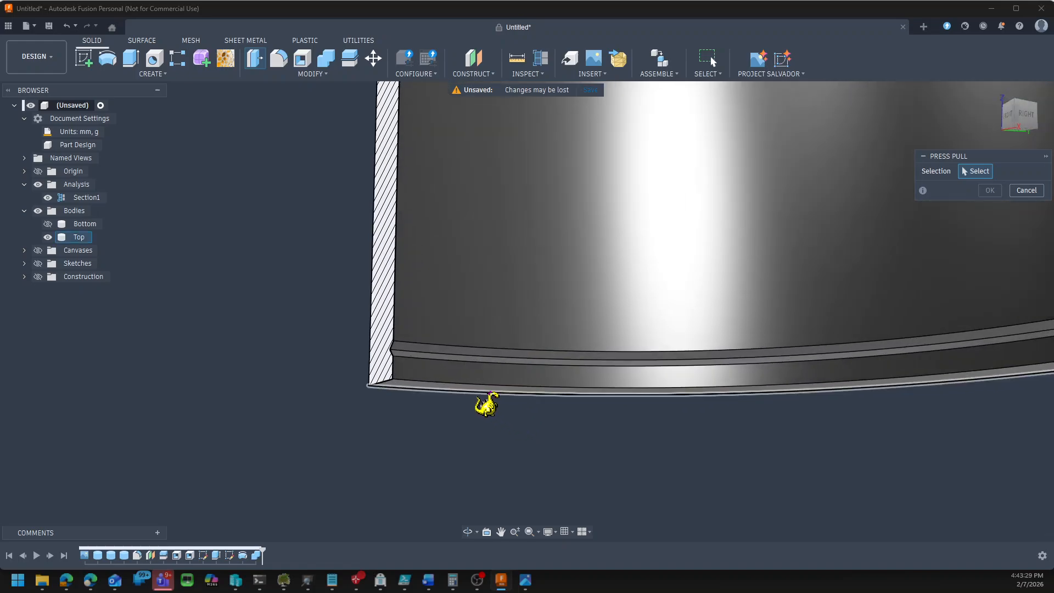
{"action": "left_click", "coordinate": [410, 351]}
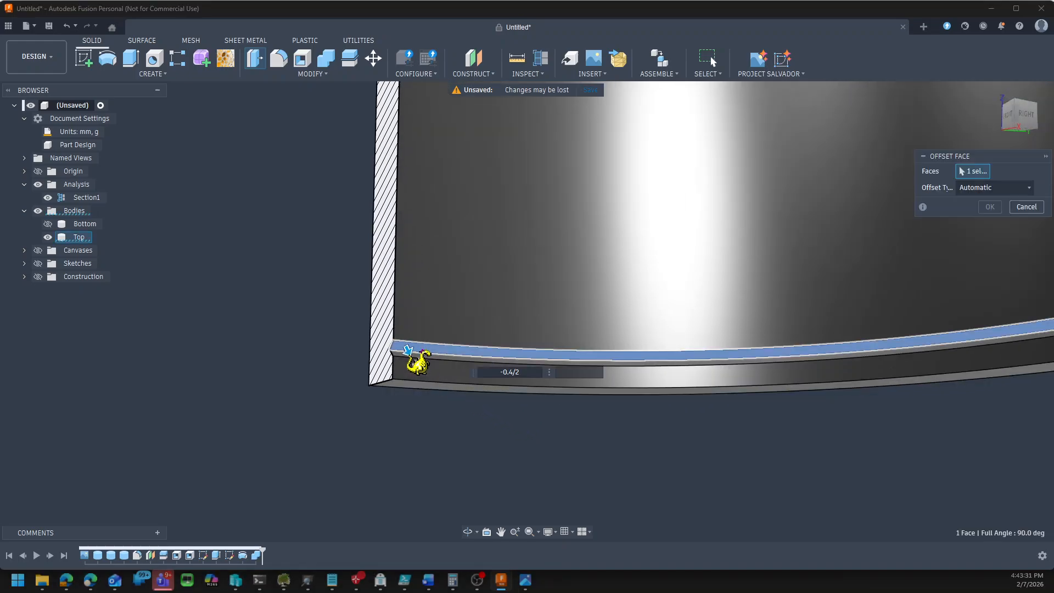
{"action": "scroll", "coordinate": [419, 358], "scroll_direction": "up", "scroll_amount": 1}
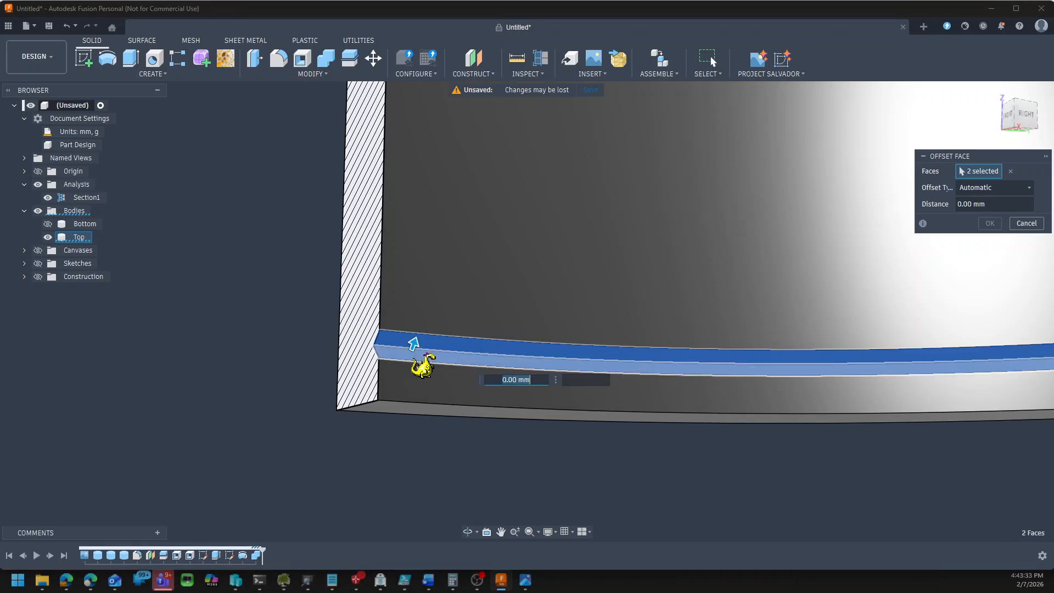
{"action": "left_click", "coordinate": [413, 347]}
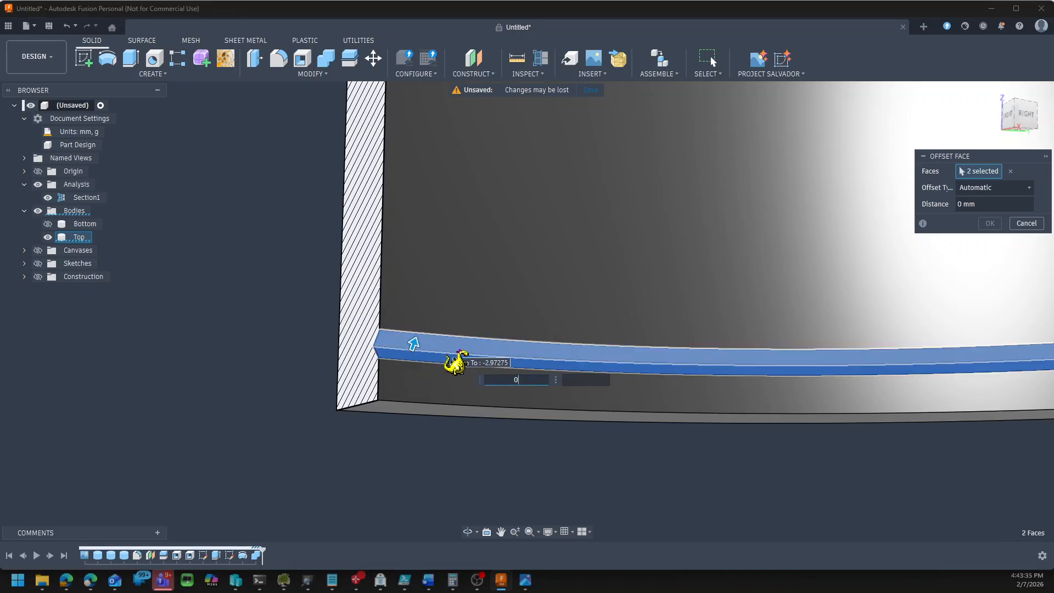
{"action": "type", "text": "0.2"}
{"action": "key", "text": "Return"}
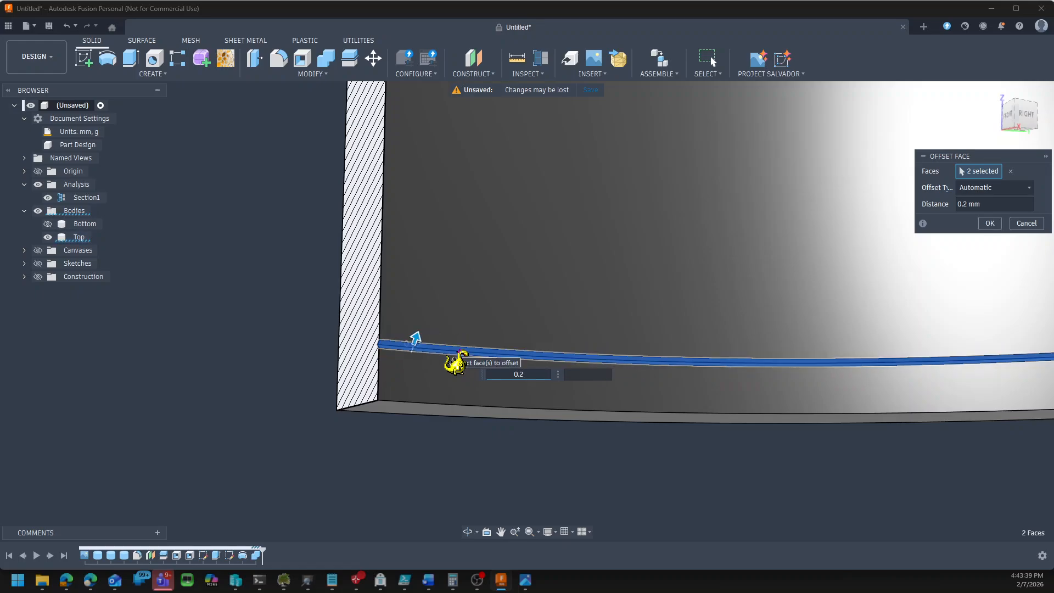
{"action": "type", "text": "-"}
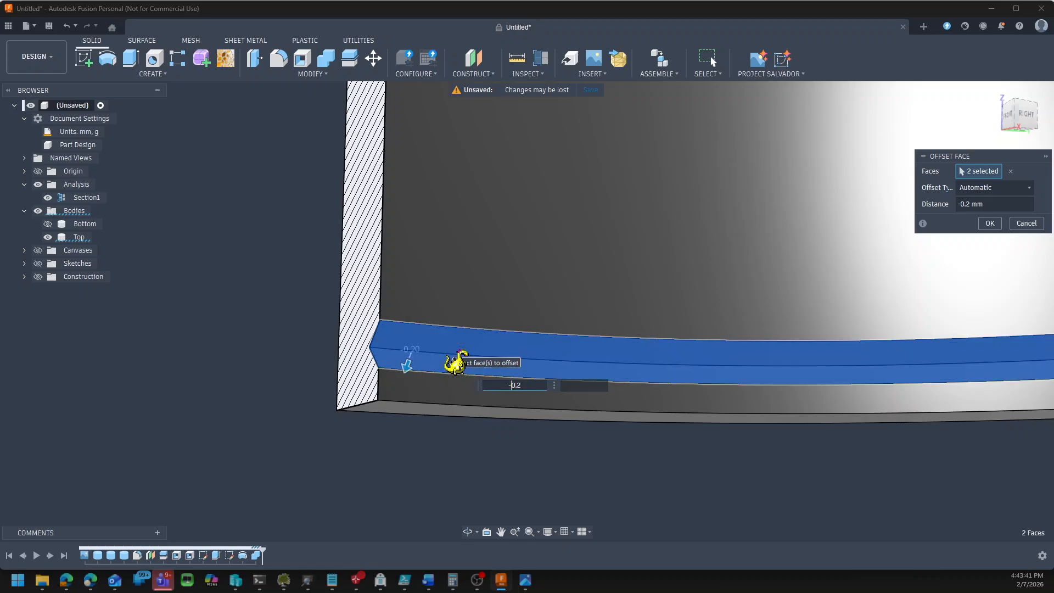
{"action": "left_click", "coordinate": [990, 223]}
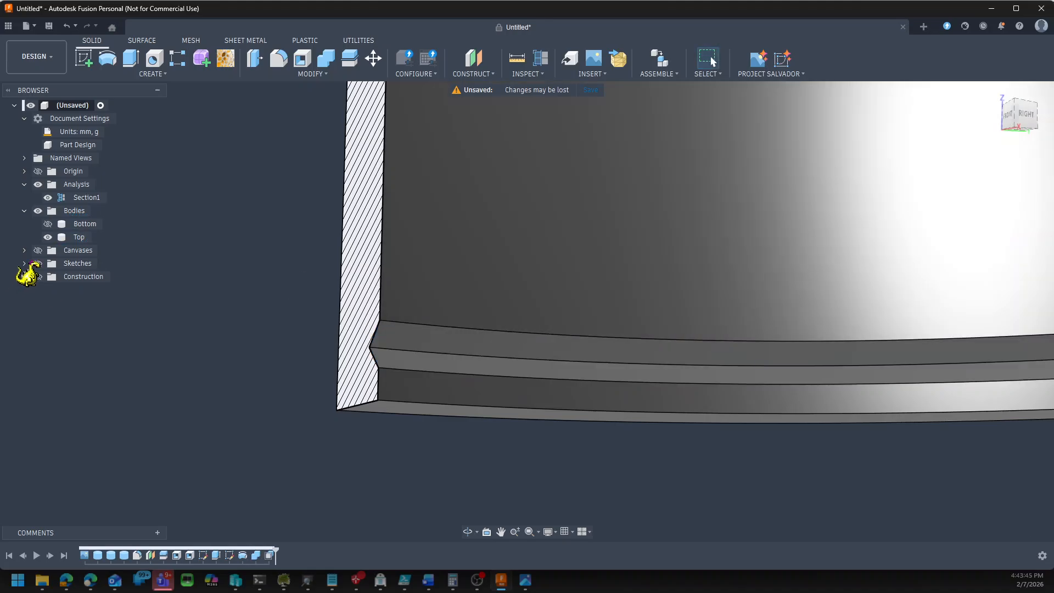
{"action": "left_click", "coordinate": [48, 223]}
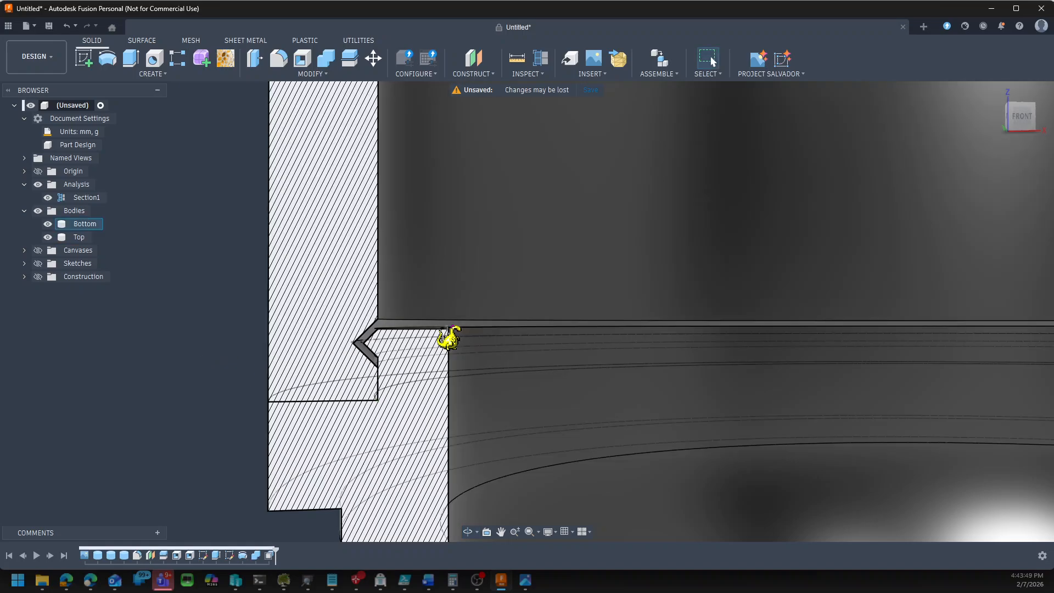
{"action": "scroll", "coordinate": [386, 360], "scroll_direction": "up", "scroll_amount": 3}
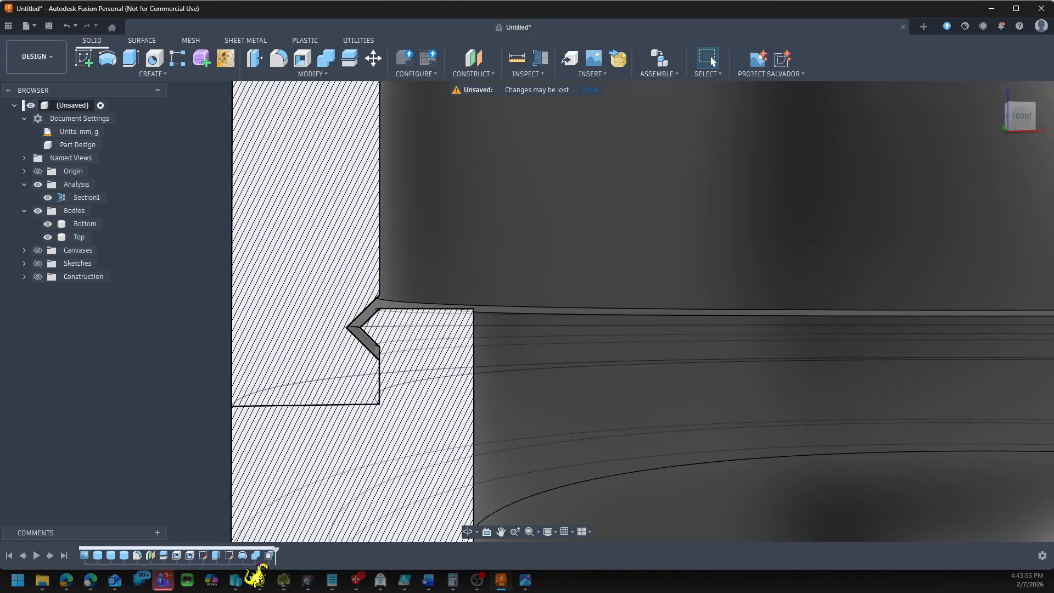
Edit the groove's face offset to also include the Top body's inner cylindrical face below the groove
{"action": "right_click", "coordinate": [269, 556]}
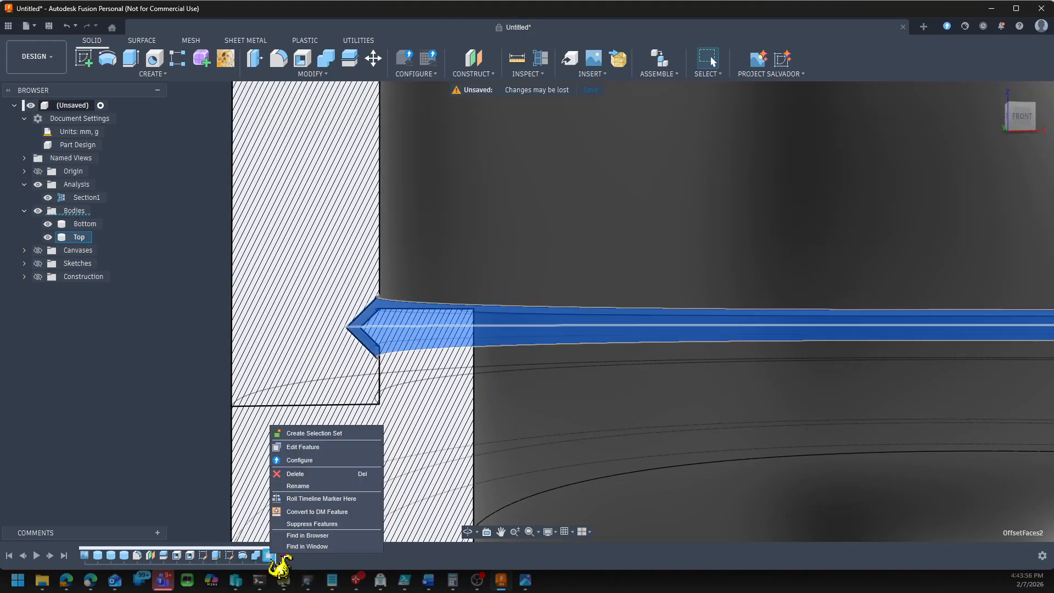
{"action": "left_click", "coordinate": [300, 447]}
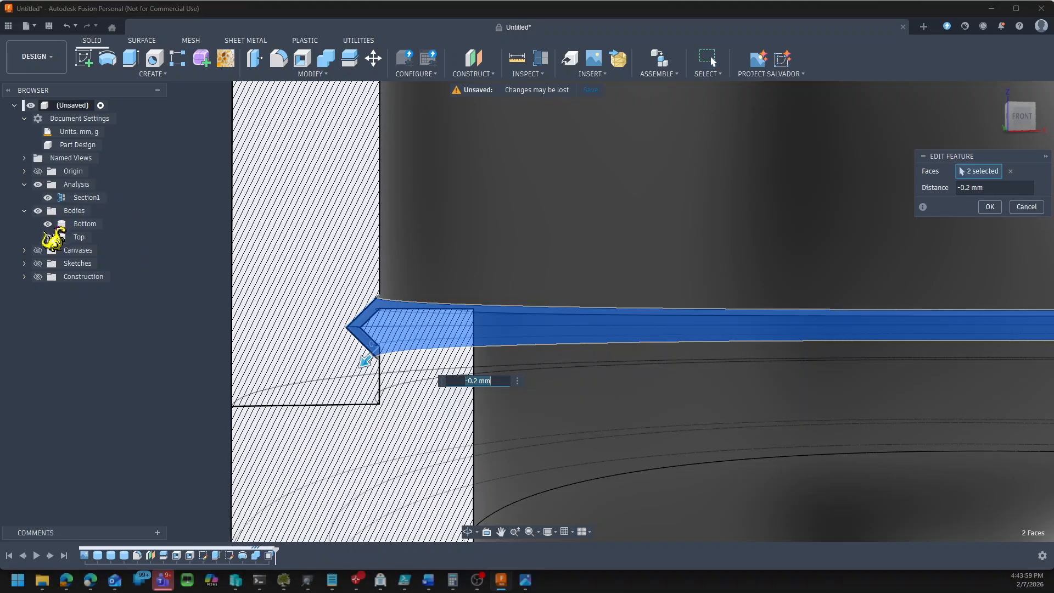
{"action": "left_click", "coordinate": [48, 224]}
{"action": "left_click", "coordinate": [413, 380]}
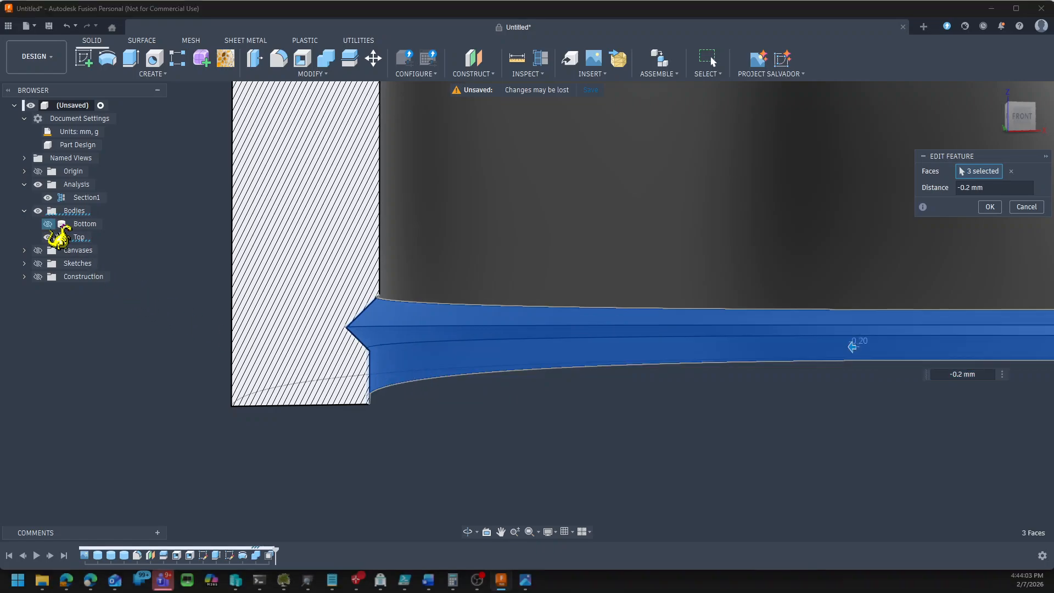
{"action": "left_click", "coordinate": [48, 224]}
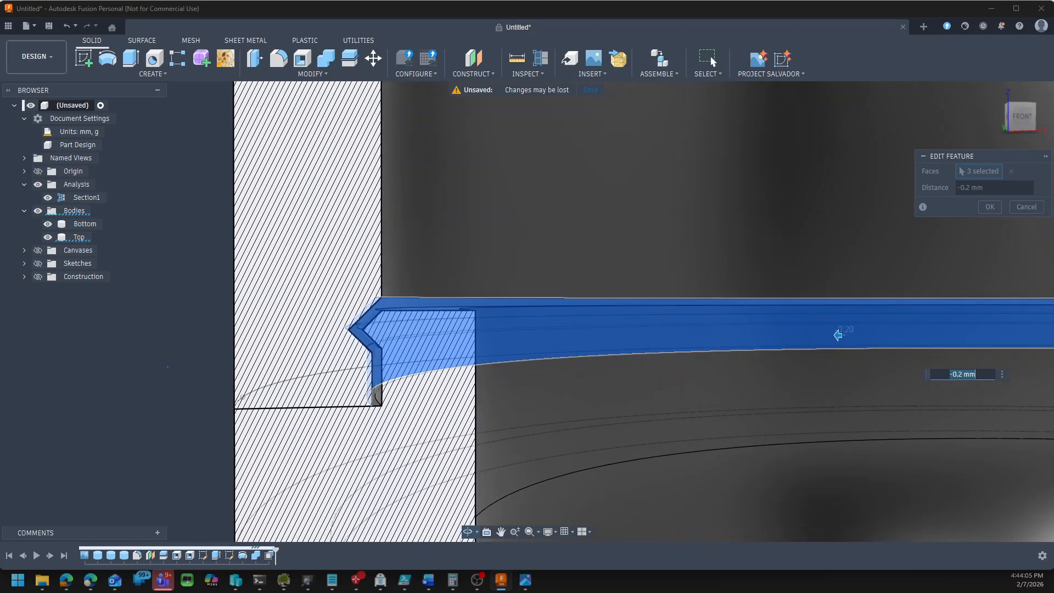
{"action": "left_click", "coordinate": [989, 207]}
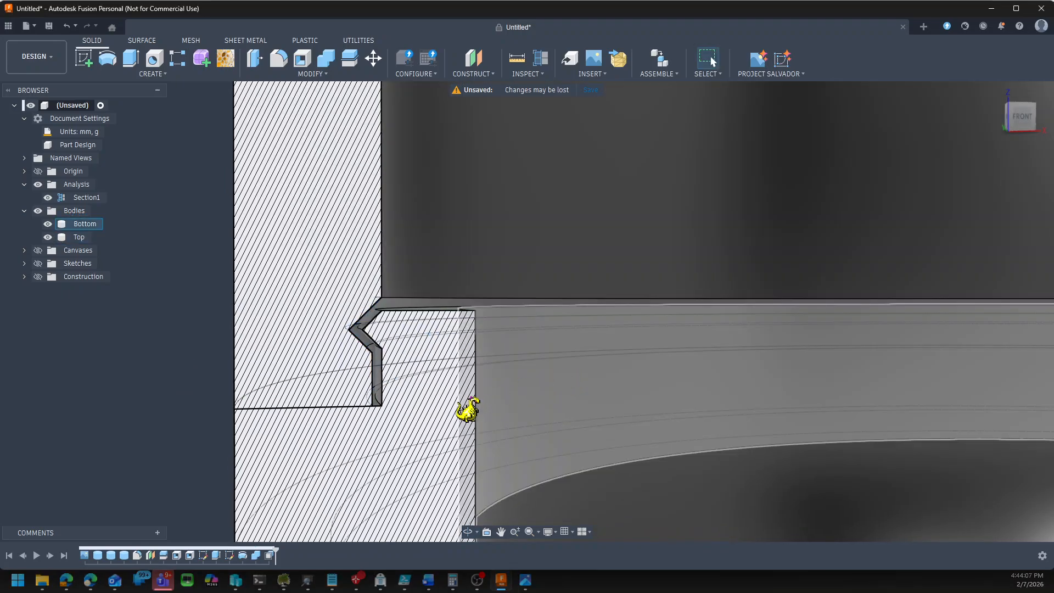
Measure the distance from the Bottom body's snap ridge tip edge to its inner wall face
{"action": "scroll", "coordinate": [594, 429], "scroll_direction": "down", "scroll_amount": 10}
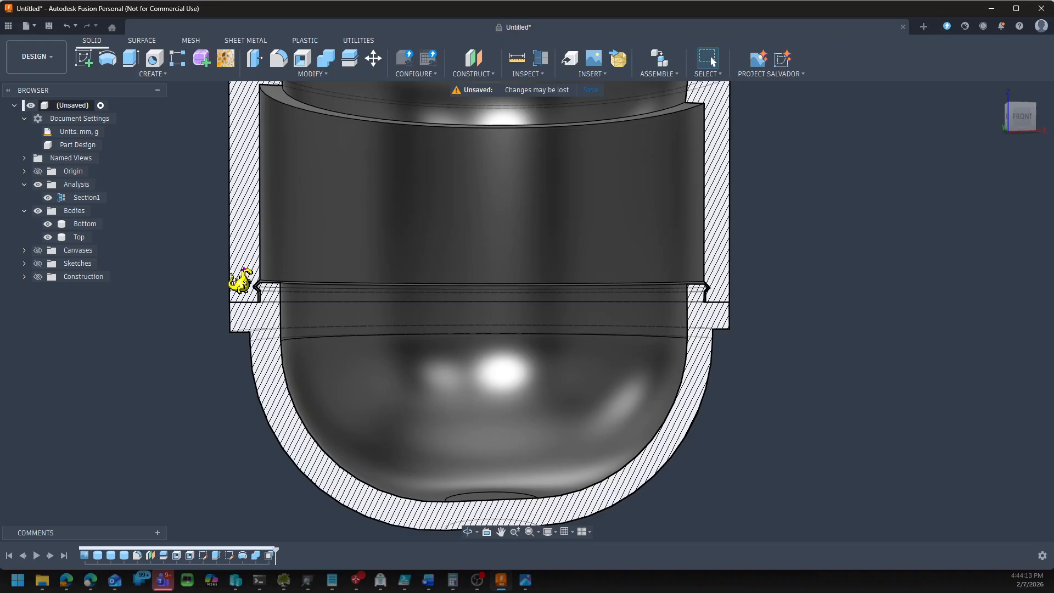
{"action": "scroll", "coordinate": [240, 281], "scroll_direction": "up", "scroll_amount": 8}
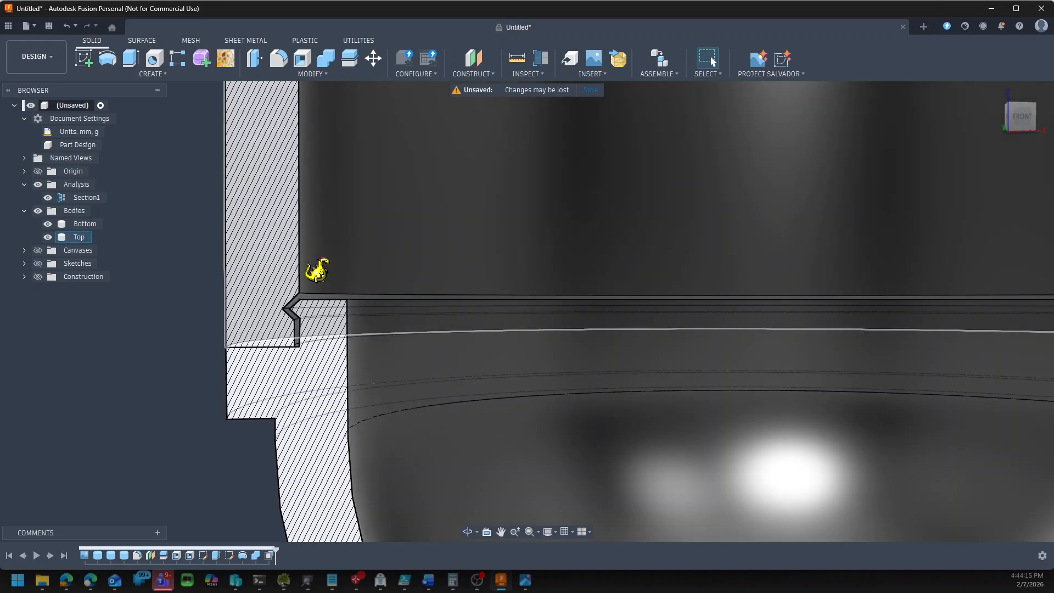
{"action": "scroll", "coordinate": [341, 280], "scroll_direction": "up", "scroll_amount": 2}
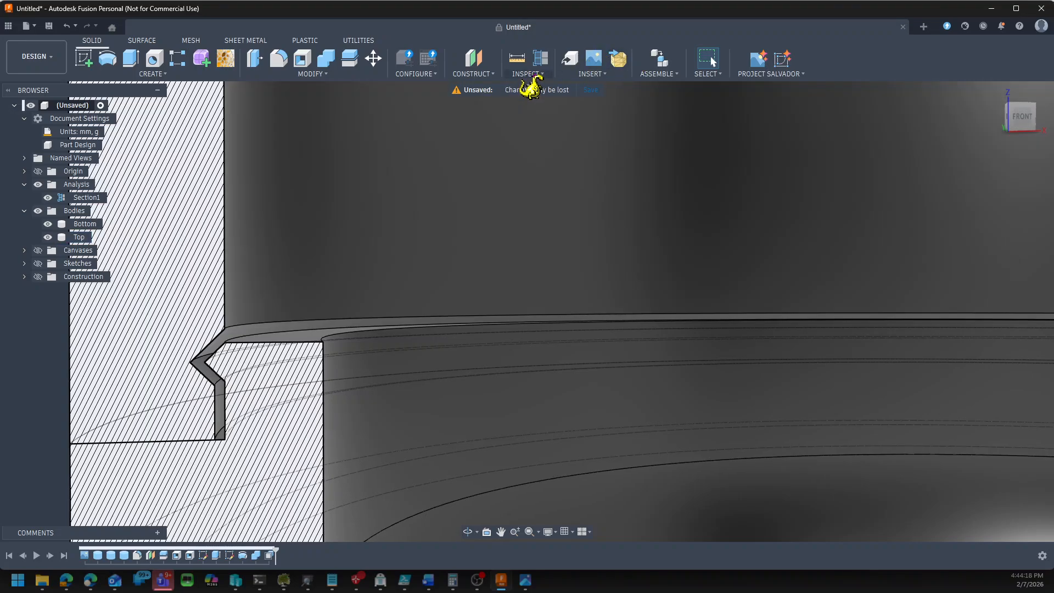
{"action": "left_click", "coordinate": [532, 76]}
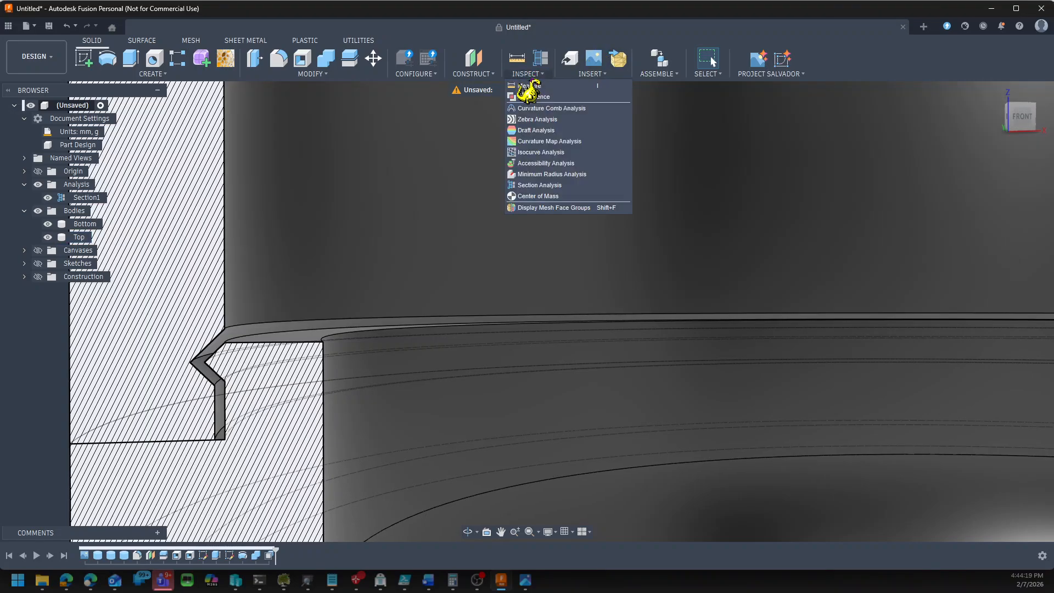
{"action": "left_click", "coordinate": [534, 87]}
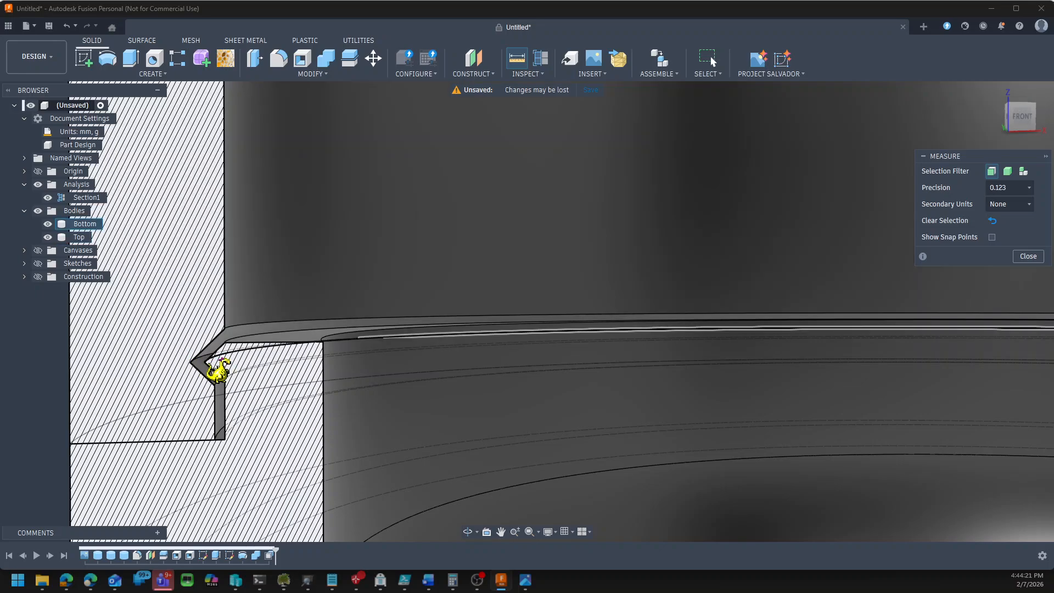
{"action": "left_click", "coordinate": [215, 373]}
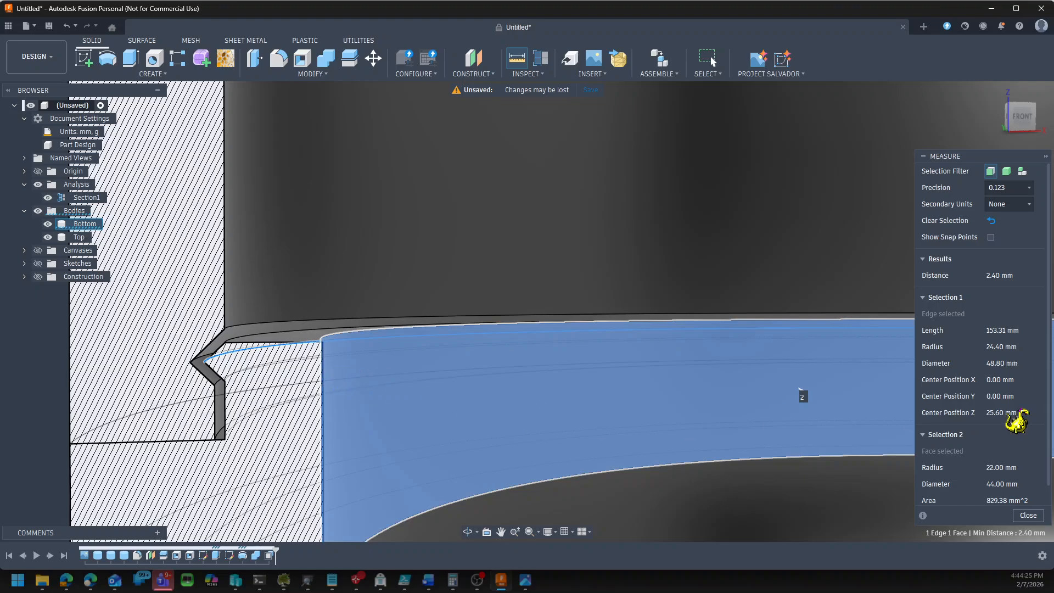
{"action": "left_click", "coordinate": [800, 390]}
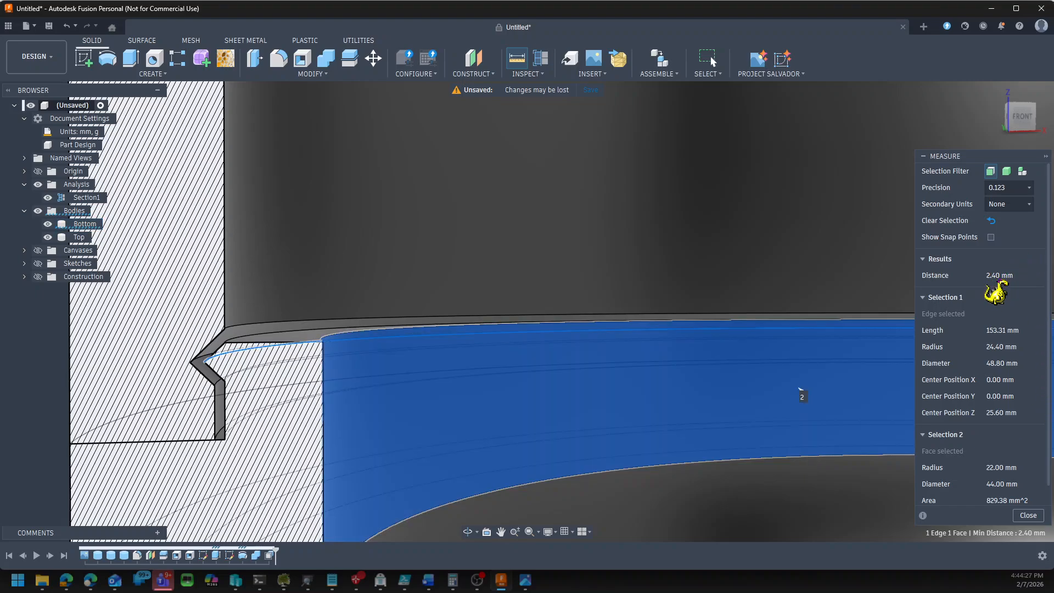
Clear the measurement and measure the thickness between the Bottom lip's outer face and its inner wall
{"action": "left_click", "coordinate": [993, 221]}
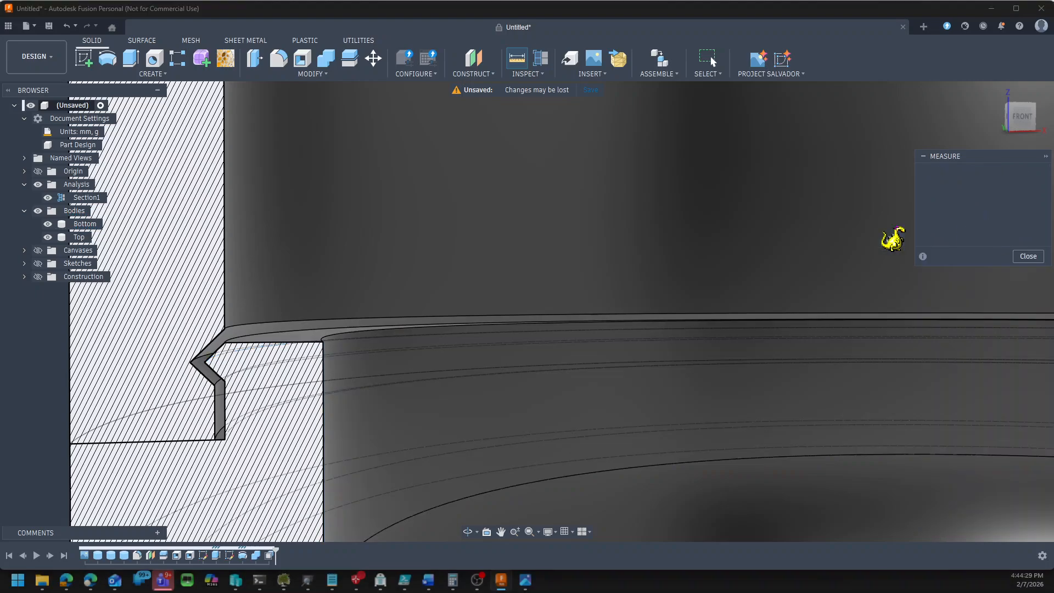
{"action": "left_click", "coordinate": [781, 351]}
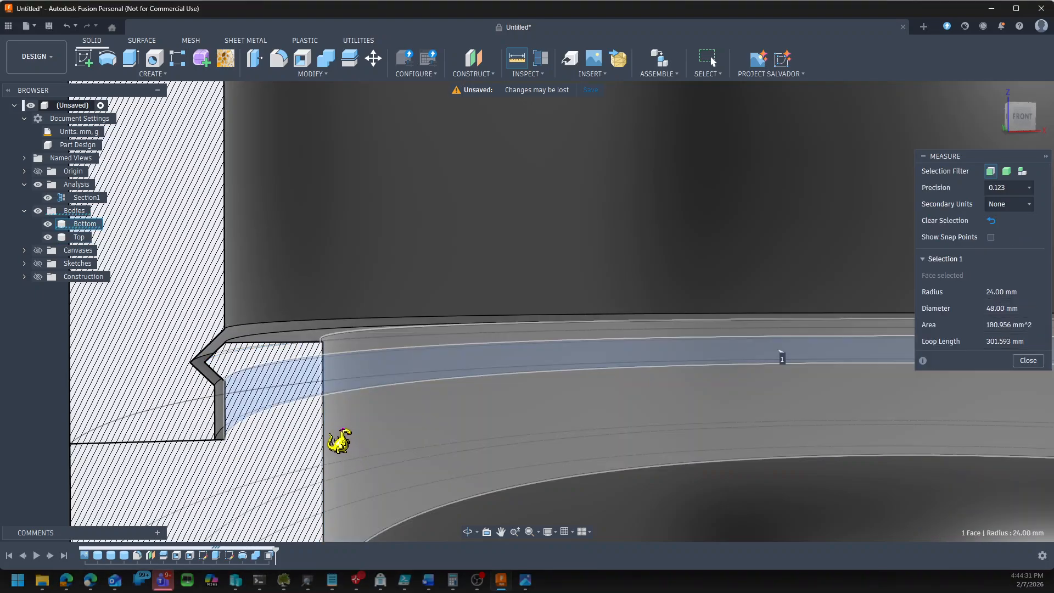
{"action": "left_click", "coordinate": [801, 388]}
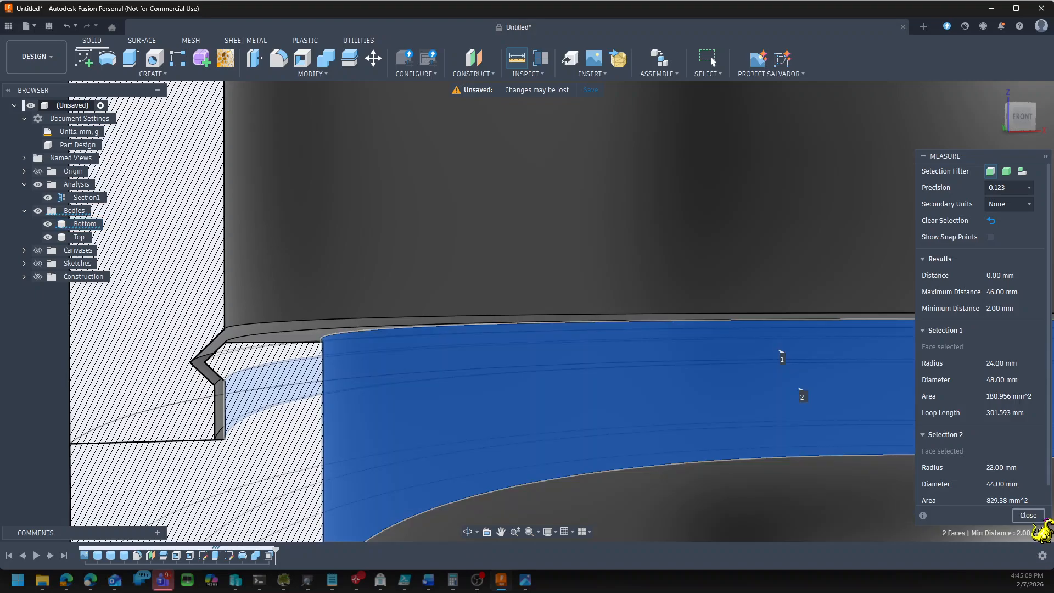
{"action": "left_click", "coordinate": [1031, 516]}
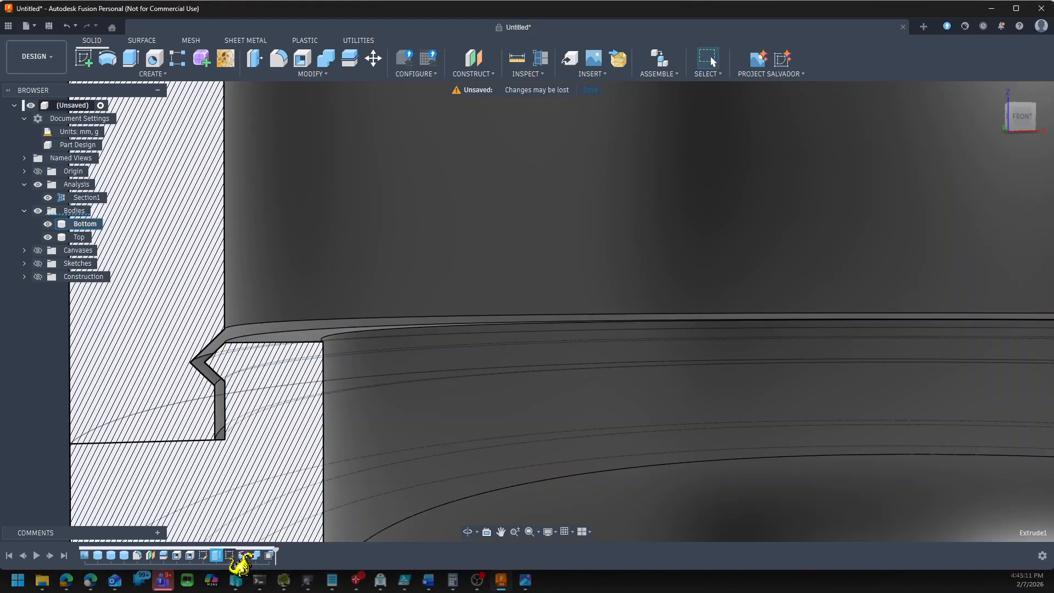
Edit the snap ridge sketch, set the ridge's protrusion to 0.8 mm and finish the sketch
{"action": "right_click", "coordinate": [240, 557]}
{"action": "left_click", "coordinate": [284, 442]}
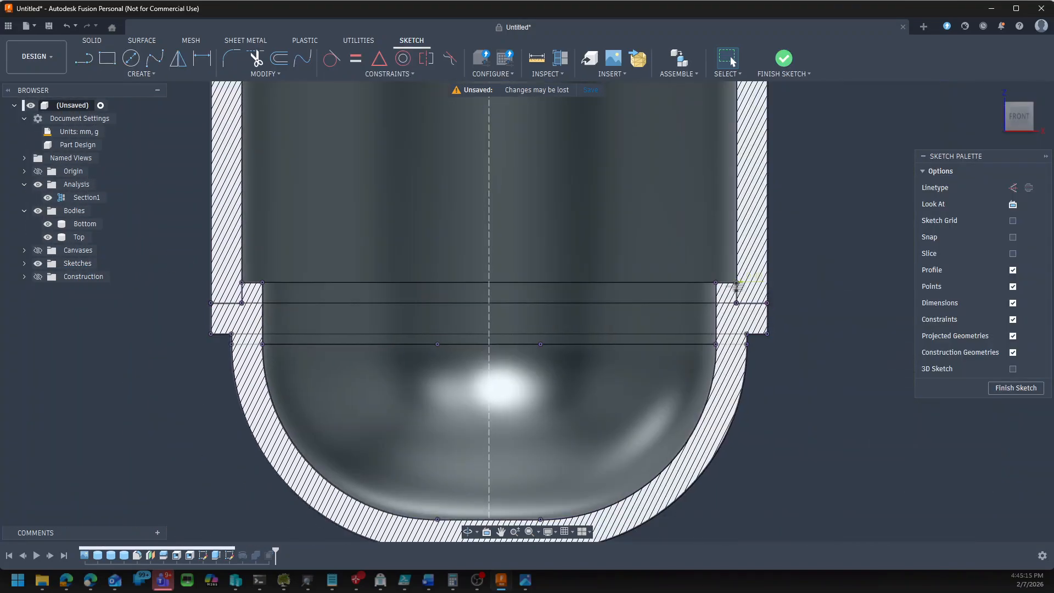
{"action": "scroll", "coordinate": [757, 251], "scroll_direction": "up", "scroll_amount": 8}
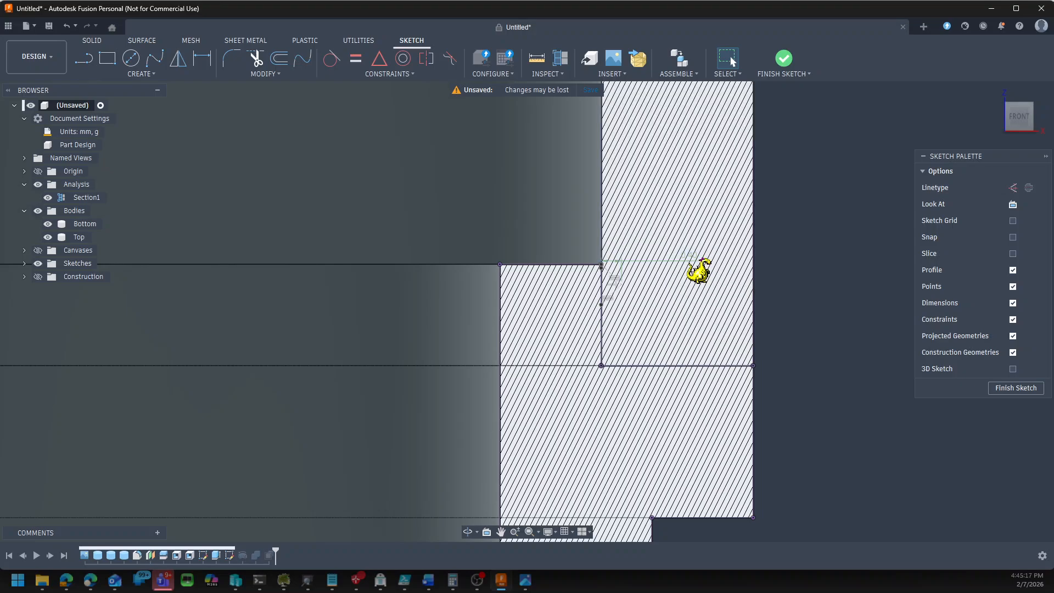
{"action": "left_click", "coordinate": [816, 262]}
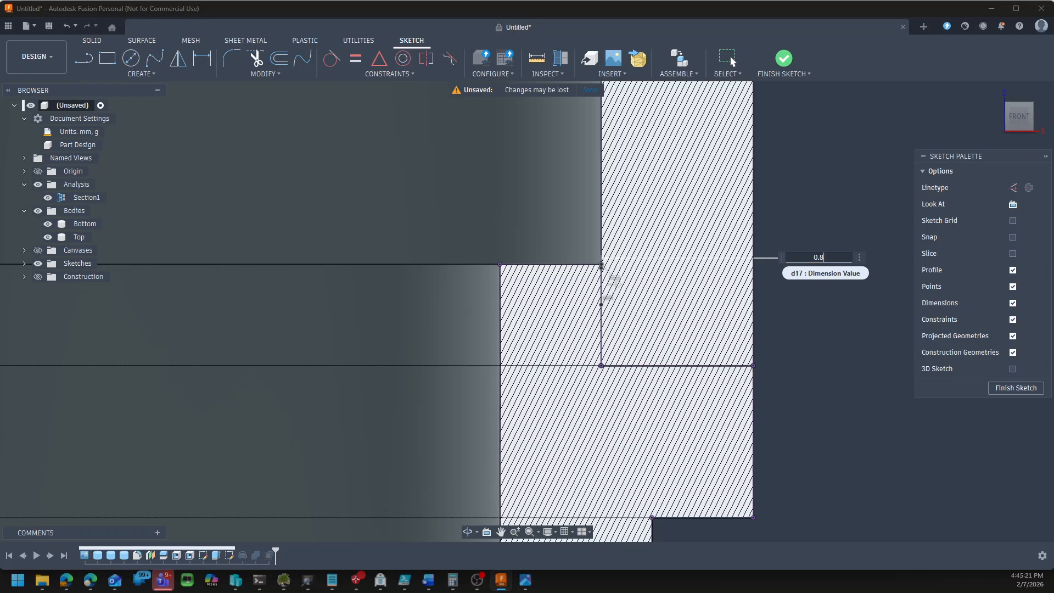
{"action": "key", "text": "Return"}
{"action": "key", "text": "F6"}
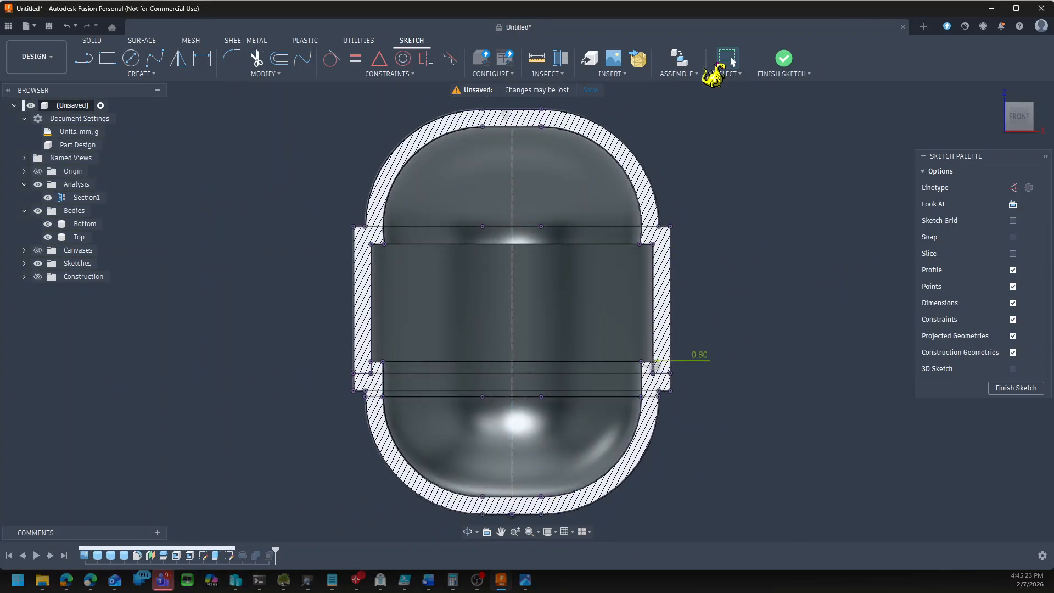
{"action": "left_click", "coordinate": [786, 77]}
{"action": "scroll", "coordinate": [362, 379], "scroll_direction": "up", "scroll_amount": 10}
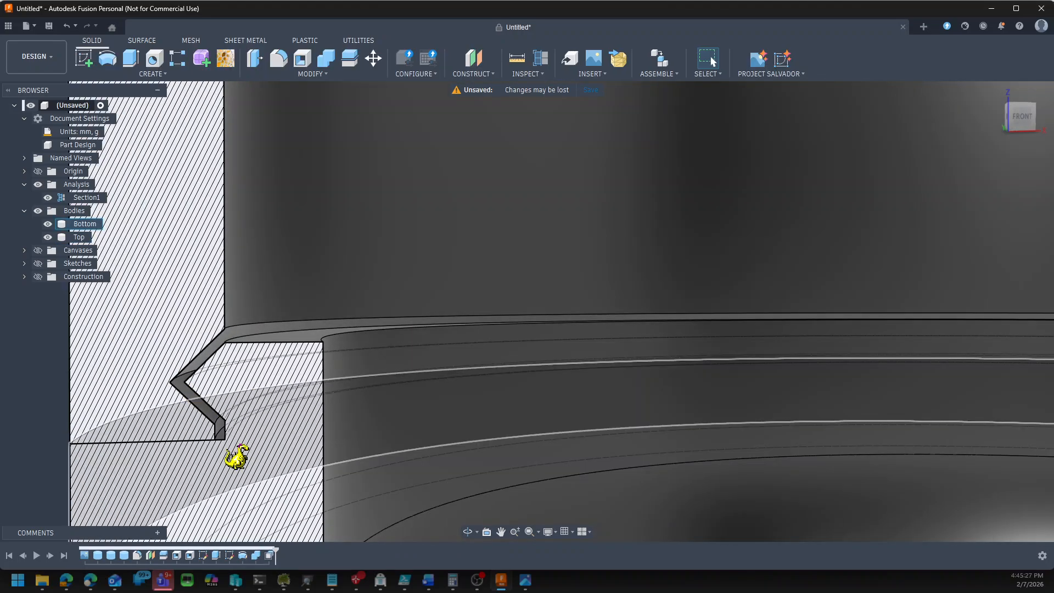
{"action": "left_click", "coordinate": [209, 397]}
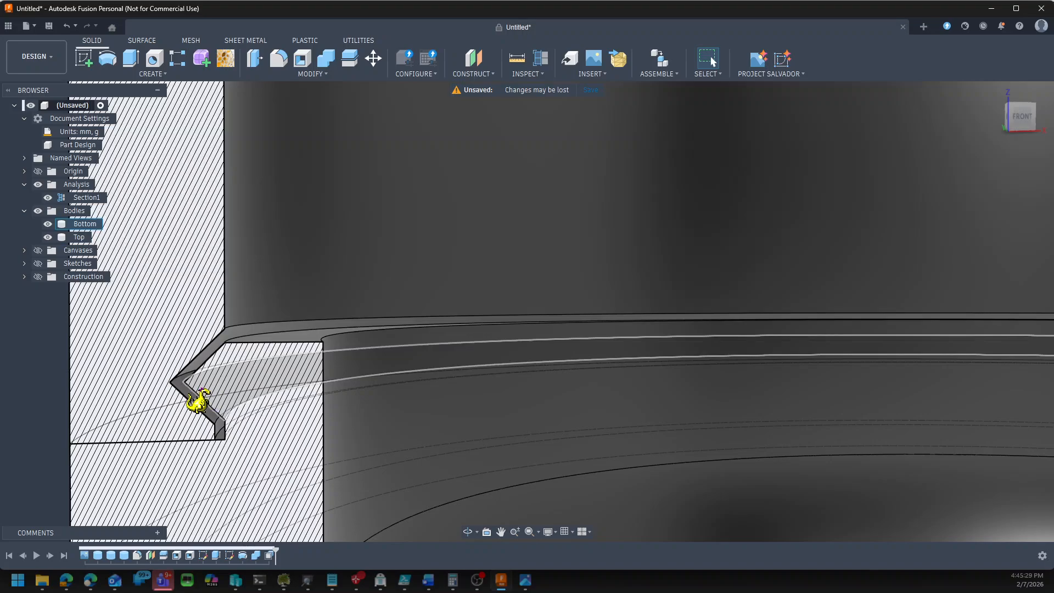
{"action": "left_click", "coordinate": [210, 397]}
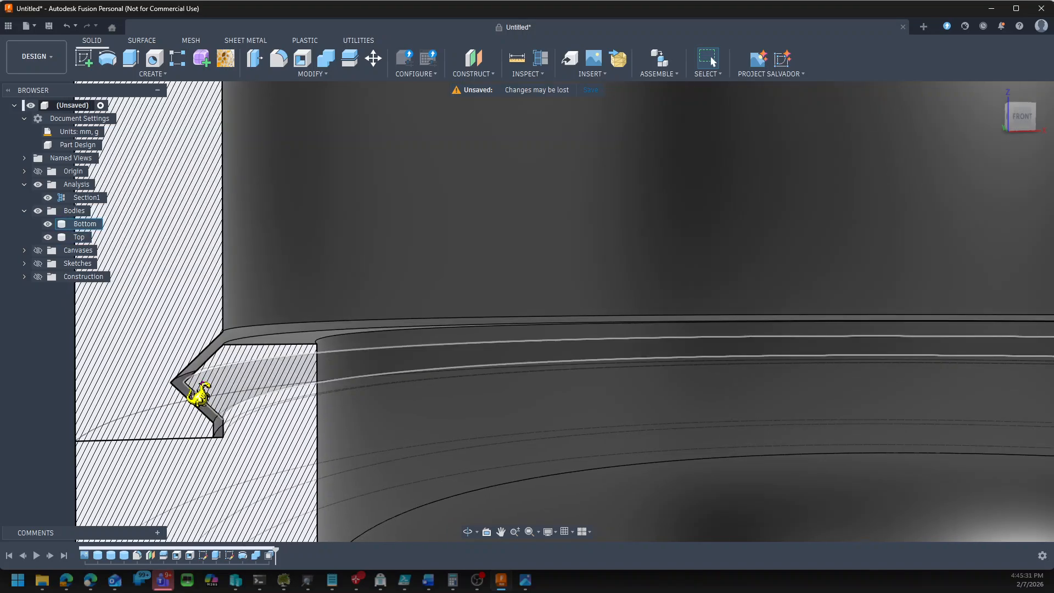
{"action": "scroll", "coordinate": [204, 435], "scroll_direction": "down", "scroll_amount": 3}
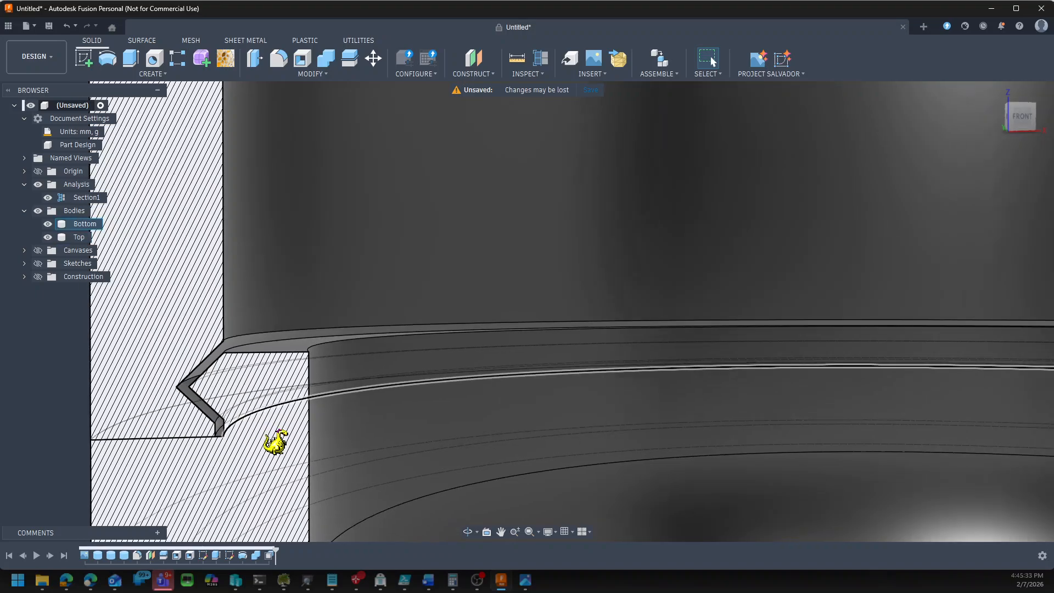
Group the five snap-fit features in the timeline, from Extrude1 through the final face offset
{"action": "middle_click_drag", "start_coordinate": [313, 463], "coordinate": [470, 457], "text": "shift"}
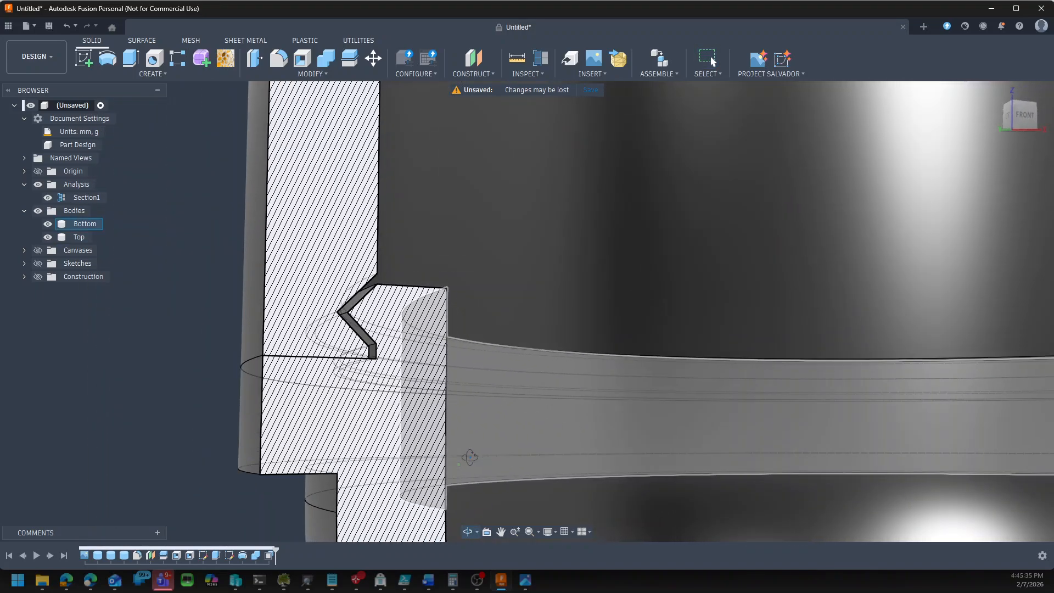
{"action": "left_click", "coordinate": [363, 348]}
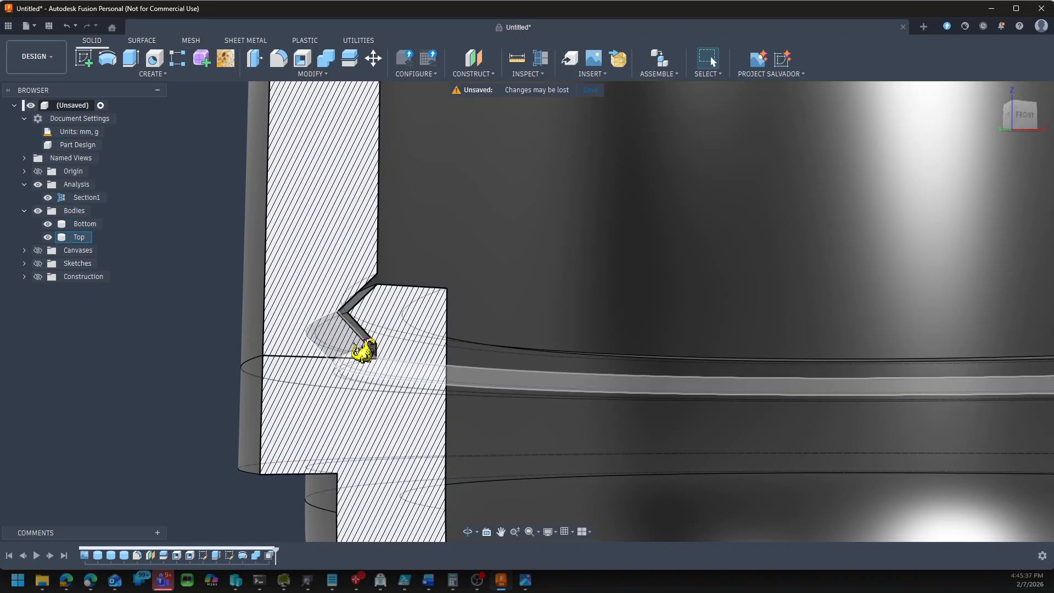
{"action": "left_click", "coordinate": [368, 346]}
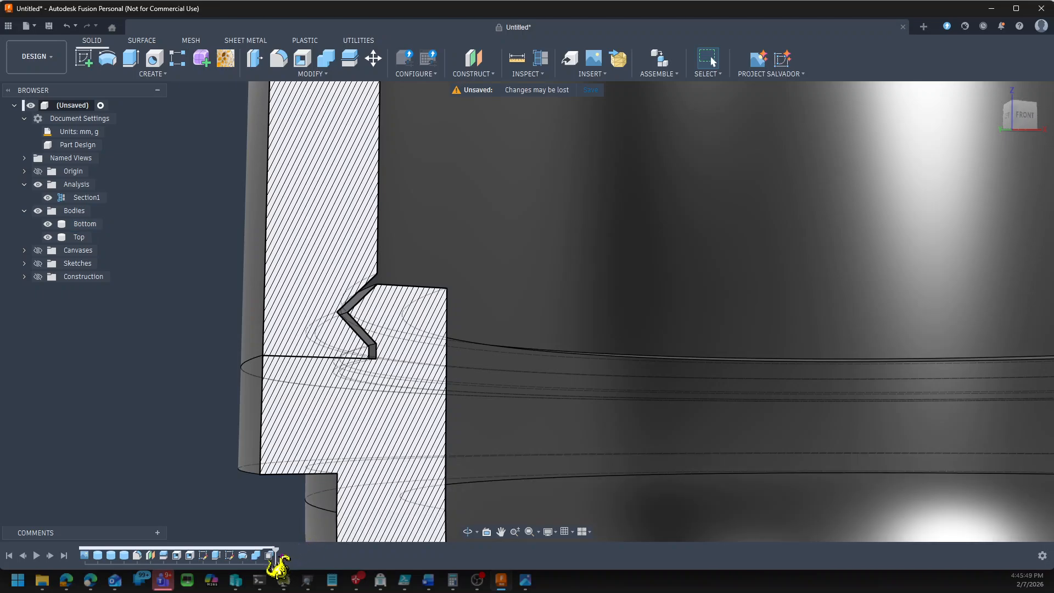
{"action": "left_click", "coordinate": [229, 556]}
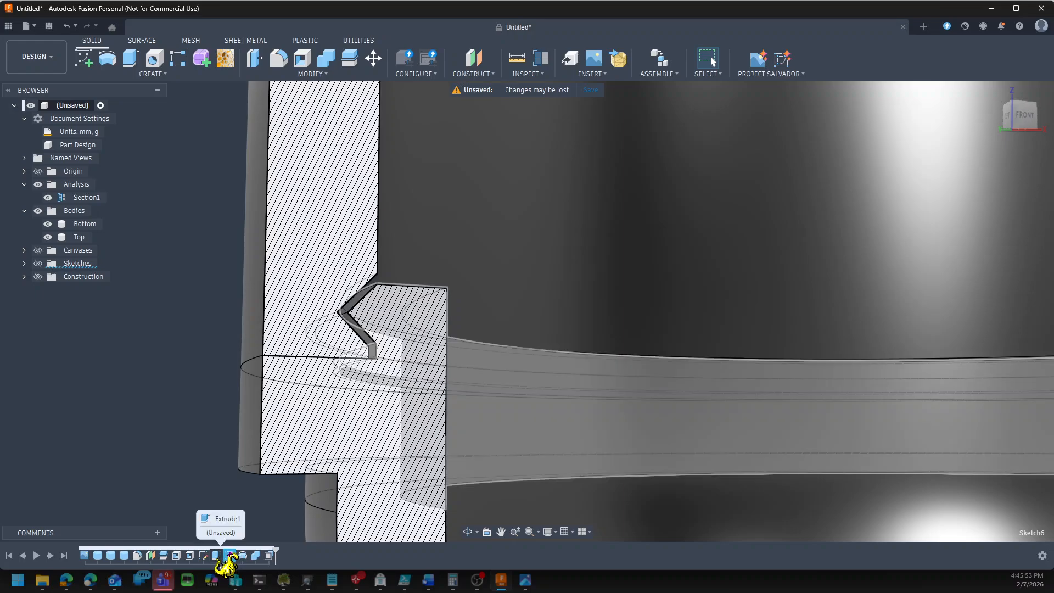
{"action": "left_click", "coordinate": [216, 556]}
{"action": "left_click", "coordinate": [271, 555], "text": "shift"}
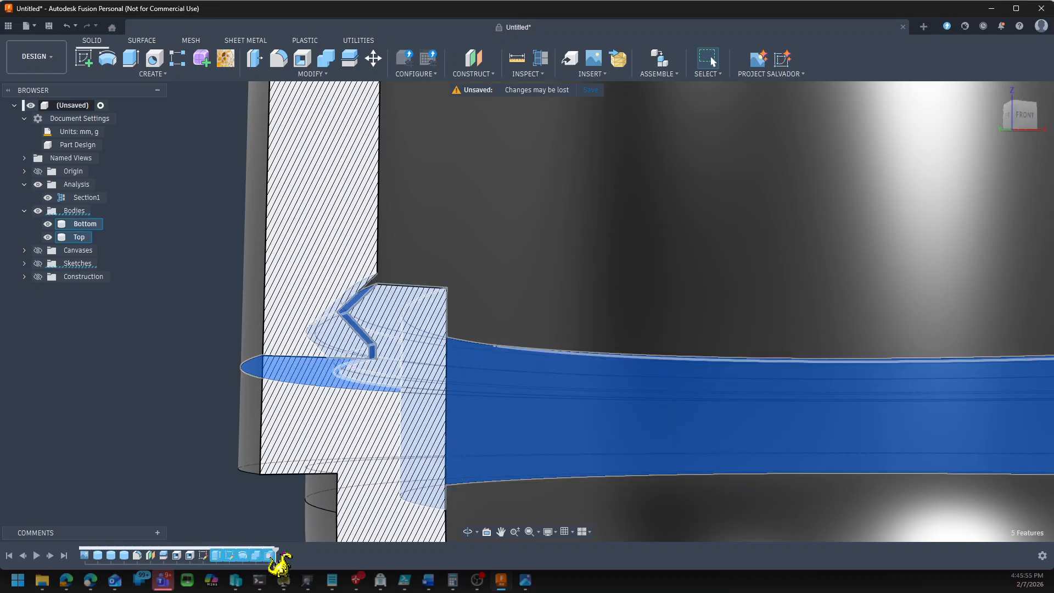
{"action": "right_click", "coordinate": [271, 555]}
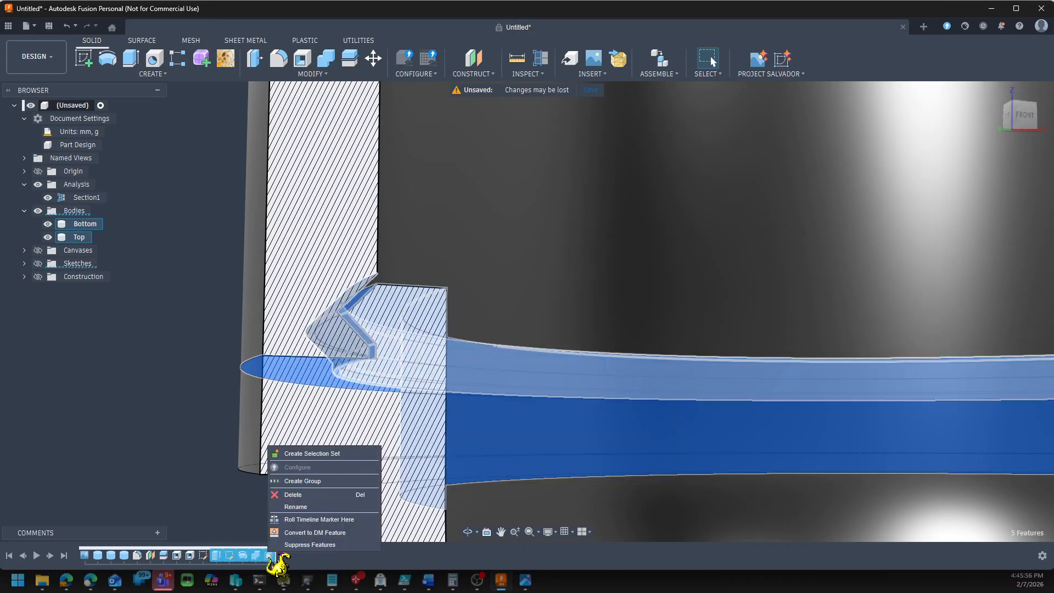
{"action": "left_click", "coordinate": [308, 494]}
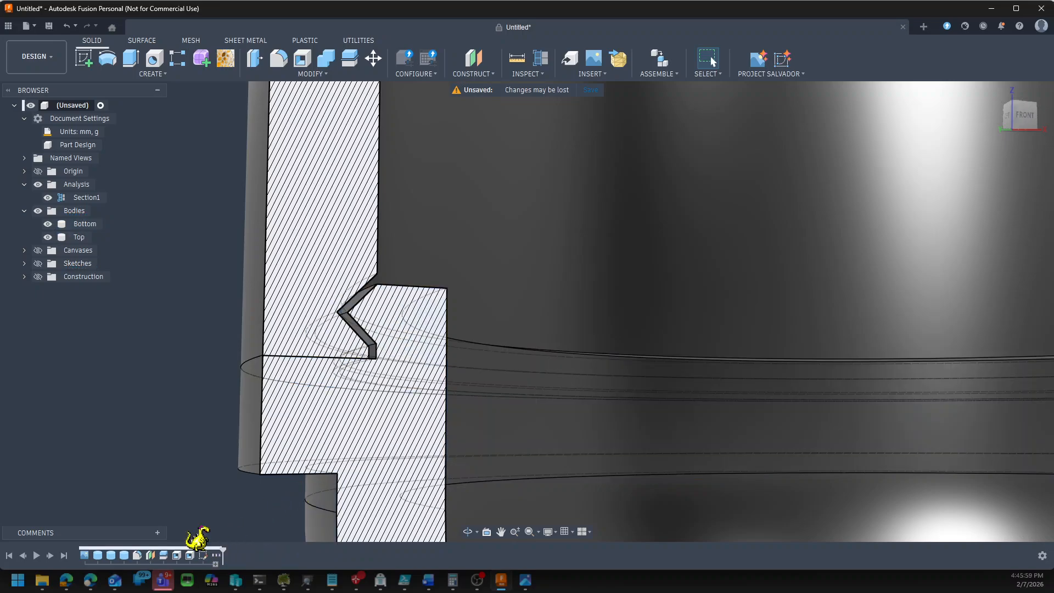
Suppress all features in the snap-fit timeline group
{"action": "right_click", "coordinate": [218, 556]}
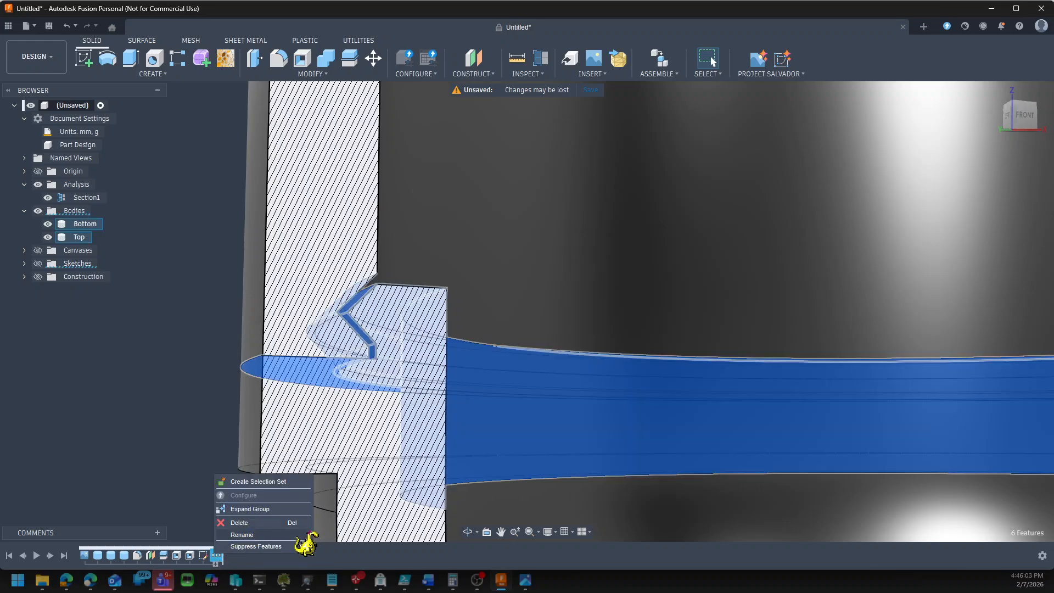
{"action": "left_click", "coordinate": [256, 546]}
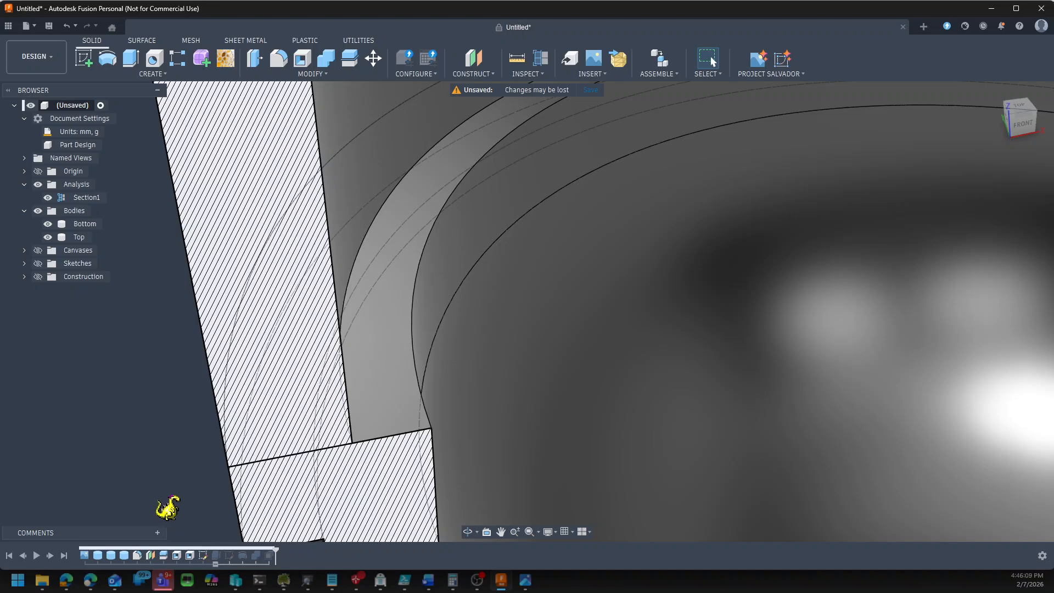
{"action": "middle_click_drag", "start_coordinate": [146, 460], "coordinate": [147, 453], "text": "shift"}
{"action": "middle_click_drag", "start_coordinate": [148, 449], "coordinate": [148, 449], "text": "shift"}
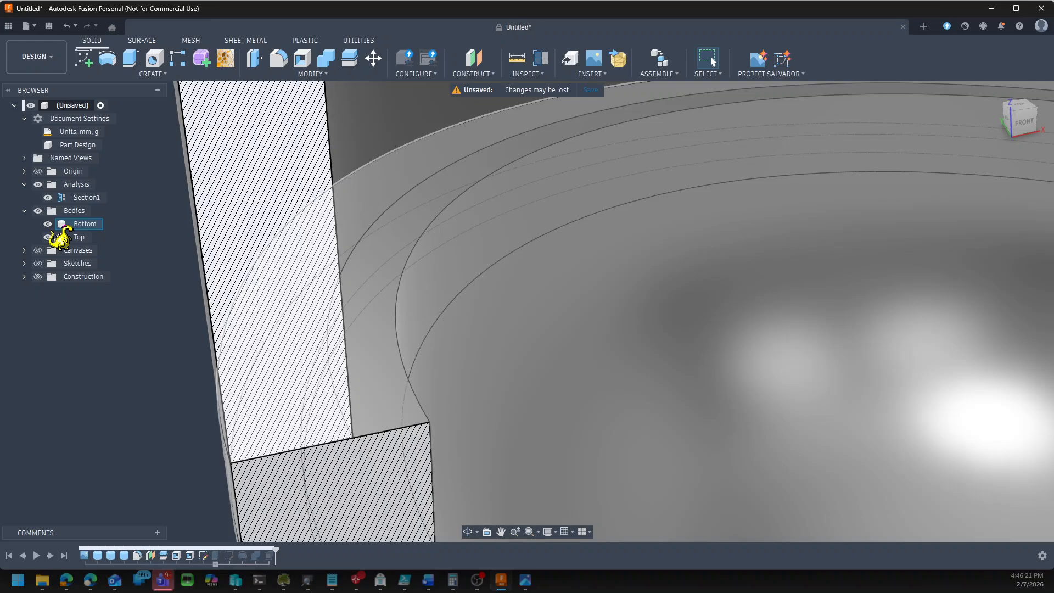
Hide the Top body and show Sketch5
{"action": "left_click", "coordinate": [48, 236]}
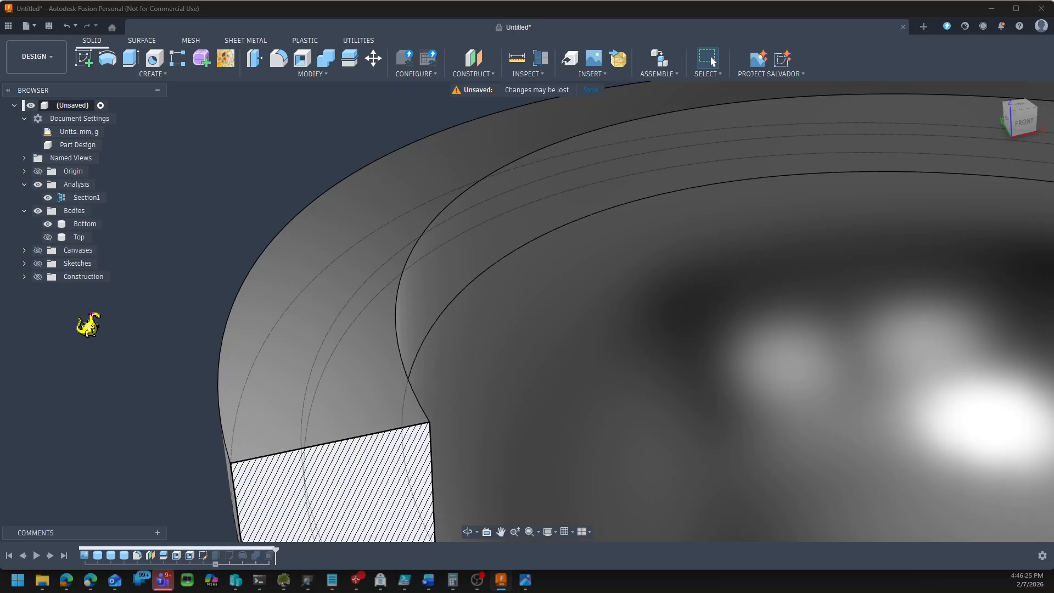
{"action": "left_click", "coordinate": [24, 263]}
{"action": "left_click", "coordinate": [48, 276]}
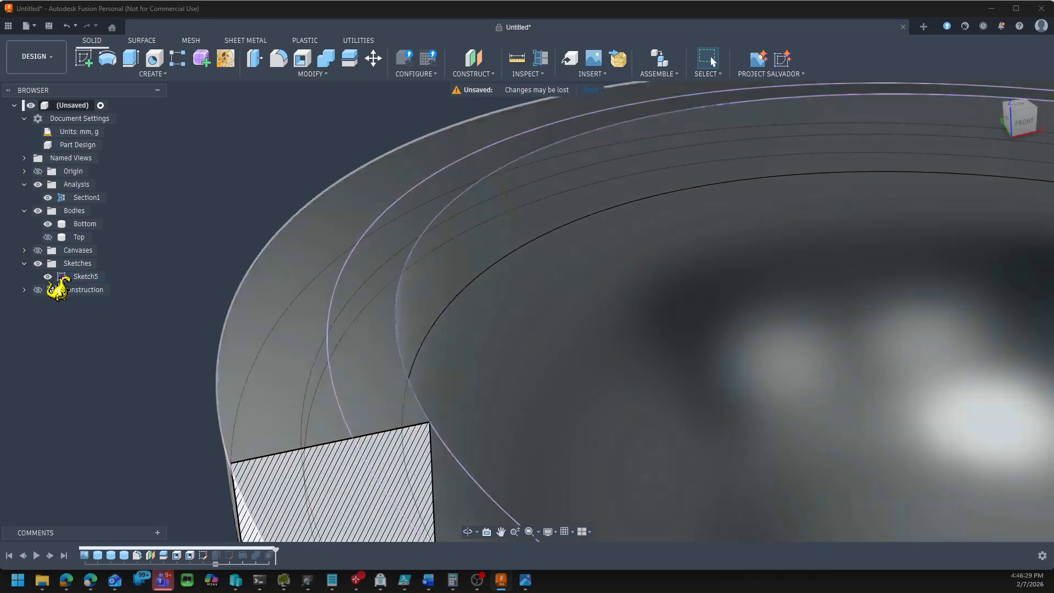
Extrude the inner ring profile of Sketch5 by -8 mm with the Join operation to form the Bottom body's lip
{"action": "key", "text": "e"}
{"action": "left_click", "coordinate": [384, 381]}
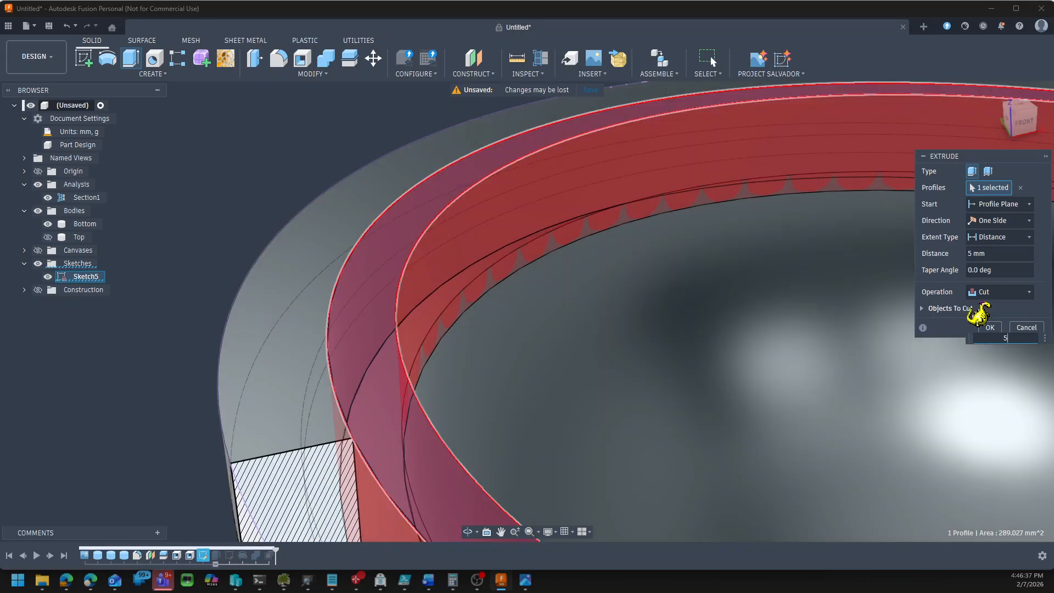
{"action": "scroll", "coordinate": [134, 375], "scroll_direction": "down", "scroll_amount": 5}
{"action": "middle_click_drag", "start_coordinate": [820, 485], "coordinate": [805, 470], "text": "shift"}
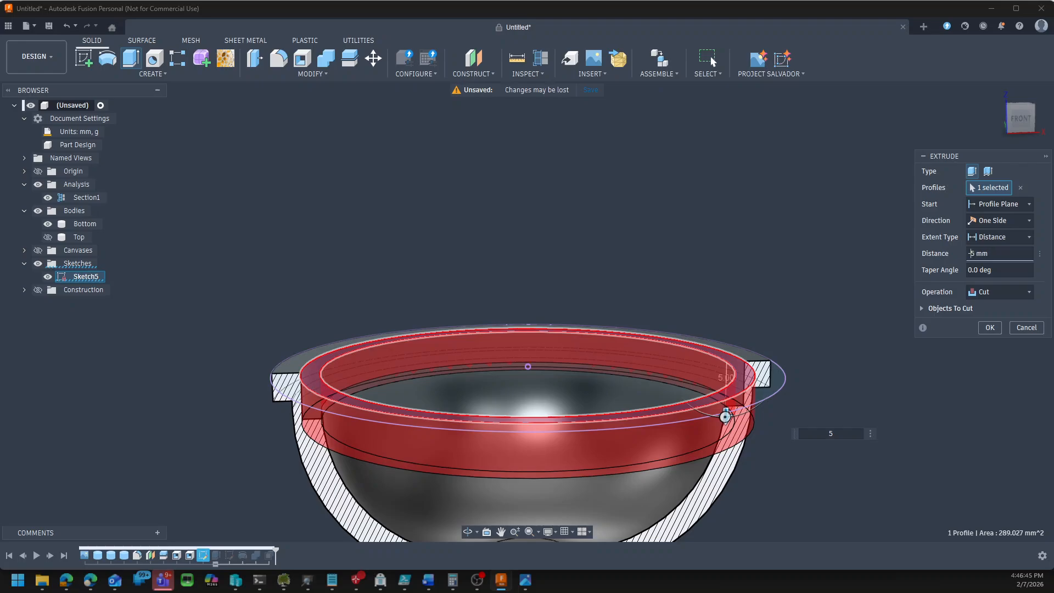
{"action": "type", "text": "5"}
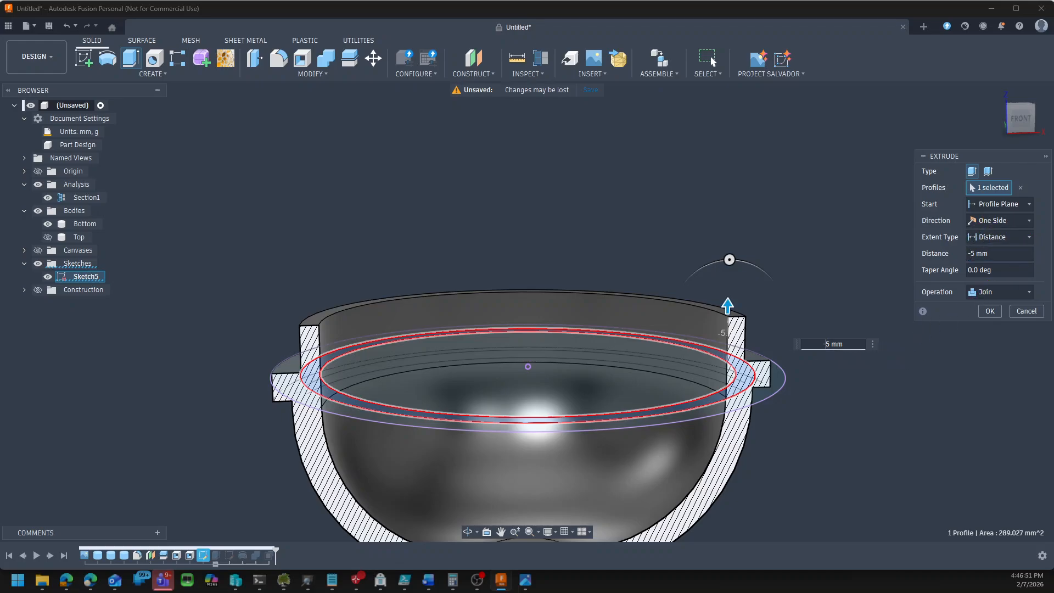
{"action": "type", "text": "8"}
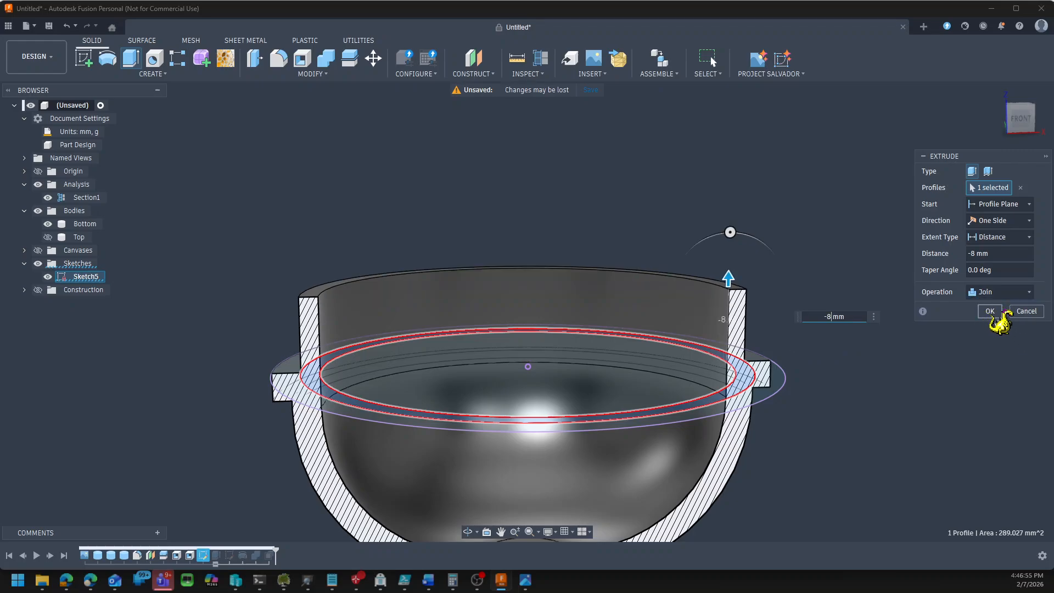
{"action": "left_click", "coordinate": [991, 313]}
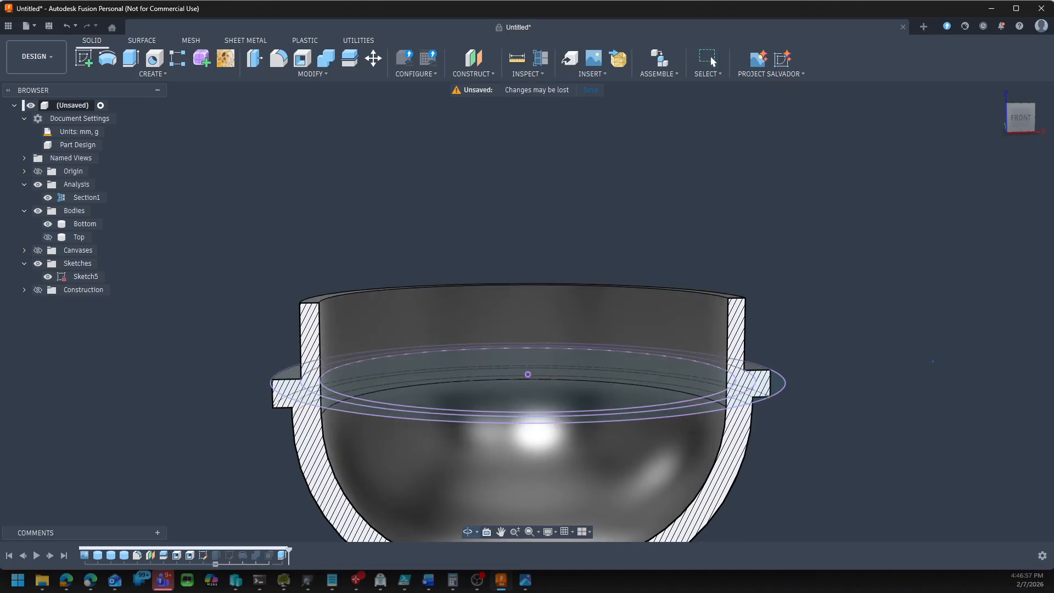
Show the Top body to check how the lip sits inside it, and hide it again
{"action": "left_click", "coordinate": [48, 237]}
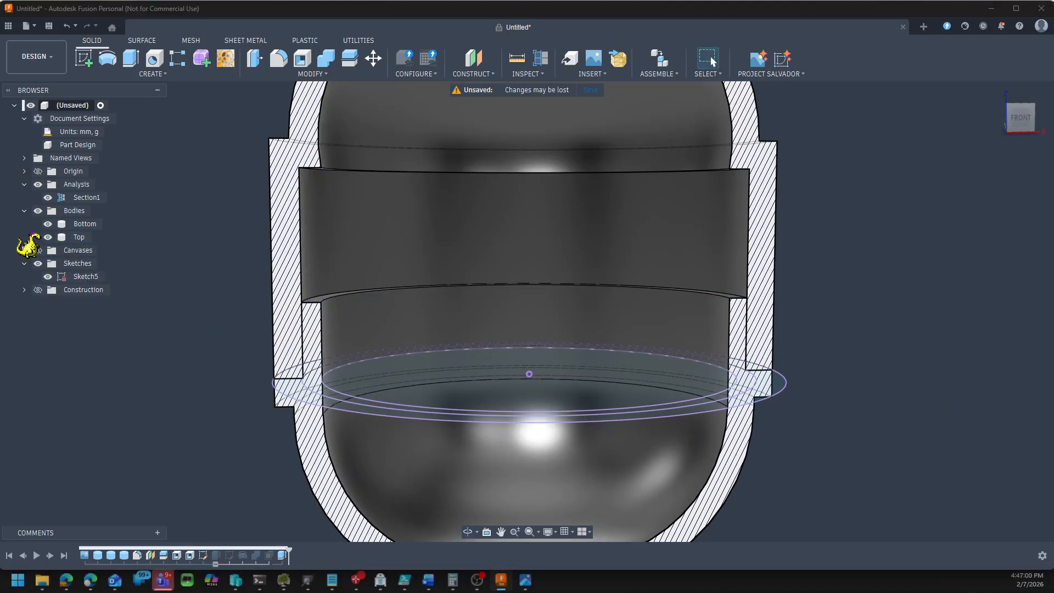
{"action": "left_click", "coordinate": [48, 236]}
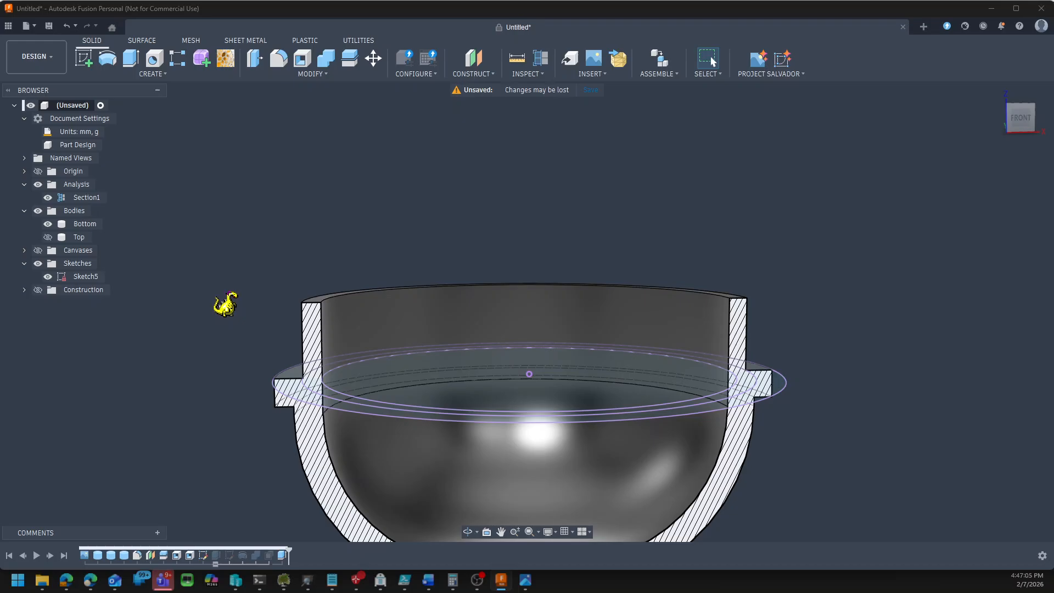
{"action": "scroll", "coordinate": [224, 306], "scroll_direction": "up", "scroll_amount": 3}
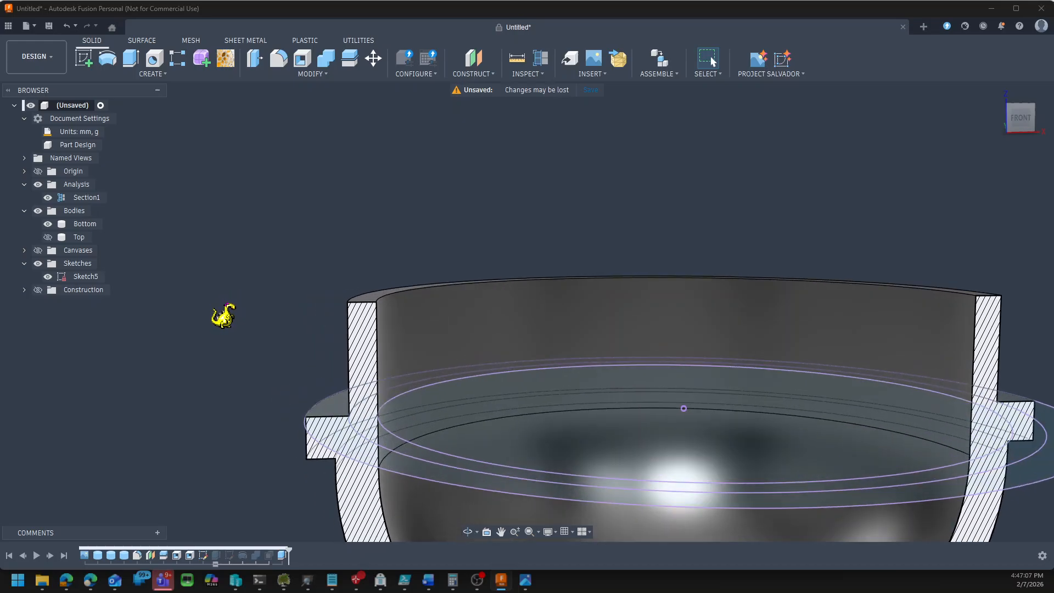
{"action": "middle_click_drag", "start_coordinate": [222, 317], "coordinate": [284, 310], "text": "shift"}
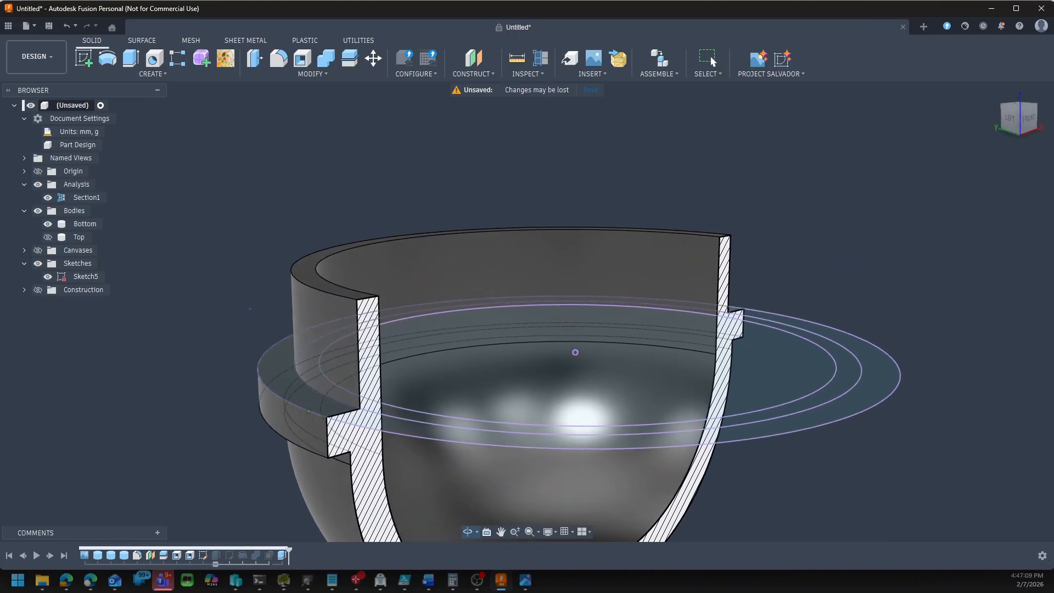
Start a modeled, full-length Thread on the outer cylindrical face of the Bottom body's lip
{"action": "left_click", "coordinate": [165, 74]}
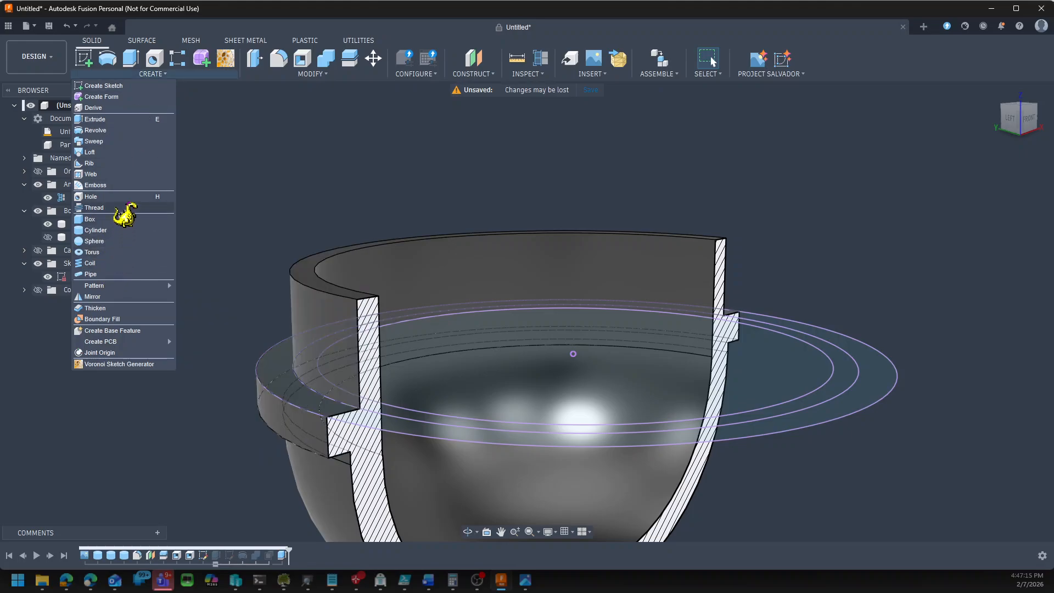
{"action": "left_click", "coordinate": [154, 208]}
{"action": "left_click", "coordinate": [354, 359]}
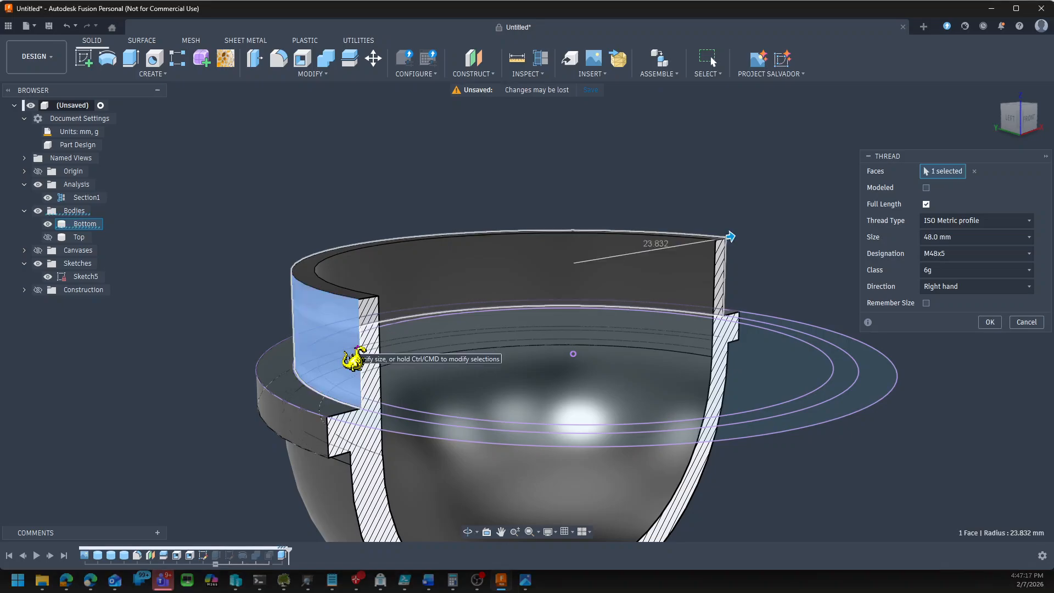
{"action": "middle_click_drag", "start_coordinate": [942, 487], "coordinate": [867, 483], "text": "shift"}
{"action": "scroll", "coordinate": [468, 358], "scroll_direction": "down", "scroll_amount": 3}
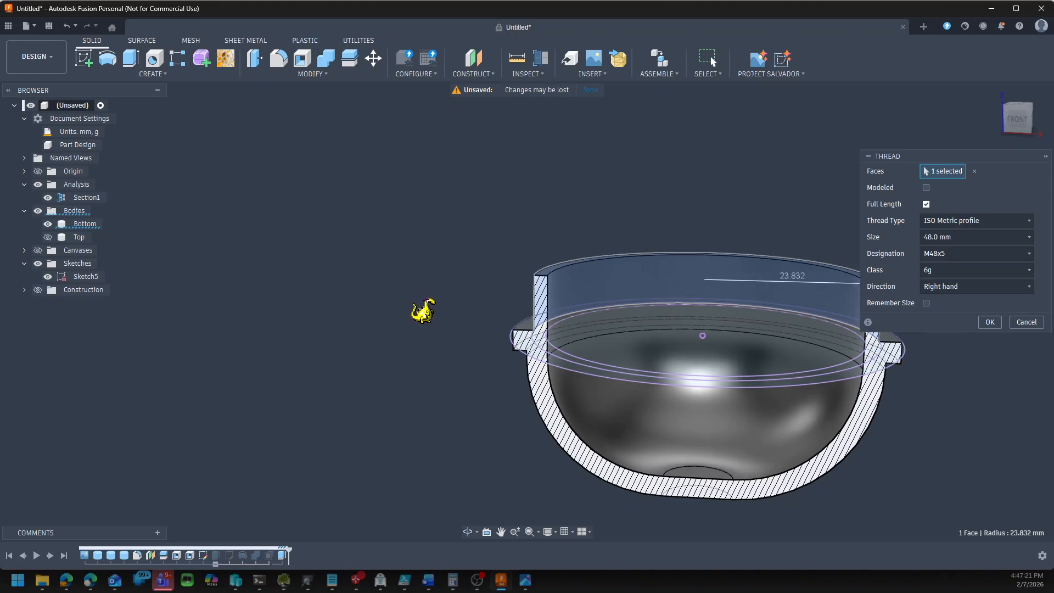
{"action": "middle_click_drag", "start_coordinate": [426, 300], "coordinate": [438, 284], "text": "shift"}
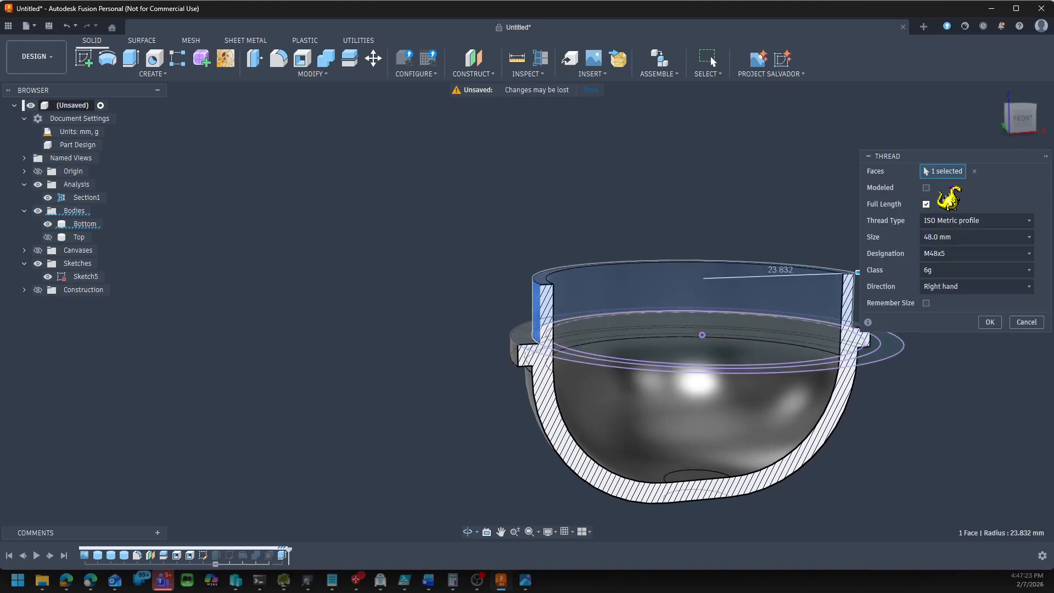
{"action": "left_click", "coordinate": [926, 187]}
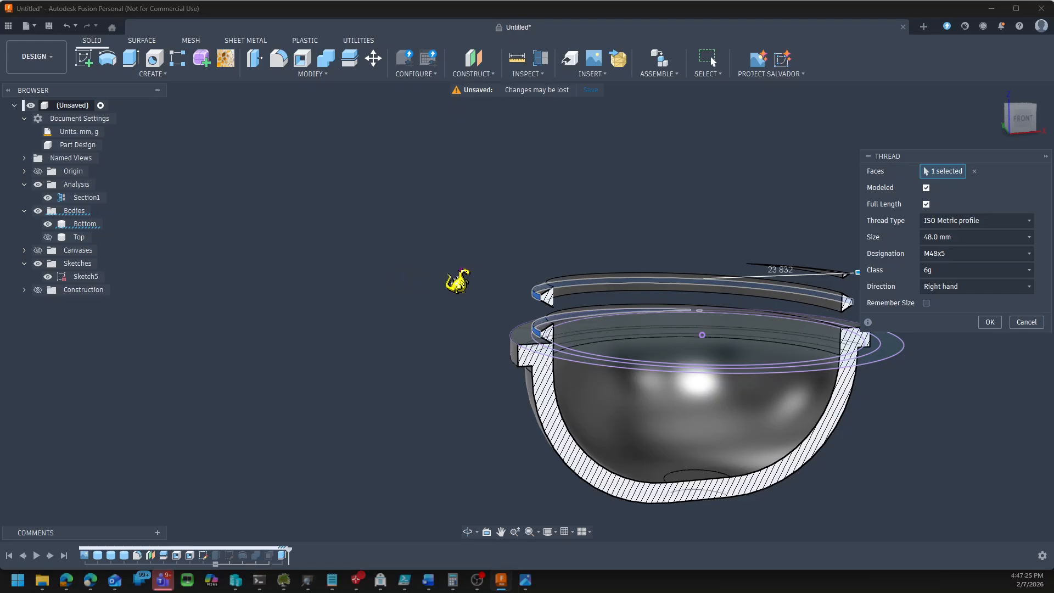
Try the lip thread at size 50.0 mm with designation M50x3
{"action": "left_click", "coordinate": [993, 239]}
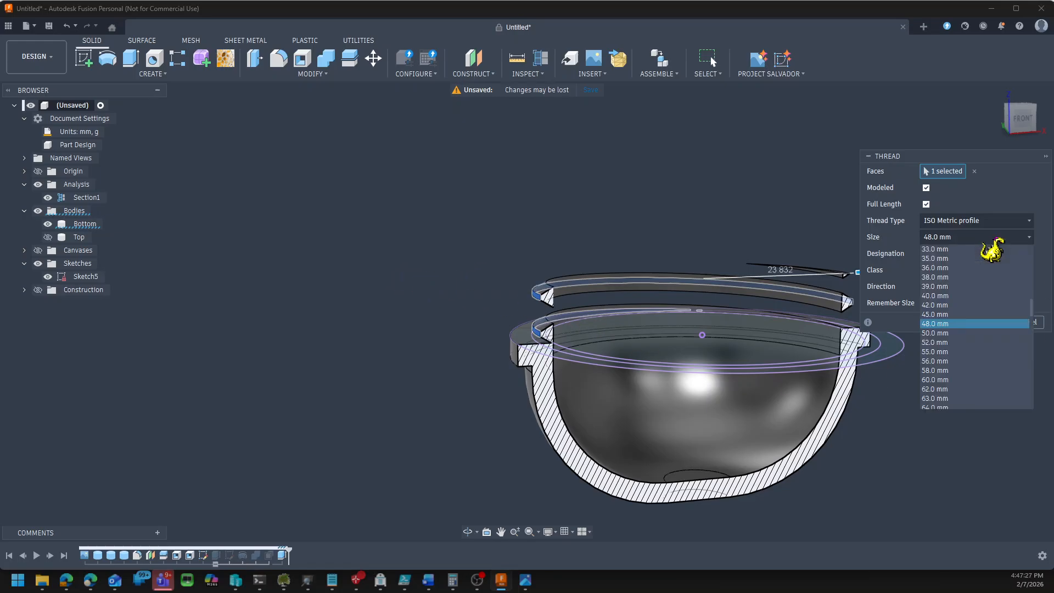
{"action": "left_click", "coordinate": [971, 339]}
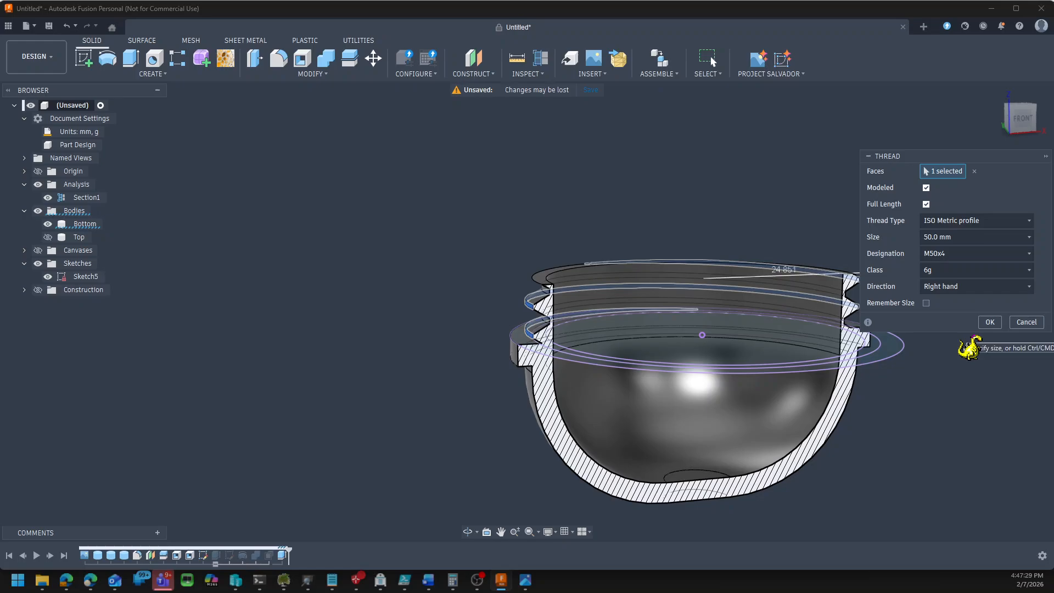
{"action": "left_click", "coordinate": [966, 254]}
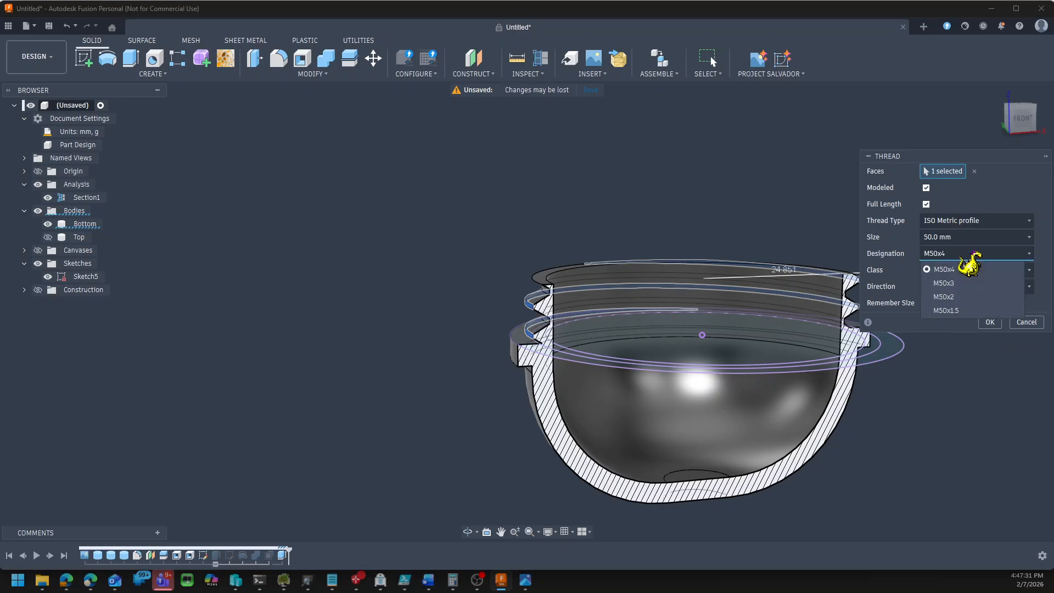
{"action": "left_click", "coordinate": [966, 291]}
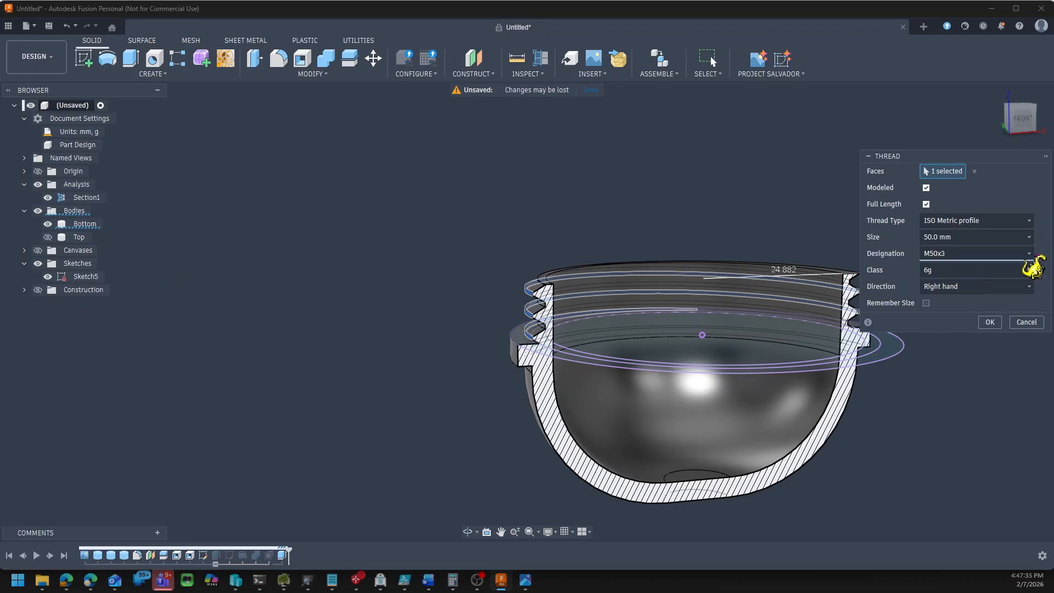
{"action": "middle_click_drag", "start_coordinate": [455, 309], "coordinate": [431, 286], "text": "shift"}
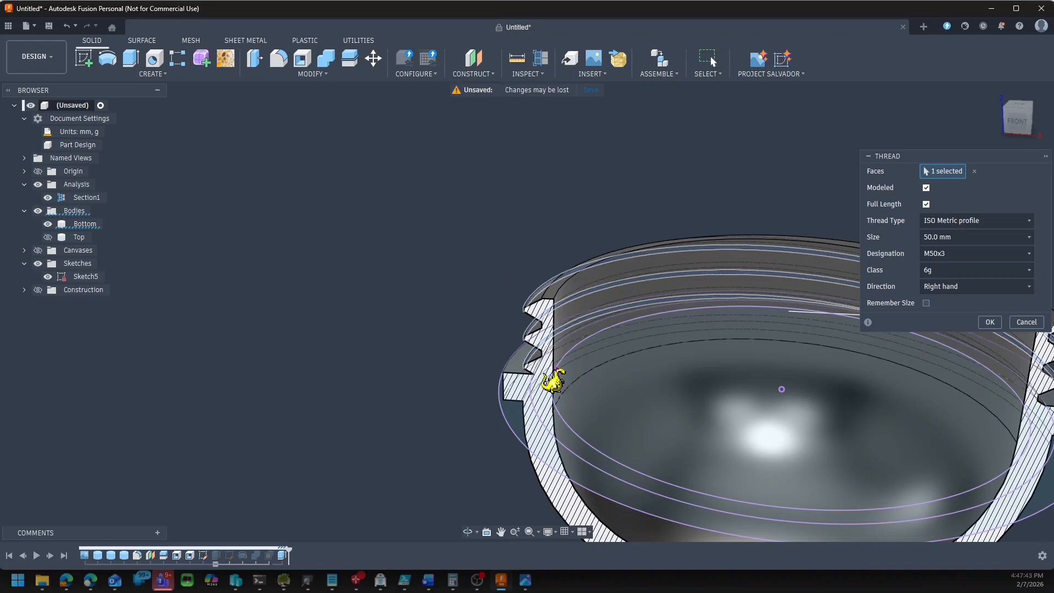
Set the lip thread's size to 52.0 mm
{"action": "left_click", "coordinate": [1019, 254]}
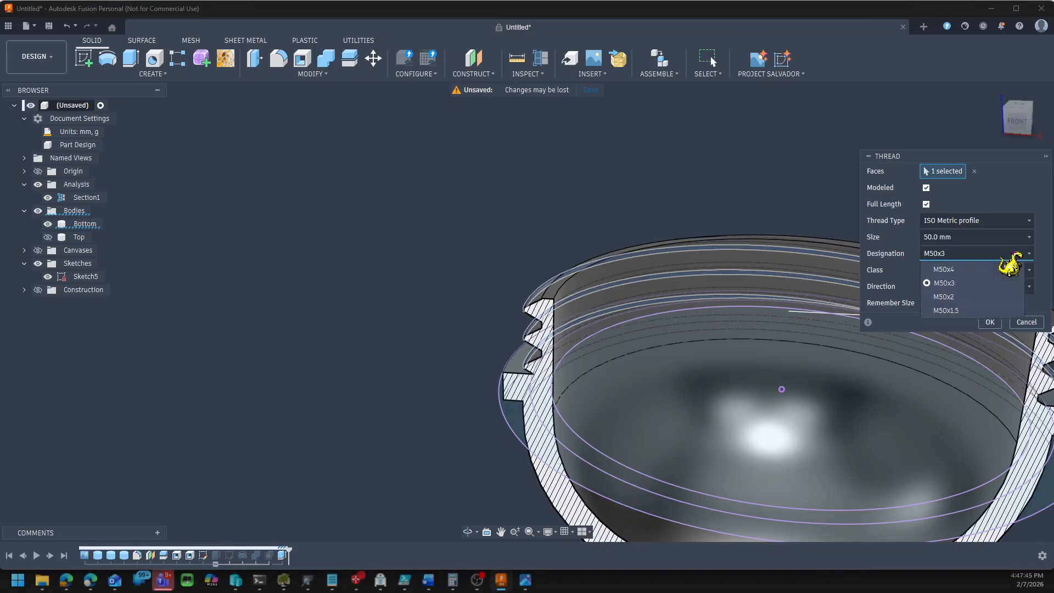
{"action": "left_click", "coordinate": [1005, 268]}
{"action": "left_click", "coordinate": [993, 237]}
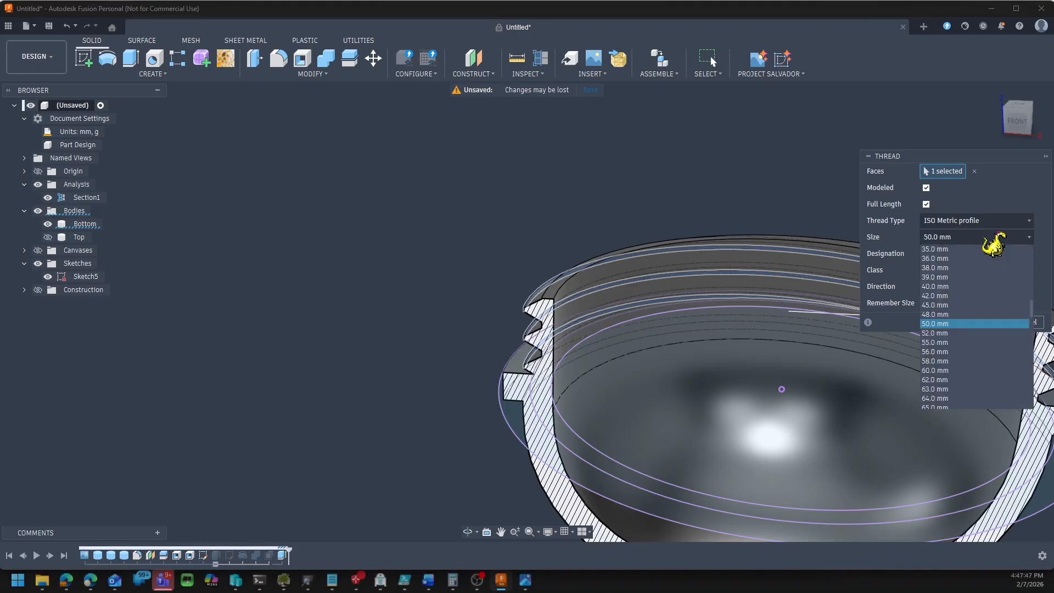
{"action": "left_click", "coordinate": [944, 332]}
{"action": "scroll", "coordinate": [442, 318], "scroll_direction": "down", "scroll_amount": 3}
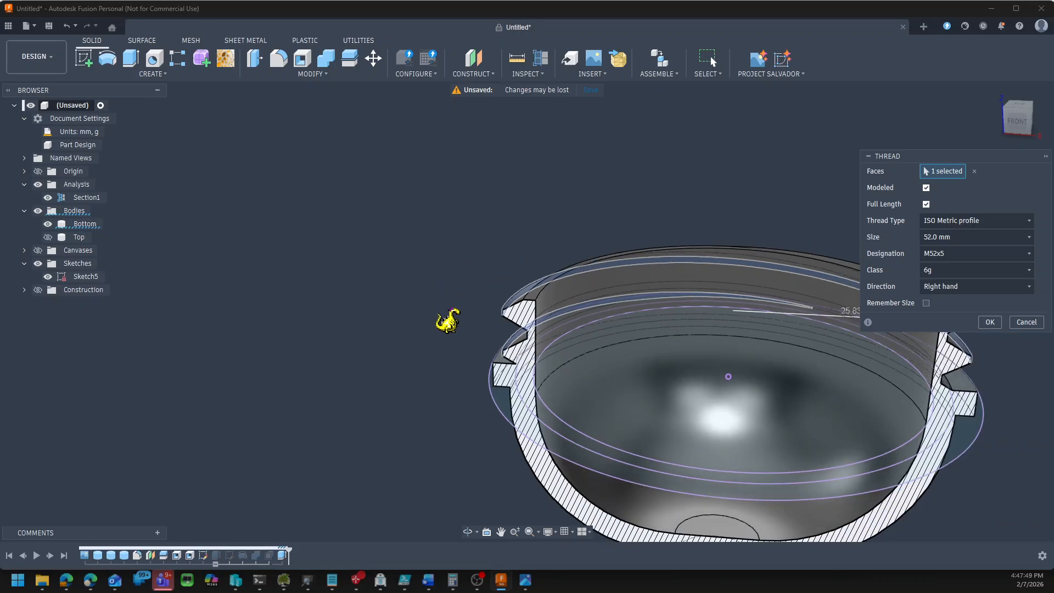
{"action": "middle_click_drag", "start_coordinate": [433, 357], "coordinate": [443, 329], "text": "shift"}
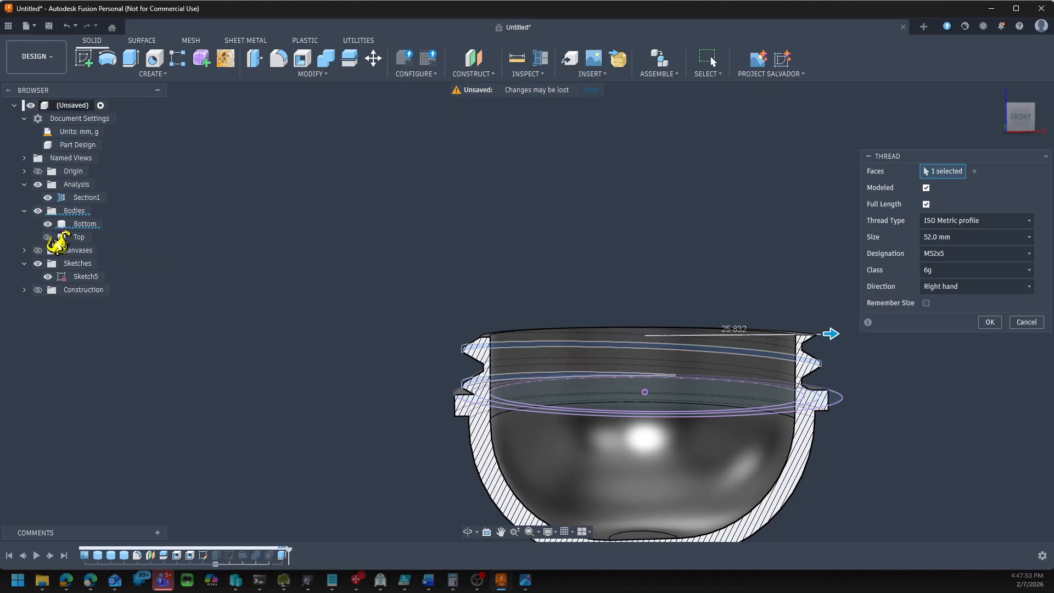
Check the lip thread against the Top body, hide that body again, and create the modeled M52x5 thread
{"action": "left_click", "coordinate": [47, 236]}
{"action": "left_click", "coordinate": [48, 236]}
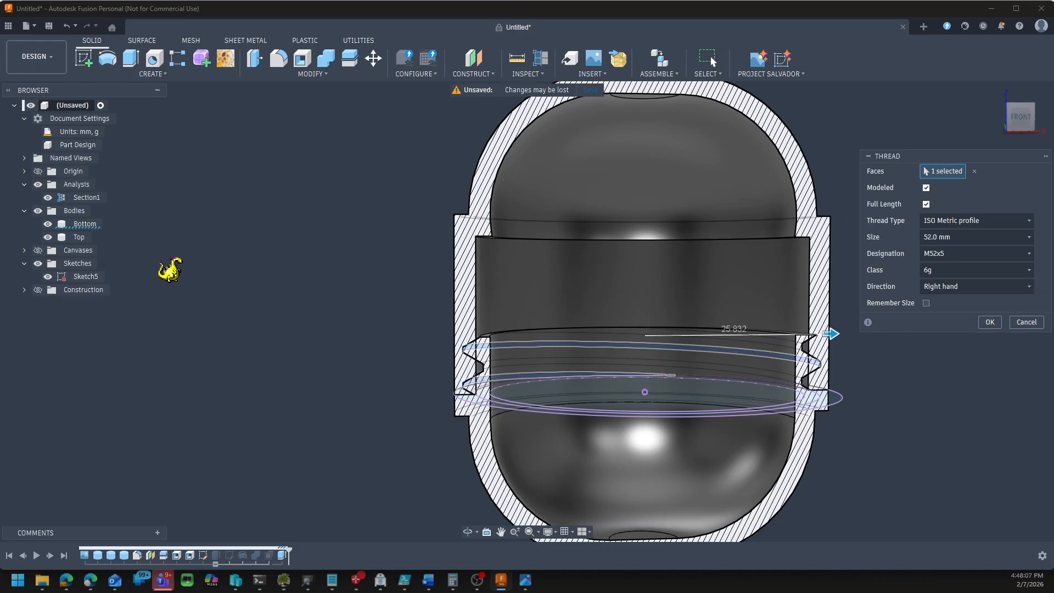
{"action": "left_click", "coordinate": [48, 237]}
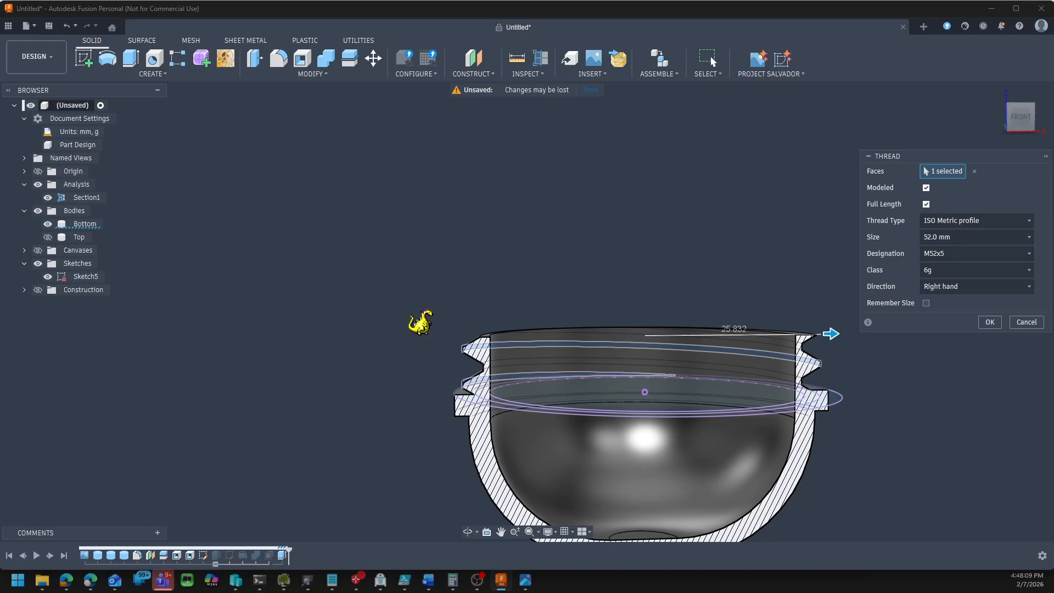
{"action": "left_click", "coordinate": [991, 323]}
{"action": "mouse_move", "coordinate": [381, 245]}
{"action": "middle_mouse_down", "text": "shift"}
{"action": "mouse_move", "coordinate": [400, 246]}
{"action": "mouse_move", "coordinate": [373, 256]}
{"action": "mouse_move", "coordinate": [394, 258]}
{"action": "mouse_move", "coordinate": [393, 247]}
{"action": "middle_mouse_up", "text": "shift"}
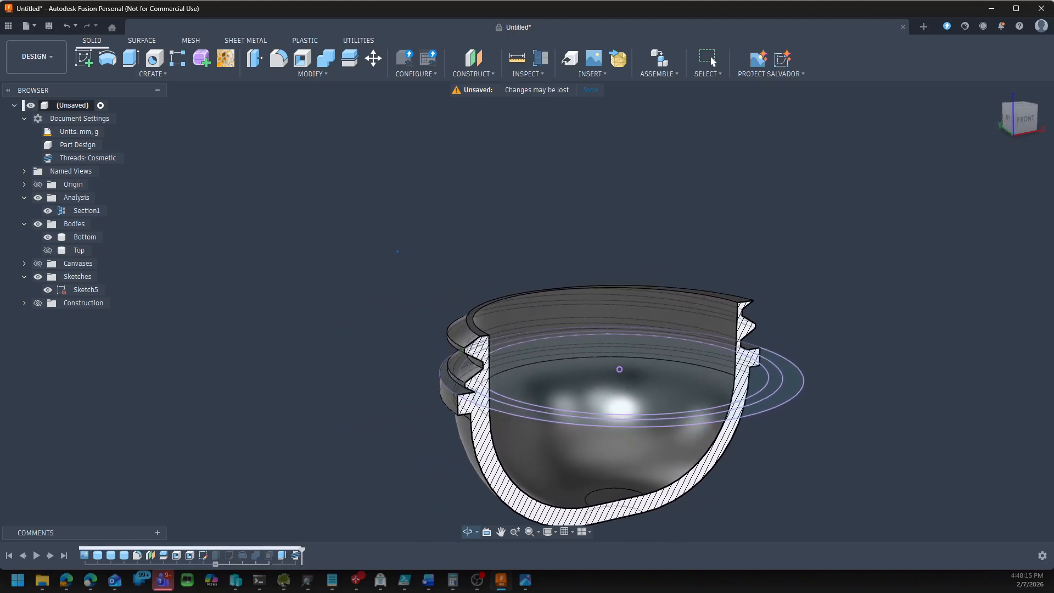
Show the Top body and use Combine to cut the Bottom body out of it, keeping the tool body
{"action": "left_click", "coordinate": [48, 250]}
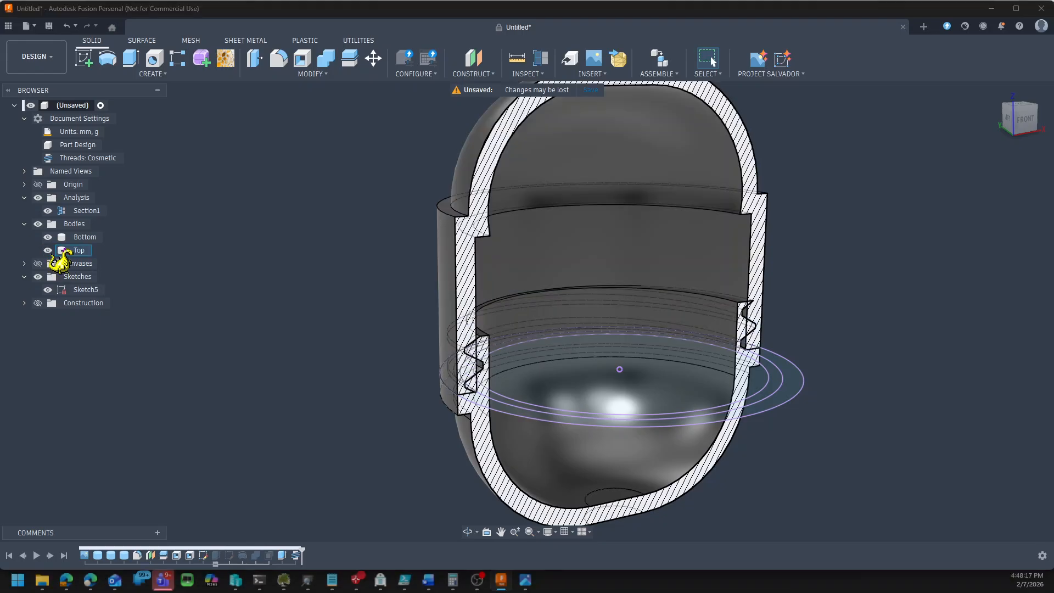
{"action": "left_click", "coordinate": [48, 237]}
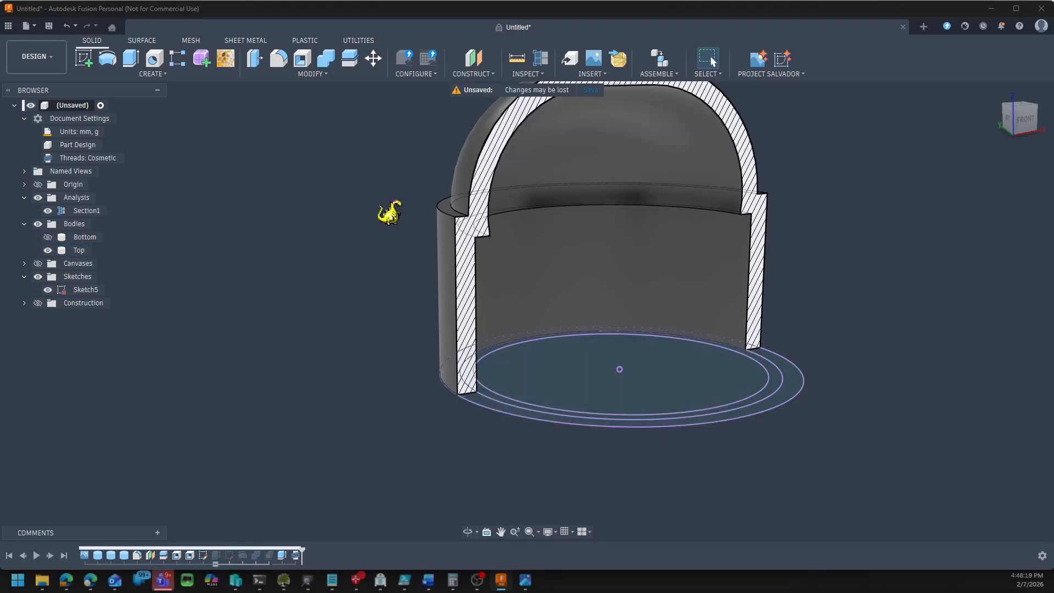
{"action": "left_click", "coordinate": [48, 237]}
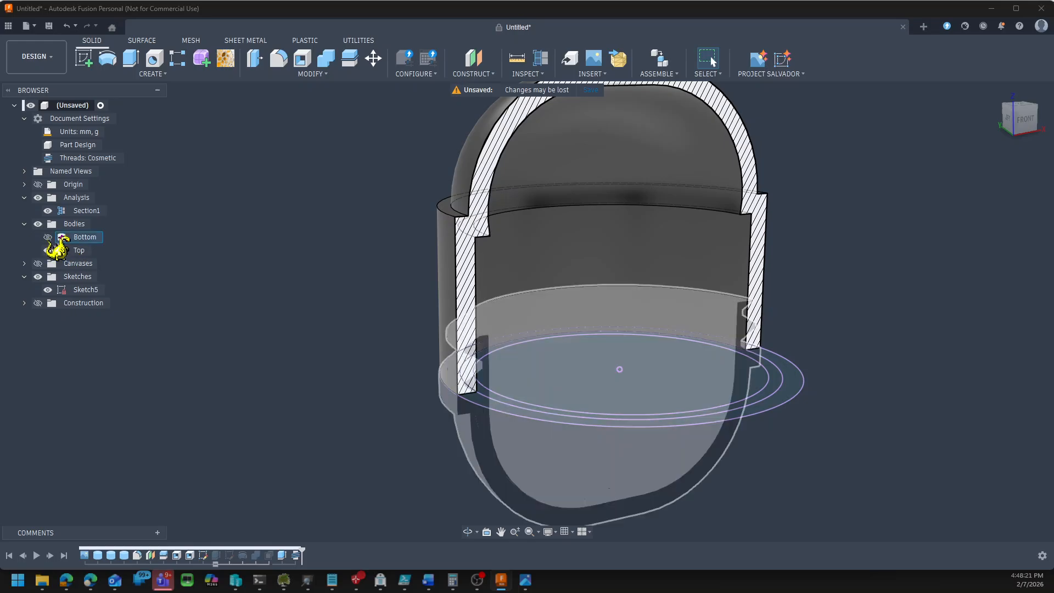
{"action": "left_click", "coordinate": [326, 76]}
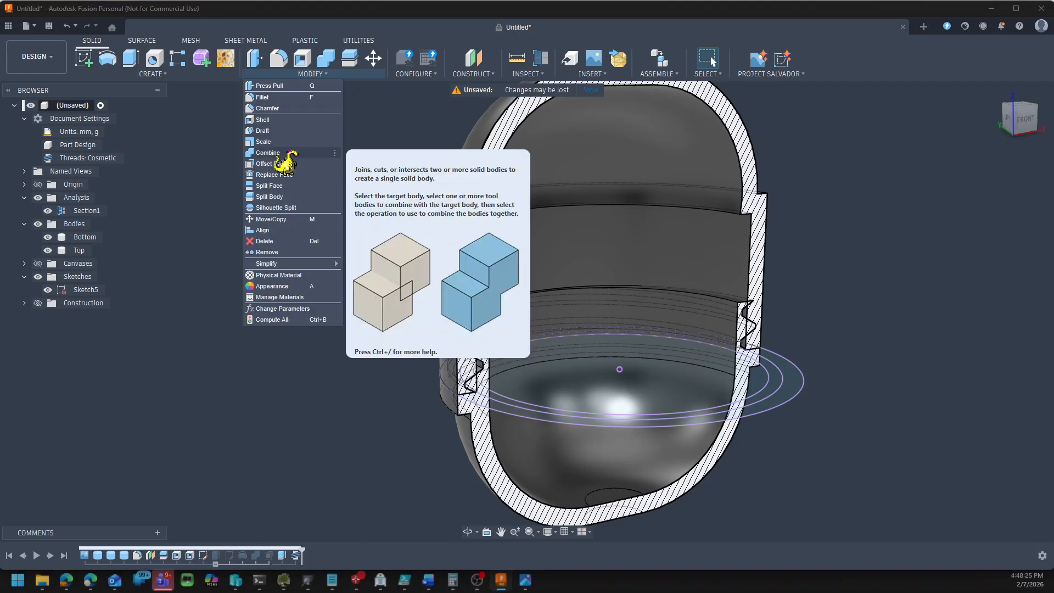
{"action": "left_click", "coordinate": [280, 153]}
{"action": "scroll", "coordinate": [431, 441], "scroll_direction": "up", "scroll_amount": 2}
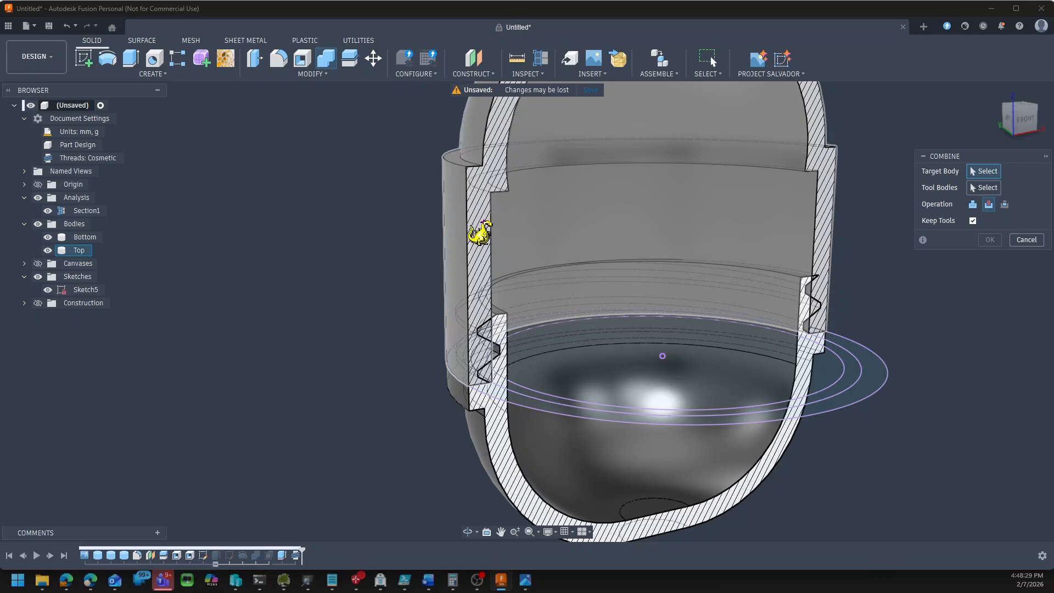
{"action": "left_click", "coordinate": [478, 232]}
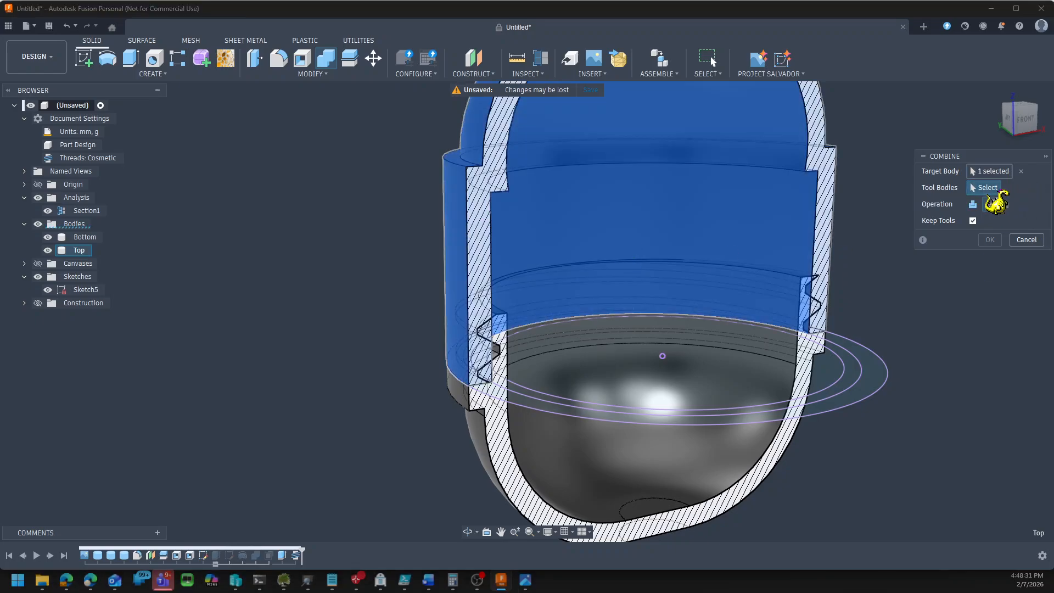
{"action": "left_click", "coordinate": [520, 473]}
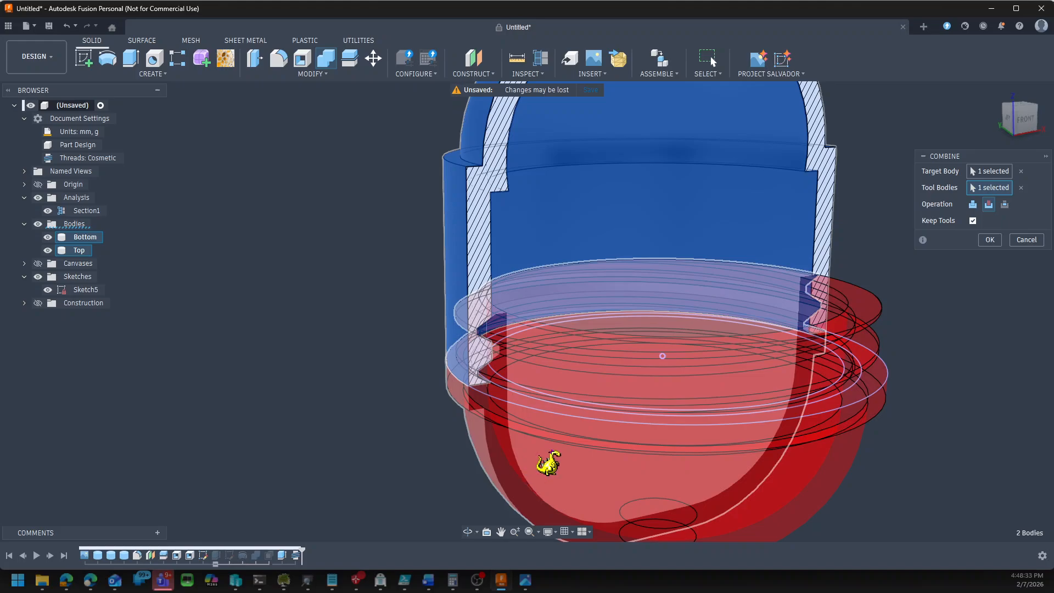
{"action": "left_click", "coordinate": [990, 240]}
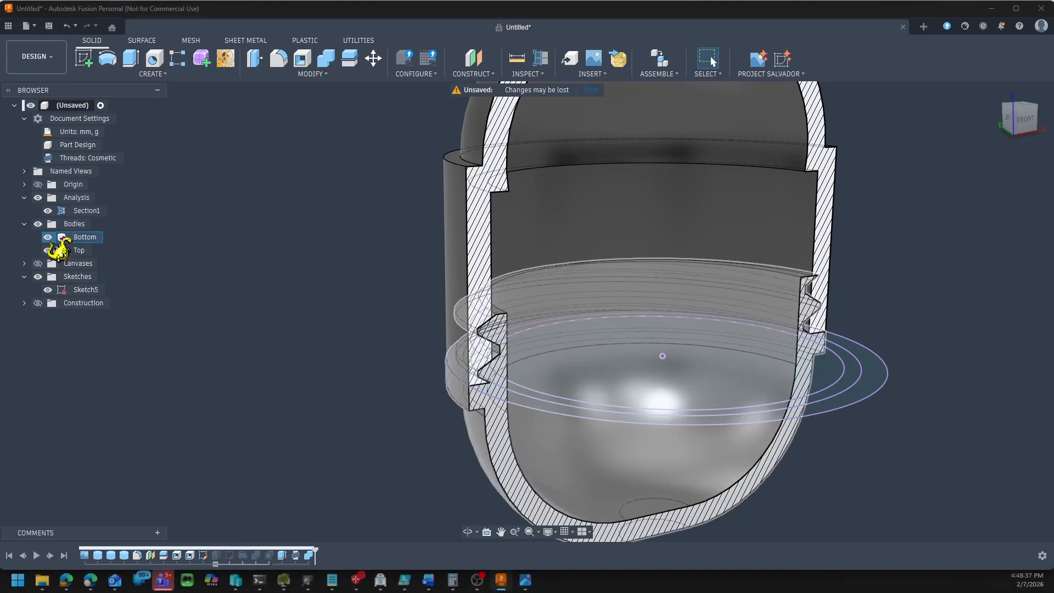
Hide the Bottom body to inspect the thread cut into the Top, then restore it and examine the mating threads in section
{"action": "left_click", "coordinate": [48, 236]}
{"action": "mouse_move", "coordinate": [151, 344]}
{"action": "middle_mouse_down", "text": "shift"}
{"action": "mouse_move", "coordinate": [125, 348]}
{"action": "mouse_move", "coordinate": [162, 336]}
{"action": "mouse_move", "coordinate": [142, 337]}
{"action": "middle_mouse_up", "text": "shift"}
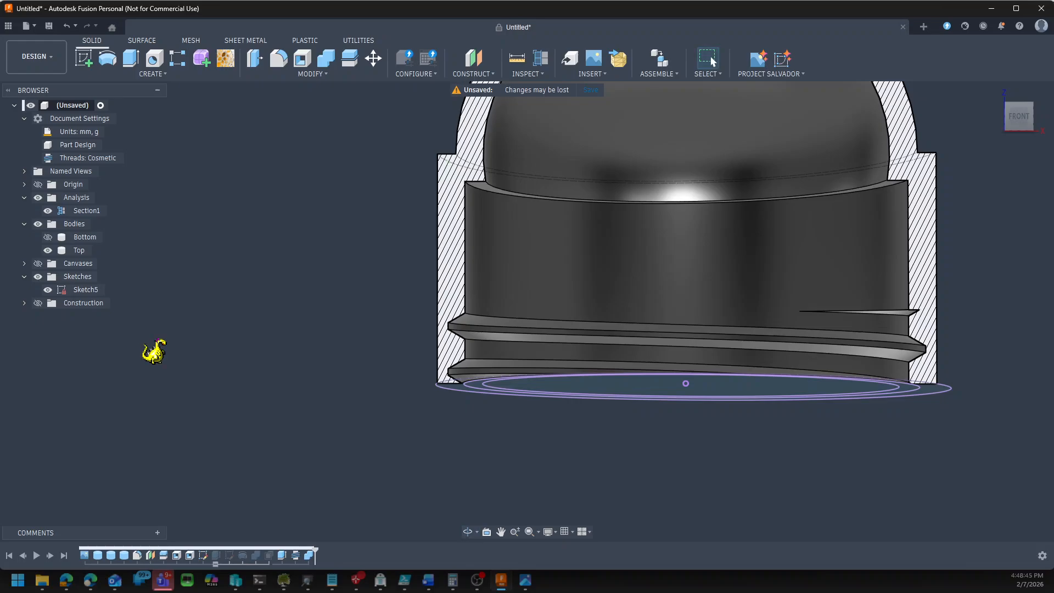
{"action": "left_click", "coordinate": [48, 236]}
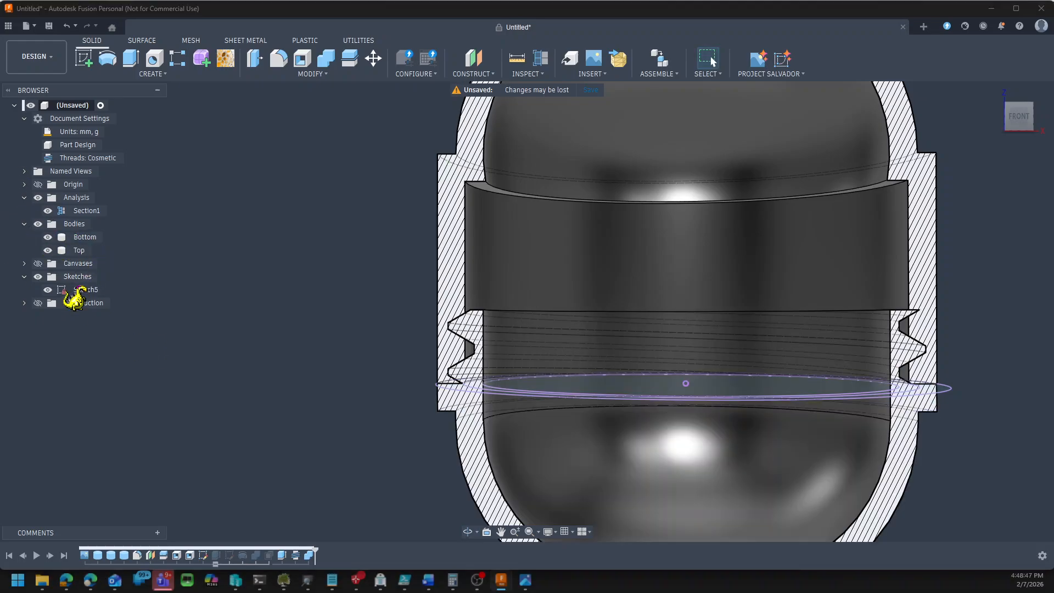
{"action": "mouse_move", "coordinate": [199, 272]}
{"action": "middle_mouse_down", "text": "shift"}
{"action": "mouse_move", "coordinate": [198, 298]}
{"action": "mouse_move", "coordinate": [198, 266]}
{"action": "mouse_move", "coordinate": [190, 298]}
{"action": "mouse_move", "coordinate": [188, 288]}
{"action": "middle_mouse_up", "text": "shift"}
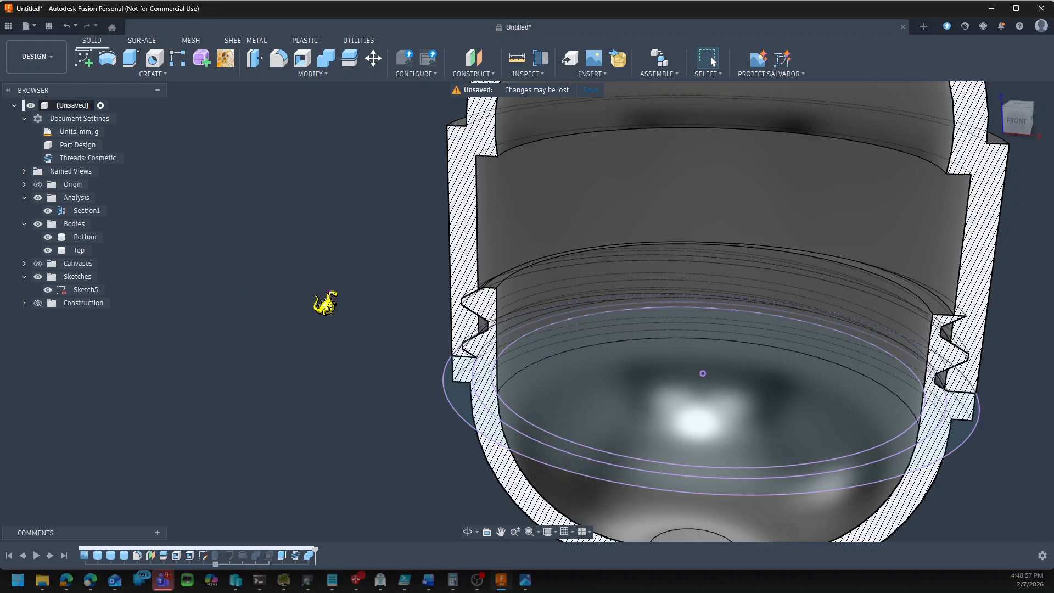
{"action": "scroll", "coordinate": [432, 328], "scroll_direction": "up", "scroll_amount": 6}
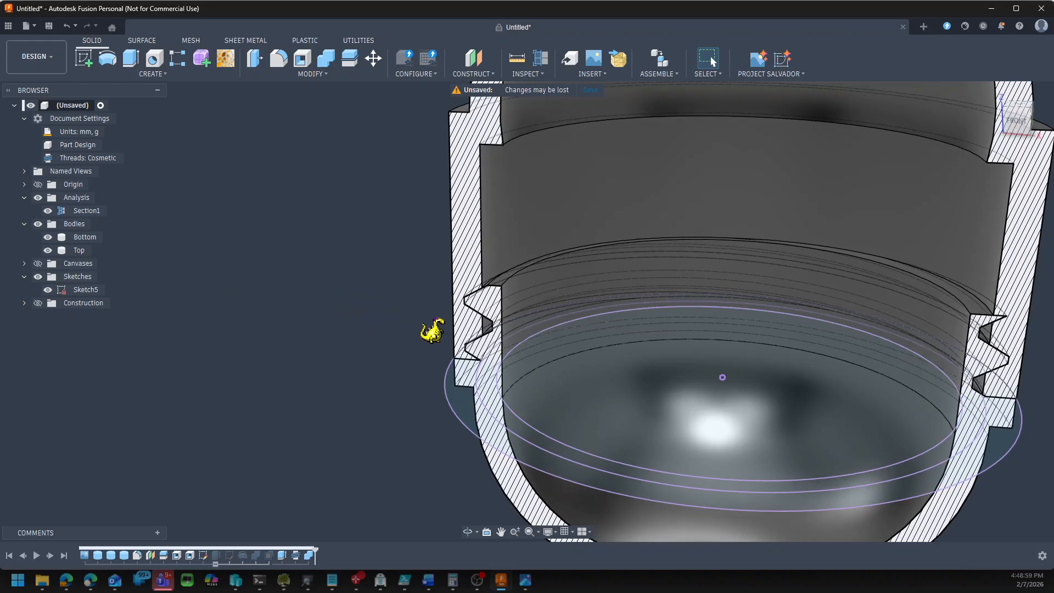
{"action": "scroll", "coordinate": [358, 363], "scroll_direction": "up", "scroll_amount": 1}
{"action": "middle_click_drag", "start_coordinate": [363, 358], "coordinate": [358, 334], "text": "shift"}
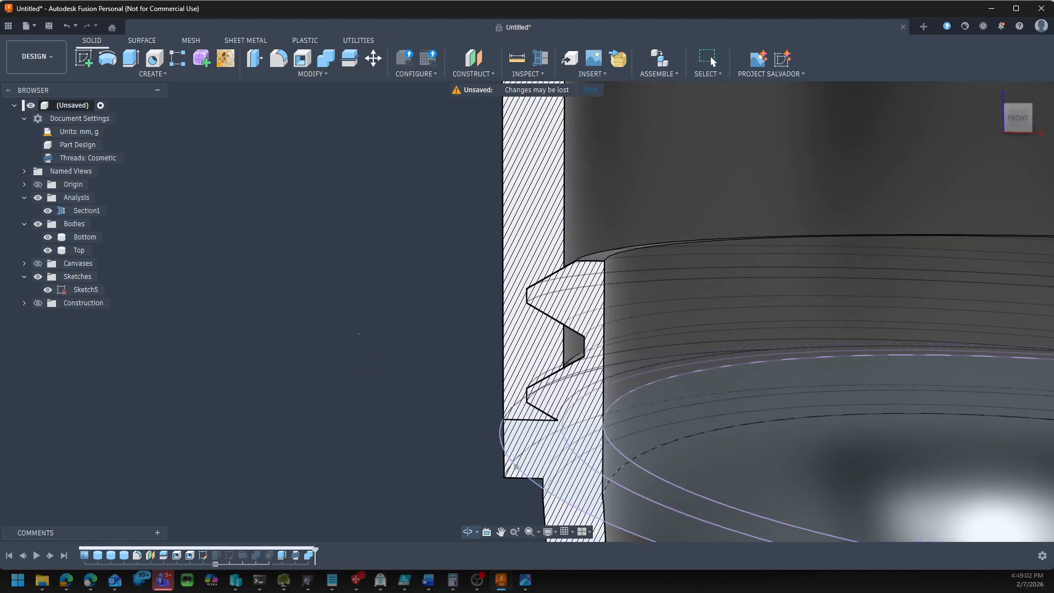
Turn off the section analysis and hide the Top body to expose the thread on the Bottom body
{"action": "left_click", "coordinate": [38, 198]}
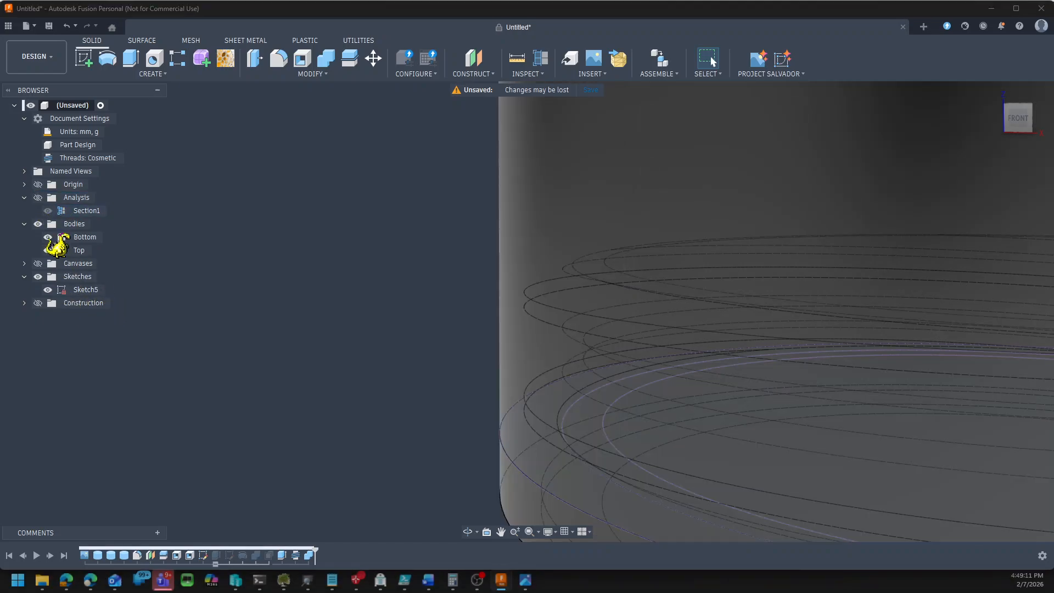
{"action": "left_click", "coordinate": [63, 237]}
{"action": "left_click", "coordinate": [48, 250]}
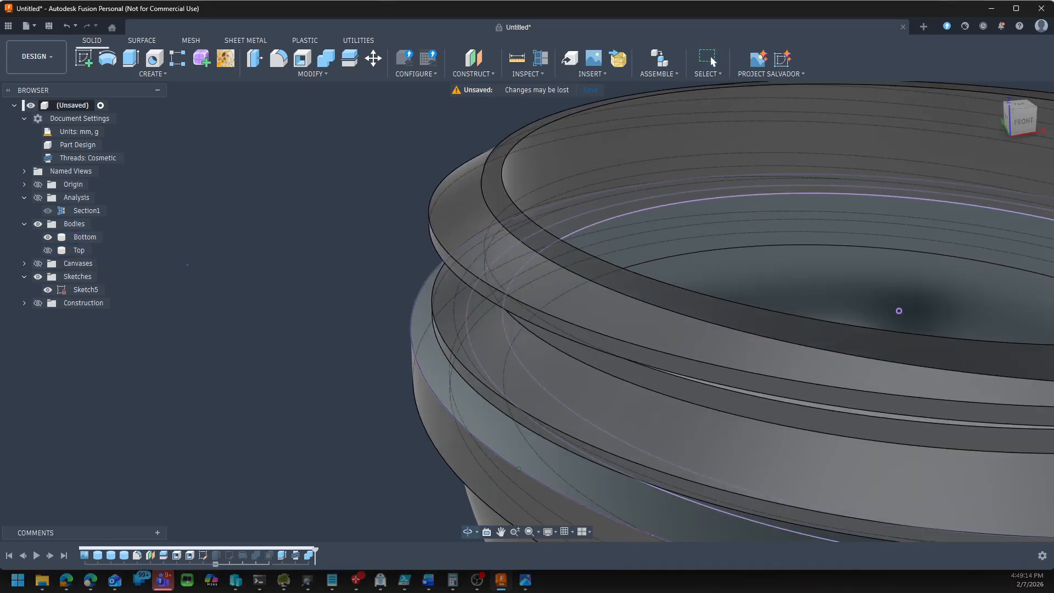
{"action": "middle_click_drag", "start_coordinate": [187, 264], "coordinate": [235, 260], "text": "shift"}
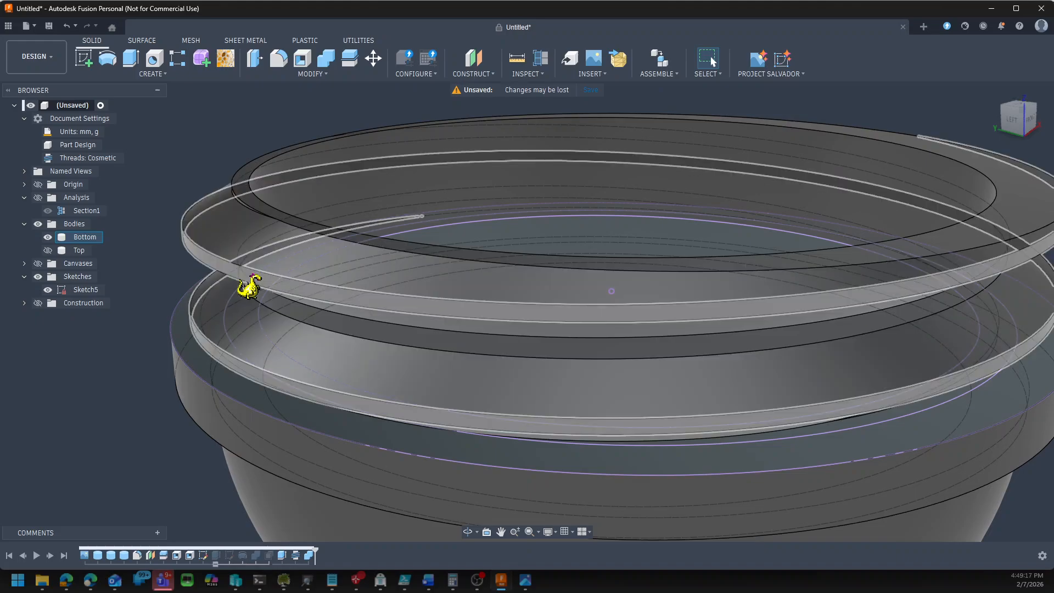
Offset the upper flank of the Bottom body's thread by -0.2 mm, and redisplay the Top body and section analysis
{"action": "key", "text": "q"}
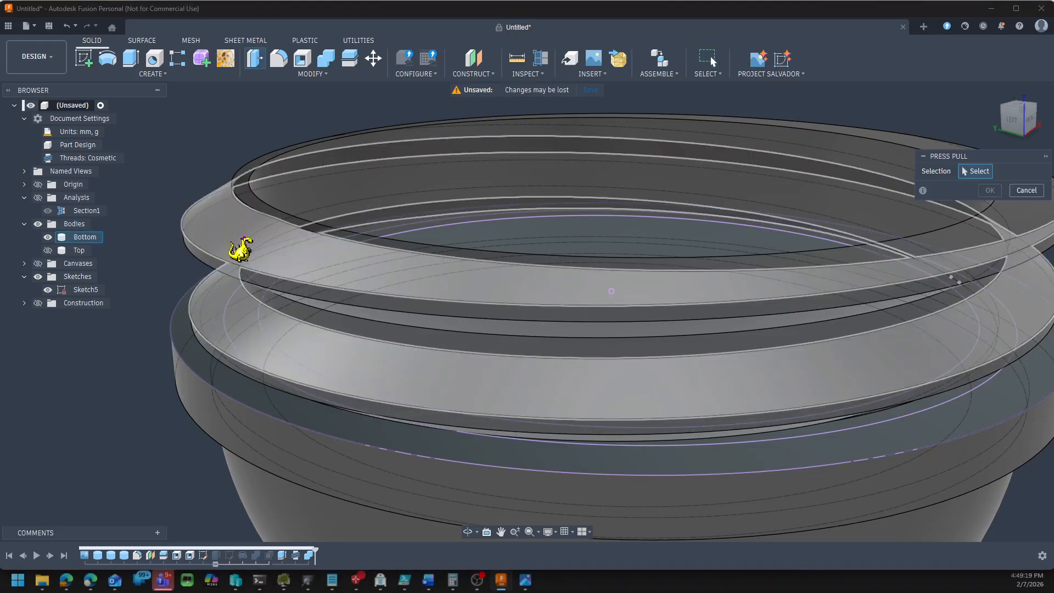
{"action": "left_click", "coordinate": [222, 228]}
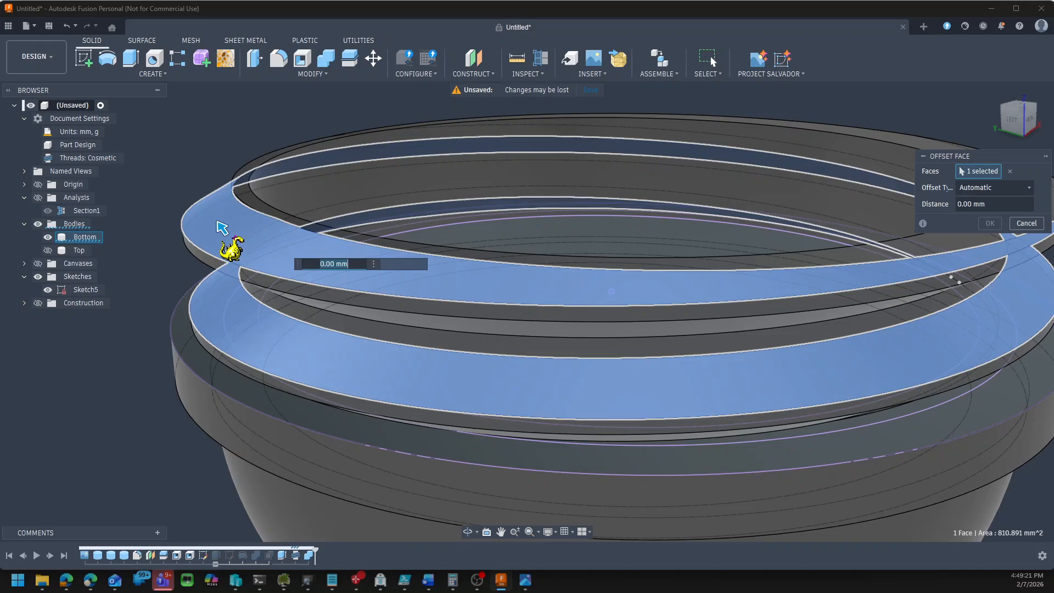
{"action": "left_click_drag", "start_coordinate": [222, 228], "coordinate": [237, 247]}
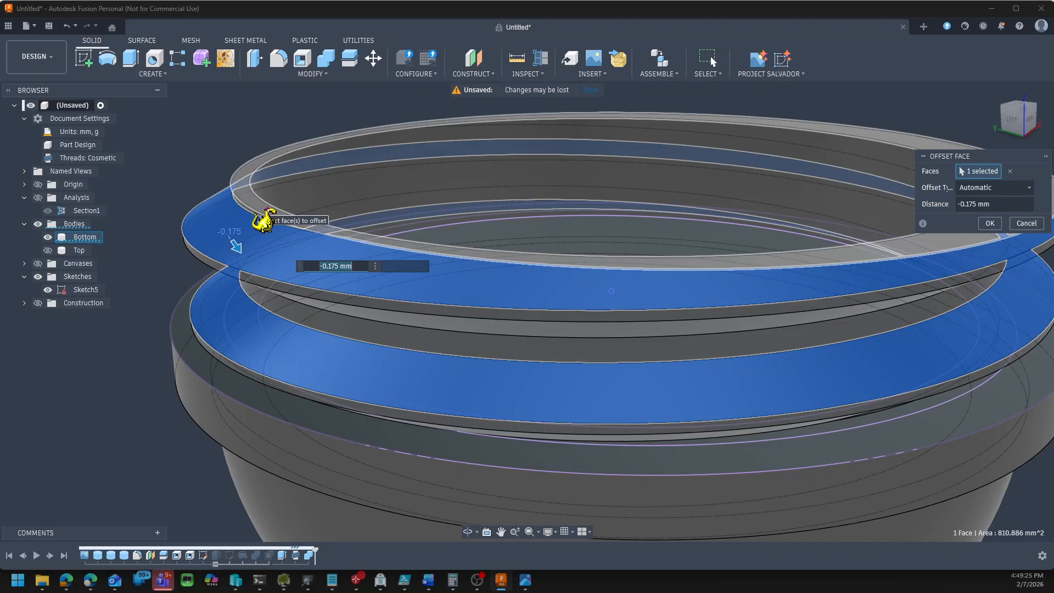
{"action": "type", "text": "-0.2"}
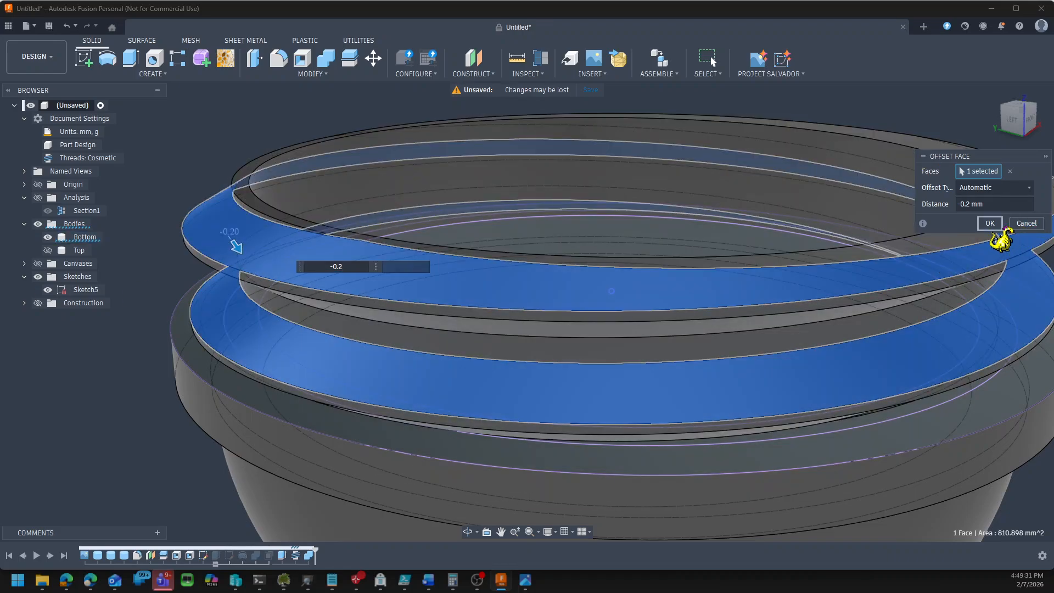
{"action": "left_click", "coordinate": [990, 223]}
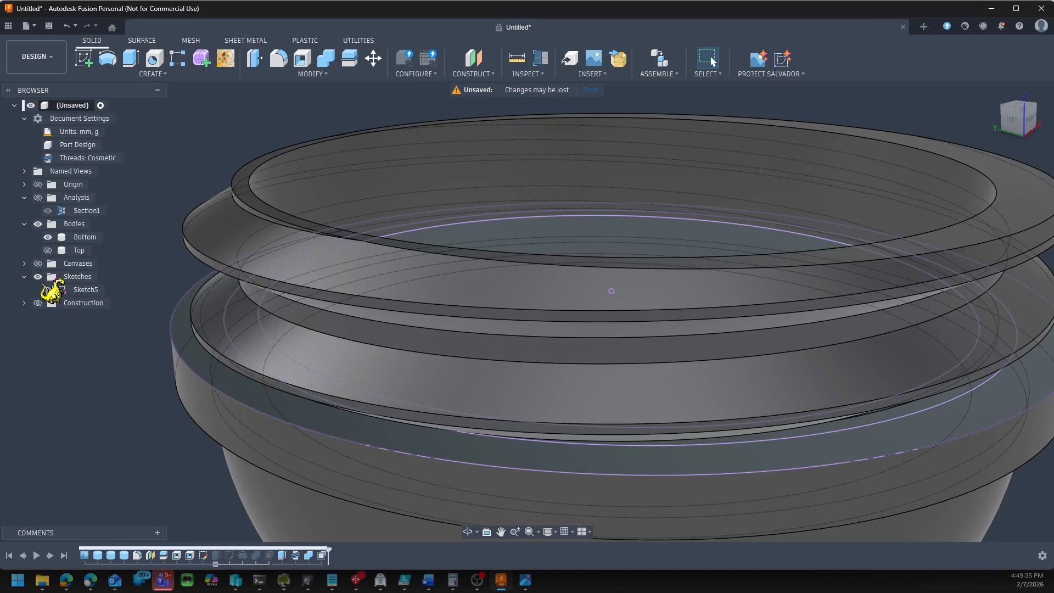
{"action": "left_click", "coordinate": [49, 250]}
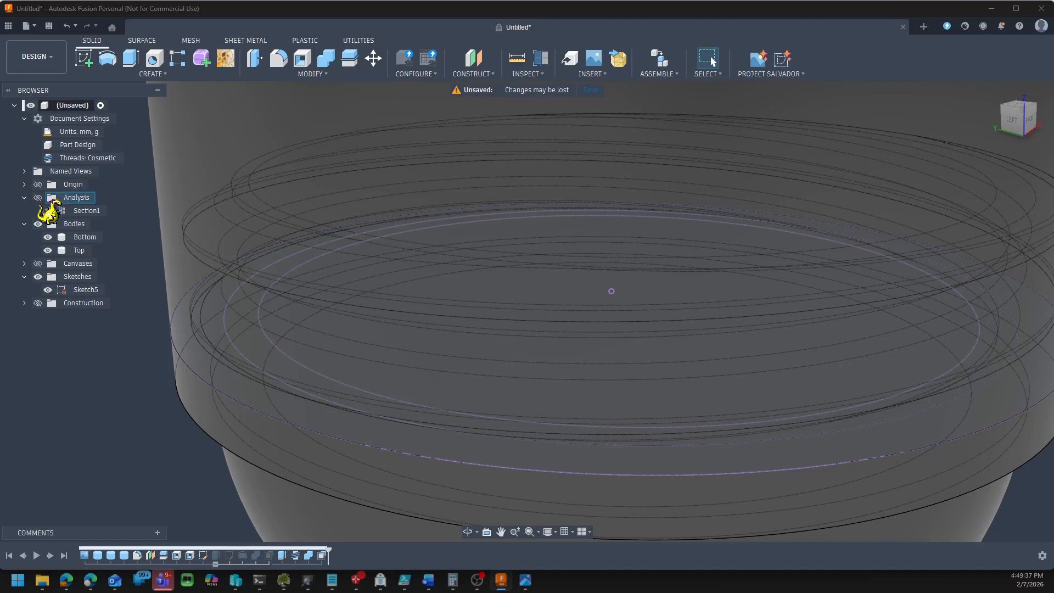
{"action": "left_click", "coordinate": [38, 197]}
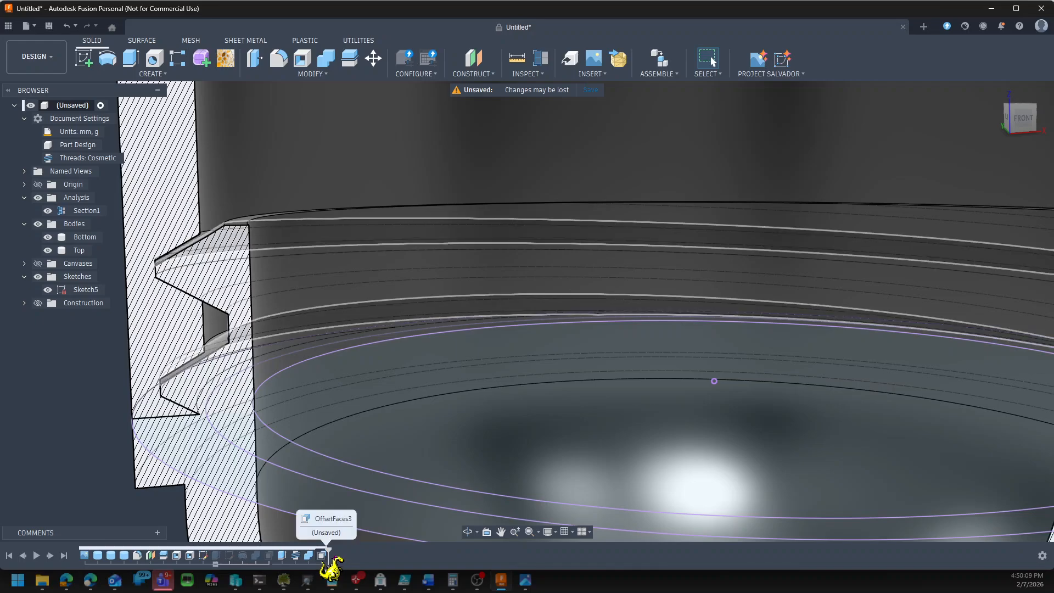
Edit the thread's face offset with the Top body hidden, replacing the upper flank selection with the thread's lower flank
{"action": "right_click", "coordinate": [323, 556]}
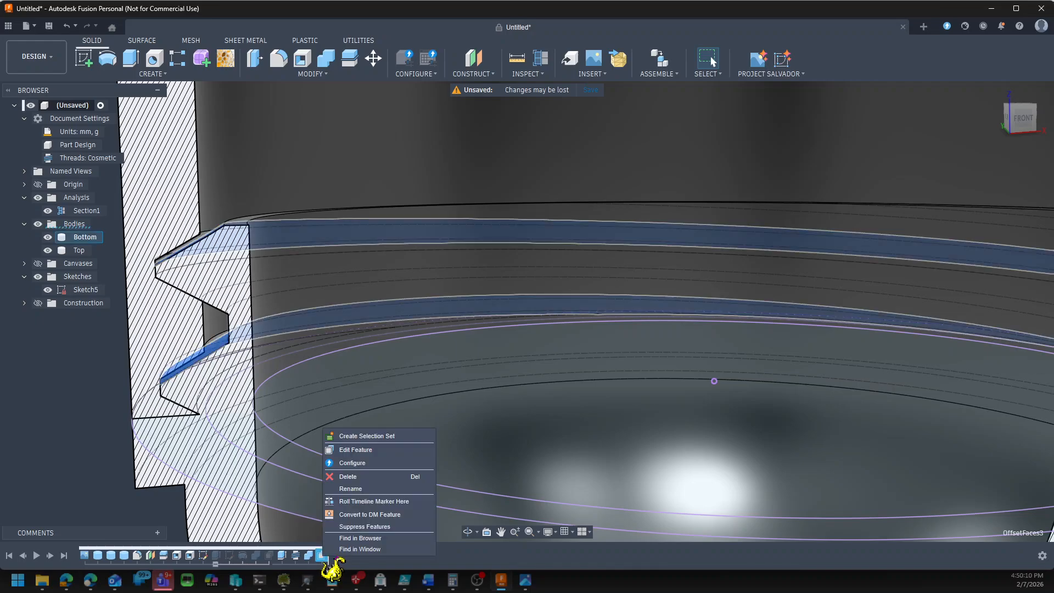
{"action": "left_click", "coordinate": [362, 451]}
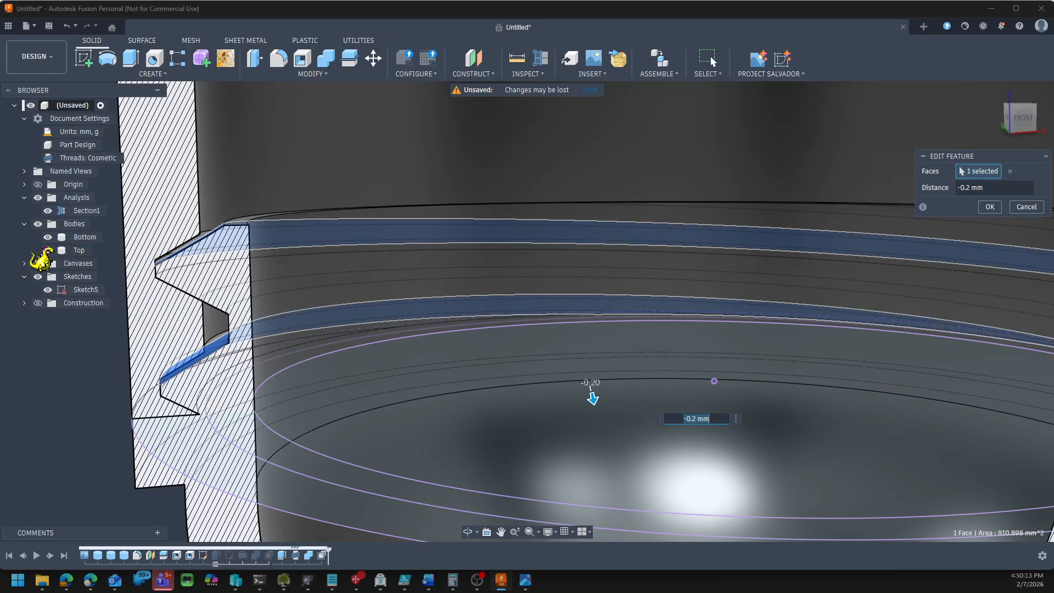
{"action": "left_click", "coordinate": [48, 249]}
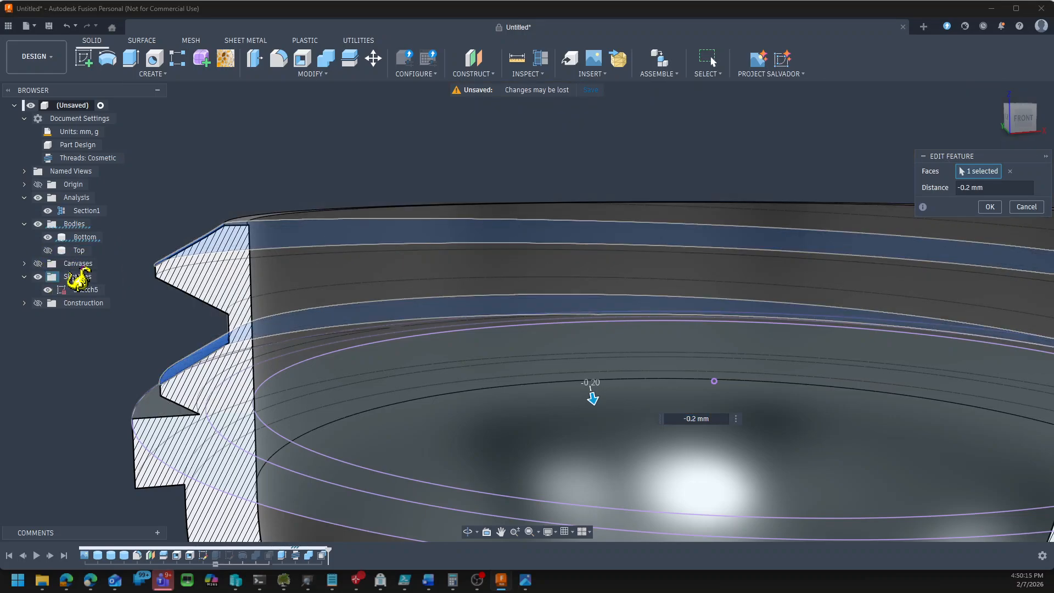
{"action": "middle_click_drag", "start_coordinate": [48, 405], "coordinate": [562, 434], "text": "shift"}
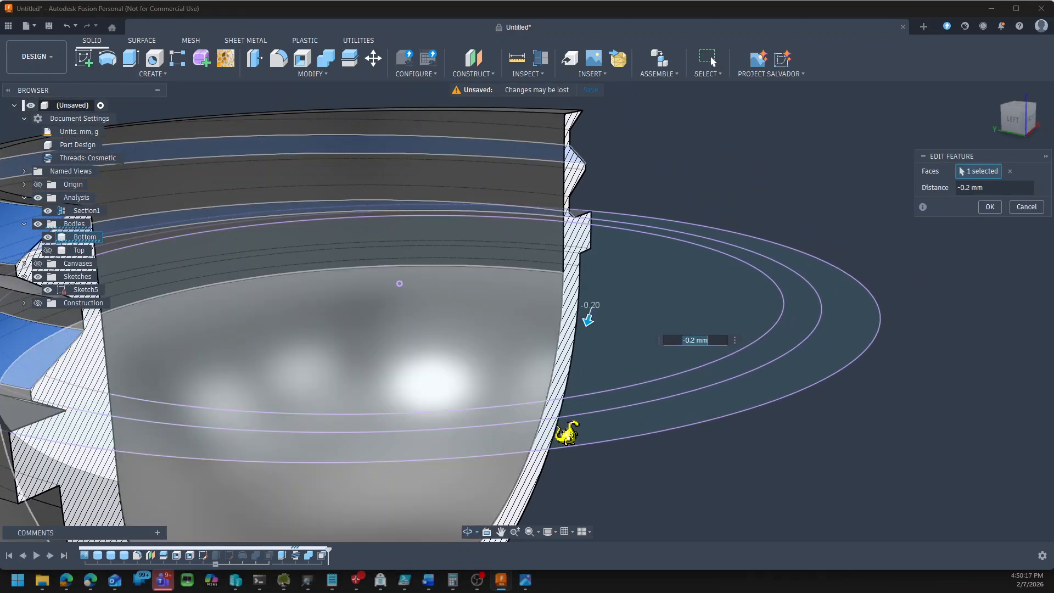
{"action": "scroll", "coordinate": [562, 433], "scroll_direction": "down", "scroll_amount": 1}
{"action": "scroll", "coordinate": [898, 471], "scroll_direction": "down", "scroll_amount": 2}
{"action": "scroll", "coordinate": [411, 342], "scroll_direction": "up", "scroll_amount": 2}
{"action": "left_click", "coordinate": [449, 375]}
{"action": "middle_click_drag", "start_coordinate": [222, 456], "coordinate": [198, 411], "text": "shift"}
{"action": "left_click", "coordinate": [486, 315]}
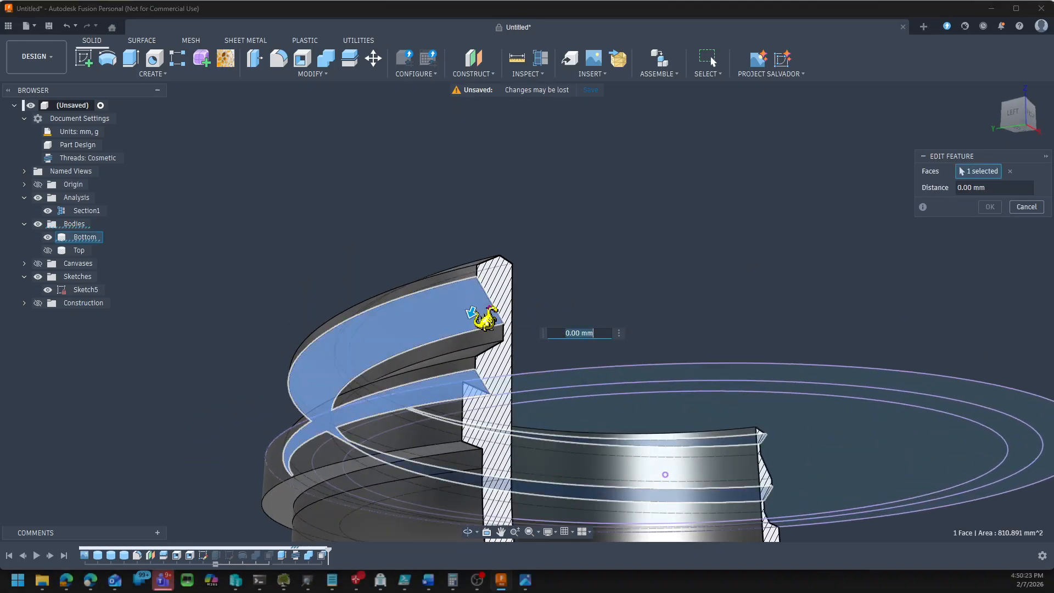
Set the lower thread flank's offset to -0.2 mm and redisplay the Top body to check the clearance in section
{"action": "left_click", "coordinate": [48, 250]}
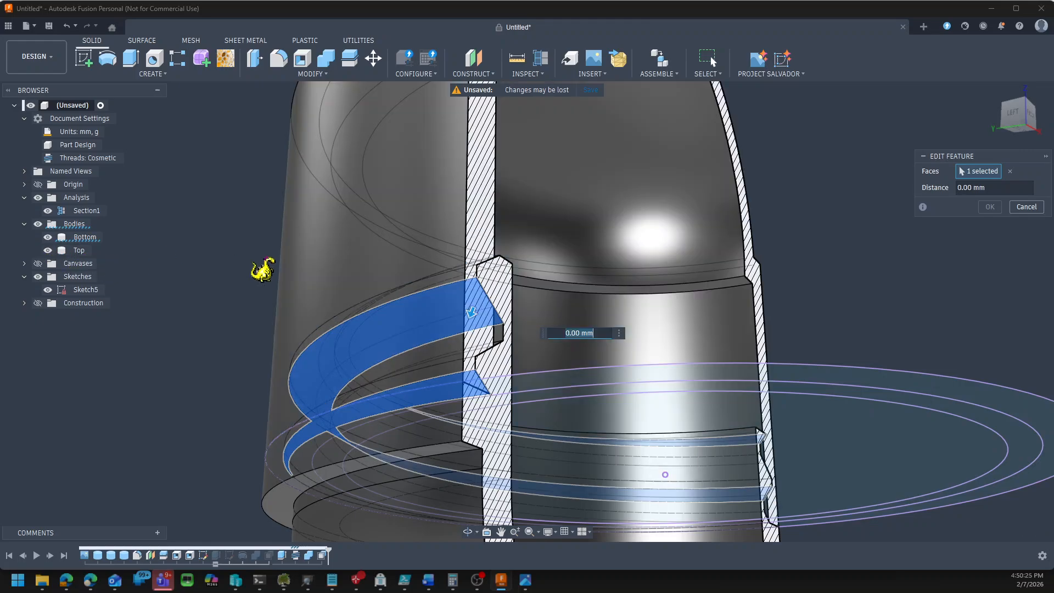
{"action": "middle_click_drag", "start_coordinate": [269, 301], "coordinate": [281, 302], "text": "shift"}
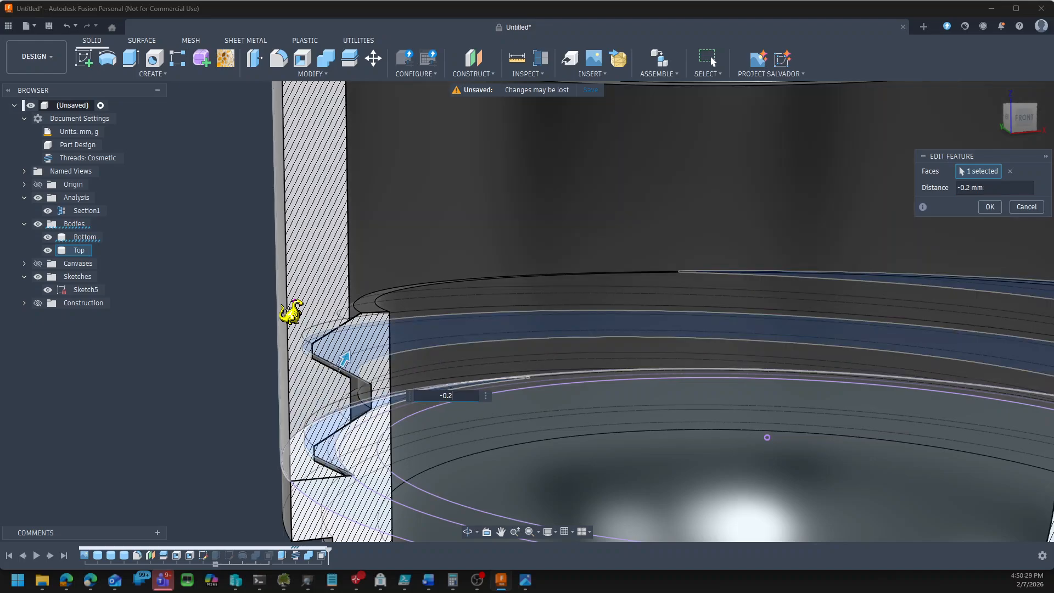
{"action": "middle_click_drag", "start_coordinate": [218, 396], "coordinate": [207, 393], "text": "shift"}
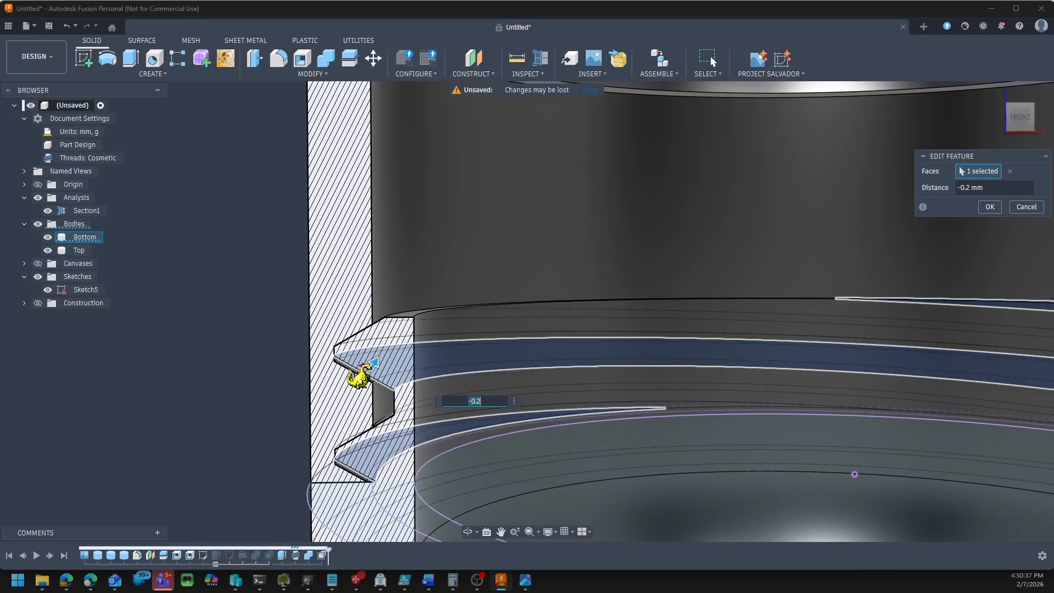
{"action": "scroll", "coordinate": [346, 371], "scroll_direction": "up", "scroll_amount": 4}
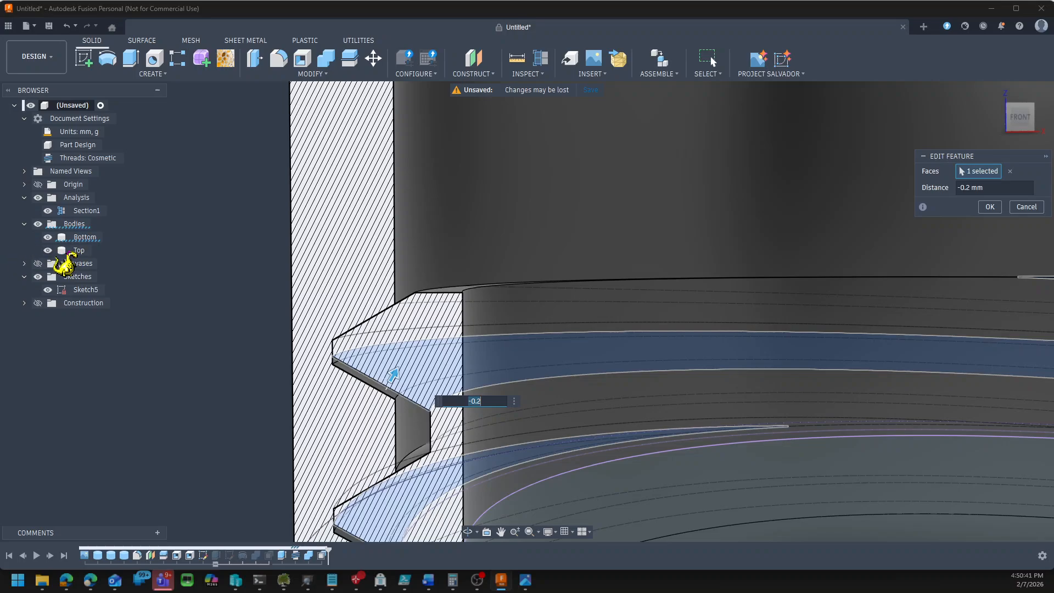
Add the thread's crest face to the -0.2 mm offset with the Top body hidden, and redisplay the Top to check the fit
{"action": "left_click", "coordinate": [48, 250]}
{"action": "middle_click_drag", "start_coordinate": [139, 324], "coordinate": [379, 367], "text": "shift"}
{"action": "left_click", "coordinate": [384, 354]}
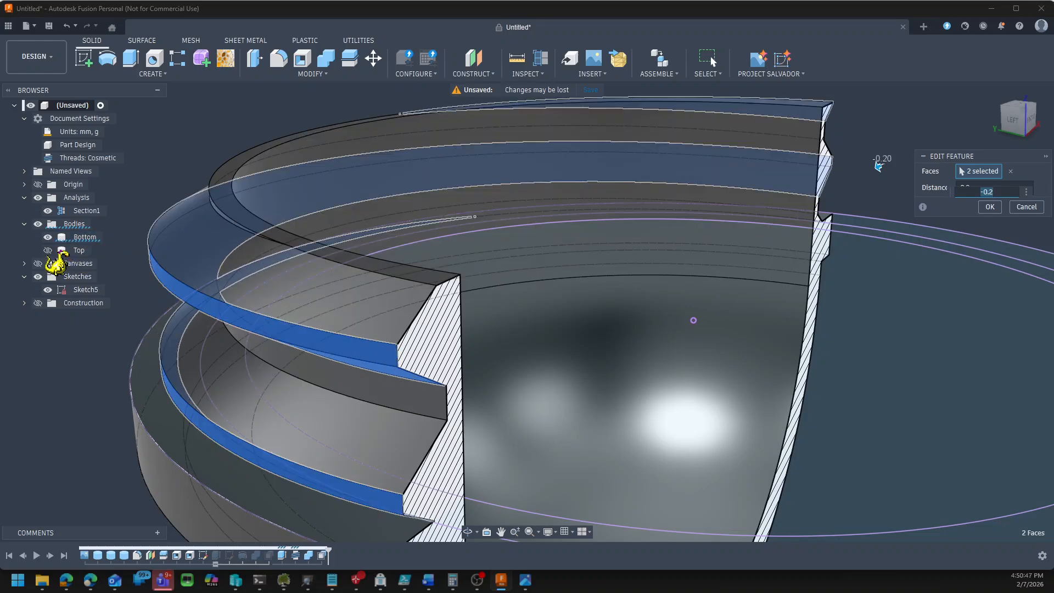
{"action": "left_click", "coordinate": [47, 250]}
{"action": "middle_click_drag", "start_coordinate": [72, 421], "coordinate": [44, 399], "text": "shift"}
{"action": "scroll", "coordinate": [263, 426], "scroll_direction": "down", "scroll_amount": 1}
{"action": "scroll", "coordinate": [755, 379], "scroll_direction": "down", "scroll_amount": 3}
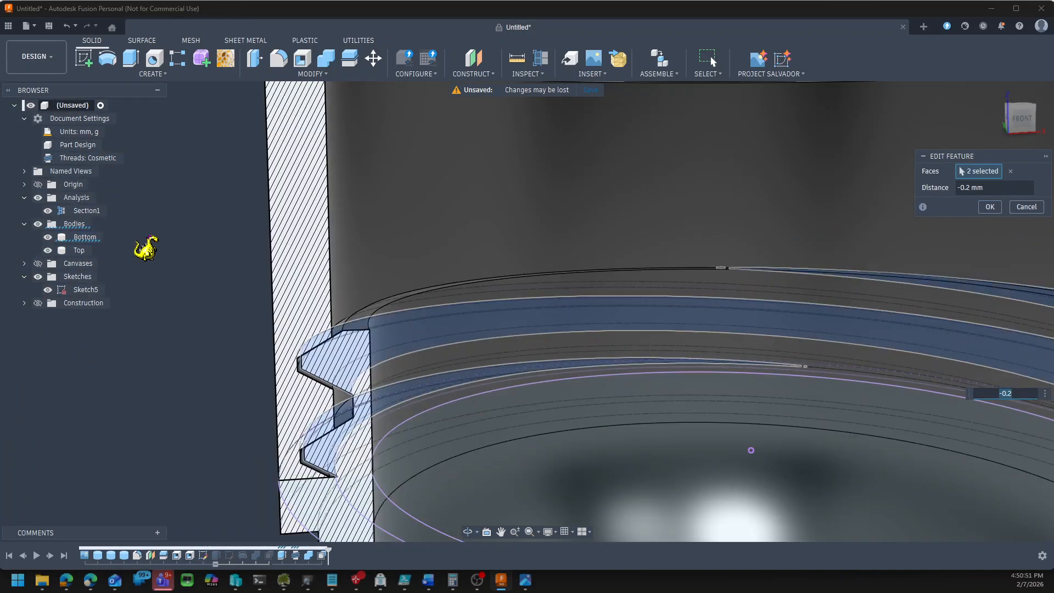
{"action": "scroll", "coordinate": [222, 460], "scroll_direction": "down", "scroll_amount": 2}
{"action": "middle_click_drag", "start_coordinate": [180, 416], "coordinate": [167, 406], "text": "shift"}
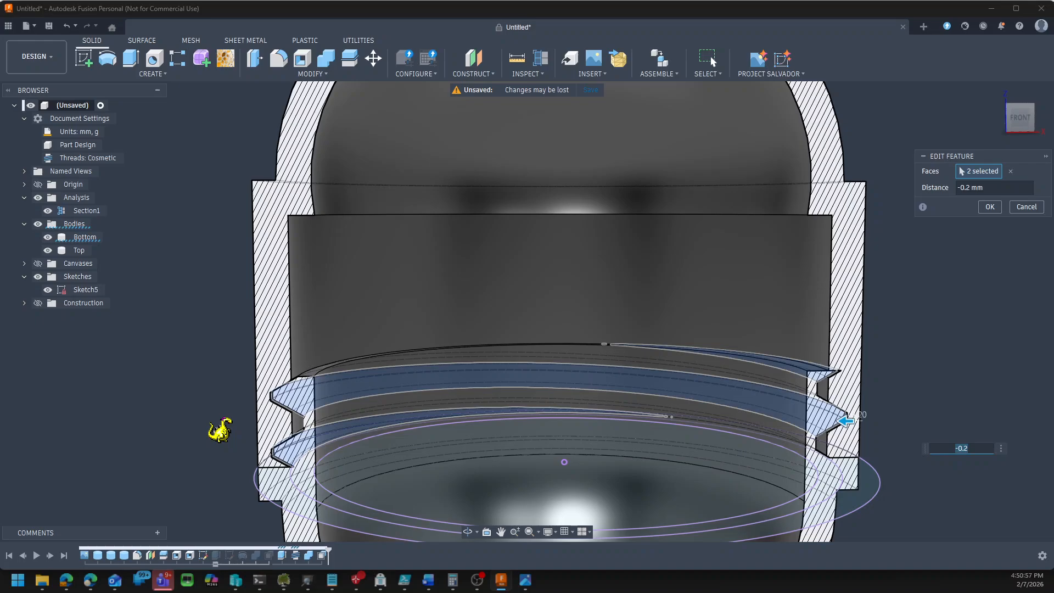
{"action": "scroll", "coordinate": [236, 440], "scroll_direction": "up", "scroll_amount": 4}
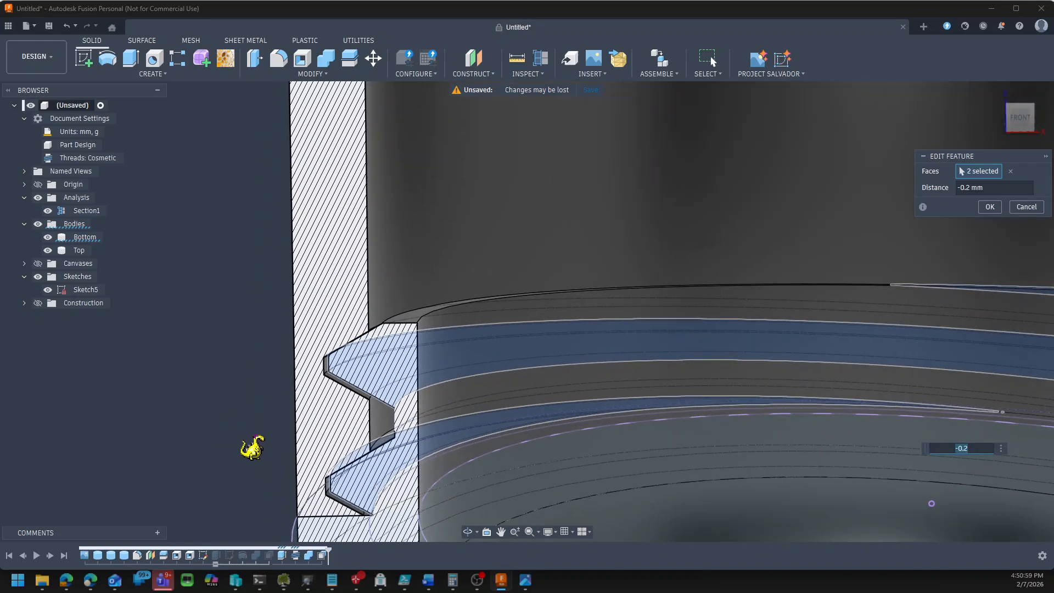
{"action": "scroll", "coordinate": [393, 447], "scroll_direction": "up", "scroll_amount": 3}
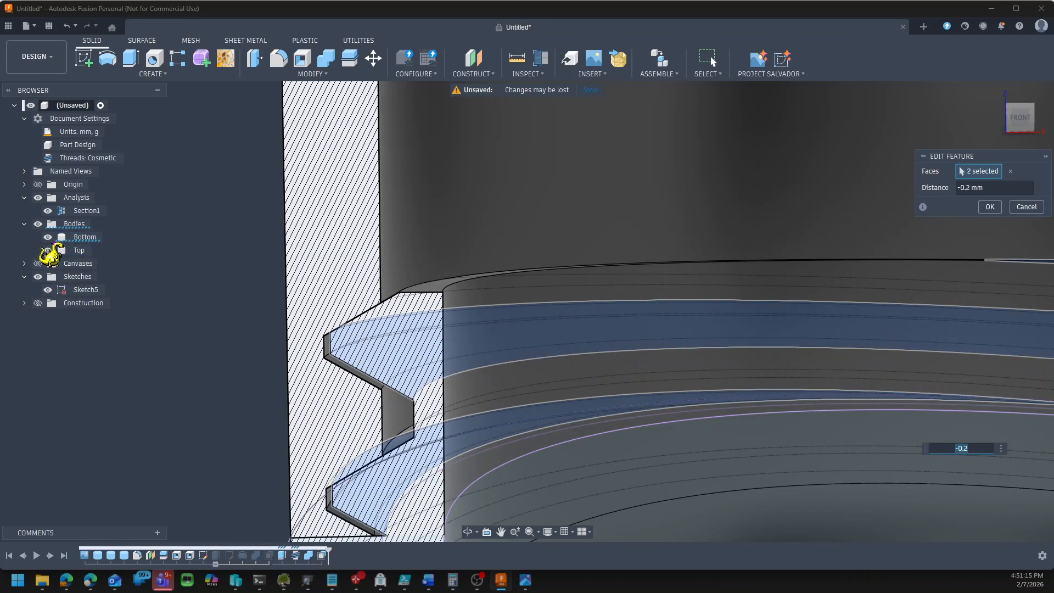
Hide the Top body, remove the crest face from the selection, and apply the -0.2 mm offset to the lower flank only
{"action": "left_click", "coordinate": [48, 251]}
{"action": "middle_click_drag", "start_coordinate": [240, 410], "coordinate": [305, 419], "text": "shift"}
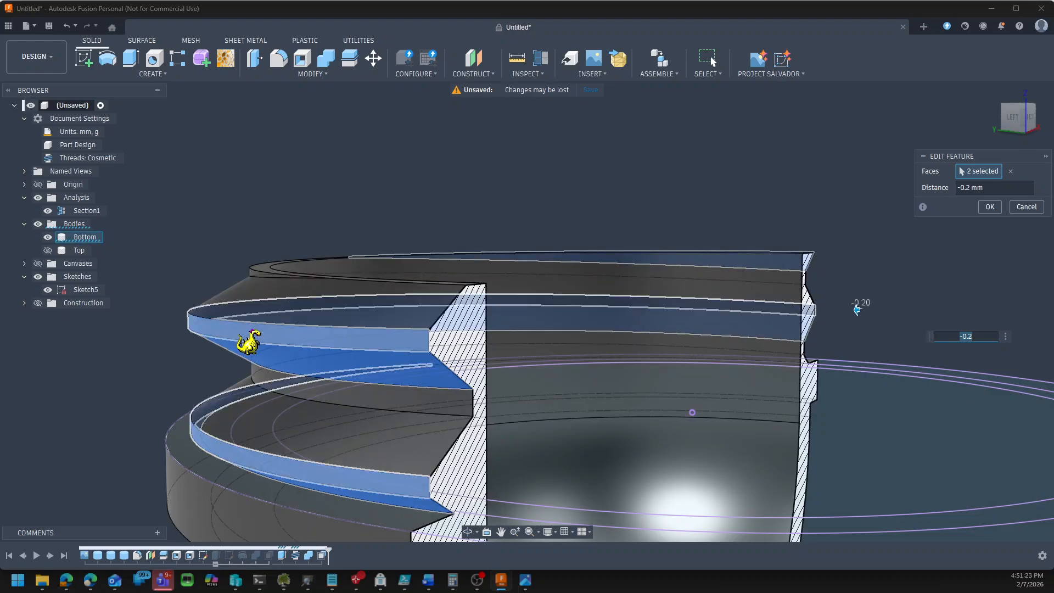
{"action": "left_click", "coordinate": [301, 342]}
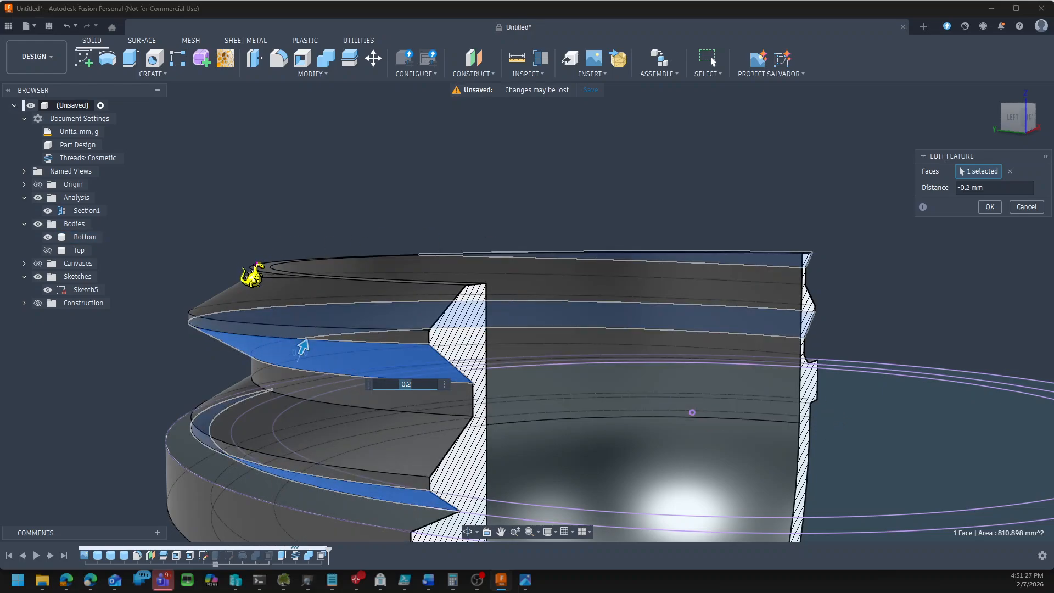
{"action": "left_click", "coordinate": [990, 206]}
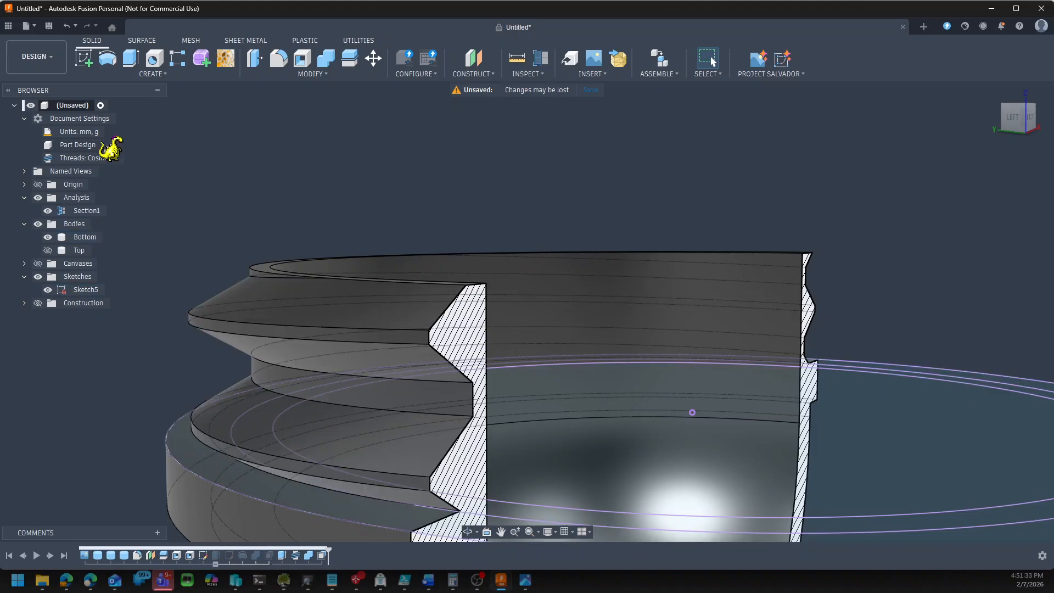
Offset the Bottom body's thread crest face by -0.4 mm, redisplaying the Top body to check the clearance in section
{"action": "key", "text": "q"}
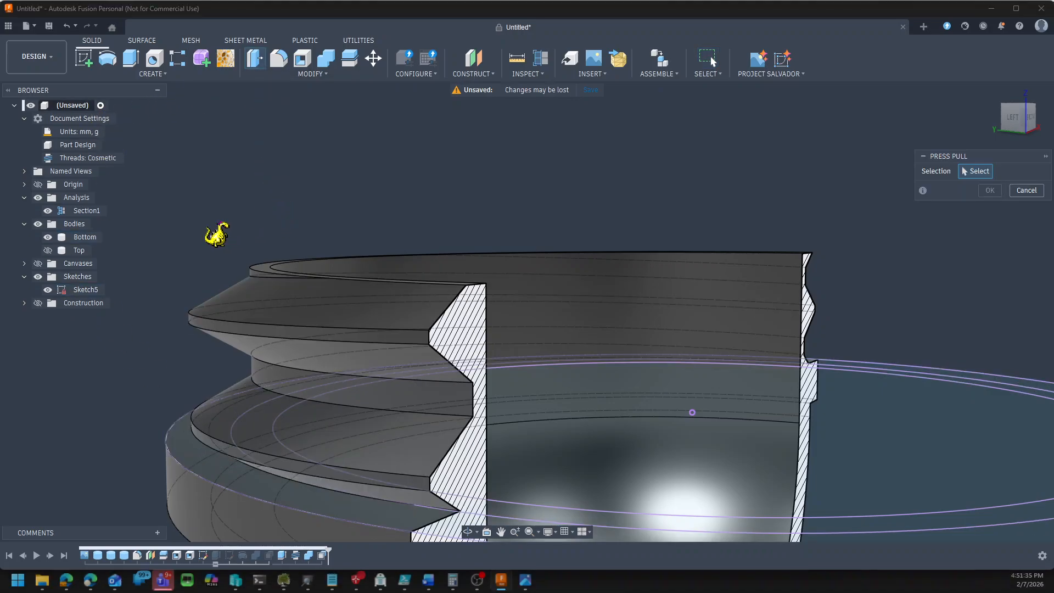
{"action": "left_click", "coordinate": [229, 337]}
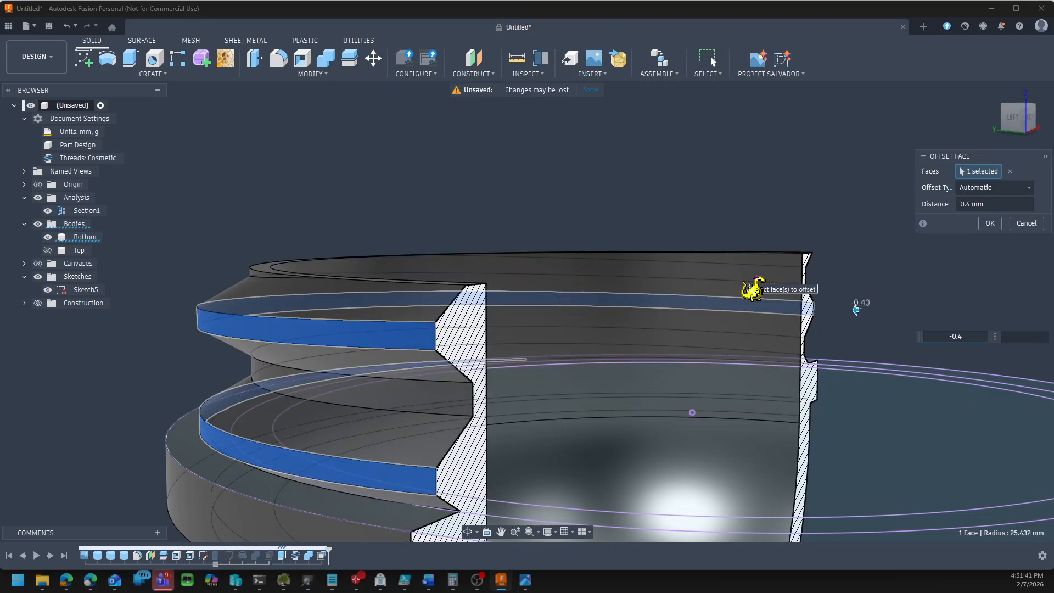
{"action": "key", "text": "Return"}
{"action": "left_click", "coordinate": [48, 250]}
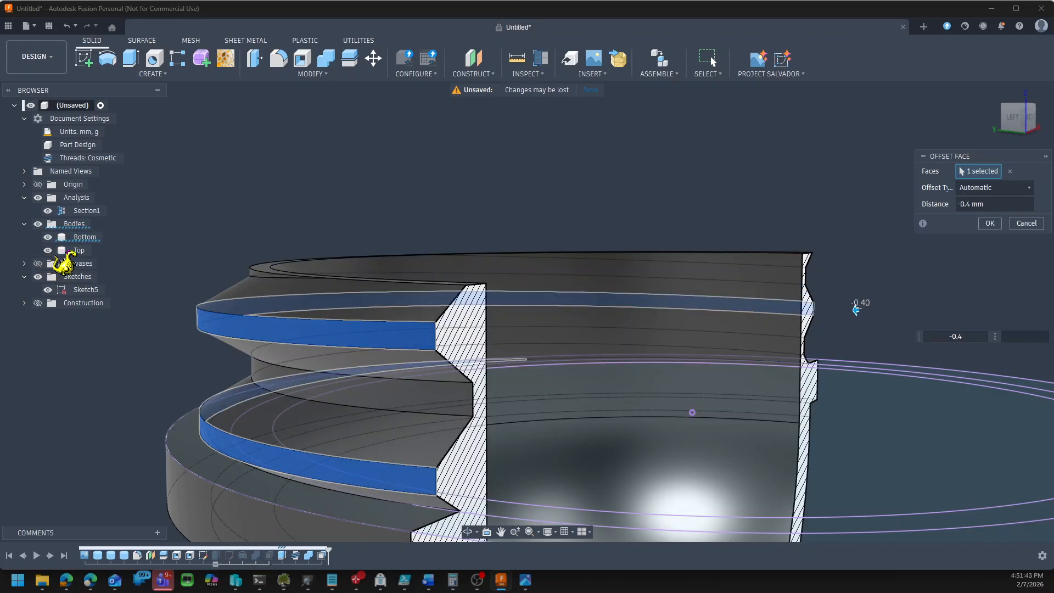
{"action": "middle_click_drag", "start_coordinate": [77, 415], "coordinate": [26, 414], "text": "shift"}
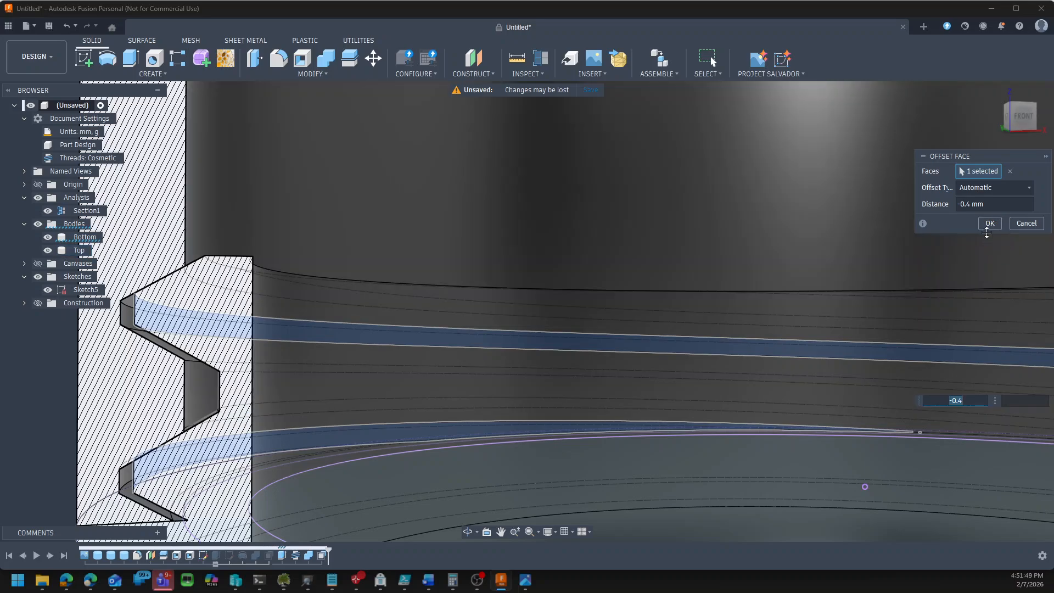
{"action": "left_click", "coordinate": [989, 222]}
Hide the sketches and examine the complete capsule in a front section view
{"action": "scroll", "coordinate": [486, 449], "scroll_direction": "down", "scroll_amount": 2}
{"action": "scroll", "coordinate": [485, 448], "scroll_direction": "down", "scroll_amount": 4}
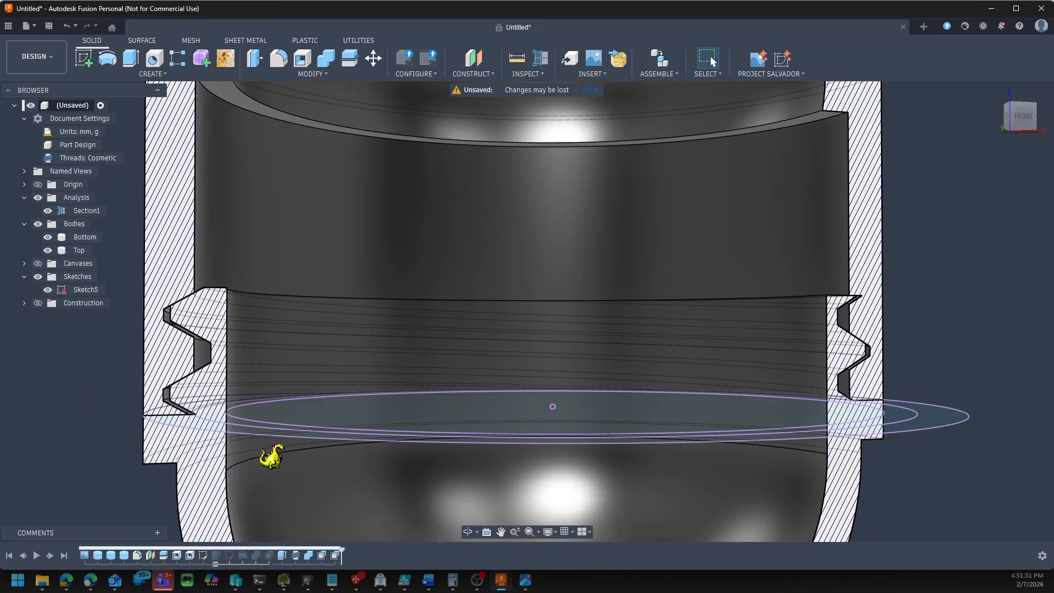
{"action": "scroll", "coordinate": [958, 401], "scroll_direction": "down", "scroll_amount": 2}
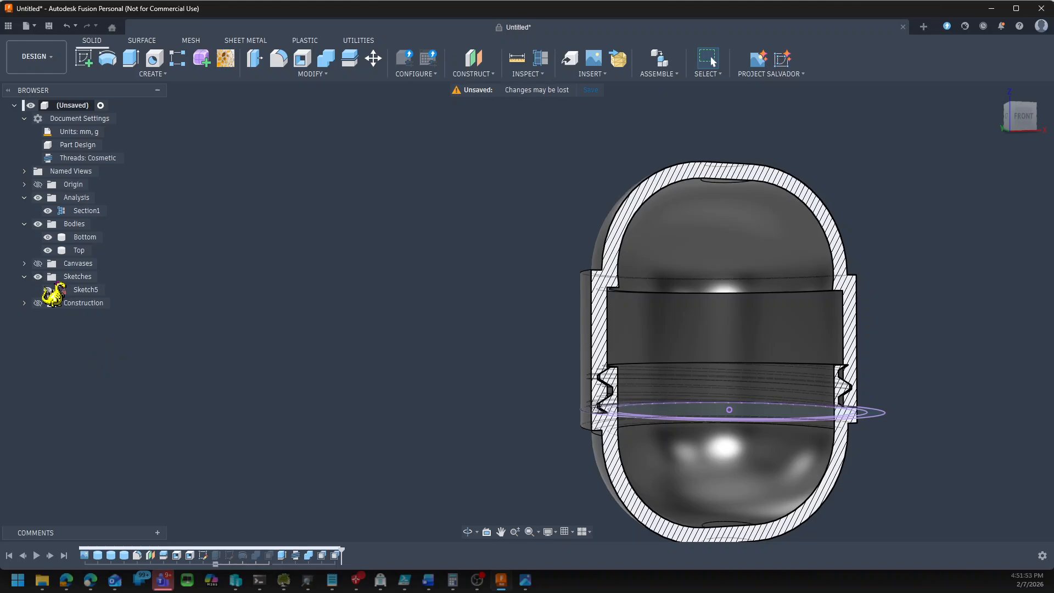
{"action": "left_click", "coordinate": [37, 276]}
{"action": "mouse_move", "coordinate": [491, 500]}
{"action": "middle_mouse_down", "text": "shift"}
{"action": "mouse_move", "coordinate": [449, 510]}
{"action": "mouse_move", "coordinate": [449, 486]}
{"action": "middle_mouse_up", "text": "shift"}
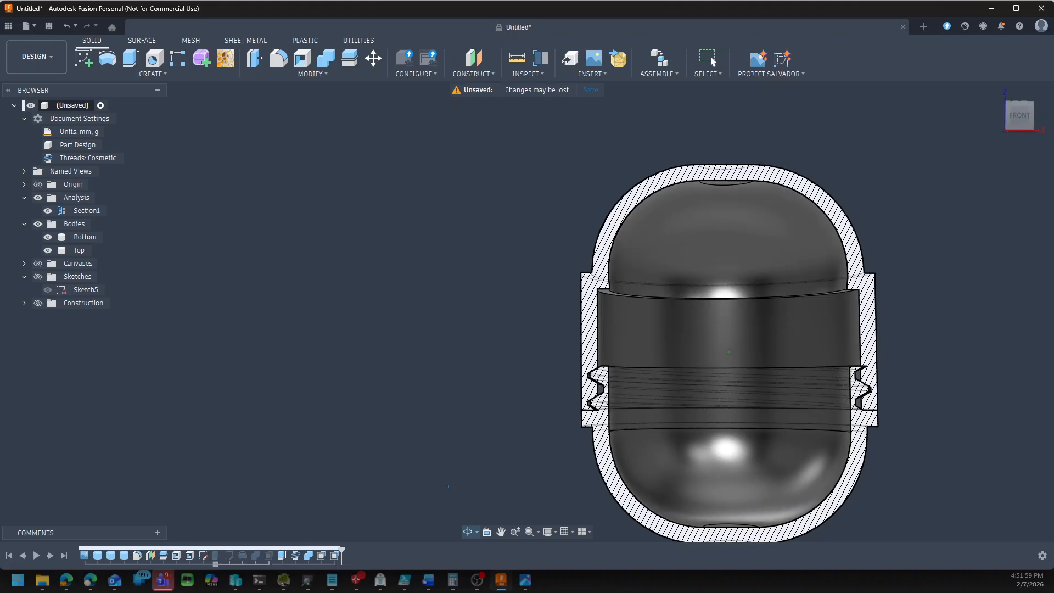
{"action": "middle_click_drag", "start_coordinate": [449, 485], "coordinate": [450, 487], "text": "shift"}
{"action": "scroll", "coordinate": [461, 494], "scroll_direction": "down", "scroll_amount": 5}
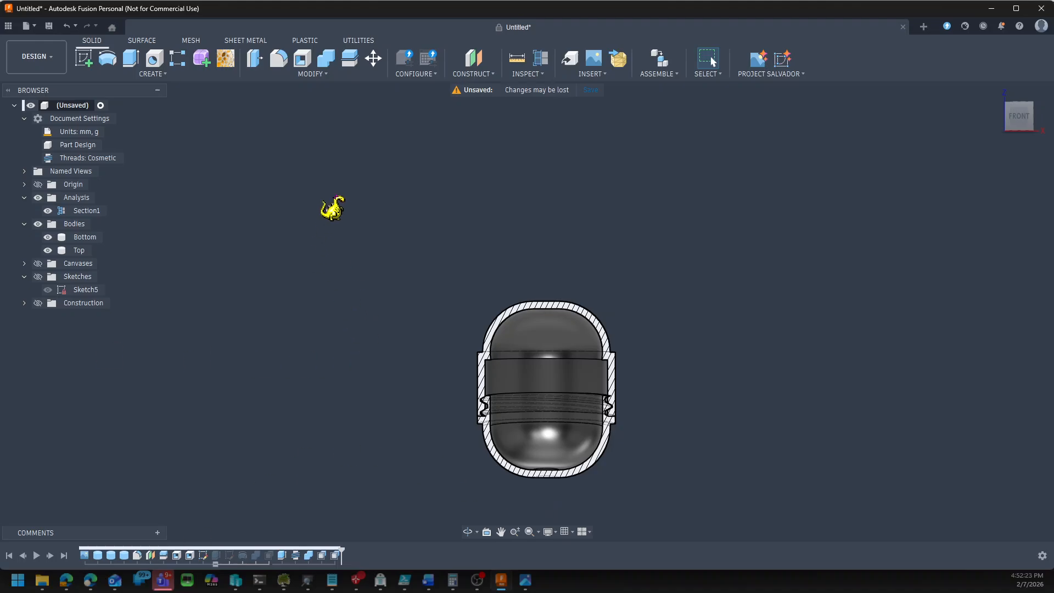
Turn off the section analysis and hide the Top body to expose the flat underside of the Bottom body
{"action": "left_click", "coordinate": [66, 240]}
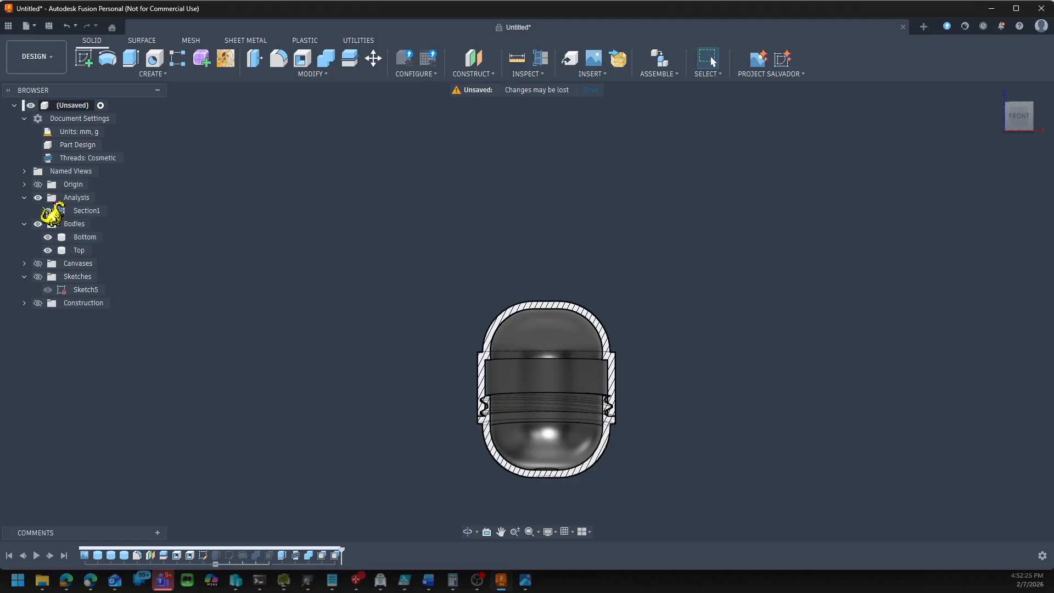
{"action": "left_click", "coordinate": [38, 198]}
{"action": "middle_click_drag", "start_coordinate": [370, 447], "coordinate": [374, 363], "text": "shift"}
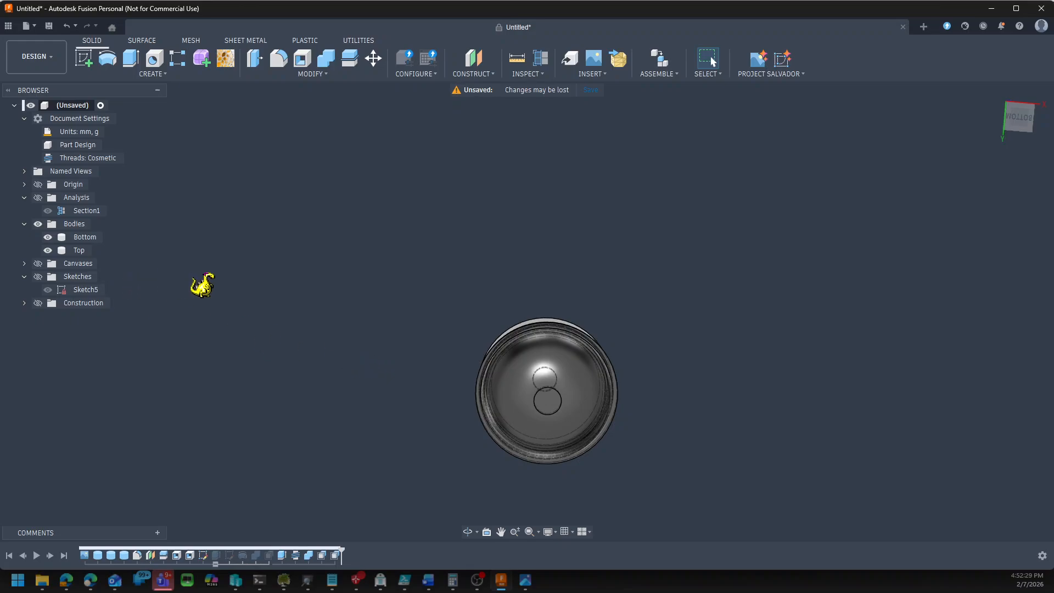
{"action": "left_click", "coordinate": [48, 250]}
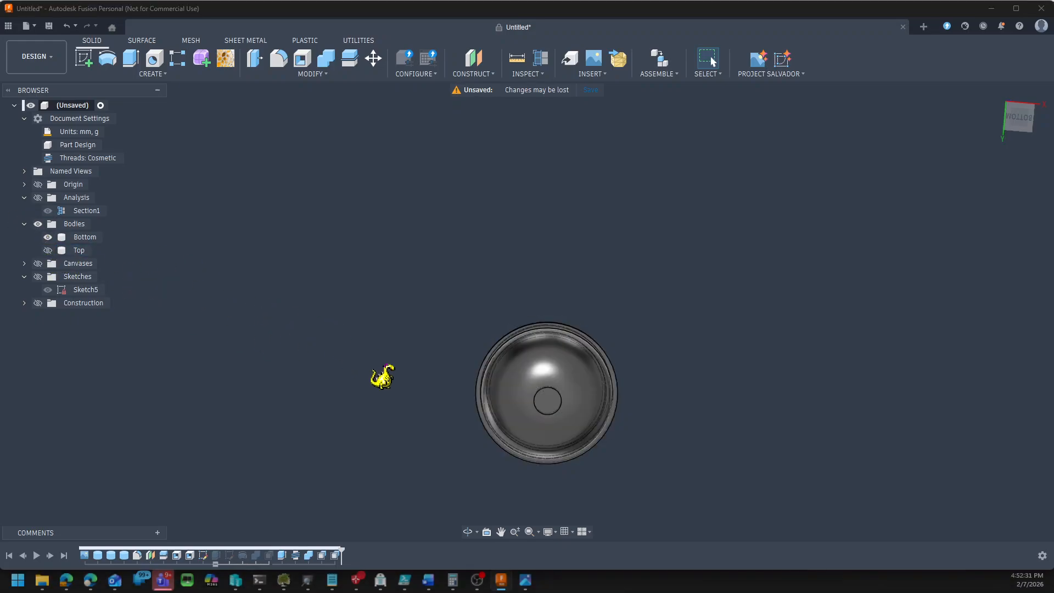
Create a joined cylinder centered on the Bottom body's flat outer end, about 18 mm in diameter and 15.5 mm high
{"action": "left_click", "coordinate": [149, 73]}
{"action": "left_click", "coordinate": [95, 230]}
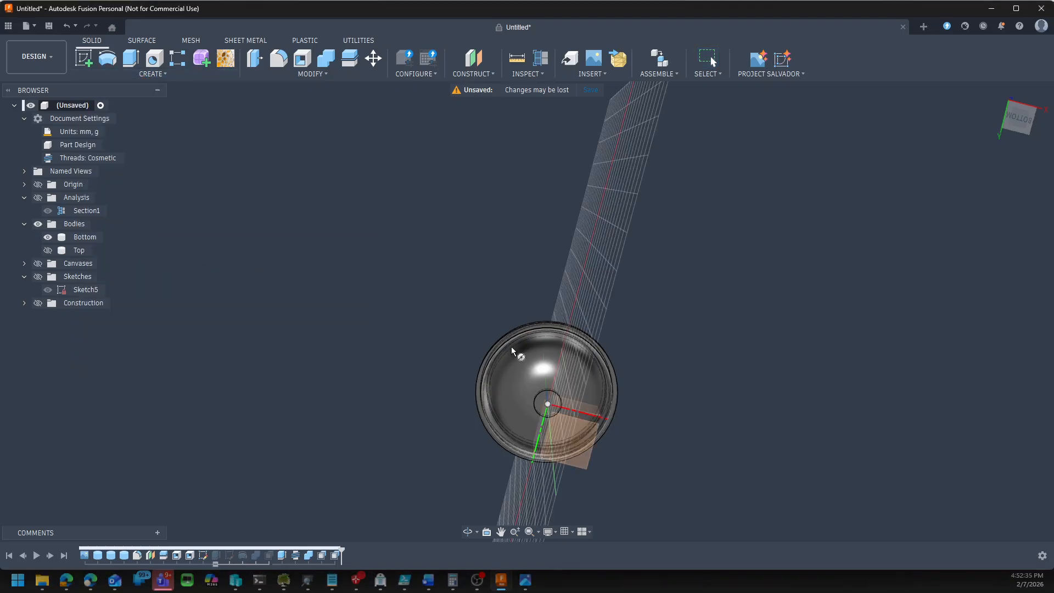
{"action": "scroll", "coordinate": [558, 398], "scroll_direction": "up", "scroll_amount": 4}
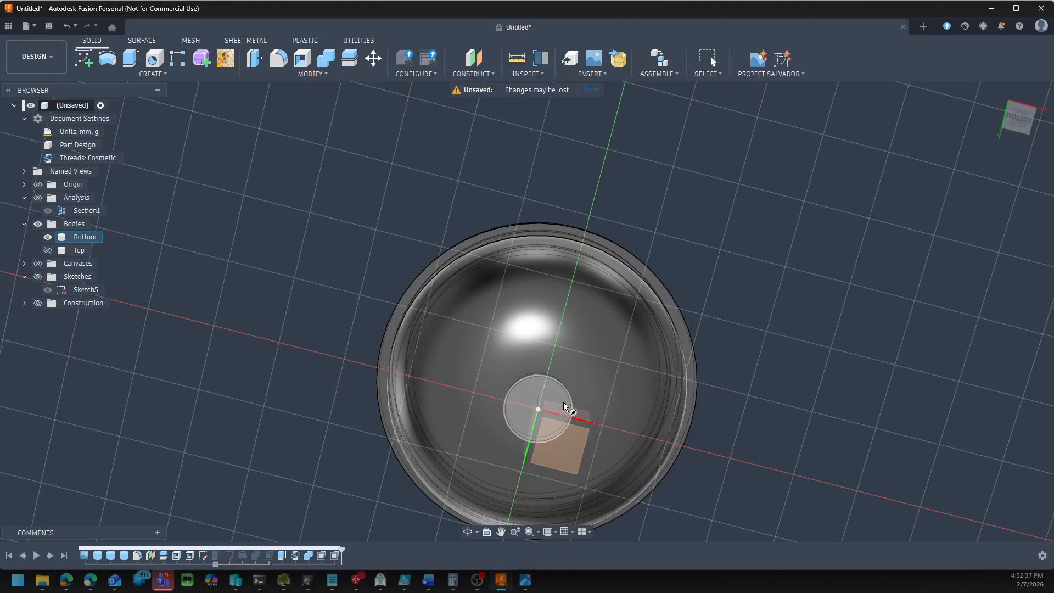
{"action": "left_click", "coordinate": [565, 404]}
{"action": "left_click", "coordinate": [538, 409]}
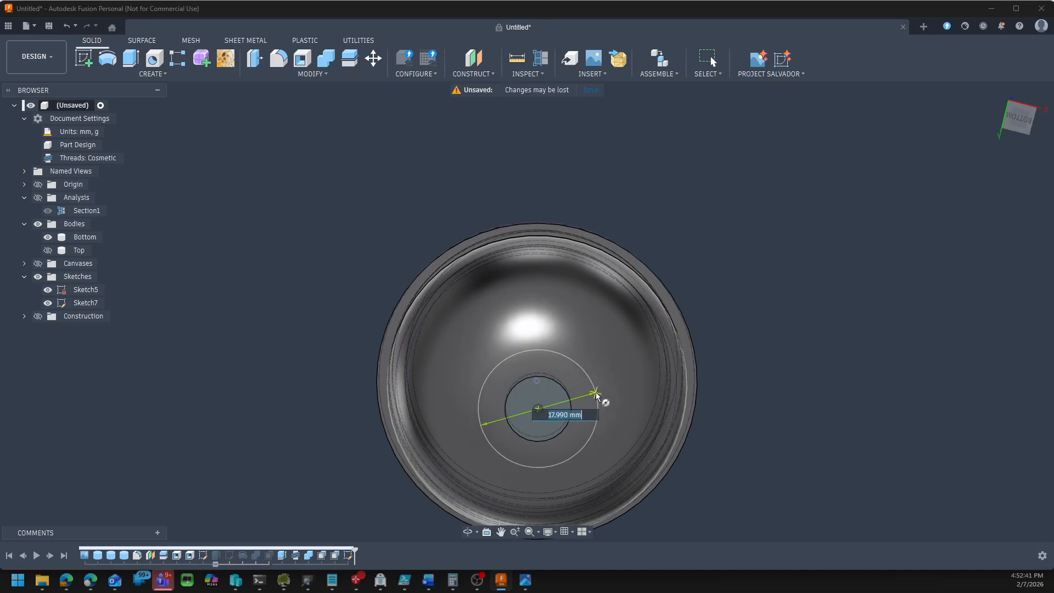
{"action": "left_click", "coordinate": [602, 409]}
{"action": "middle_click_drag", "start_coordinate": [783, 402], "coordinate": [666, 479], "text": "shift"}
{"action": "left_click_drag", "start_coordinate": [538, 484], "coordinate": [514, 574]}
{"action": "scroll", "coordinate": [295, 320], "scroll_direction": "down", "scroll_amount": 5}
{"action": "middle_click_drag", "start_coordinate": [555, 407], "coordinate": [547, 441], "text": "shift"}
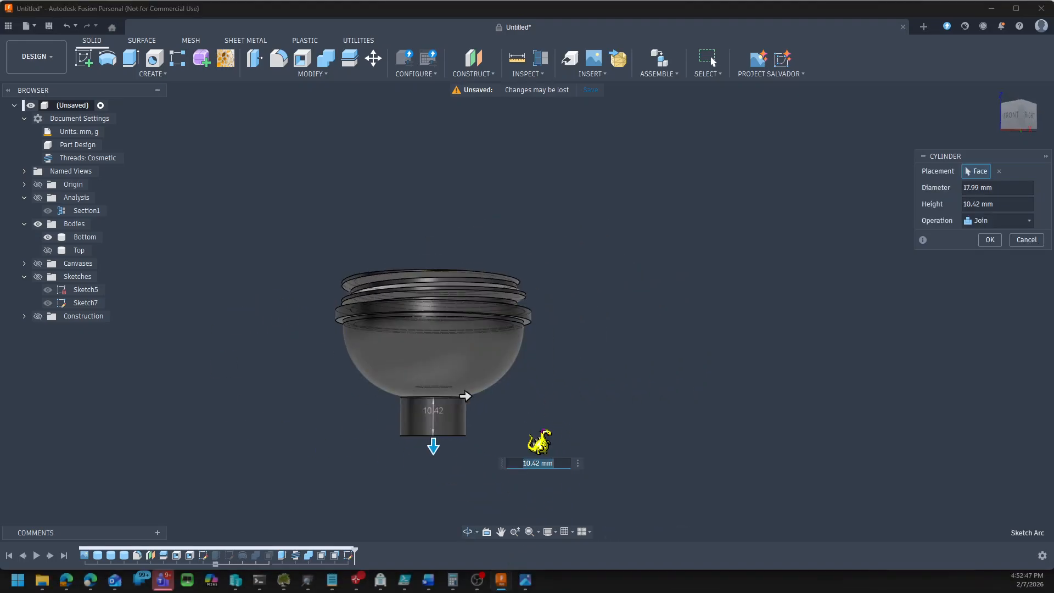
{"action": "left_click_drag", "start_coordinate": [433, 446], "coordinate": [432, 464]}
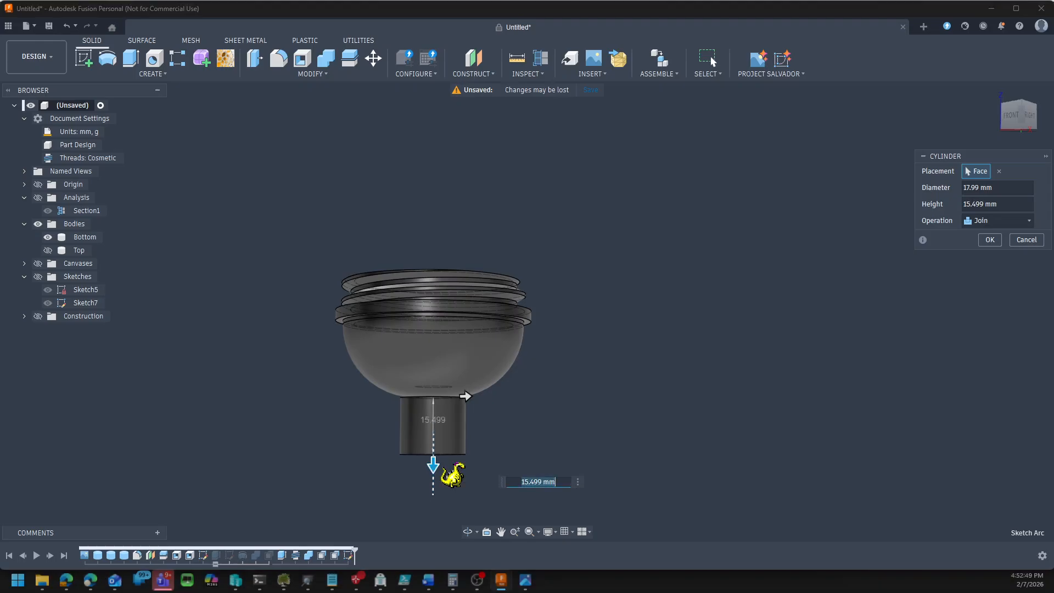
{"action": "scroll", "coordinate": [521, 457], "scroll_direction": "up", "scroll_amount": 4}
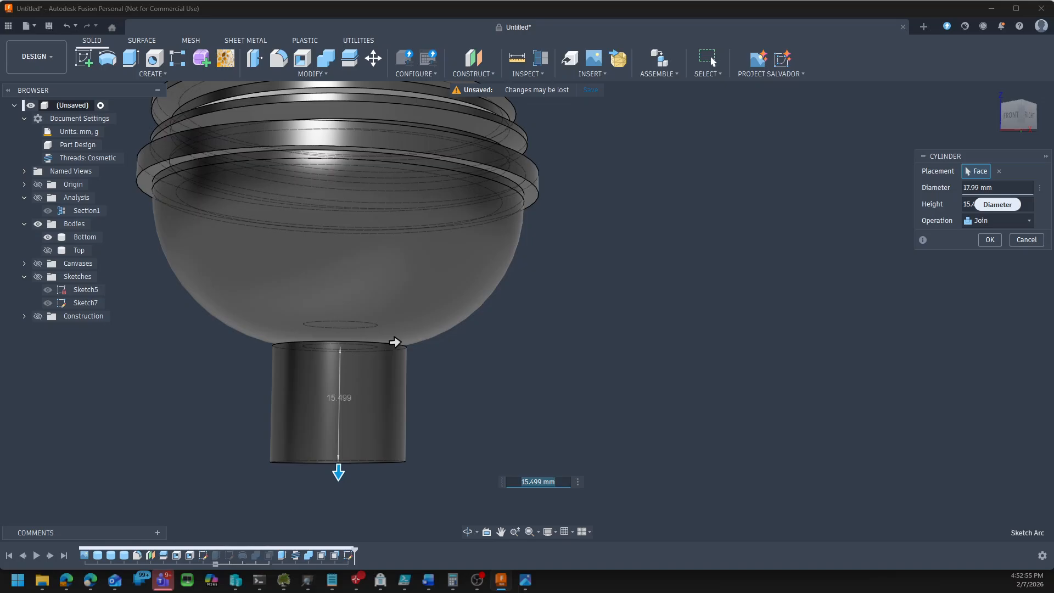
Set the cylinder's diameter to 11.4 mm and its height to 10 mm, and create it joined to the Bottom body
{"action": "left_click", "coordinate": [963, 187]}
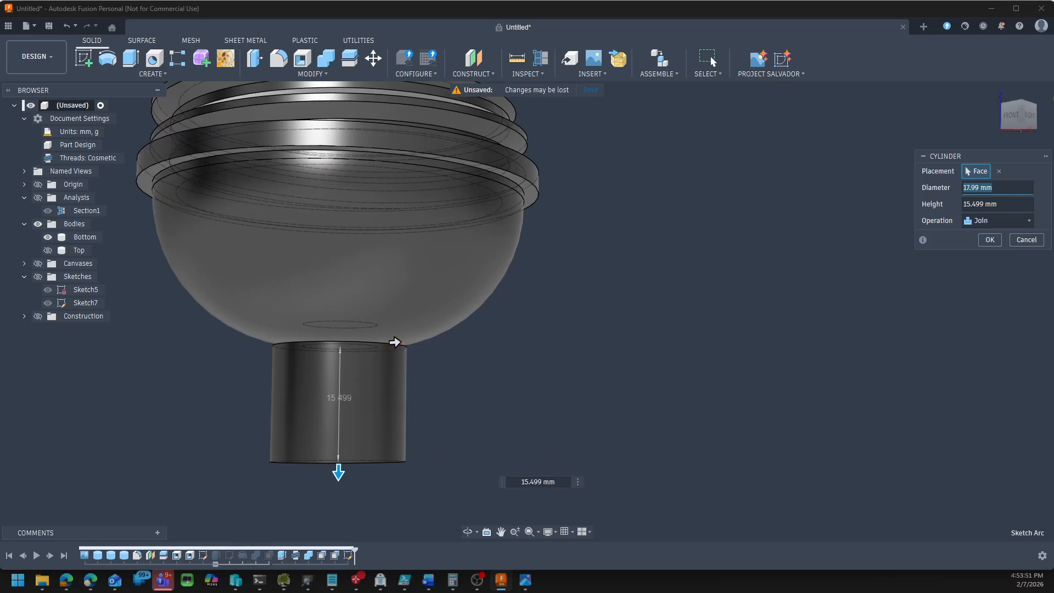
{"action": "left_click", "coordinate": [982, 189]}
{"action": "left_click_drag", "start_coordinate": [994, 188], "coordinate": [958, 191]}
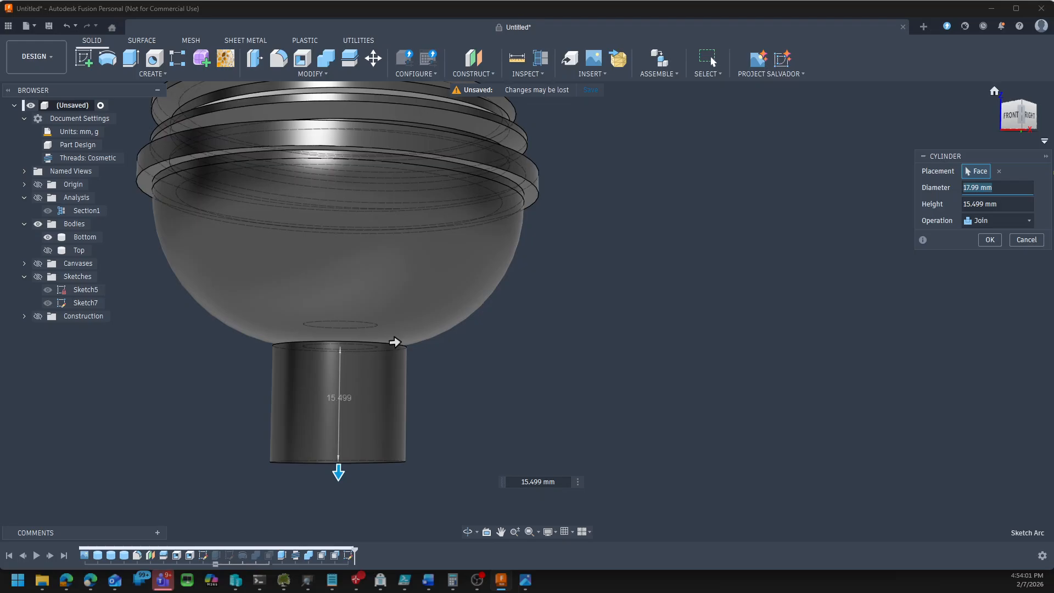
{"action": "type", "text": "11.4"}
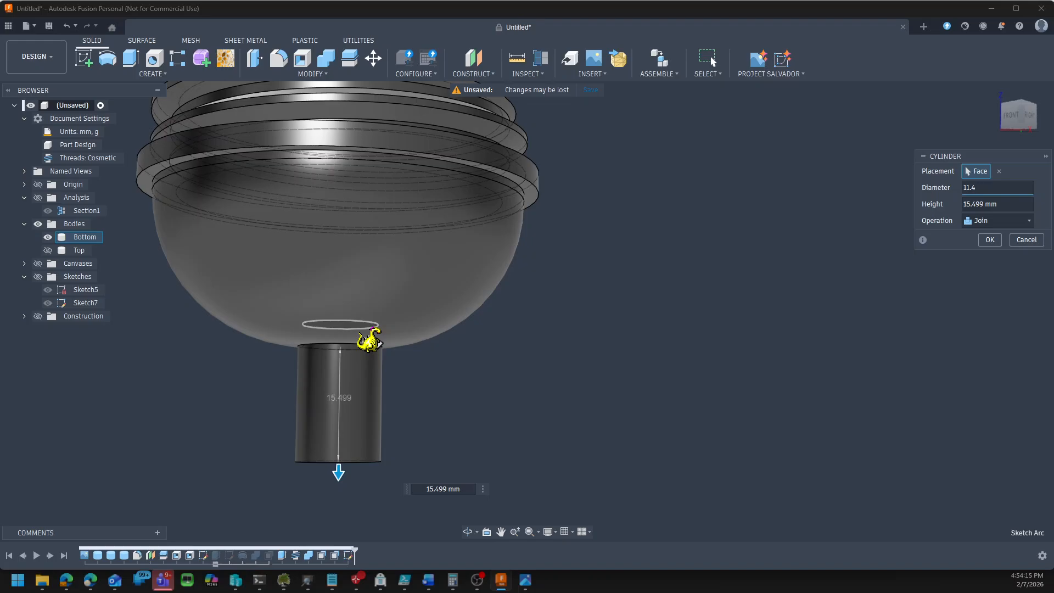
{"action": "key", "text": "Tab"}
{"action": "type", "text": "10"}
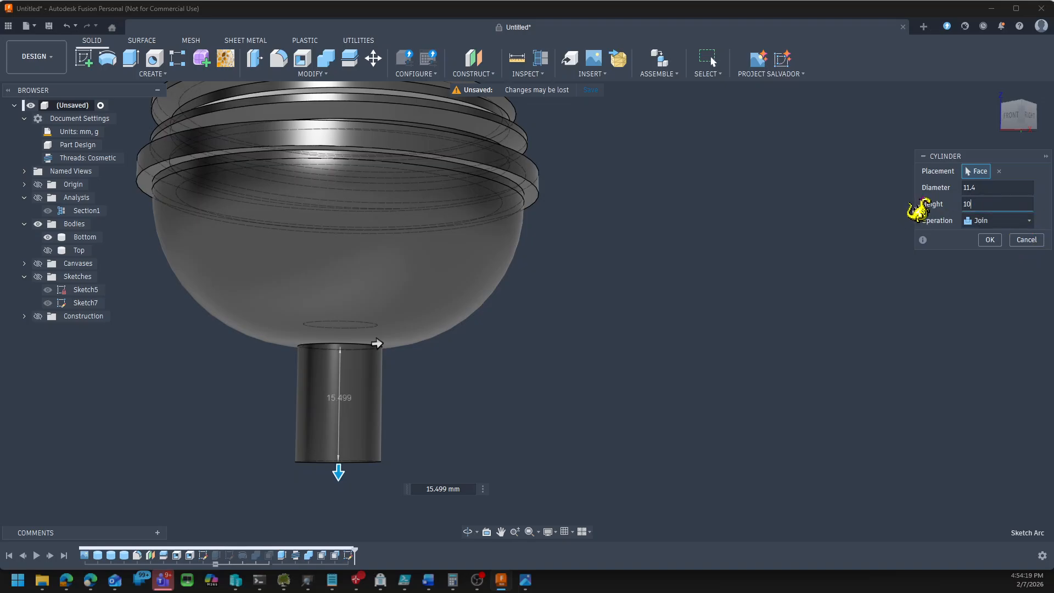
{"action": "key", "text": "Return"}
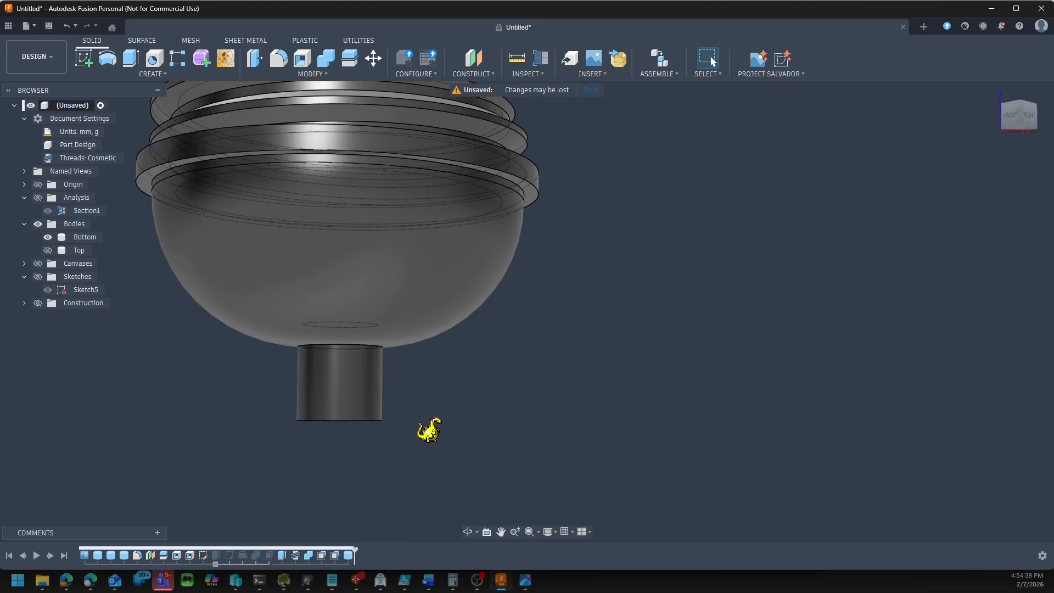
Create a user parameter named StrawDiameter in mm with a value of 7.4
{"action": "scroll", "coordinate": [464, 384], "scroll_direction": "down", "scroll_amount": 1}
{"action": "middle_click_drag", "start_coordinate": [464, 385], "coordinate": [329, 78], "text": "shift"}
{"action": "left_click", "coordinate": [327, 74]}
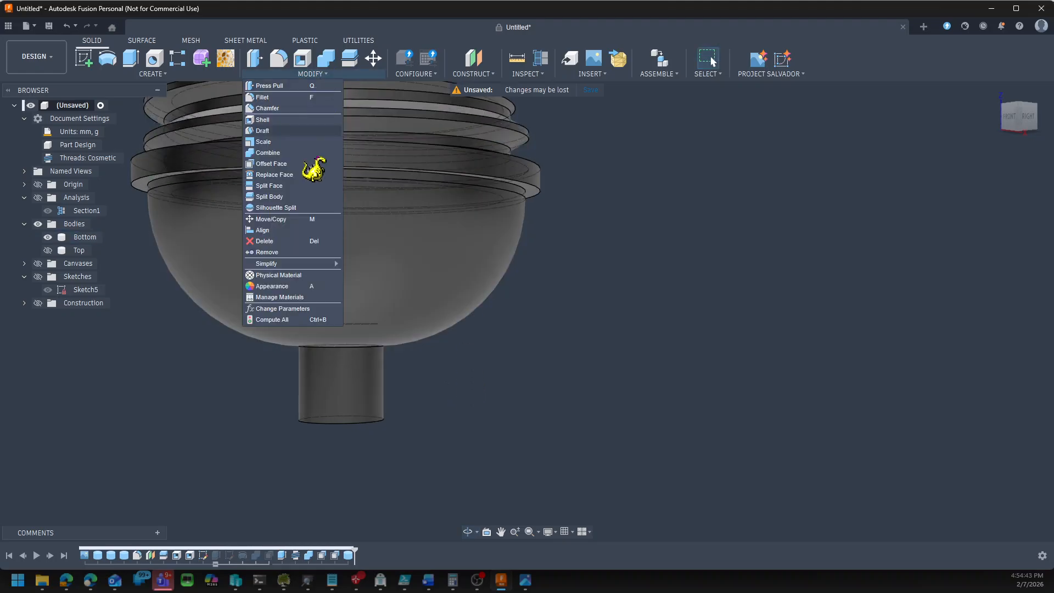
{"action": "left_click", "coordinate": [304, 309]}
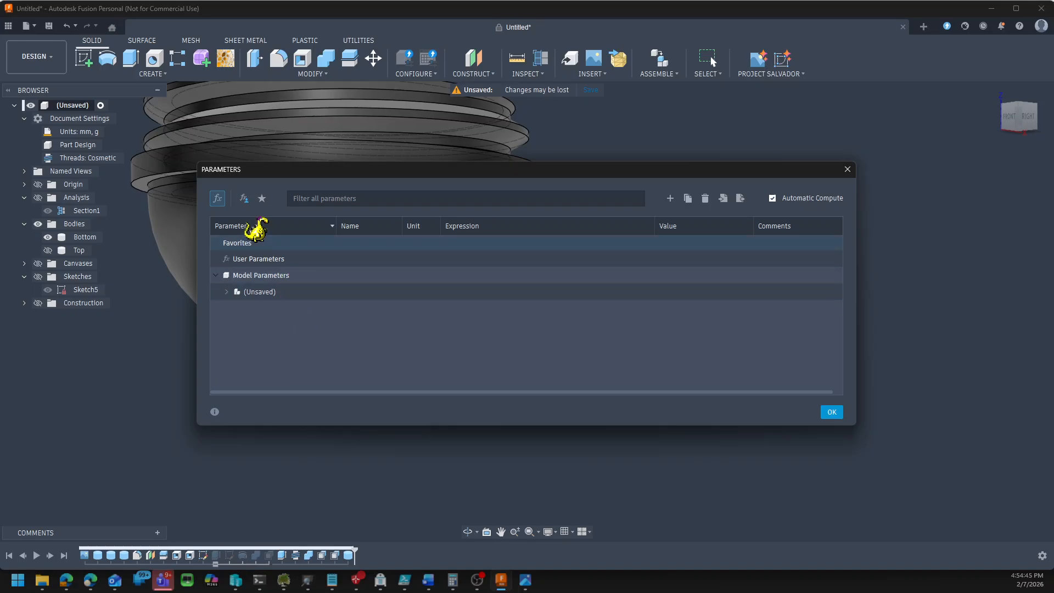
{"action": "left_click", "coordinate": [670, 198]}
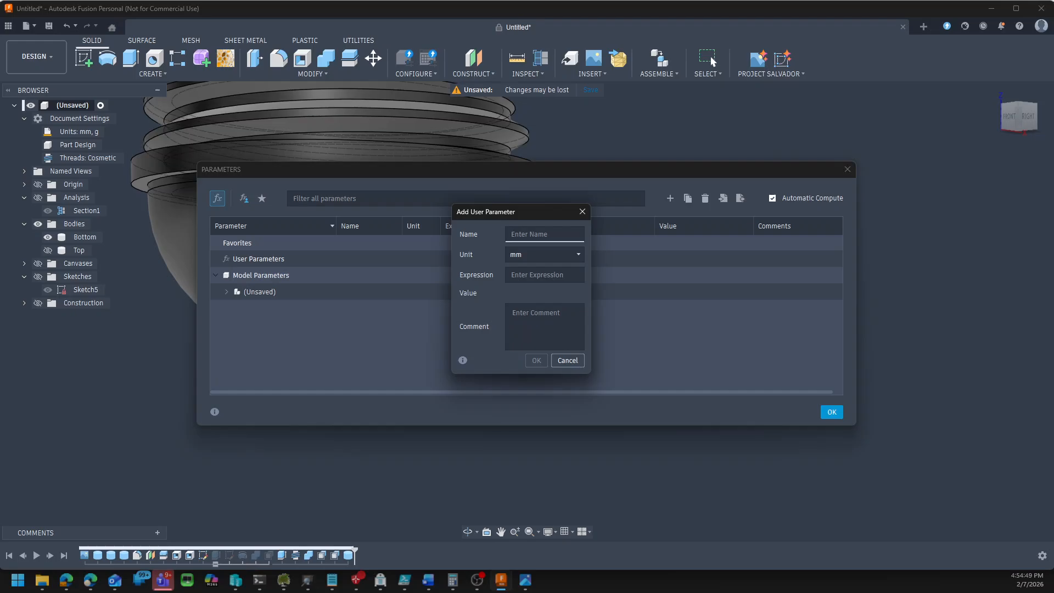
{"action": "type", "text": "StrawDiameter"}
{"action": "key", "text": "Tab"}
{"action": "type", "text": "7.4"}
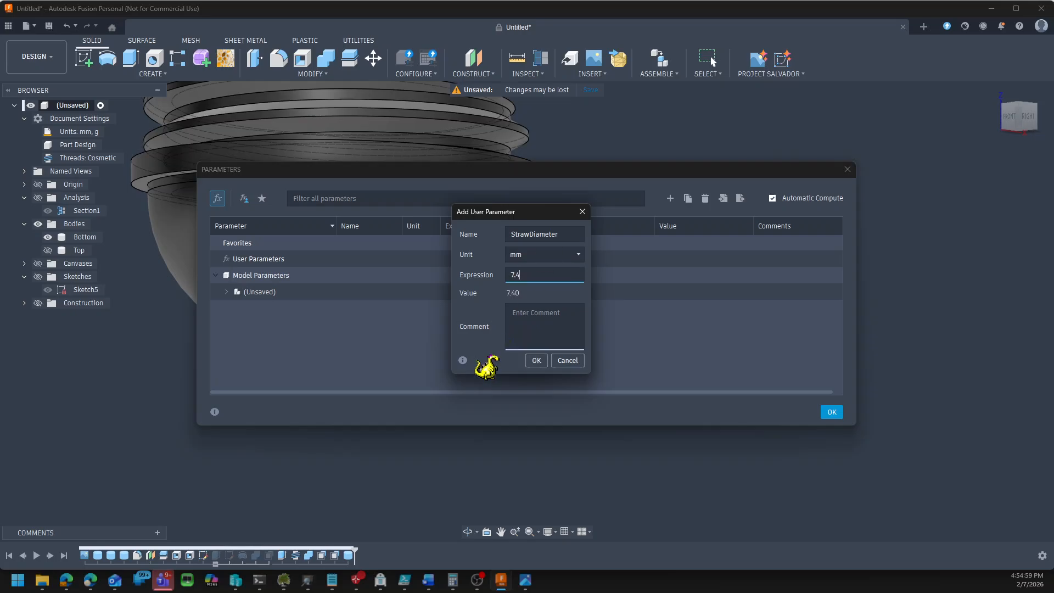
{"action": "left_click", "coordinate": [536, 360]}
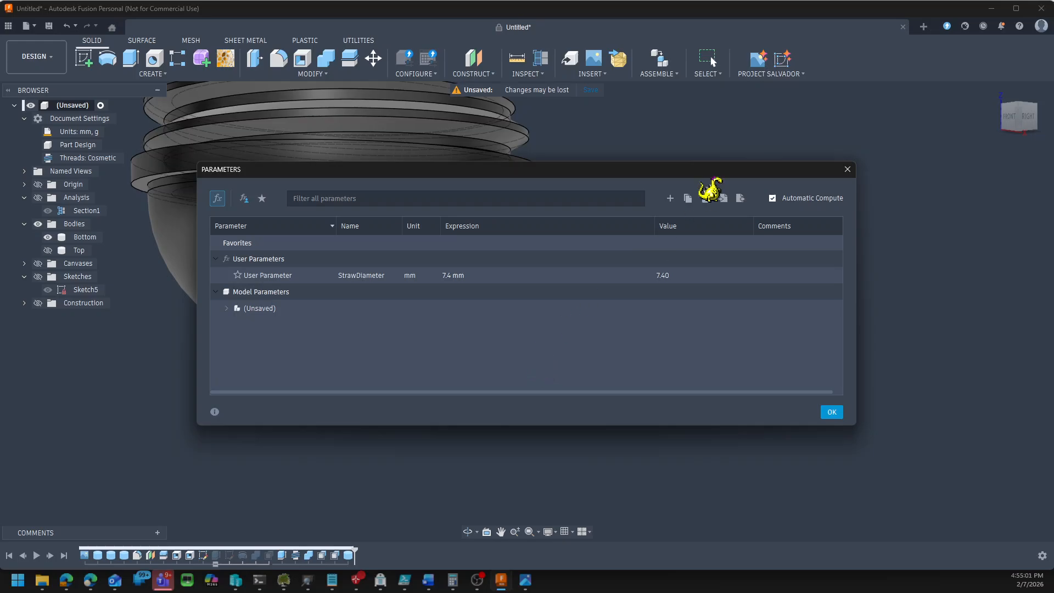
Add a user parameter named WallAroundStraw in mm with the expression StrawDiameter+4, and accept the parameter changes
{"action": "left_click", "coordinate": [671, 199]}
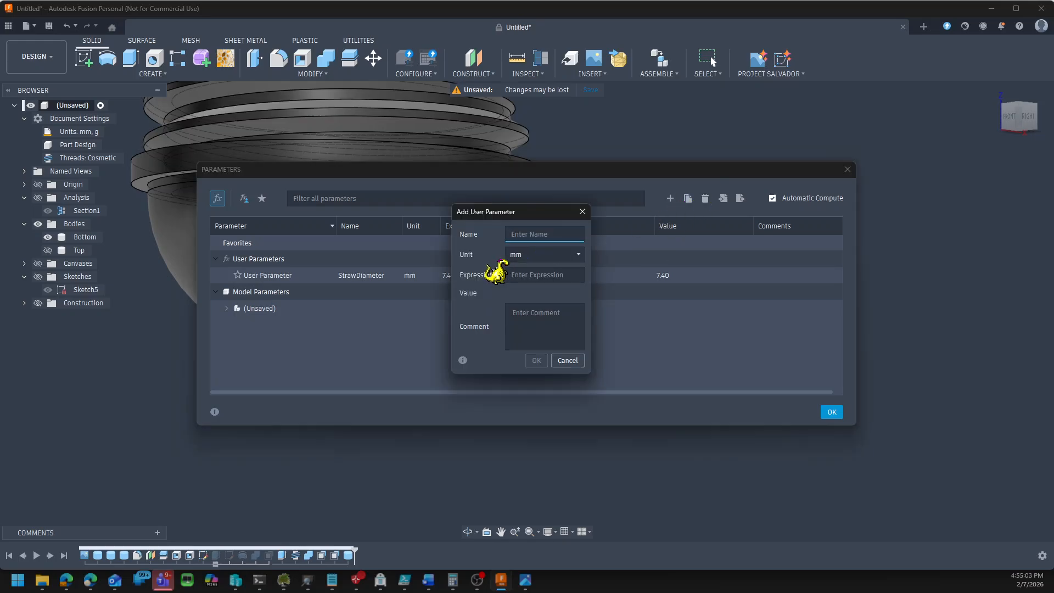
{"action": "type", "text": "WallArou"}
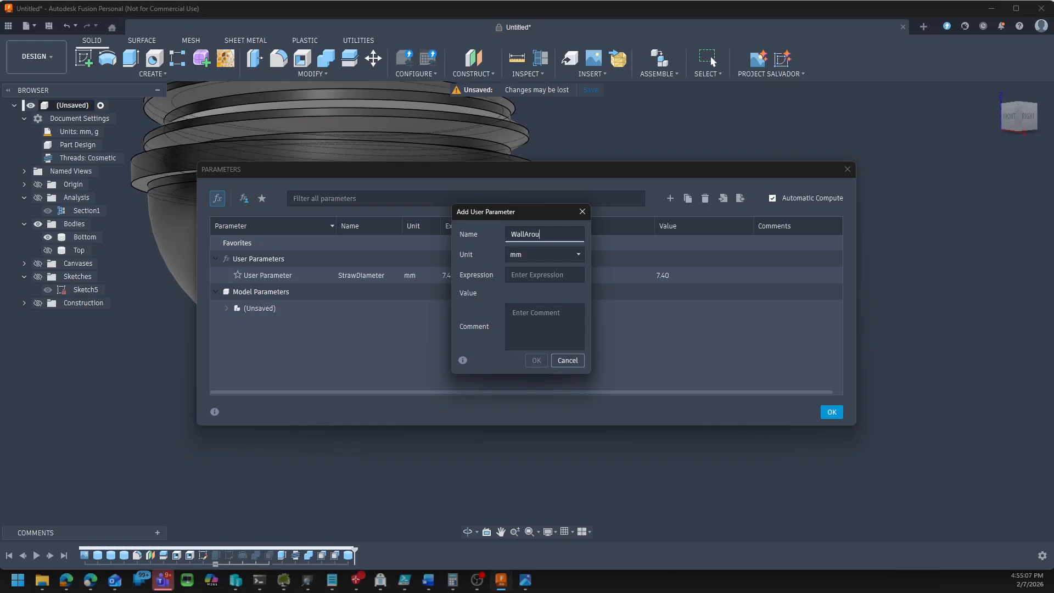
{"action": "type", "text": "ndStraw"}
{"action": "key", "text": "Tab"}
{"action": "key", "text": "Tab"}
{"action": "type", "text": "St"}
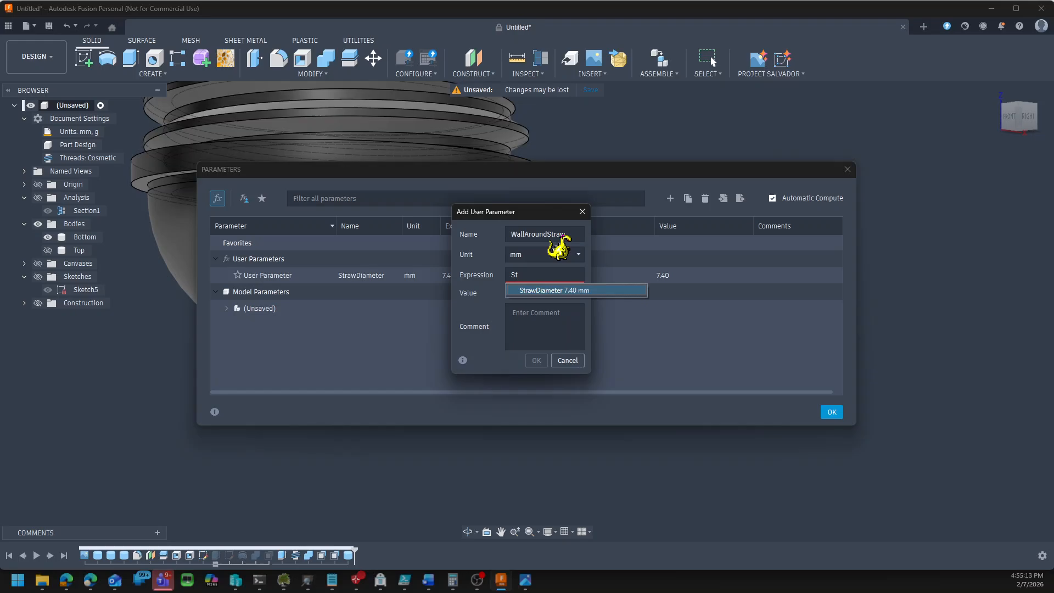
{"action": "key", "text": "Tab"}
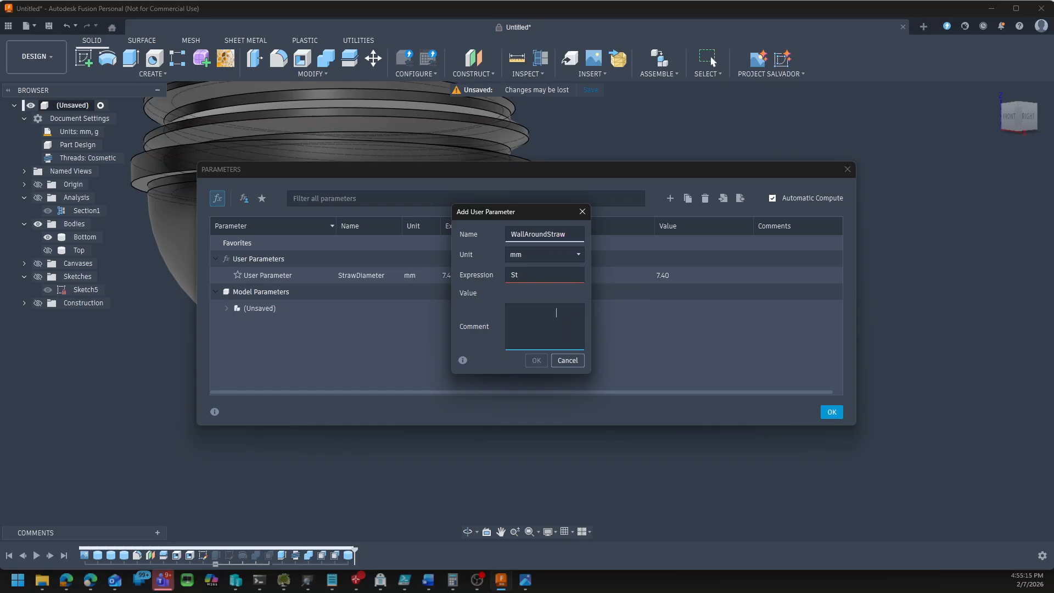
{"action": "left_click", "coordinate": [549, 276]}
{"action": "type", "text": "r"}
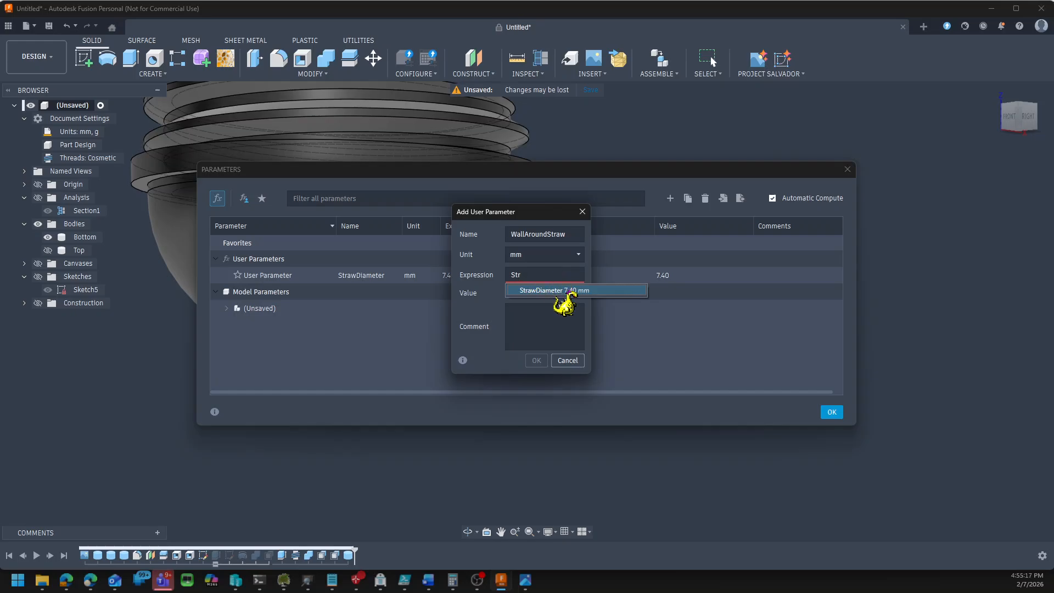
{"action": "left_click", "coordinate": [555, 291]}
{"action": "type", "text": "+"}
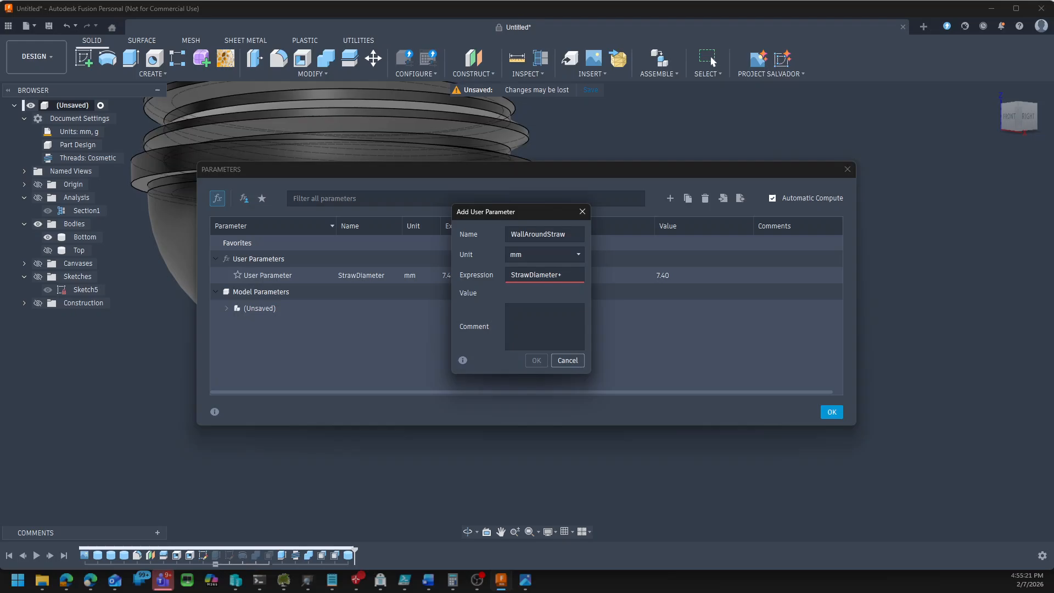
{"action": "type", "text": "4"}
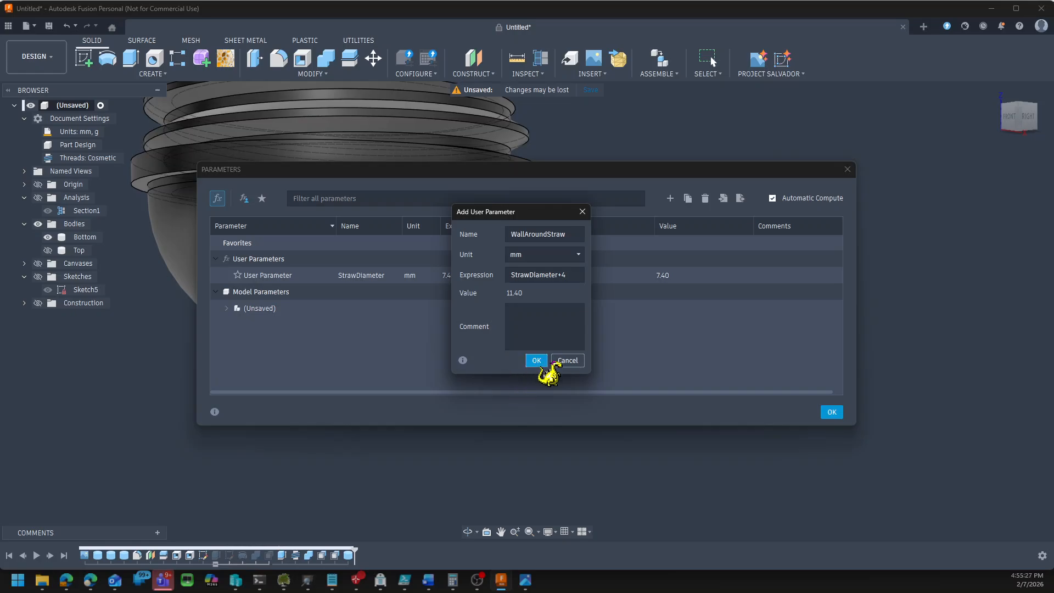
{"action": "left_click", "coordinate": [537, 360]}
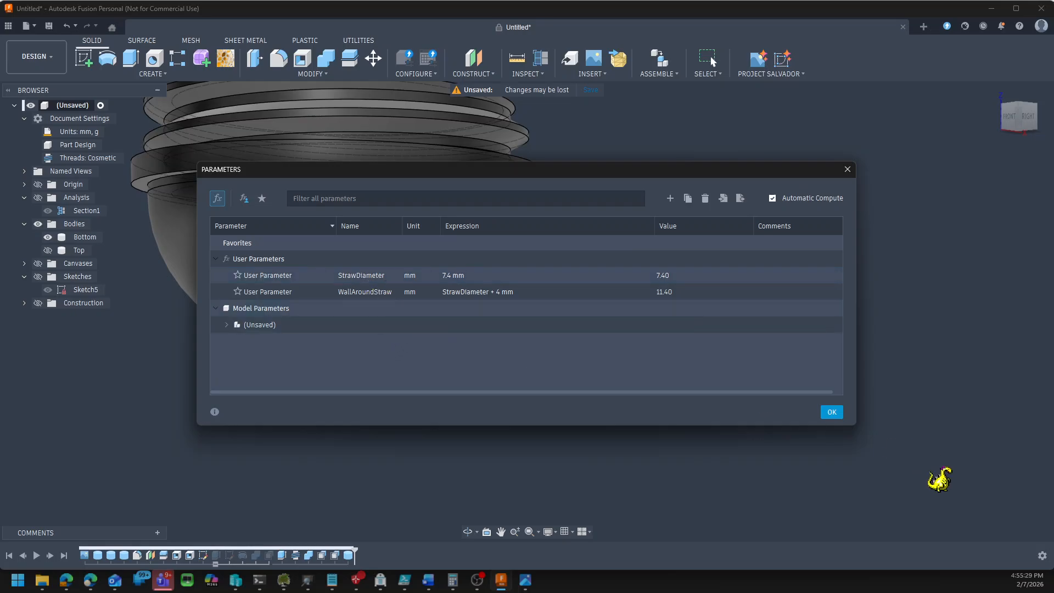
{"action": "left_click", "coordinate": [833, 414]}
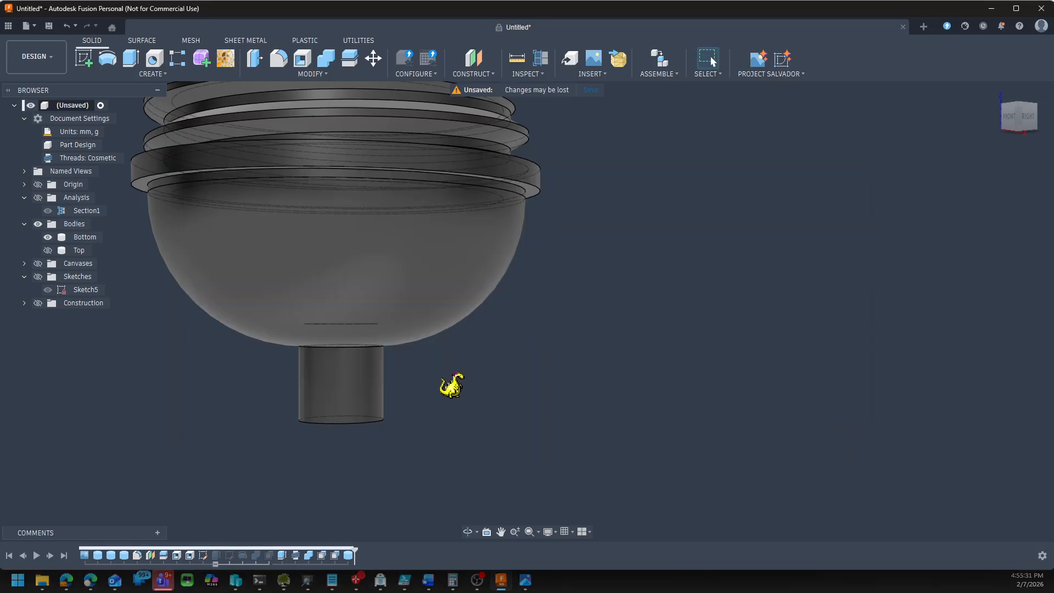
Edit the post's cylinder feature so its diameter is driven by the WallAroundStraw parameter
{"action": "right_click", "coordinate": [349, 555]}
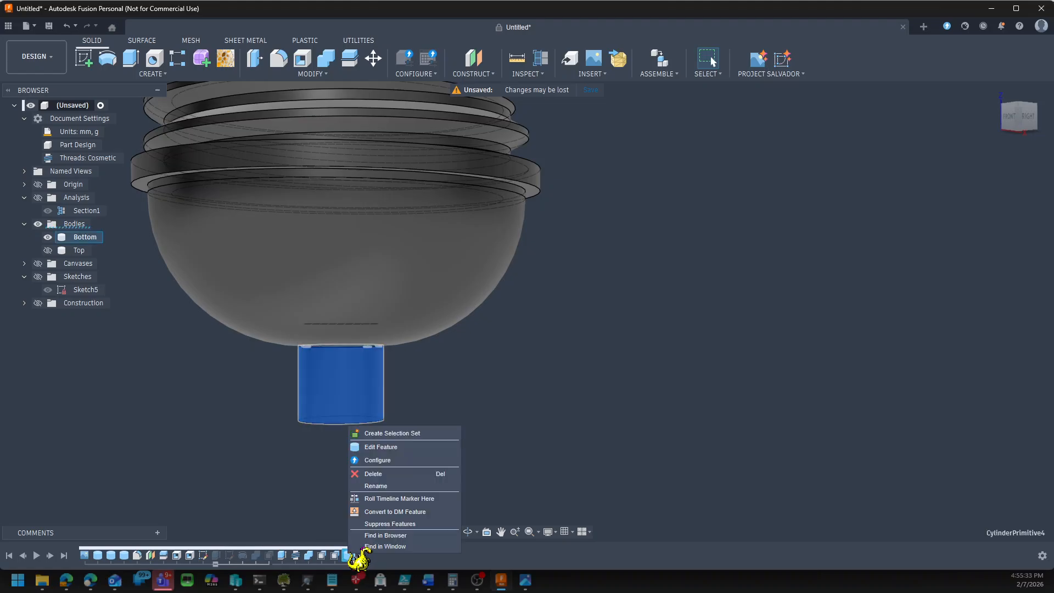
{"action": "left_click", "coordinate": [378, 449]}
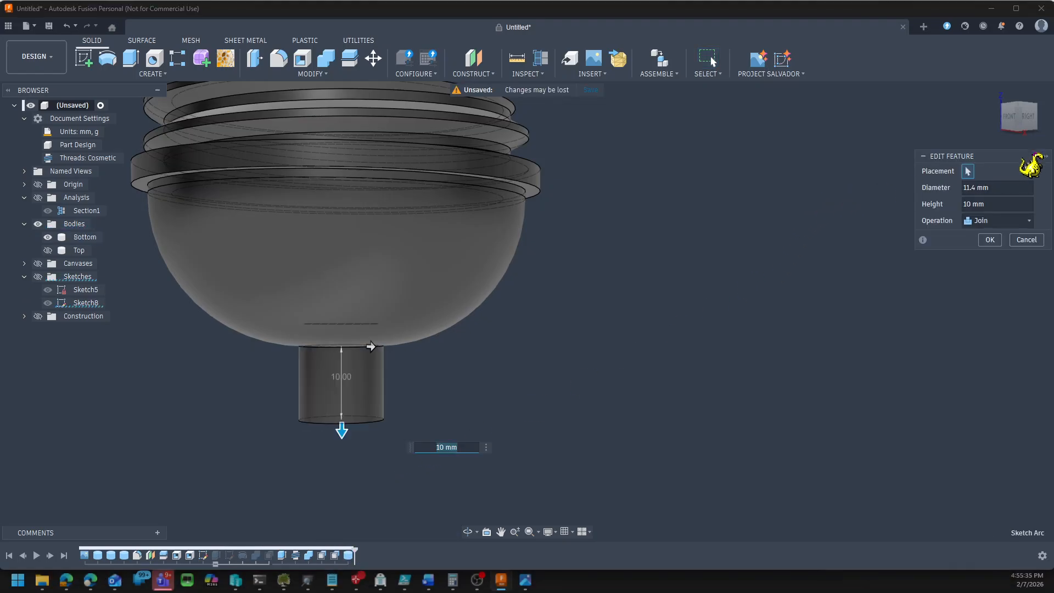
{"action": "left_click_drag", "start_coordinate": [995, 189], "coordinate": [954, 192]}
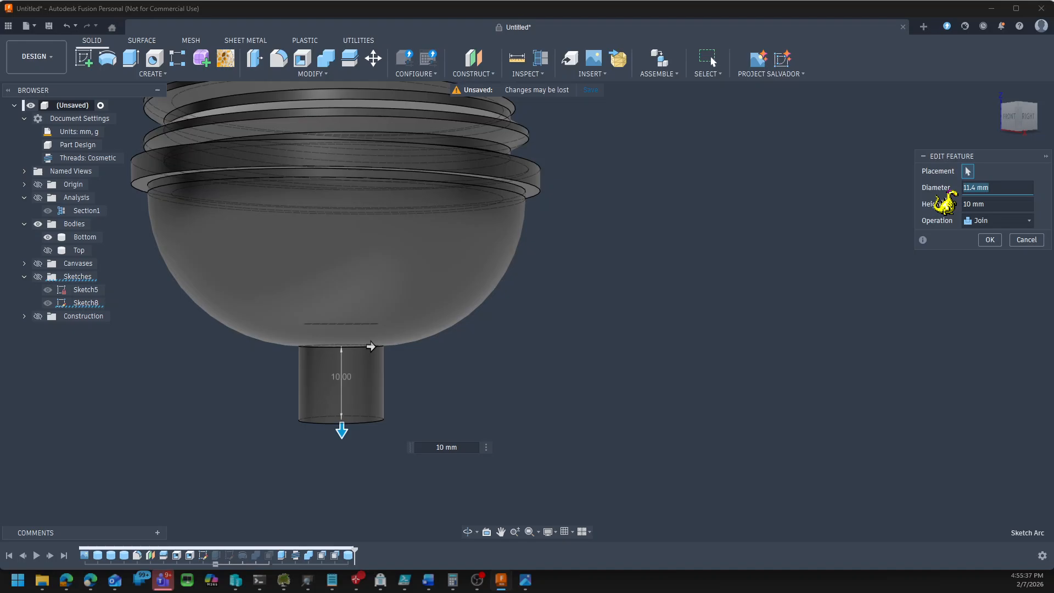
{"action": "type", "text": "St"}
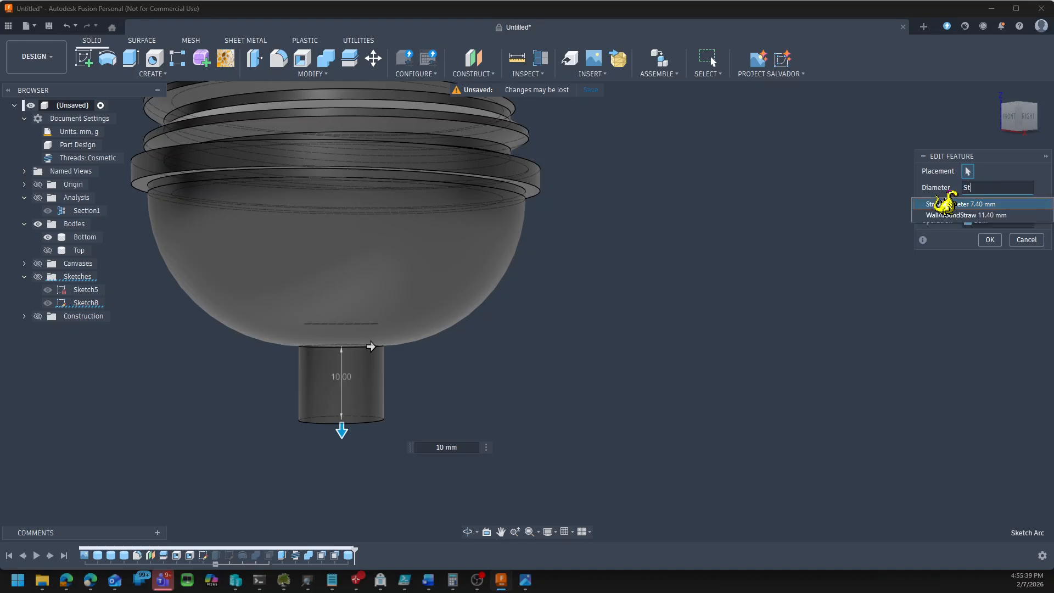
{"action": "key", "text": "Return"}
{"action": "key", "text": "Tab"}
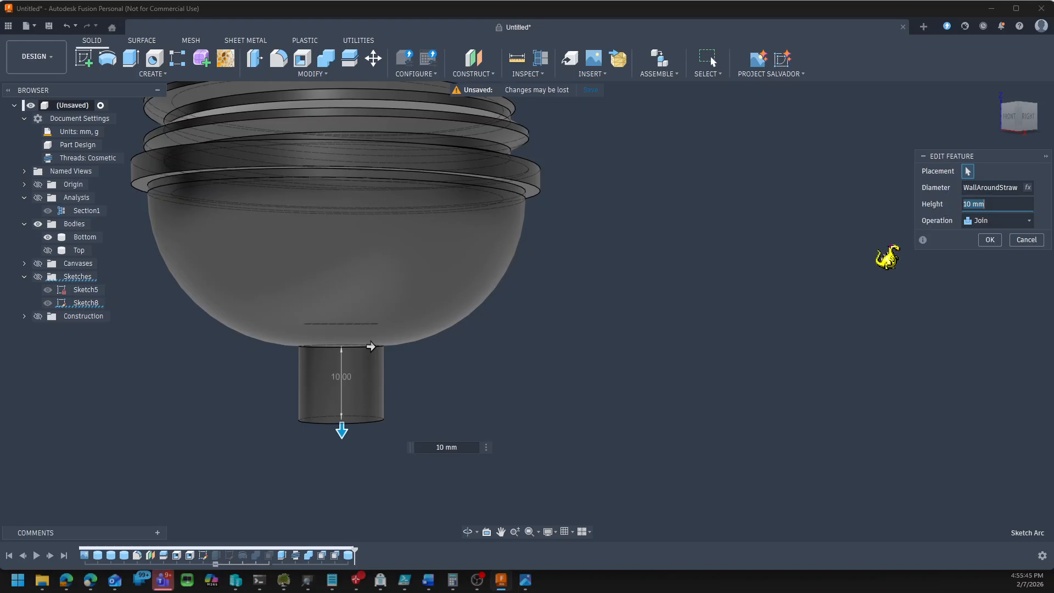
{"action": "left_click", "coordinate": [992, 240]}
Start a new cylinder centered on the post's flat end face, with its diameter set to the StrawDiameter parameter
{"action": "middle_click_drag", "start_coordinate": [563, 430], "coordinate": [616, 347], "text": "shift"}
{"action": "scroll", "coordinate": [617, 347], "scroll_direction": "up", "scroll_amount": 1}
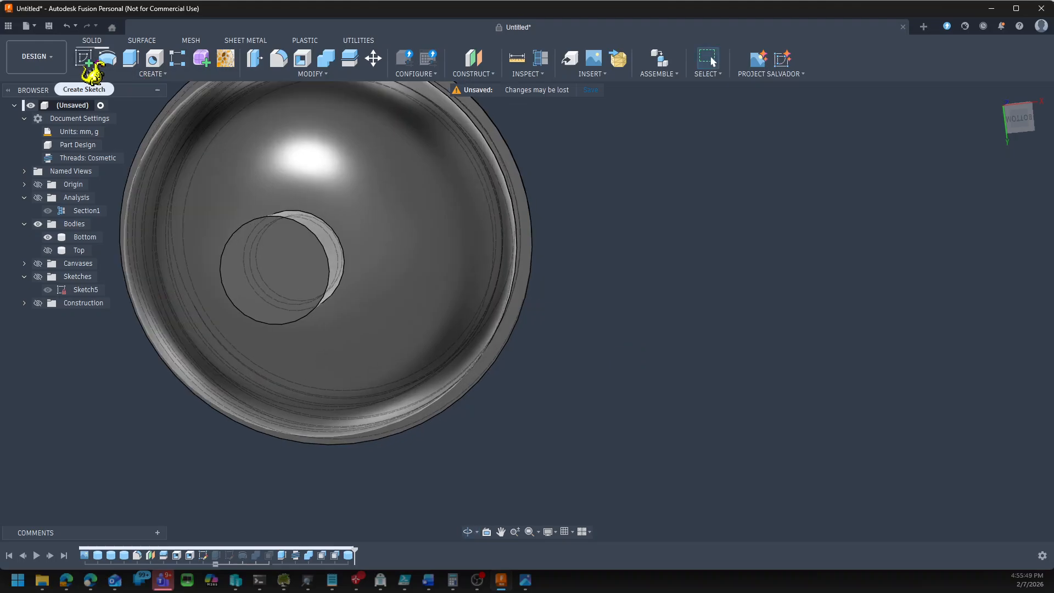
{"action": "left_click", "coordinate": [151, 74]}
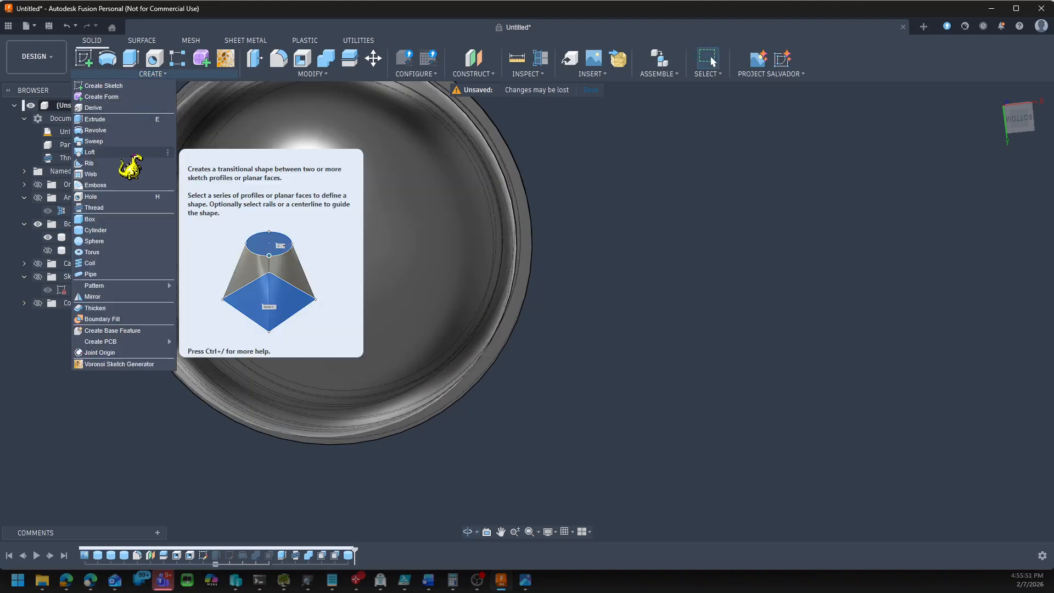
{"action": "left_click", "coordinate": [117, 241]}
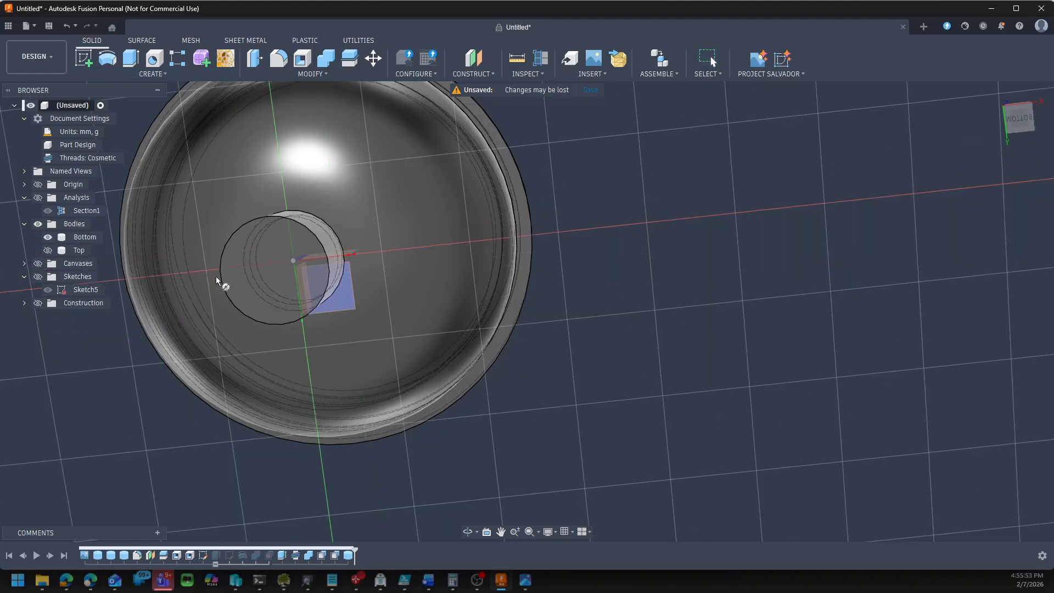
{"action": "left_click", "coordinate": [255, 272]}
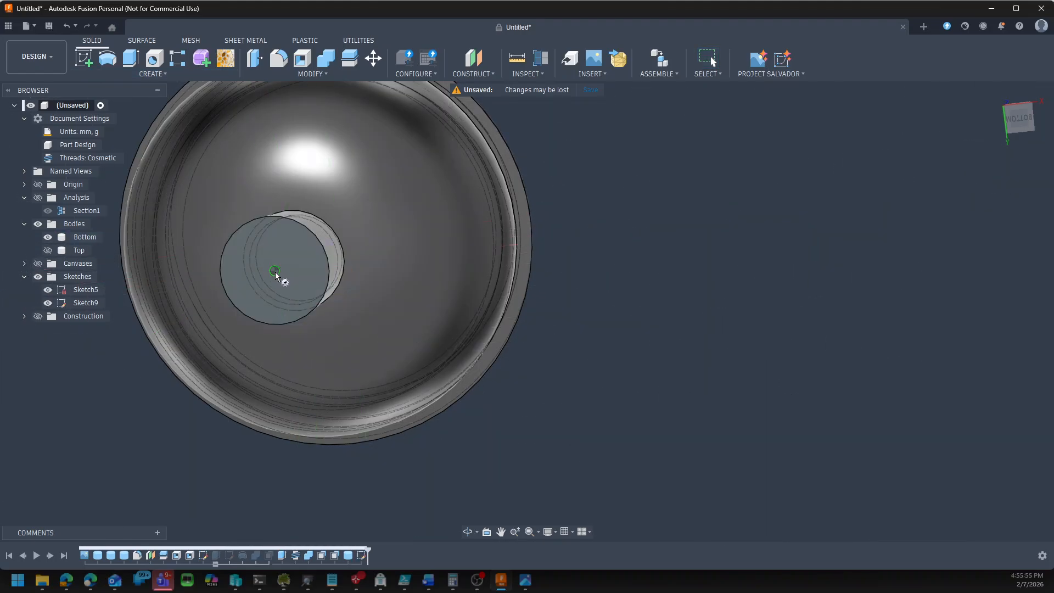
{"action": "left_click", "coordinate": [275, 270]}
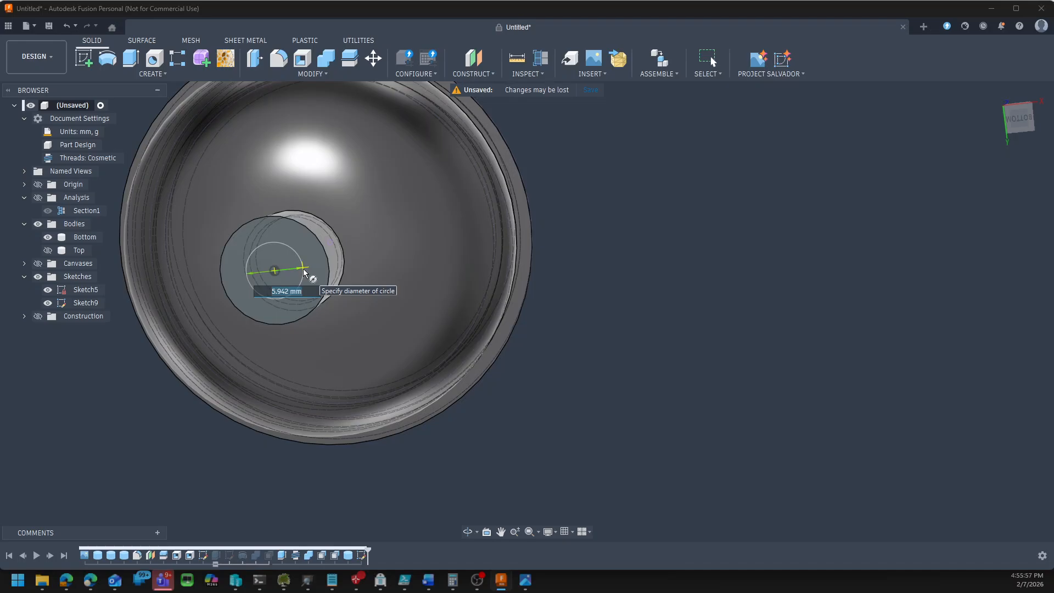
{"action": "type", "text": "Str"}
{"action": "key", "text": "Return"}
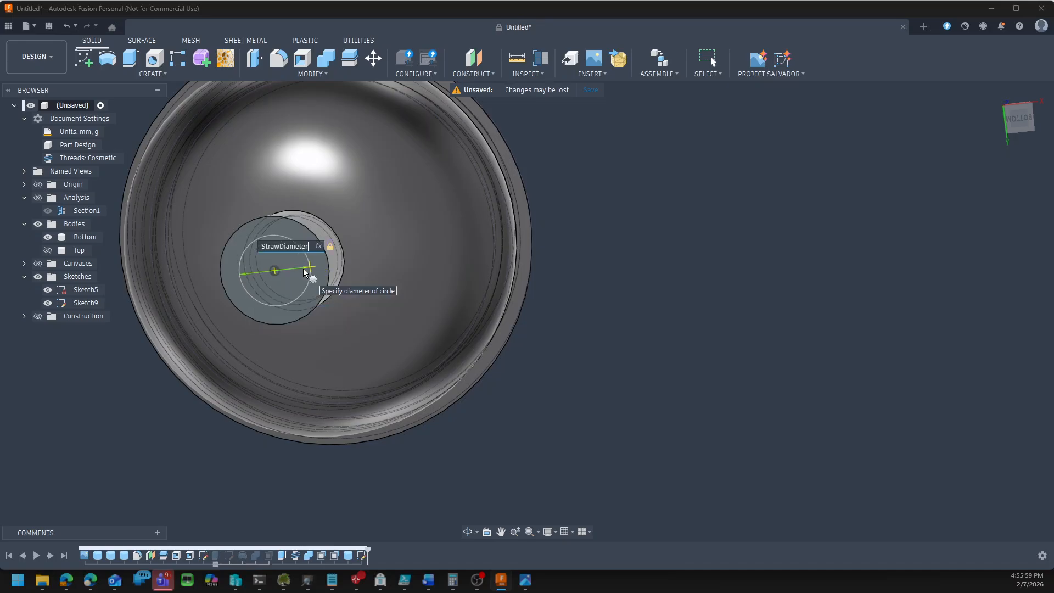
{"action": "key", "text": "Return"}
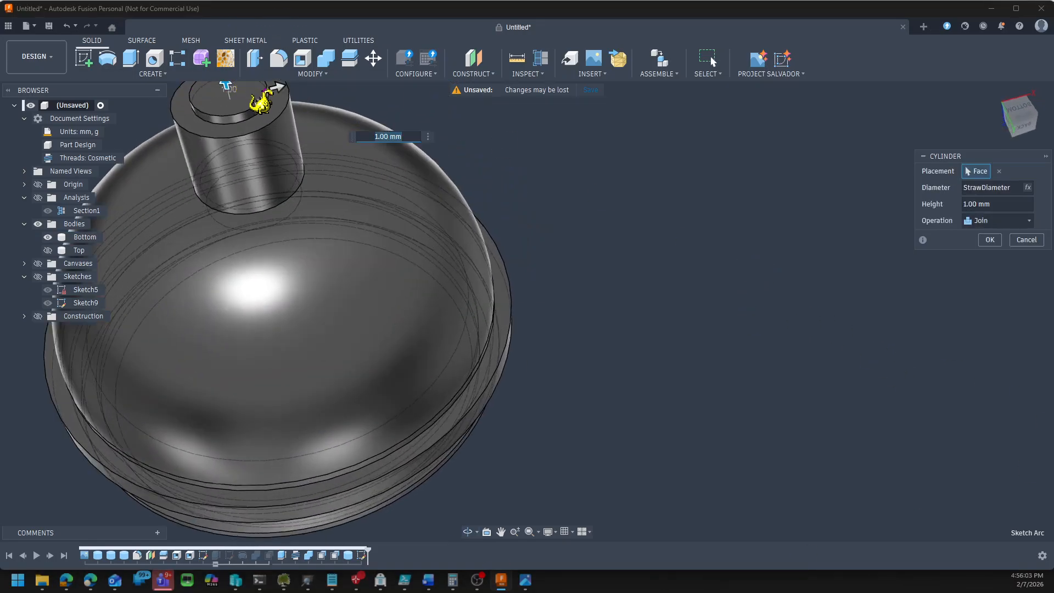
Set the new cylinder's height to -10 mm as a cut into the post, and create it
{"action": "left_click_drag", "start_coordinate": [228, 82], "coordinate": [247, 166]}
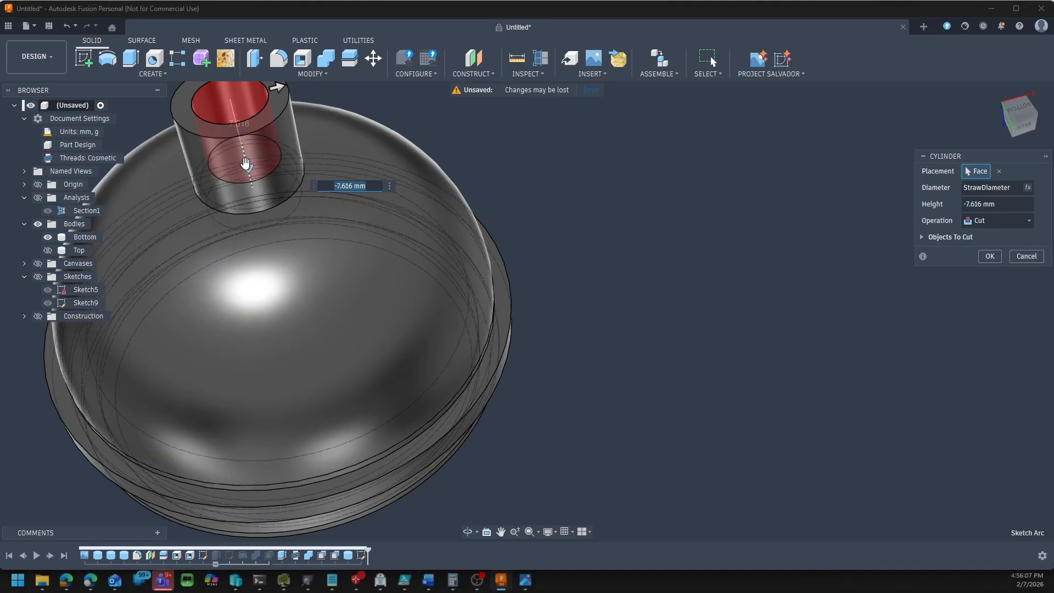
{"action": "left_click_drag", "start_coordinate": [247, 164], "coordinate": [251, 180]}
{"action": "key", "text": "BackSpace"}
{"action": "type", "text": "-10"}
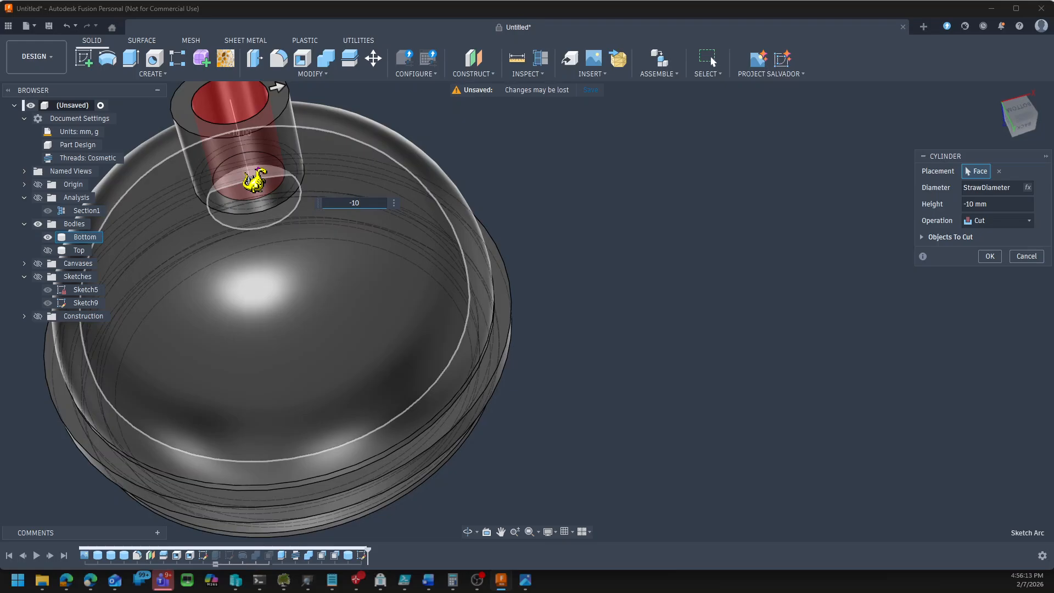
{"action": "key", "text": "Return"}
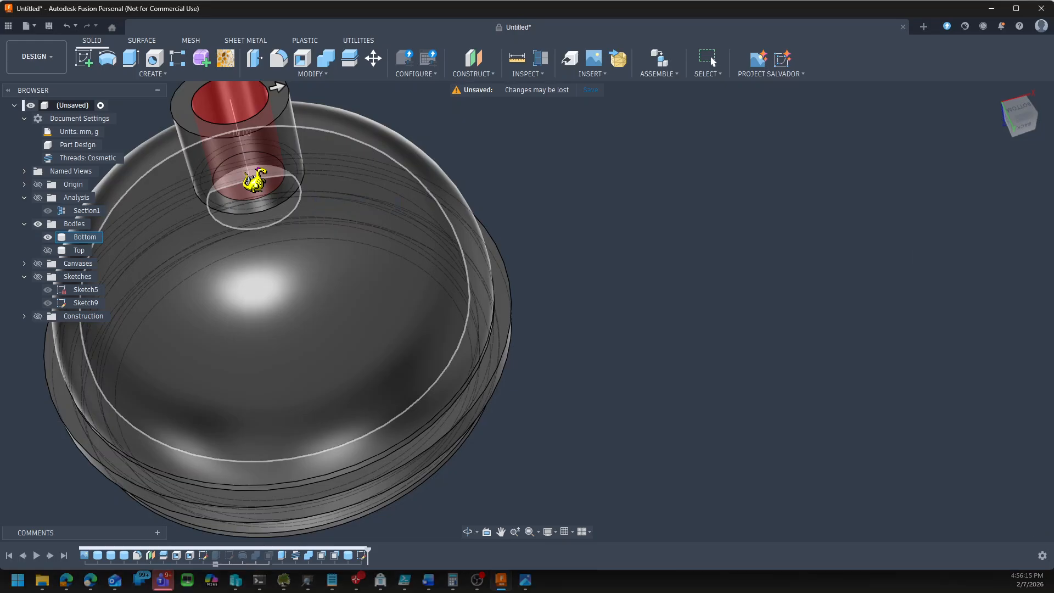
Set the StrawDiameter user parameter to 25 mm and accept the parameter changes
{"action": "middle_click_drag", "start_coordinate": [742, 274], "coordinate": [718, 238], "text": "shift"}
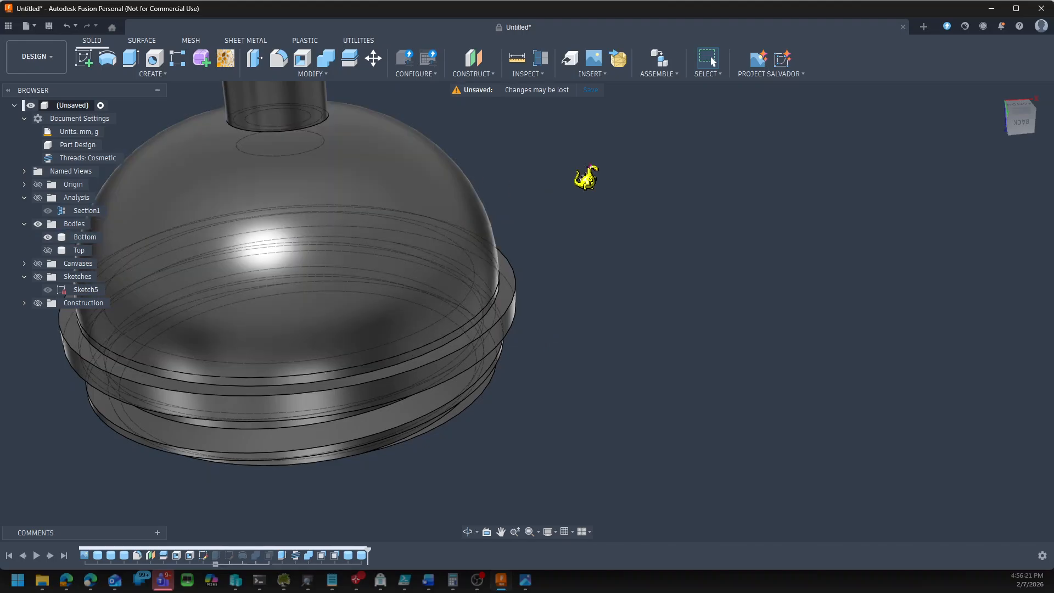
{"action": "scroll", "coordinate": [650, 193], "scroll_direction": "down", "scroll_amount": 2}
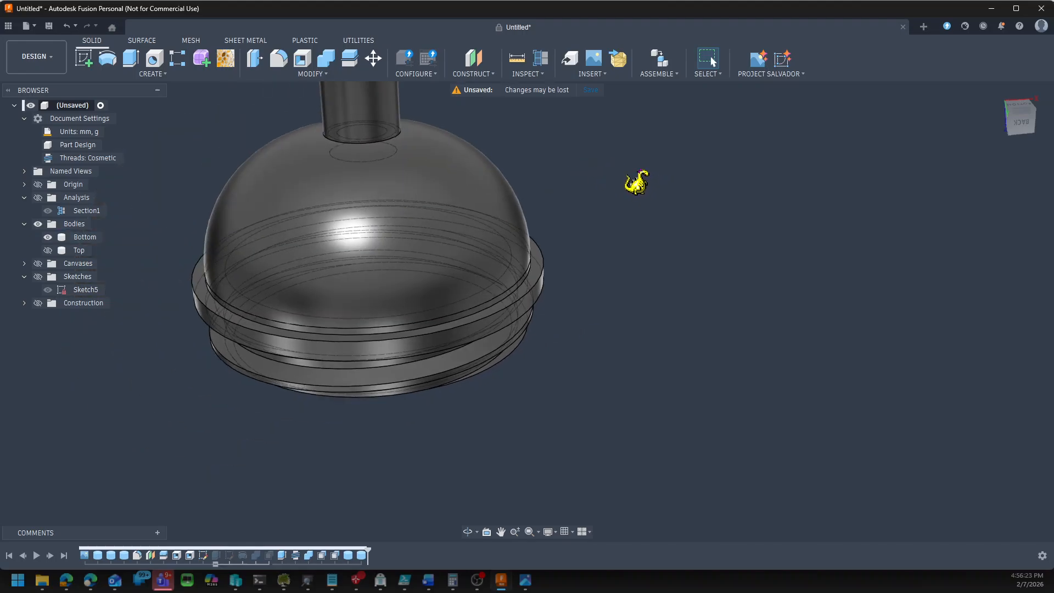
{"action": "scroll", "coordinate": [635, 182], "scroll_direction": "up", "scroll_amount": 3}
{"action": "scroll", "coordinate": [674, 233], "scroll_direction": "down", "scroll_amount": 2}
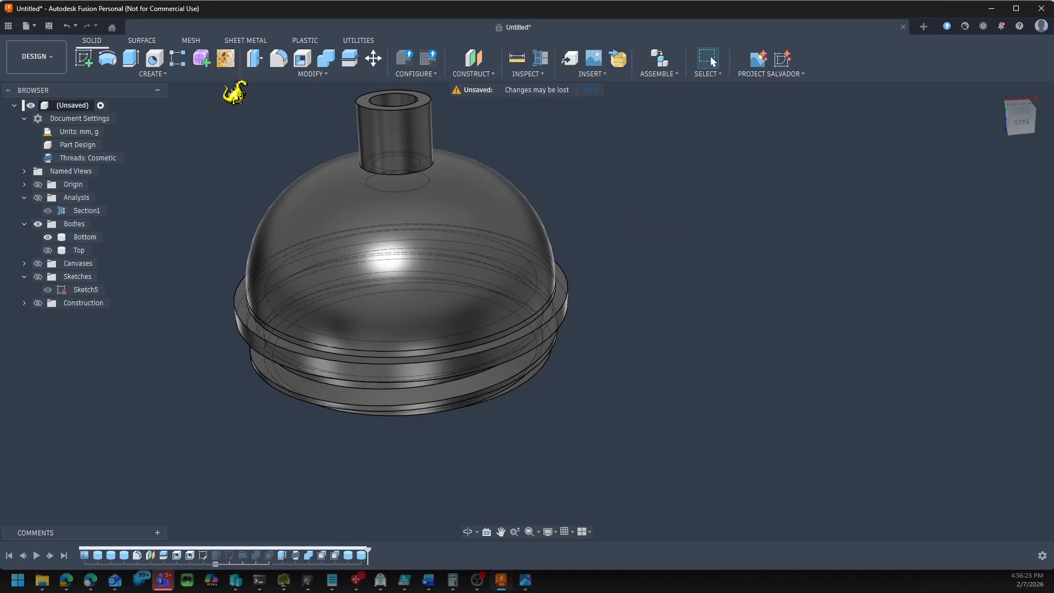
{"action": "scroll", "coordinate": [290, 102], "scroll_direction": "up", "scroll_amount": 1}
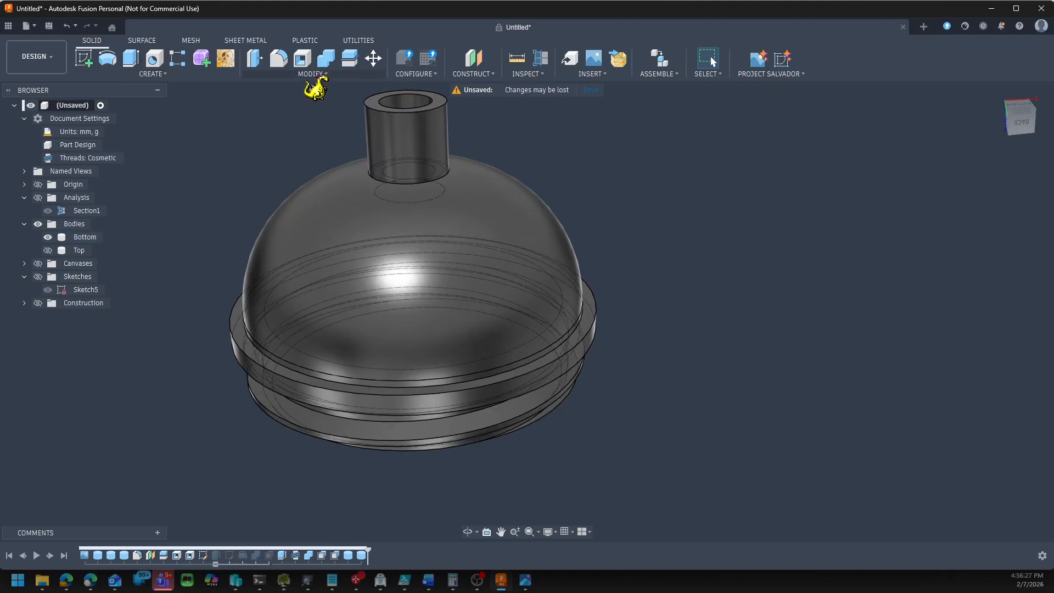
{"action": "left_click", "coordinate": [312, 76]}
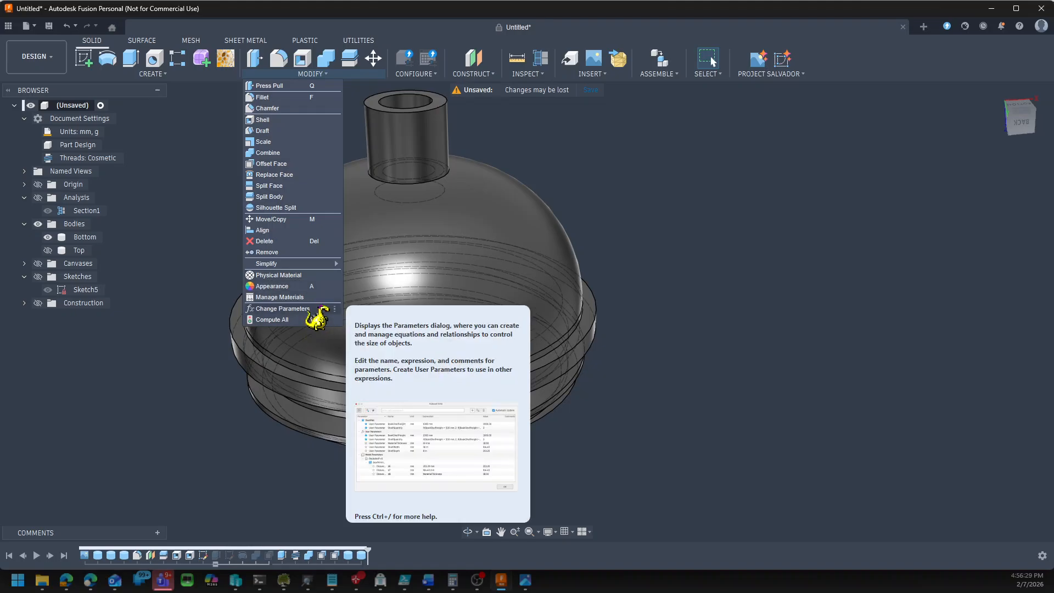
{"action": "left_click", "coordinate": [318, 316]}
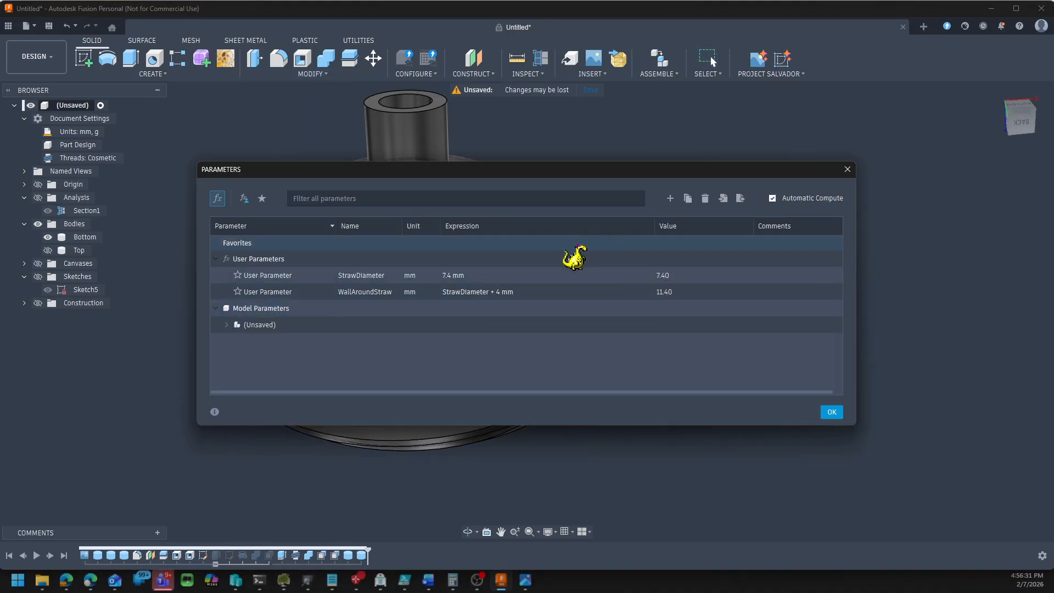
{"action": "left_click", "coordinate": [449, 276]}
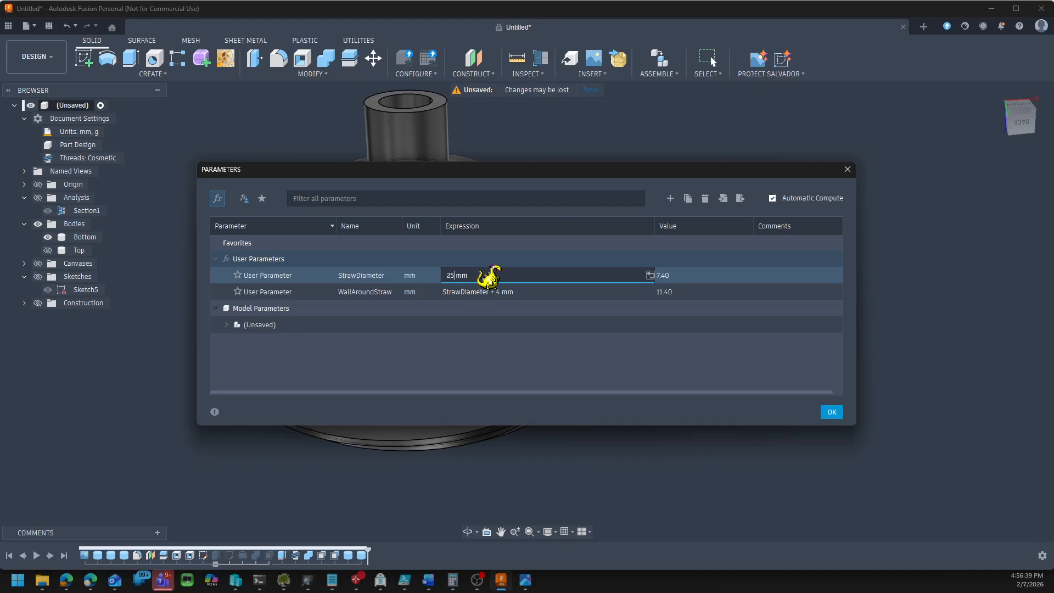
{"action": "type", "text": "25"}
{"action": "key", "text": "Return"}
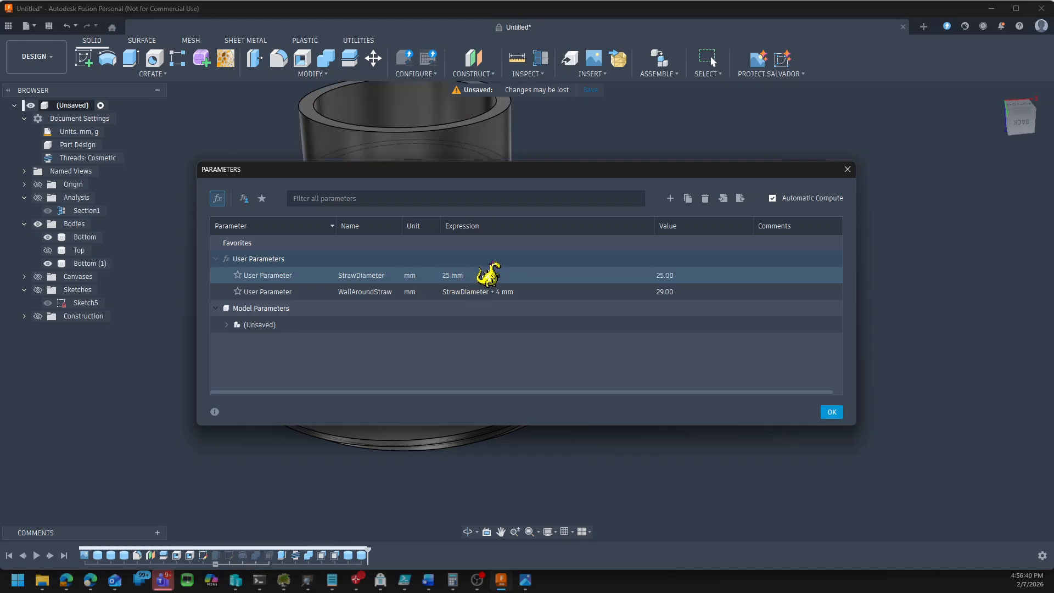
{"action": "left_click", "coordinate": [832, 412]}
Roll the timeline back before the straw hole cut, and change the post's cylinder feature operation from Join to New Body
{"action": "middle_click_drag", "start_coordinate": [714, 367], "coordinate": [739, 296], "text": "shift"}
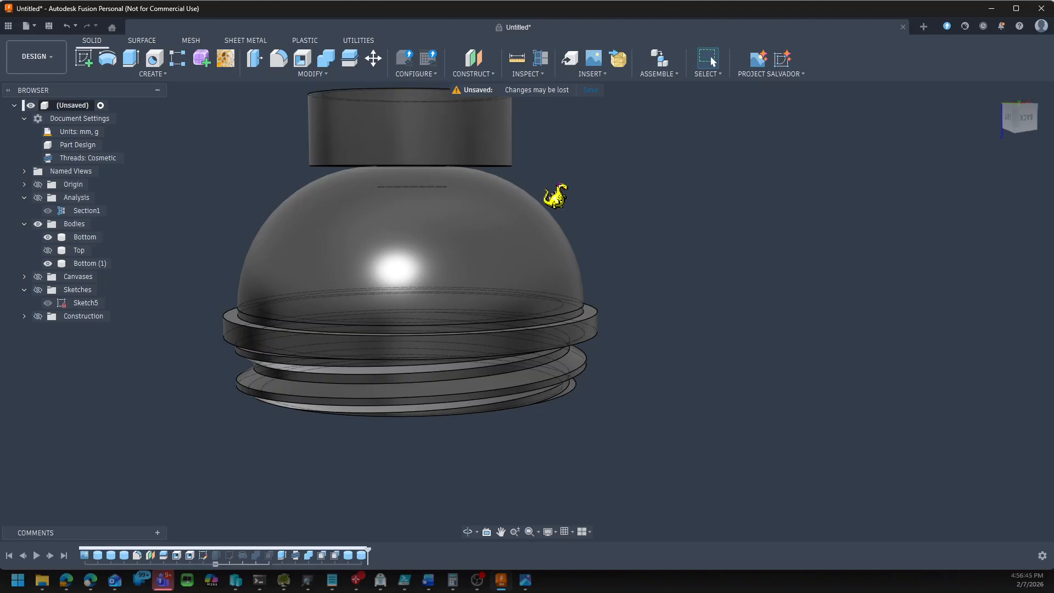
{"action": "middle_click_drag", "start_coordinate": [698, 218], "coordinate": [707, 206], "text": "shift"}
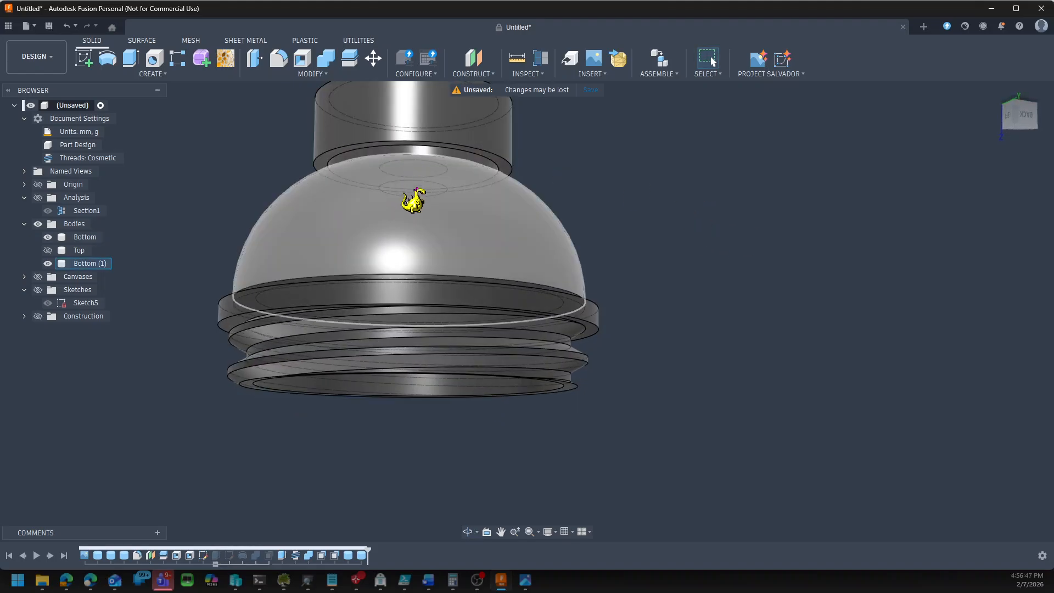
{"action": "scroll", "coordinate": [440, 184], "scroll_direction": "up", "scroll_amount": 5}
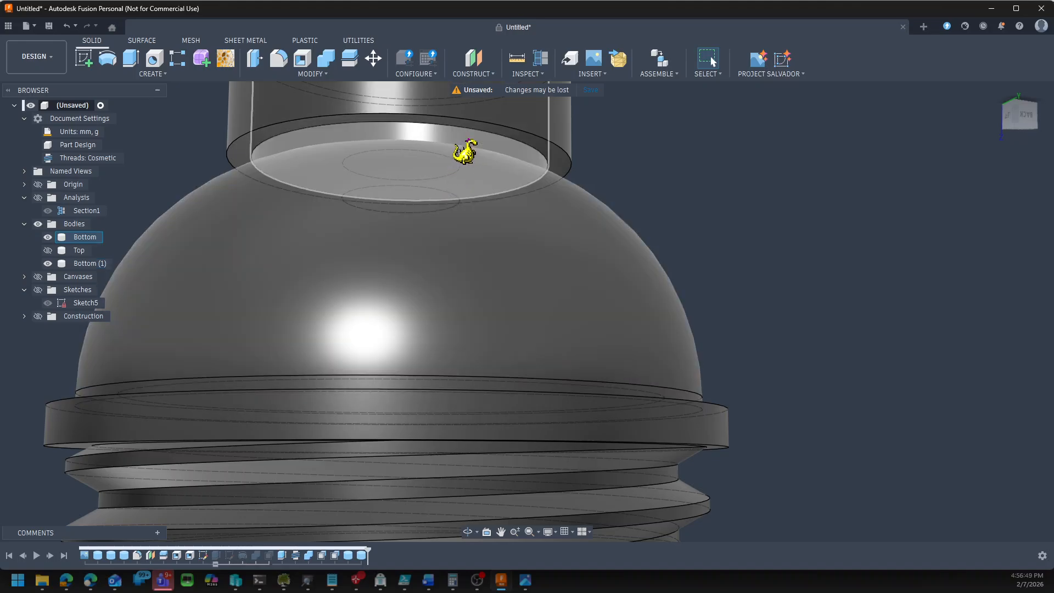
{"action": "scroll", "coordinate": [832, 305], "scroll_direction": "down", "scroll_amount": 4}
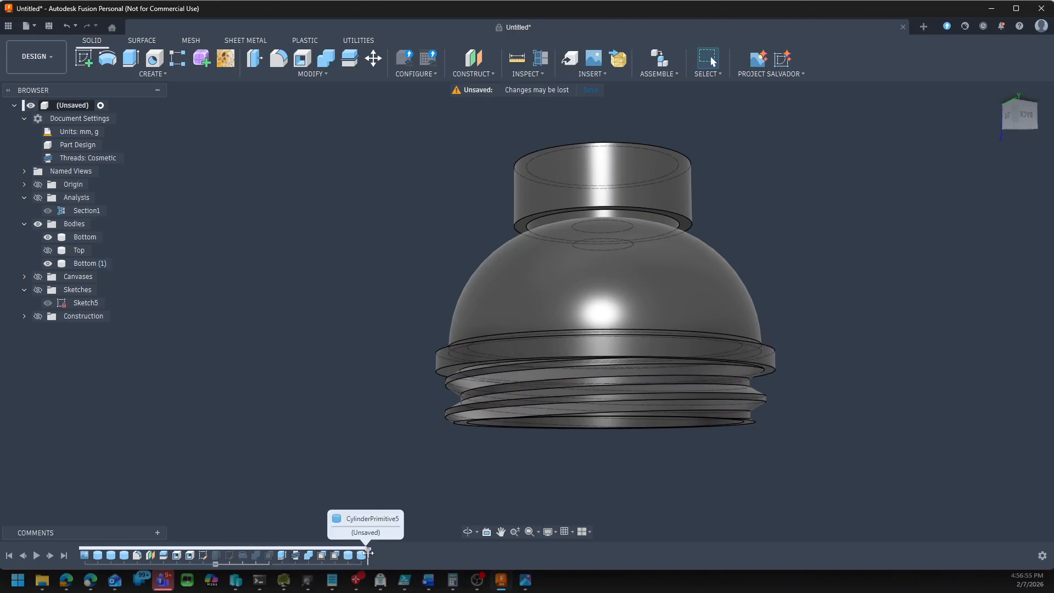
{"action": "mouse_move", "coordinate": [354, 553]}
{"action": "left_mouse_down"}
{"action": "mouse_move", "coordinate": [338, 554]}
{"action": "mouse_move", "coordinate": [355, 554]}
{"action": "left_mouse_up"}
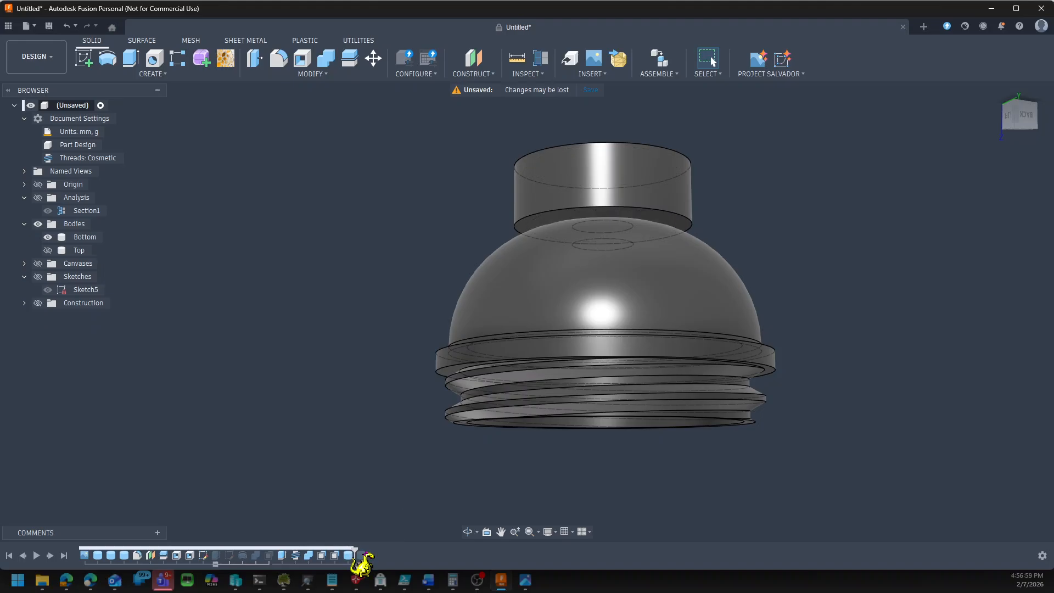
{"action": "right_click", "coordinate": [348, 555]}
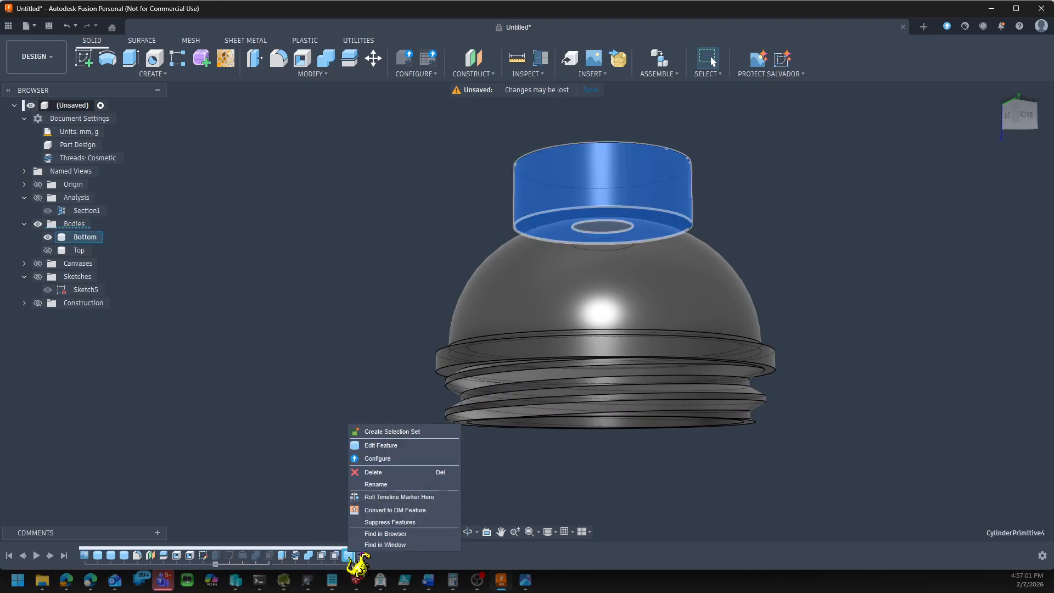
{"action": "left_click", "coordinate": [381, 445]}
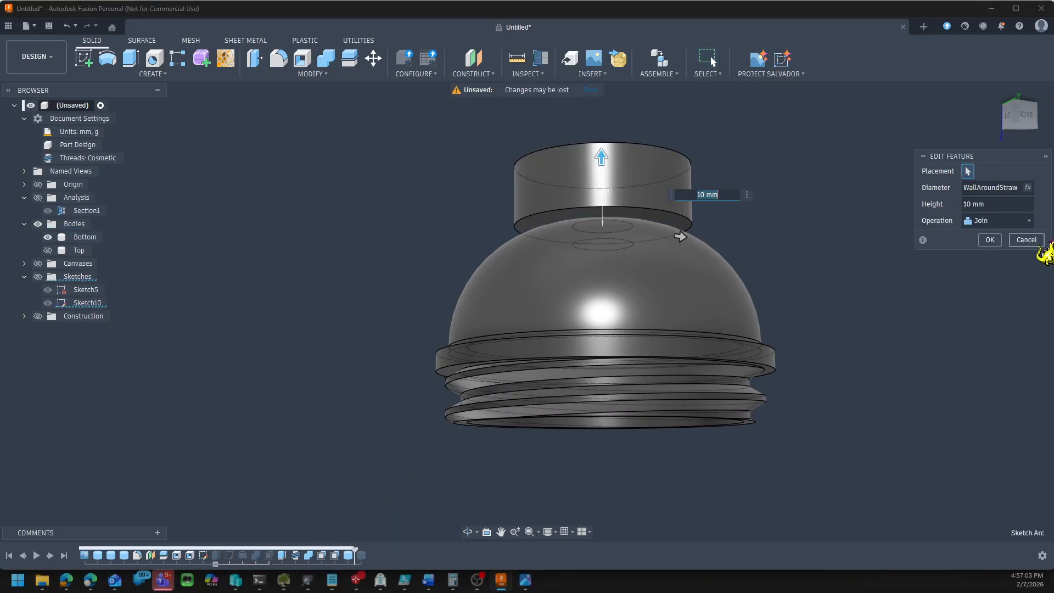
{"action": "left_click", "coordinate": [1010, 221]}
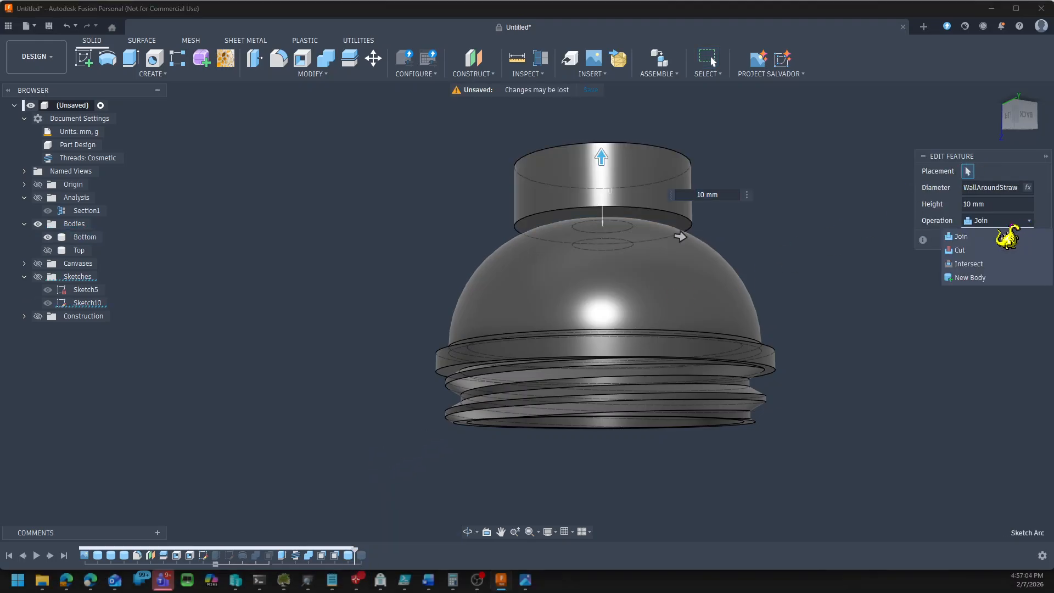
{"action": "left_click", "coordinate": [987, 278]}
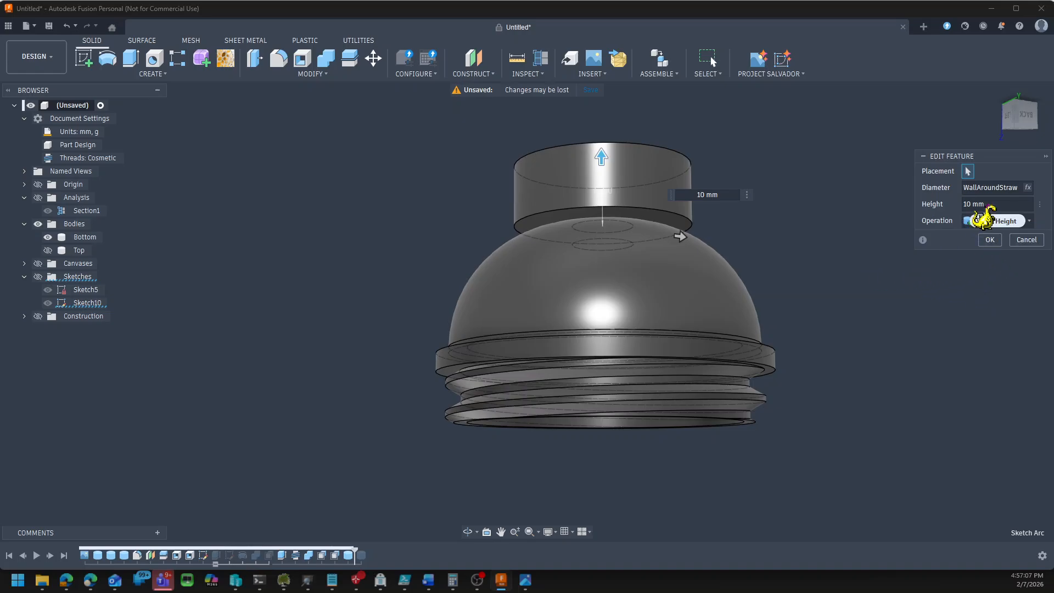
{"action": "left_click", "coordinate": [989, 240]}
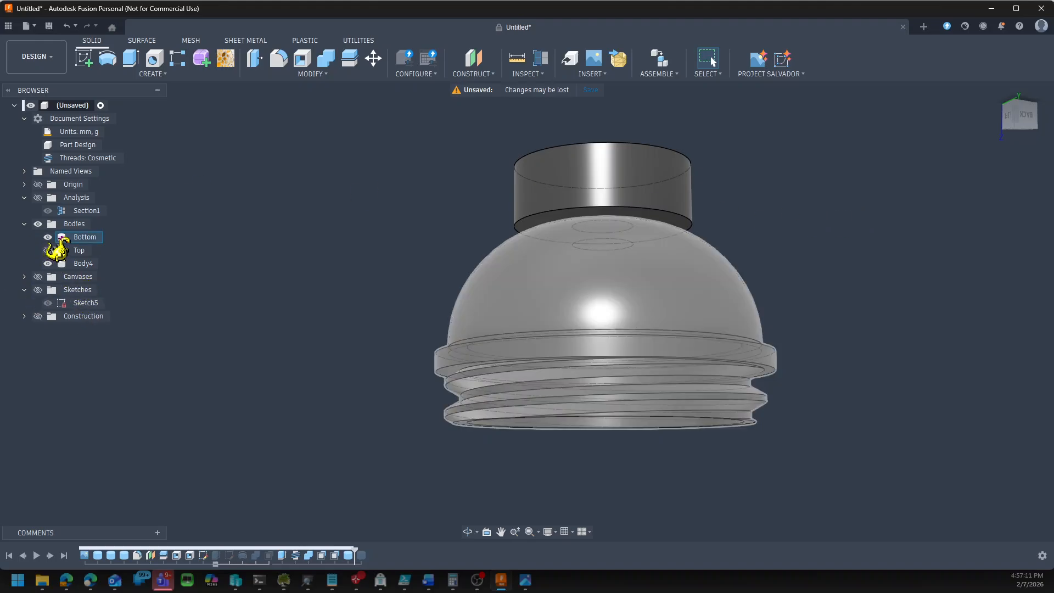
Hide the Bottom body and start offsetting the separate post body's dome-side end face outward by about 11.3 mm
{"action": "left_click", "coordinate": [47, 236]}
{"action": "middle_click_drag", "start_coordinate": [291, 342], "coordinate": [365, 306], "text": "shift"}
{"action": "key", "text": "q"}
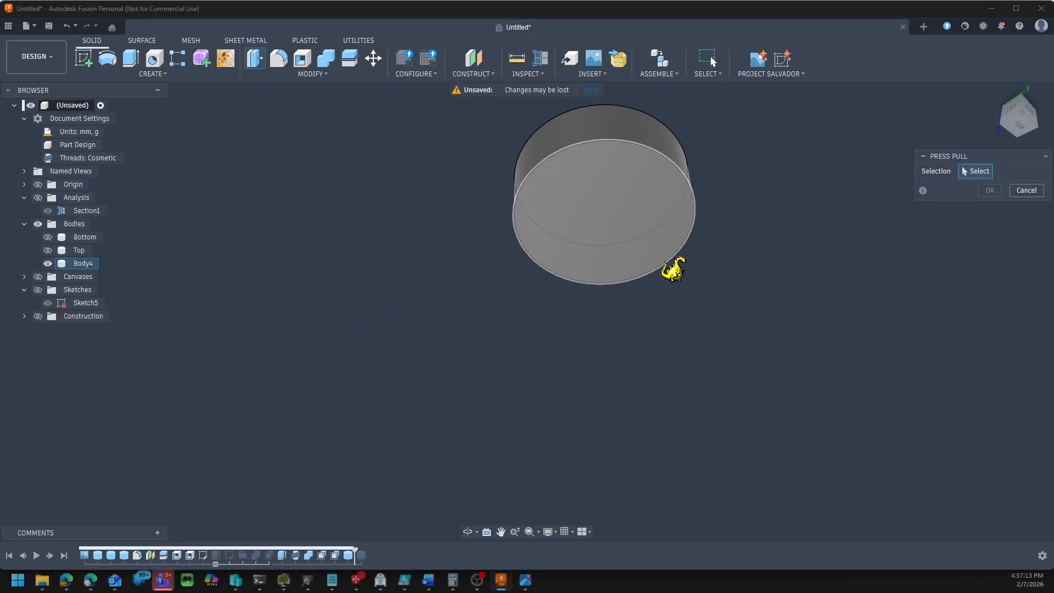
{"action": "left_click", "coordinate": [626, 243]}
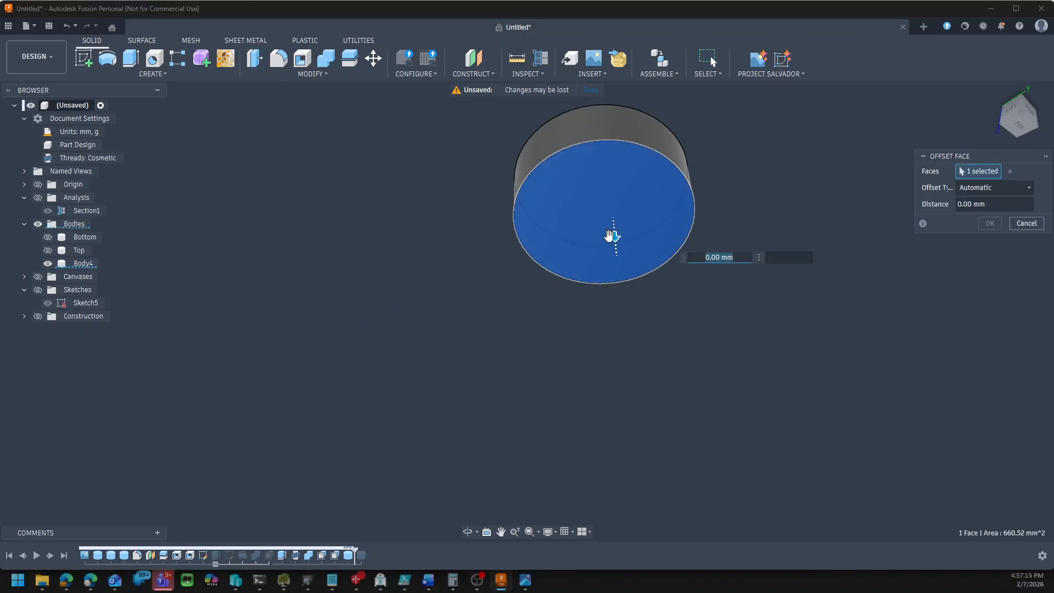
{"action": "left_click_drag", "start_coordinate": [610, 237], "coordinate": [618, 283]}
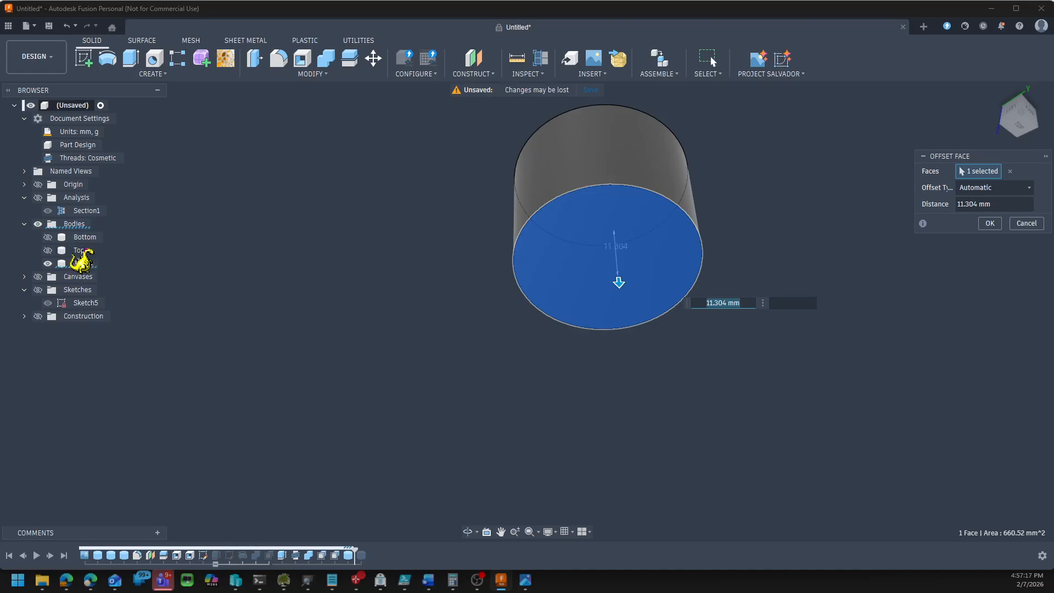
Show the Bottom body again, set the post's face offset distance to 3 mm, and apply the offset
{"action": "left_click", "coordinate": [48, 236]}
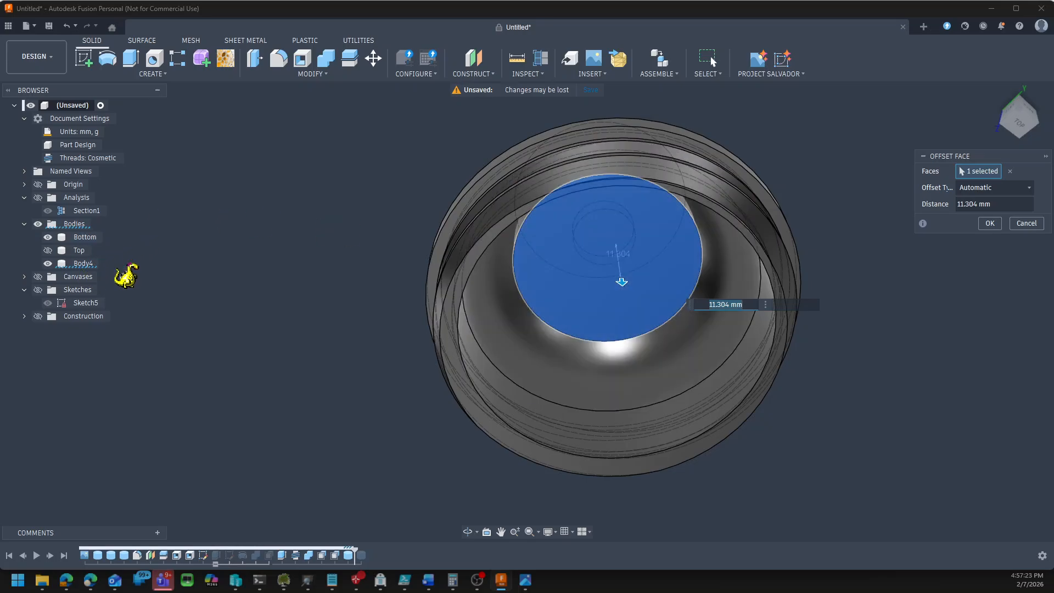
{"action": "left_click", "coordinate": [627, 250]}
{"action": "middle_click_drag", "start_coordinate": [308, 217], "coordinate": [314, 274], "text": "shift"}
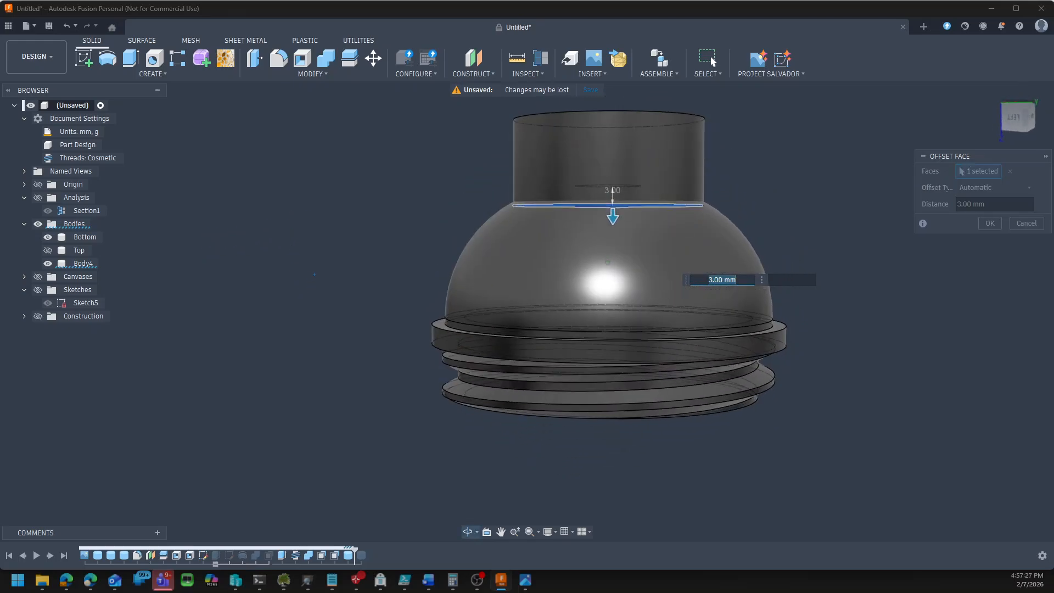
{"action": "scroll", "coordinate": [548, 266], "scroll_direction": "up", "scroll_amount": 3}
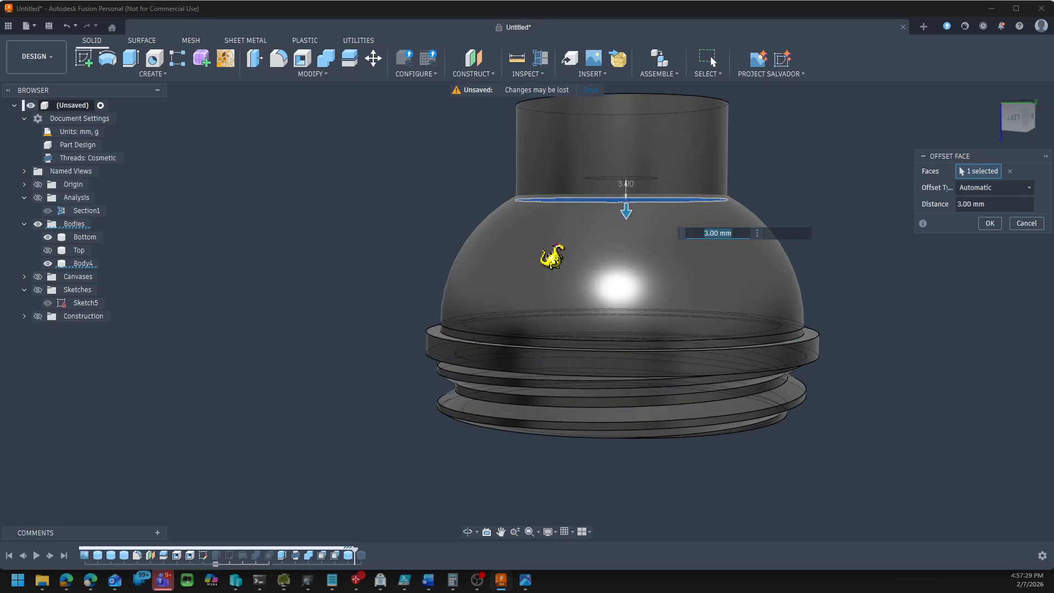
{"action": "middle_click_drag", "start_coordinate": [336, 275], "coordinate": [322, 265], "text": "shift"}
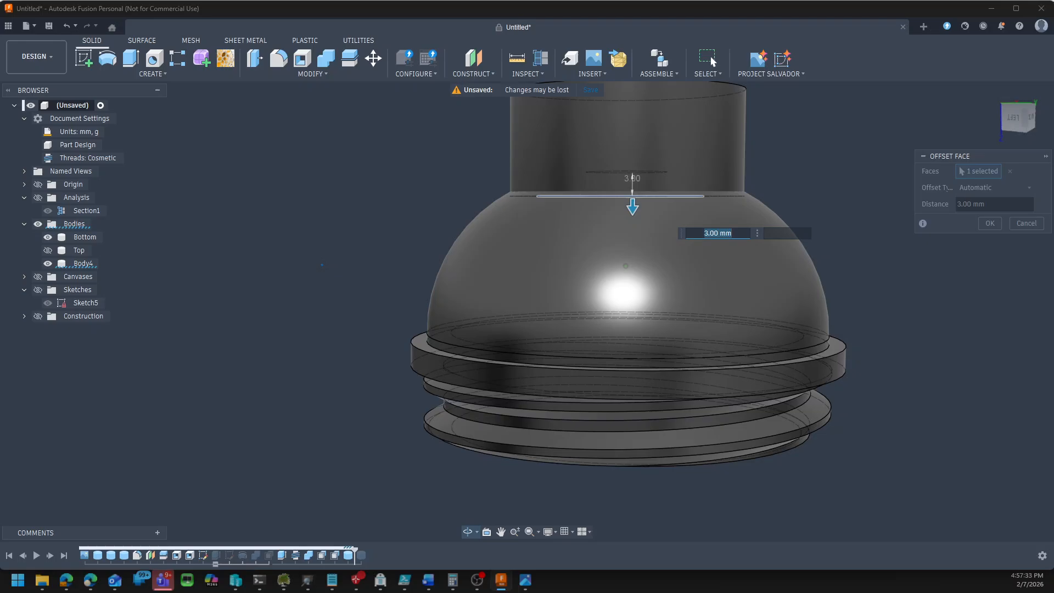
{"action": "scroll", "coordinate": [609, 233], "scroll_direction": "up", "scroll_amount": 6}
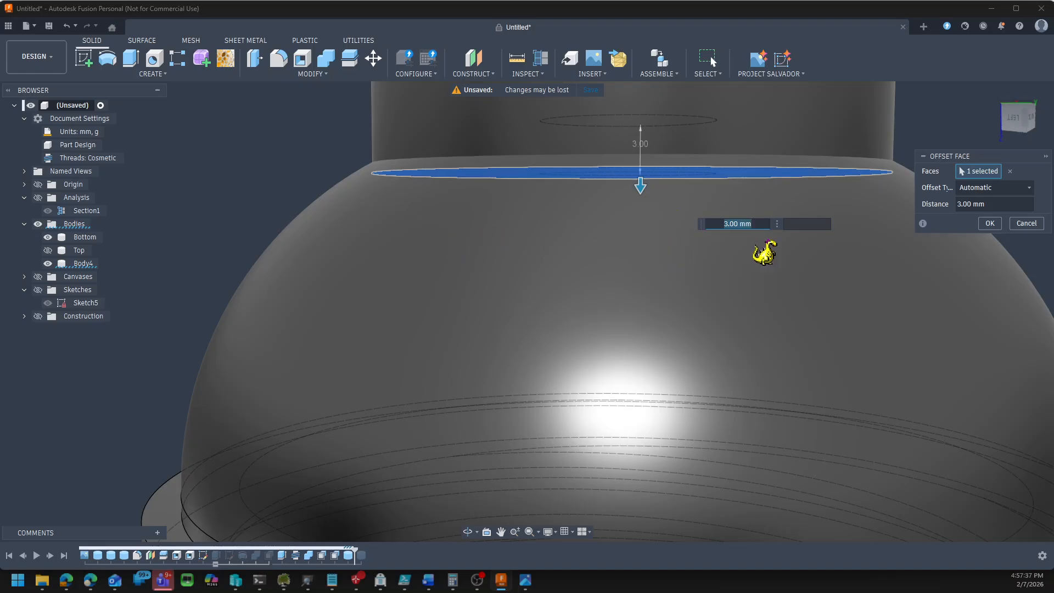
{"action": "left_click", "coordinate": [989, 223]}
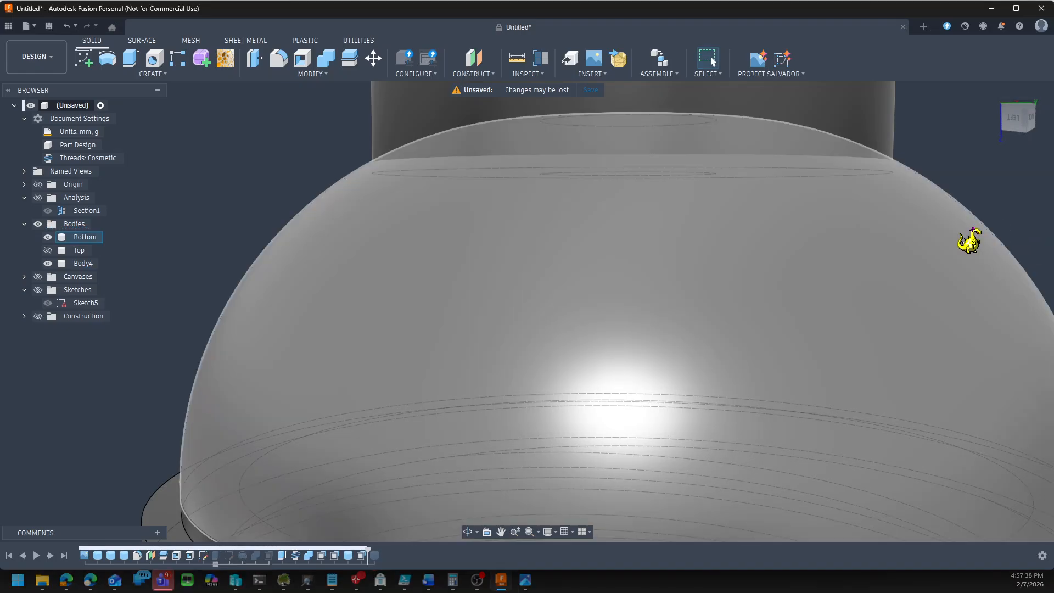
{"action": "scroll", "coordinate": [223, 308], "scroll_direction": "down", "scroll_amount": 1}
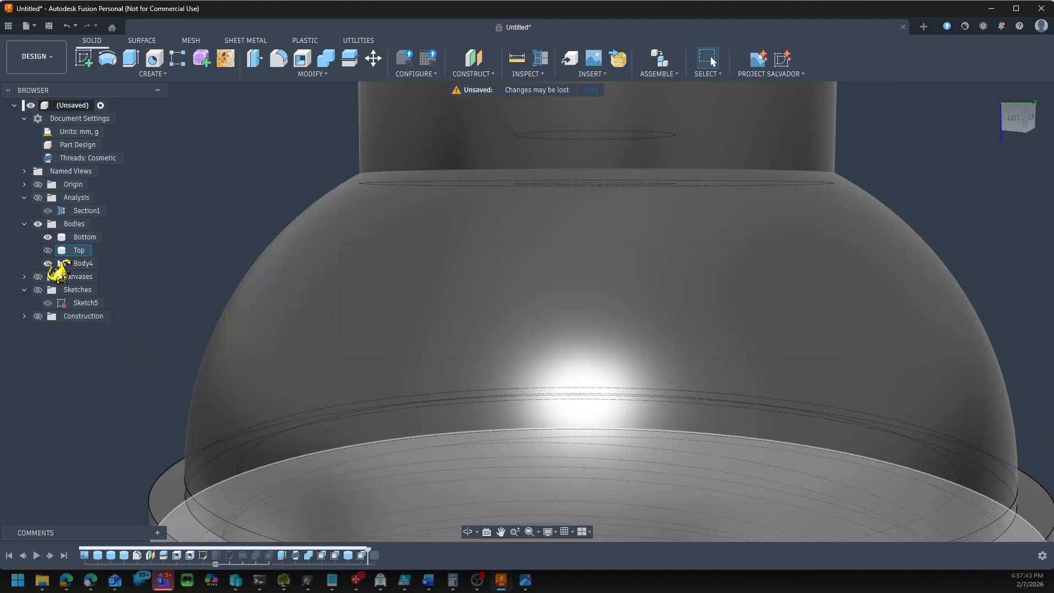
{"action": "left_click", "coordinate": [80, 237]}
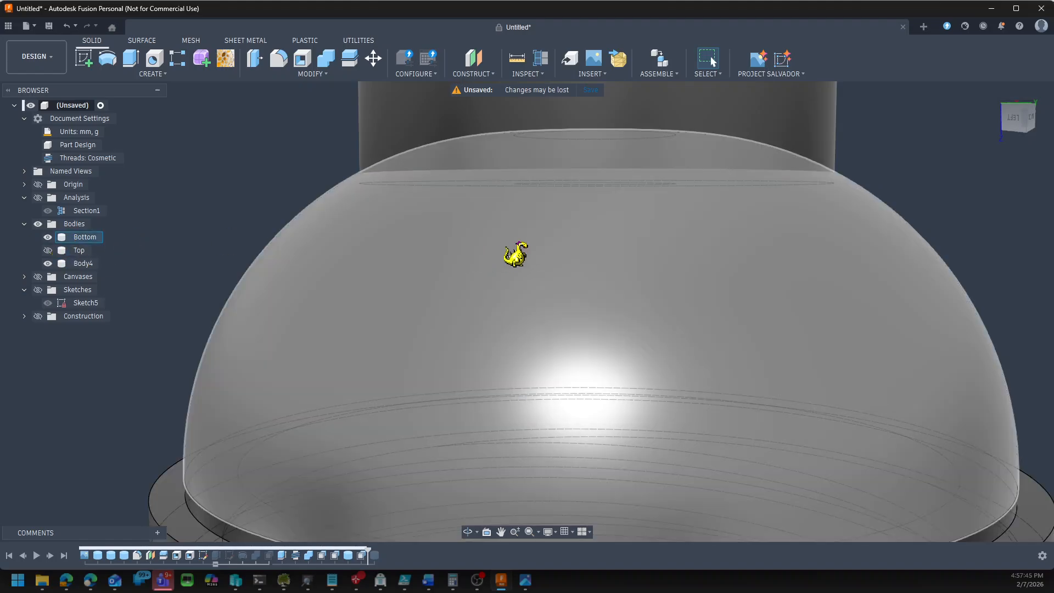
{"action": "left_click", "coordinate": [943, 209]}
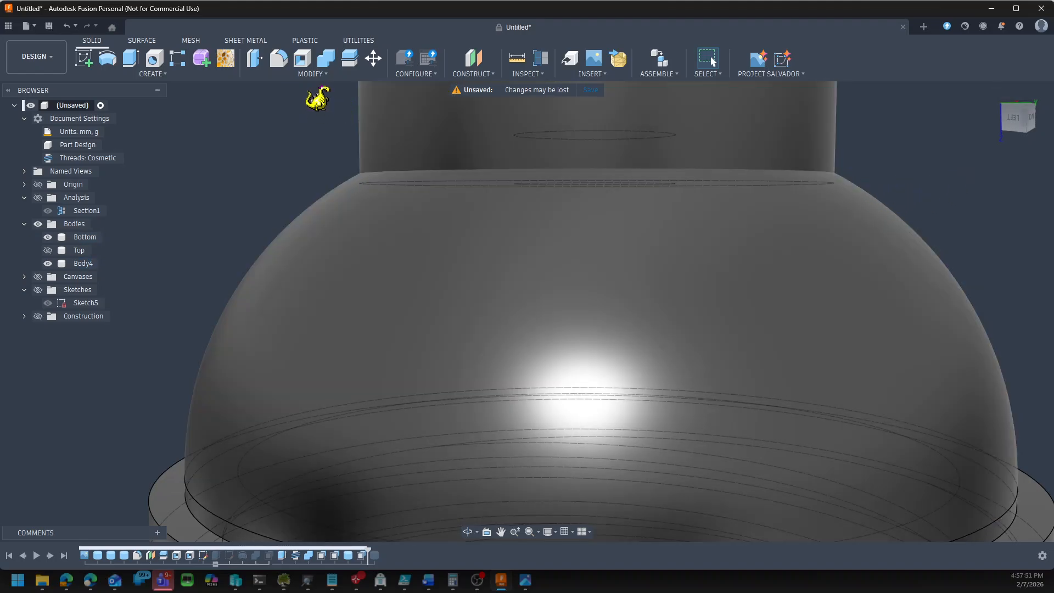
Set the StrawDiameter user parameter to 7.4 mm and accept the parameter changes
{"action": "left_click", "coordinate": [318, 75]}
{"action": "left_click", "coordinate": [289, 317]}
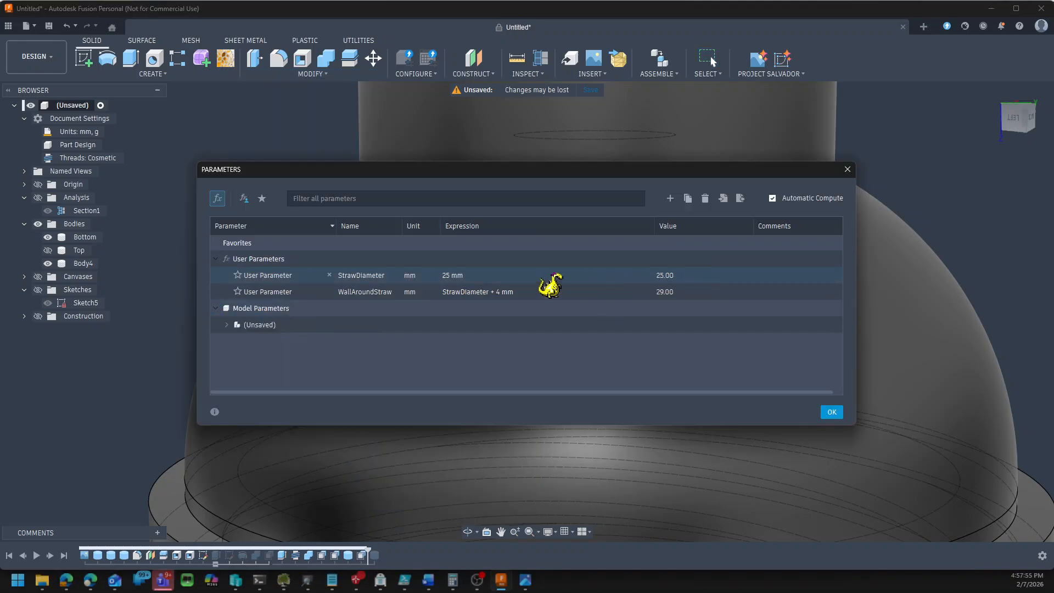
{"action": "double_click", "coordinate": [462, 275]}
{"action": "key", "text": "ctrl+a"}
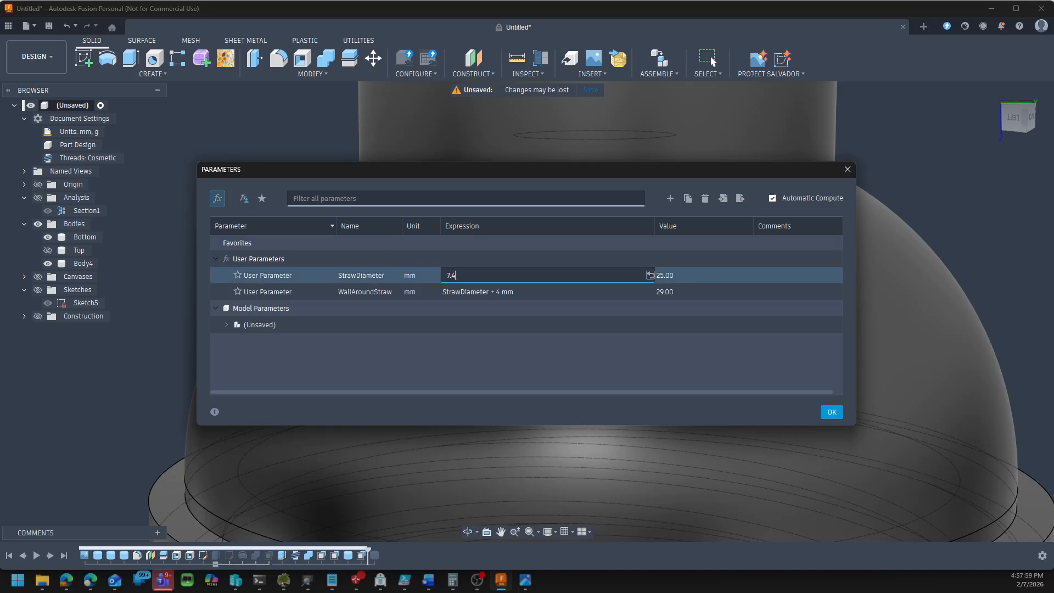
{"action": "type", "text": "7.4"}
{"action": "key", "text": "Return"}
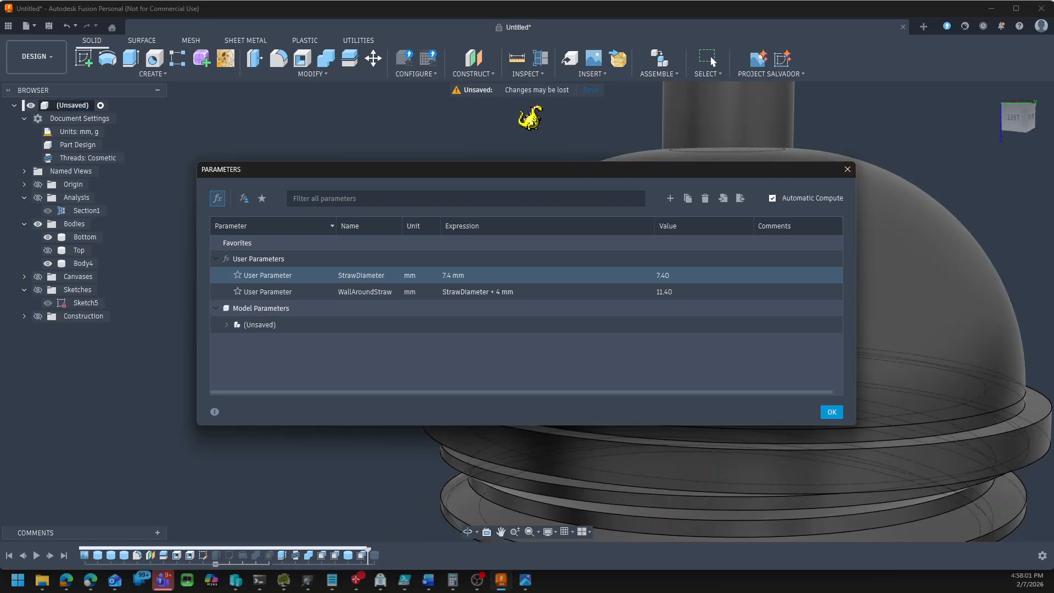
{"action": "left_click", "coordinate": [831, 412]}
Join the separate post body to the Bottom body with Combine, without keeping the tool body
{"action": "mouse_move", "coordinate": [435, 176]}
{"action": "middle_mouse_down", "text": "shift"}
{"action": "mouse_move", "coordinate": [403, 189]}
{"action": "mouse_move", "coordinate": [422, 169]}
{"action": "middle_mouse_up", "text": "shift"}
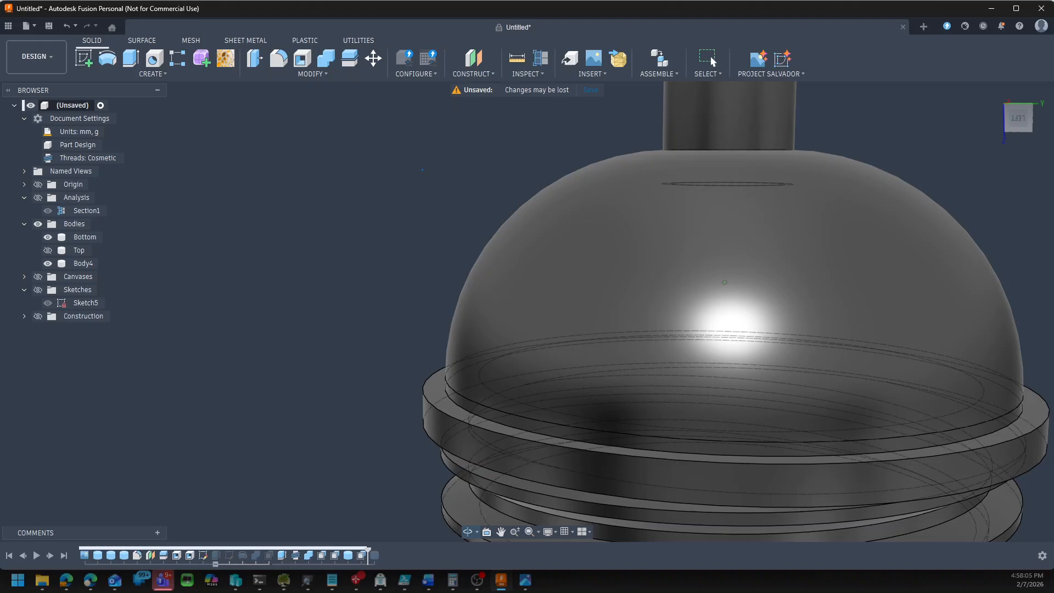
{"action": "left_click", "coordinate": [343, 78]}
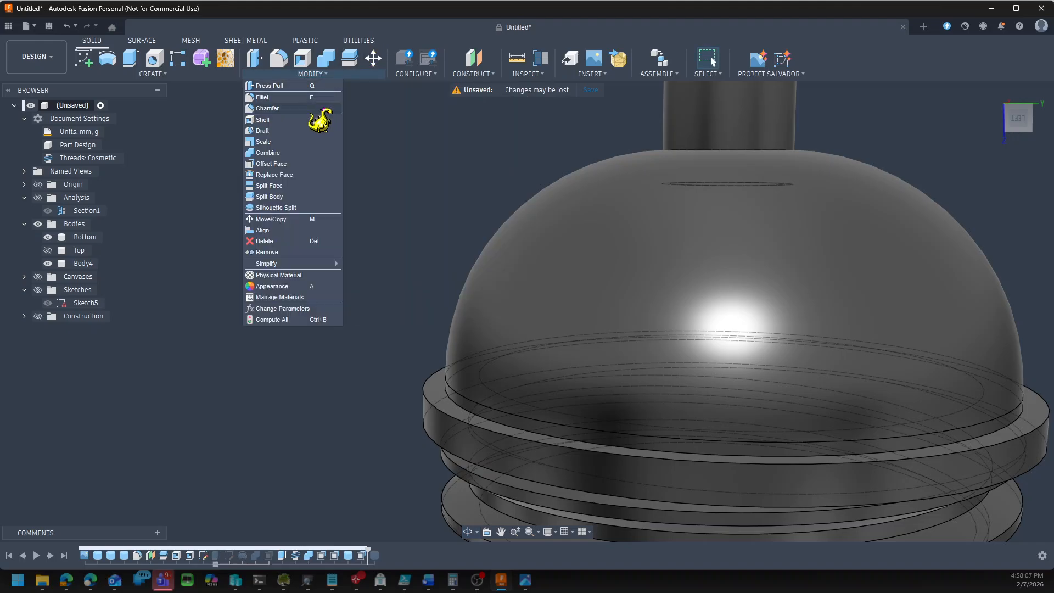
{"action": "left_click", "coordinate": [286, 154]}
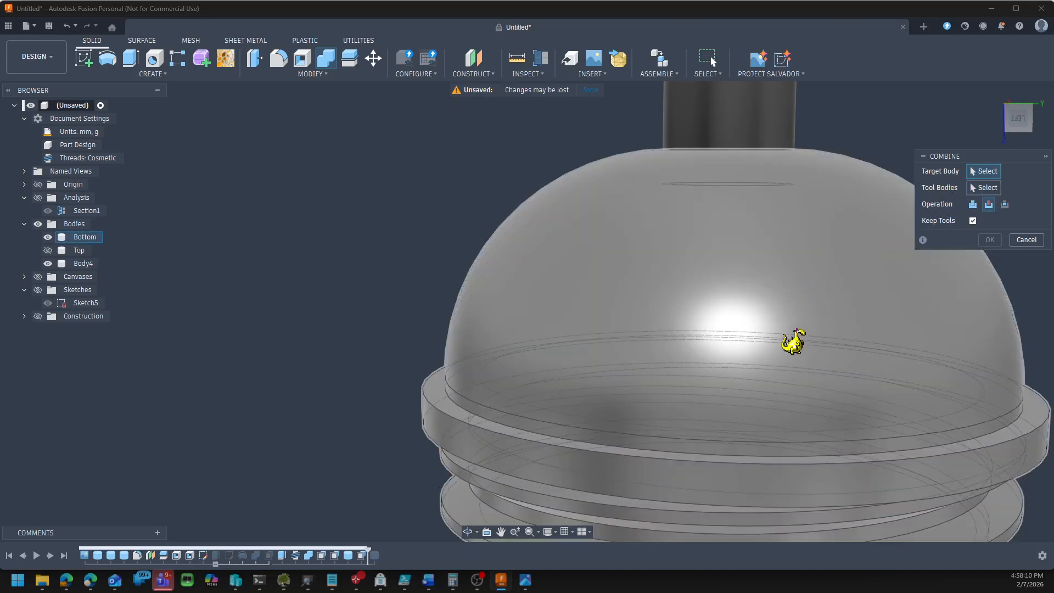
{"action": "left_click", "coordinate": [795, 346]}
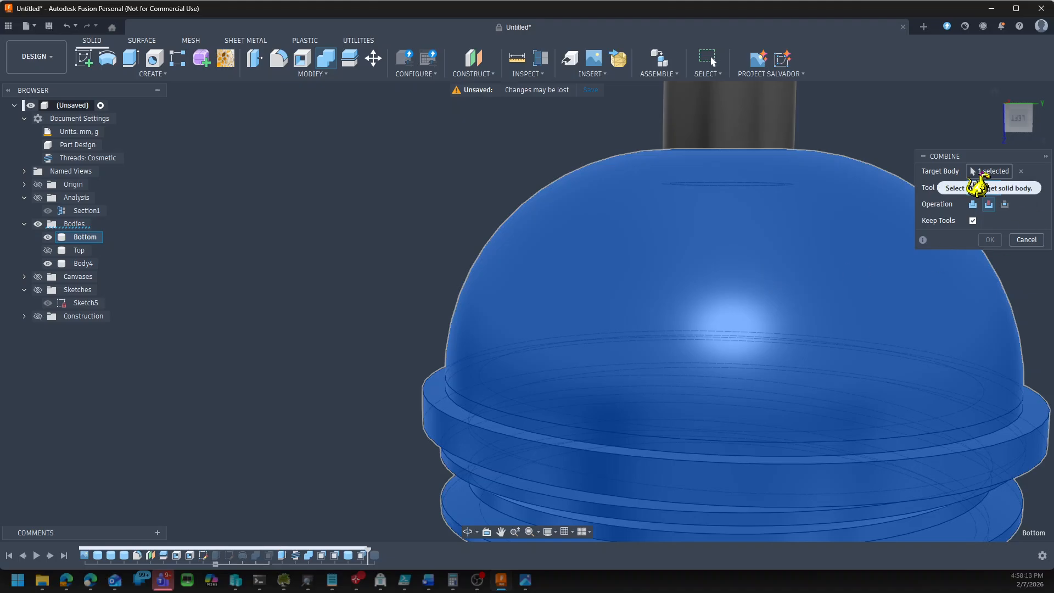
{"action": "left_click", "coordinate": [767, 131]}
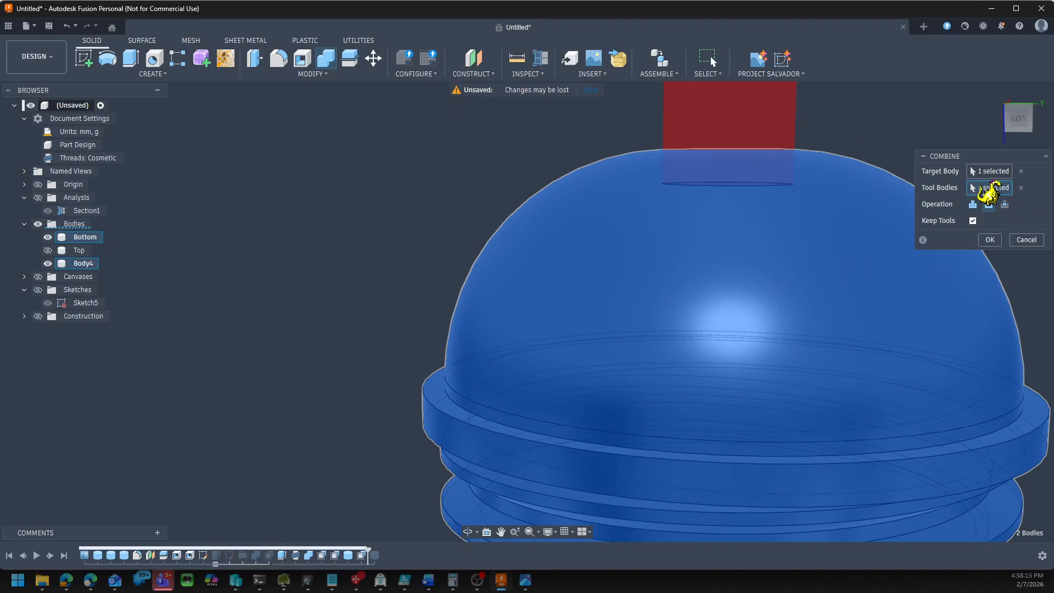
{"action": "left_click", "coordinate": [972, 204]}
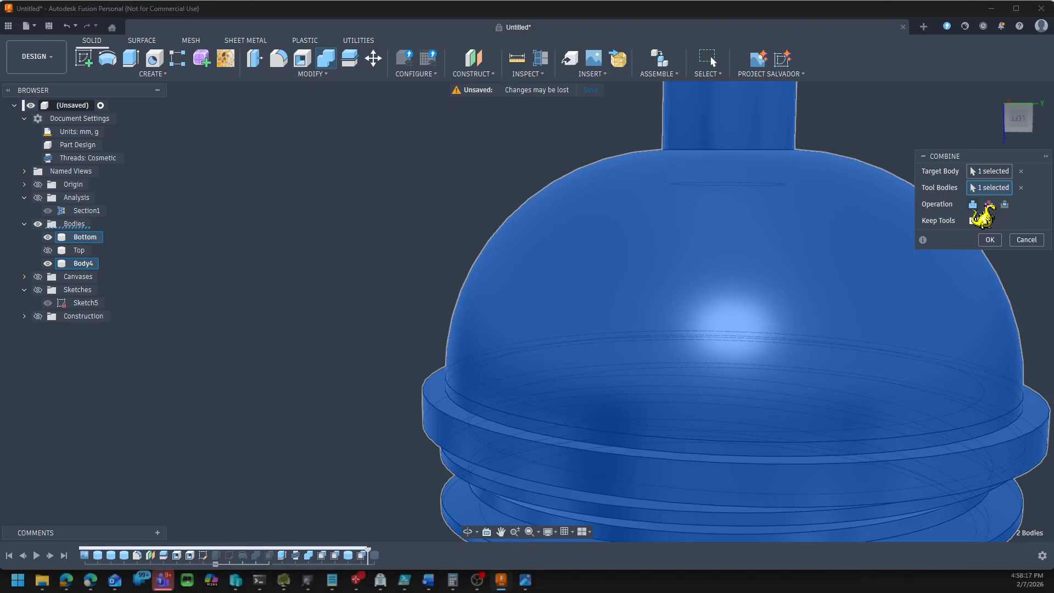
{"action": "left_click", "coordinate": [989, 240]}
{"action": "scroll", "coordinate": [463, 182], "scroll_direction": "down", "scroll_amount": 5}
{"action": "middle_click_drag", "start_coordinate": [405, 202], "coordinate": [428, 207], "text": "shift"}
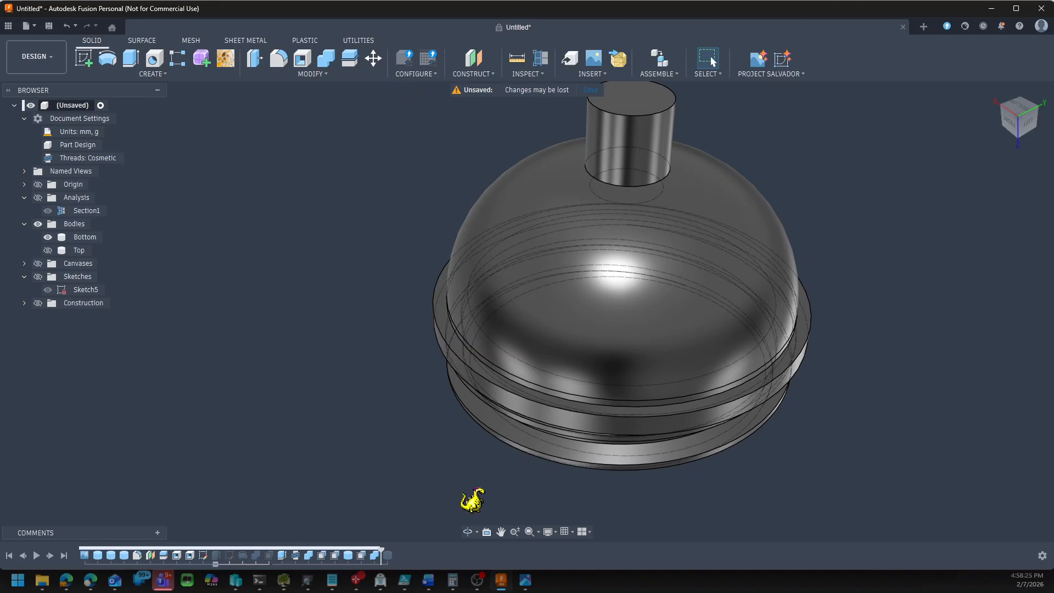
{"action": "left_click", "coordinate": [391, 555]}
{"action": "right_click", "coordinate": [388, 555]}
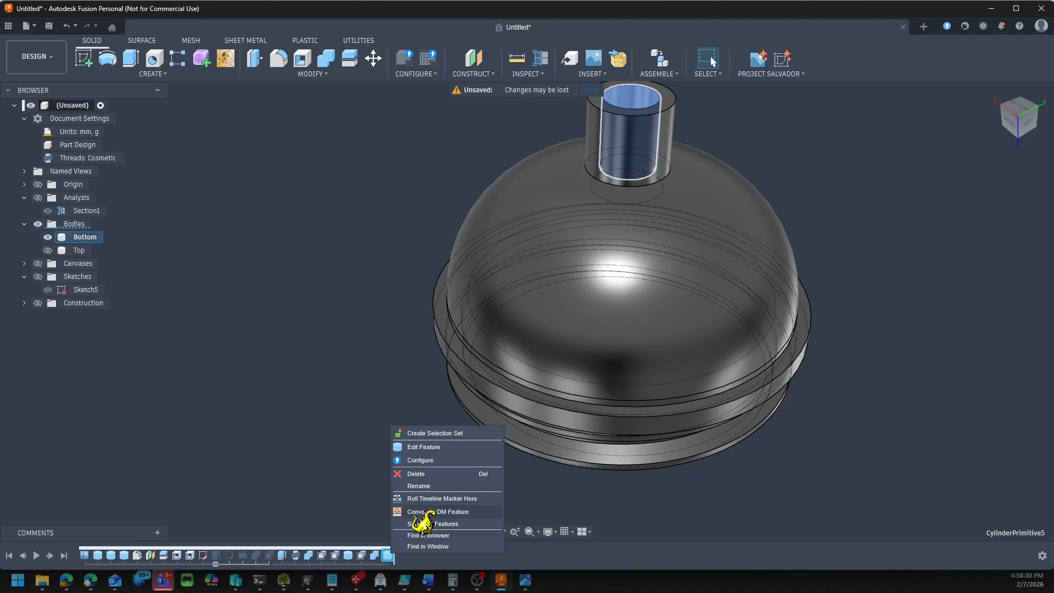
{"action": "left_click", "coordinate": [437, 443]}
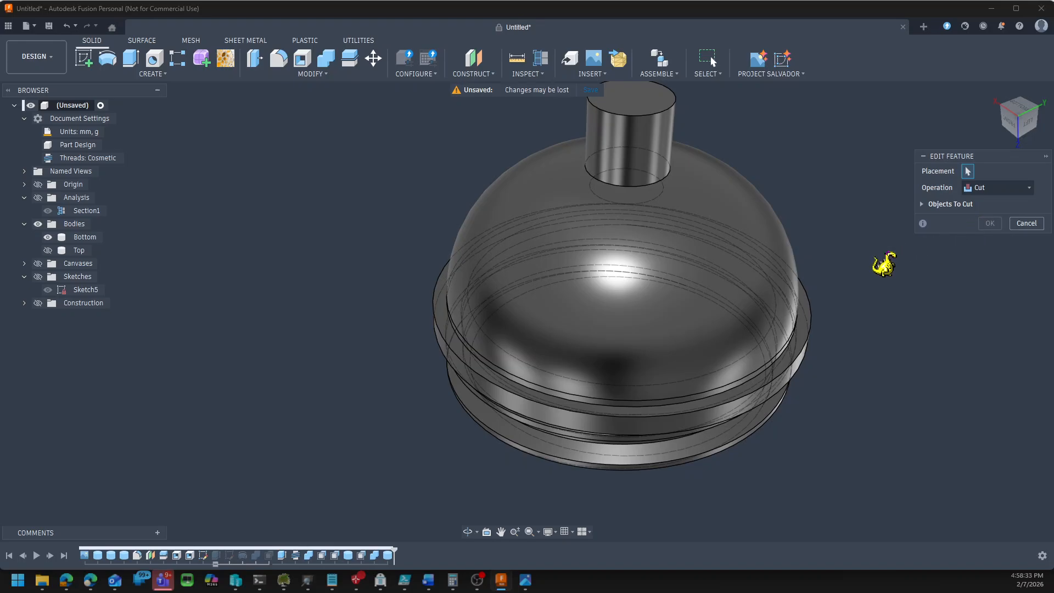
{"action": "left_click", "coordinate": [1027, 224]}
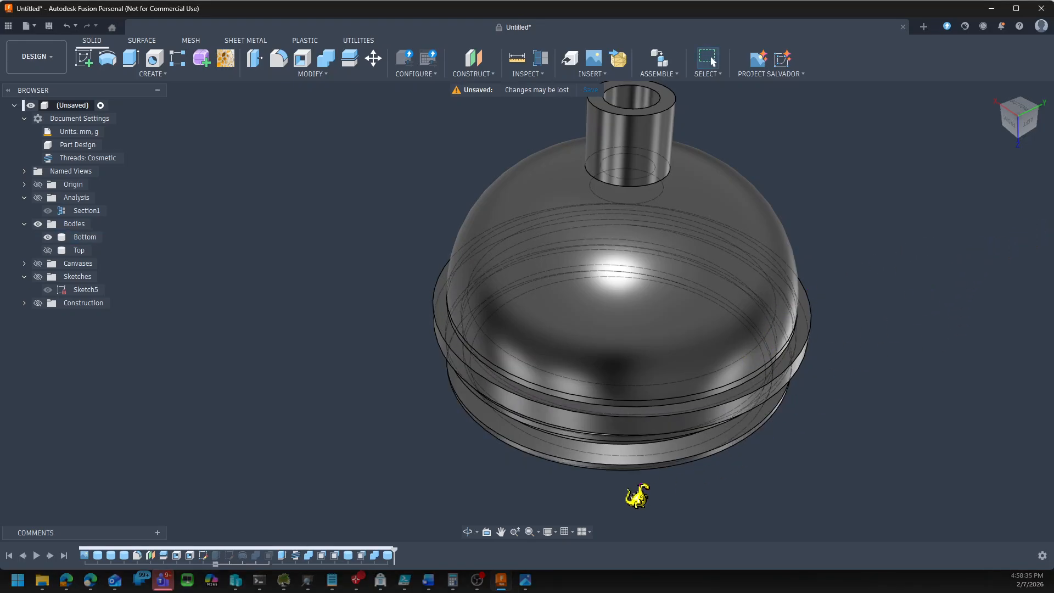
{"action": "right_click", "coordinate": [390, 555]}
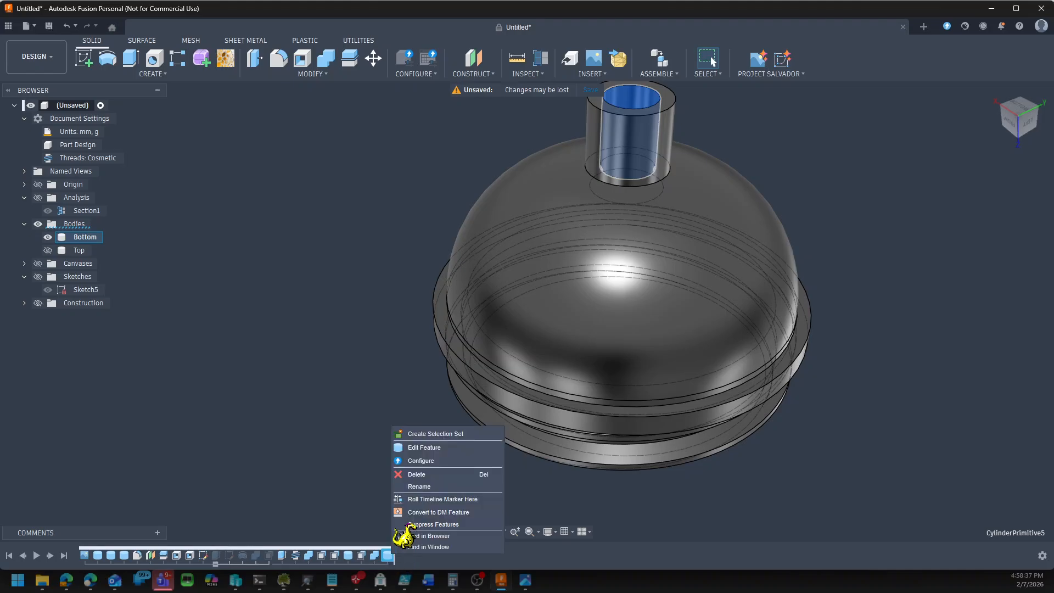
{"action": "left_click", "coordinate": [441, 451]}
{"action": "scroll", "coordinate": [933, 228], "scroll_direction": "down", "scroll_amount": 4}
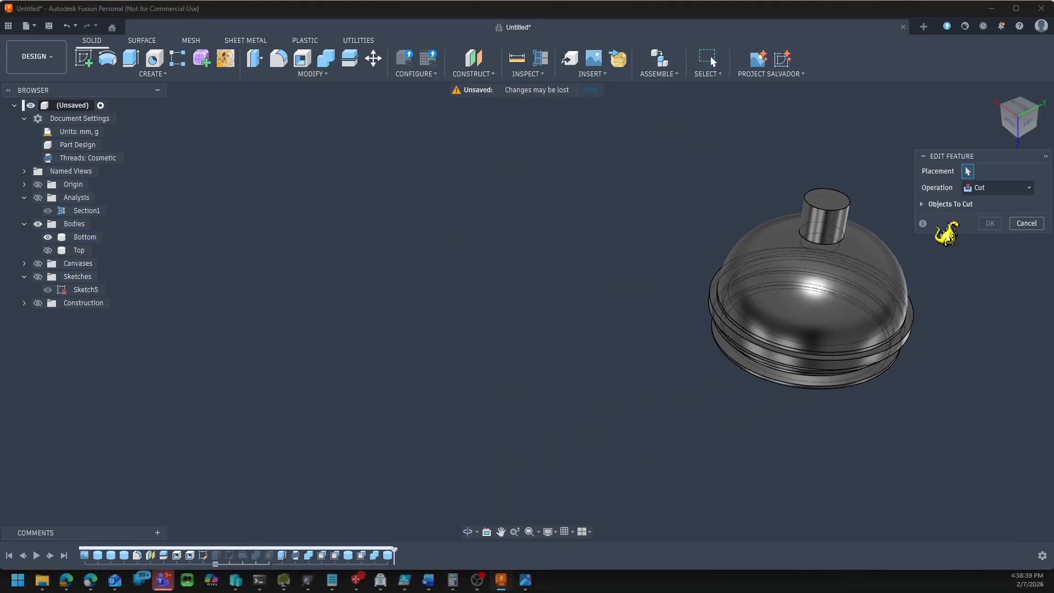
{"action": "scroll", "coordinate": [900, 159], "scroll_direction": "up", "scroll_amount": 5}
{"action": "left_click", "coordinate": [748, 274]}
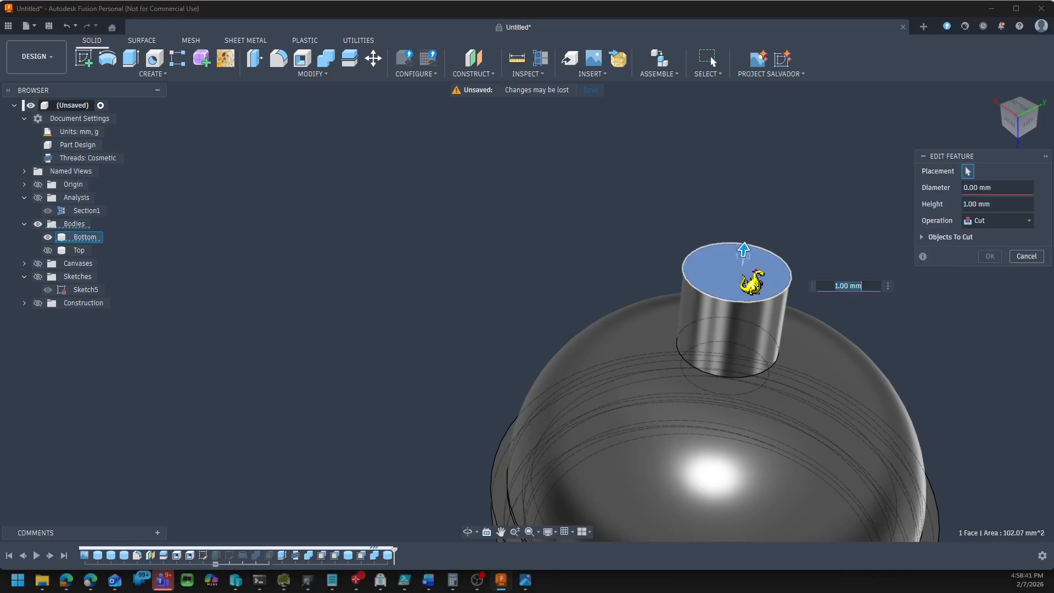
{"action": "mouse_move", "coordinate": [744, 253]}
{"action": "left_mouse_down"}
{"action": "mouse_move", "coordinate": [748, 263]}
{"action": "mouse_move", "coordinate": [744, 243]}
{"action": "left_mouse_up"}
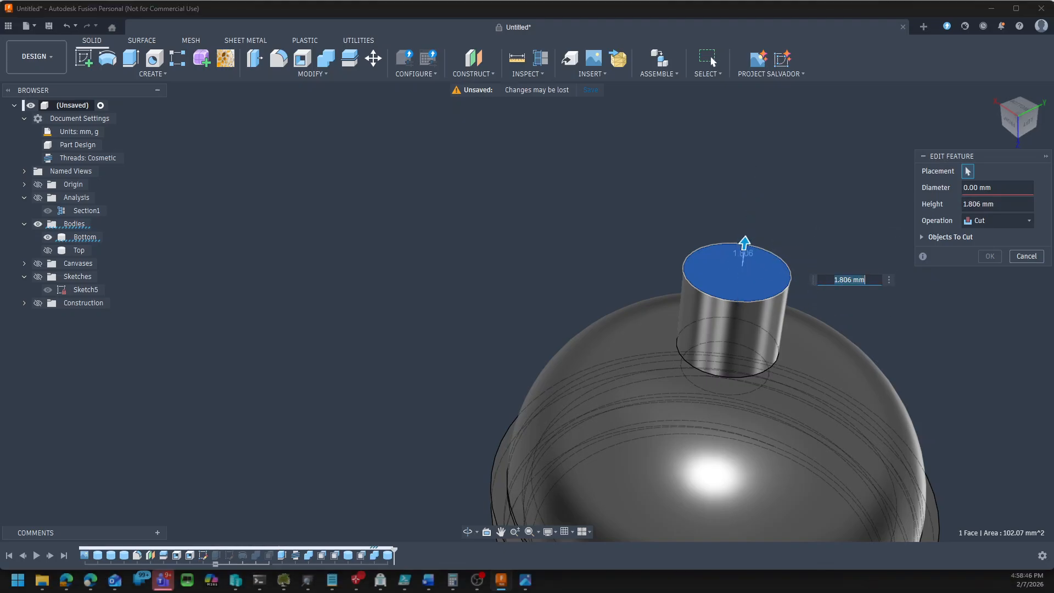
{"action": "left_click", "coordinate": [1026, 256]}
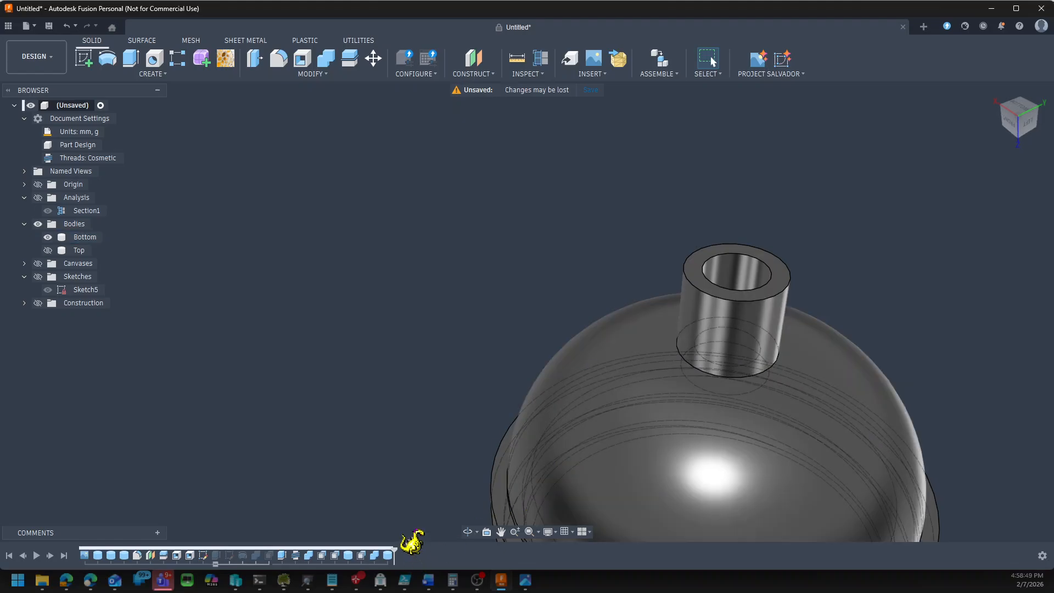
Roll the timeline back before the old straw hole cylinder cut and delete that feature
{"action": "left_click_drag", "start_coordinate": [393, 548], "coordinate": [382, 549]}
{"action": "right_click", "coordinate": [387, 555]}
{"action": "left_click", "coordinate": [438, 512]}
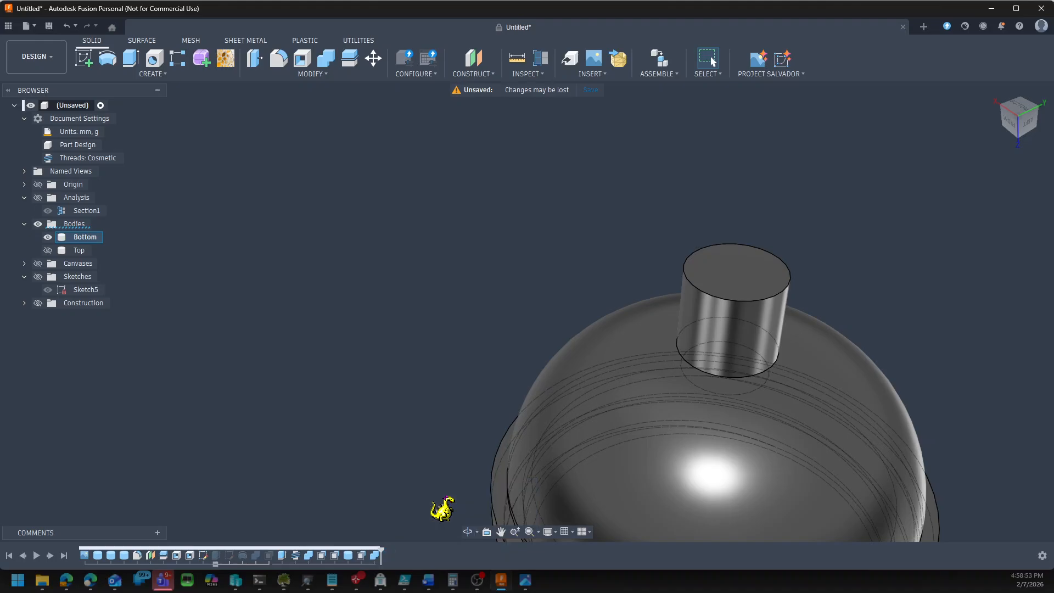
Cut a cylinder centred on the post's end face, with StrawDiameter as its diameter and a height of -9 mm
{"action": "left_click", "coordinate": [125, 74]}
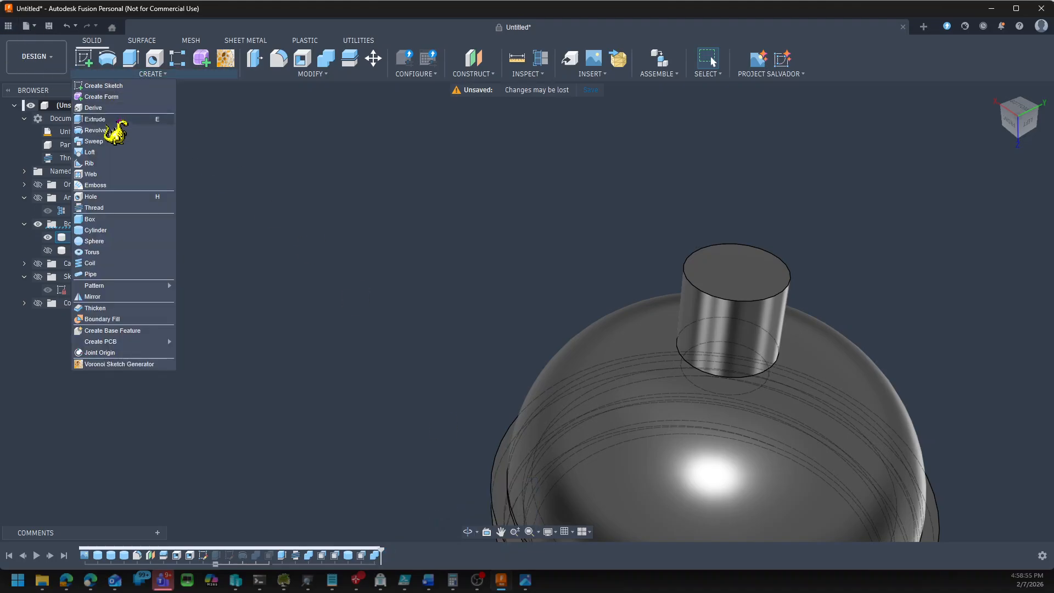
{"action": "left_click", "coordinate": [114, 230]}
{"action": "left_click", "coordinate": [730, 275]}
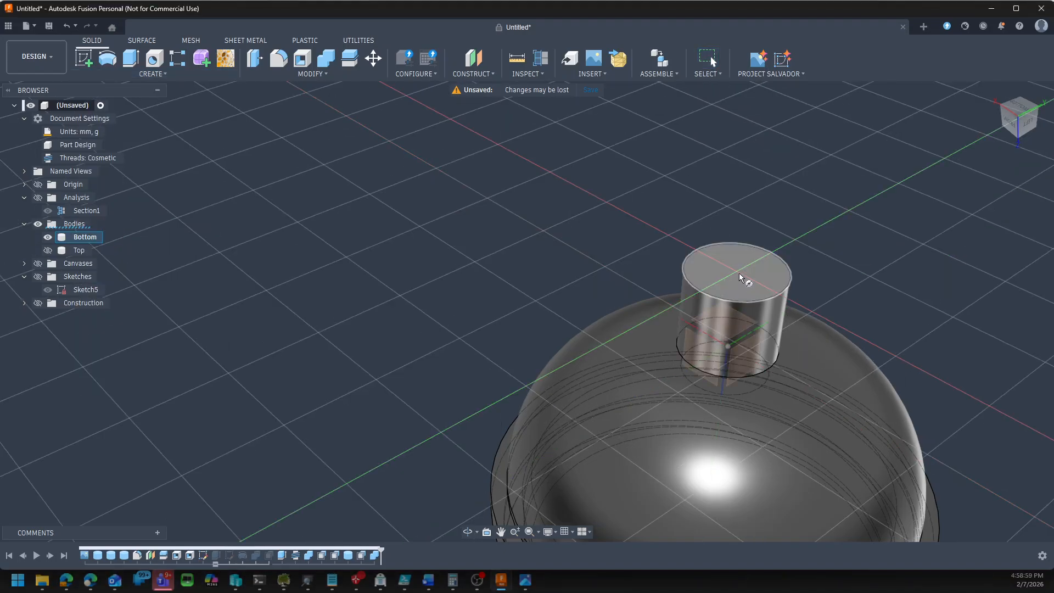
{"action": "left_click", "coordinate": [738, 273]}
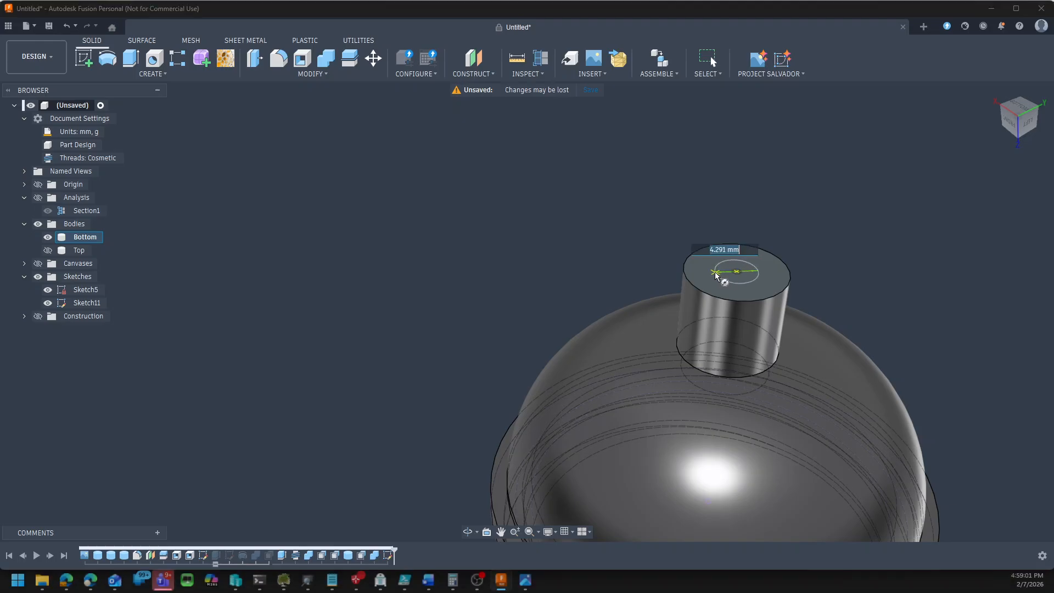
{"action": "type", "text": "StrawDiameter"}
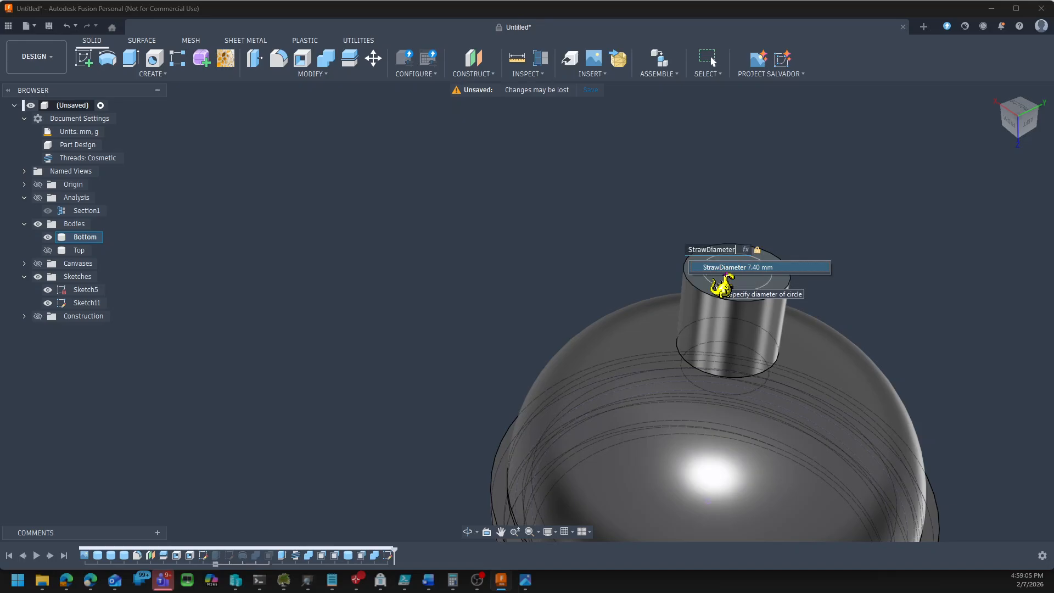
{"action": "key", "text": "Return"}
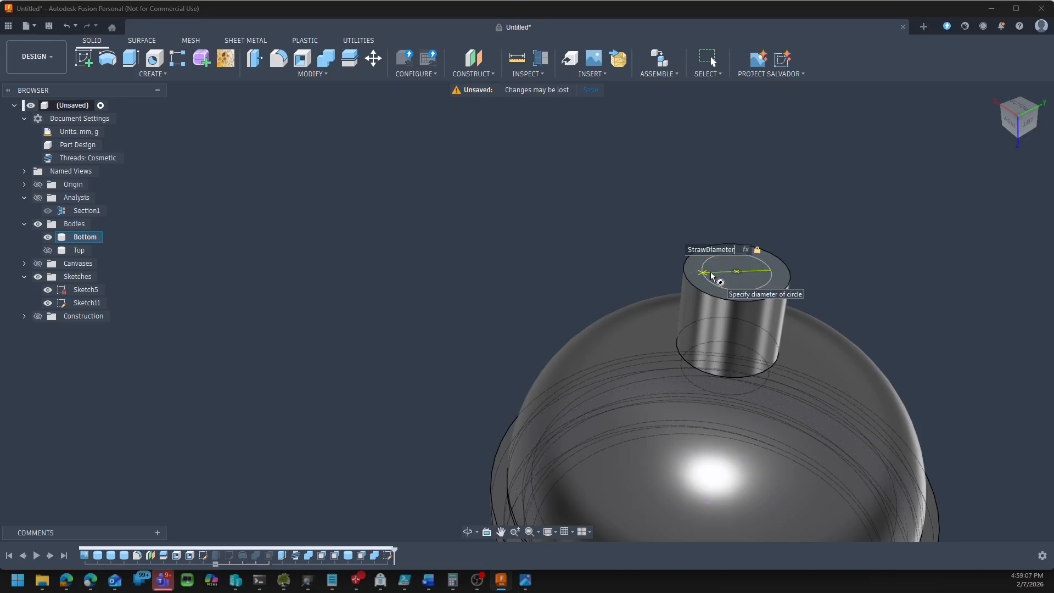
{"action": "key", "text": "Return"}
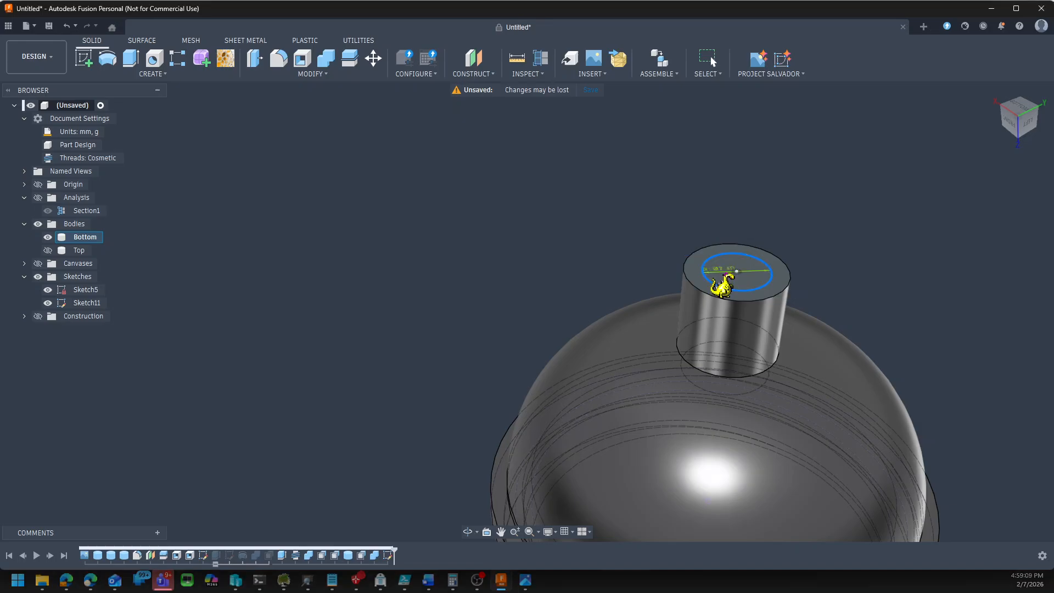
{"action": "left_click_drag", "start_coordinate": [739, 254], "coordinate": [753, 311]}
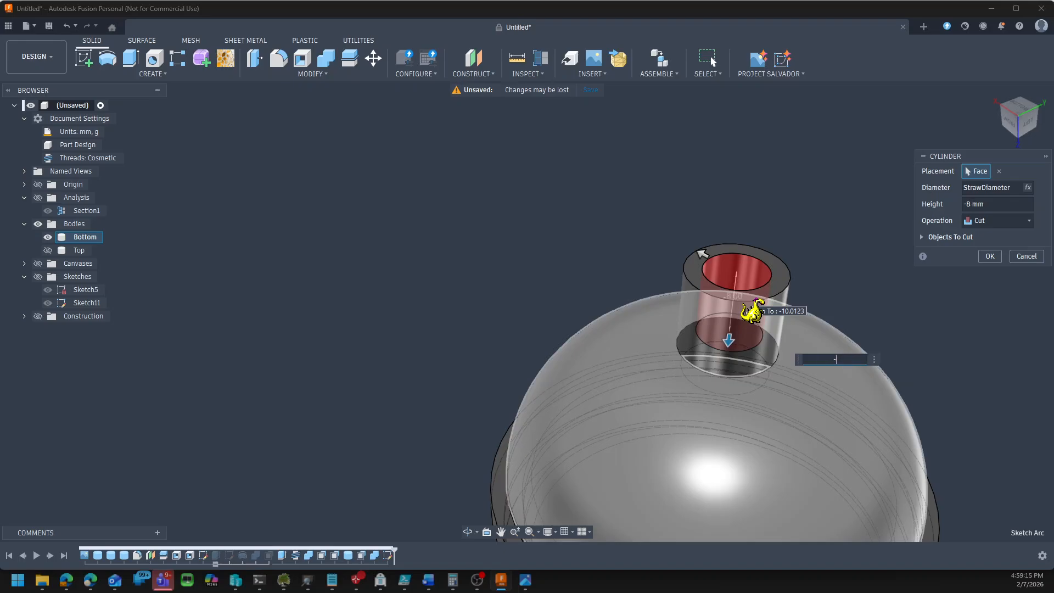
{"action": "left_click", "coordinate": [989, 258]}
Show the Top body and the section analysis, and examine how far the straw hole reaches through the post
{"action": "mouse_move", "coordinate": [983, 327]}
{"action": "middle_mouse_down", "text": "shift"}
{"action": "mouse_move", "coordinate": [975, 349]}
{"action": "mouse_move", "coordinate": [983, 283]}
{"action": "middle_mouse_up", "text": "shift"}
{"action": "scroll", "coordinate": [995, 297], "scroll_direction": "up", "scroll_amount": 1}
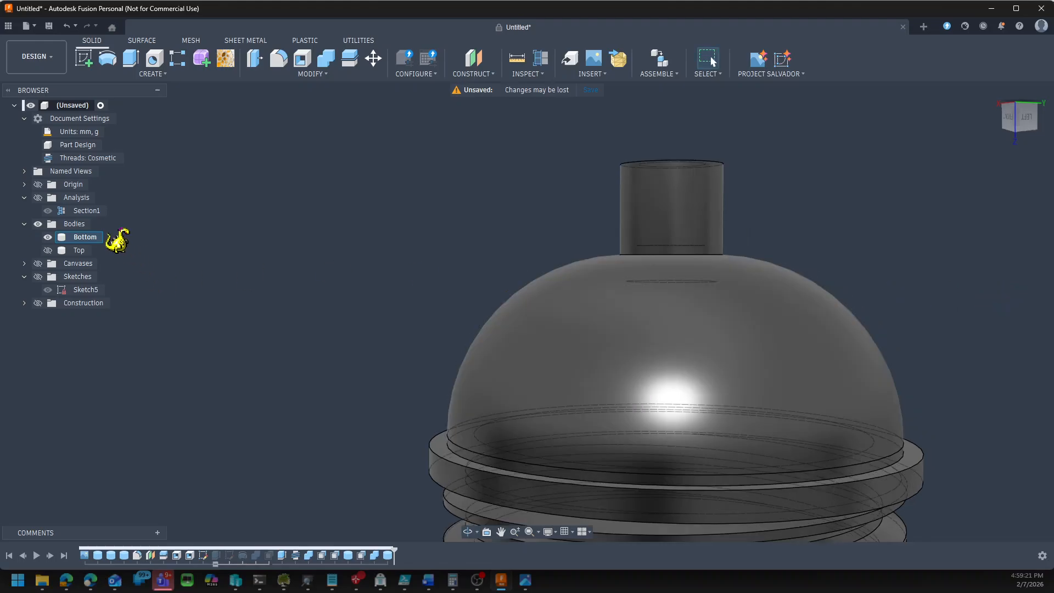
{"action": "left_click", "coordinate": [47, 250]}
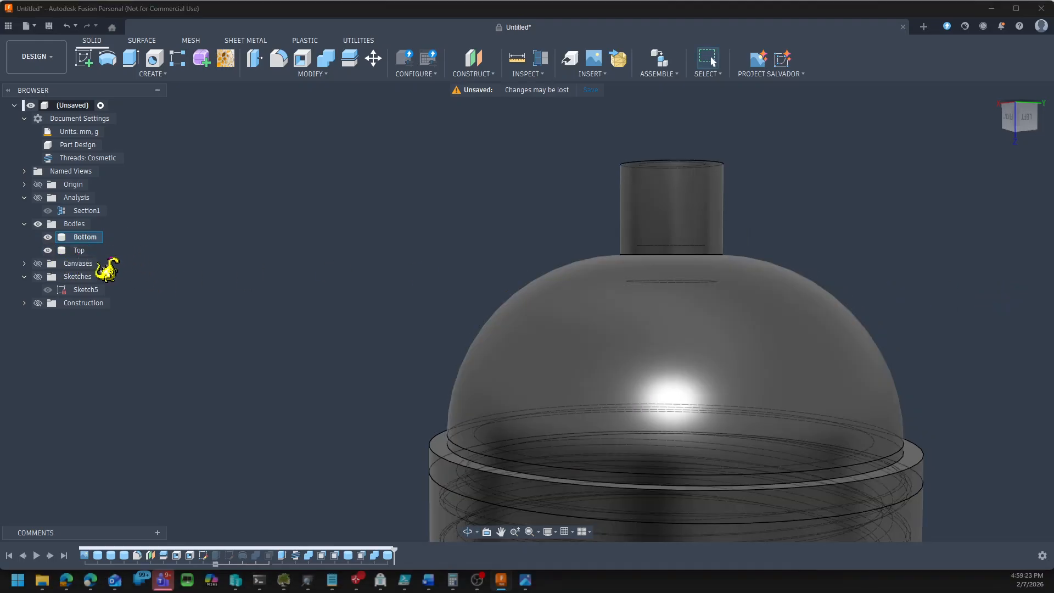
{"action": "middle_click_drag", "start_coordinate": [423, 294], "coordinate": [370, 324], "text": "shift"}
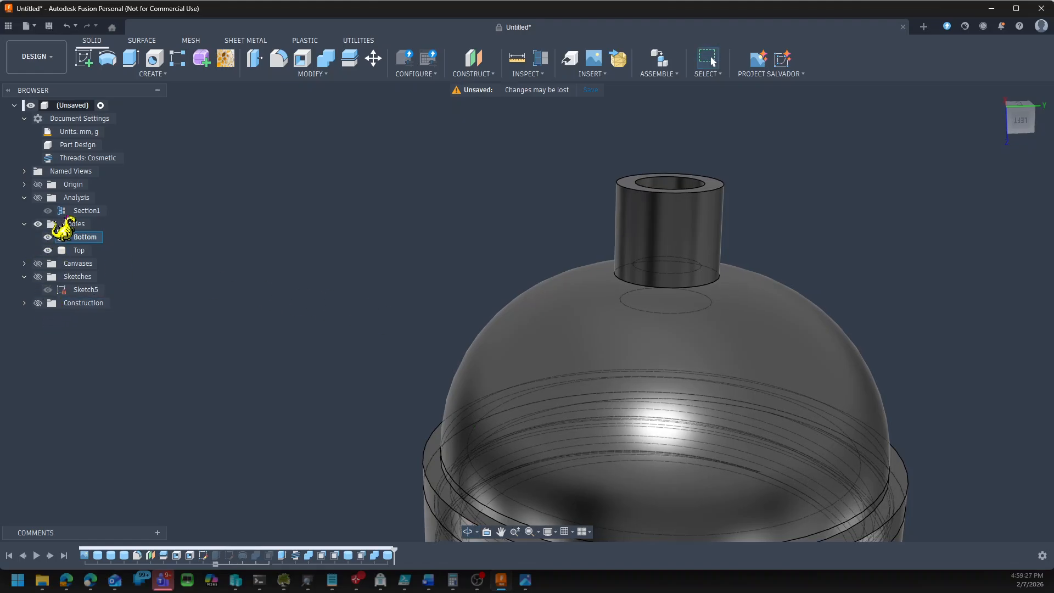
{"action": "left_click", "coordinate": [38, 198]}
{"action": "scroll", "coordinate": [413, 359], "scroll_direction": "down", "scroll_amount": 4}
{"action": "middle_click_drag", "start_coordinate": [643, 426], "coordinate": [781, 401], "text": "shift"}
{"action": "scroll", "coordinate": [289, 336], "scroll_direction": "down", "scroll_amount": 4}
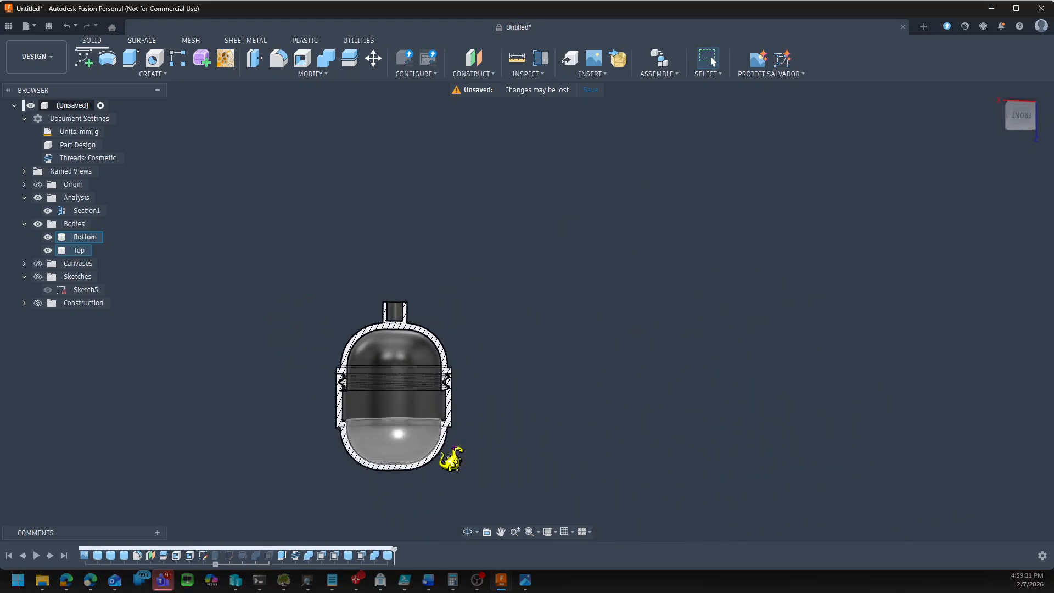
{"action": "scroll", "coordinate": [426, 442], "scroll_direction": "up", "scroll_amount": 4}
{"action": "scroll", "coordinate": [569, 379], "scroll_direction": "down", "scroll_amount": 6}
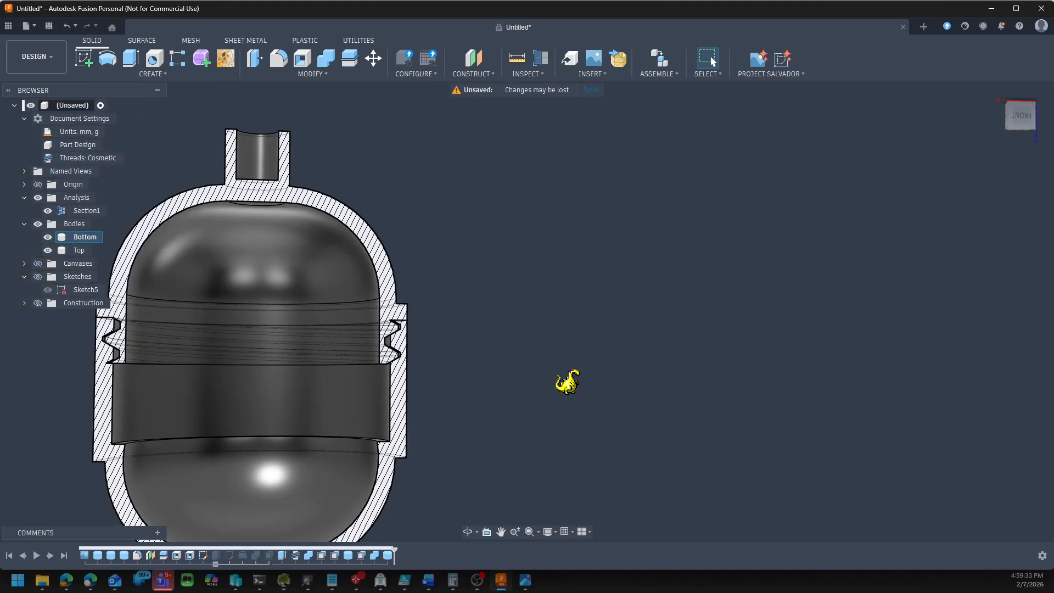
{"action": "scroll", "coordinate": [377, 252], "scroll_direction": "up", "scroll_amount": 4}
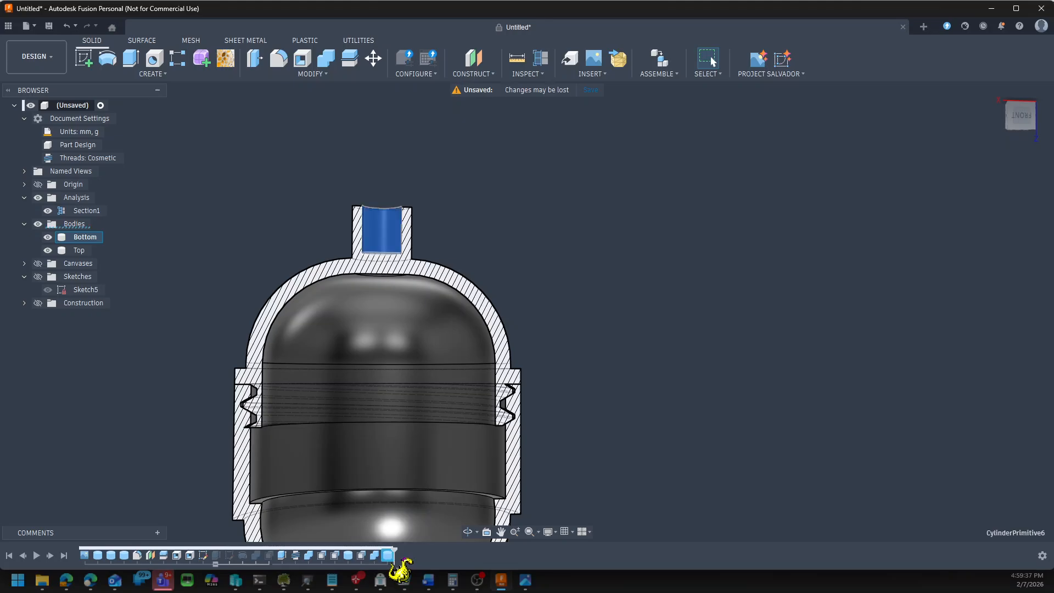
Edit the straw hole cylinder cut's height so the hole runs deeper, down to the dome wall
{"action": "right_click", "coordinate": [389, 555]}
{"action": "left_click", "coordinate": [439, 453]}
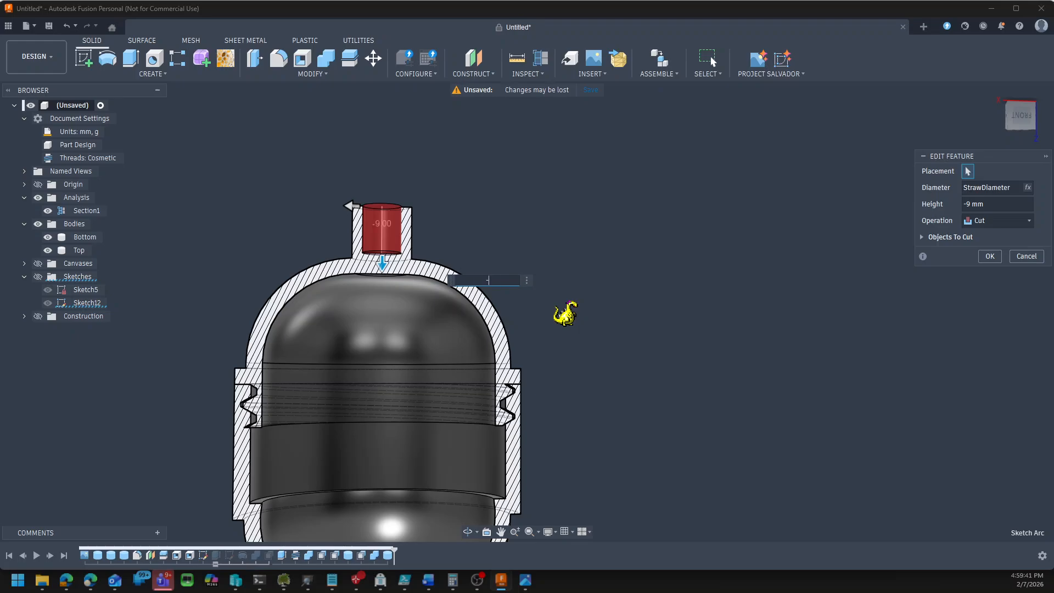
{"action": "key", "text": "Return"}
{"action": "mouse_move", "coordinate": [570, 173]}
{"action": "middle_mouse_down", "text": "shift"}
{"action": "mouse_move", "coordinate": [536, 210]}
{"action": "mouse_move", "coordinate": [546, 189]}
{"action": "mouse_move", "coordinate": [556, 200]}
{"action": "middle_mouse_up", "text": "shift"}
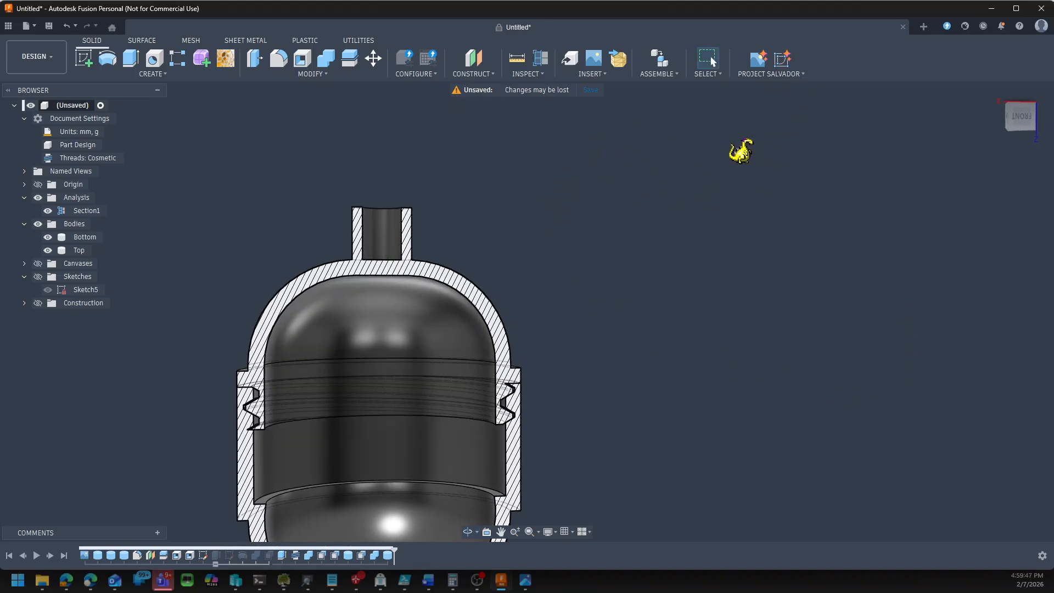
Hide the Top body and turn off the section analysis, leaving the whole Bottom part in view
{"action": "scroll", "coordinate": [698, 198], "scroll_direction": "down", "scroll_amount": 2}
{"action": "scroll", "coordinate": [705, 390], "scroll_direction": "down", "scroll_amount": 2}
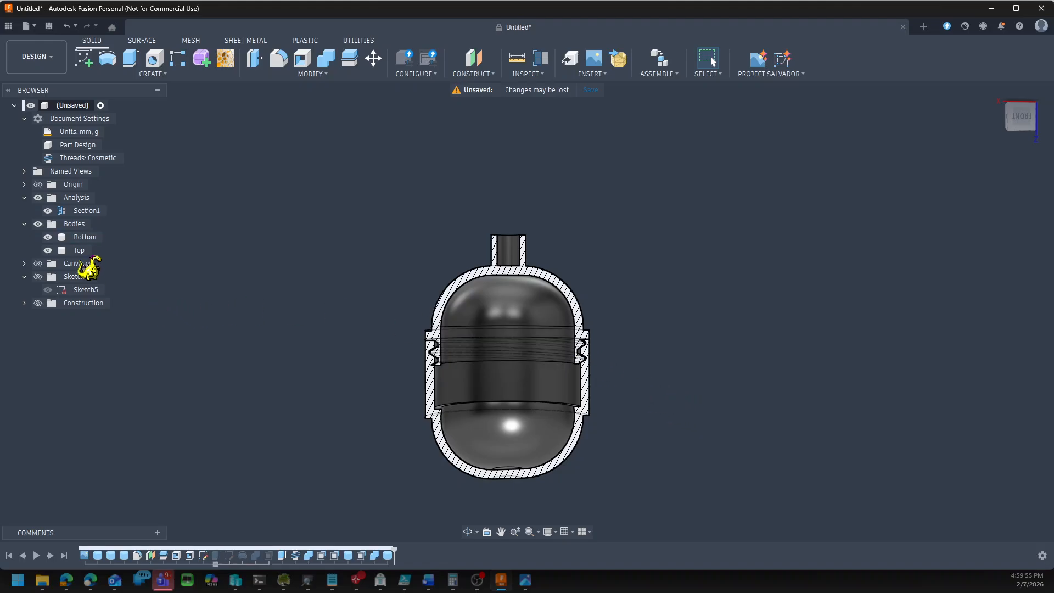
{"action": "left_click", "coordinate": [61, 250]}
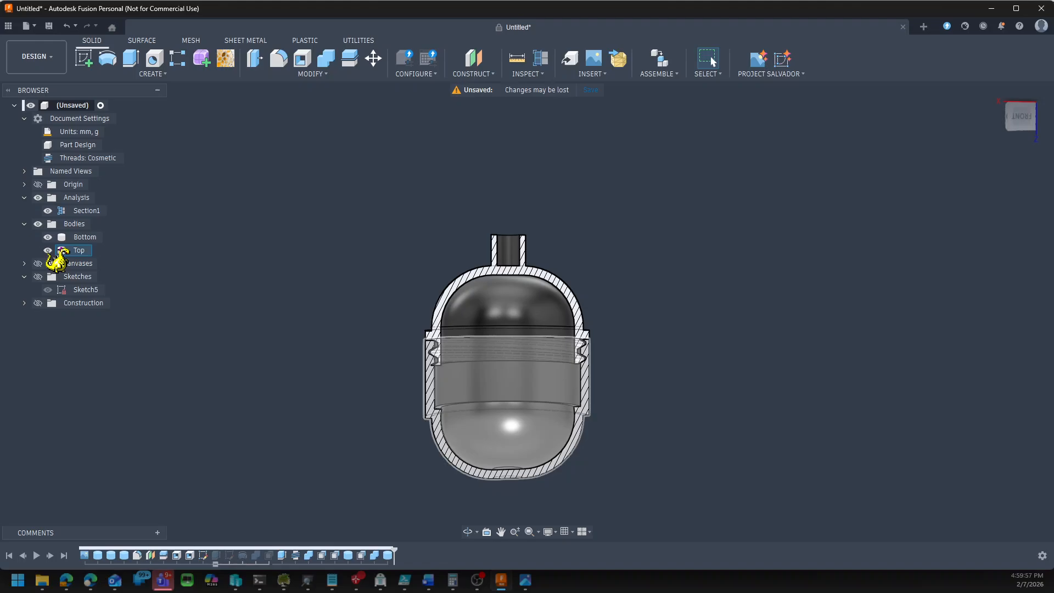
{"action": "left_click", "coordinate": [48, 250]}
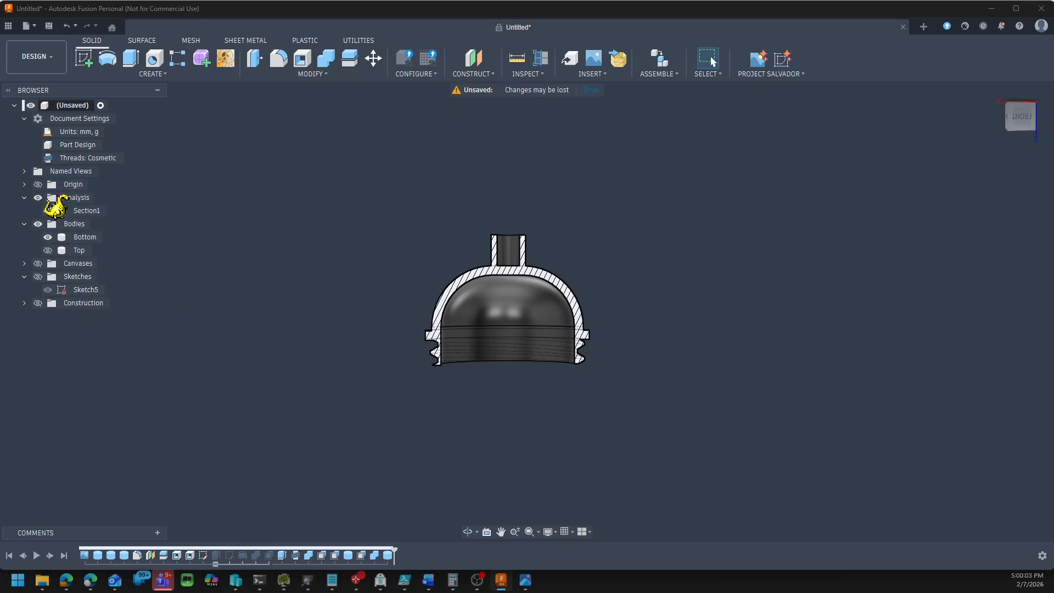
{"action": "left_click", "coordinate": [39, 198]}
{"action": "mouse_move", "coordinate": [465, 407]}
{"action": "middle_mouse_down", "text": "shift"}
{"action": "mouse_move", "coordinate": [464, 361]}
{"action": "mouse_move", "coordinate": [450, 409]}
{"action": "middle_mouse_up", "text": "shift"}
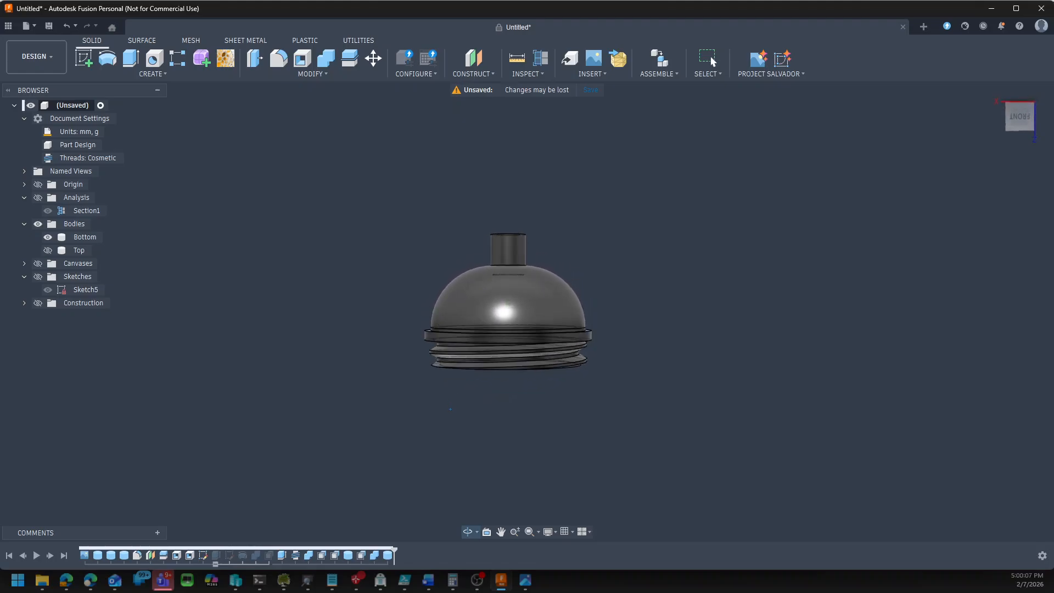
Hide the Bottom body, show only the Top body, and orient it upright with its dome facing up
{"action": "left_click", "coordinate": [47, 236]}
{"action": "left_click", "coordinate": [48, 249]}
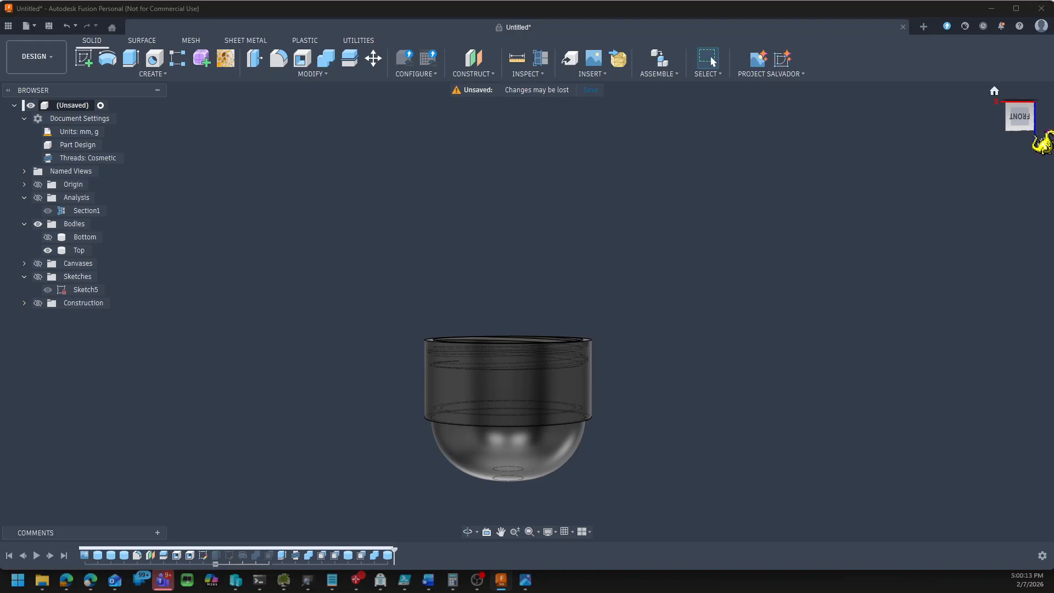
{"action": "left_click", "coordinate": [1022, 134]}
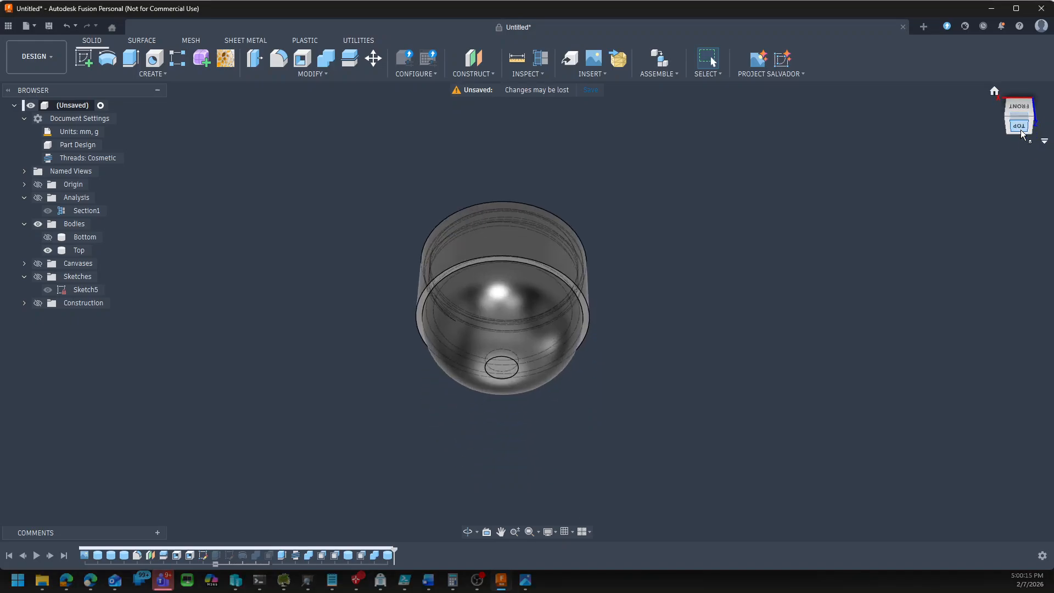
{"action": "left_click", "coordinate": [1022, 135]}
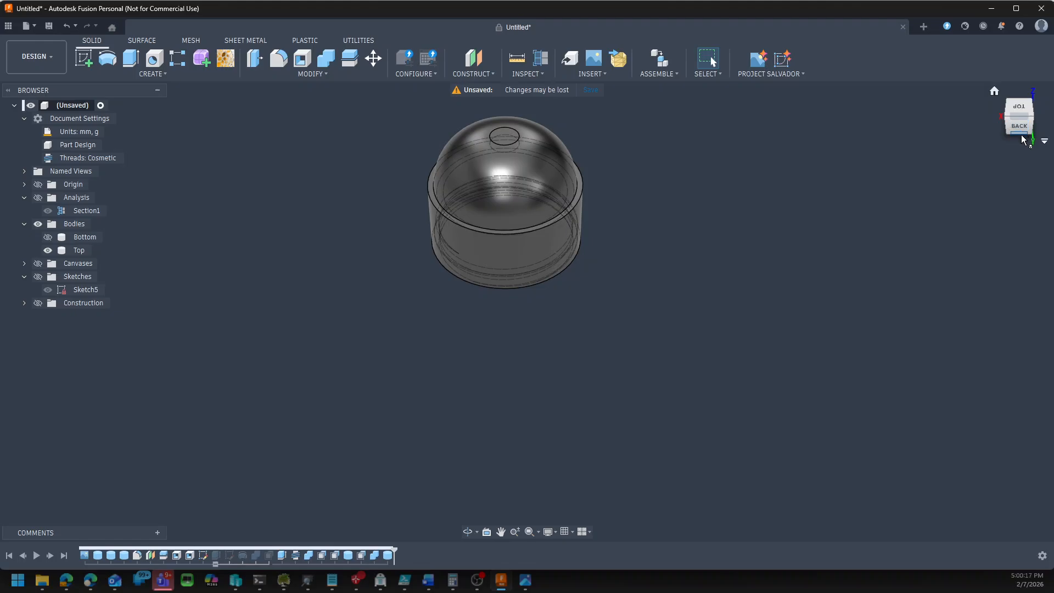
{"action": "left_click", "coordinate": [1022, 137]}
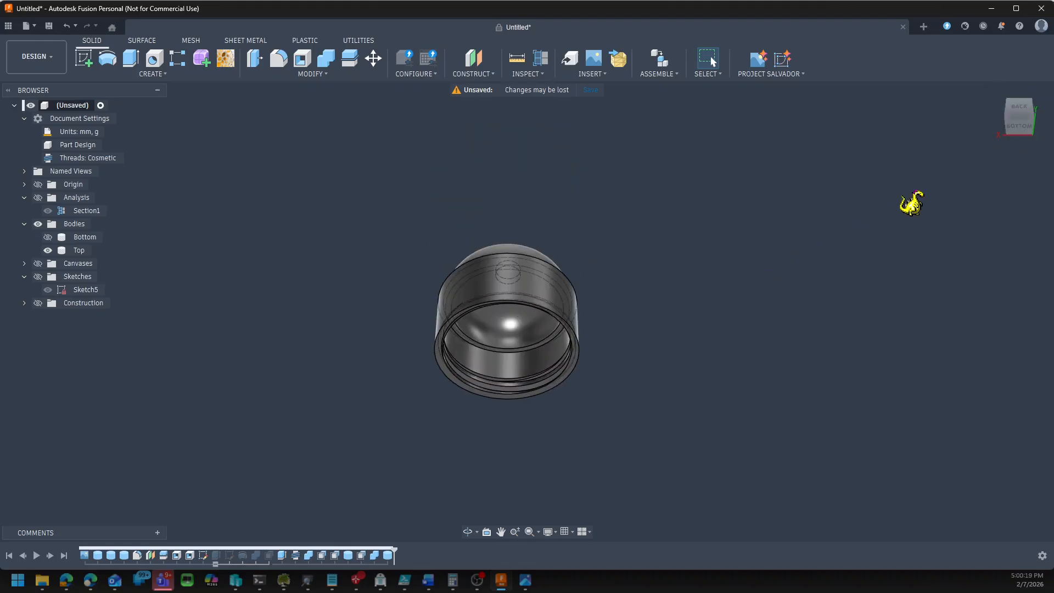
{"action": "middle_click_drag", "start_coordinate": [960, 194], "coordinate": [901, 221], "text": "shift"}
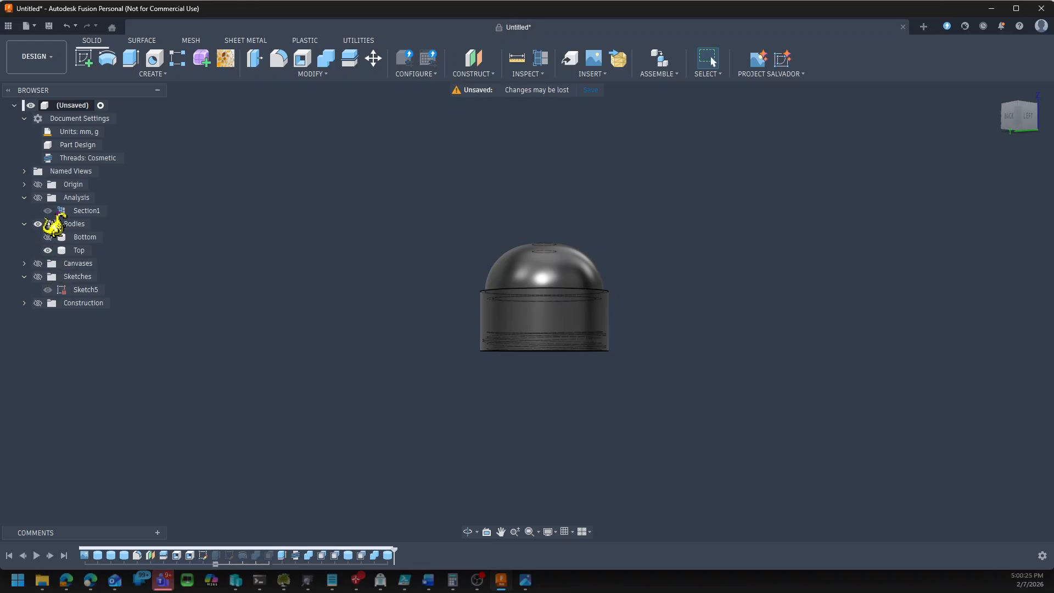
Turn on the section analysis and examine the Top body's internal threads and the inner ledge beneath its dome
{"action": "left_click", "coordinate": [38, 197]}
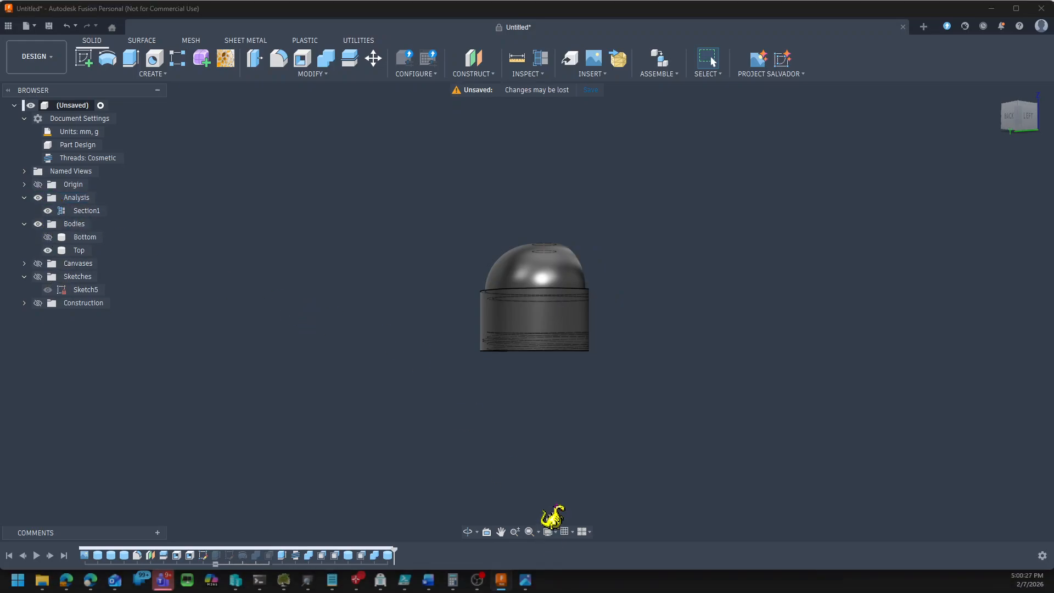
{"action": "mouse_move", "coordinate": [775, 453]}
{"action": "middle_mouse_down", "text": "shift"}
{"action": "mouse_move", "coordinate": [627, 410]}
{"action": "mouse_move", "coordinate": [653, 400]}
{"action": "mouse_move", "coordinate": [659, 417]}
{"action": "middle_mouse_up", "text": "shift"}
{"action": "scroll", "coordinate": [614, 385], "scroll_direction": "up", "scroll_amount": 1}
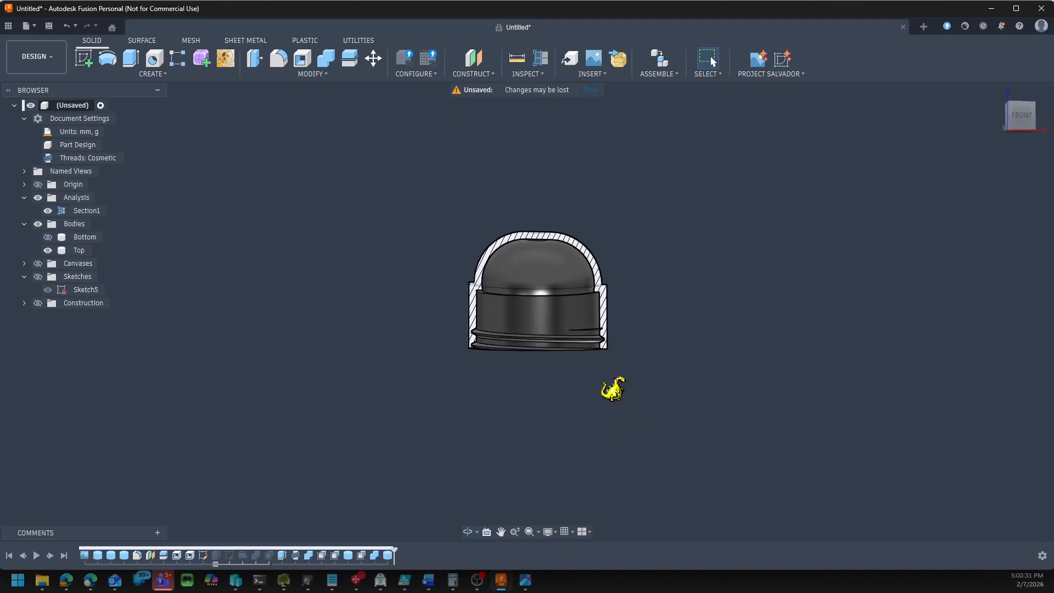
{"action": "scroll", "coordinate": [614, 385], "scroll_direction": "up", "scroll_amount": 5}
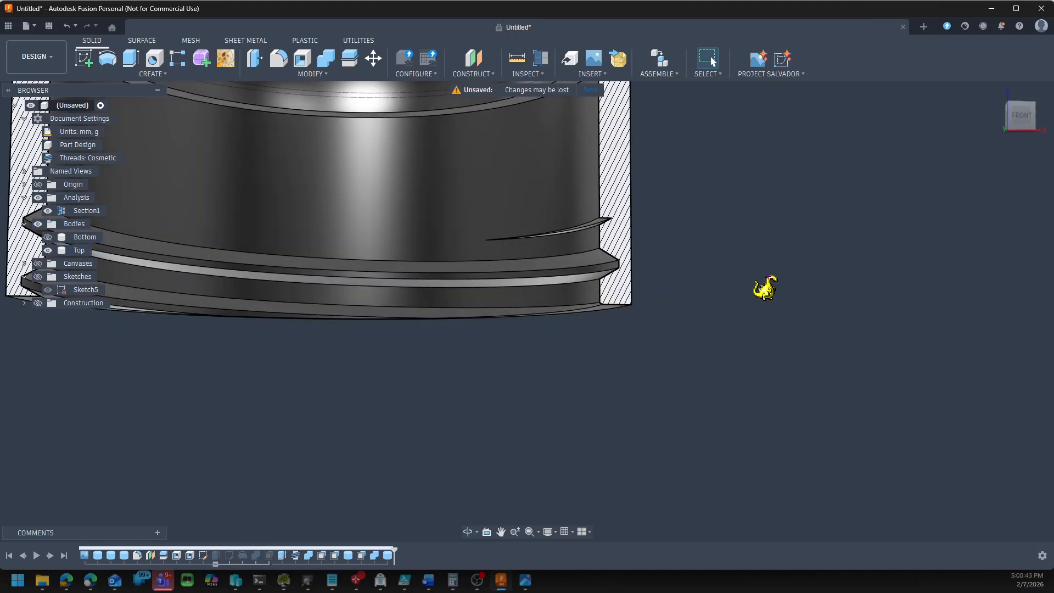
{"action": "scroll", "coordinate": [769, 292], "scroll_direction": "down", "scroll_amount": 5}
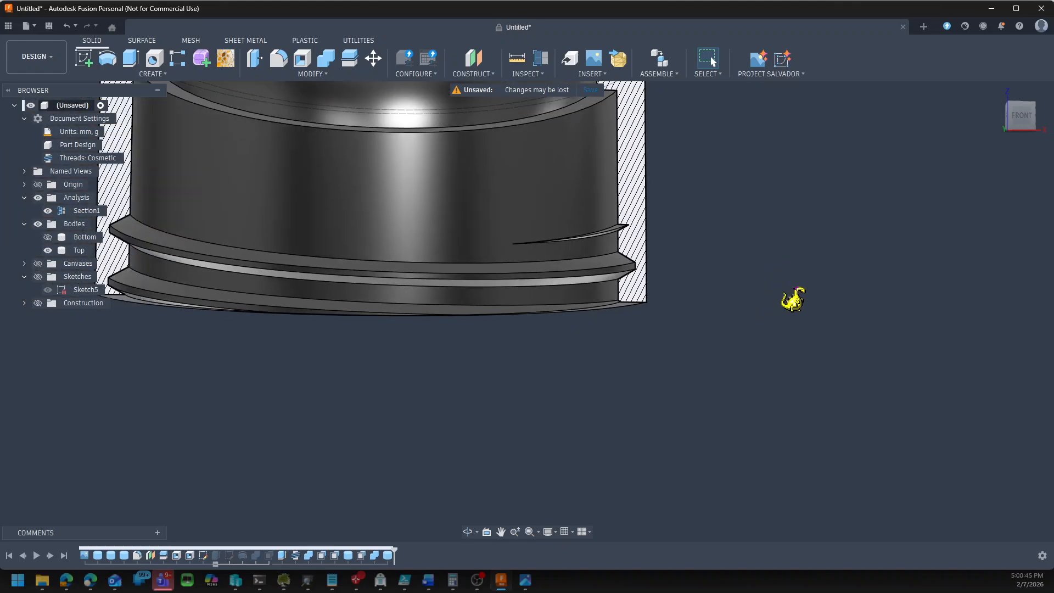
{"action": "mouse_move", "coordinate": [788, 220]}
{"action": "middle_mouse_down", "text": "shift"}
{"action": "mouse_move", "coordinate": [785, 230]}
{"action": "mouse_move", "coordinate": [776, 218]}
{"action": "middle_mouse_up", "text": "shift"}
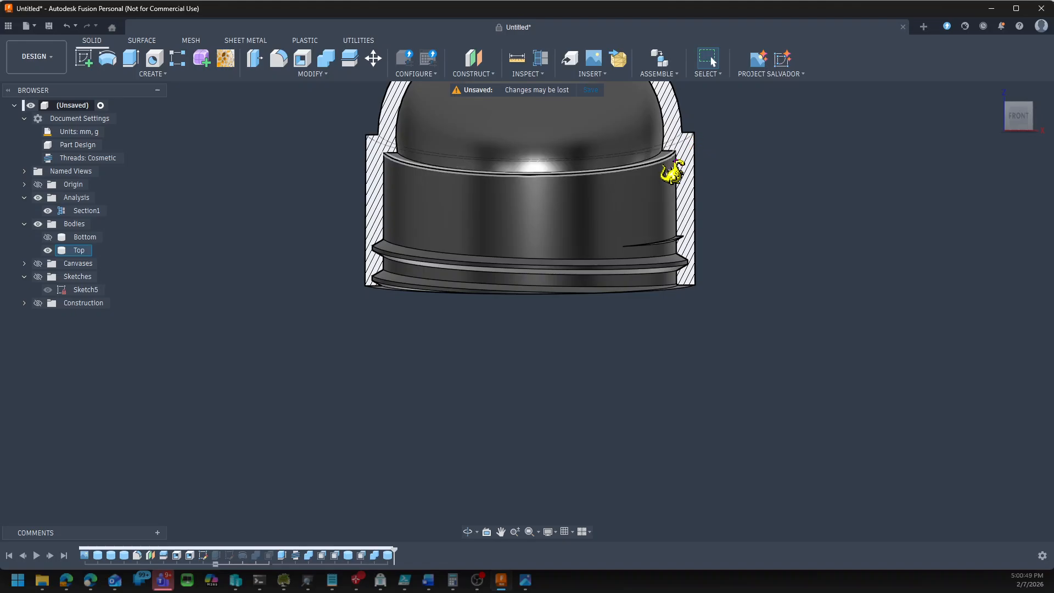
{"action": "scroll", "coordinate": [672, 173], "scroll_direction": "up", "scroll_amount": 3}
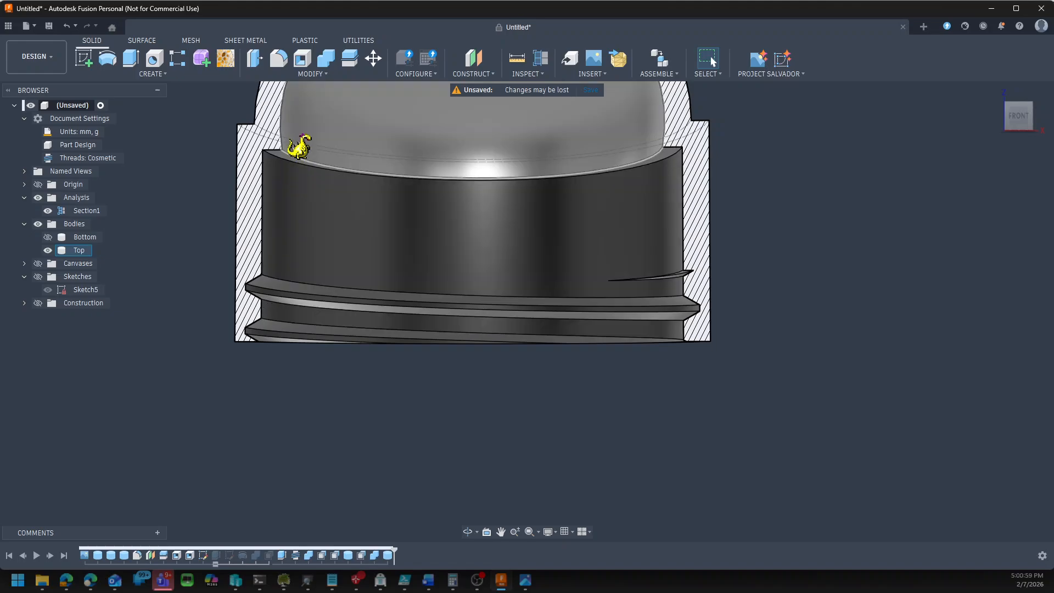
Chamfer the inner corner edge where the Top body's ledge meets the cylindrical wall, with an equal distance of 2.2 mm
{"action": "left_click", "coordinate": [302, 75]}
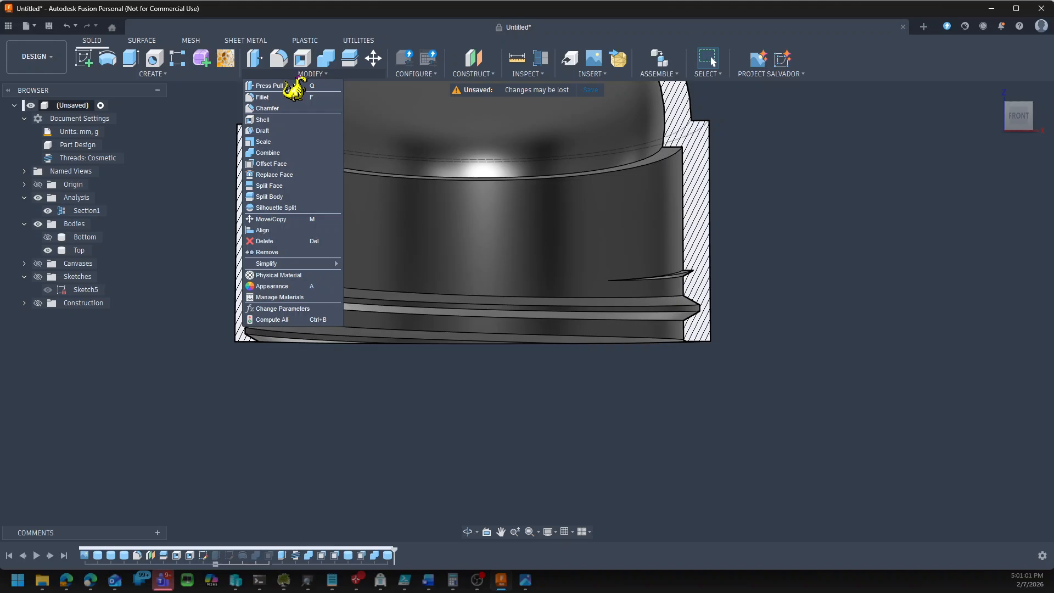
{"action": "left_click", "coordinate": [274, 108]}
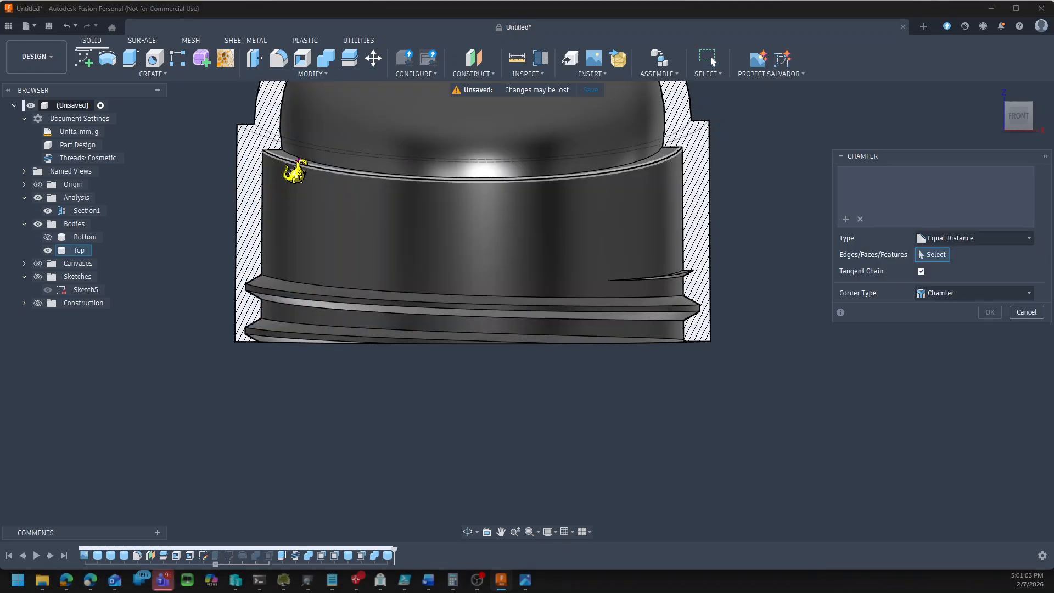
{"action": "left_click", "coordinate": [297, 166]}
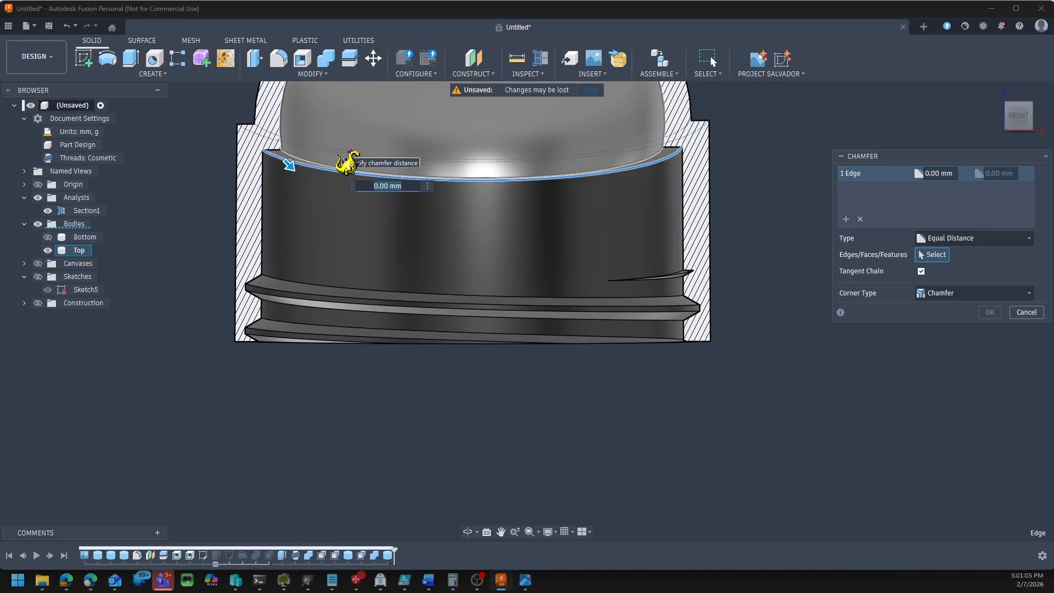
{"action": "left_click_drag", "start_coordinate": [288, 165], "coordinate": [295, 173]}
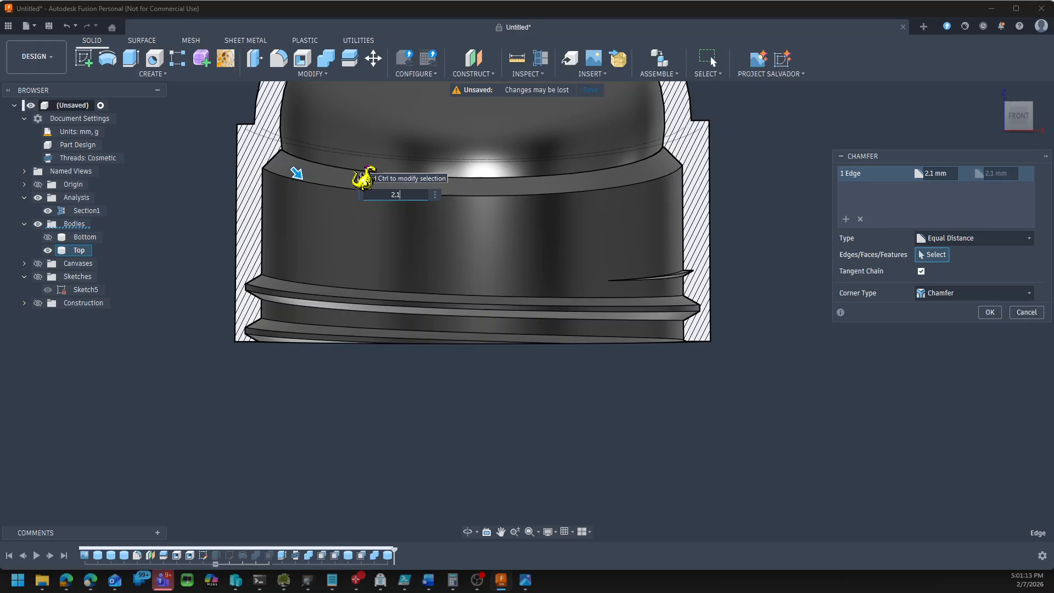
{"action": "type", "text": "2.2"}
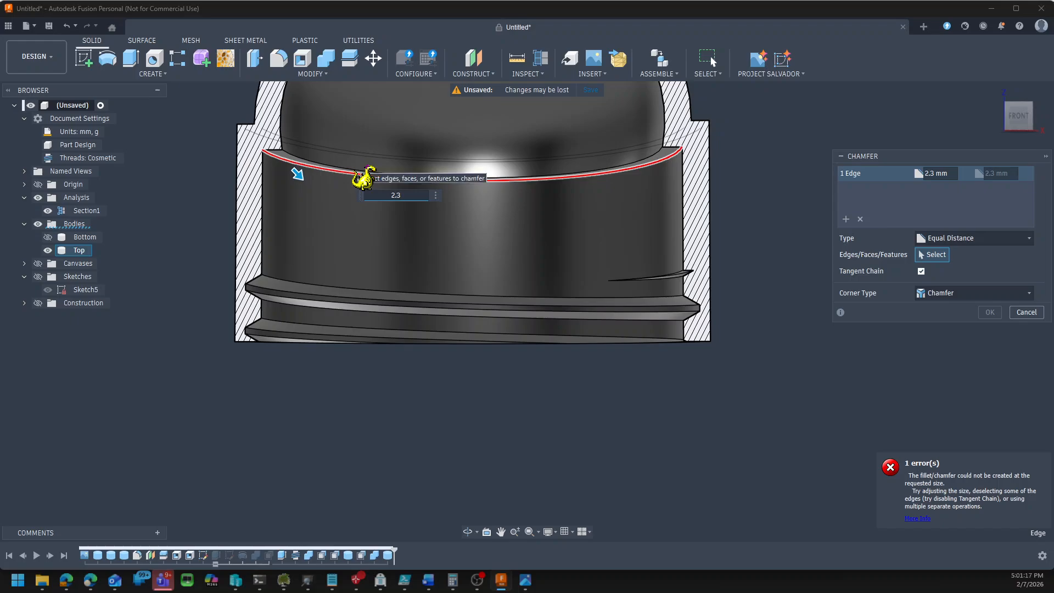
{"action": "type", "text": "2"}
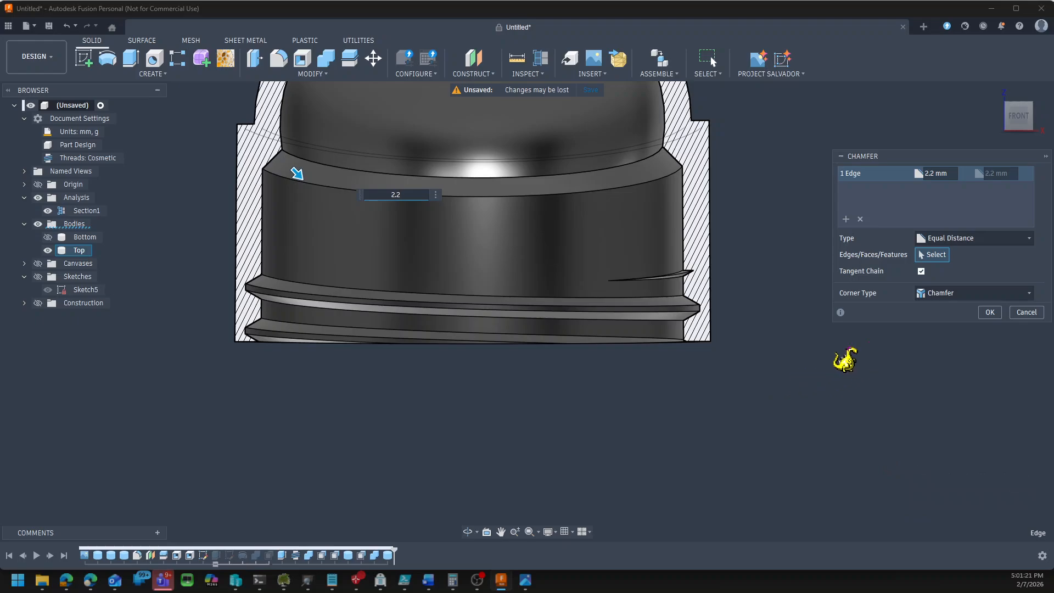
{"action": "left_click", "coordinate": [989, 312]}
{"action": "scroll", "coordinate": [846, 329], "scroll_direction": "down", "scroll_amount": 5}
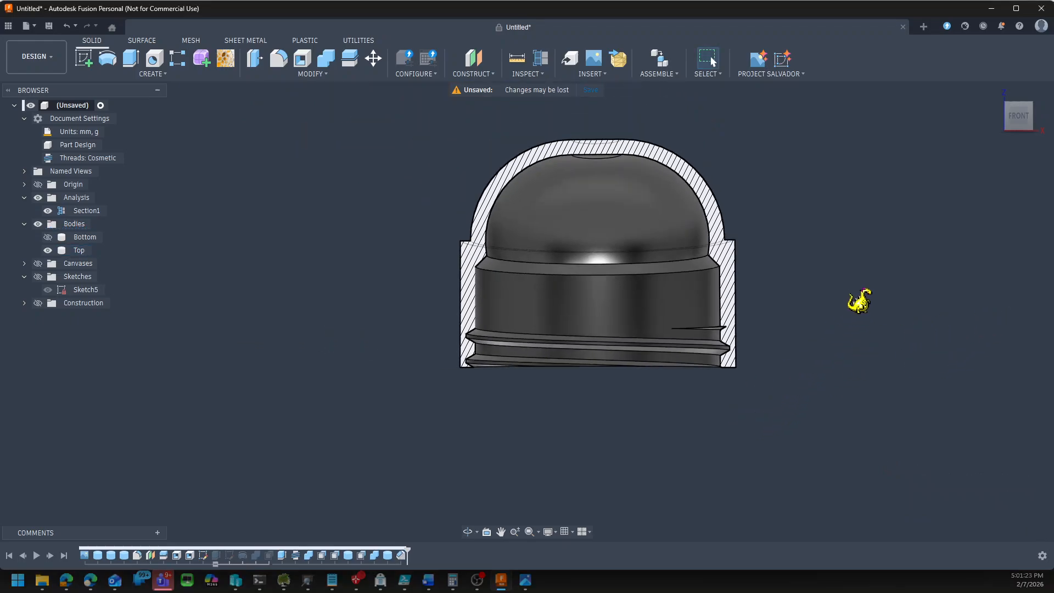
Create a new sketch on the vertical front origin plane through the centre of the capsule
{"action": "scroll", "coordinate": [652, 148], "scroll_direction": "up", "scroll_amount": 6}
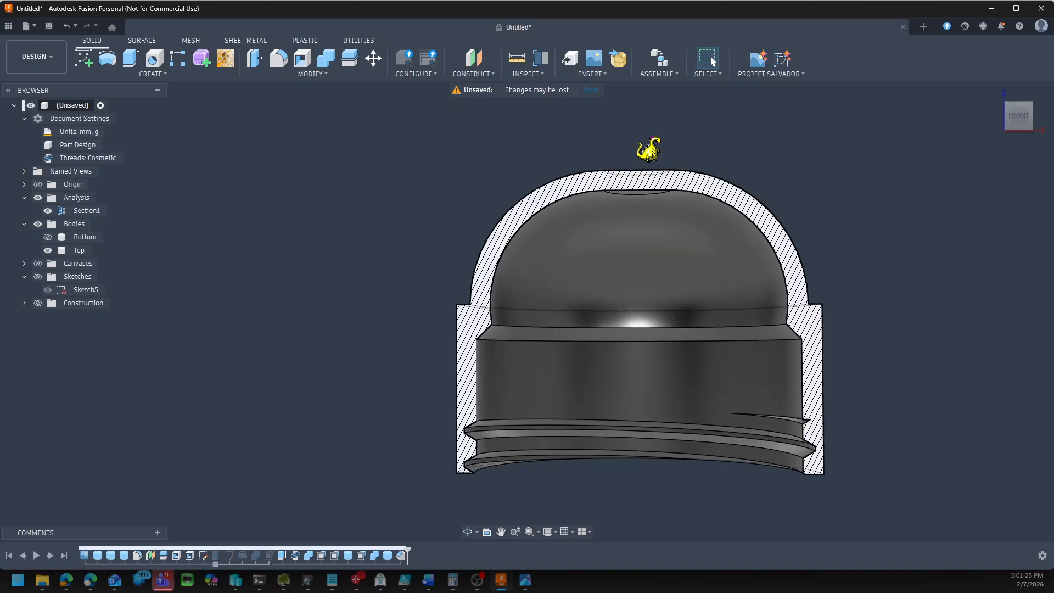
{"action": "left_click", "coordinate": [539, 216]}
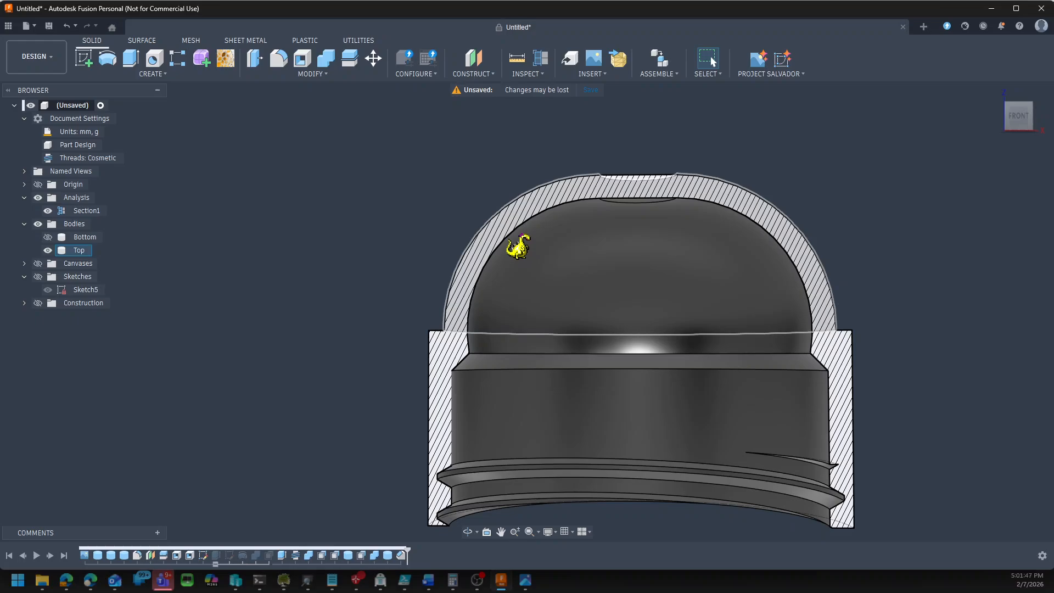
{"action": "scroll", "coordinate": [306, 217], "scroll_direction": "down", "scroll_amount": 5}
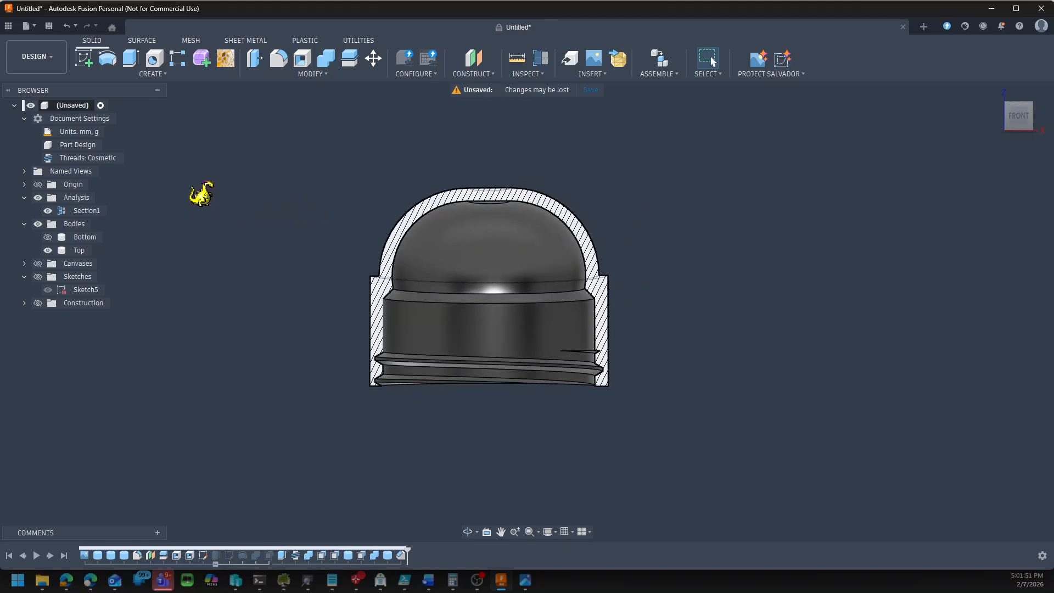
{"action": "left_click", "coordinate": [67, 26]}
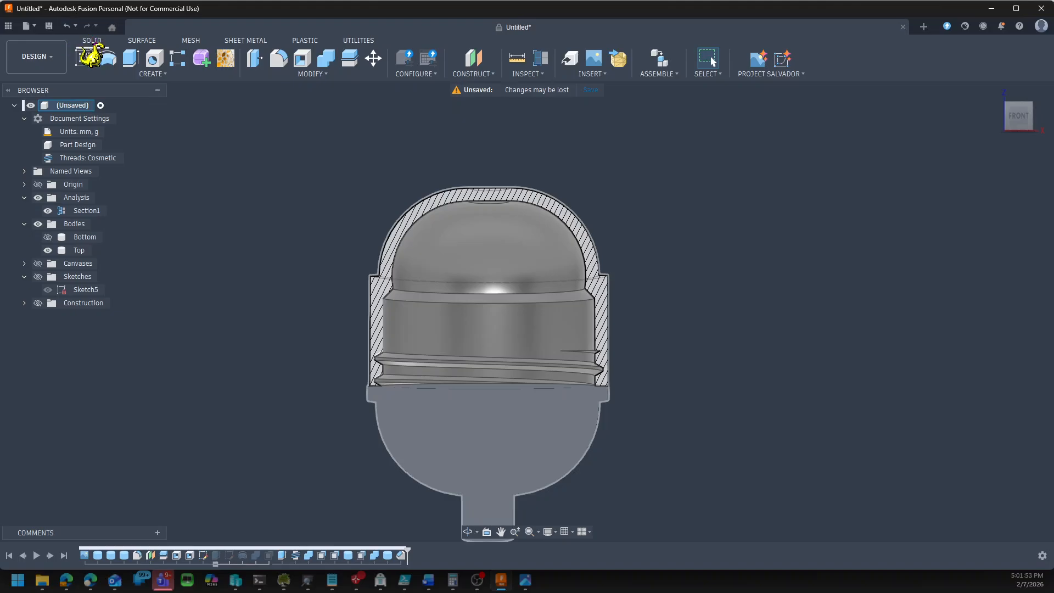
{"action": "left_click", "coordinate": [84, 57]}
{"action": "left_click", "coordinate": [496, 485]}
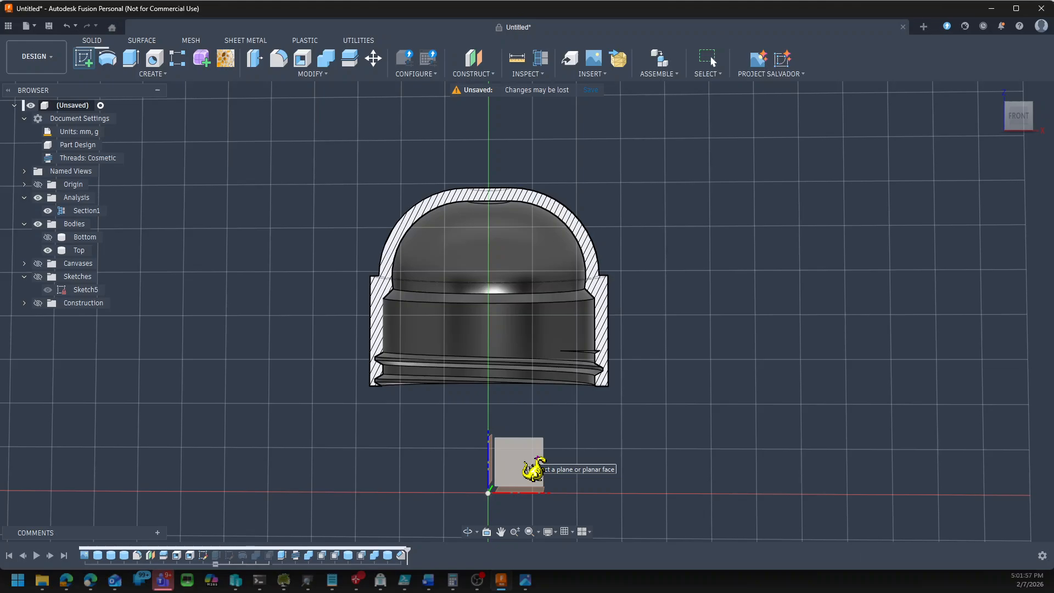
{"action": "left_click", "coordinate": [531, 466]}
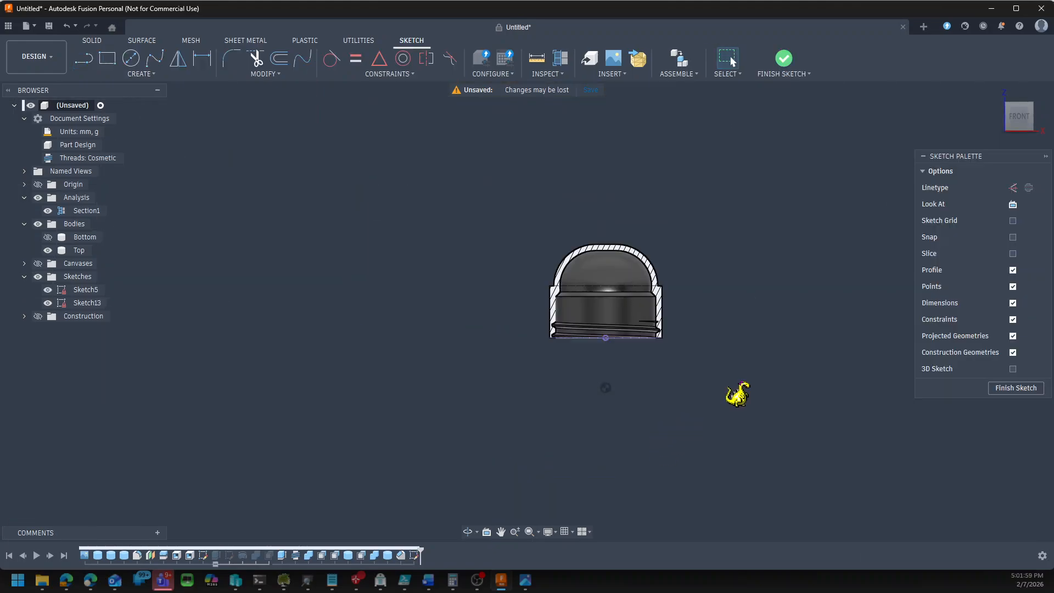
Intersect the Top body's inner dome face with the sketch plane, selecting by specified entities with projection link on
{"action": "scroll", "coordinate": [679, 375], "scroll_direction": "up", "scroll_amount": 3}
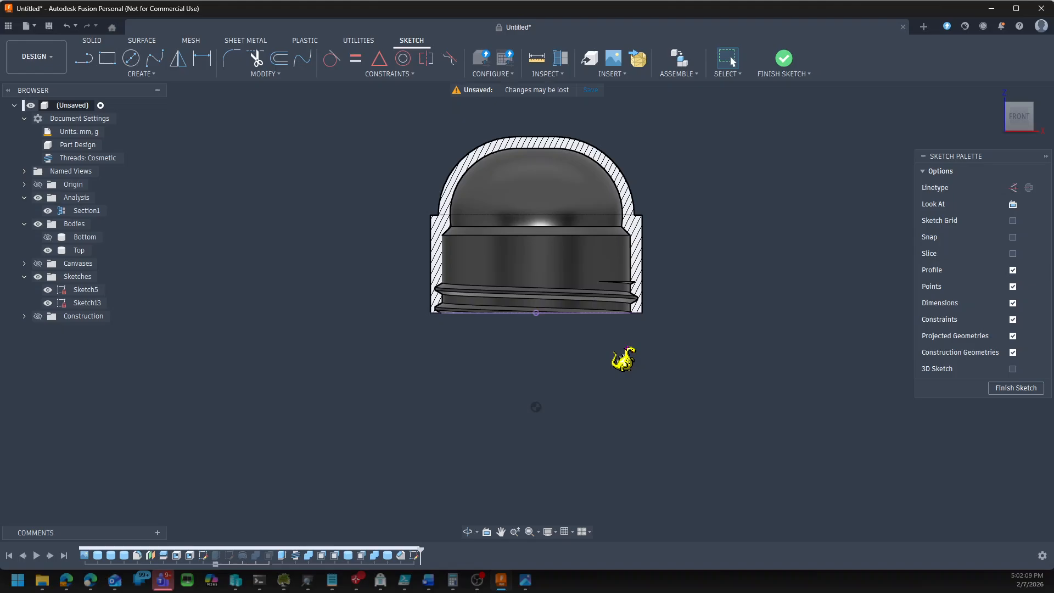
{"action": "scroll", "coordinate": [459, 126], "scroll_direction": "up", "scroll_amount": 1}
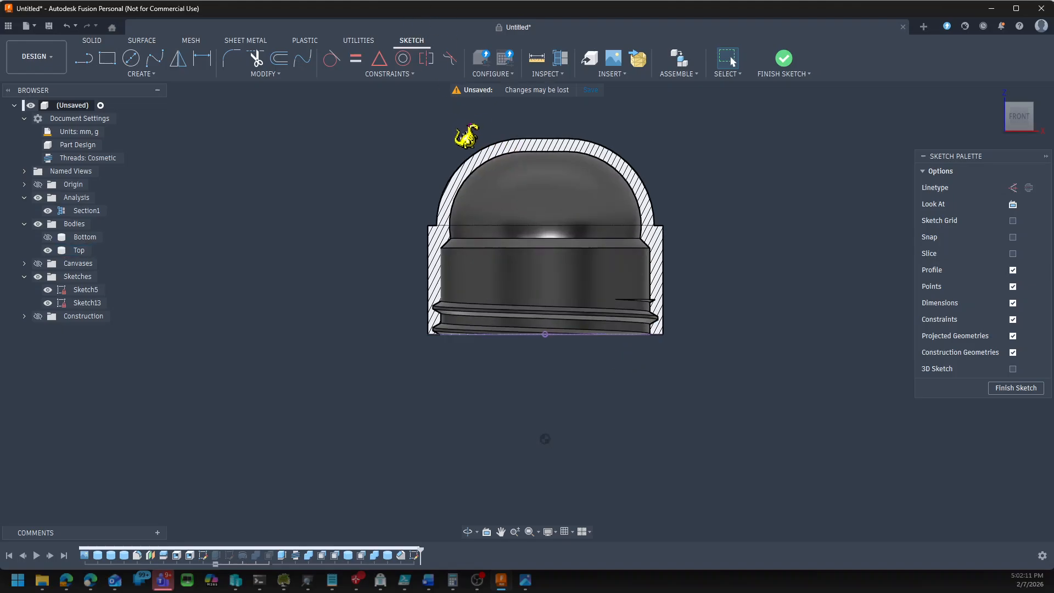
{"action": "key", "text": "l"}
{"action": "key", "text": "Escape"}
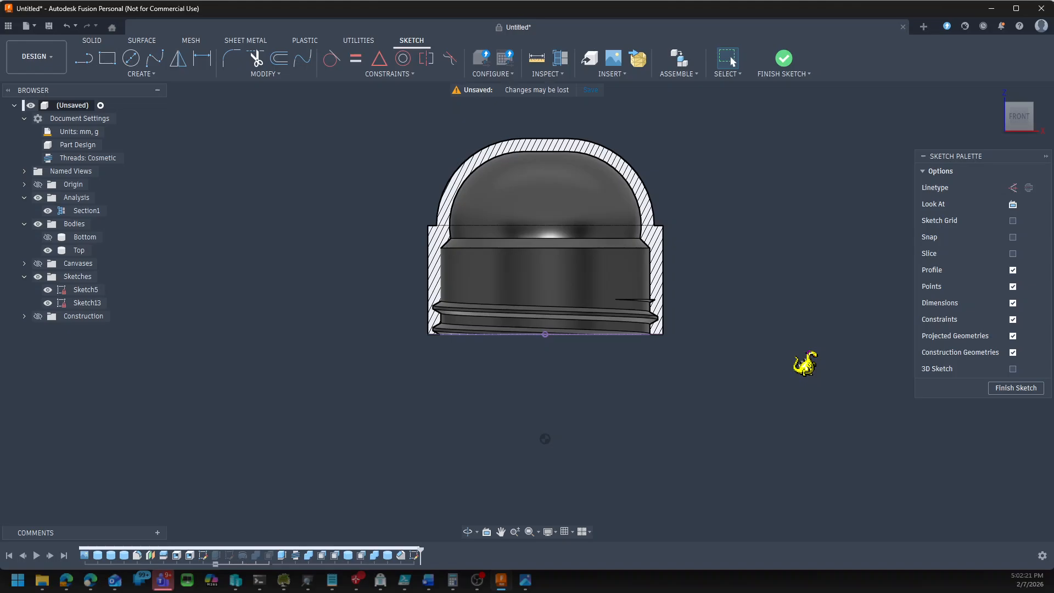
{"action": "key", "text": "s"}
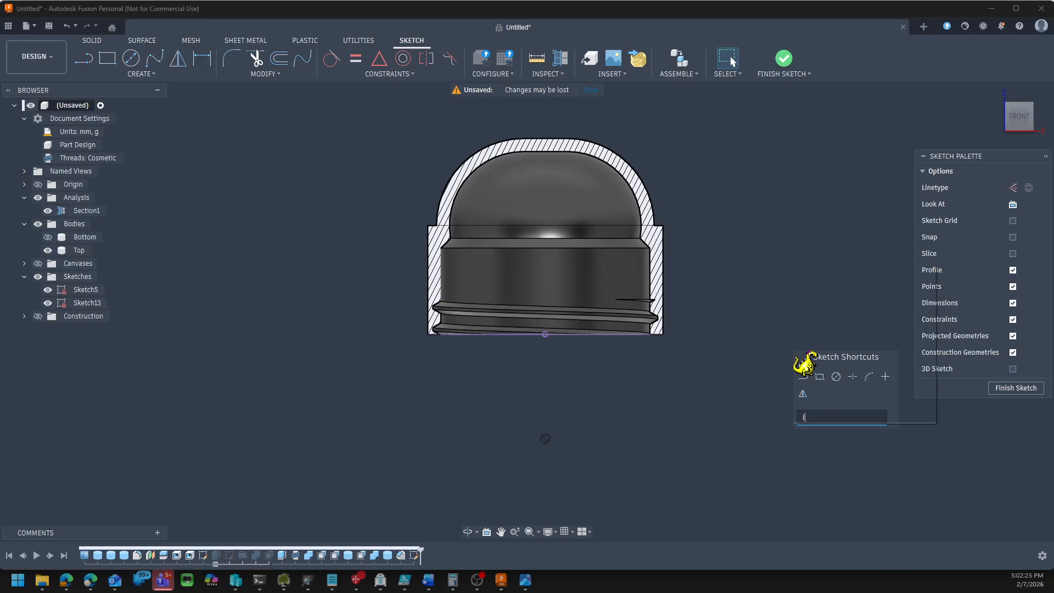
{"action": "type", "text": "inter"}
{"action": "key", "text": "Return"}
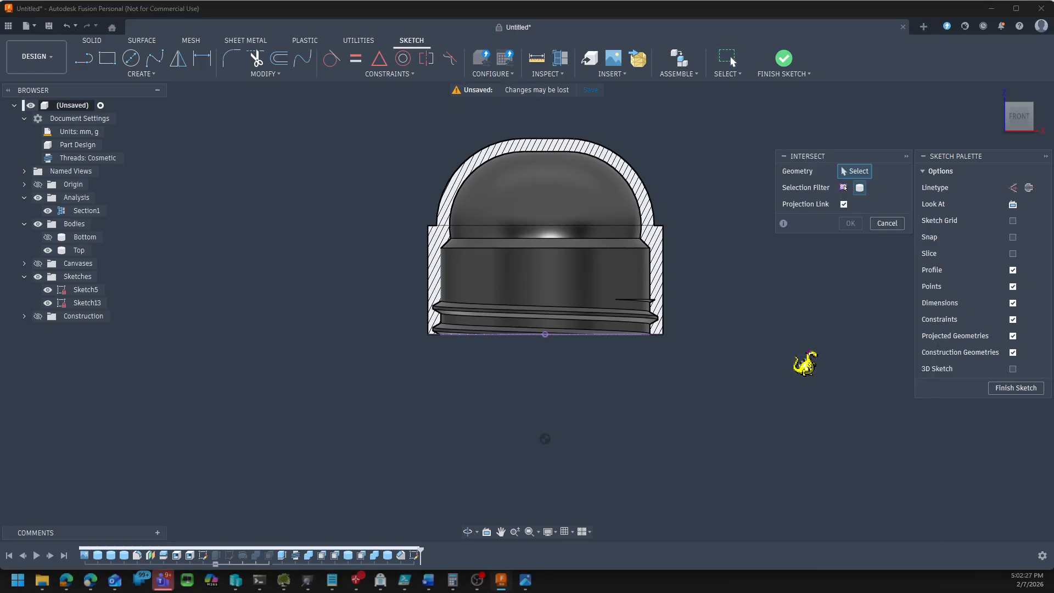
{"action": "scroll", "coordinate": [631, 170], "scroll_direction": "up", "scroll_amount": 4}
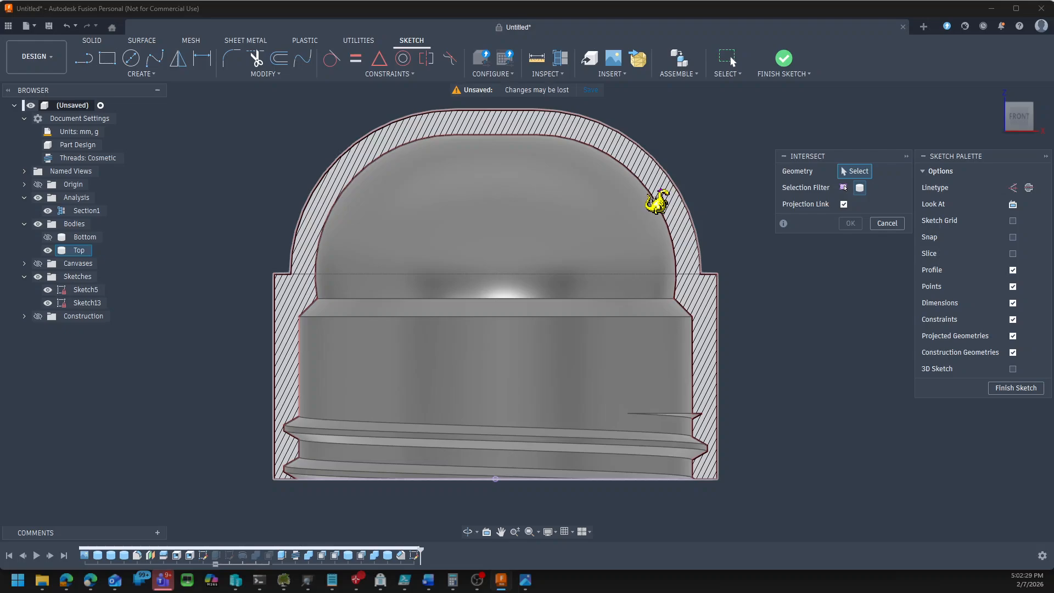
{"action": "left_click", "coordinate": [843, 187]}
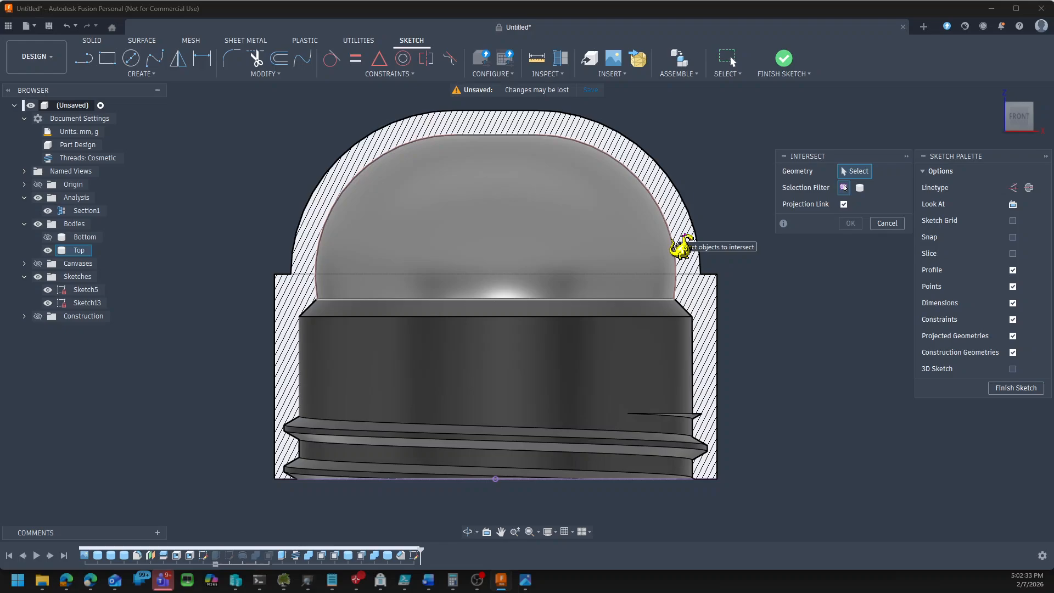
{"action": "left_click", "coordinate": [678, 244]}
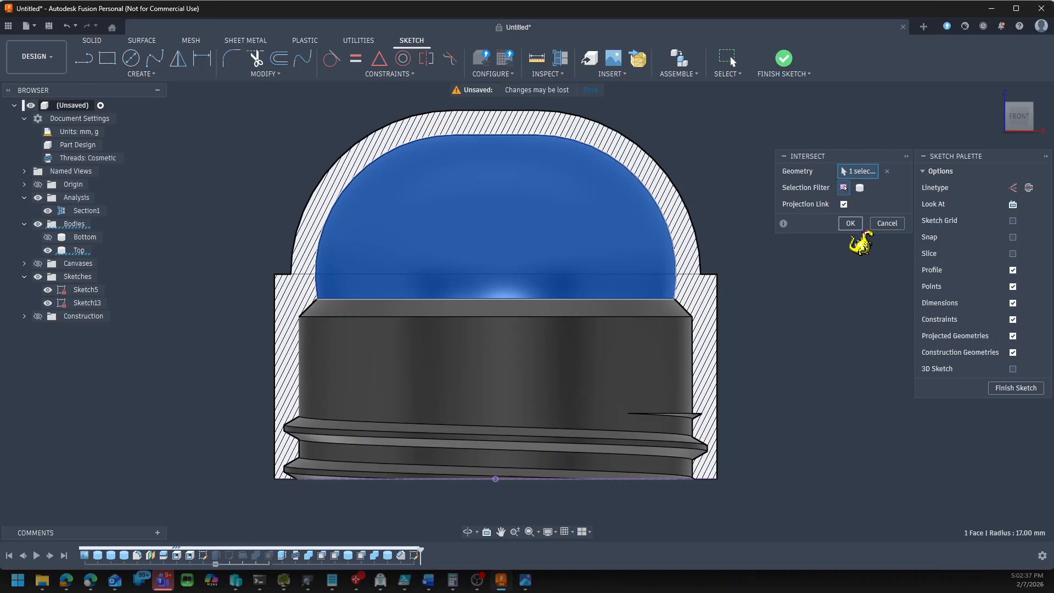
{"action": "left_click", "coordinate": [850, 224]}
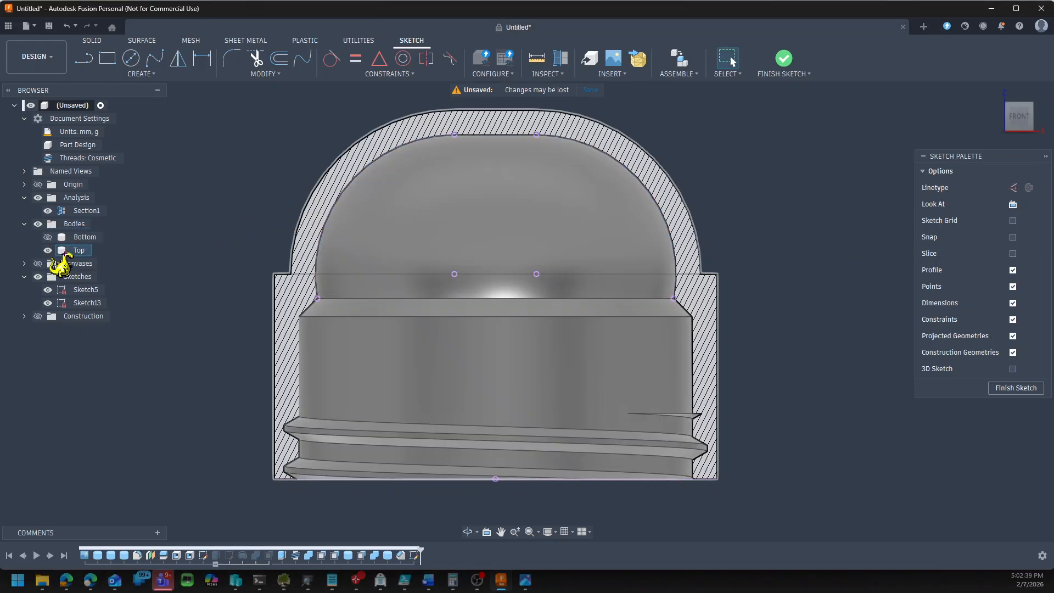
Hide the bodies and sketch a slightly slanted construction line about 35 mm long between the two projected dome arcs
{"action": "left_click", "coordinate": [38, 224]}
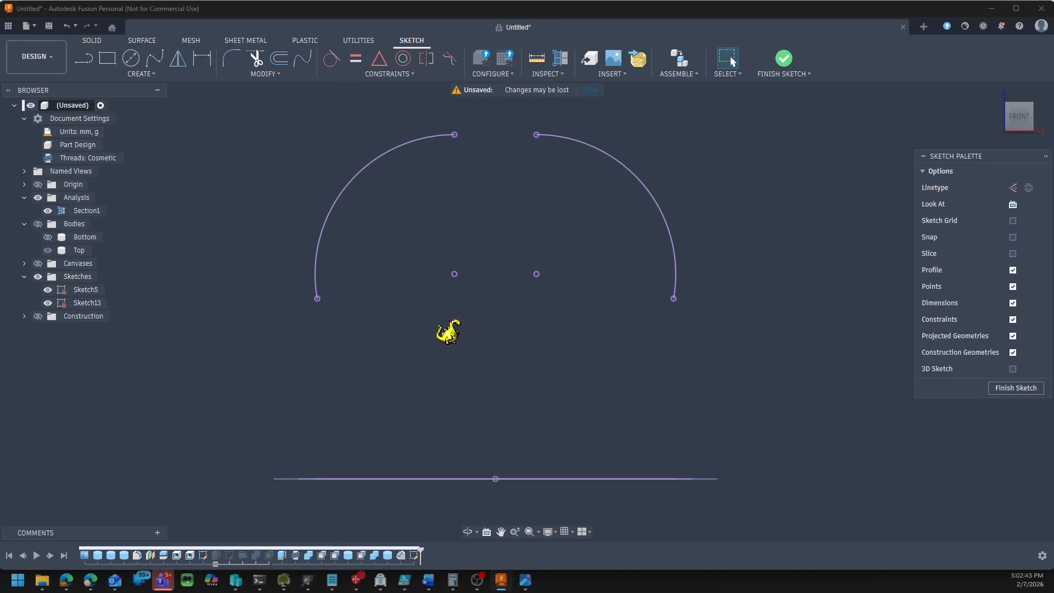
{"action": "key", "text": "l"}
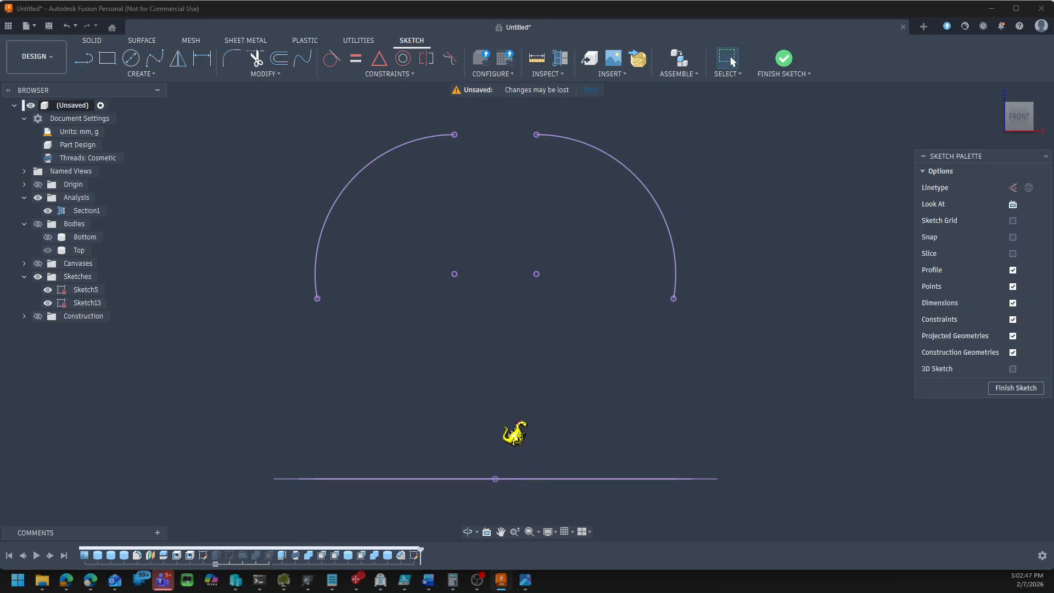
{"action": "left_click", "coordinate": [1013, 188]}
{"action": "scroll", "coordinate": [477, 186], "scroll_direction": "down", "scroll_amount": 2}
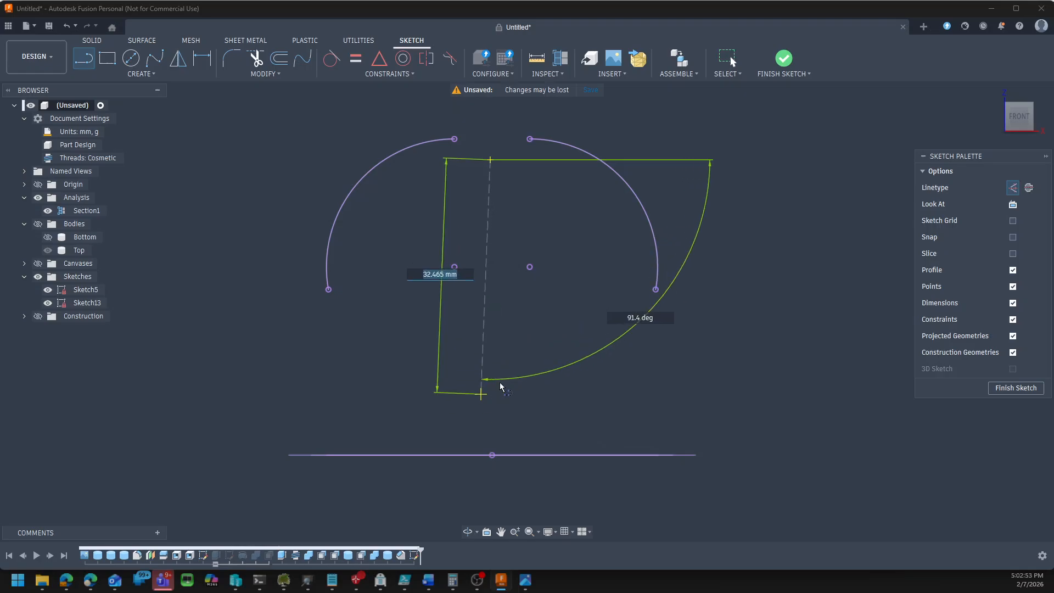
{"action": "key", "text": "Escape"}
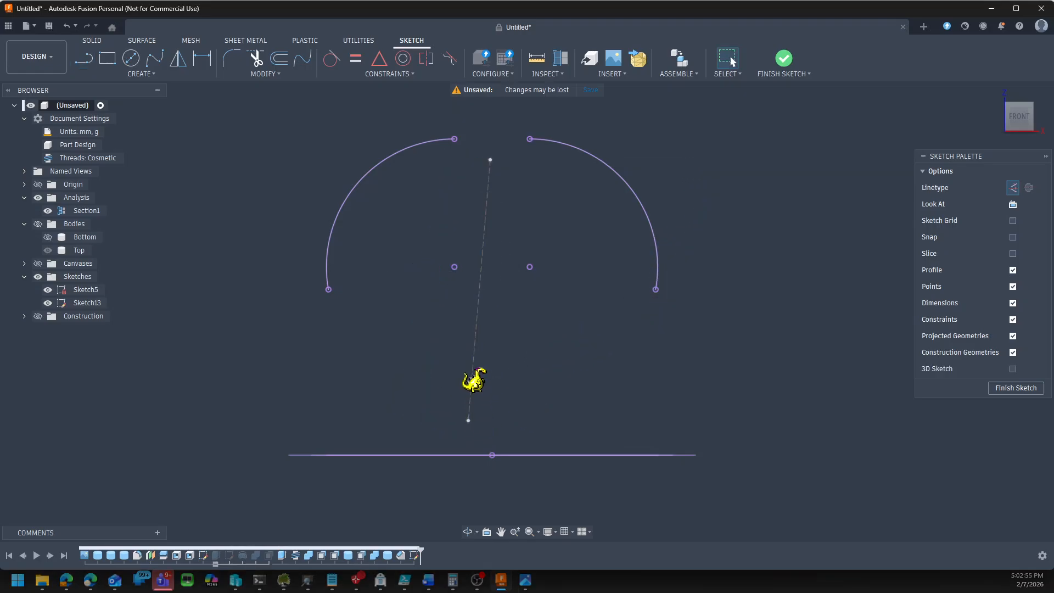
Make the construction line's lower endpoint coincident with the centre point of the projected base line
{"action": "left_click", "coordinate": [492, 456]}
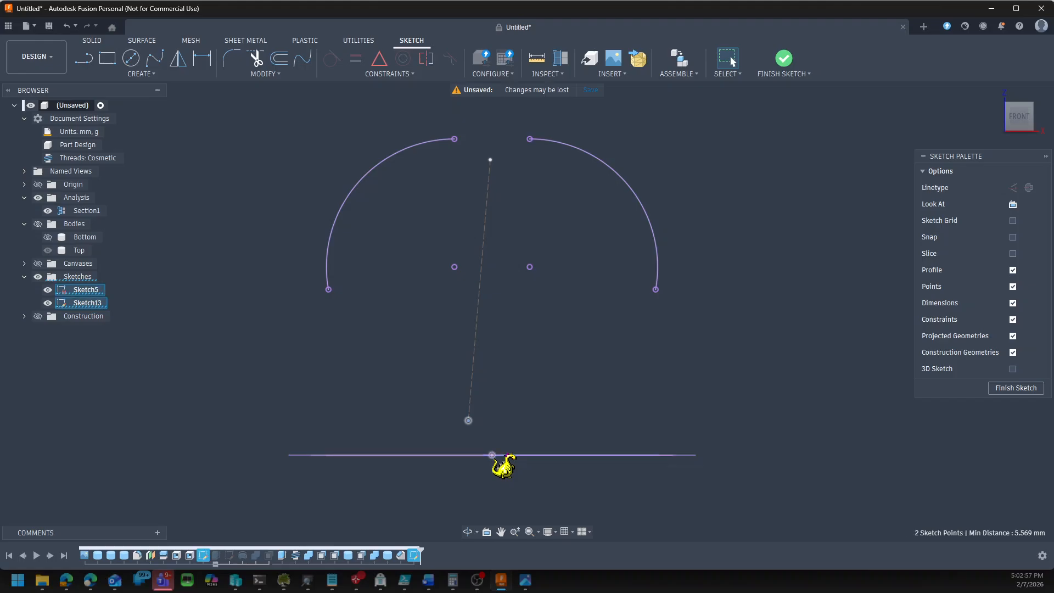
{"action": "left_click", "coordinate": [366, 74]}
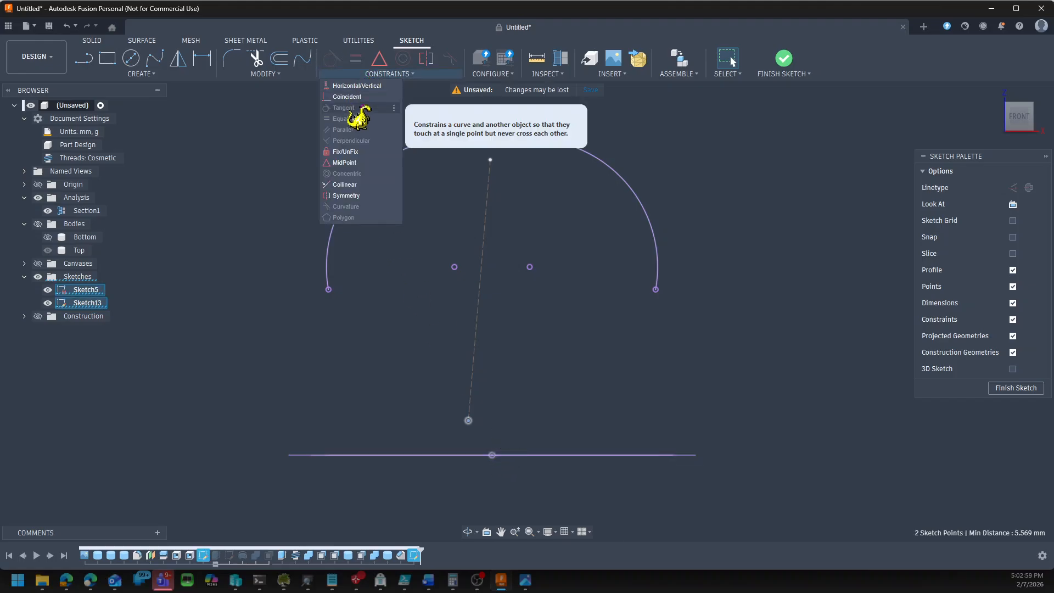
{"action": "left_click", "coordinate": [347, 97]}
{"action": "left_click", "coordinate": [512, 236]}
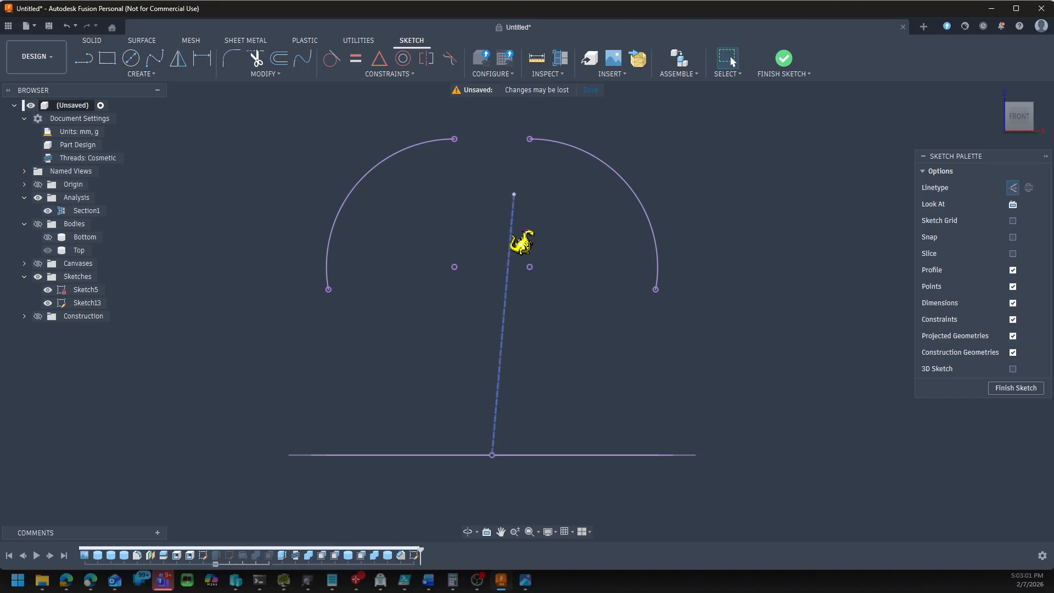
Constrain the construction line to vertical and stretch its upper endpoint above the tops of the dome arcs
{"action": "left_click", "coordinate": [372, 75]}
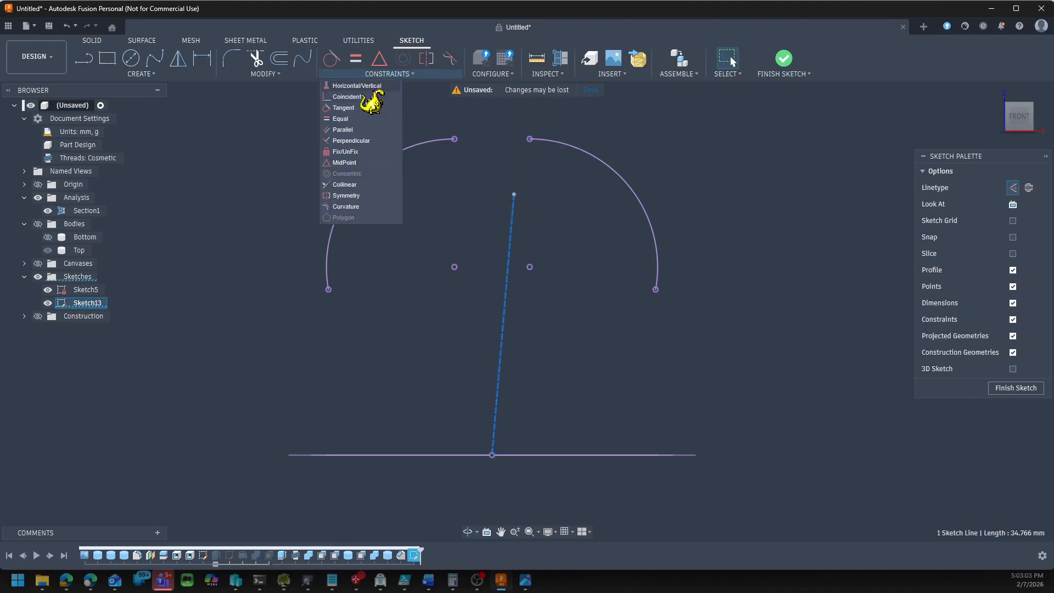
{"action": "left_click", "coordinate": [366, 85]}
{"action": "scroll", "coordinate": [483, 188], "scroll_direction": "down", "scroll_amount": 1}
{"action": "left_click_drag", "start_coordinate": [492, 192], "coordinate": [479, 99]}
{"action": "key", "text": "Escape"}
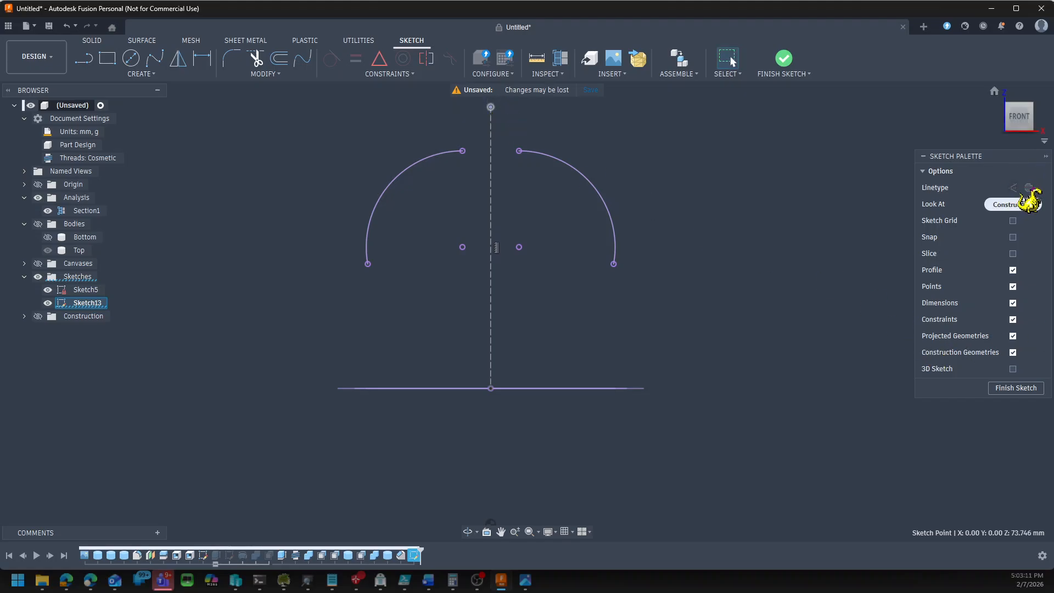
{"action": "scroll", "coordinate": [750, 273], "scroll_direction": "down", "scroll_amount": 5}
{"action": "scroll", "coordinate": [714, 192], "scroll_direction": "up", "scroll_amount": 5}
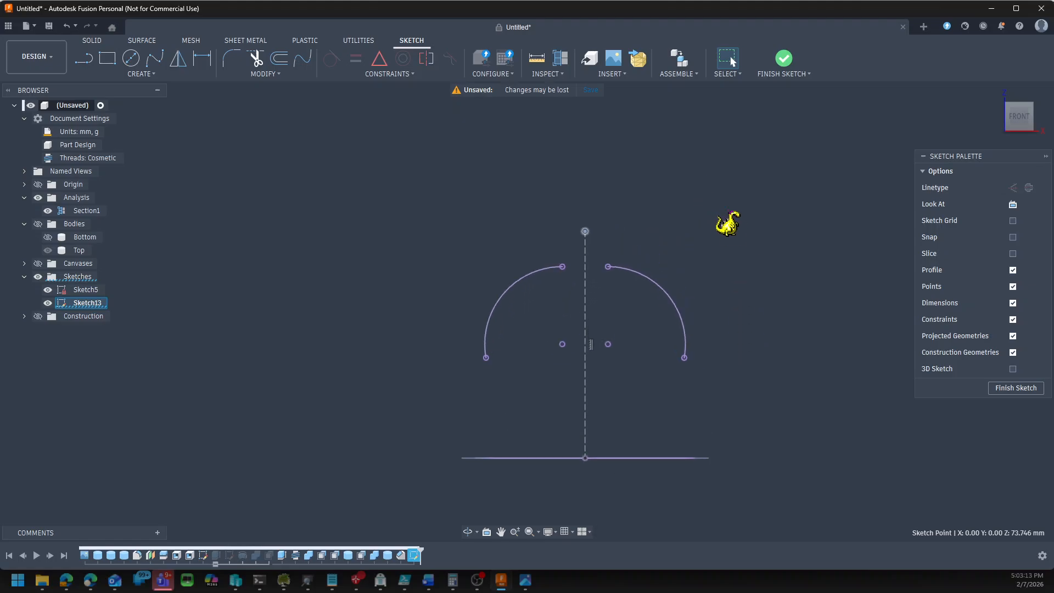
{"action": "left_click", "coordinate": [826, 294]}
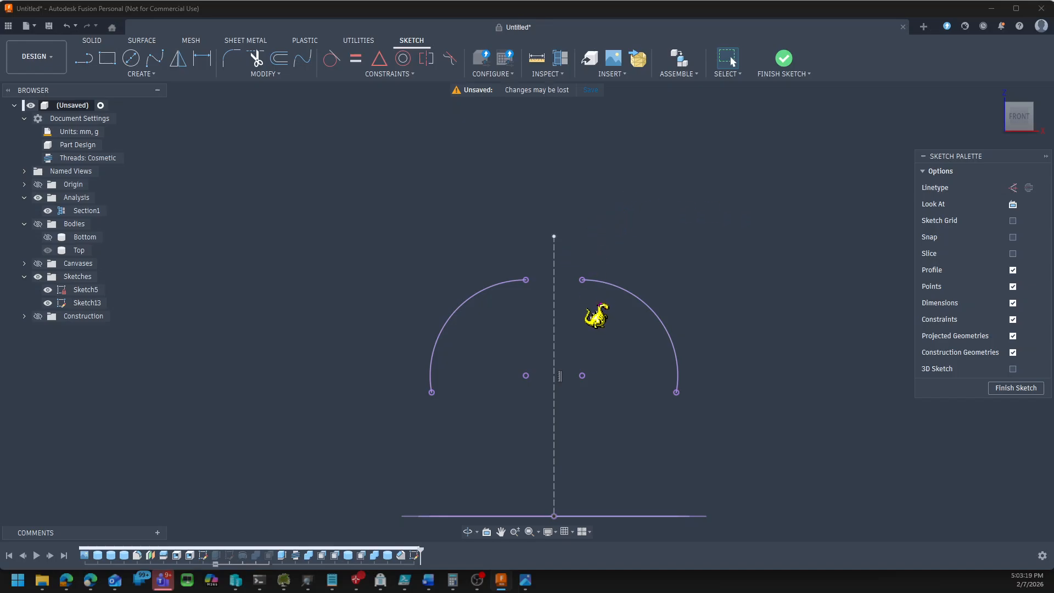
{"action": "left_click", "coordinate": [48, 250]}
{"action": "left_click", "coordinate": [37, 223]}
{"action": "left_click", "coordinate": [38, 224]}
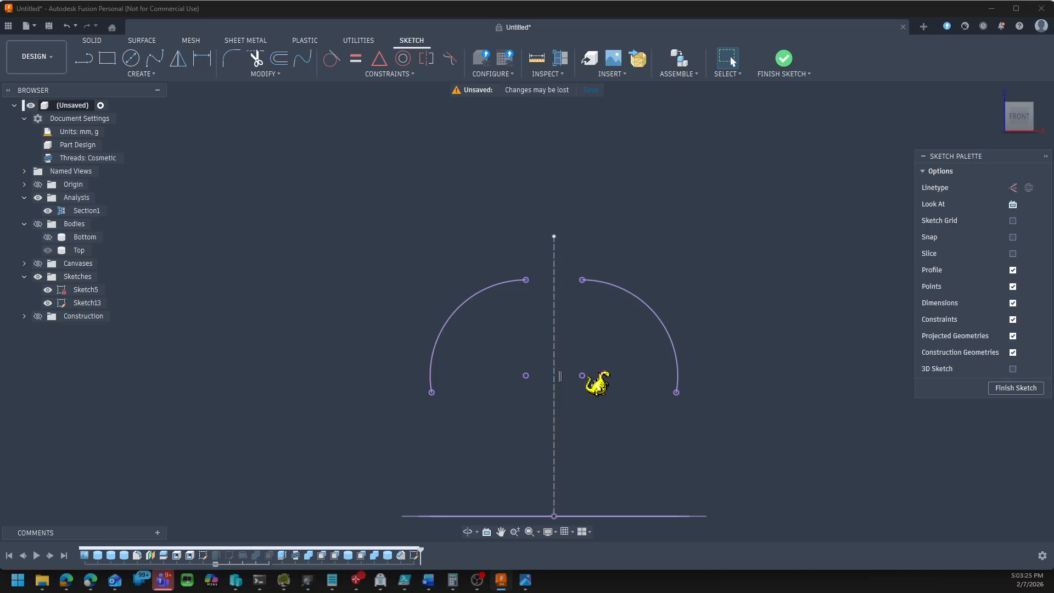
Sketch a vertical line about 13.5 mm long beyond the dome and an upward-slanting line about 17 mm long from its midpoint toward the axis
{"action": "key", "text": "l"}
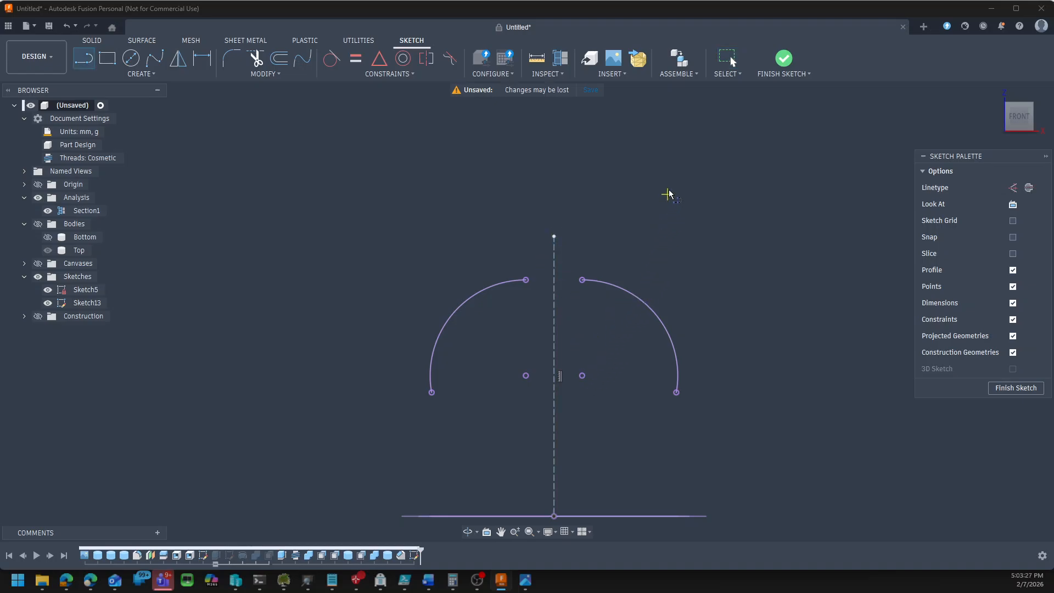
{"action": "left_click", "coordinate": [692, 172]}
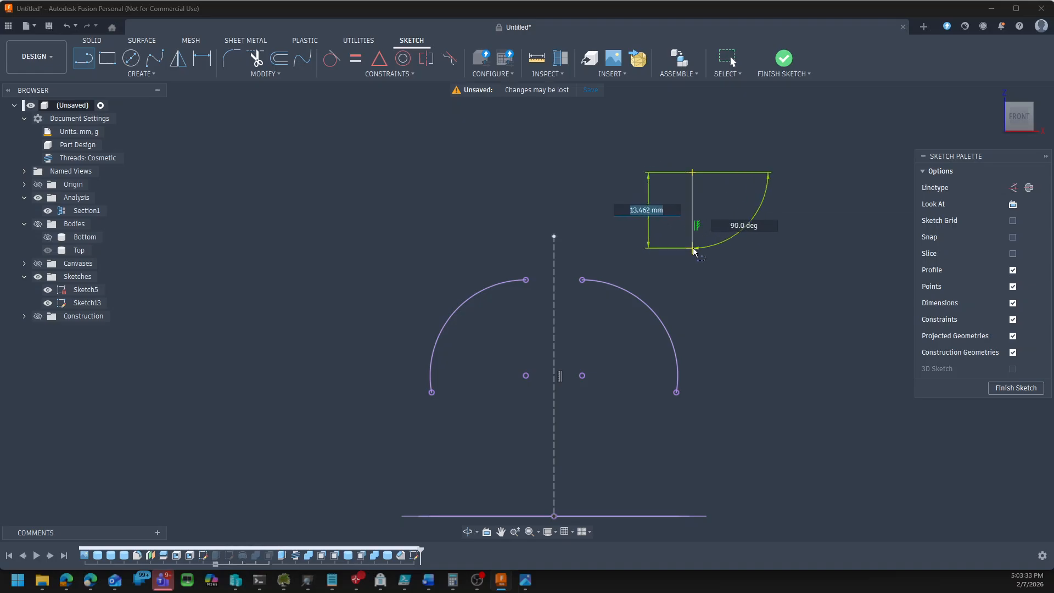
{"action": "left_click", "coordinate": [693, 248]}
{"action": "key", "text": "Escape"}
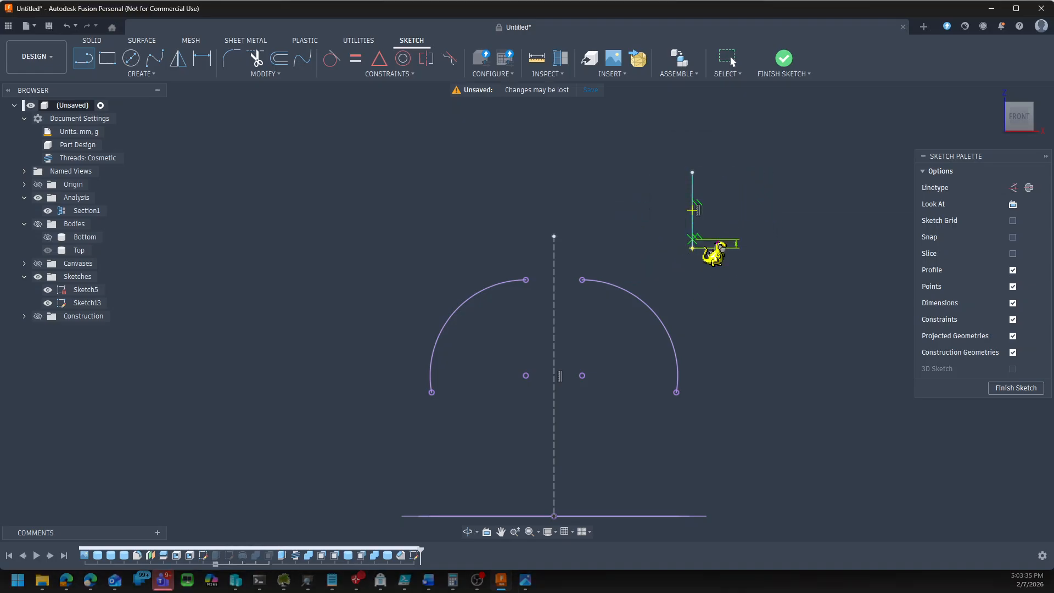
{"action": "key", "text": "l"}
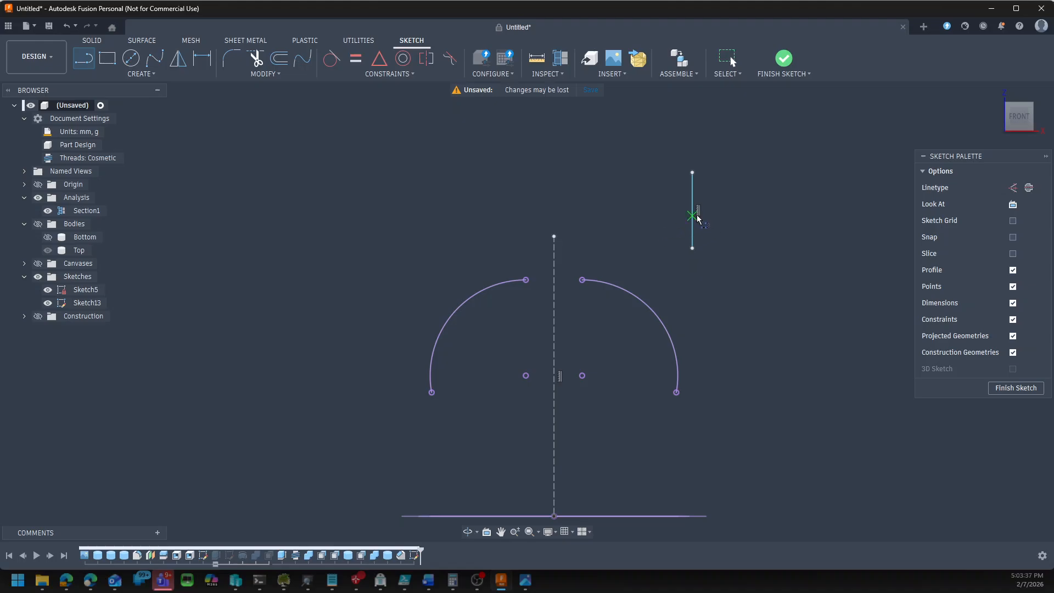
{"action": "left_click", "coordinate": [617, 148]}
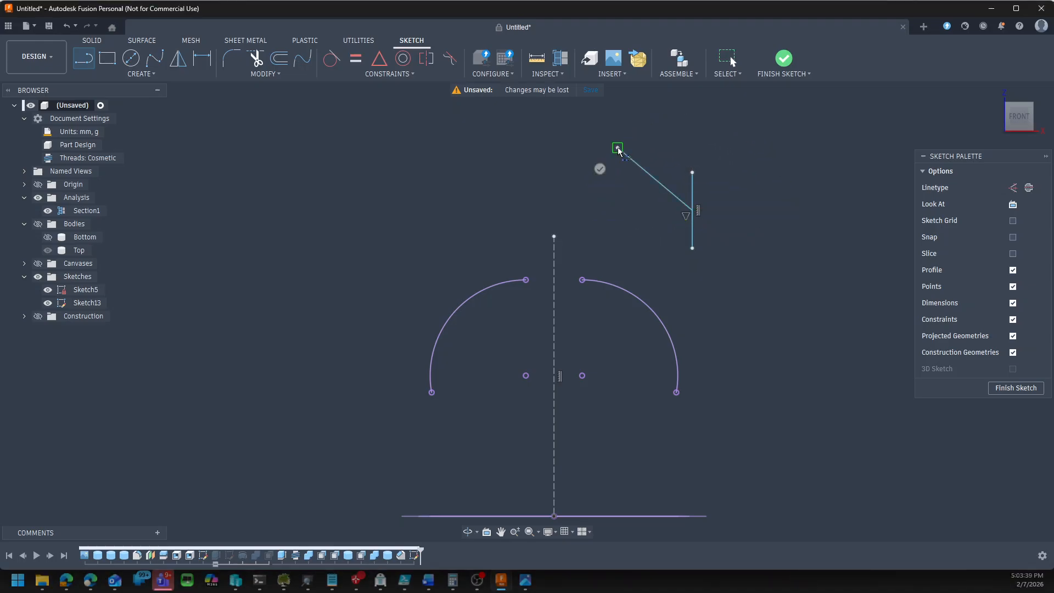
{"action": "key", "text": "Escape"}
{"action": "key", "text": "f"}
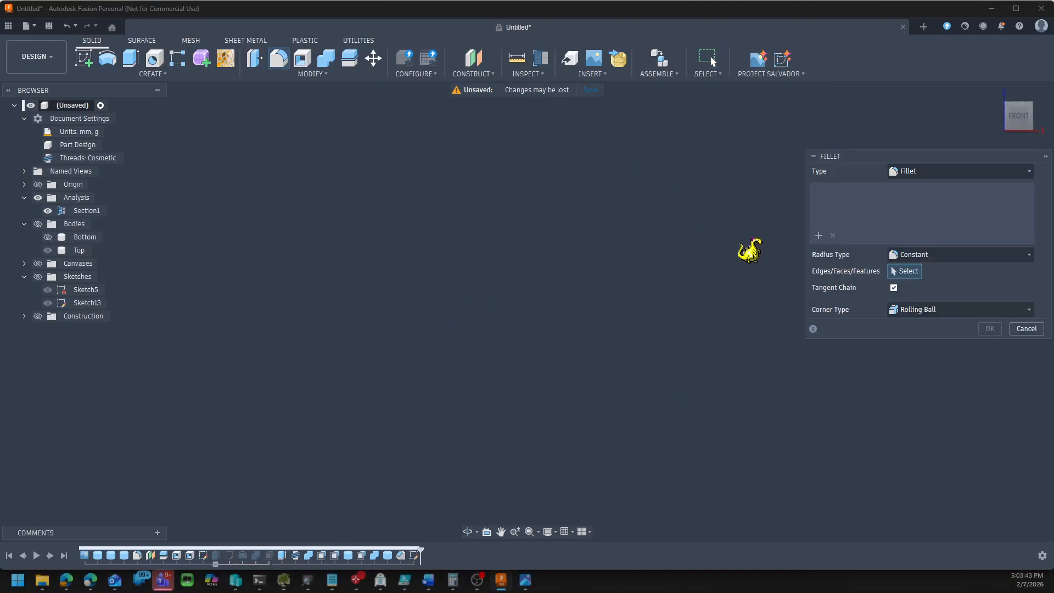
{"action": "left_click", "coordinate": [1026, 328]}
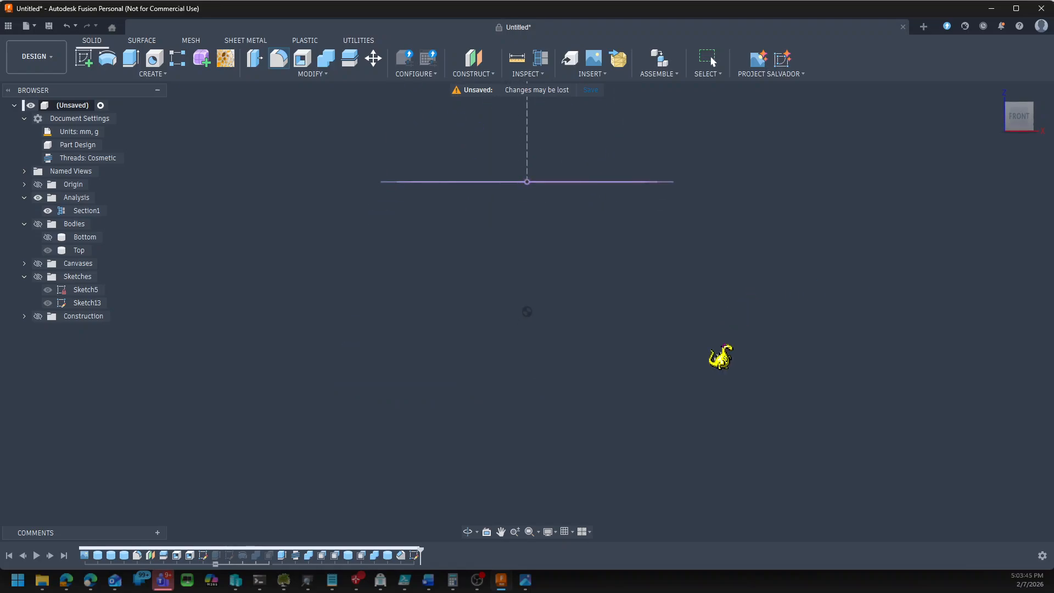
{"action": "scroll", "coordinate": [718, 430], "scroll_direction": "down", "scroll_amount": 5}
{"action": "scroll", "coordinate": [697, 236], "scroll_direction": "up", "scroll_amount": 6}
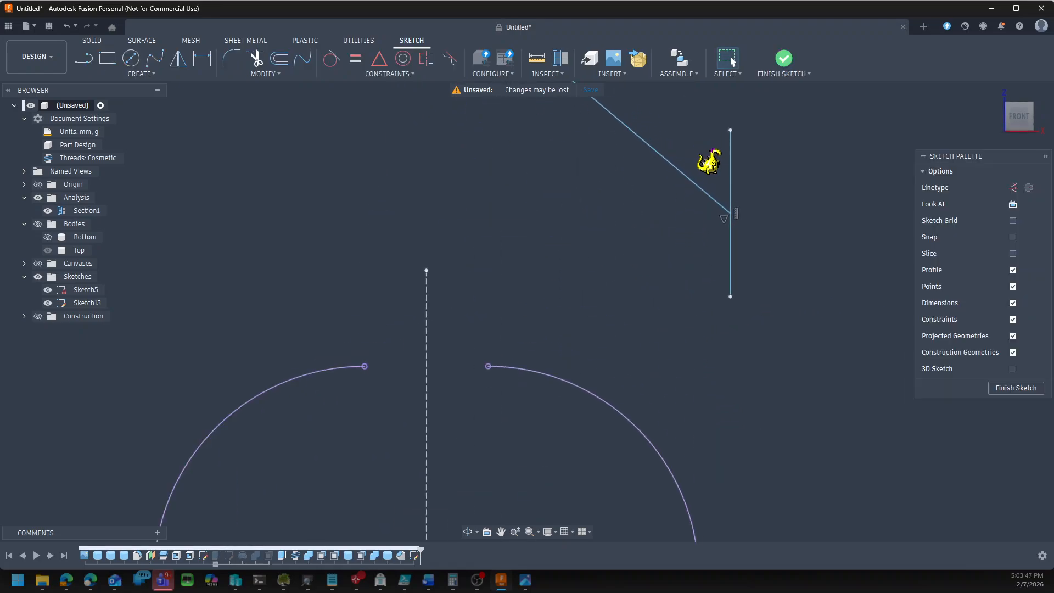
Dimension the angle between the slanted line and the upper half of the vertical line at 45 degrees
{"action": "key", "text": "d"}
{"action": "left_click", "coordinate": [732, 238]}
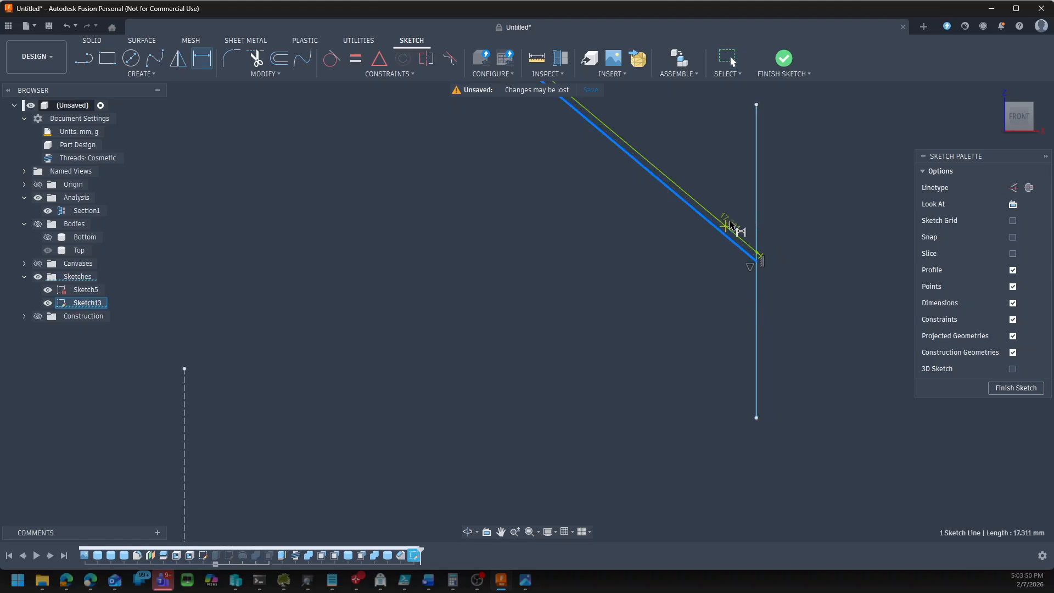
{"action": "left_click", "coordinate": [756, 203]}
{"action": "left_click", "coordinate": [747, 190]}
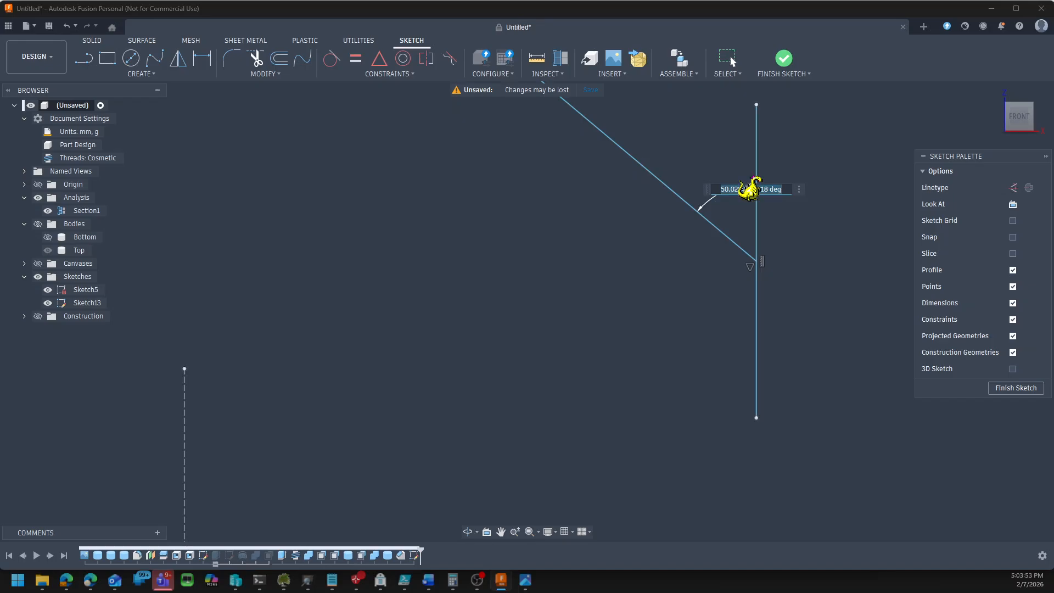
{"action": "type", "text": "45"}
{"action": "key", "text": "Return"}
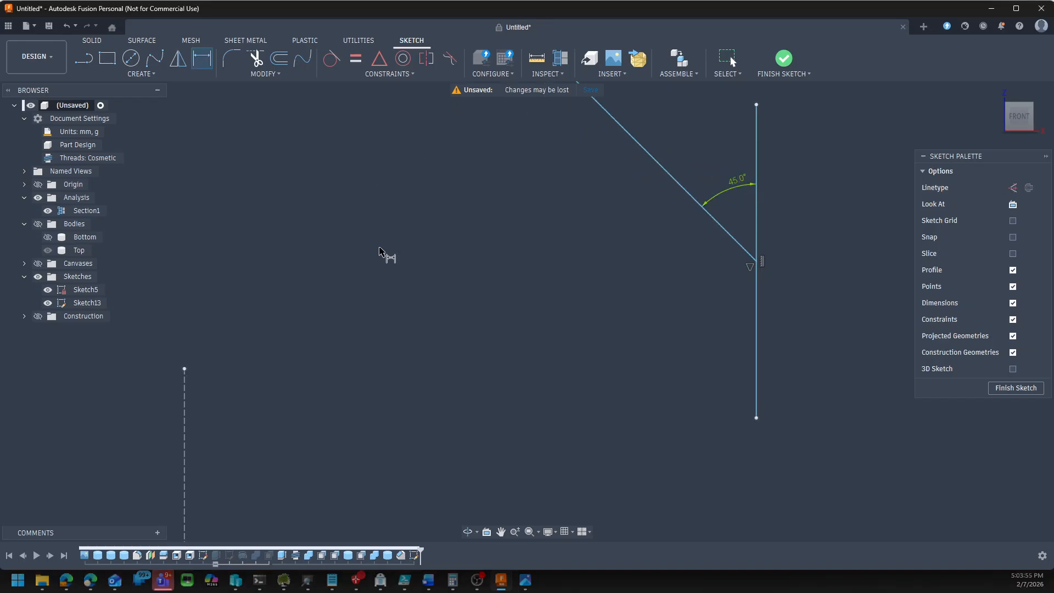
{"action": "key", "text": "Escape"}
Sketch a second, shallower slanted line about 11 mm long from the vertical line's midpoint and start dimensioning its angle
{"action": "key", "text": "l"}
{"action": "left_click", "coordinate": [757, 260]}
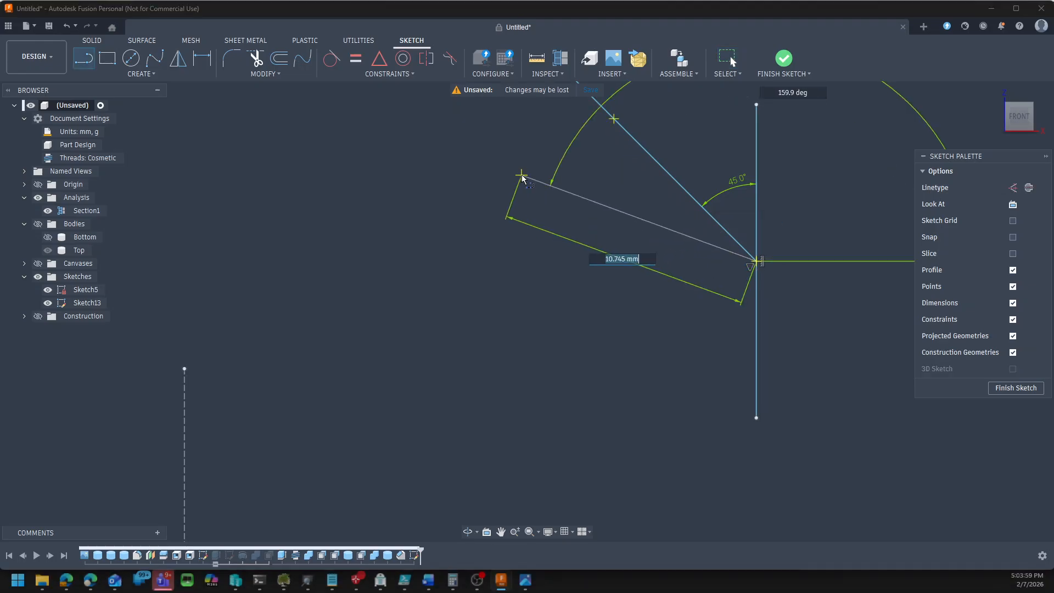
{"action": "left_click", "coordinate": [515, 163]}
{"action": "key", "text": "Escape"}
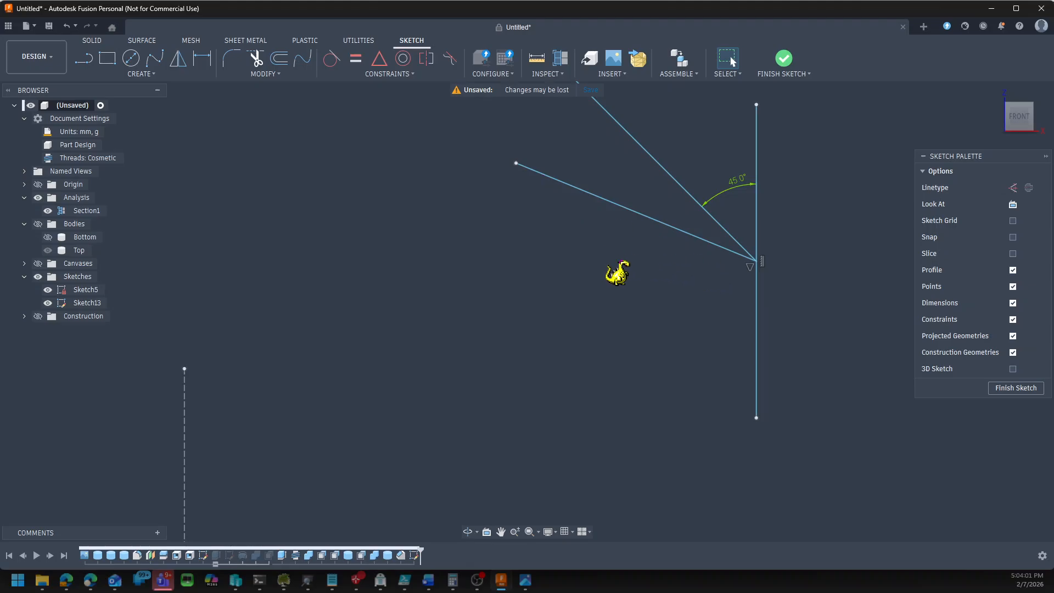
{"action": "key", "text": "d"}
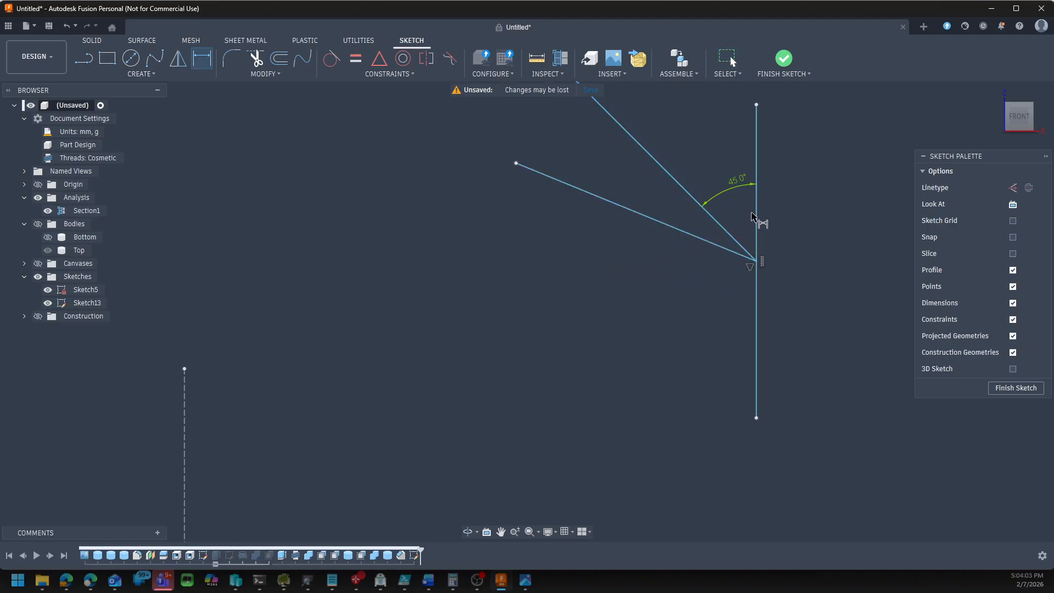
Dimension the angle between the lower slanted line and the vertical line at 60°
{"action": "left_click", "coordinate": [757, 214]}
{"action": "left_click", "coordinate": [696, 237]}
{"action": "left_click", "coordinate": [697, 167]}
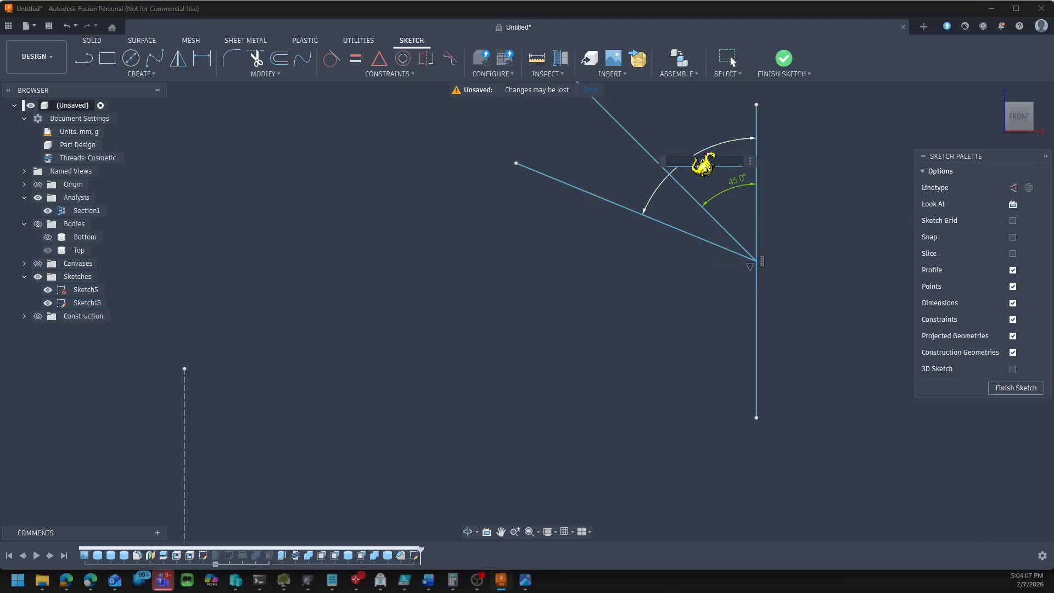
{"action": "type", "text": "60"}
{"action": "key", "text": "Return"}
{"action": "scroll", "coordinate": [706, 230], "scroll_direction": "down", "scroll_amount": 2}
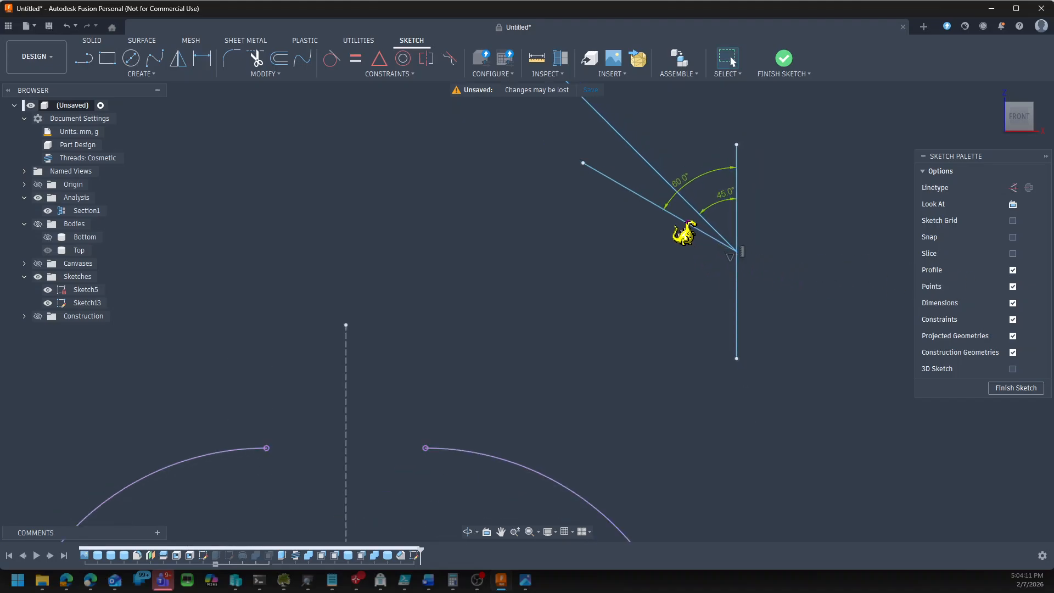
{"action": "scroll", "coordinate": [674, 222], "scroll_direction": "up", "scroll_amount": 1}
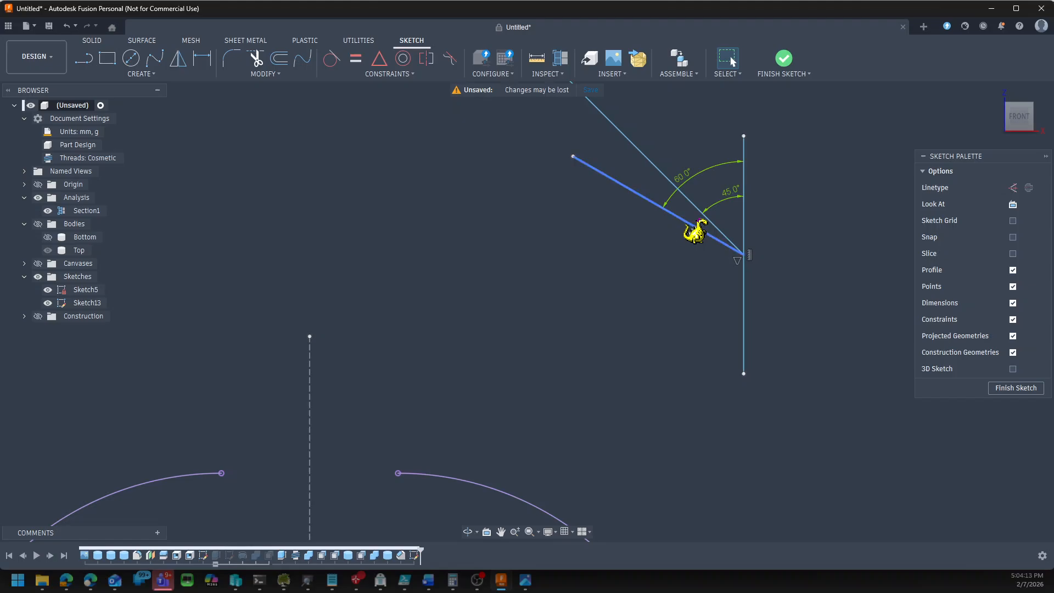
Convert both slanted lines and the vertical line of the angle reference to construction geometry
{"action": "left_click", "coordinate": [693, 223]}
{"action": "key", "text": "x"}
{"action": "left_click", "coordinate": [705, 217]}
{"action": "key", "text": "x"}
{"action": "left_click", "coordinate": [744, 234]}
{"action": "key", "text": "x"}
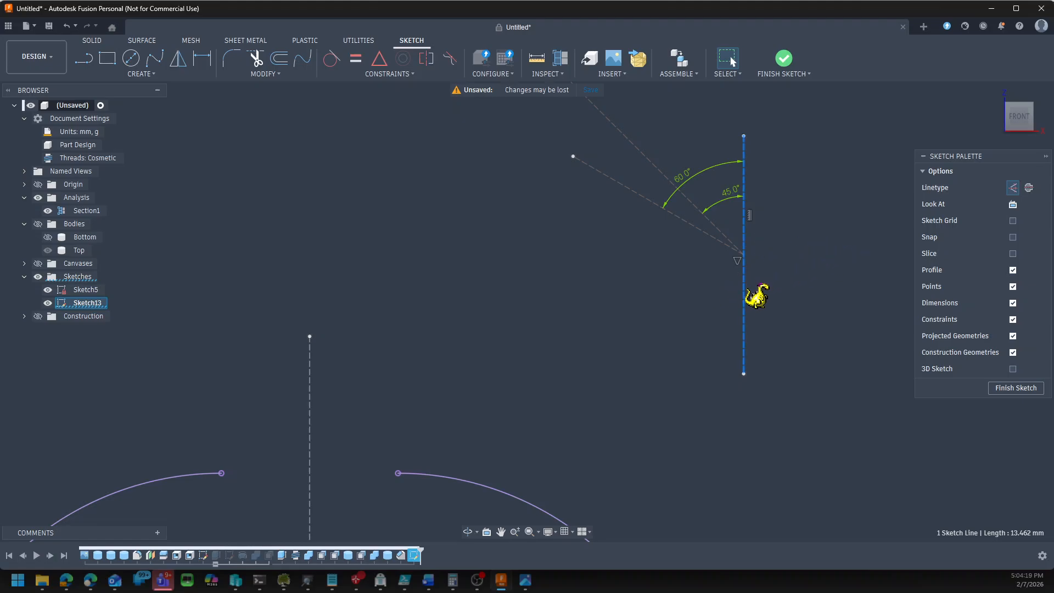
Move the vertical construction line with its 45° and 60° reference lines clear of the dome, out beyond the right arc
{"action": "left_click_drag", "start_coordinate": [752, 296], "coordinate": [734, 503]}
{"action": "scroll", "coordinate": [800, 433], "scroll_direction": "up", "scroll_amount": 4}
{"action": "scroll", "coordinate": [772, 334], "scroll_direction": "down", "scroll_amount": 5}
{"action": "scroll", "coordinate": [592, 204], "scroll_direction": "down", "scroll_amount": 5}
{"action": "scroll", "coordinate": [595, 422], "scroll_direction": "up", "scroll_amount": 4}
{"action": "scroll", "coordinate": [664, 213], "scroll_direction": "down", "scroll_amount": 3}
{"action": "scroll", "coordinate": [666, 210], "scroll_direction": "down", "scroll_amount": 3}
{"action": "scroll", "coordinate": [670, 192], "scroll_direction": "up", "scroll_amount": 3}
{"action": "left_click_drag", "start_coordinate": [675, 176], "coordinate": [668, 270]}
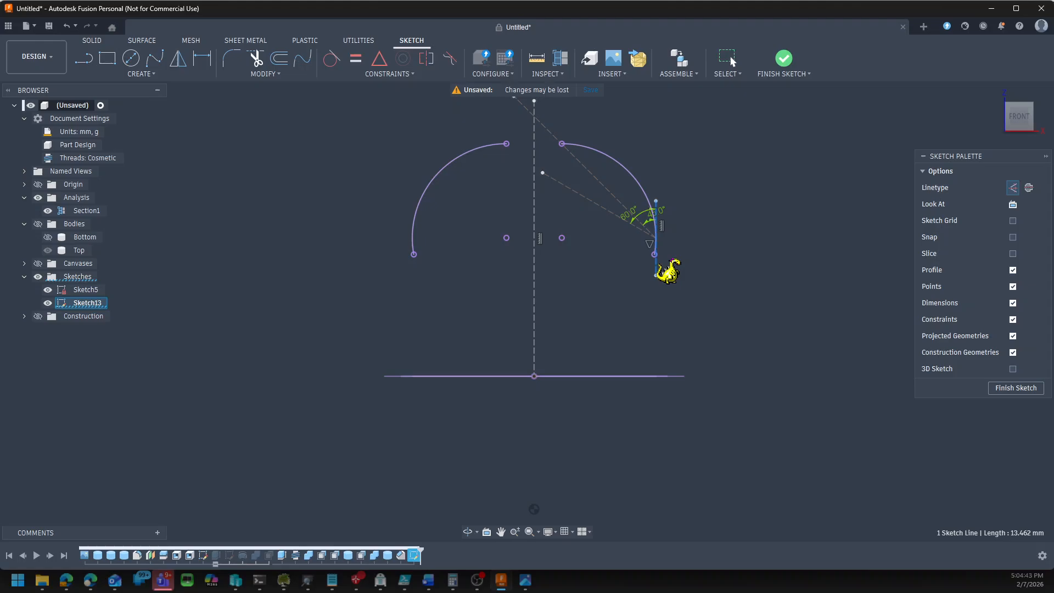
{"action": "left_click_drag", "start_coordinate": [657, 259], "coordinate": [802, 244]}
Draw a line about 20.5 mm long from the right arc's upper endpoint, sloping down toward the arc at about 45.7°
{"action": "key", "text": "l"}
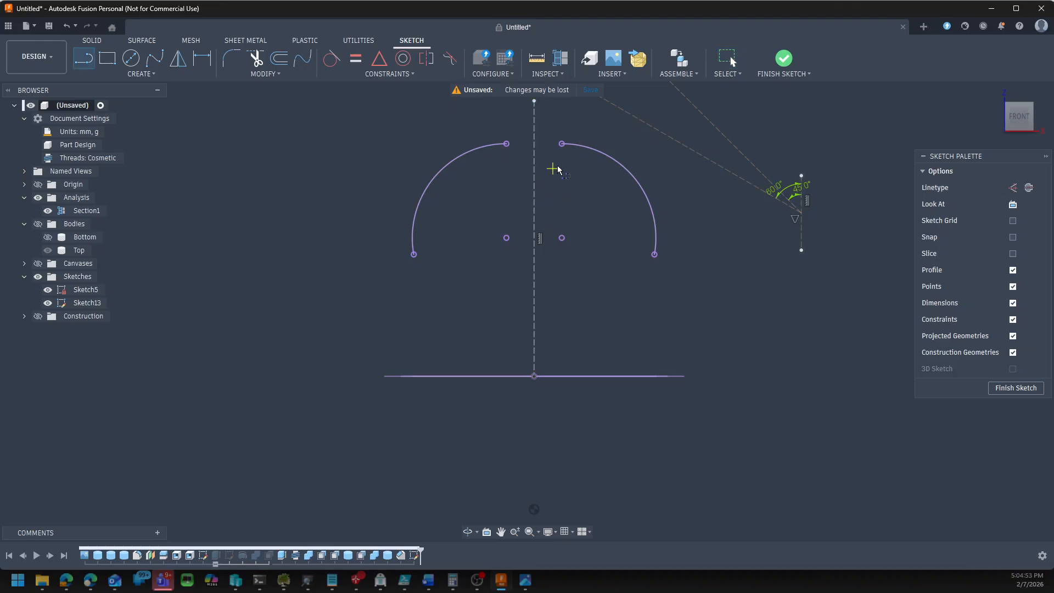
{"action": "left_click", "coordinate": [562, 145]}
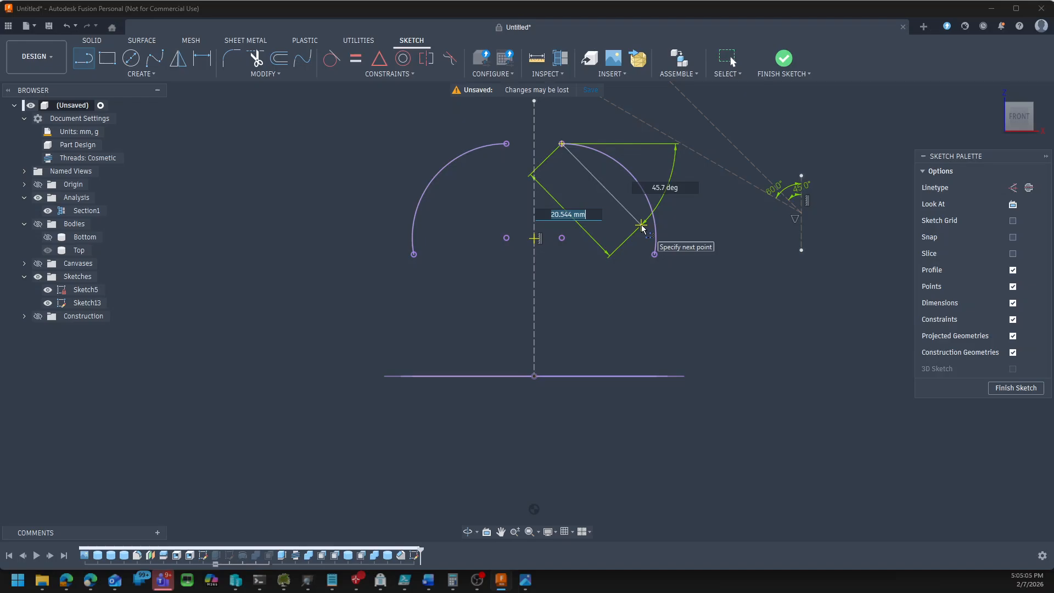
{"action": "left_click", "coordinate": [641, 225]}
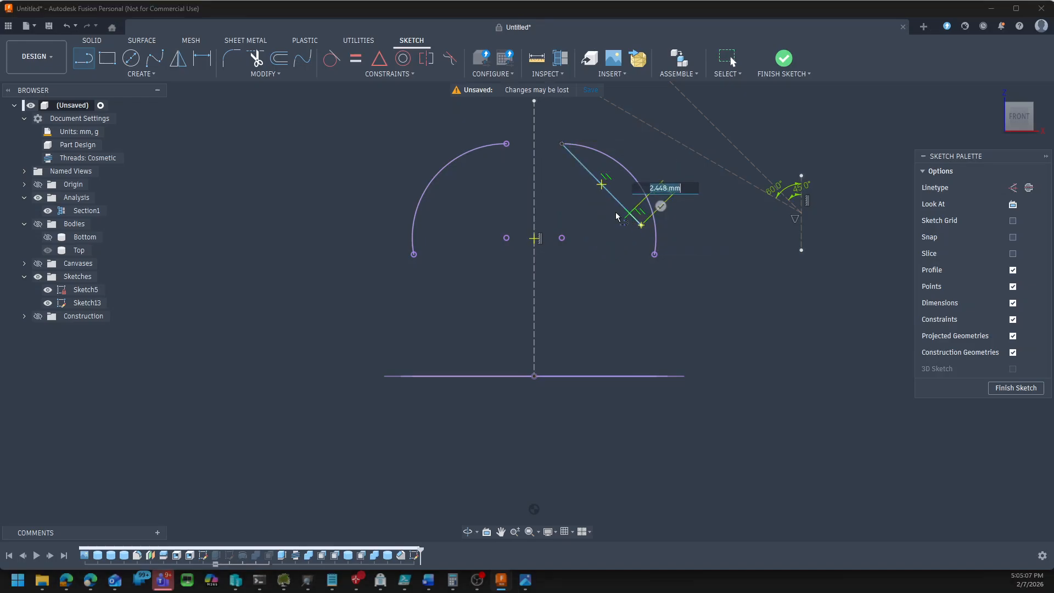
{"action": "key", "text": "Escape"}
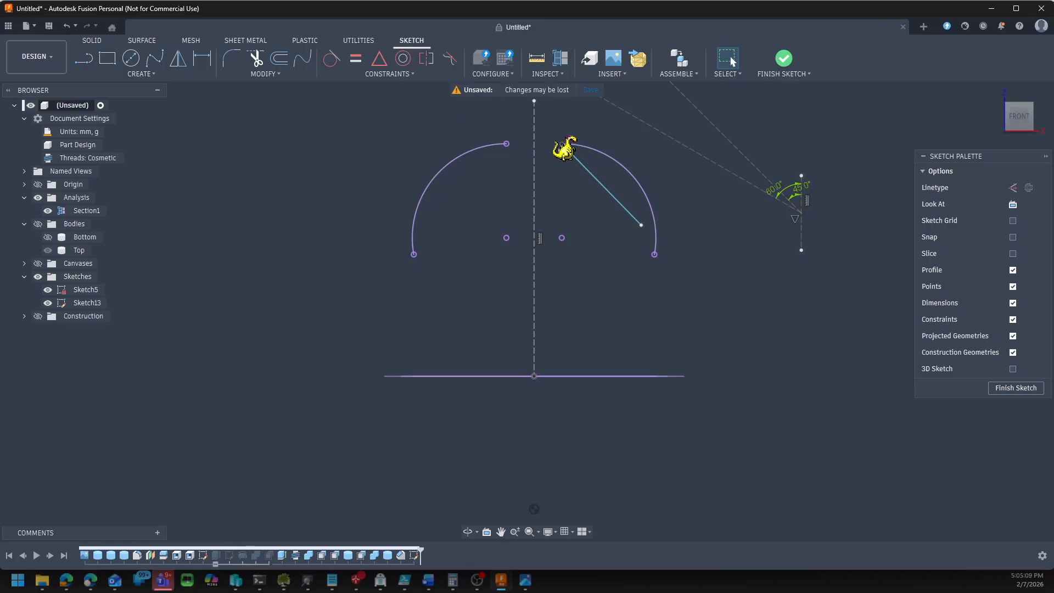
Draw a horizontal construction line about 13 mm long from the right arc's upper endpoint
{"action": "key", "text": "l"}
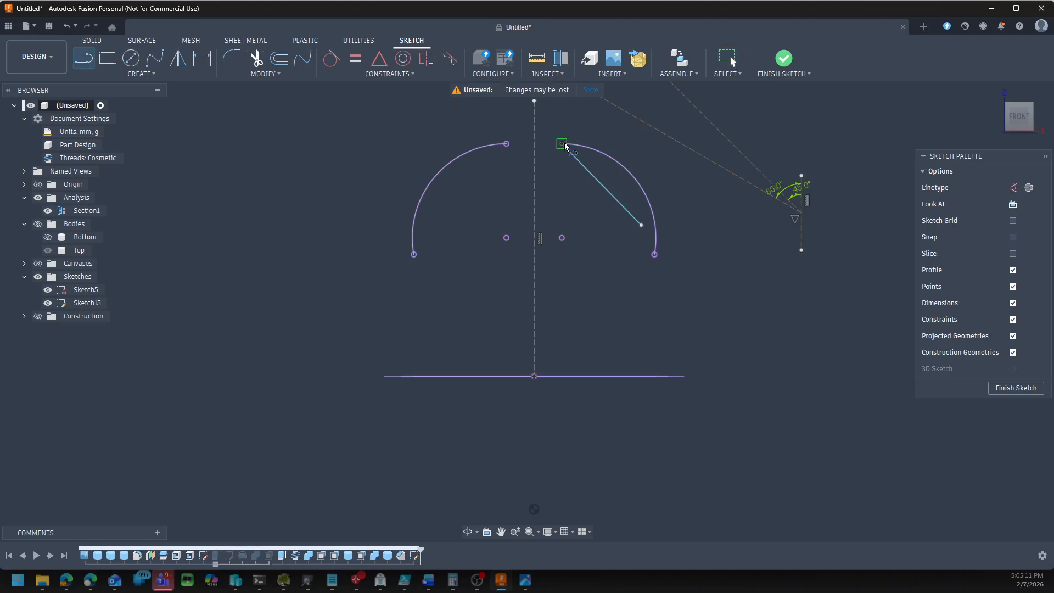
{"action": "left_click", "coordinate": [562, 144]}
{"action": "left_click", "coordinate": [634, 144]}
{"action": "key", "text": "Escape"}
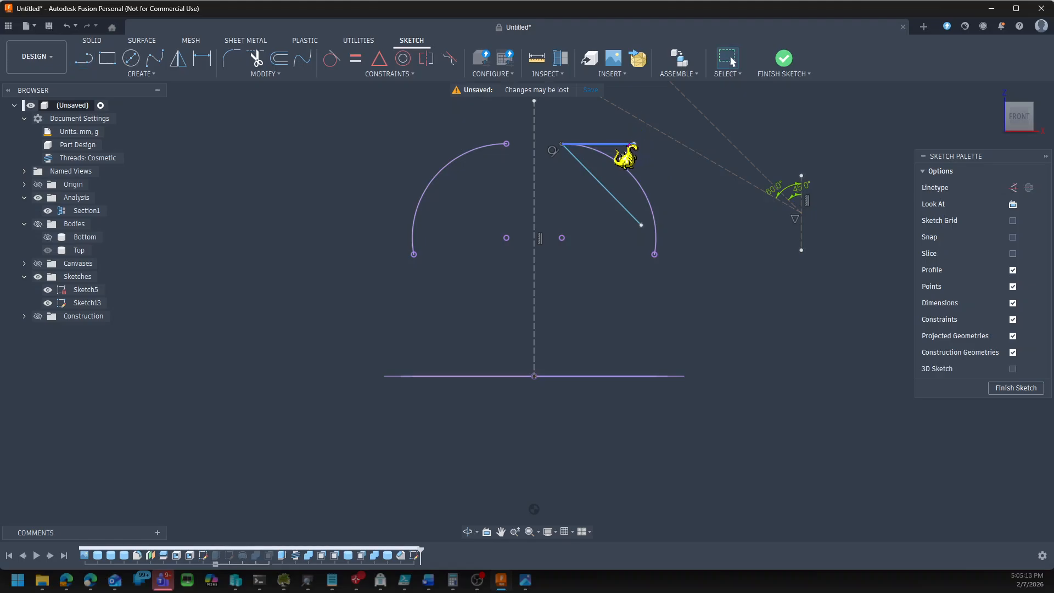
{"action": "scroll", "coordinate": [625, 157], "scroll_direction": "up", "scroll_amount": 3}
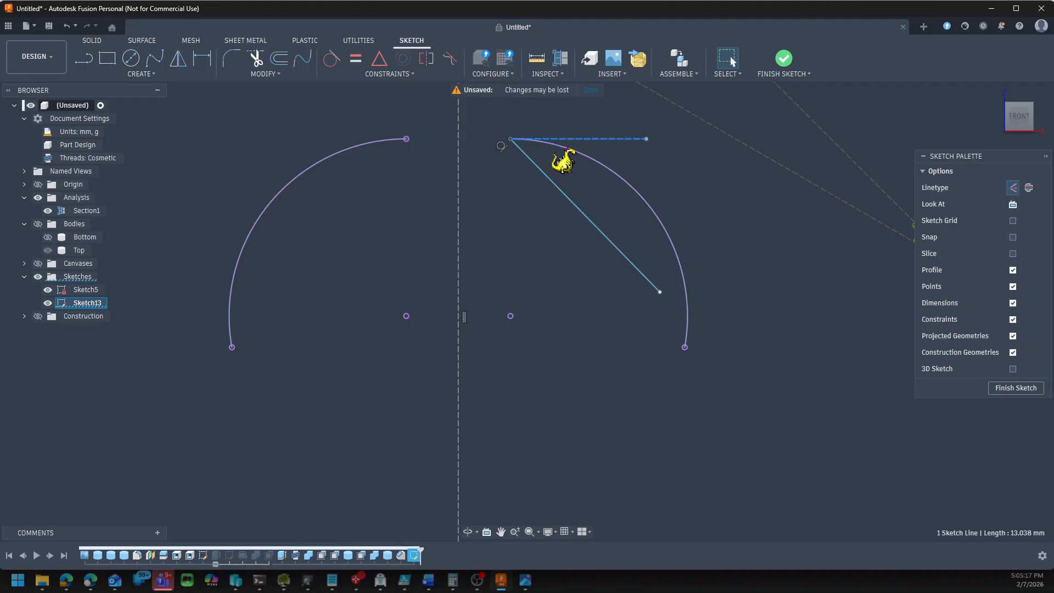
Try to constrain the short construction line tangent to the right arc and horizontal
{"action": "left_click", "coordinate": [571, 149]}
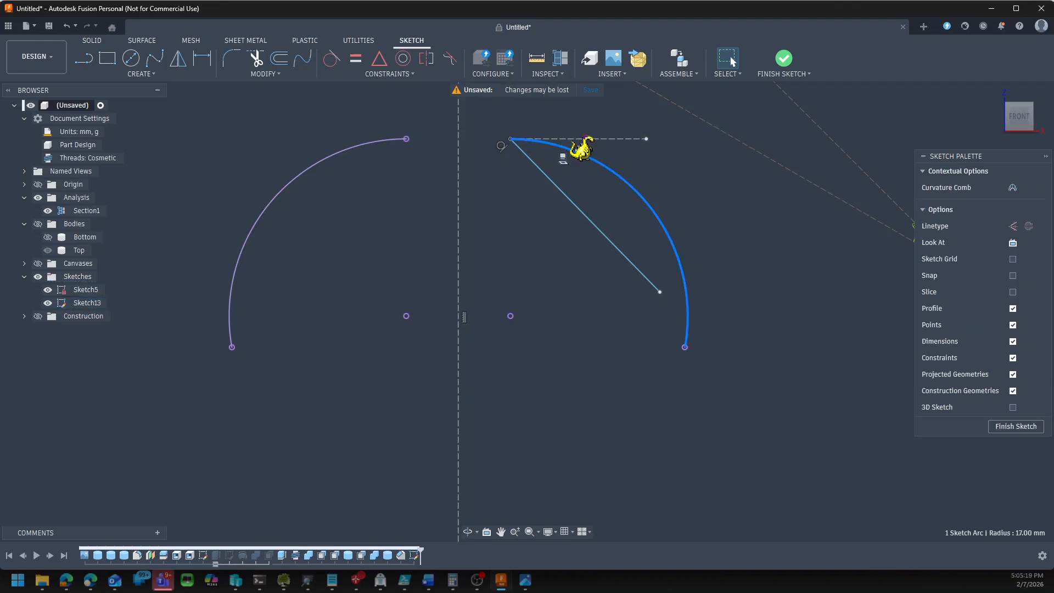
{"action": "left_click", "coordinate": [331, 57]}
{"action": "left_click", "coordinate": [564, 136]}
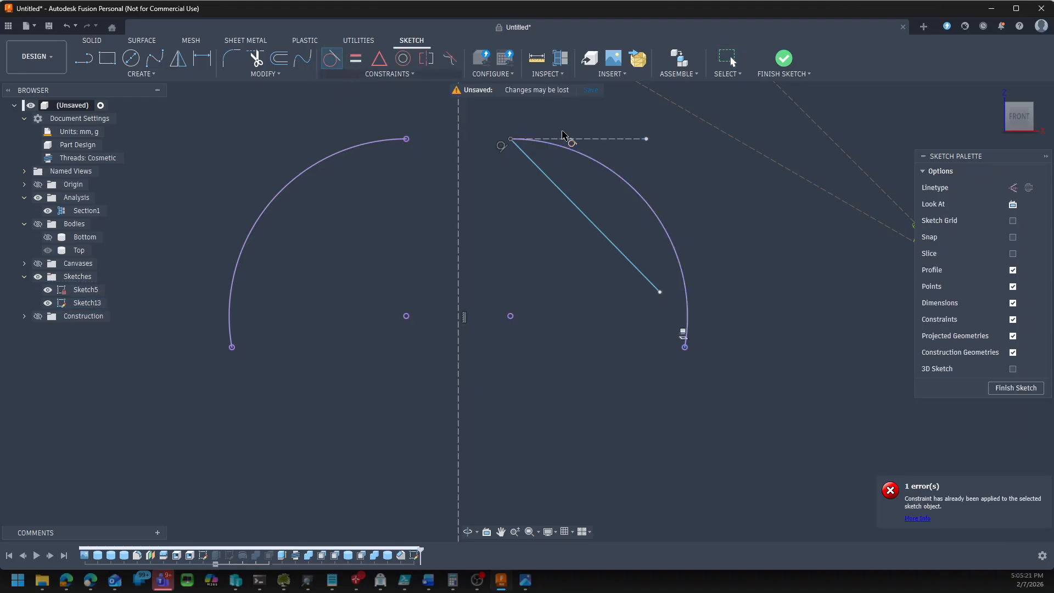
{"action": "key", "text": "Escape"}
{"action": "left_click", "coordinate": [606, 139]}
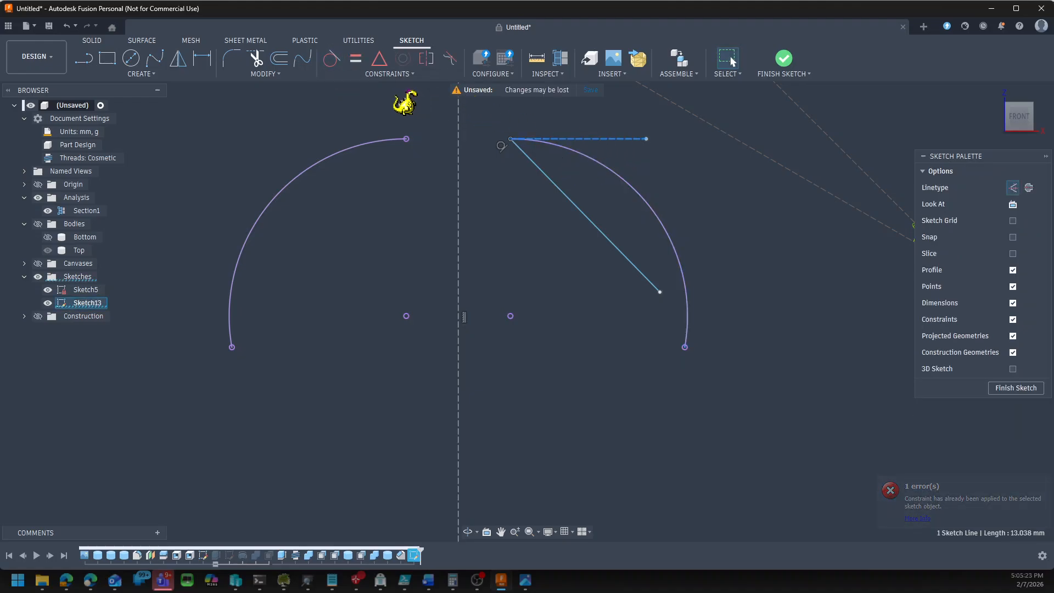
{"action": "left_click", "coordinate": [412, 74]}
{"action": "left_click", "coordinate": [351, 94]}
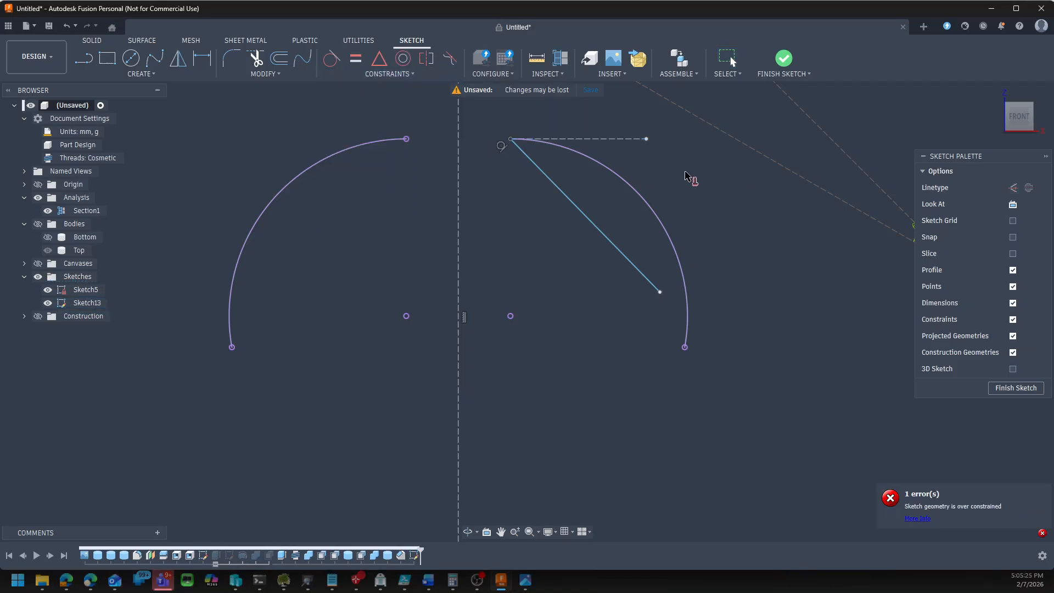
Dimension the angle between the horizontal construction line and the sloping line at 45°
{"action": "key", "text": "d"}
{"action": "left_click", "coordinate": [608, 139]}
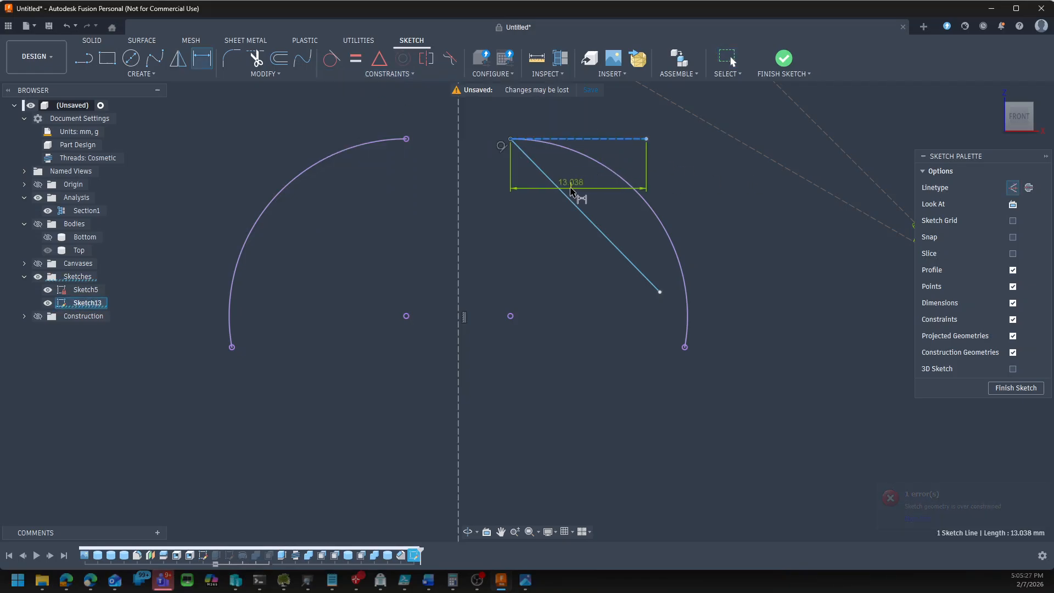
{"action": "left_click", "coordinate": [572, 201]}
{"action": "left_click", "coordinate": [592, 185]}
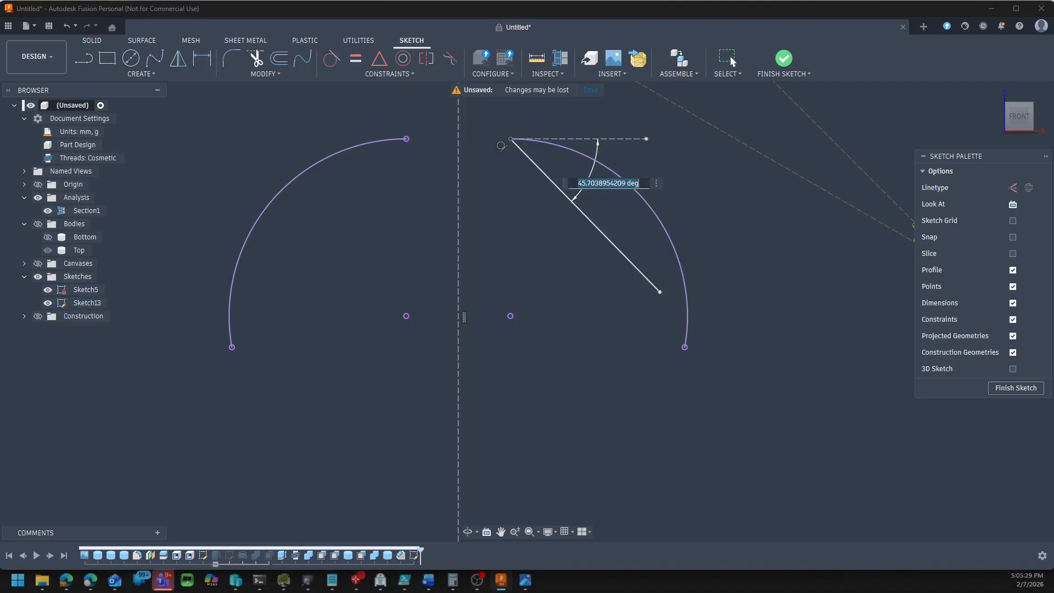
{"action": "key", "text": "Return"}
{"action": "scroll", "coordinate": [659, 315], "scroll_direction": "up", "scroll_amount": 3}
{"action": "key", "text": "Escape"}
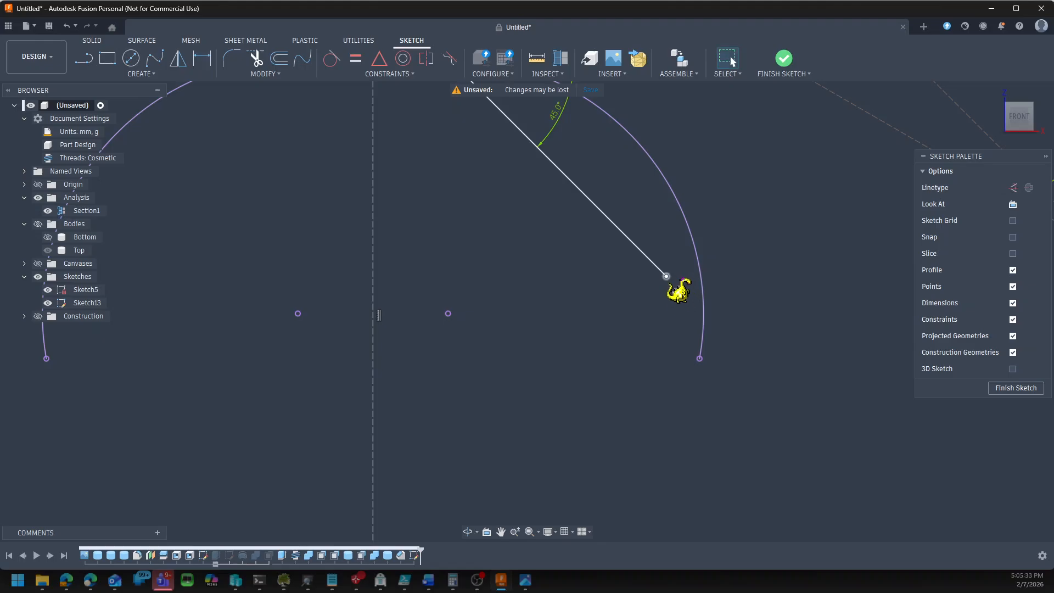
{"action": "left_click_drag", "start_coordinate": [666, 276], "coordinate": [688, 298]}
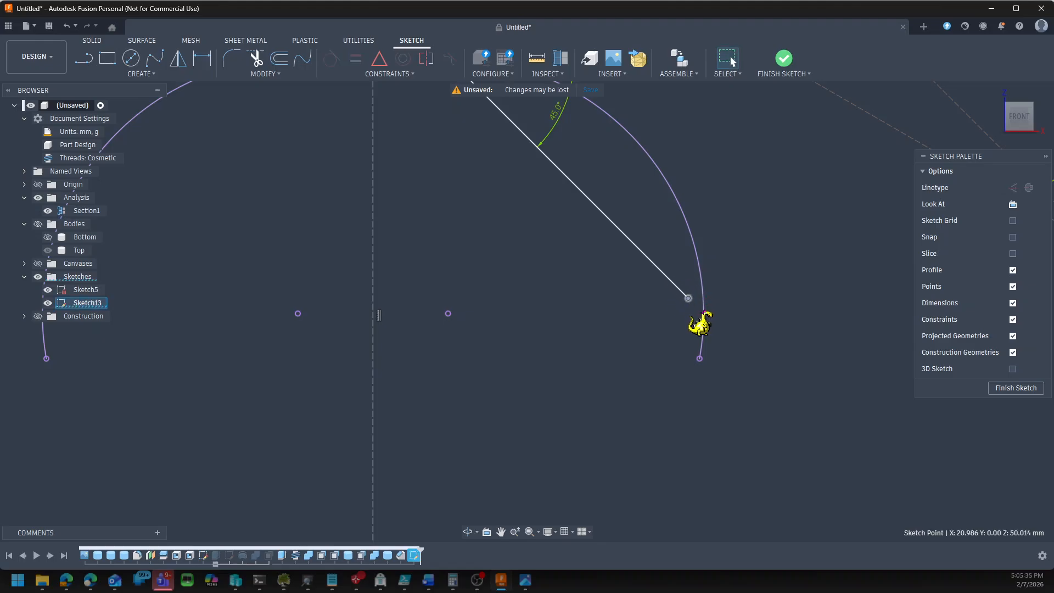
{"action": "key", "text": "l"}
{"action": "left_click", "coordinate": [699, 358]}
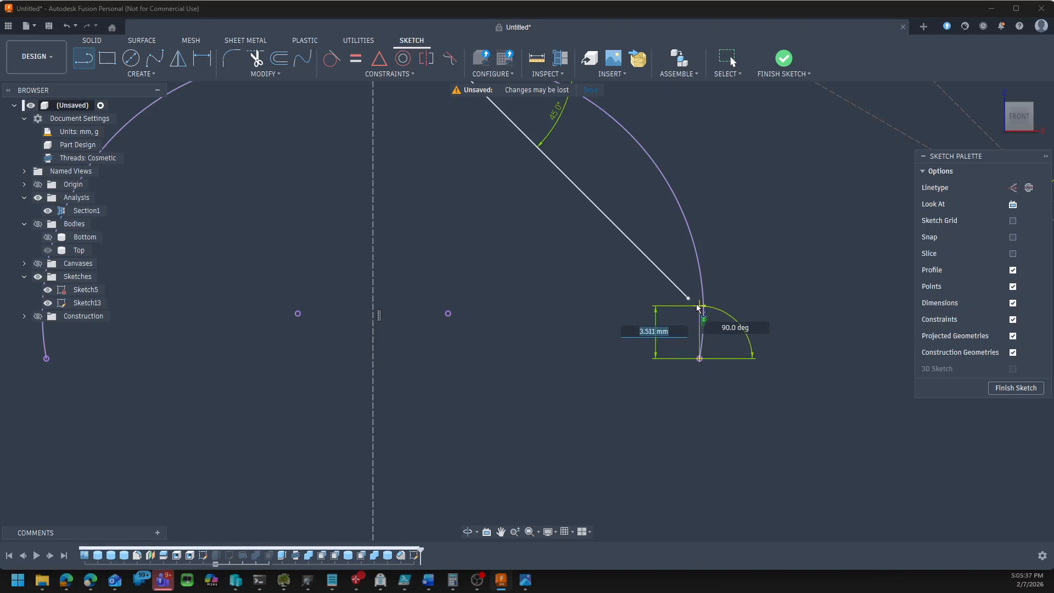
{"action": "left_click", "coordinate": [697, 312]}
{"action": "key", "text": "Escape"}
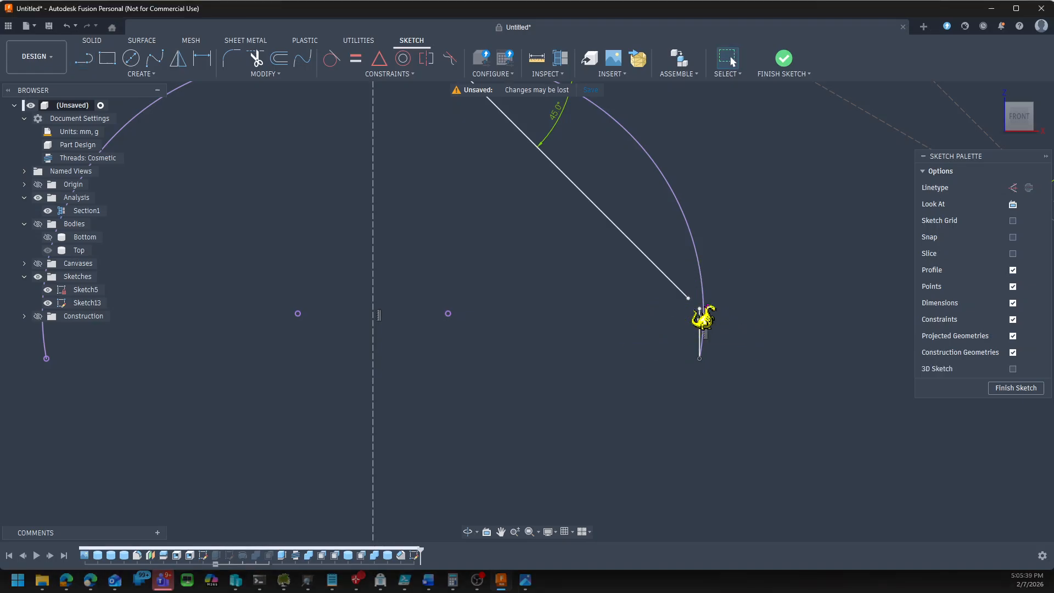
{"action": "left_click", "coordinate": [699, 308], "text": "shift"}
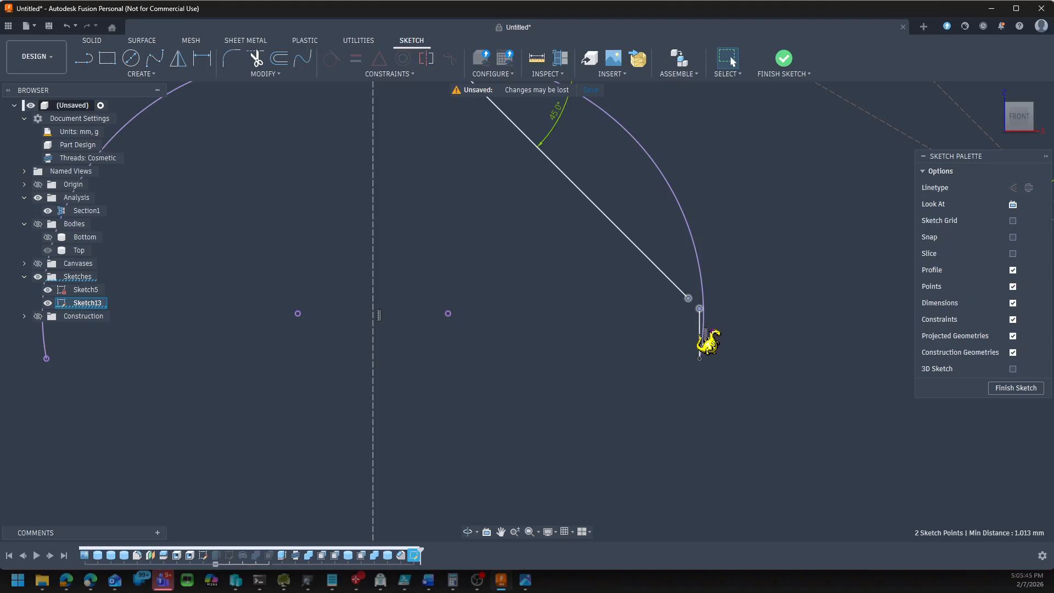
{"action": "left_click", "coordinate": [701, 335]}
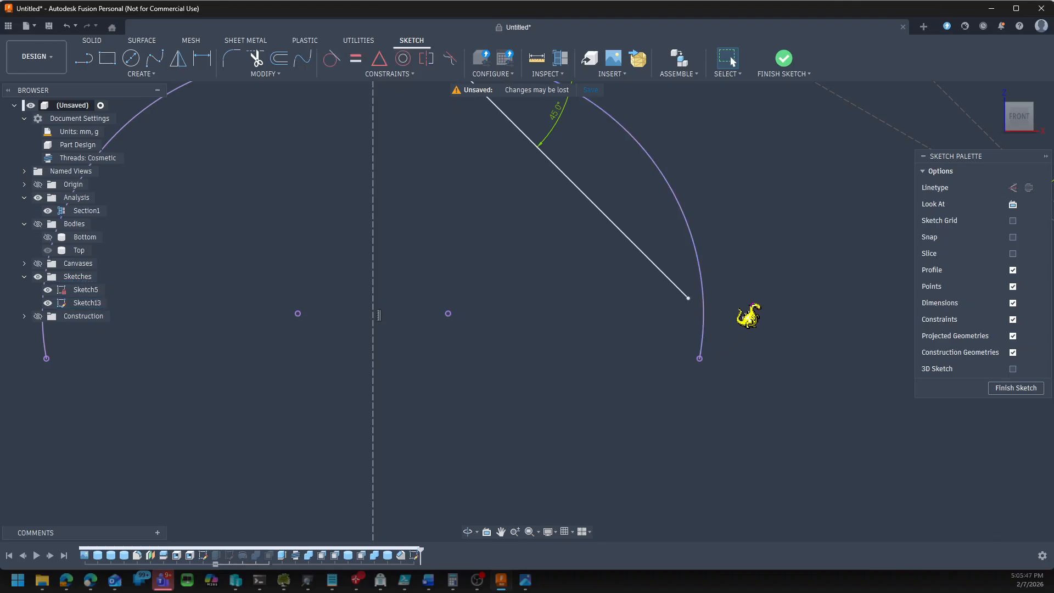
Constrain the lower end of the 45° line coincident with the right arc to close the profile
{"action": "left_click", "coordinate": [691, 302]}
{"action": "mouse_move", "coordinate": [692, 302]}
{"action": "left_mouse_down"}
{"action": "mouse_move", "coordinate": [738, 344]}
{"action": "mouse_move", "coordinate": [671, 282]}
{"action": "left_mouse_up"}
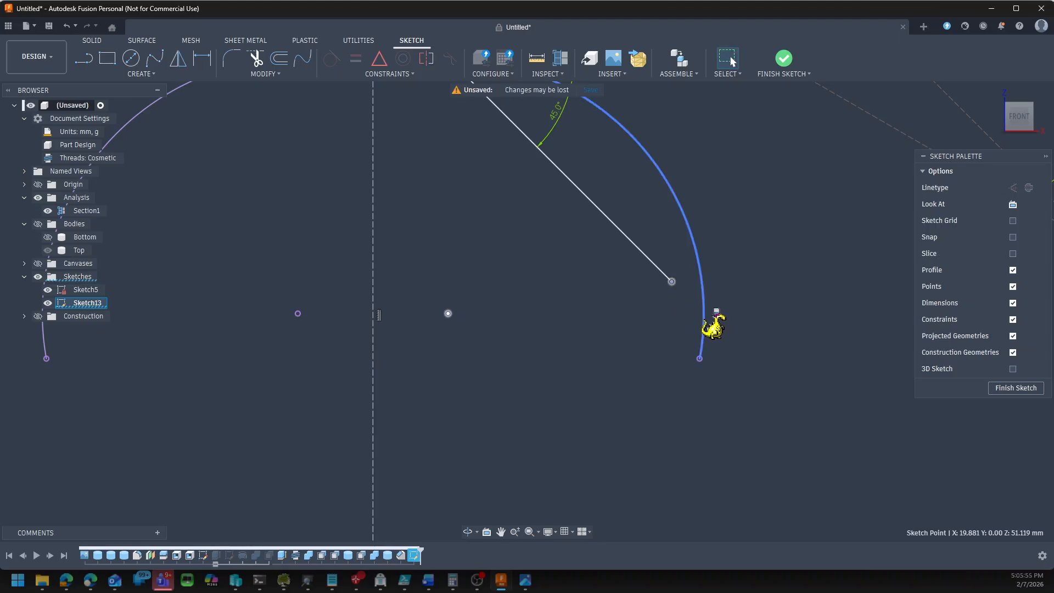
{"action": "left_click", "coordinate": [716, 312]}
{"action": "left_click", "coordinate": [409, 74]}
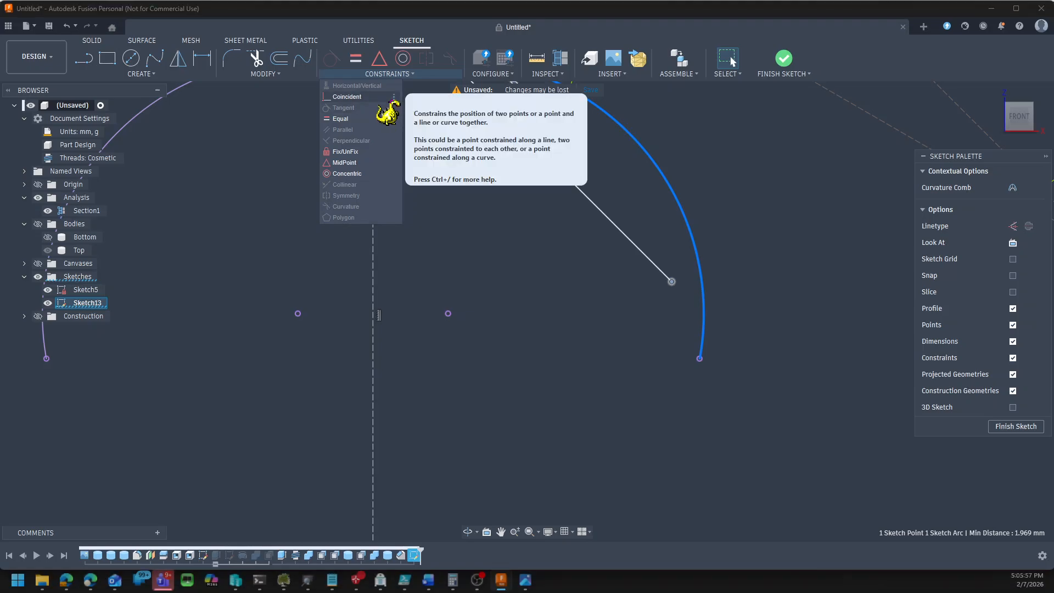
{"action": "left_click", "coordinate": [376, 100]}
{"action": "scroll", "coordinate": [643, 374], "scroll_direction": "down", "scroll_amount": 7}
{"action": "scroll", "coordinate": [781, 353], "scroll_direction": "up", "scroll_amount": 4}
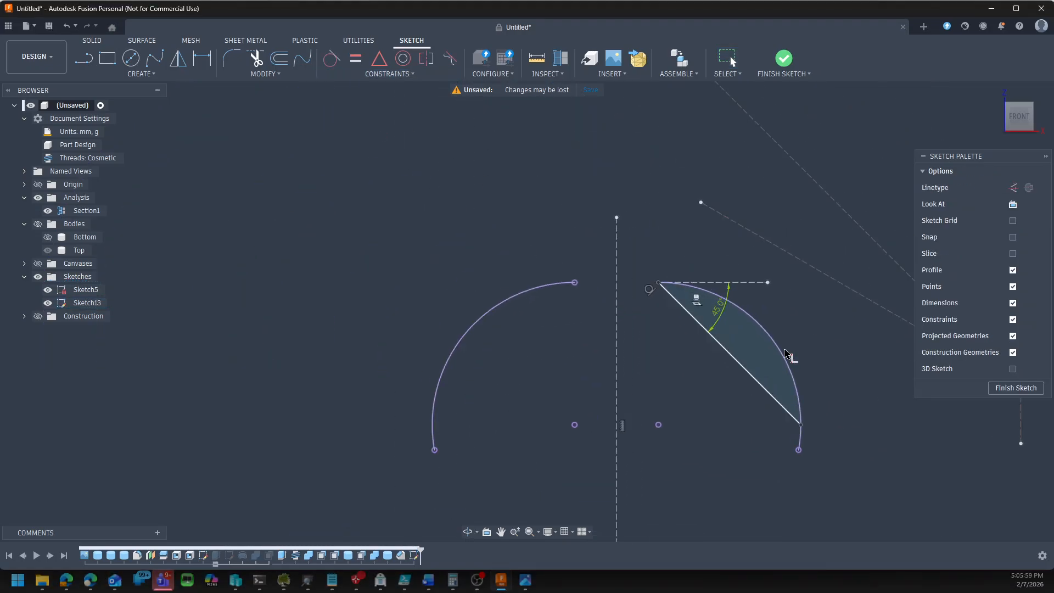
{"action": "key", "text": "Escape"}
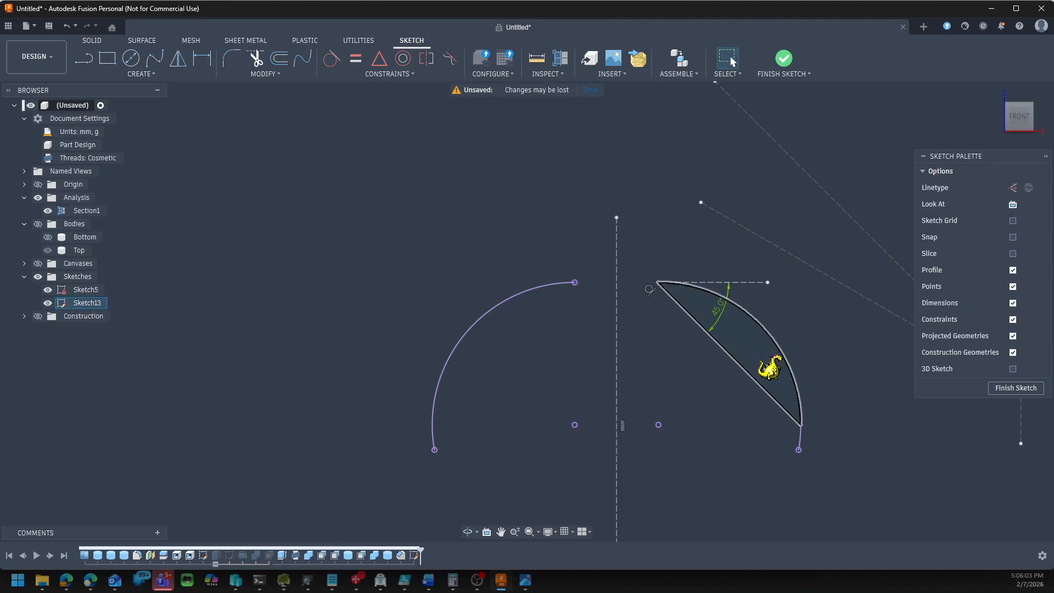
Finish the sketch and display the Top body together with Sketch13, leaving Sketch5 hidden
{"action": "left_click", "coordinate": [782, 61]}
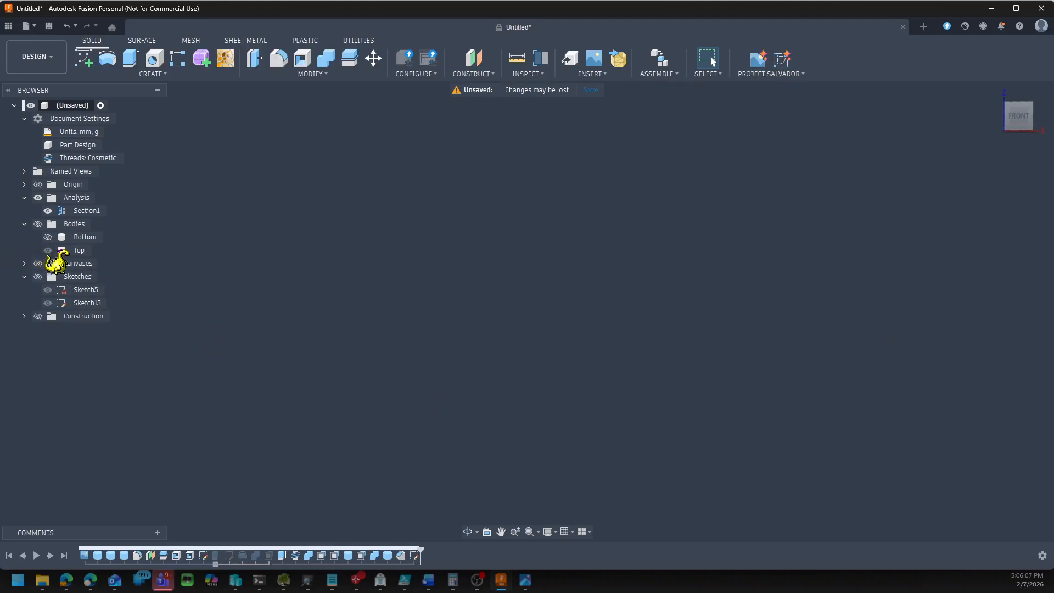
{"action": "left_click", "coordinate": [38, 223]}
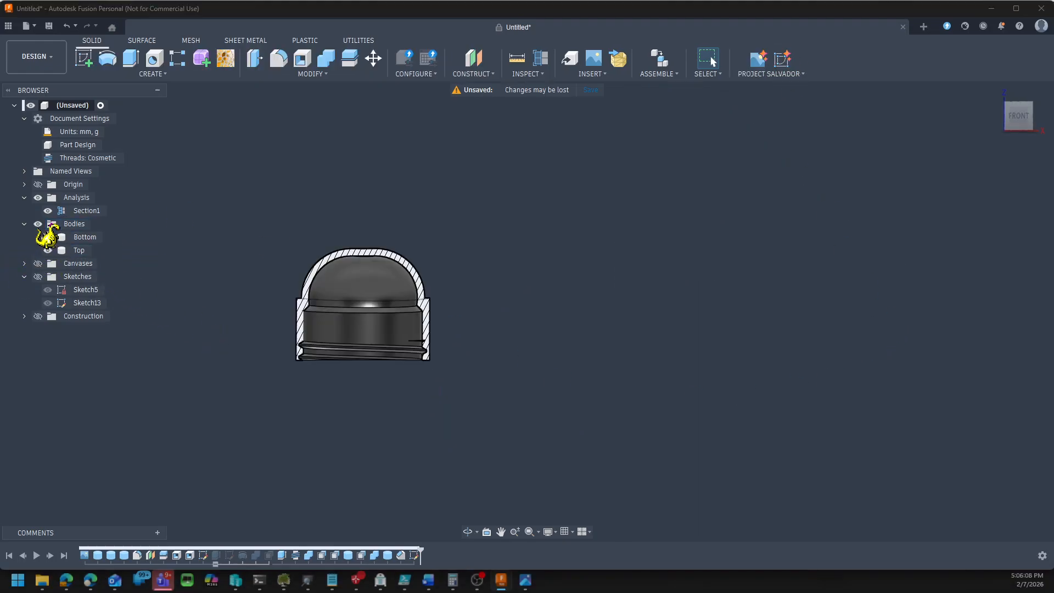
{"action": "left_click", "coordinate": [48, 302]}
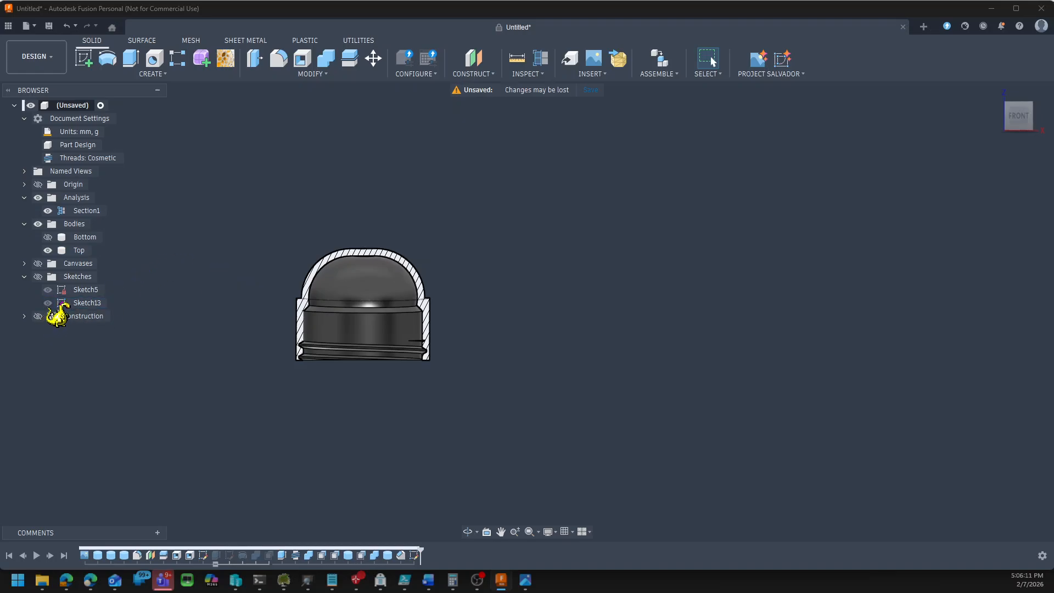
{"action": "left_click", "coordinate": [48, 303]}
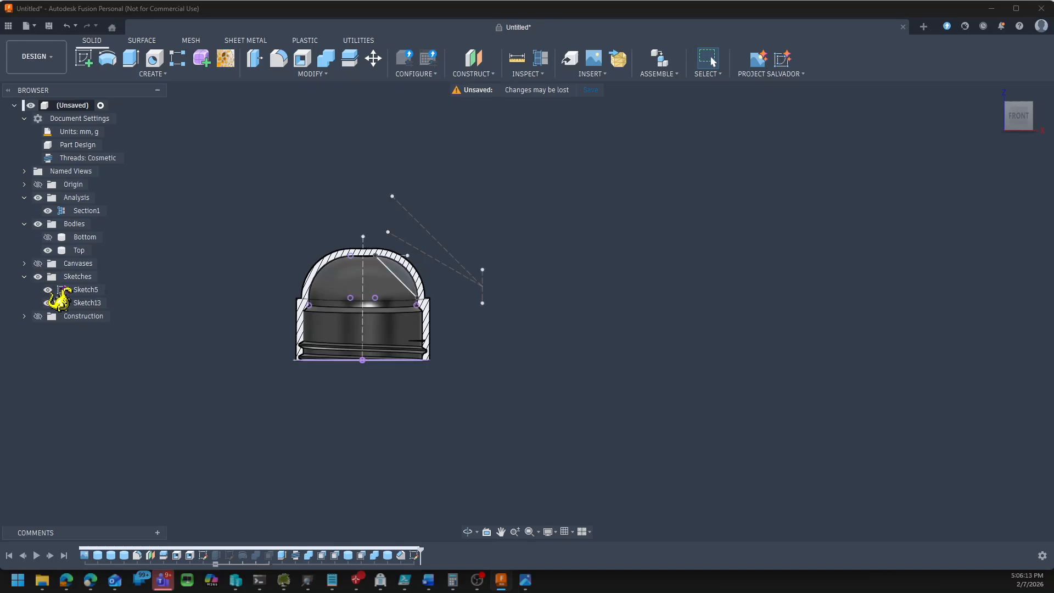
{"action": "scroll", "coordinate": [412, 296], "scroll_direction": "up", "scroll_amount": 5}
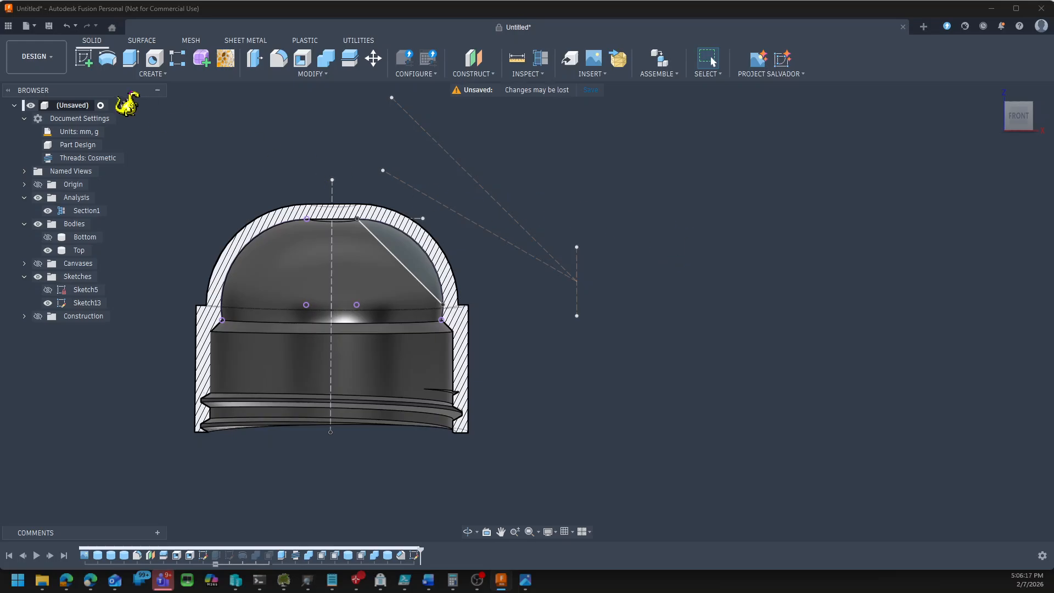
Revolve the sloped profile under the dome 360° around the vertical centerline, joining it to the Top body
{"action": "left_click", "coordinate": [108, 58]}
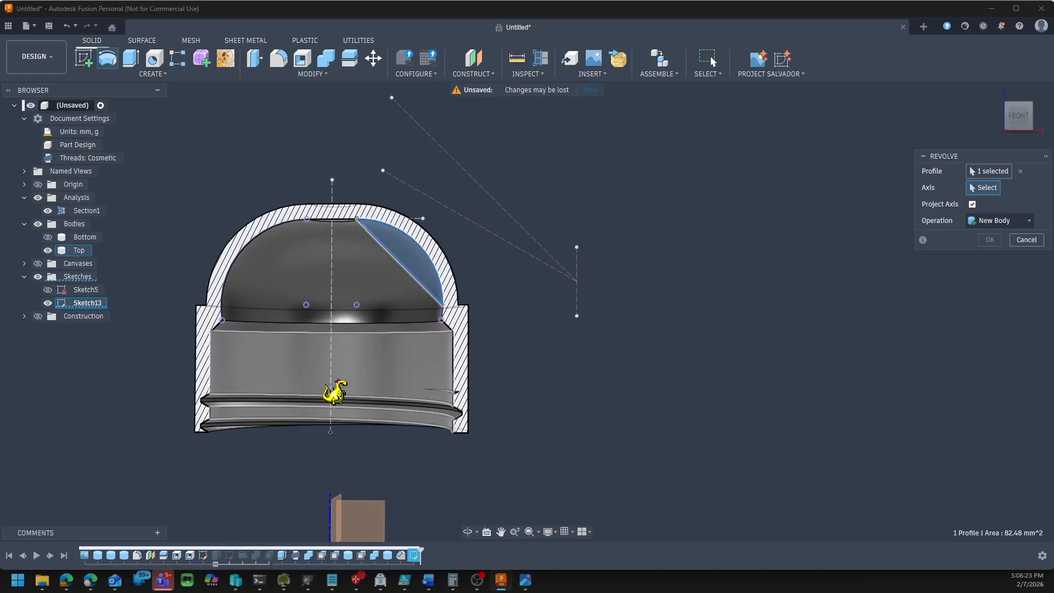
{"action": "left_click", "coordinate": [332, 389]}
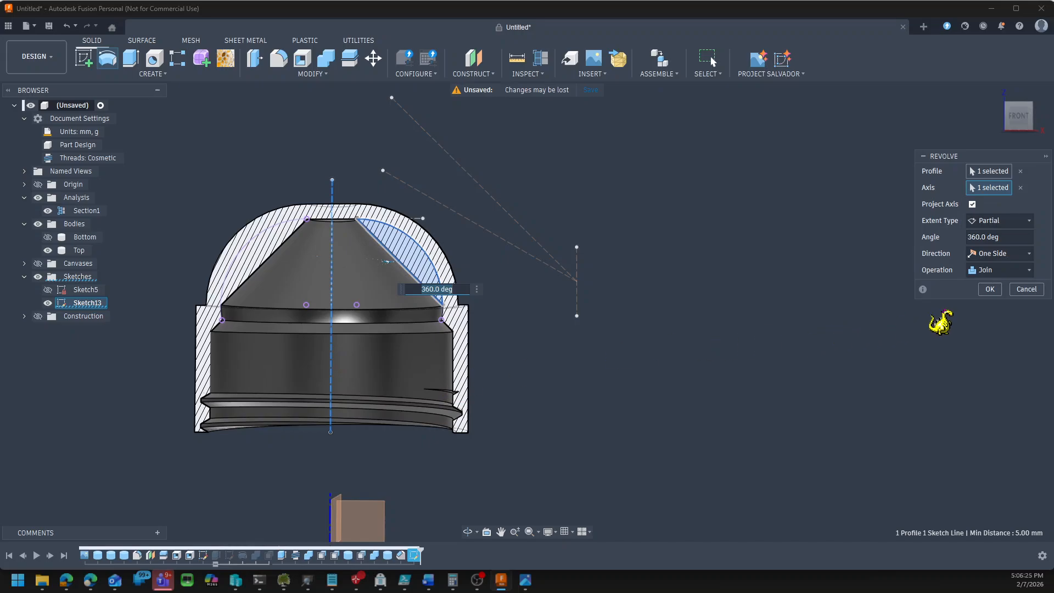
{"action": "left_click", "coordinate": [990, 289]}
{"action": "mouse_move", "coordinate": [657, 386]}
{"action": "middle_mouse_down", "text": "shift"}
{"action": "mouse_move", "coordinate": [628, 360]}
{"action": "mouse_move", "coordinate": [612, 385]}
{"action": "mouse_move", "coordinate": [705, 388]}
{"action": "mouse_move", "coordinate": [669, 385]}
{"action": "middle_mouse_up", "text": "shift"}
{"action": "scroll", "coordinate": [597, 369], "scroll_direction": "down", "scroll_amount": 3}
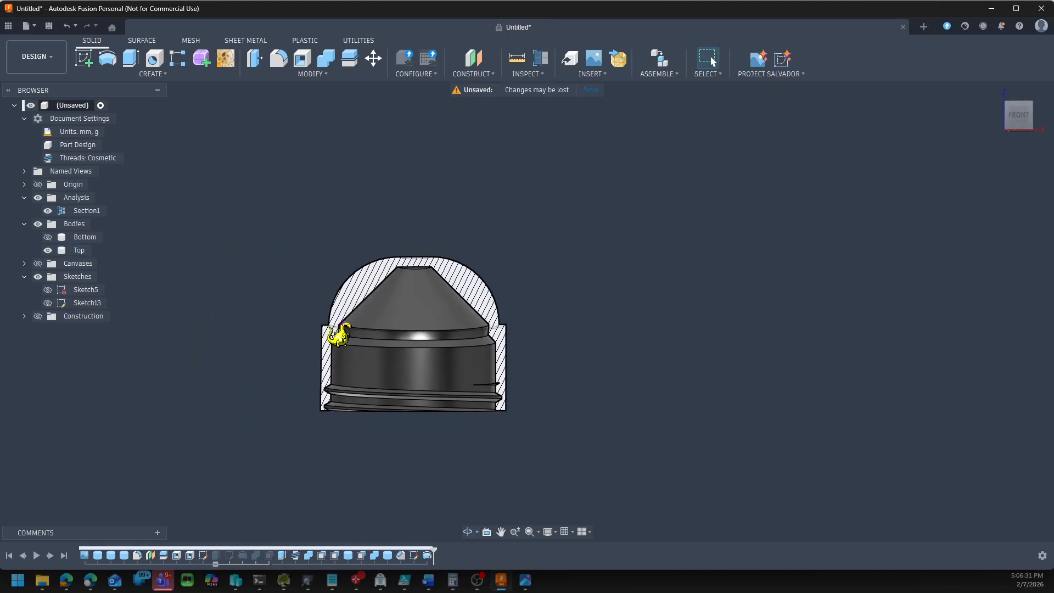
{"action": "scroll", "coordinate": [337, 334], "scroll_direction": "up", "scroll_amount": 3}
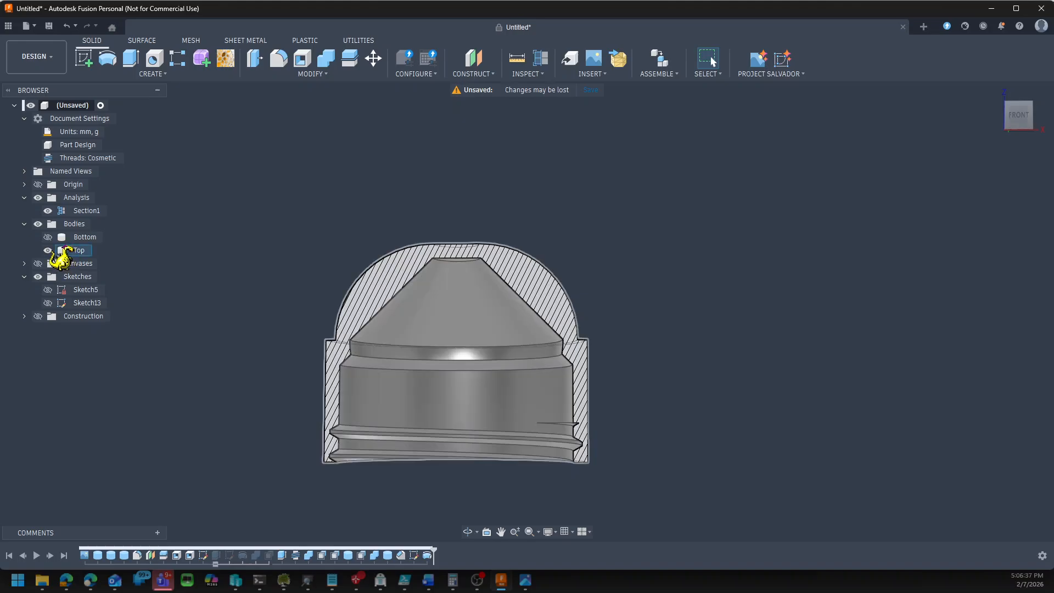
Hide the Top body and show the Bottom body in the section view
{"action": "left_click", "coordinate": [47, 250]}
{"action": "left_click", "coordinate": [48, 237]}
{"action": "scroll", "coordinate": [681, 368], "scroll_direction": "down", "scroll_amount": 3}
{"action": "scroll", "coordinate": [646, 400], "scroll_direction": "up", "scroll_amount": 4}
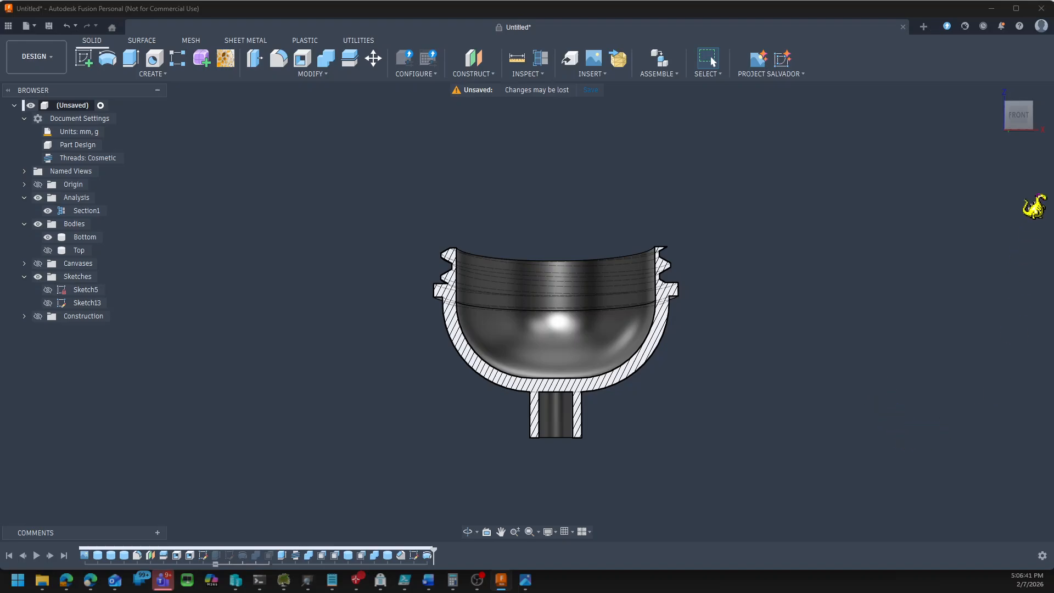
Examine the sectioned Bottom body upside down, focusing on the wall thickness beside the external thread
{"action": "left_click", "coordinate": [1018, 102]}
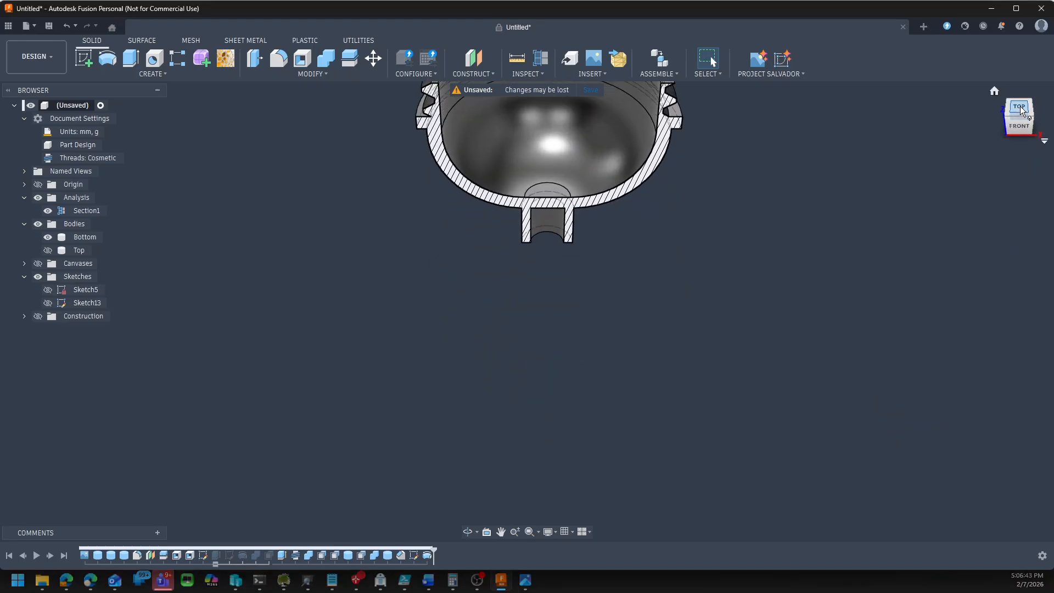
{"action": "left_click", "coordinate": [1019, 104]}
{"action": "middle_click_drag", "start_coordinate": [636, 355], "coordinate": [664, 156], "text": "shift"}
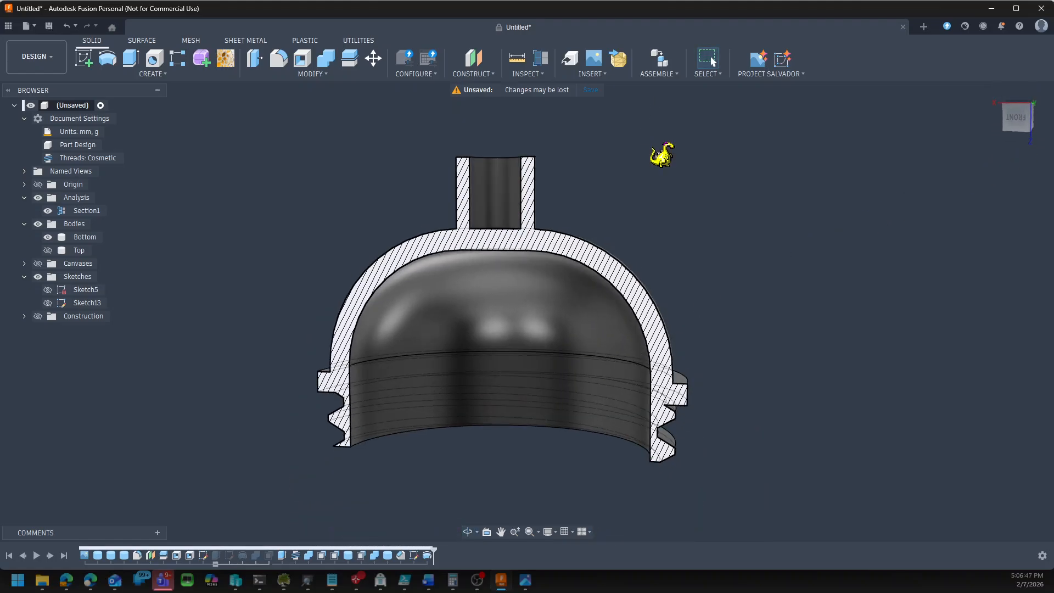
{"action": "scroll", "coordinate": [905, 422], "scroll_direction": "down", "scroll_amount": 5}
{"action": "middle_click_drag", "start_coordinate": [904, 429], "coordinate": [890, 434], "text": "shift"}
{"action": "scroll", "coordinate": [660, 464], "scroll_direction": "up", "scroll_amount": 4}
{"action": "scroll", "coordinate": [729, 446], "scroll_direction": "up", "scroll_amount": 5}
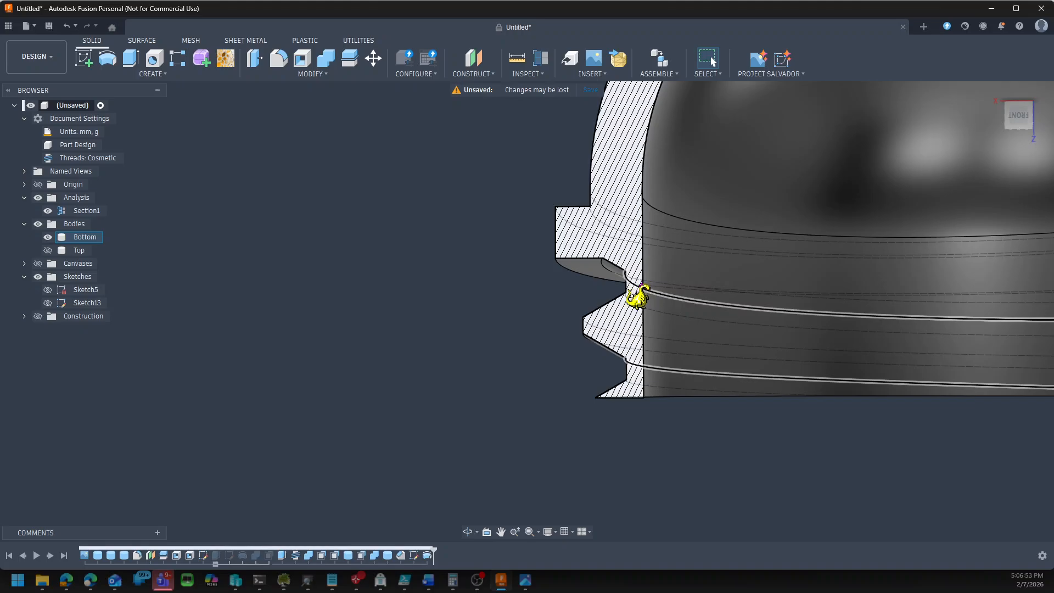
{"action": "middle_click_drag", "start_coordinate": [482, 339], "coordinate": [476, 372], "text": "shift"}
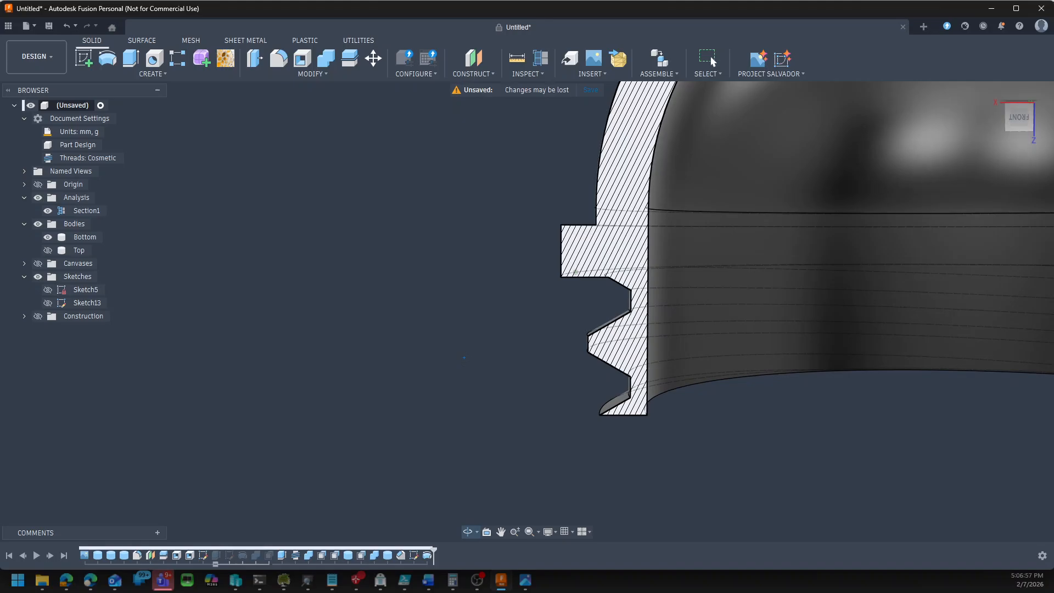
{"action": "scroll", "coordinate": [386, 337], "scroll_direction": "down", "scroll_amount": 5}
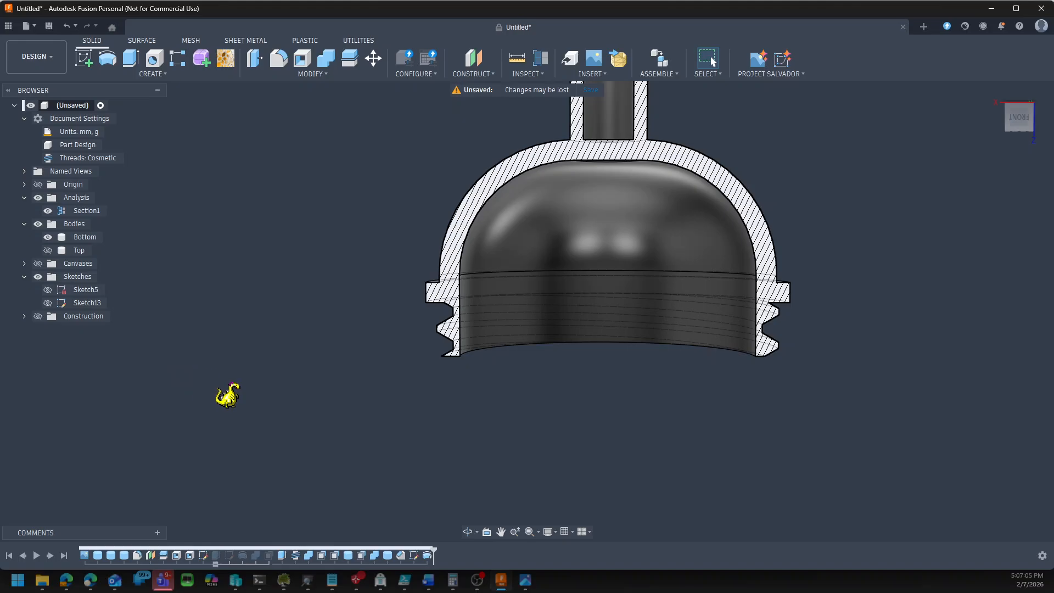
{"action": "scroll", "coordinate": [236, 392], "scroll_direction": "up", "scroll_amount": 3}
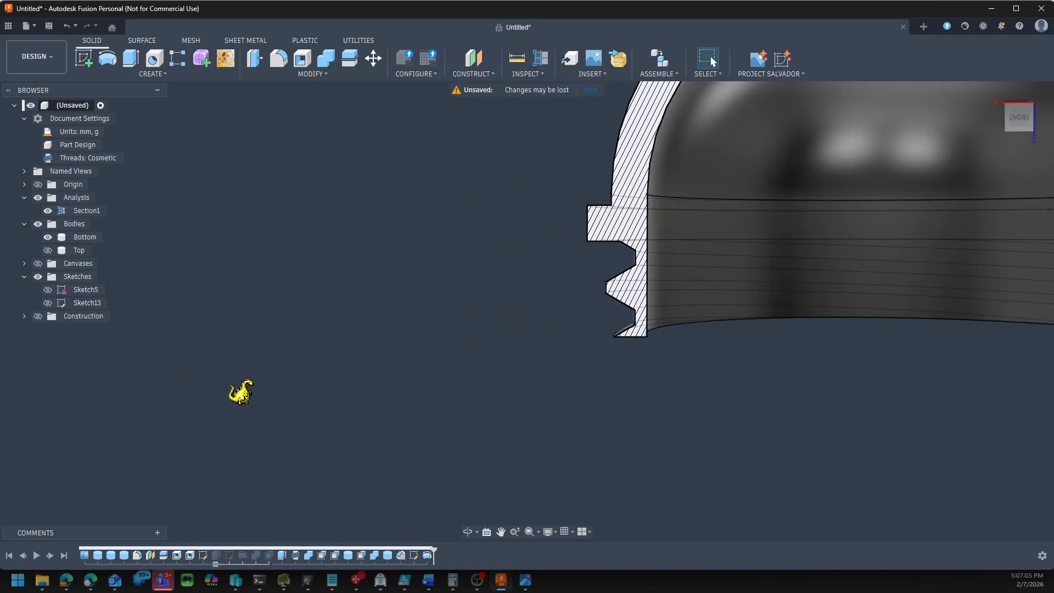
Measure the distance between the thread root face and the cylindrical inner wall of the Bottom body
{"action": "left_click", "coordinate": [516, 58]}
{"action": "middle_click_drag", "start_coordinate": [269, 432], "coordinate": [713, 252], "text": "shift"}
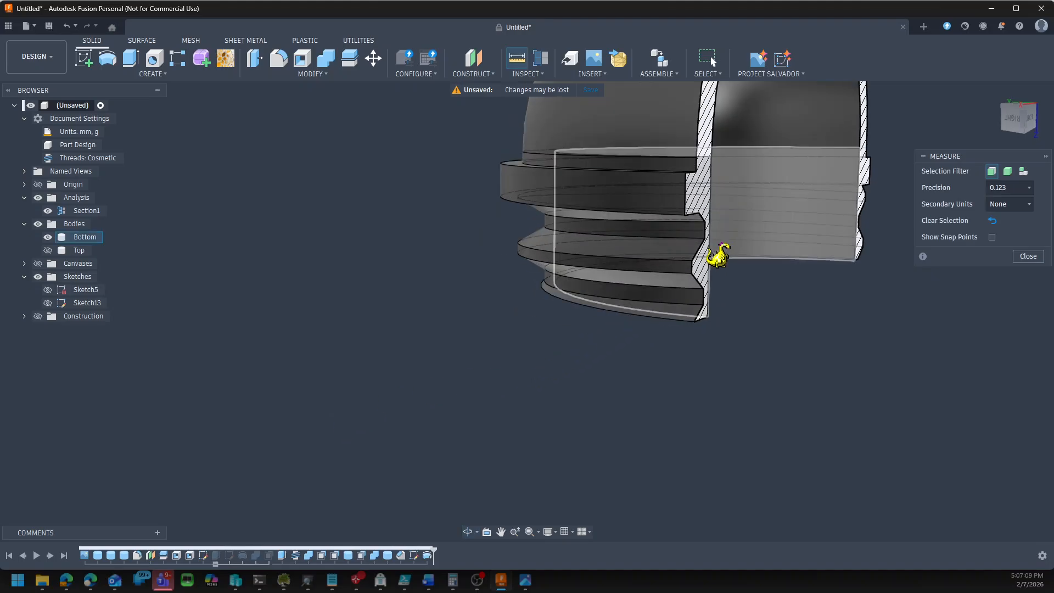
{"action": "left_click", "coordinate": [701, 244]}
{"action": "middle_click_drag", "start_coordinate": [640, 436], "coordinate": [552, 421], "text": "shift"}
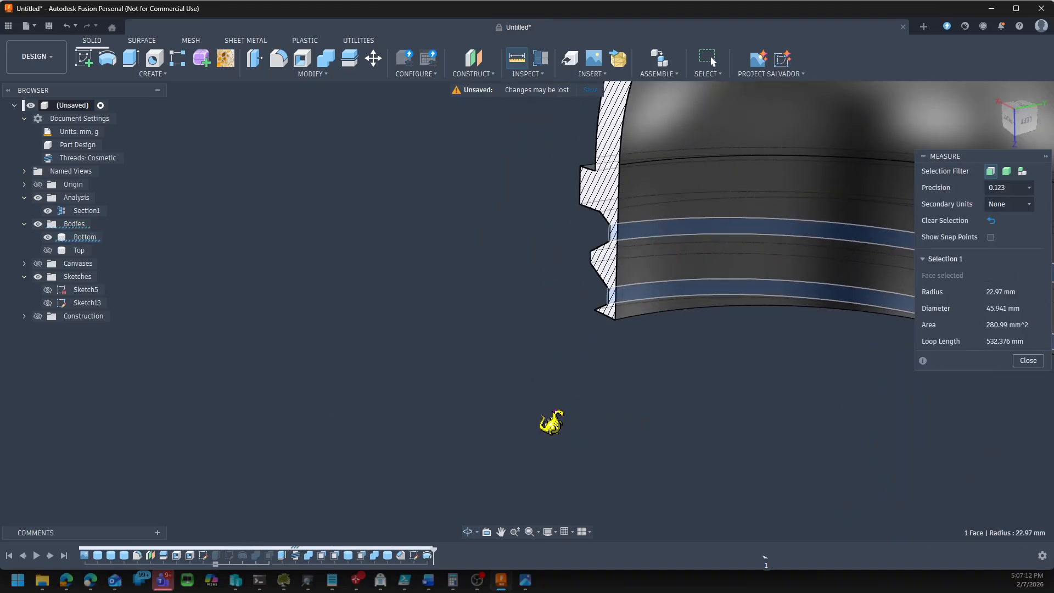
{"action": "left_click", "coordinate": [672, 251]}
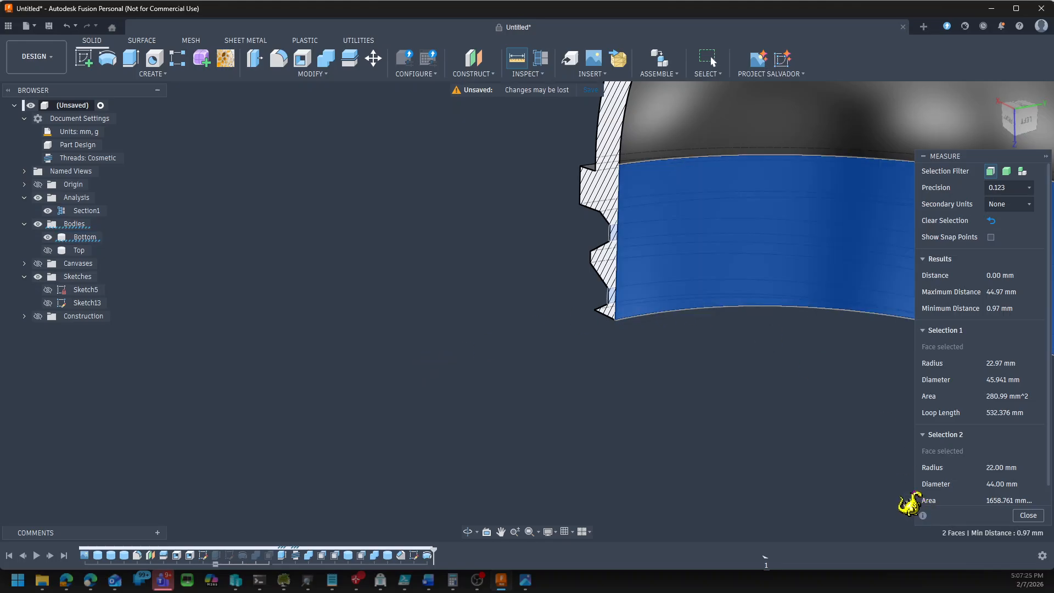
{"action": "left_click", "coordinate": [1029, 516]}
Offset the Bottom body's cylindrical inner face by 0.4 mm to thicken the wall behind the thread
{"action": "scroll", "coordinate": [504, 370], "scroll_direction": "down", "scroll_amount": 6}
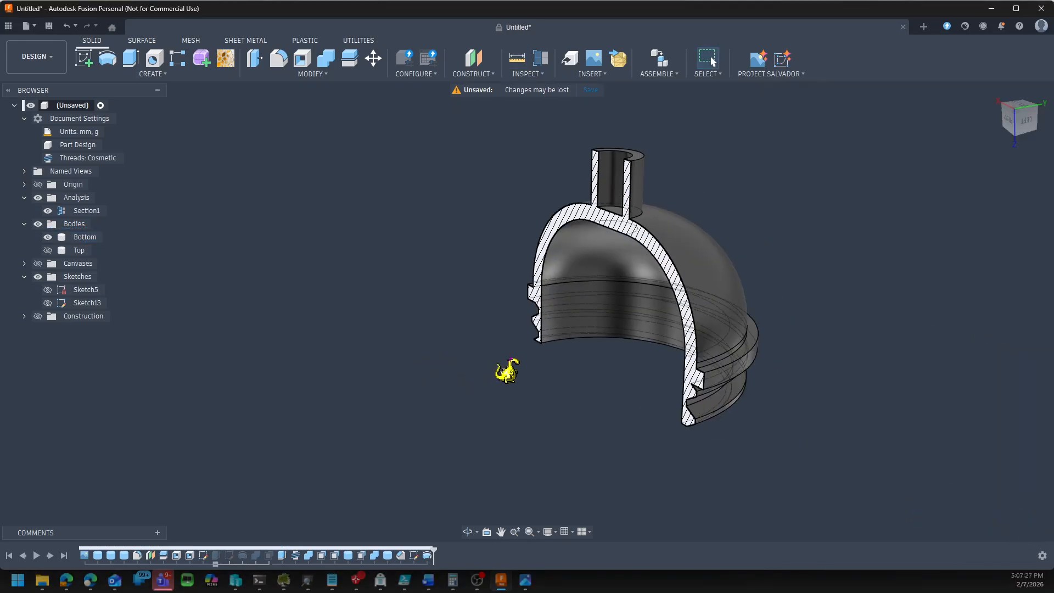
{"action": "middle_click_drag", "start_coordinate": [527, 391], "coordinate": [576, 381], "text": "shift"}
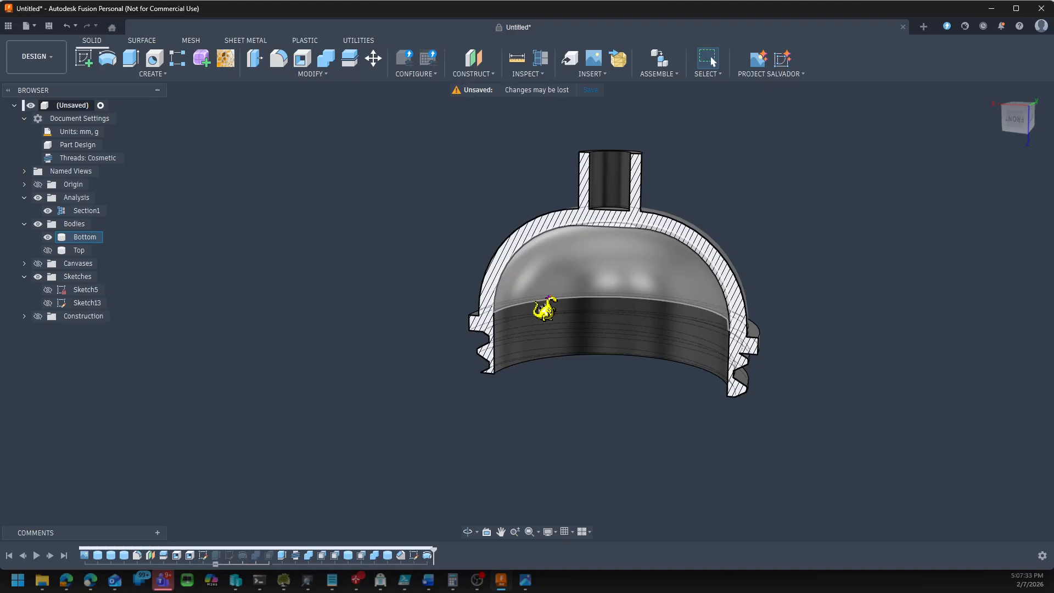
{"action": "scroll", "coordinate": [571, 428], "scroll_direction": "up", "scroll_amount": 3}
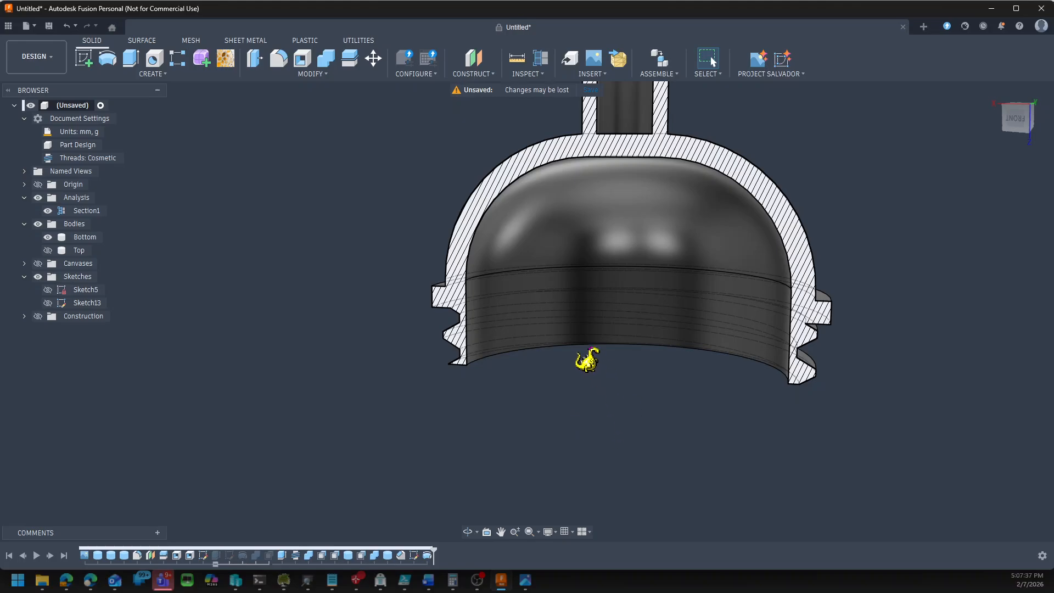
{"action": "left_click", "coordinate": [586, 329]}
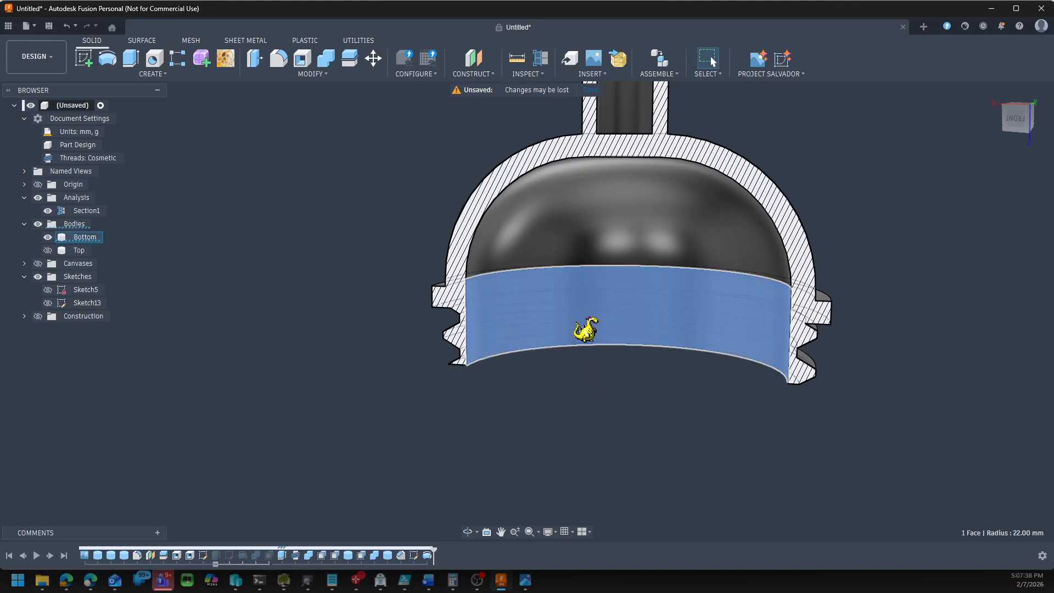
{"action": "key", "text": "q"}
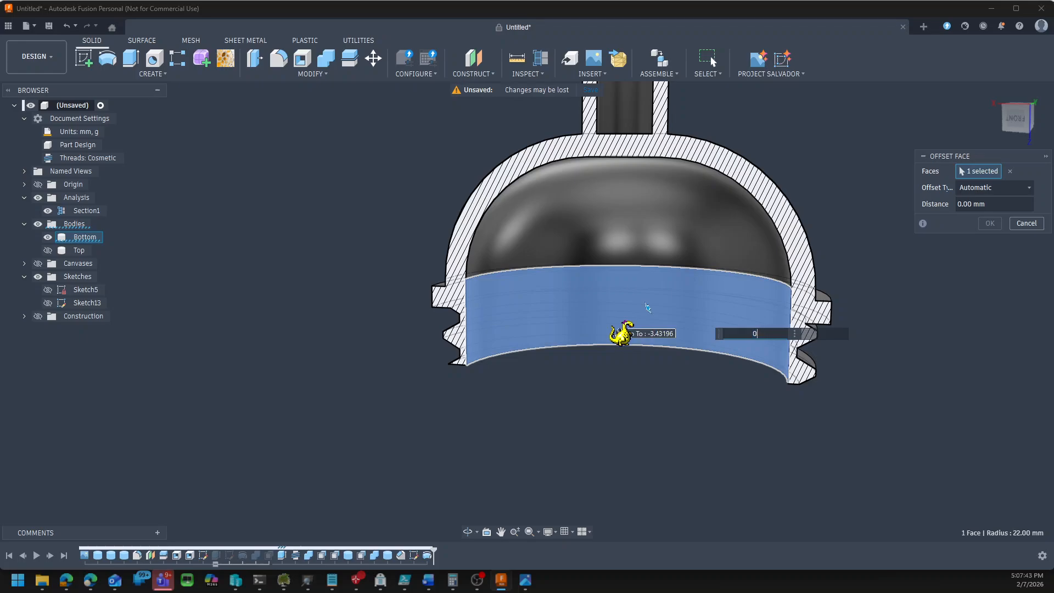
{"action": "type", "text": "0.4"}
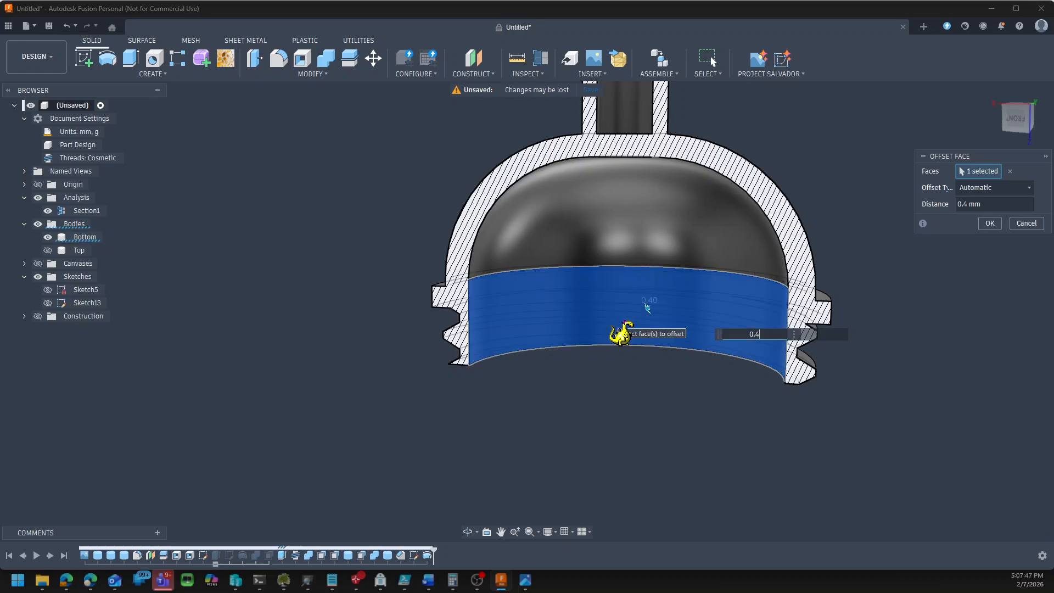
{"action": "left_click", "coordinate": [993, 226]}
{"action": "middle_click_drag", "start_coordinate": [813, 433], "coordinate": [867, 446], "text": "shift"}
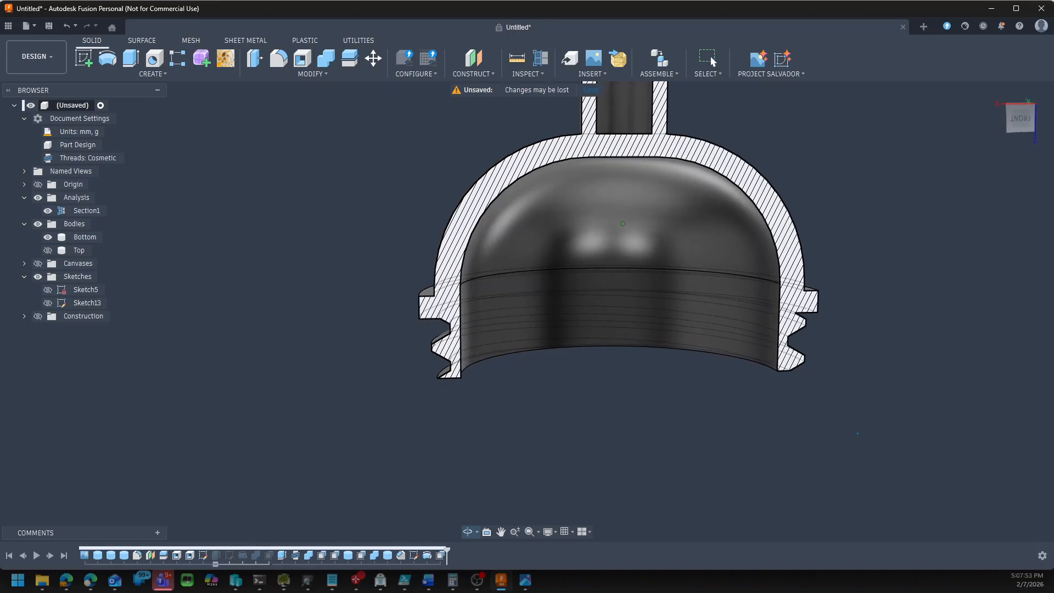
{"action": "middle_click_drag", "start_coordinate": [391, 346], "coordinate": [299, 353], "text": "shift"}
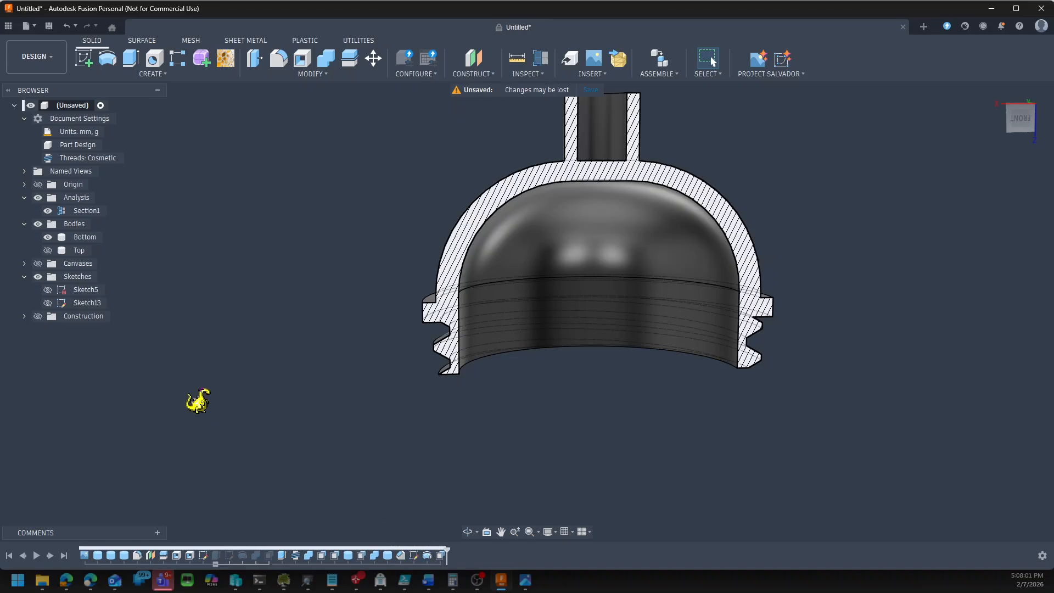
Rename Sketch13 as "Make 3d Printable"
{"action": "right_click", "coordinate": [94, 302]}
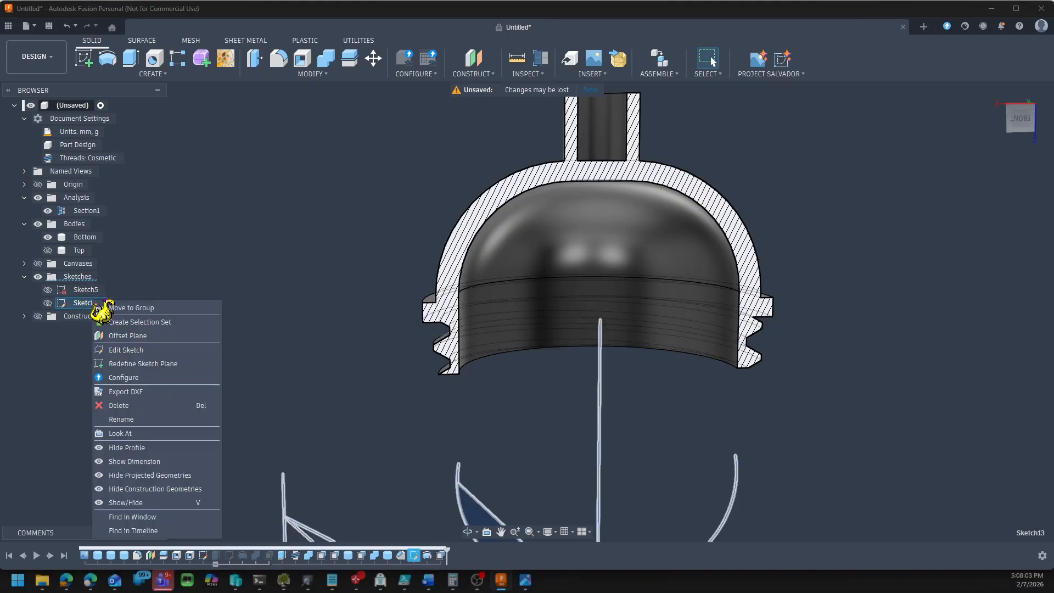
{"action": "left_click", "coordinate": [137, 419]}
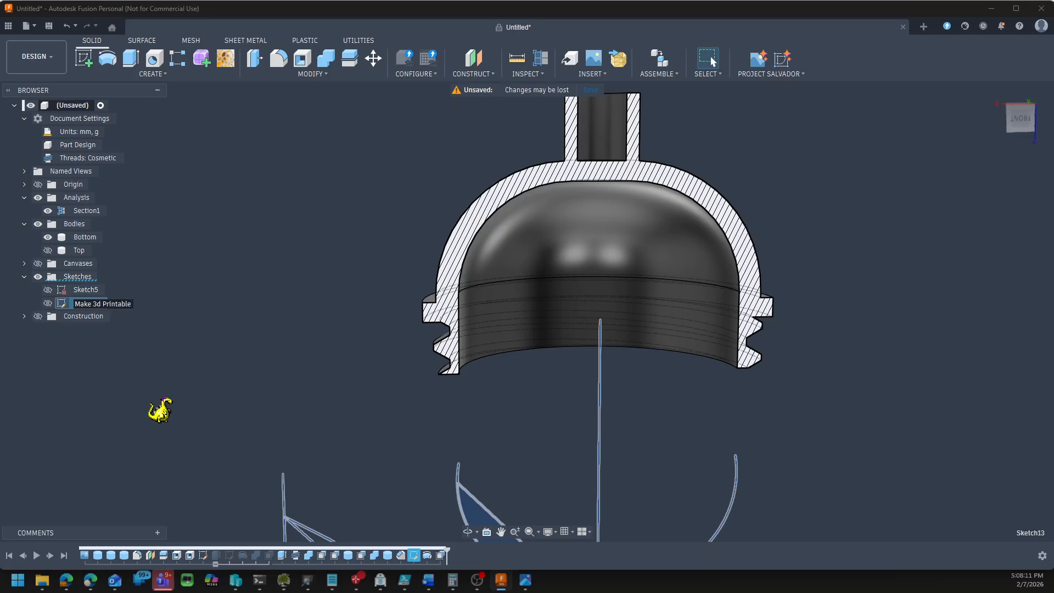
{"action": "key", "text": "Return"}
Show the Make 3d Printable sketch and open it for editing
{"action": "scroll", "coordinate": [168, 369], "scroll_direction": "down", "scroll_amount": 5}
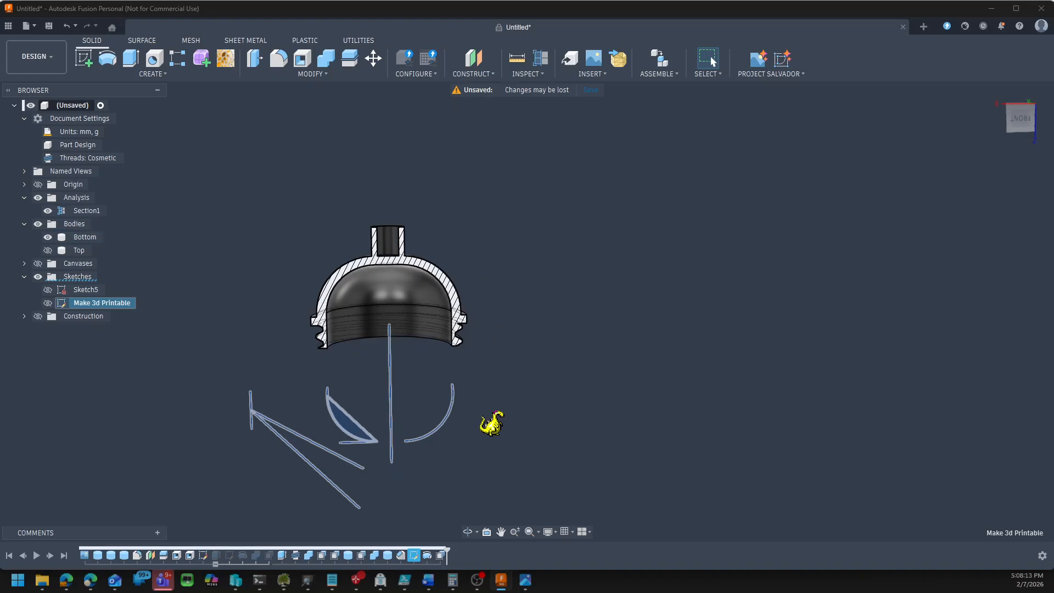
{"action": "scroll", "coordinate": [469, 361], "scroll_direction": "up", "scroll_amount": 2}
{"action": "scroll", "coordinate": [475, 354], "scroll_direction": "up", "scroll_amount": 1}
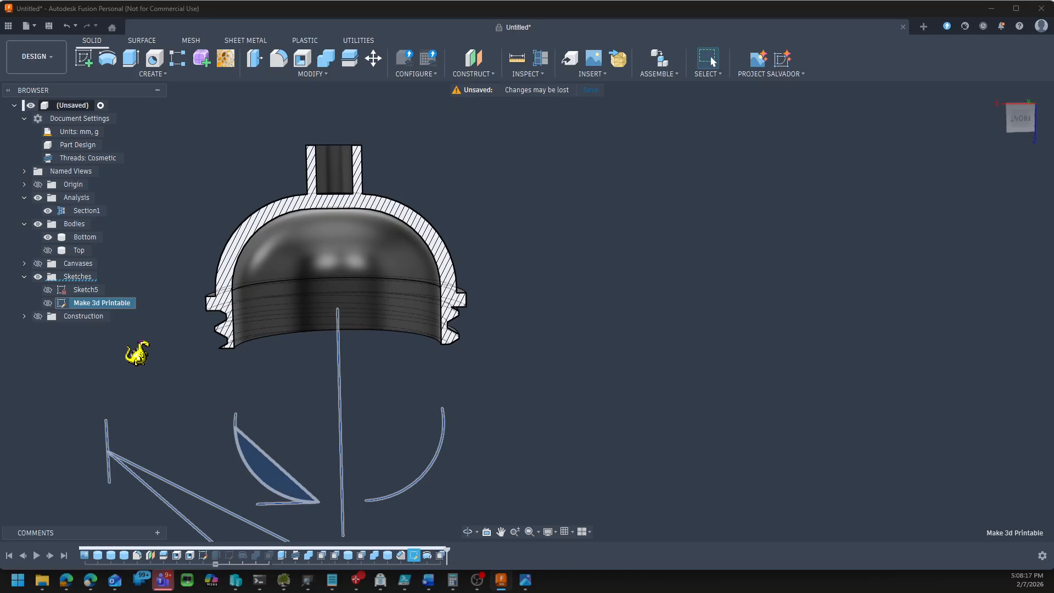
{"action": "left_click", "coordinate": [48, 303]}
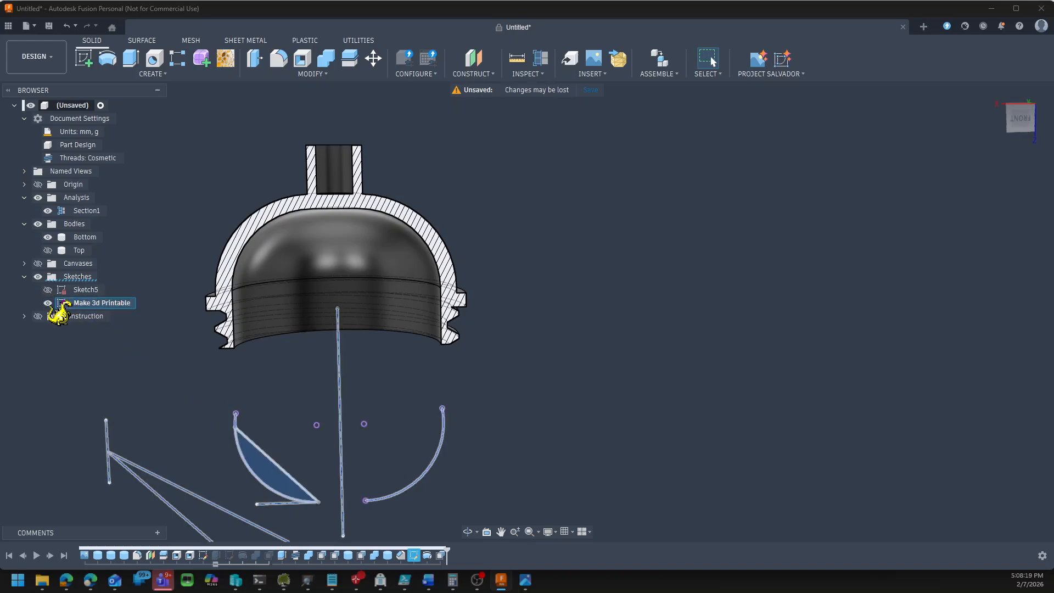
{"action": "scroll", "coordinate": [212, 317], "scroll_direction": "down", "scroll_amount": 1}
{"action": "scroll", "coordinate": [439, 489], "scroll_direction": "down", "scroll_amount": 1}
{"action": "scroll", "coordinate": [352, 491], "scroll_direction": "down", "scroll_amount": 1}
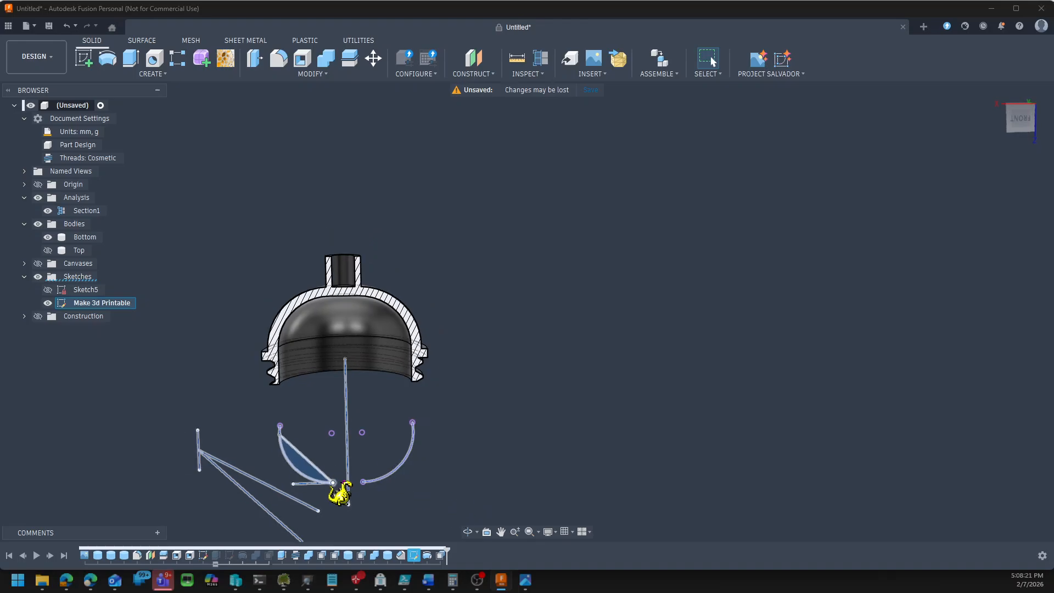
{"action": "scroll", "coordinate": [418, 532], "scroll_direction": "up", "scroll_amount": 1}
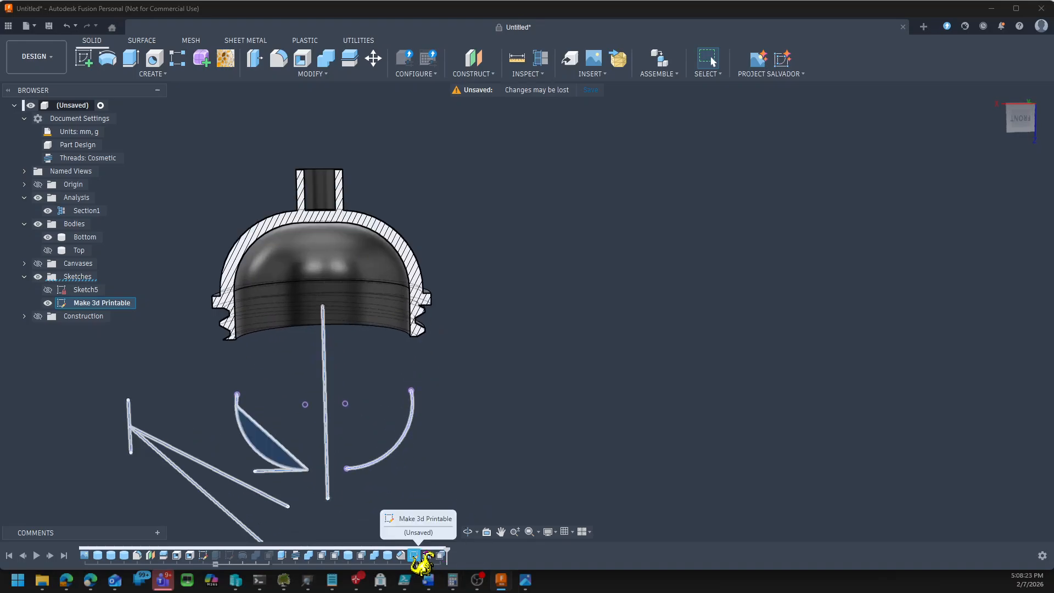
{"action": "right_click", "coordinate": [416, 554]}
{"action": "left_click", "coordinate": [444, 432]}
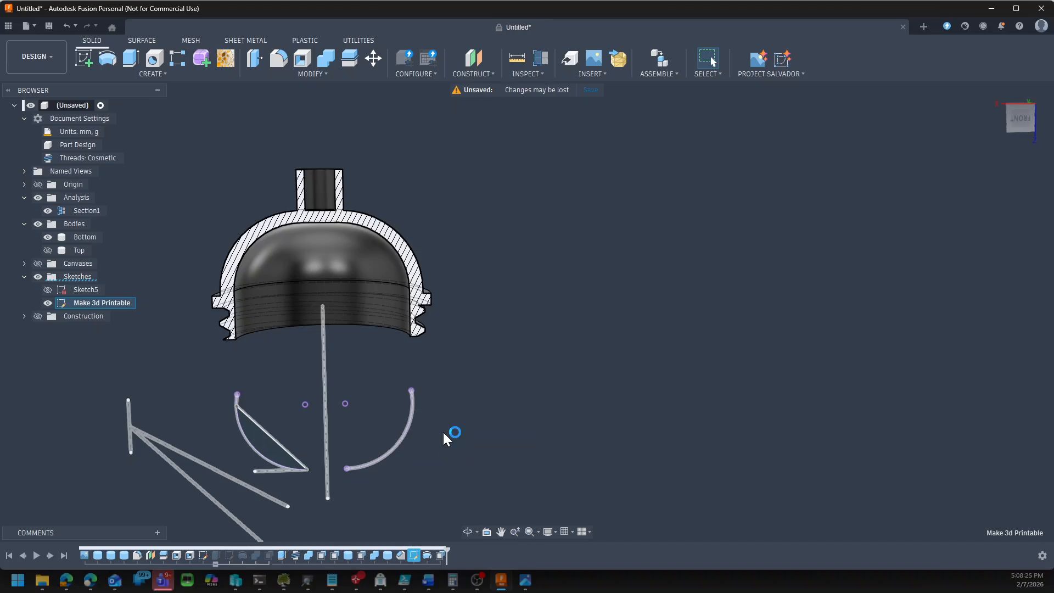
{"action": "scroll", "coordinate": [418, 294], "scroll_direction": "up", "scroll_amount": 5}
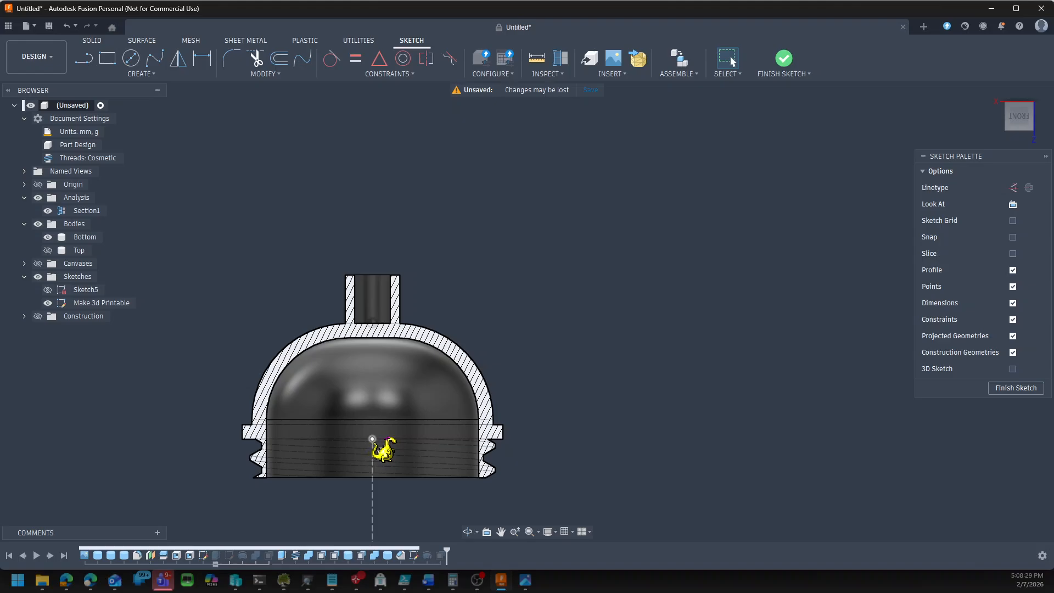
Project the section outline of the Bottom body's inner dome face into the sketch with Intersect, keeping the projection link on
{"action": "left_click", "coordinate": [372, 439]}
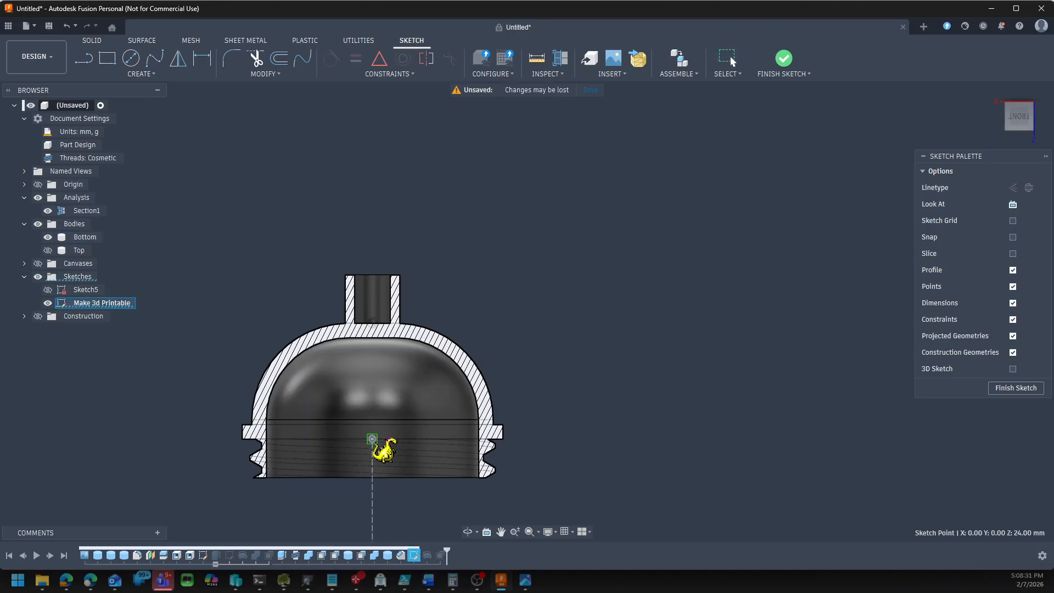
{"action": "scroll", "coordinate": [472, 530], "scroll_direction": "down", "scroll_amount": 5}
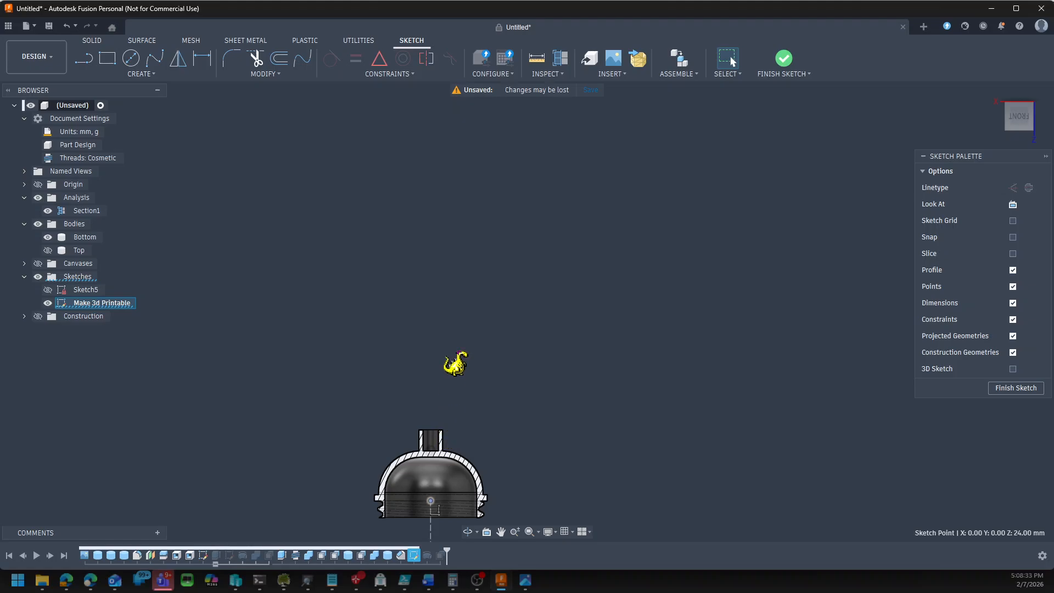
{"action": "scroll", "coordinate": [443, 323], "scroll_direction": "down", "scroll_amount": 3}
{"action": "scroll", "coordinate": [417, 451], "scroll_direction": "up", "scroll_amount": 6}
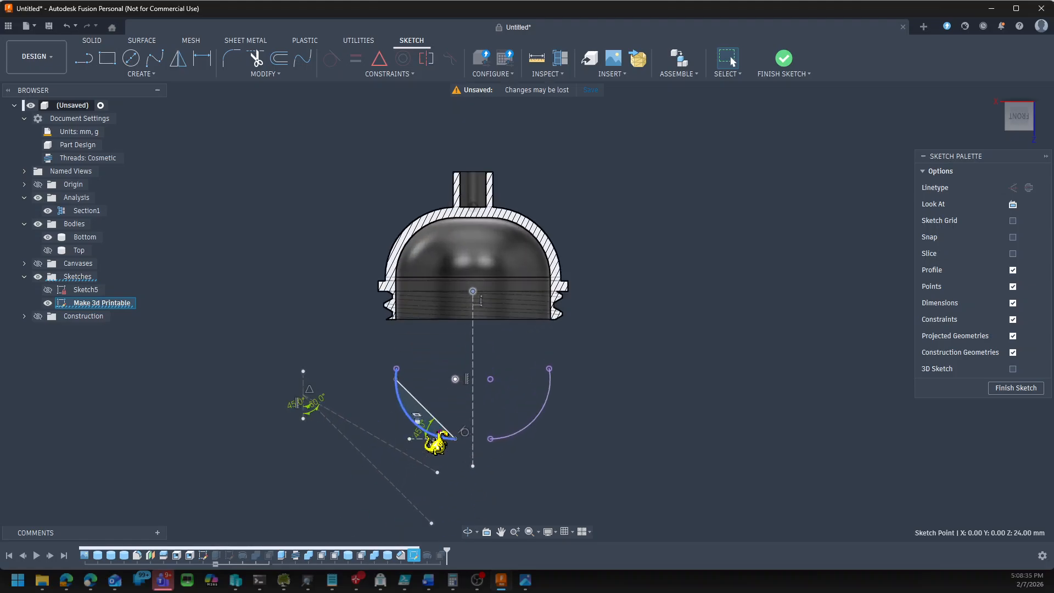
{"action": "type", "text": "s"}
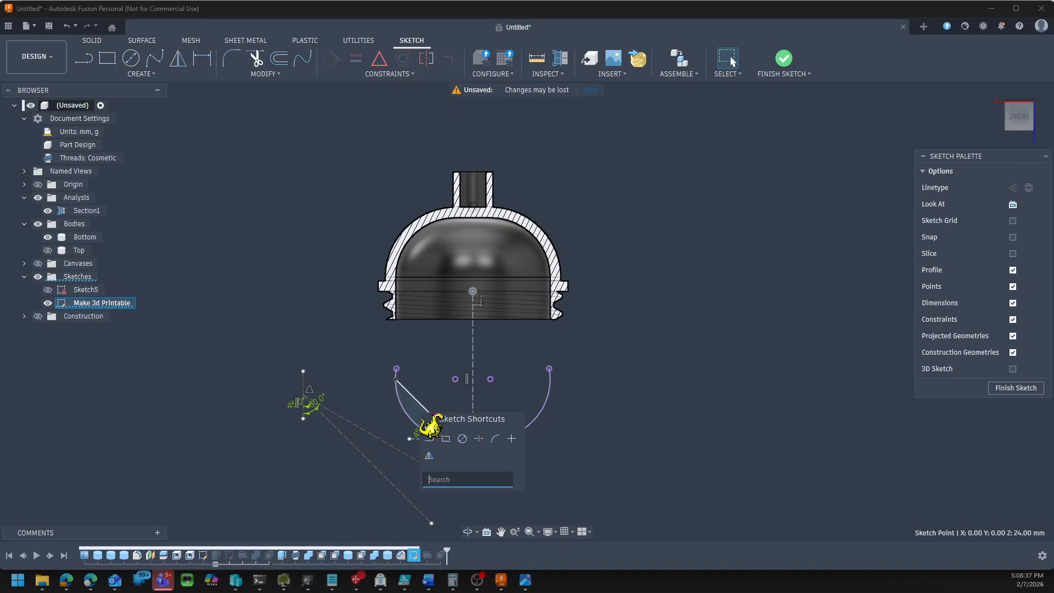
{"action": "type", "text": "int"}
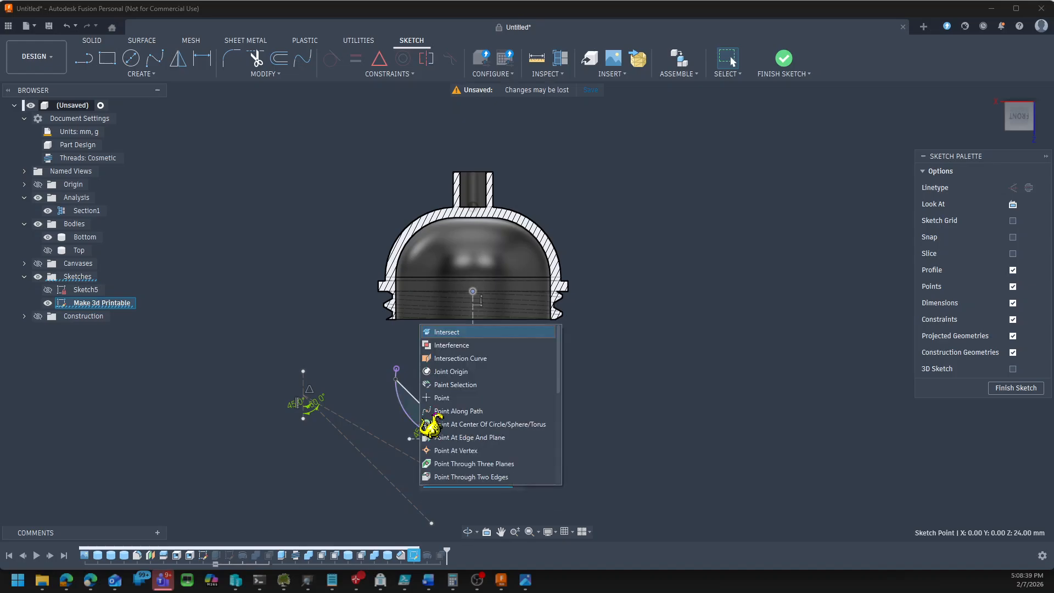
{"action": "key", "text": "Return"}
{"action": "scroll", "coordinate": [430, 430], "scroll_direction": "down", "scroll_amount": 2}
{"action": "scroll", "coordinate": [589, 278], "scroll_direction": "up", "scroll_amount": 3}
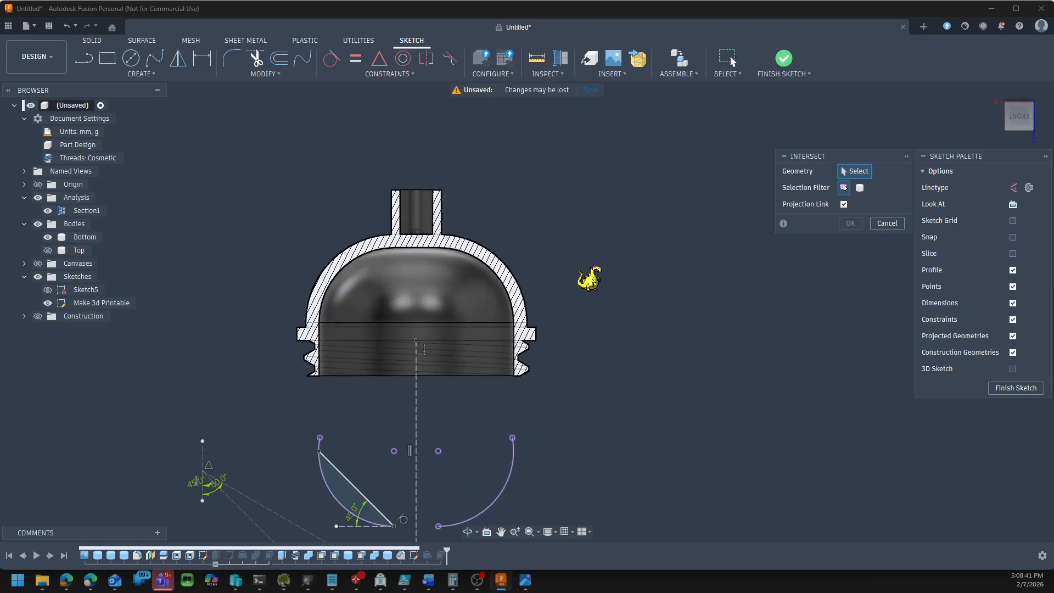
{"action": "scroll", "coordinate": [435, 255], "scroll_direction": "up", "scroll_amount": 5}
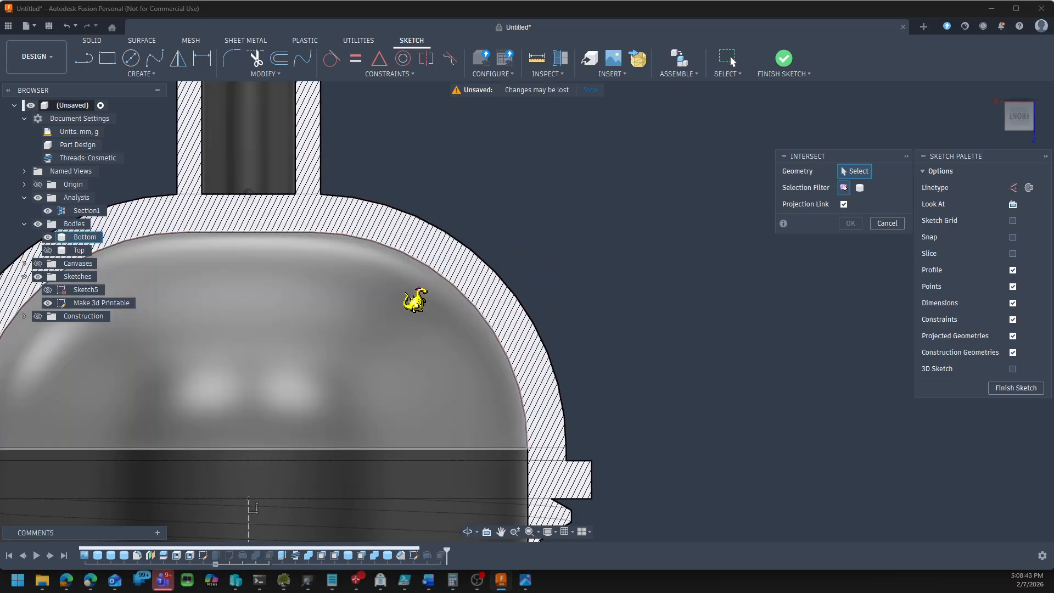
{"action": "left_click", "coordinate": [381, 339]}
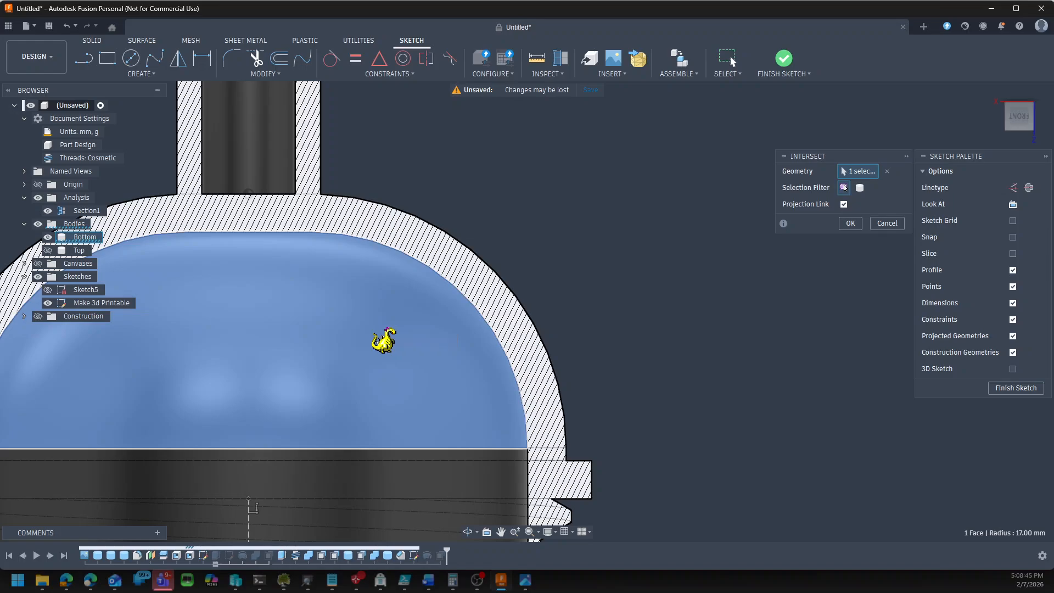
{"action": "left_click", "coordinate": [850, 223]}
{"action": "scroll", "coordinate": [608, 282], "scroll_direction": "down", "scroll_amount": 1}
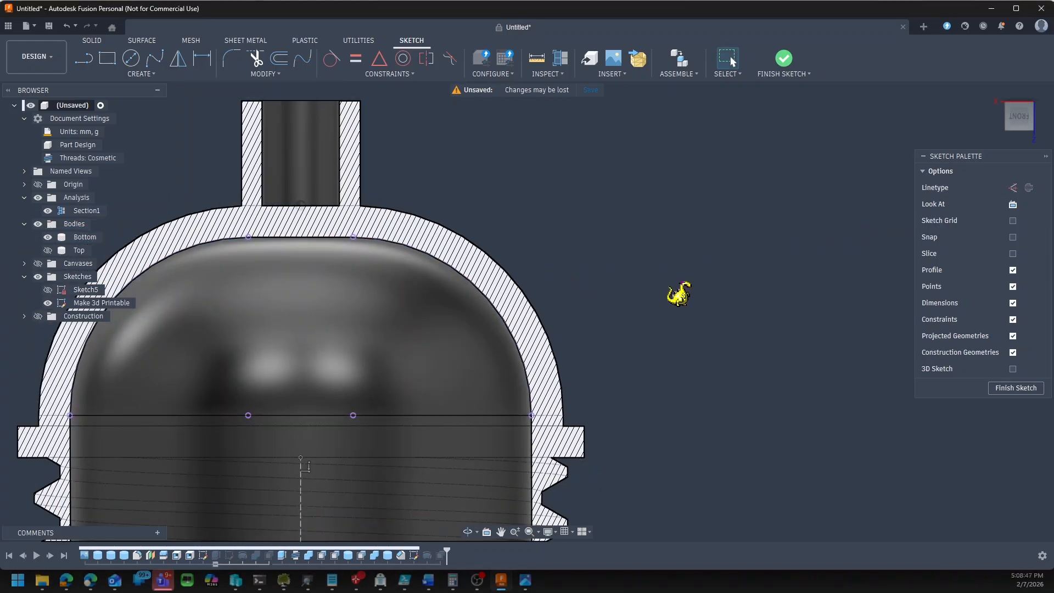
{"action": "scroll", "coordinate": [818, 310], "scroll_direction": "down", "scroll_amount": 3}
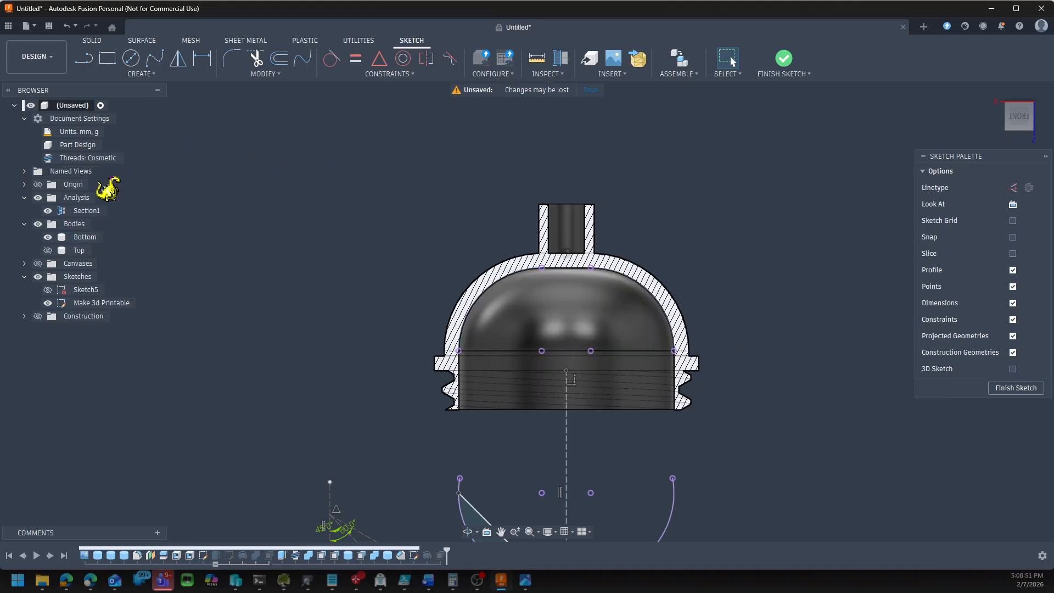
Hide the Bottom body and sketch a horizontal construction line about 24 mm long outward from the upper end of the right dome arc
{"action": "left_click", "coordinate": [49, 237]}
{"action": "scroll", "coordinate": [601, 295], "scroll_direction": "up", "scroll_amount": 3}
{"action": "key", "text": "l"}
{"action": "left_click_drag", "start_coordinate": [601, 251], "coordinate": [824, 256]}
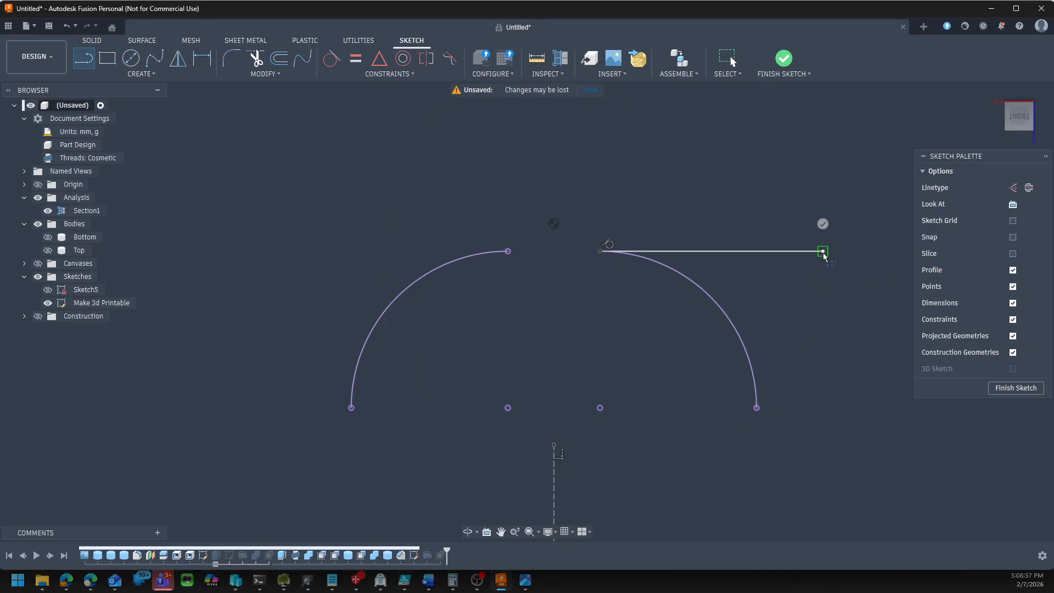
{"action": "key", "text": "Escape"}
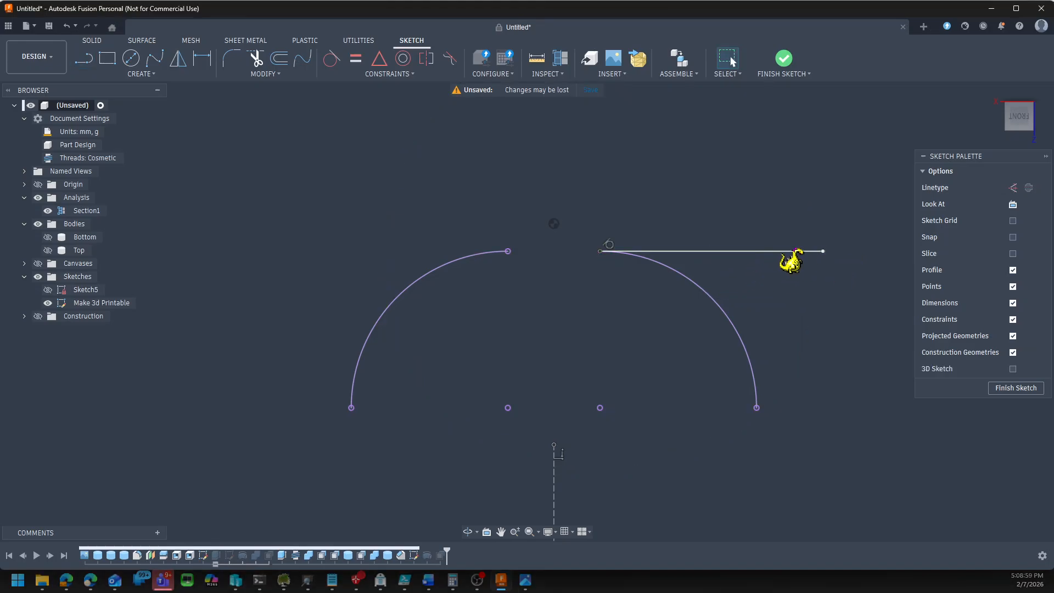
{"action": "left_click", "coordinate": [793, 251]}
{"action": "key", "text": "x"}
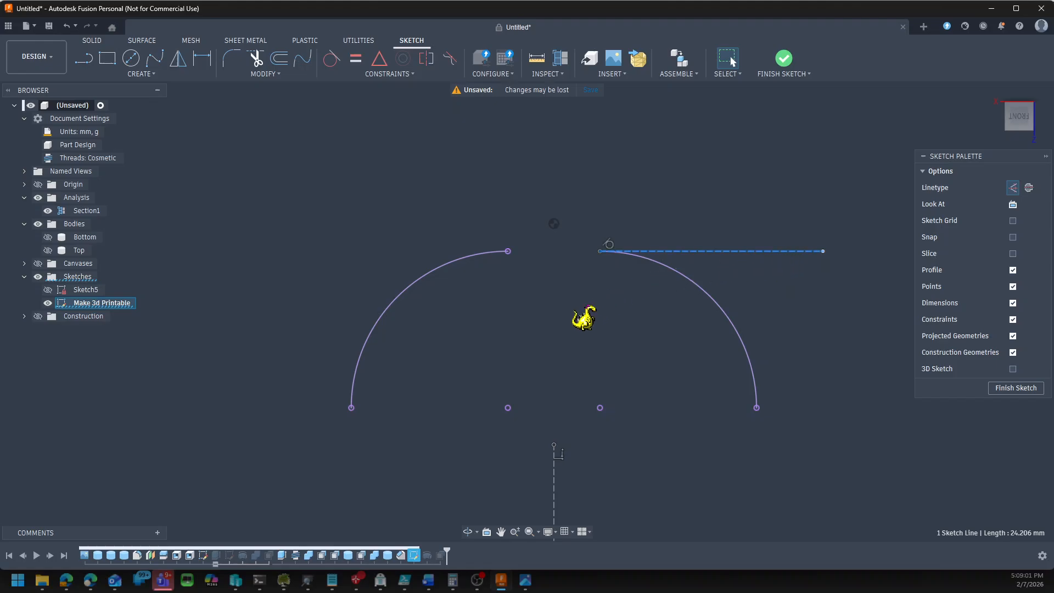
Sketch a sloped line from the upper end of the right dome arc down to a point on the same arc
{"action": "key", "text": "l"}
{"action": "left_click_drag", "start_coordinate": [600, 252], "coordinate": [756, 392]}
{"action": "key", "text": "Escape"}
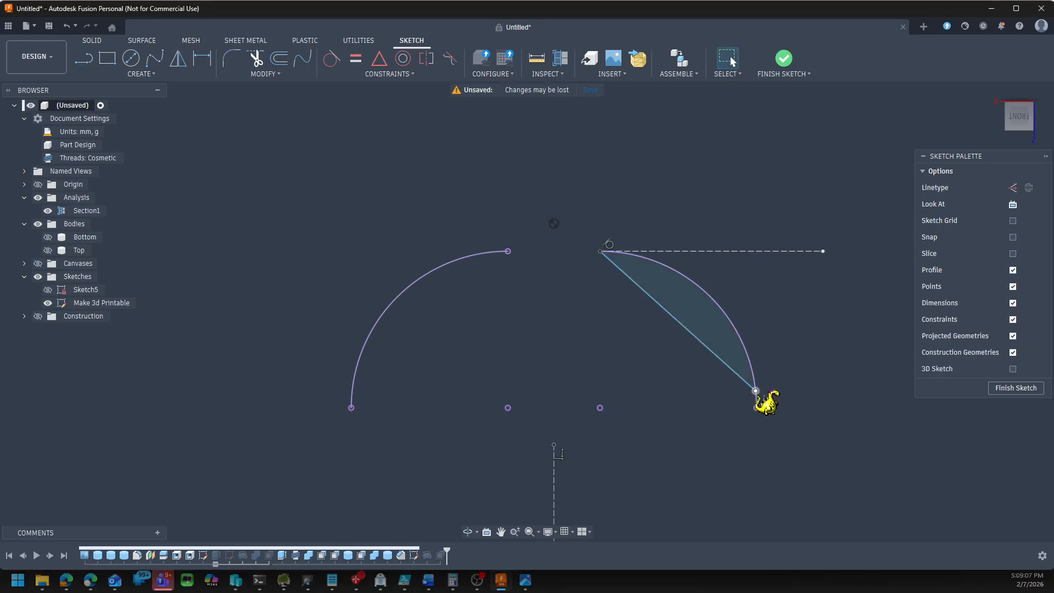
{"action": "left_click", "coordinate": [756, 391]}
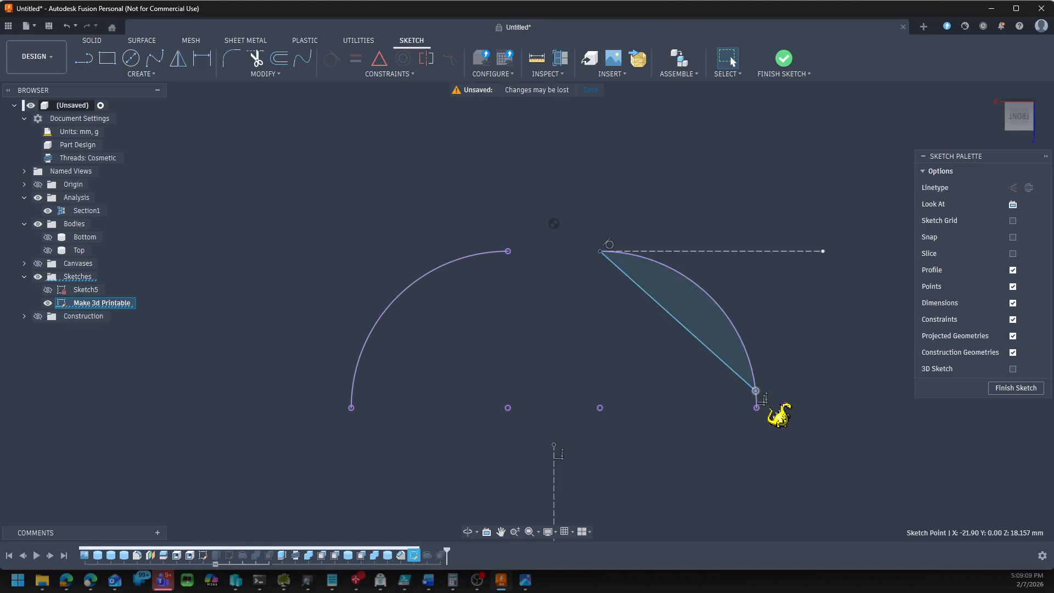
{"action": "mouse_move", "coordinate": [756, 391]}
{"action": "left_mouse_down"}
{"action": "mouse_move", "coordinate": [737, 332]}
{"action": "mouse_move", "coordinate": [754, 380]}
{"action": "mouse_move", "coordinate": [741, 341]}
{"action": "left_mouse_up"}
Dimension the sloped line at 45° to the horizontal construction line and finish the sketch
{"action": "key", "text": "d"}
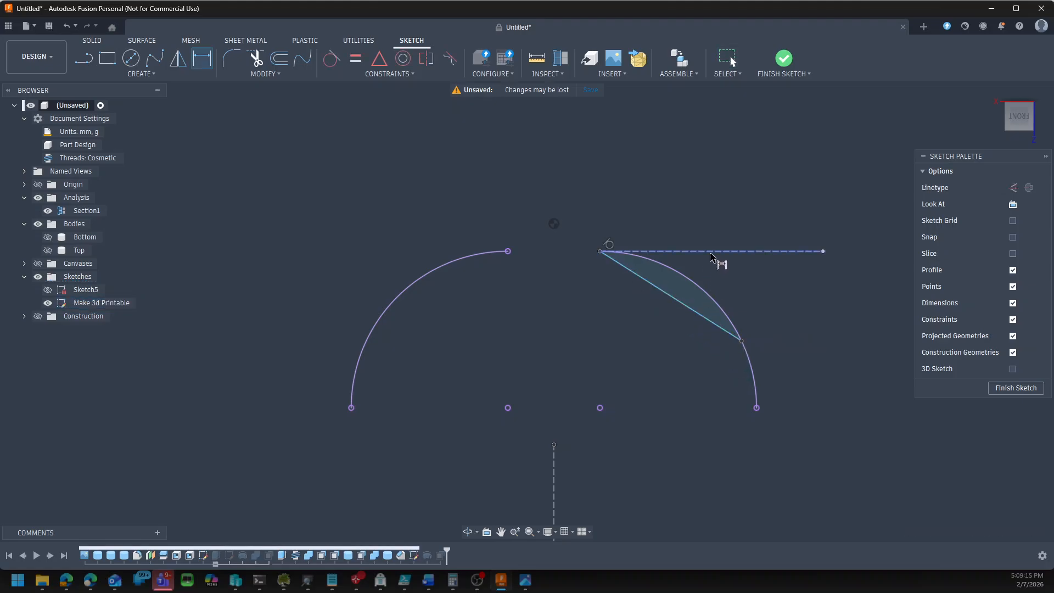
{"action": "left_click", "coordinate": [713, 253]}
{"action": "left_click", "coordinate": [683, 304]}
{"action": "left_click", "coordinate": [686, 288]}
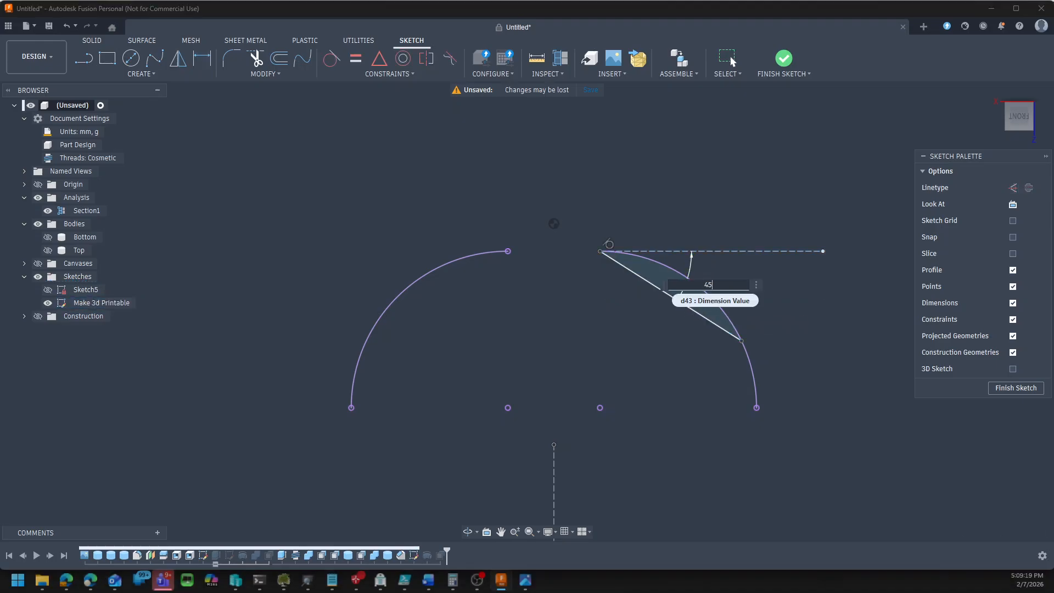
{"action": "key", "text": "Return"}
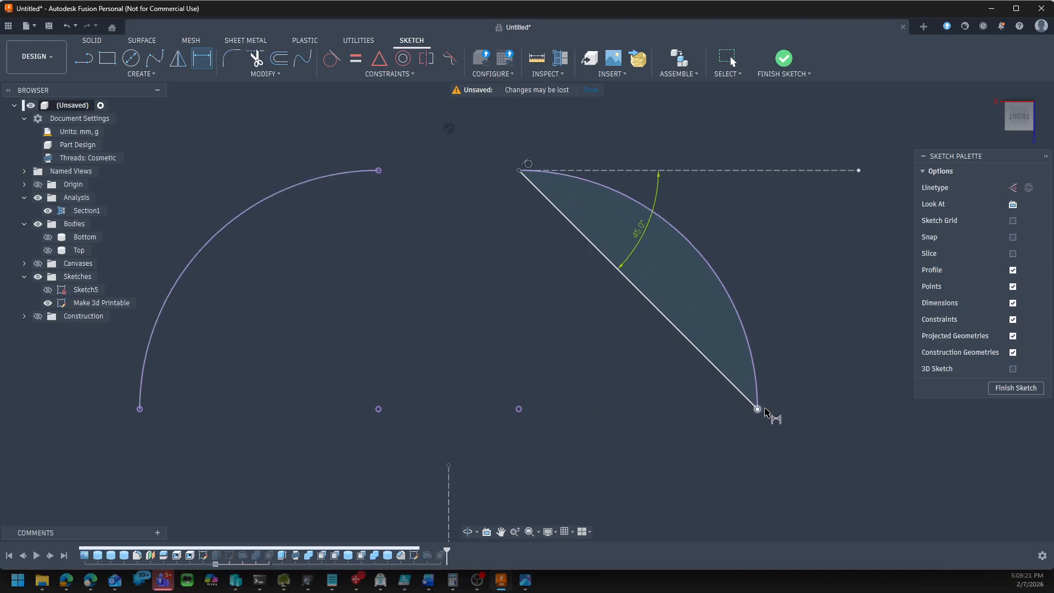
{"action": "scroll", "coordinate": [766, 413], "scroll_direction": "up", "scroll_amount": 5}
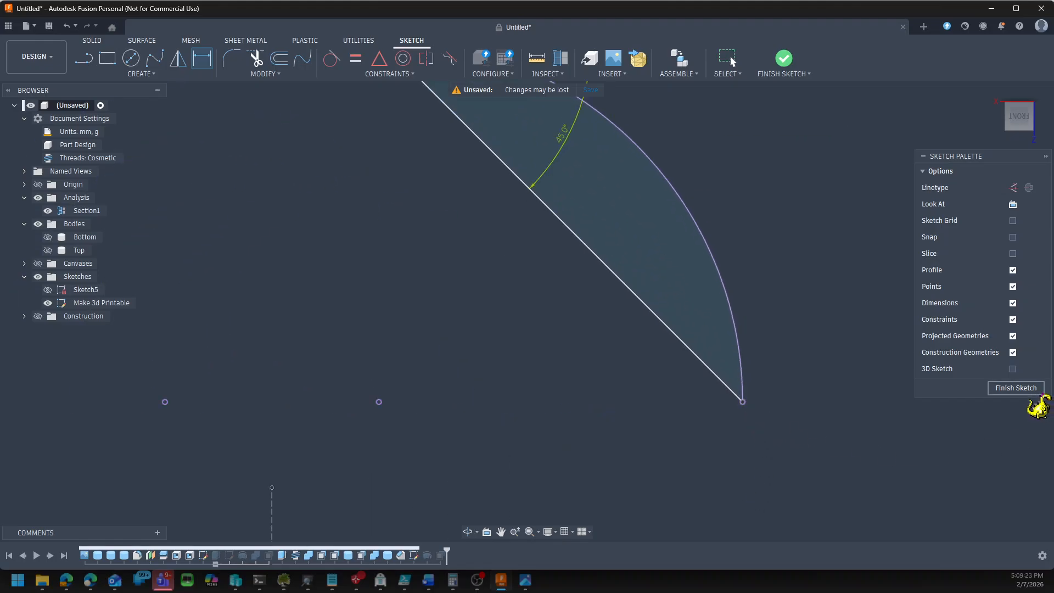
{"action": "left_click", "coordinate": [1010, 387]}
Show the Bottom body and revolve the new dome profile 360° about the vertical centre axis, joining it to the body
{"action": "left_click", "coordinate": [48, 236]}
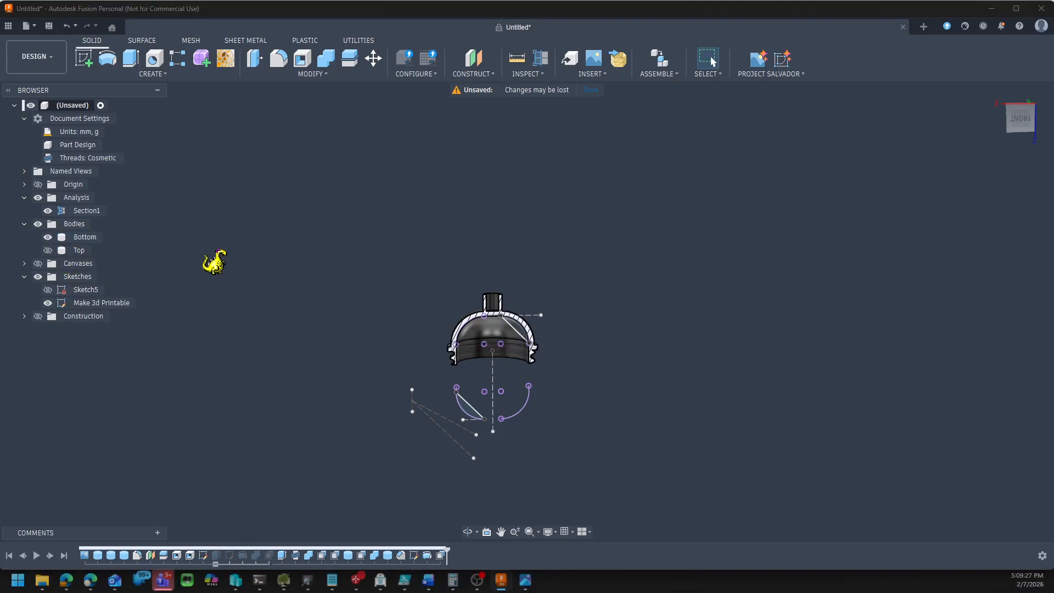
{"action": "left_click", "coordinate": [109, 61]}
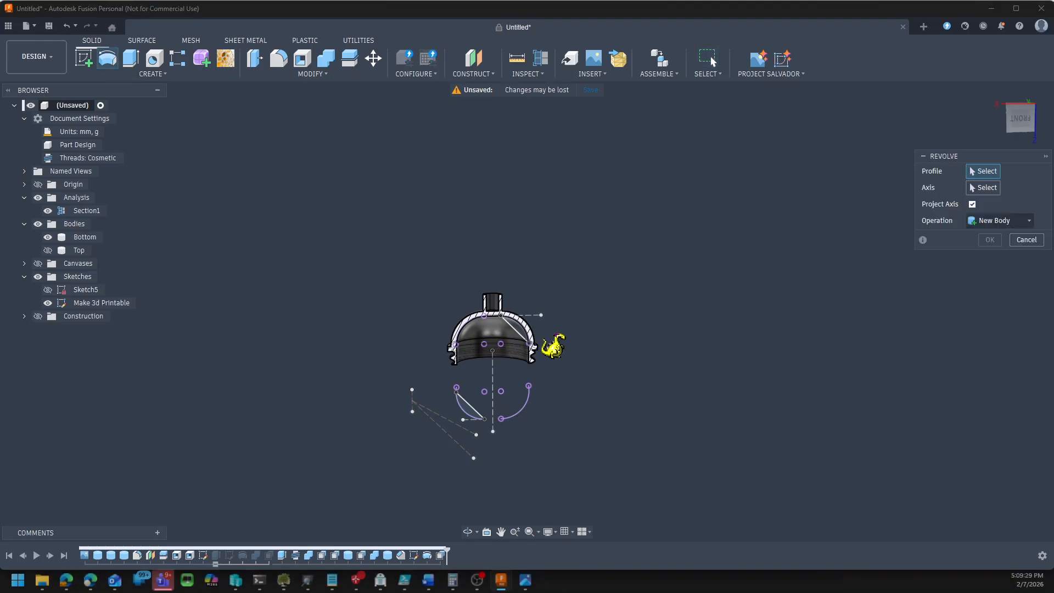
{"action": "scroll", "coordinate": [554, 345], "scroll_direction": "up", "scroll_amount": 5}
{"action": "left_click", "coordinate": [506, 336]}
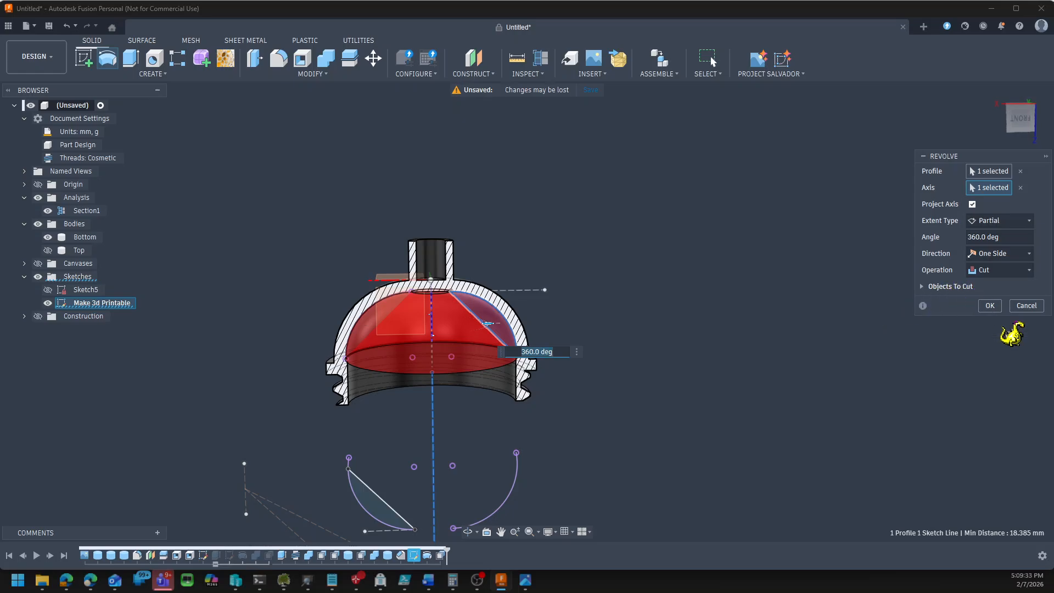
{"action": "left_click", "coordinate": [1003, 273]}
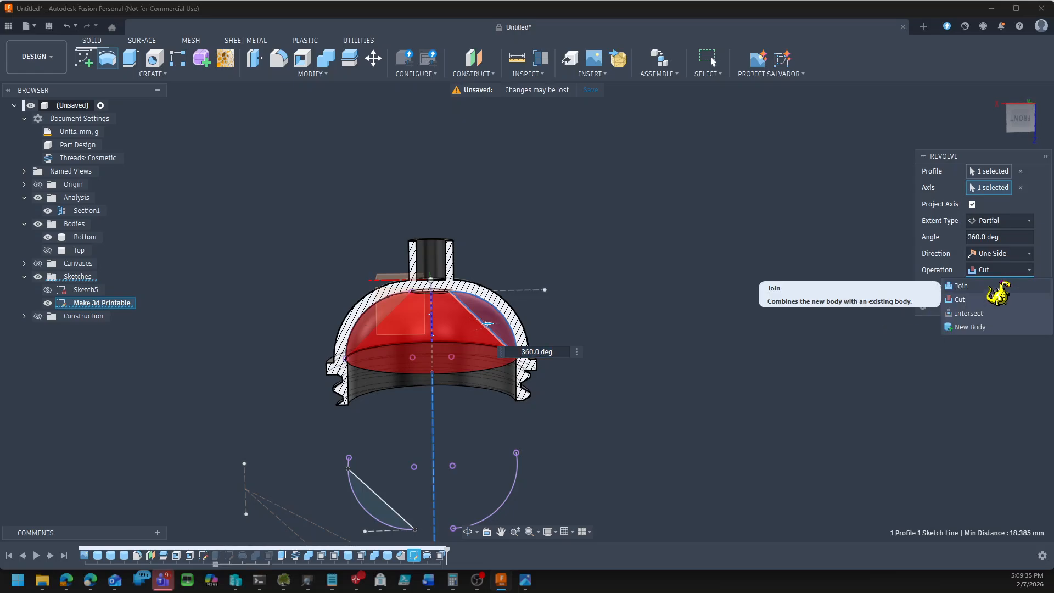
{"action": "left_click", "coordinate": [980, 288]}
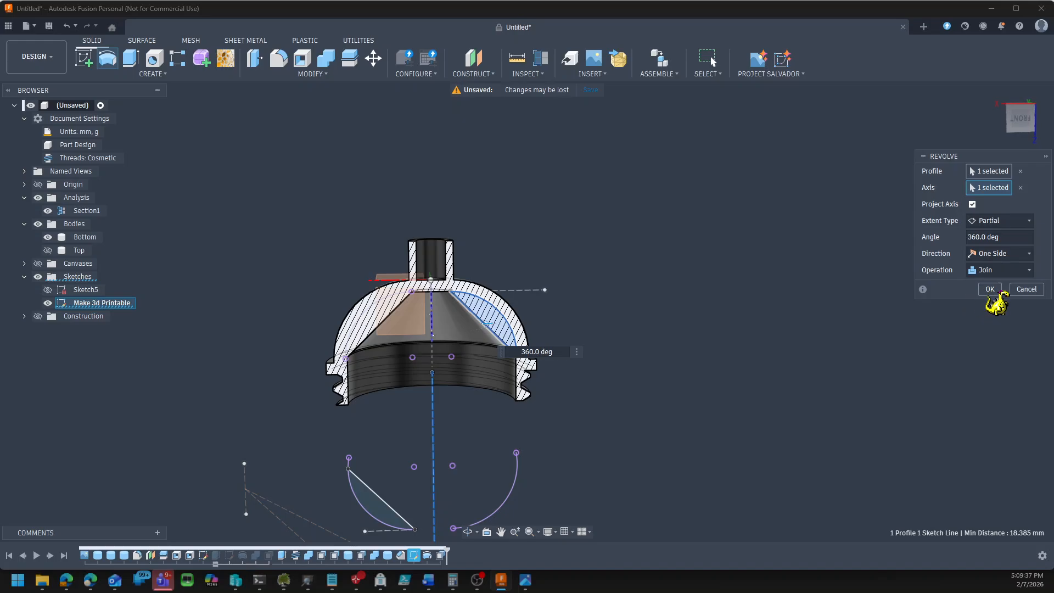
{"action": "left_click", "coordinate": [989, 290]}
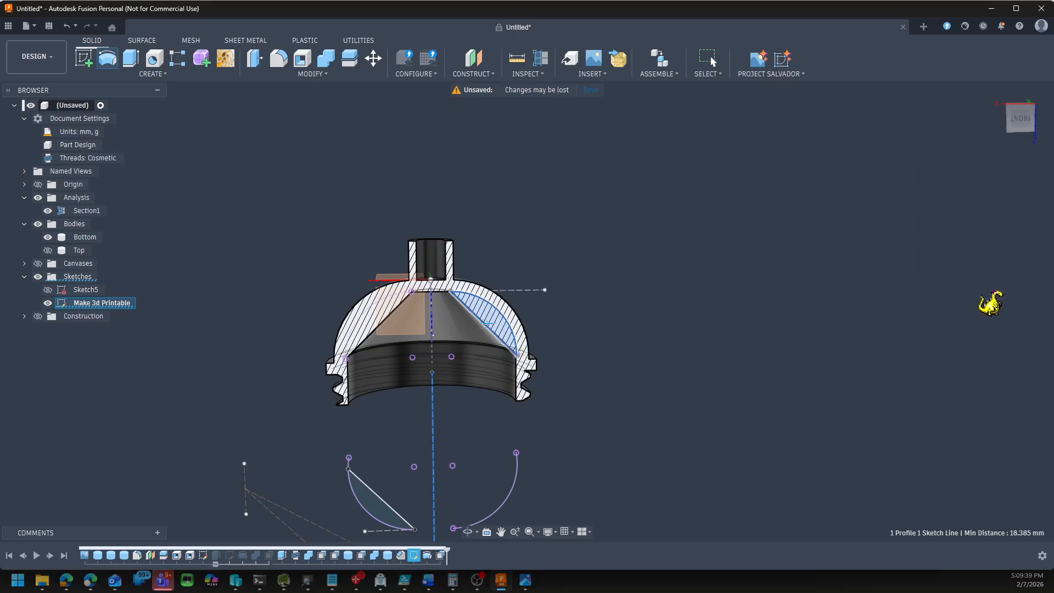
Show the Top body and examine the sectioned container's sloped interiors, thread fit and neck
{"action": "middle_click_drag", "start_coordinate": [722, 348], "coordinate": [695, 340], "text": "shift"}
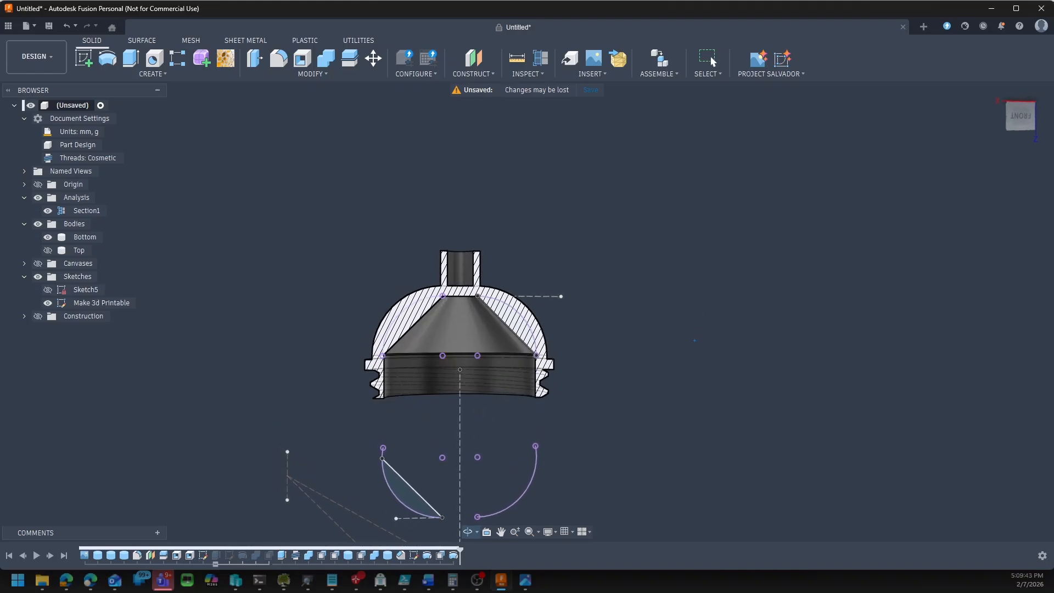
{"action": "scroll", "coordinate": [590, 362], "scroll_direction": "down", "scroll_amount": 1}
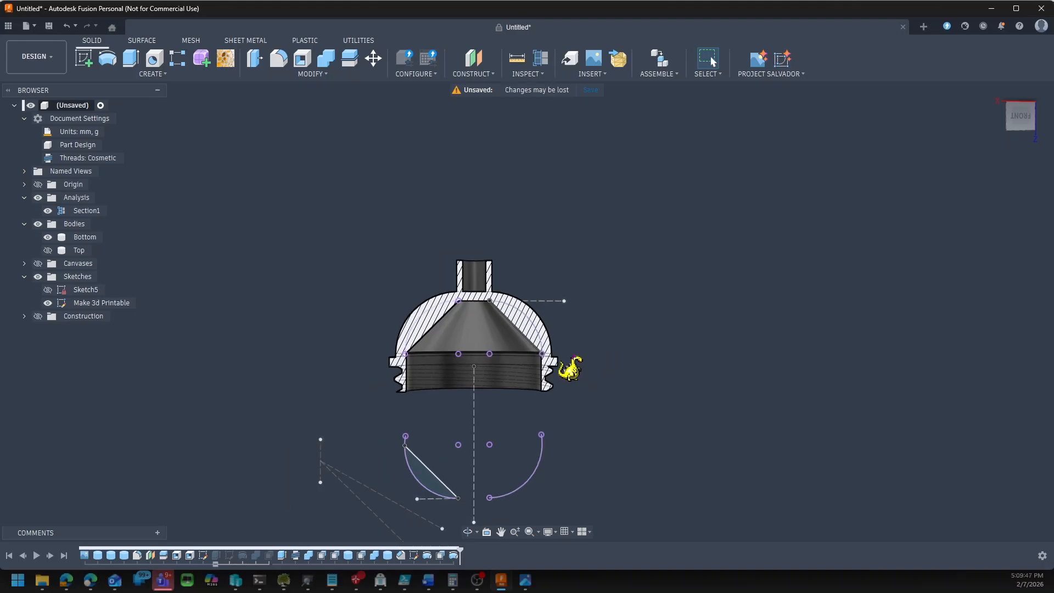
{"action": "scroll", "coordinate": [568, 390], "scroll_direction": "up", "scroll_amount": 4}
{"action": "middle_click_drag", "start_coordinate": [588, 277], "coordinate": [565, 258], "text": "shift"}
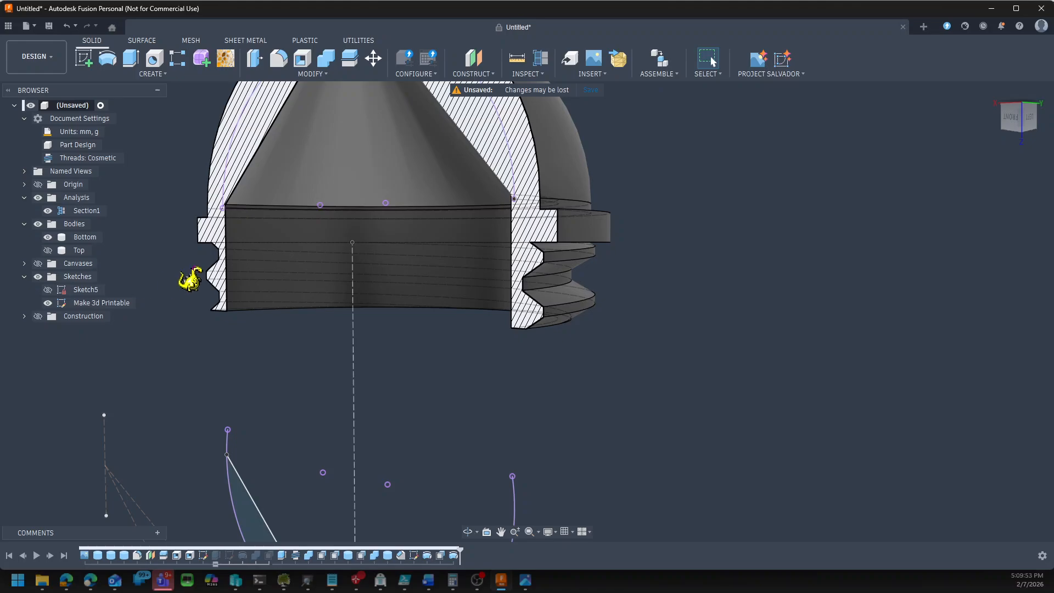
{"action": "left_click", "coordinate": [48, 250]}
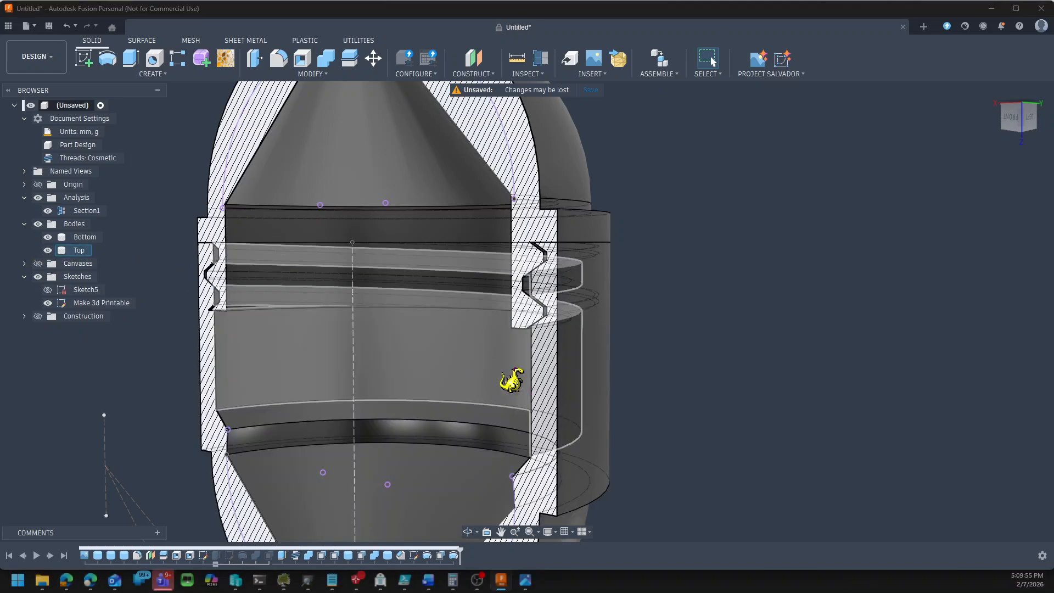
{"action": "middle_click_drag", "start_coordinate": [745, 415], "coordinate": [760, 391], "text": "shift"}
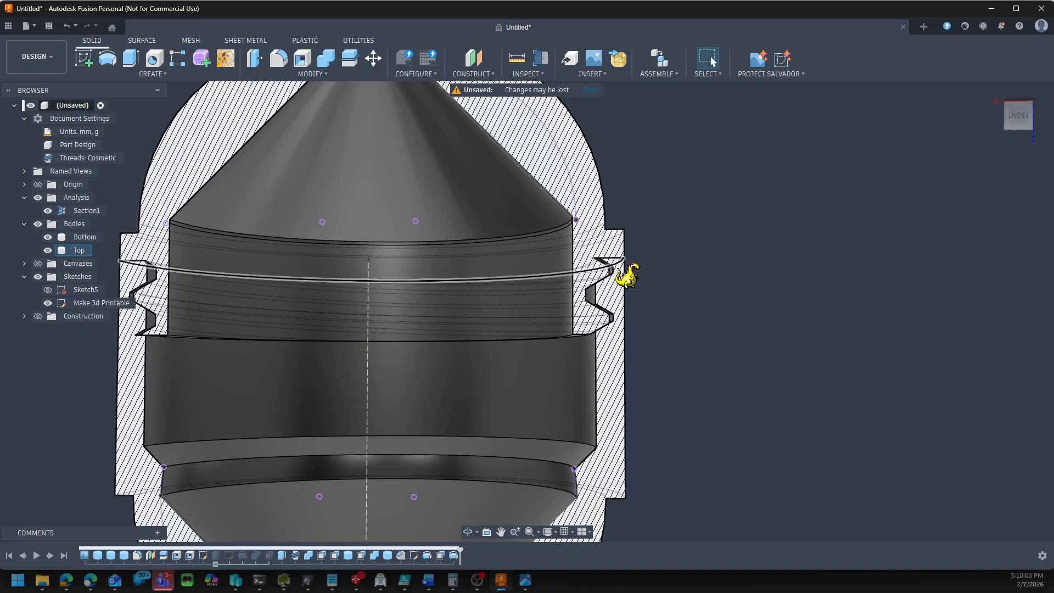
{"action": "scroll", "coordinate": [755, 332], "scroll_direction": "up", "scroll_amount": 3}
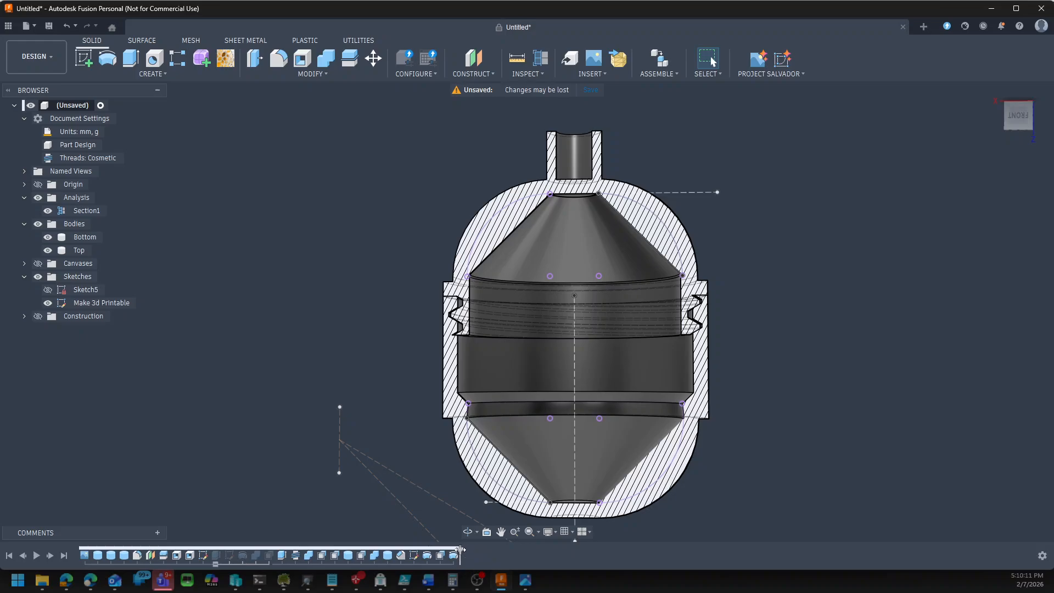
{"action": "scroll", "coordinate": [796, 461], "scroll_direction": "up", "scroll_amount": 3}
{"action": "scroll", "coordinate": [817, 384], "scroll_direction": "down", "scroll_amount": 3}
{"action": "middle_click_drag", "start_coordinate": [840, 357], "coordinate": [812, 373], "text": "shift"}
{"action": "scroll", "coordinate": [558, 298], "scroll_direction": "down", "scroll_amount": 3}
{"action": "middle_click_drag", "start_coordinate": [569, 294], "coordinate": [631, 274], "text": "shift"}
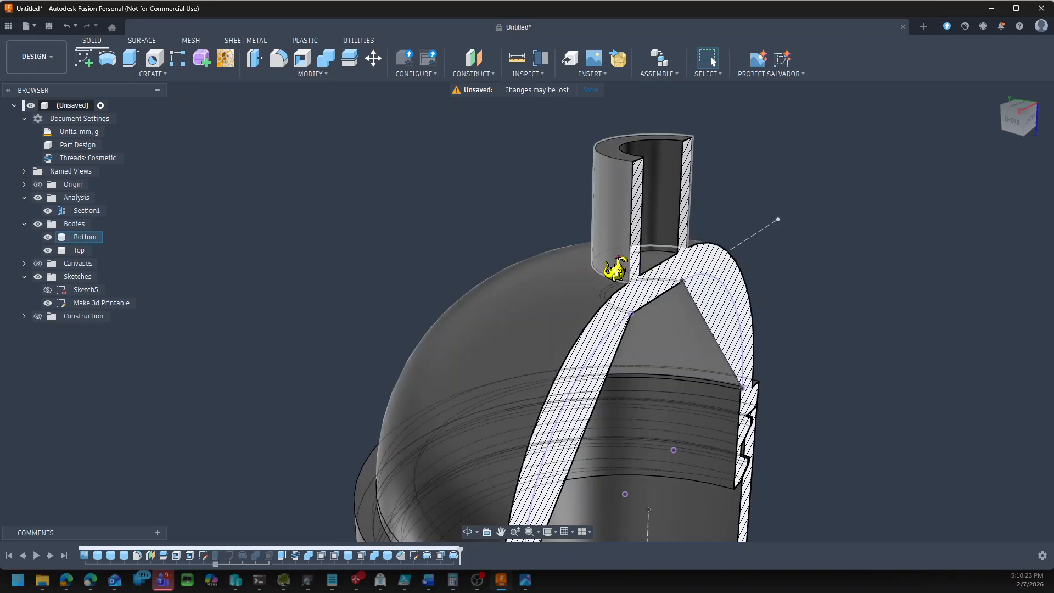
Roll the timeline back to the neck cylinder, check which parameter drives its diameter, and return the timeline to its end
{"action": "left_click", "coordinate": [311, 77]}
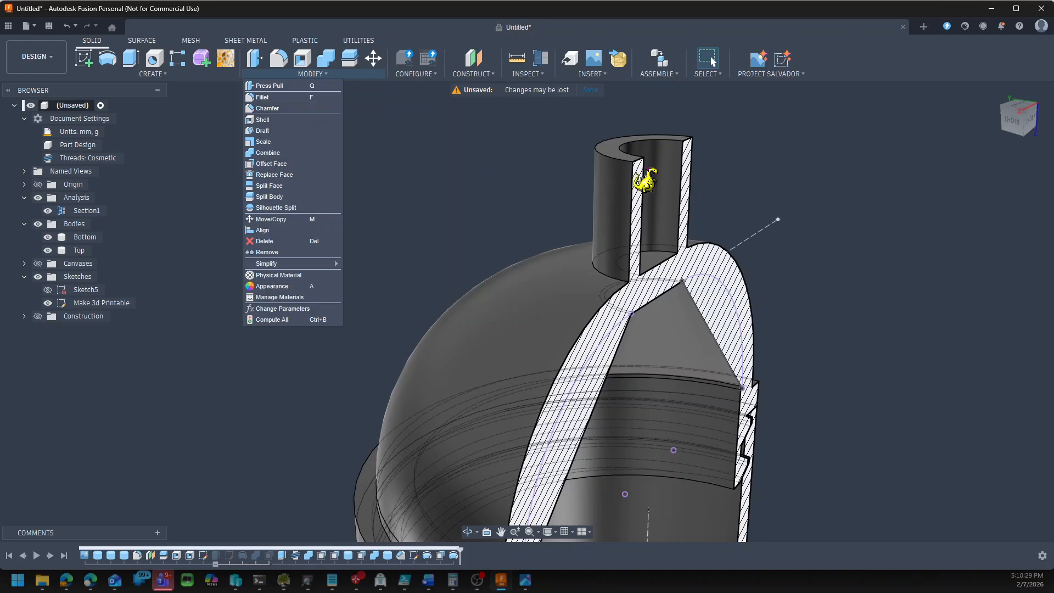
{"action": "left_click", "coordinate": [520, 192]}
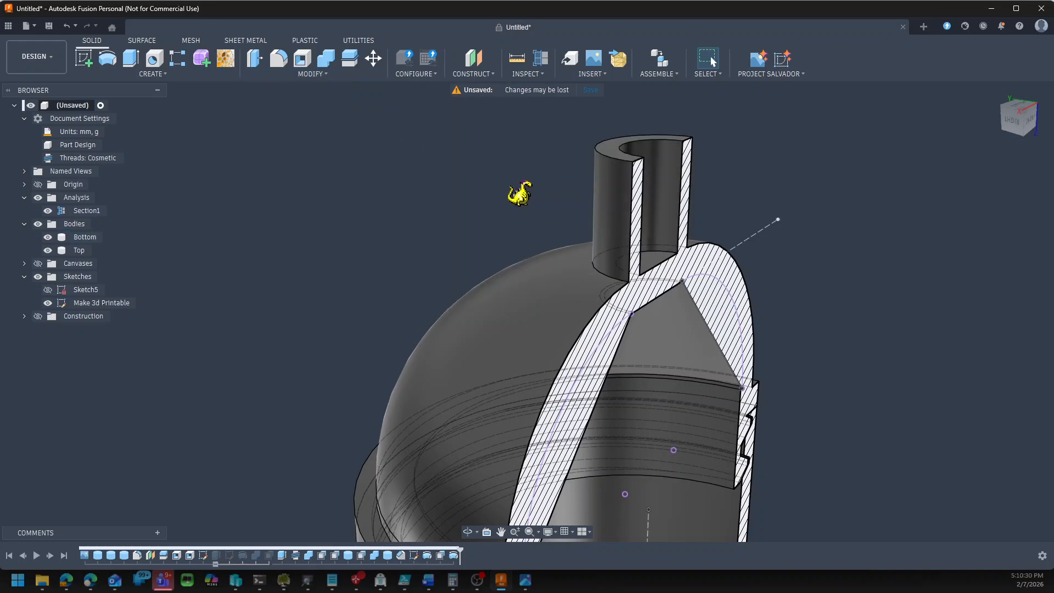
{"action": "left_click", "coordinate": [634, 219]}
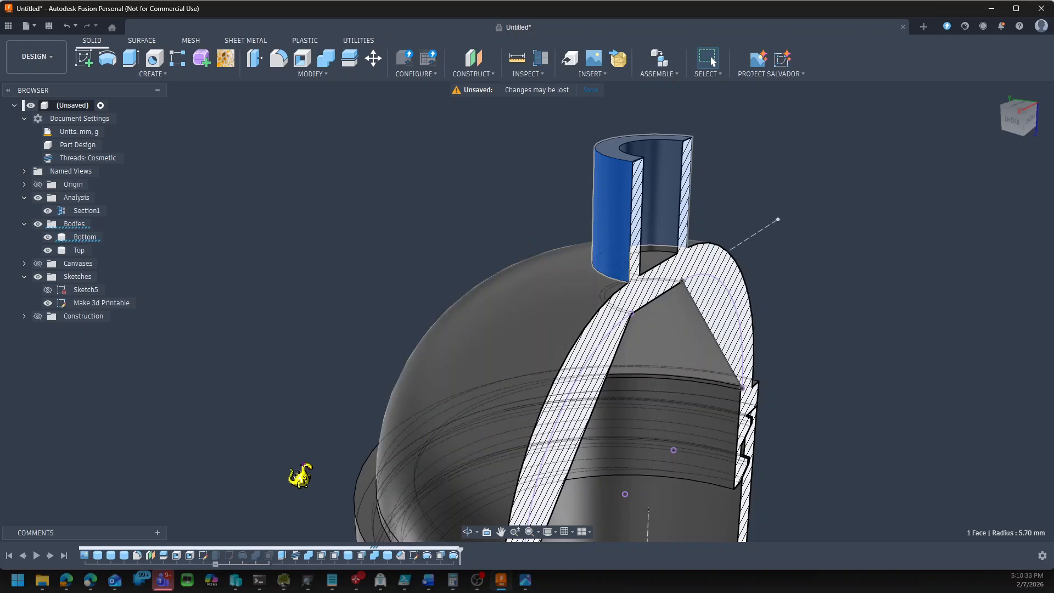
{"action": "scroll", "coordinate": [478, 235], "scroll_direction": "down", "scroll_amount": 4}
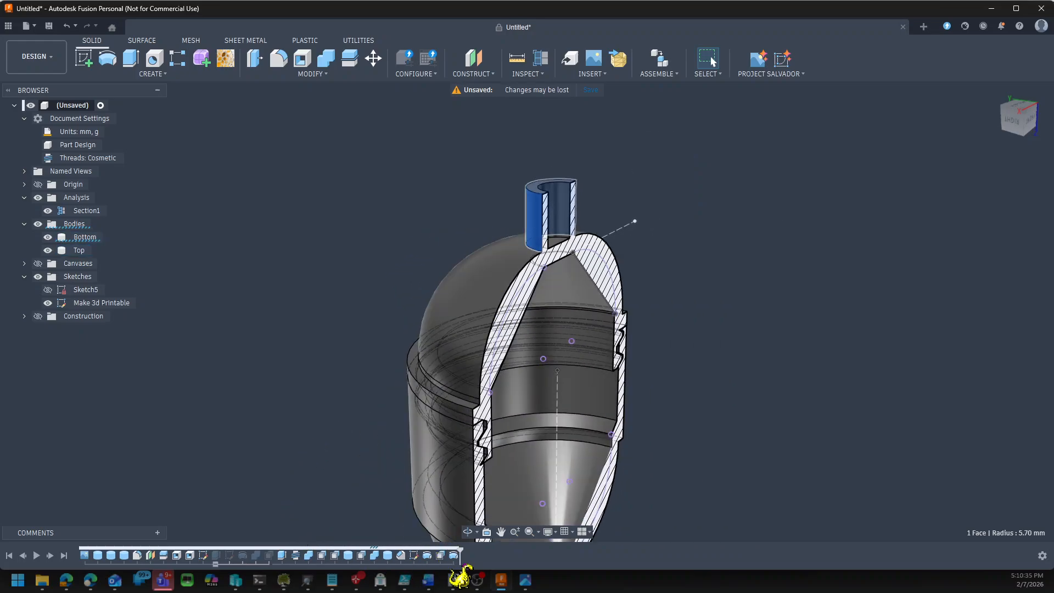
{"action": "mouse_move", "coordinate": [460, 551]}
{"action": "left_mouse_down"}
{"action": "mouse_move", "coordinate": [356, 553]}
{"action": "mouse_move", "coordinate": [361, 564]}
{"action": "left_mouse_up"}
{"action": "left_click", "coordinate": [356, 562]}
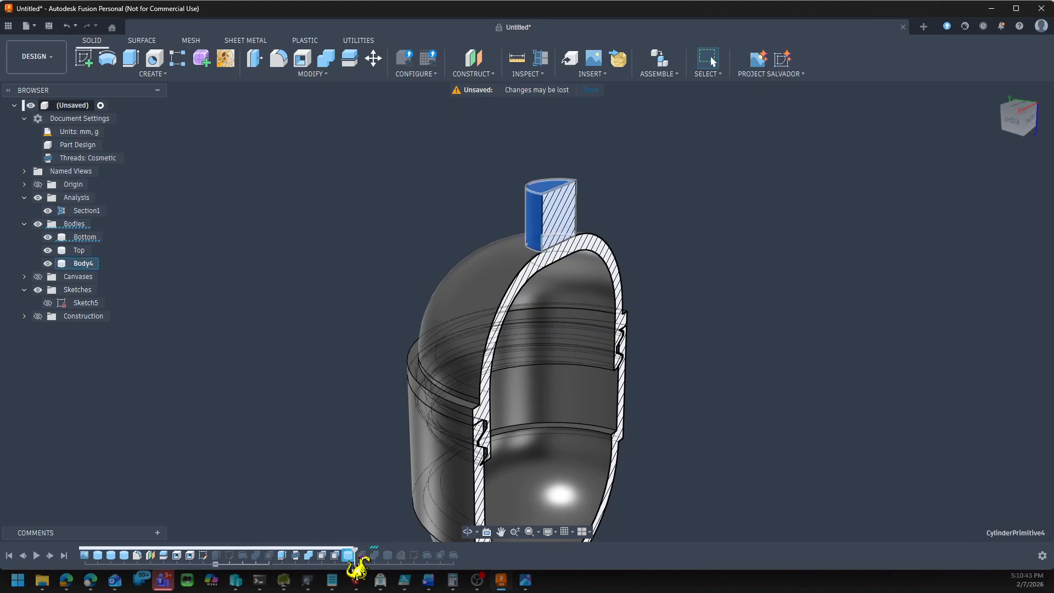
{"action": "right_click", "coordinate": [357, 562]}
{"action": "left_click", "coordinate": [378, 449]}
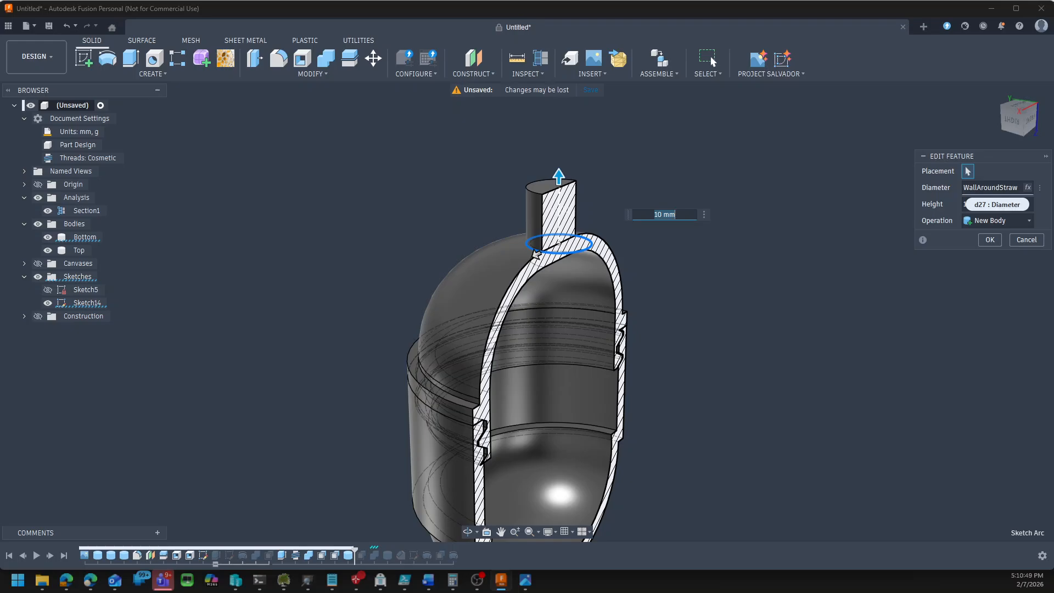
{"action": "left_click", "coordinate": [1016, 188]}
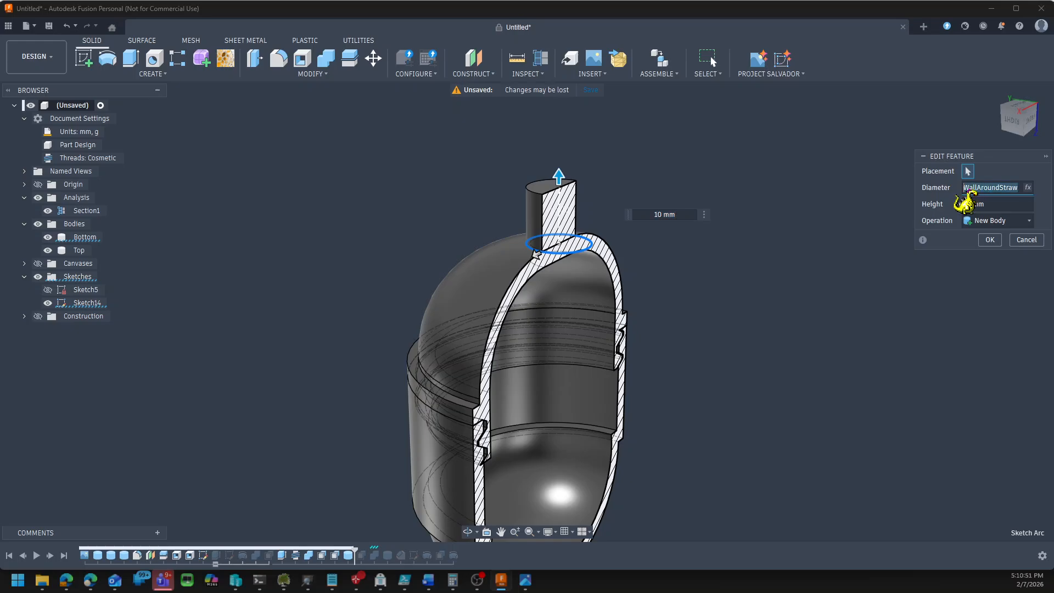
{"action": "key", "text": "Return"}
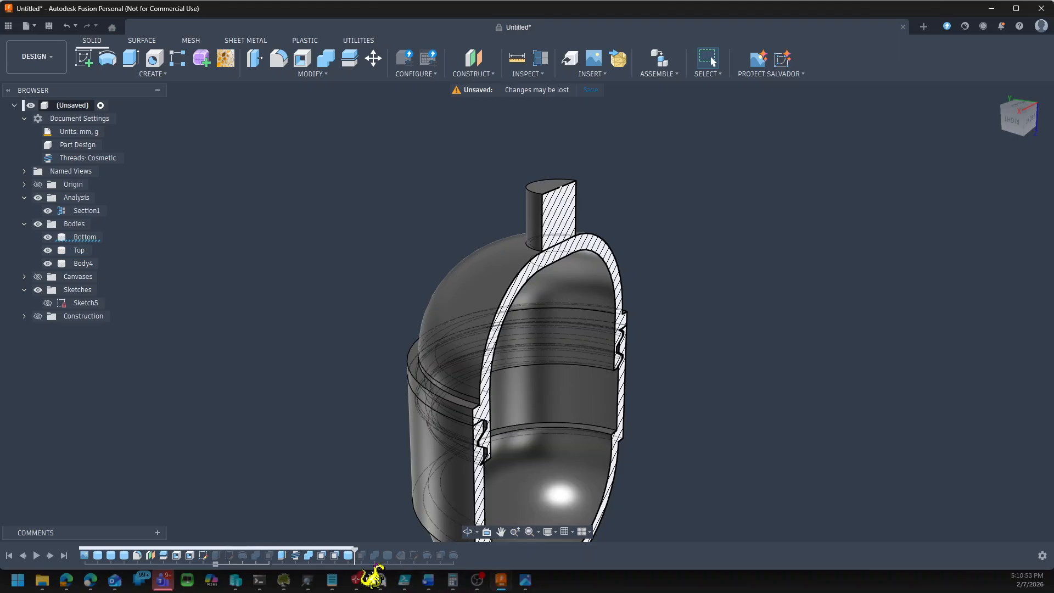
{"action": "left_click_drag", "start_coordinate": [357, 548], "coordinate": [501, 551]}
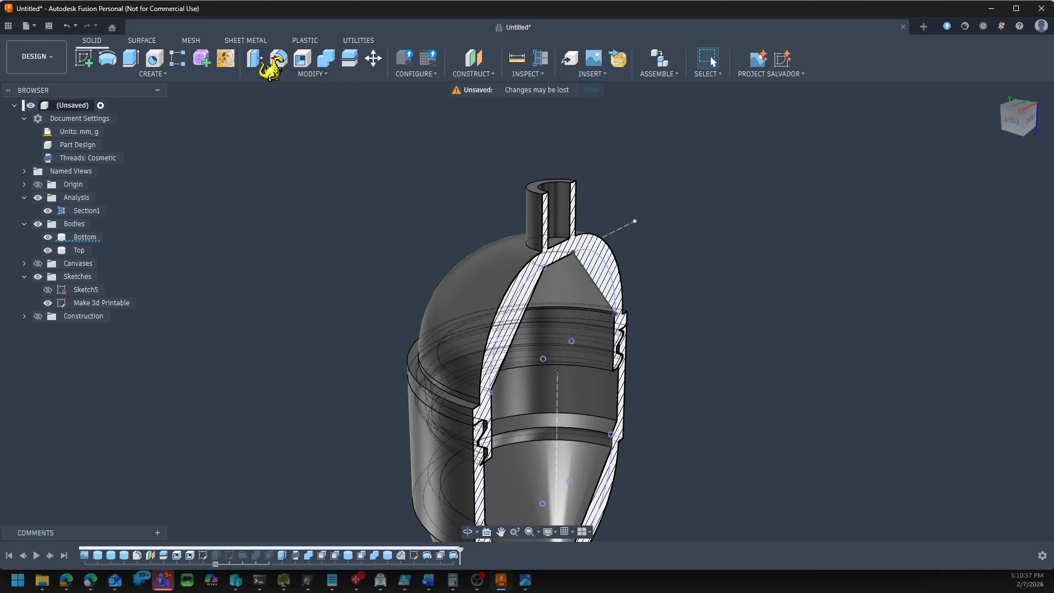
Increase the amount added to StrawDiameter in the WallAroundStraw parameter's expression to thicken the neck wall
{"action": "left_click", "coordinate": [299, 76]}
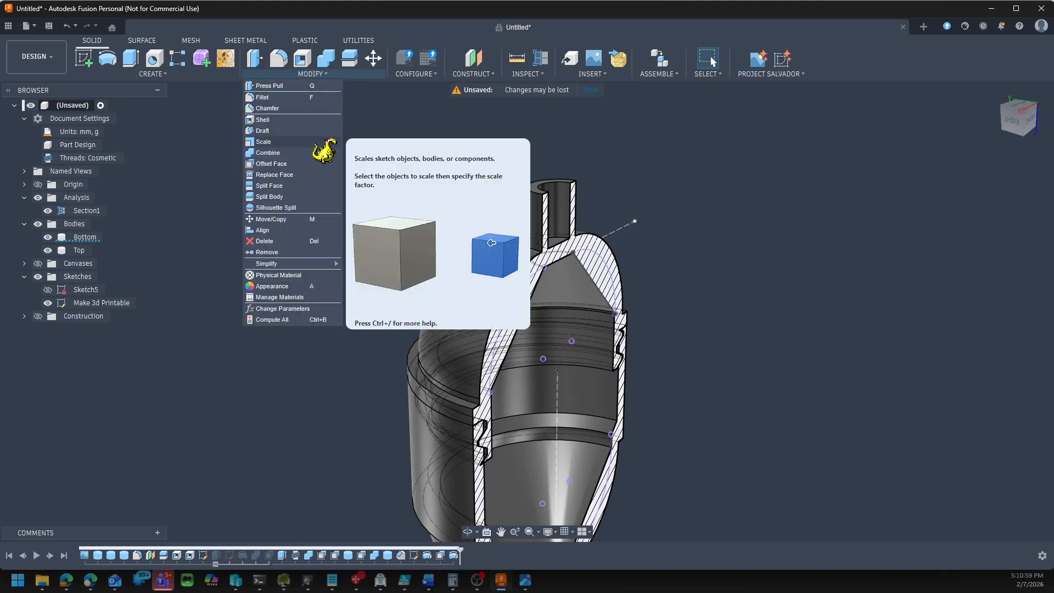
{"action": "left_click", "coordinate": [305, 309]}
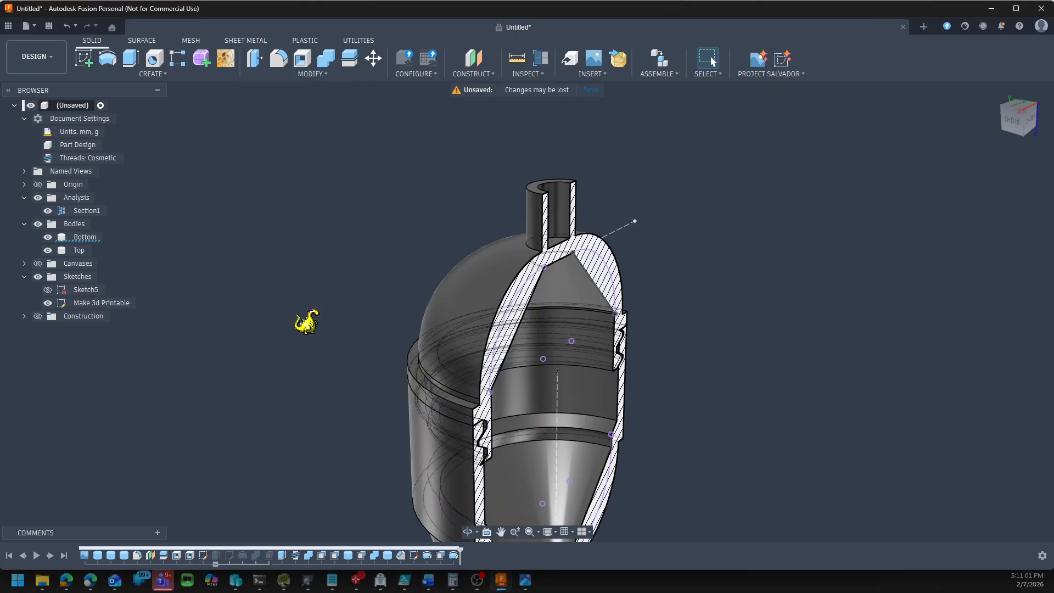
{"action": "double_click", "coordinate": [367, 291]}
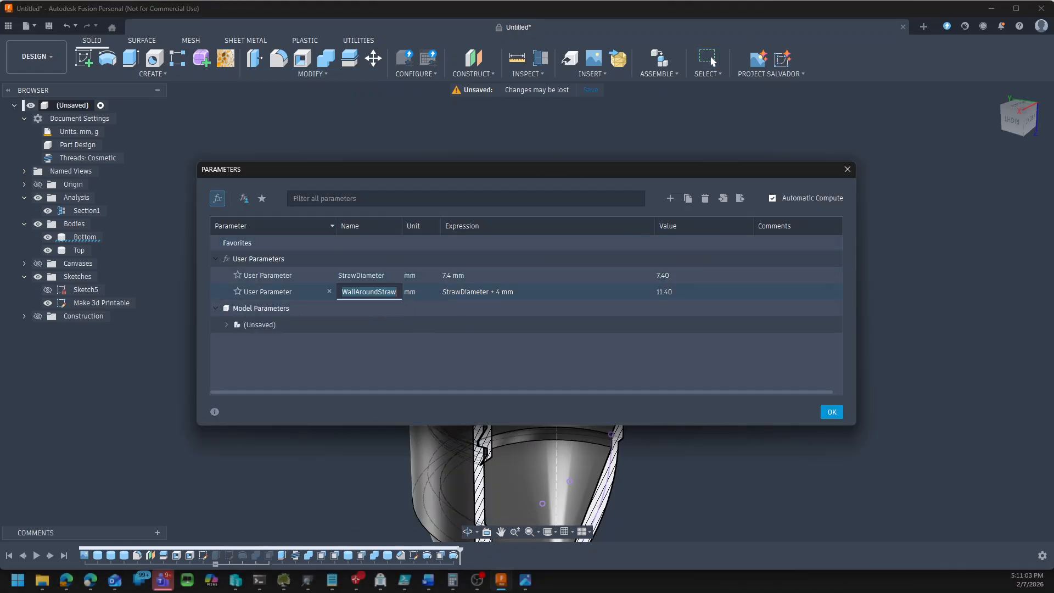
{"action": "left_click", "coordinate": [676, 296]}
{"action": "left_click", "coordinate": [520, 293]}
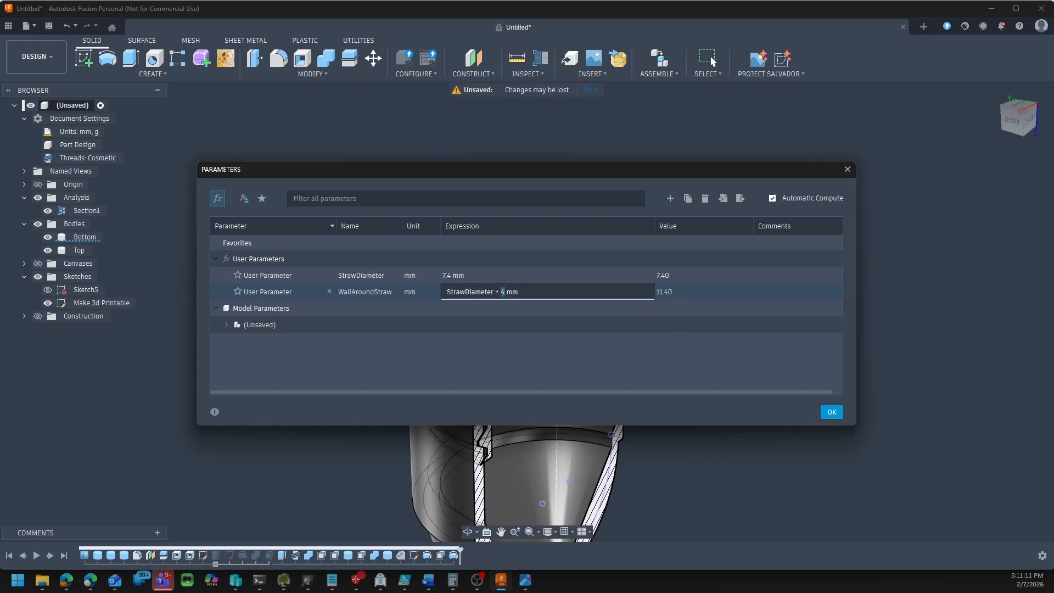
{"action": "left_click", "coordinate": [833, 413]}
{"action": "middle_click_drag", "start_coordinate": [382, 316], "coordinate": [362, 315], "text": "shift"}
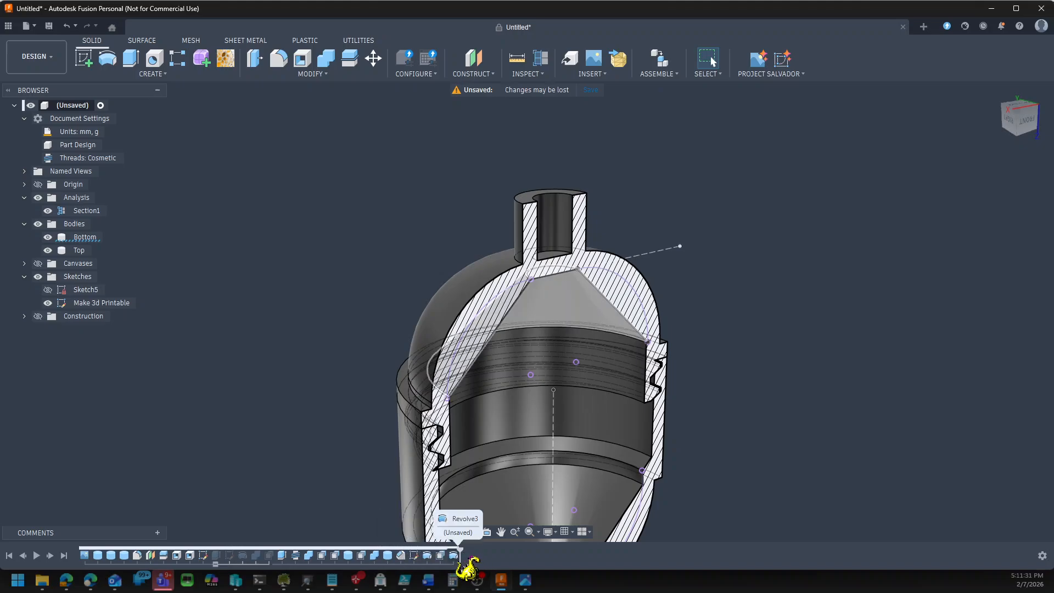
Group the timeline features from Extrude2 through Revolve3 and suppress the whole group
{"action": "mouse_move", "coordinate": [460, 549]}
{"action": "left_mouse_down"}
{"action": "mouse_move", "coordinate": [340, 550]}
{"action": "mouse_move", "coordinate": [460, 557]}
{"action": "left_mouse_up"}
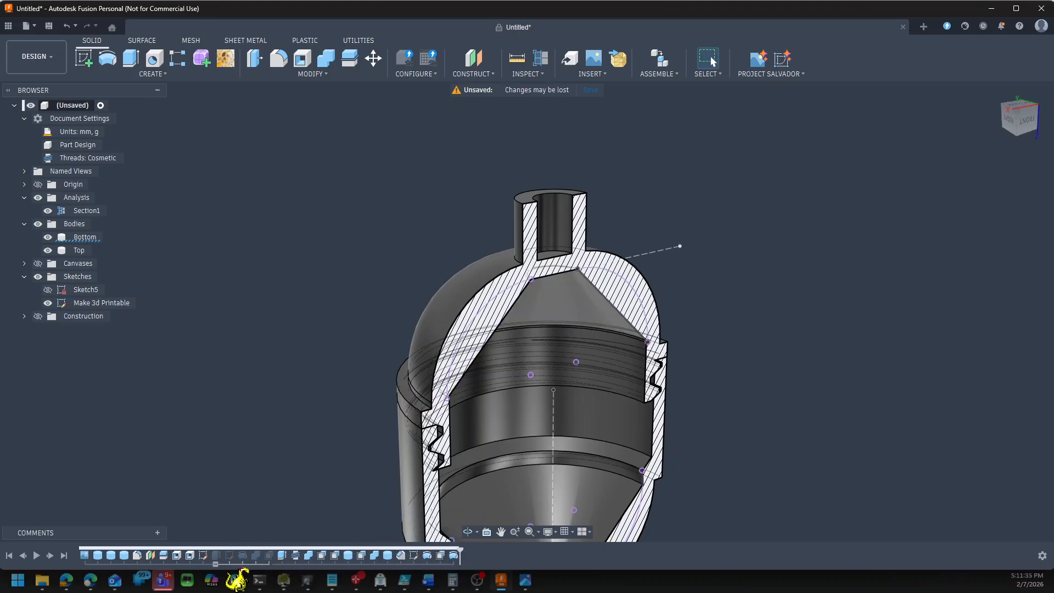
{"action": "left_click", "coordinate": [282, 555]}
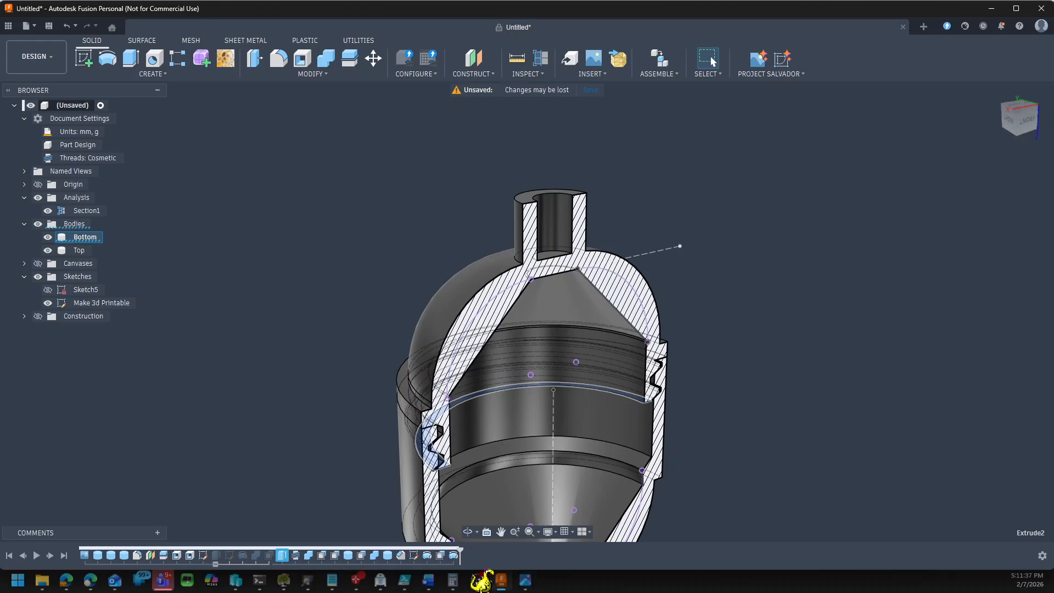
{"action": "left_click", "coordinate": [453, 555], "text": "shift"}
{"action": "right_click", "coordinate": [361, 556]}
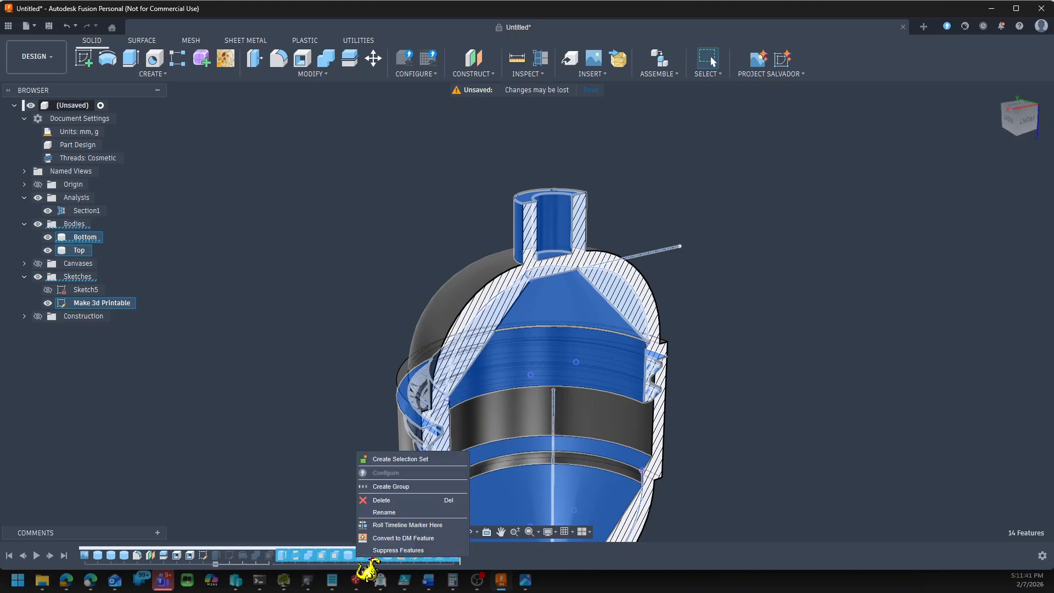
{"action": "left_click", "coordinate": [413, 499]}
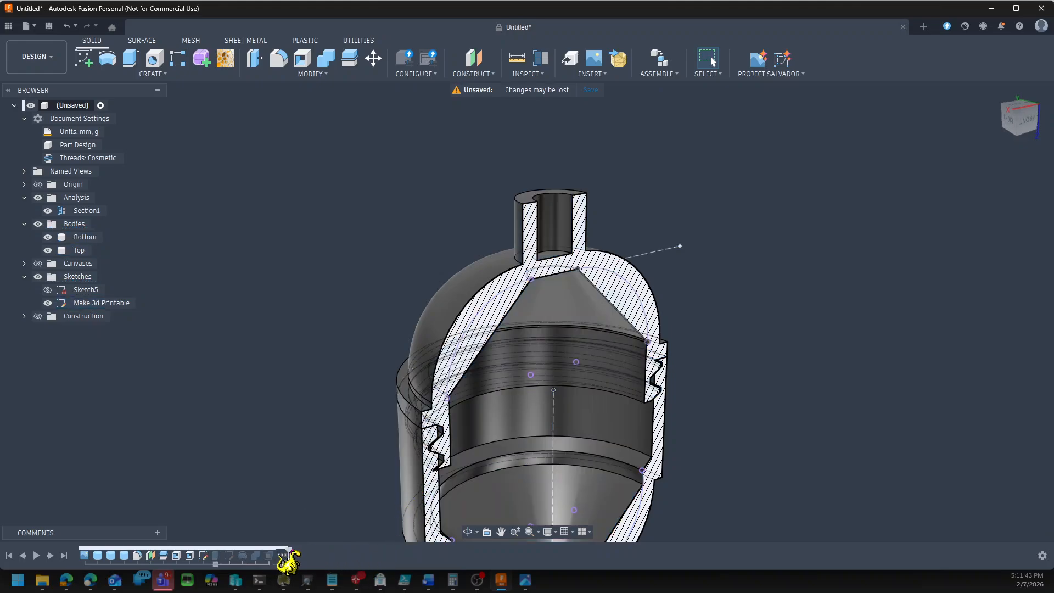
{"action": "right_click", "coordinate": [282, 556]}
{"action": "left_click", "coordinate": [332, 539]}
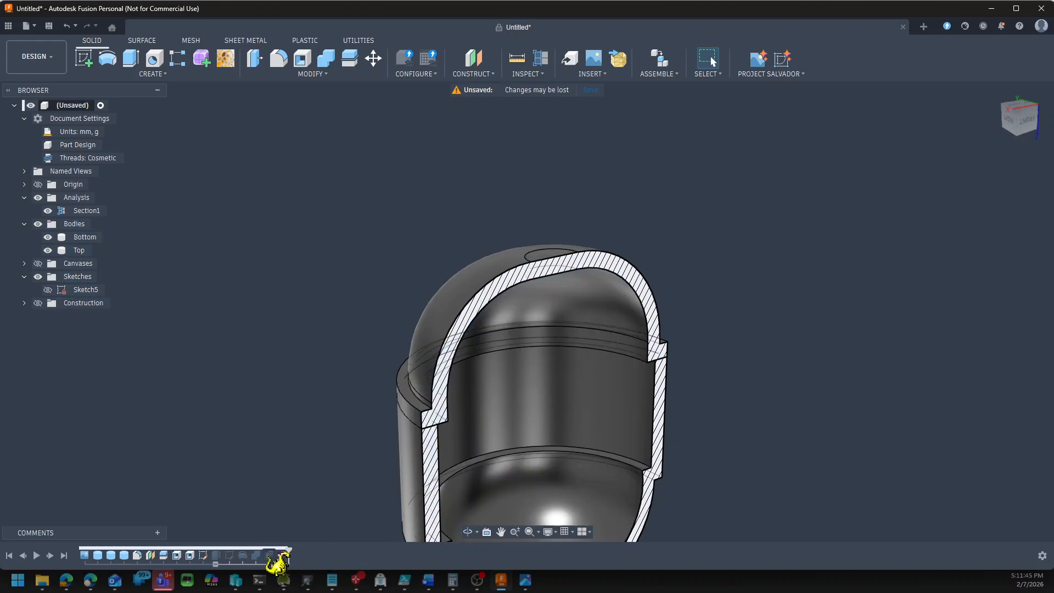
Collapse the earlier suppressed six-feature timeline group and unsuppress its features to view the alternative joint in section
{"action": "right_click", "coordinate": [269, 555]}
{"action": "left_click", "coordinate": [302, 531]}
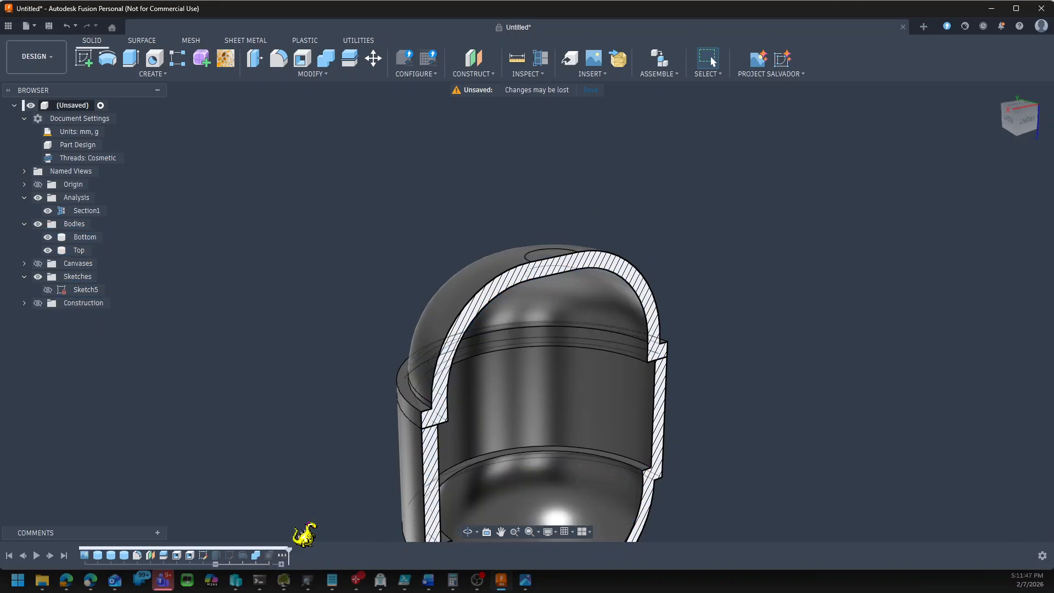
{"action": "scroll", "coordinate": [354, 441], "scroll_direction": "down", "scroll_amount": 4}
{"action": "scroll", "coordinate": [371, 454], "scroll_direction": "up", "scroll_amount": 1}
{"action": "mouse_move", "coordinate": [655, 452]}
{"action": "middle_mouse_down", "text": "shift"}
{"action": "mouse_move", "coordinate": [640, 447]}
{"action": "mouse_move", "coordinate": [648, 459]}
{"action": "middle_mouse_up", "text": "shift"}
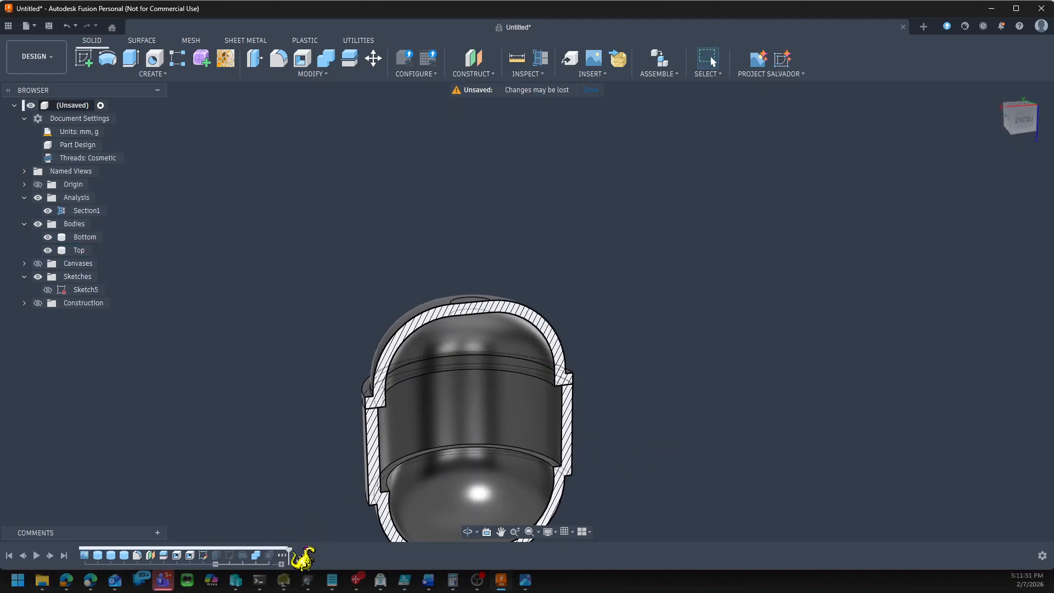
{"action": "left_click", "coordinate": [214, 564]}
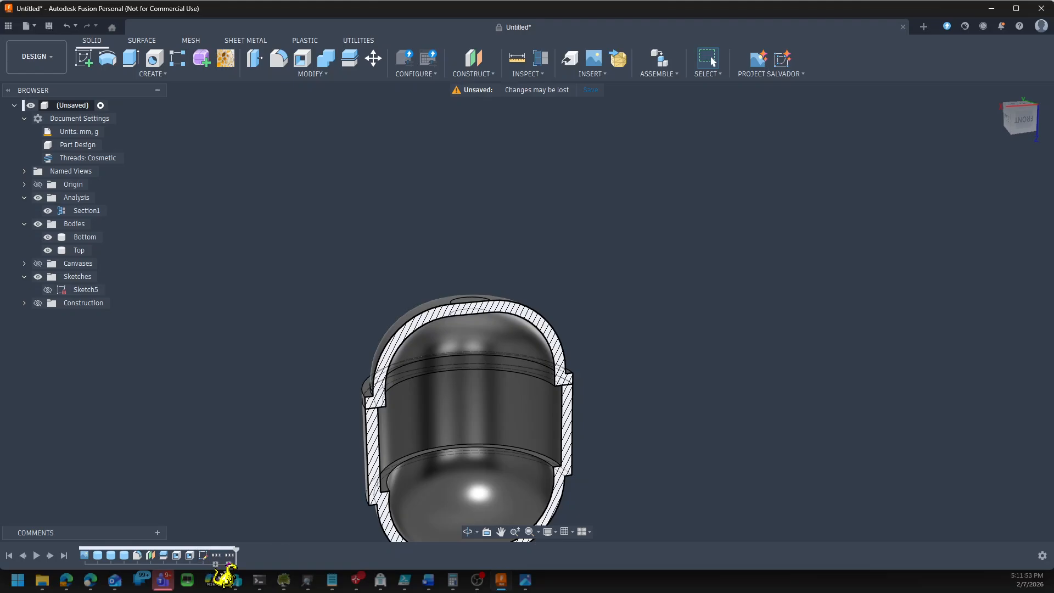
{"action": "right_click", "coordinate": [225, 562]}
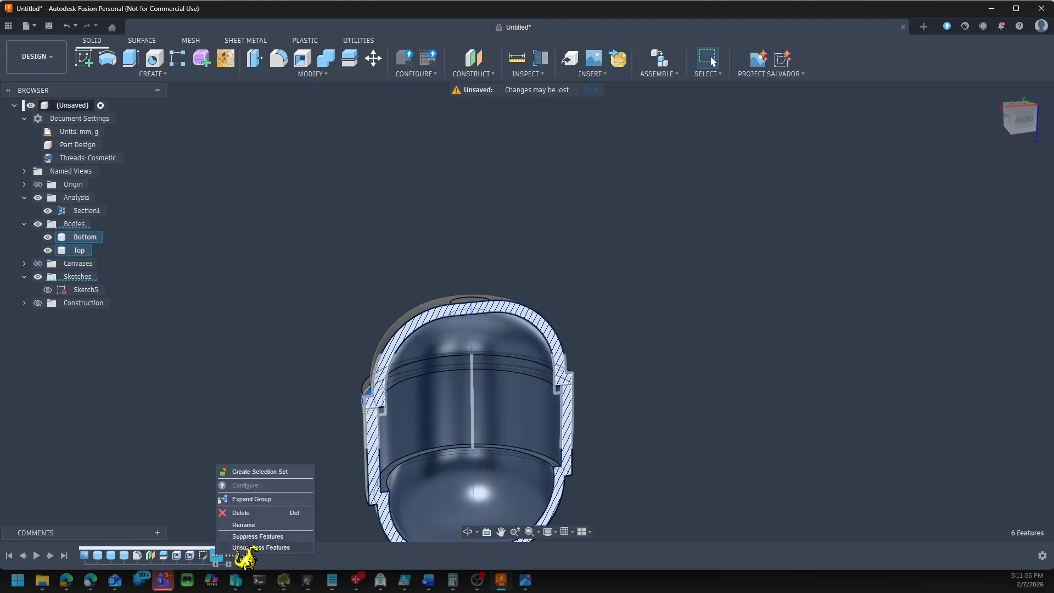
{"action": "left_click", "coordinate": [241, 543]}
{"action": "middle_click_drag", "start_coordinate": [714, 424], "coordinate": [692, 397], "text": "shift"}
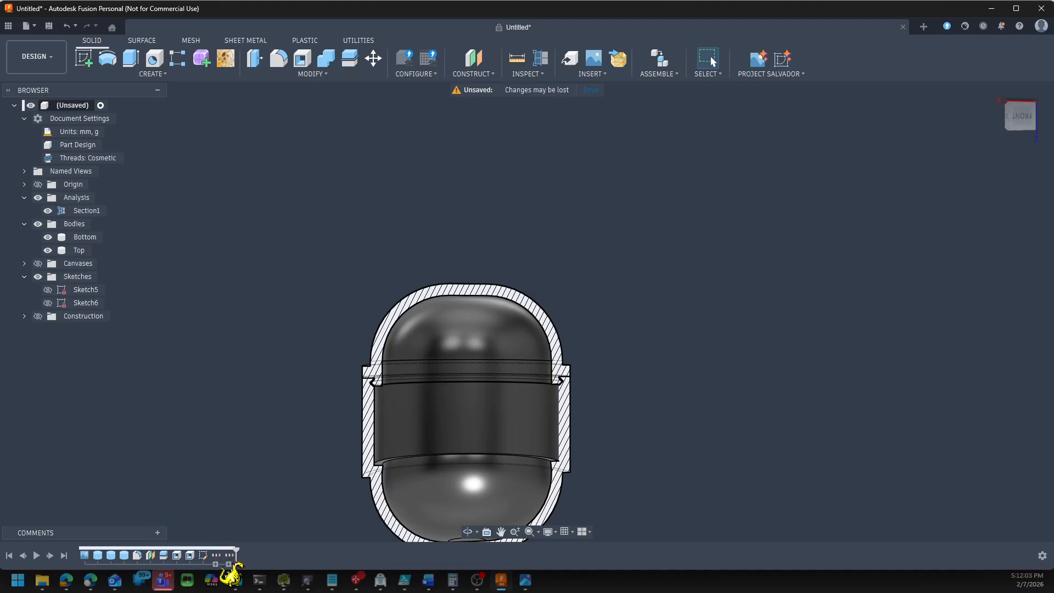
Suppress the earlier timeline group again and restore the features of the group that follows it
{"action": "right_click", "coordinate": [217, 556]}
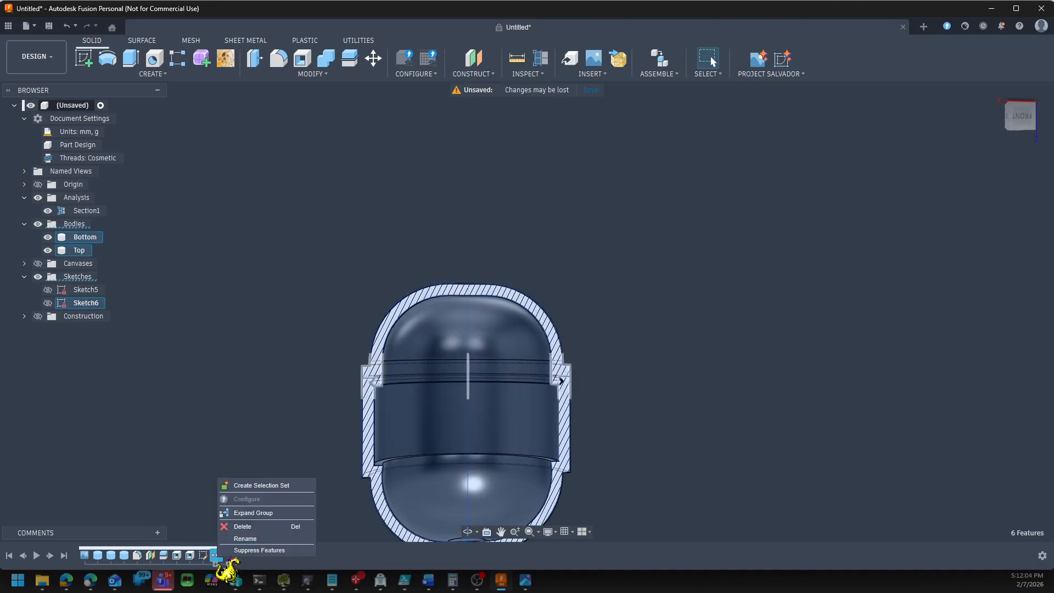
{"action": "left_click", "coordinate": [262, 550]}
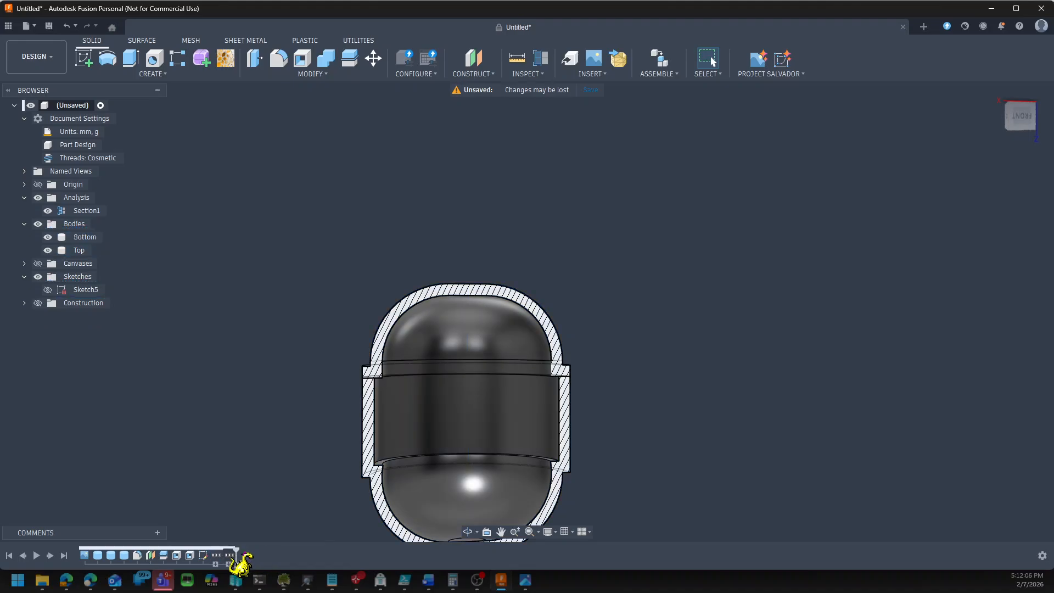
{"action": "key", "text": "ctrl+z"}
Expand the second timeline group and dissolve it back into individual features
{"action": "right_click", "coordinate": [230, 556]}
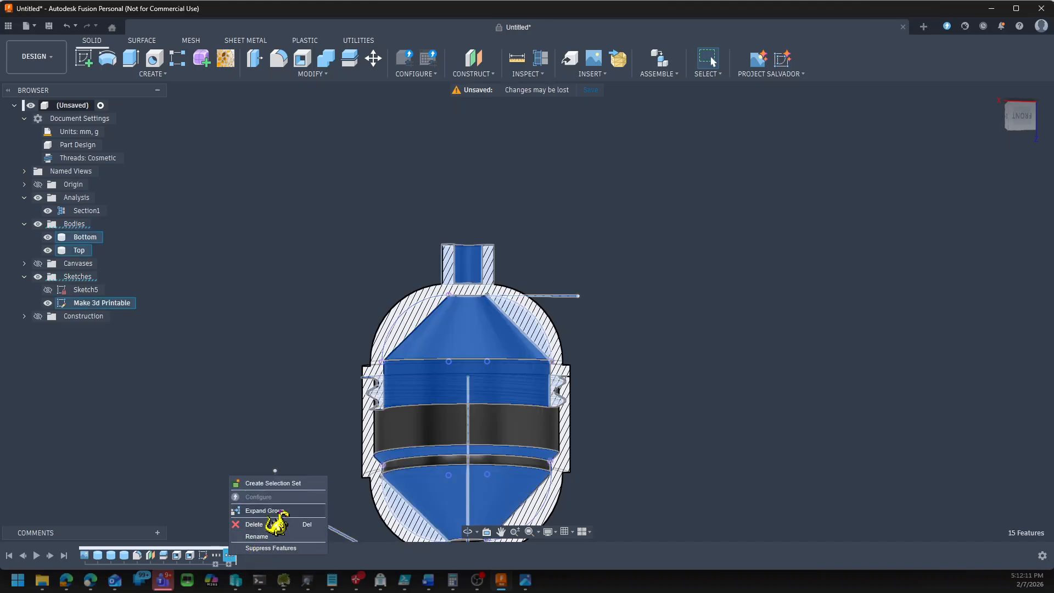
{"action": "left_click", "coordinate": [269, 511]}
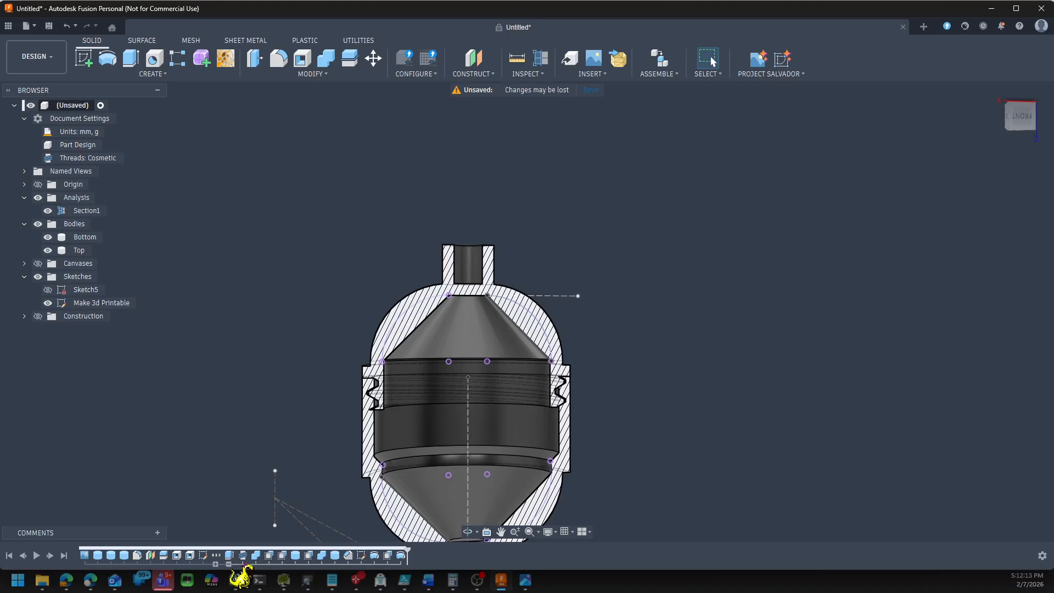
{"action": "left_click", "coordinate": [230, 555]}
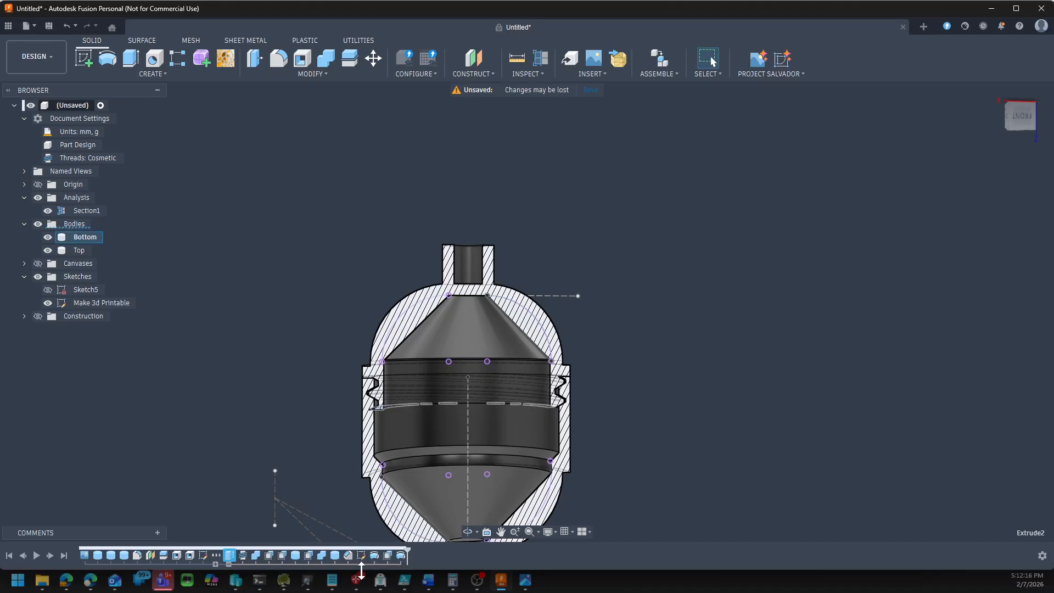
{"action": "left_click", "coordinate": [403, 556], "text": "shift"}
{"action": "right_click", "coordinate": [403, 556]}
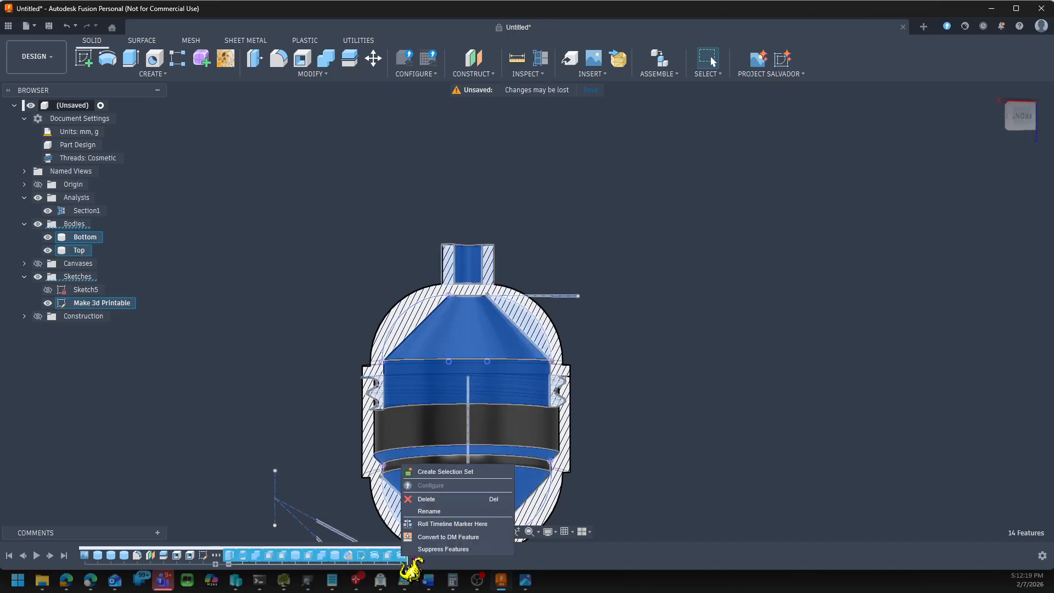
{"action": "left_click", "coordinate": [402, 558]}
{"action": "left_click", "coordinate": [389, 556]}
{"action": "right_click", "coordinate": [388, 556]}
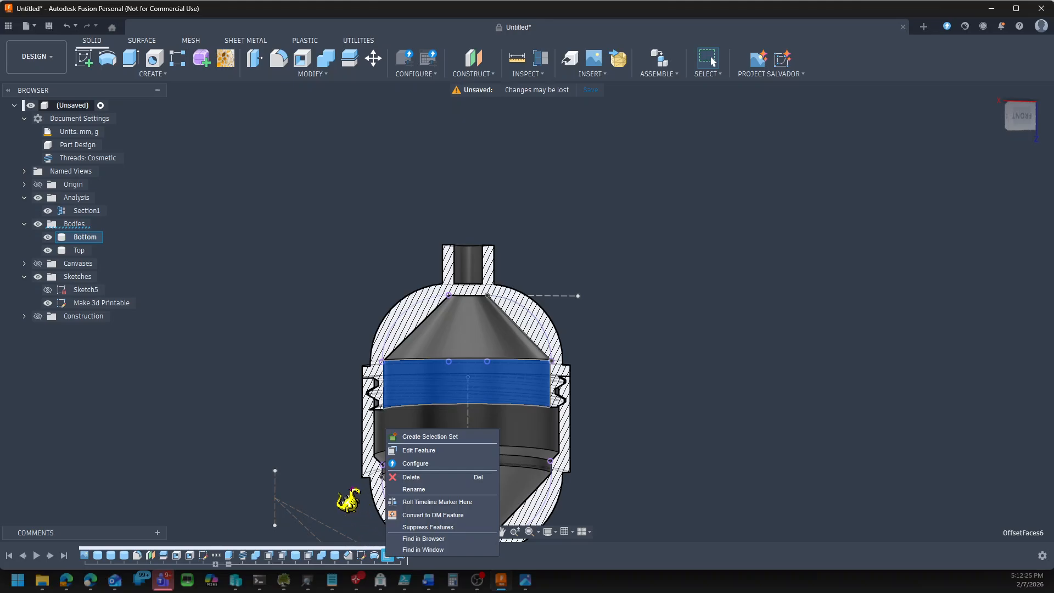
{"action": "left_click", "coordinate": [324, 480]}
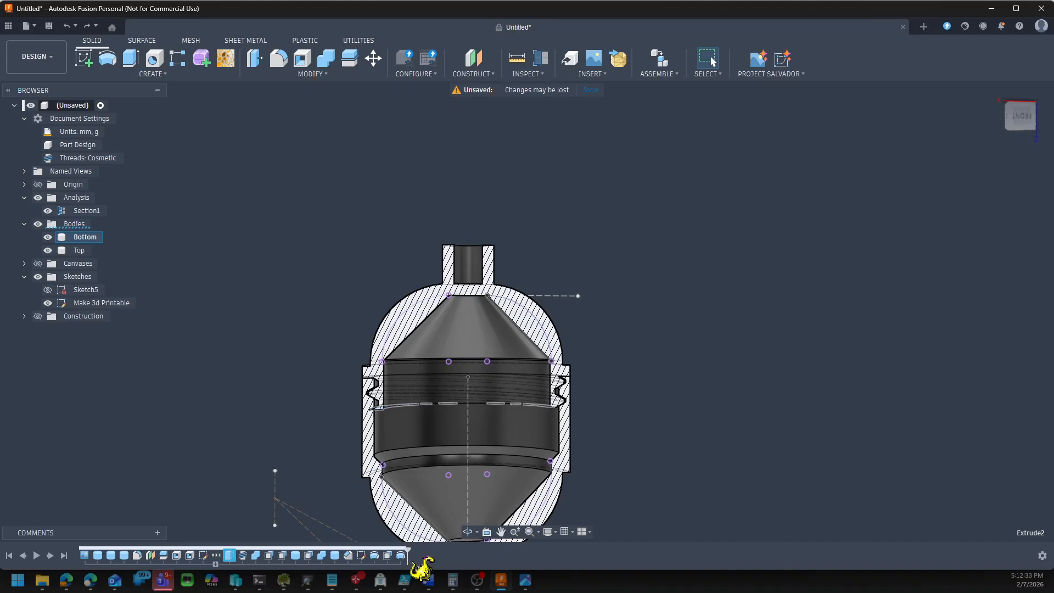
Roll the timeline back to before the neck cylinder and group the five thread features starting at Extrude2
{"action": "mouse_move", "coordinate": [408, 548]}
{"action": "left_mouse_down"}
{"action": "mouse_move", "coordinate": [216, 554]}
{"action": "mouse_move", "coordinate": [316, 551]}
{"action": "left_mouse_up"}
{"action": "left_click_drag", "start_coordinate": [316, 548], "coordinate": [240, 560]}
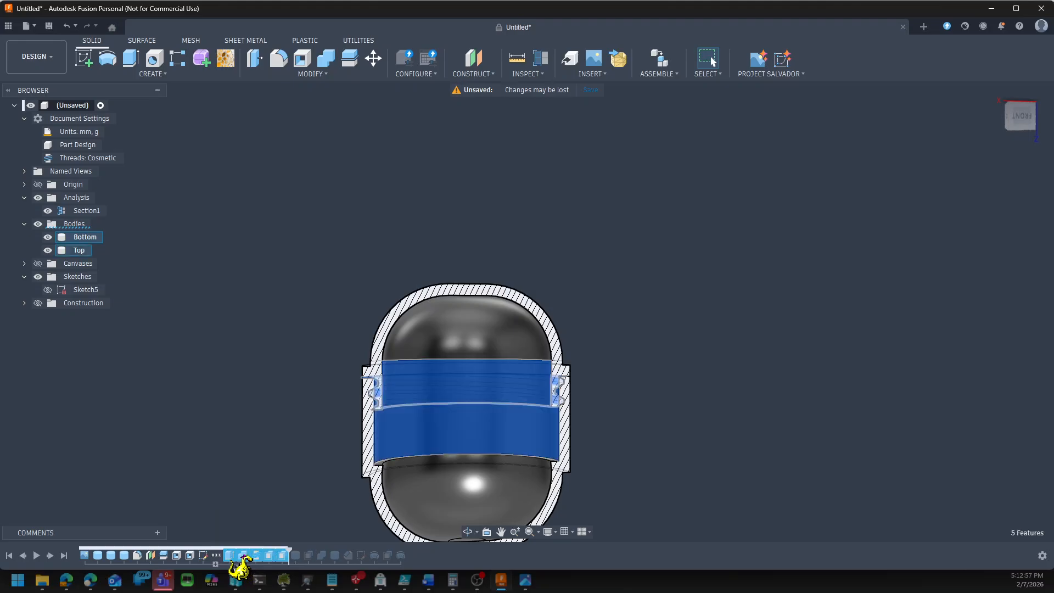
{"action": "right_click", "coordinate": [235, 556]}
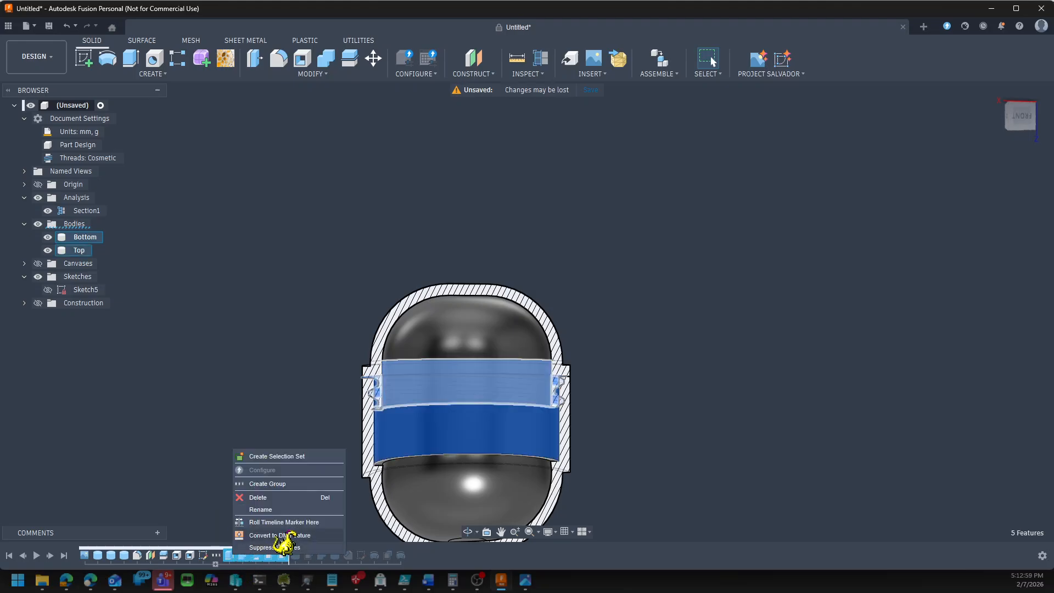
{"action": "left_click", "coordinate": [310, 497]}
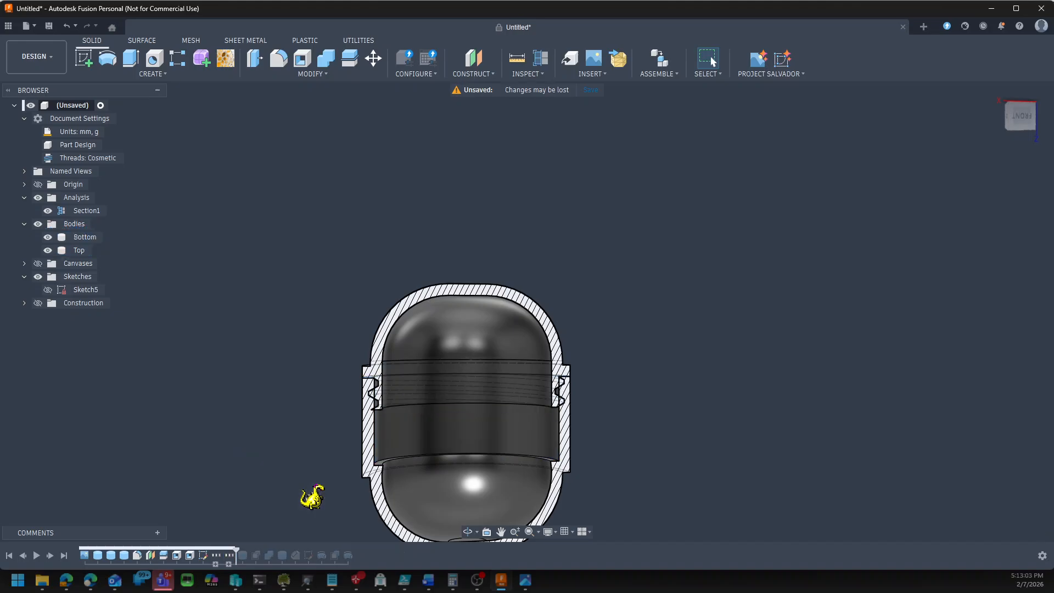
Suppress the grouped thread features and unsuppress the earlier six-feature group in the timeline
{"action": "right_click", "coordinate": [230, 556]}
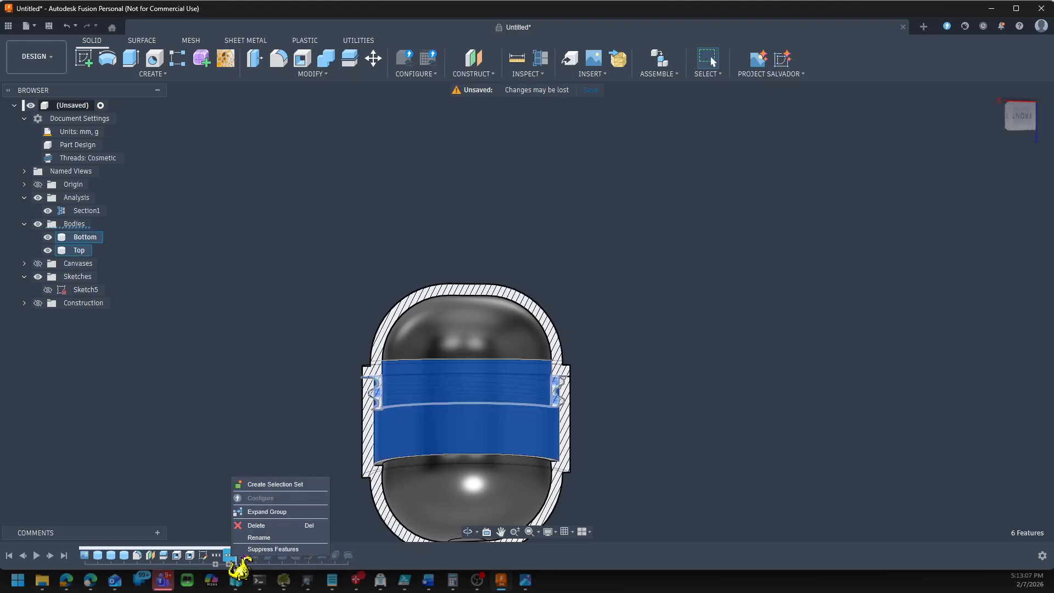
{"action": "left_click", "coordinate": [255, 549]}
{"action": "right_click", "coordinate": [216, 555]}
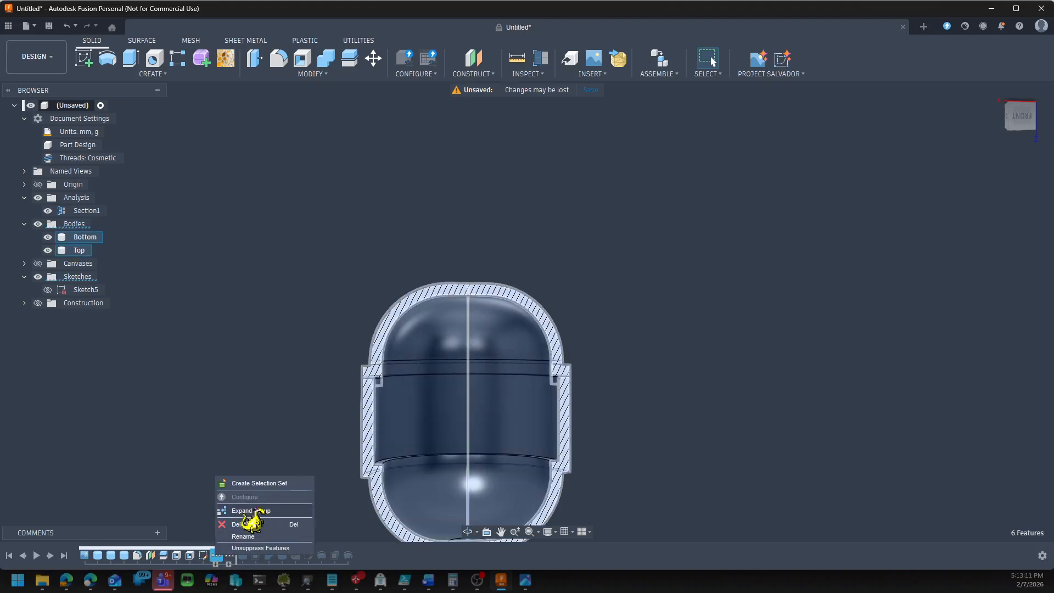
{"action": "left_click", "coordinate": [255, 548]}
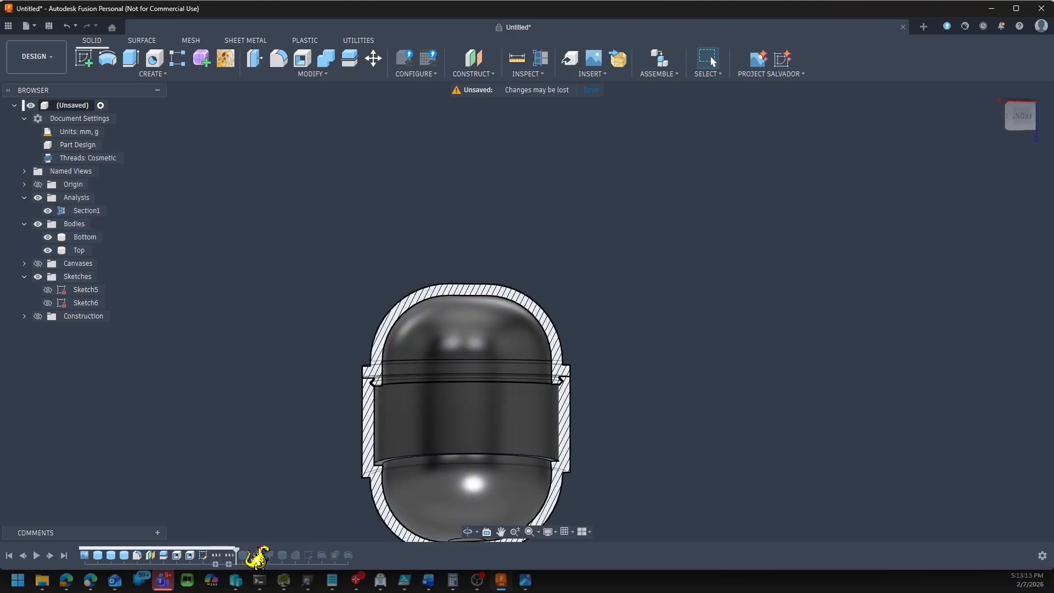
Roll the timeline forward through the neck features and Revolve2, then back to just after the Make 3d Printable sketch
{"action": "left_click_drag", "start_coordinate": [235, 549], "coordinate": [257, 562]}
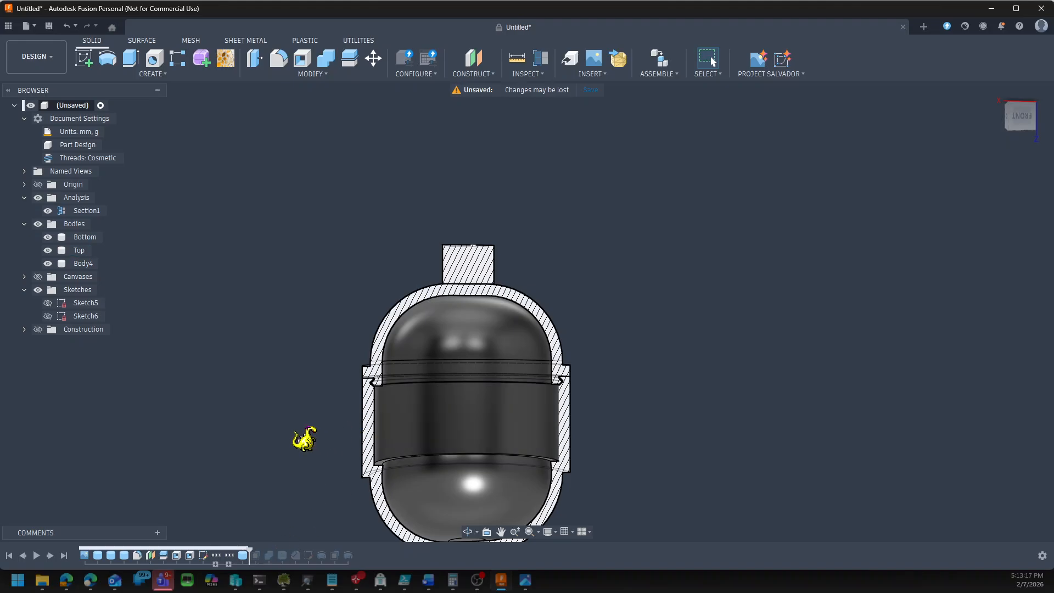
{"action": "left_click_drag", "start_coordinate": [256, 555], "coordinate": [302, 550]}
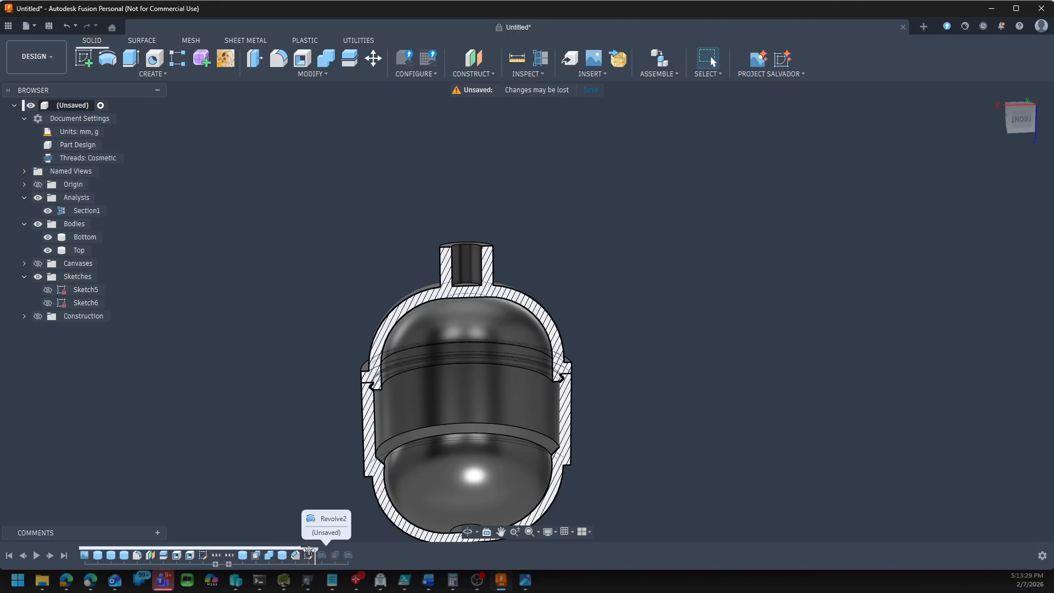
{"action": "left_click_drag", "start_coordinate": [314, 551], "coordinate": [322, 550]}
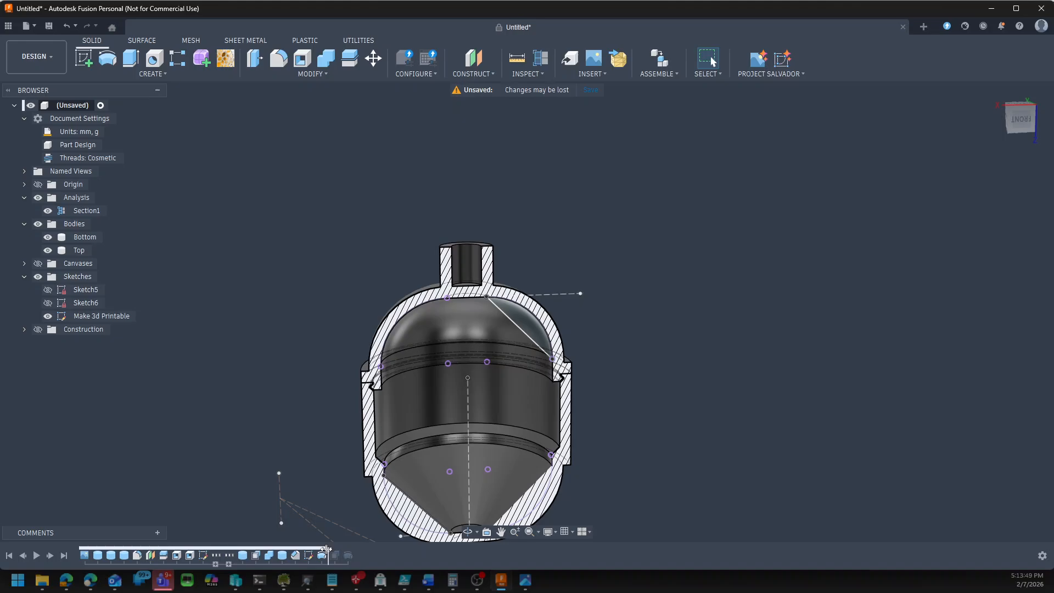
{"action": "left_click_drag", "start_coordinate": [326, 550], "coordinate": [303, 551]}
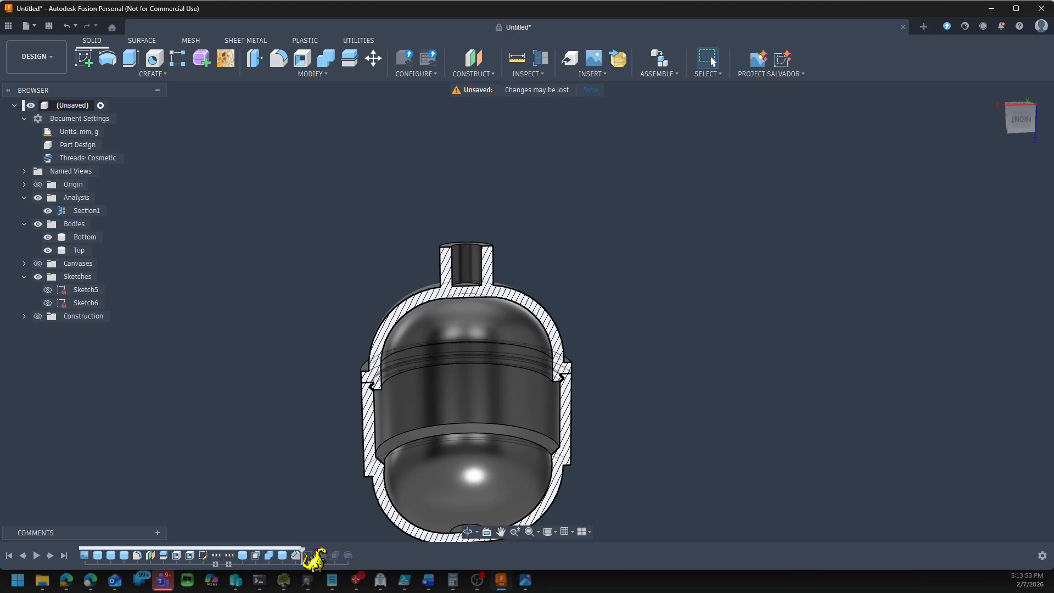
{"action": "left_click_drag", "start_coordinate": [302, 550], "coordinate": [316, 552]}
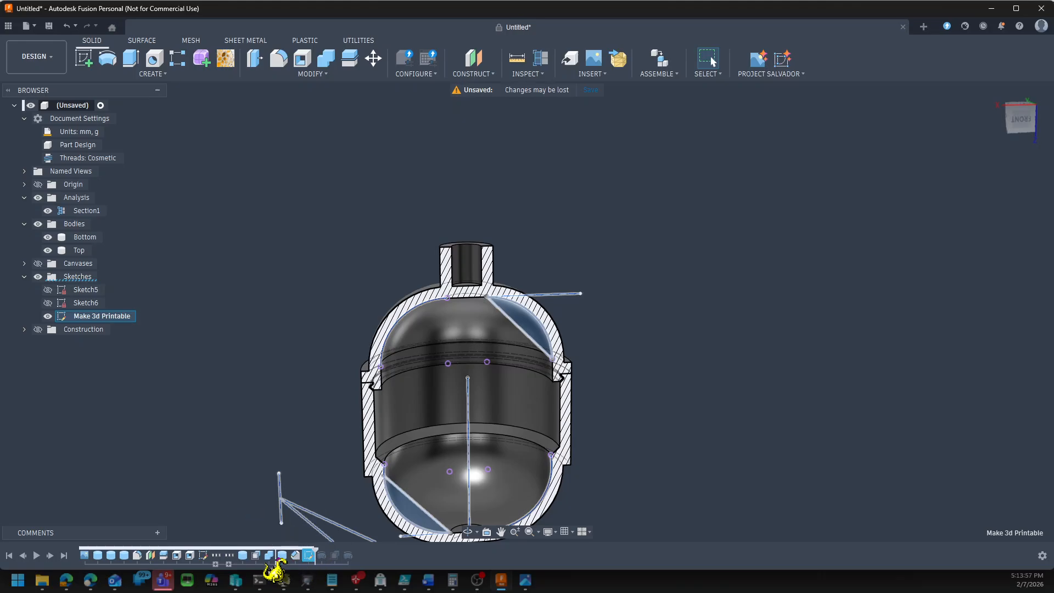
Try to move the Make 3d Printable sketch directly after the second timeline group, ahead of the neck cylinder
{"action": "left_click_drag", "start_coordinate": [235, 555], "coordinate": [237, 555]}
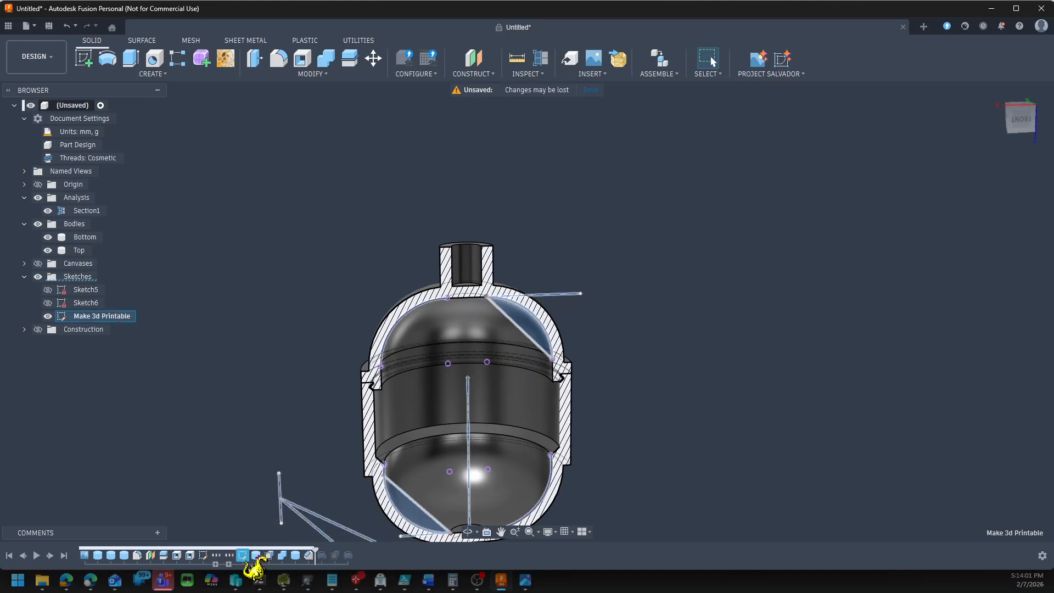
{"action": "left_click", "coordinate": [244, 556]}
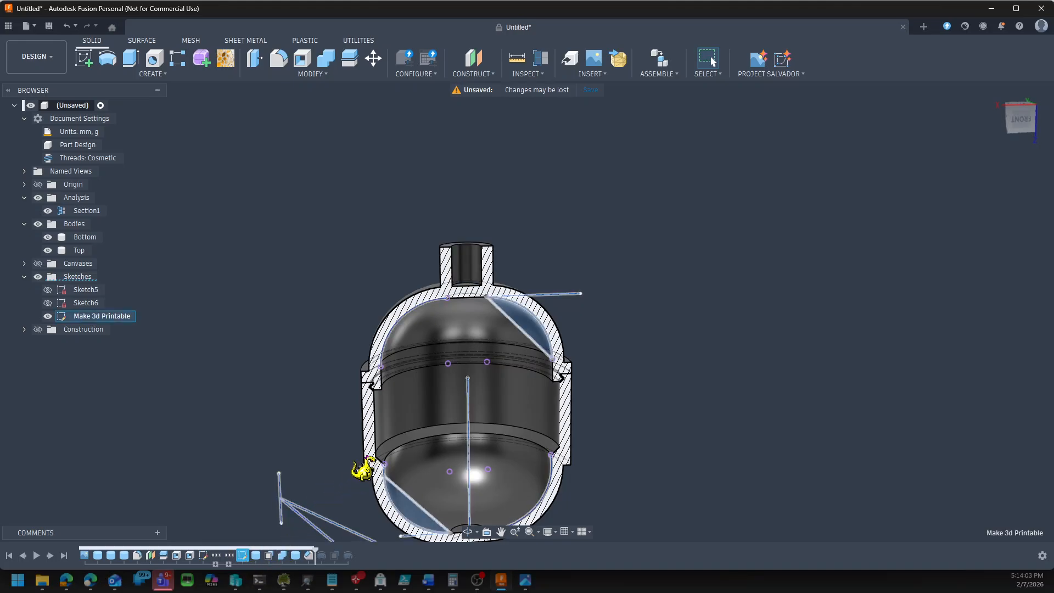
{"action": "key", "text": "Delete"}
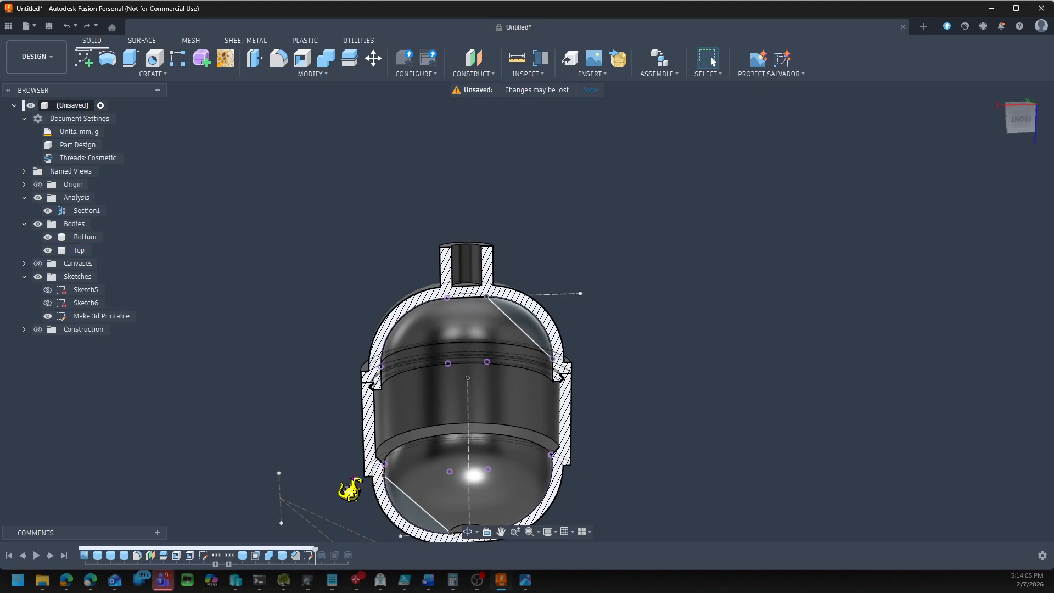
Roll the timeline forward to its end and group the five thread features from Extrude2 to OffsetFaces4
{"action": "mouse_move", "coordinate": [306, 502]}
{"action": "left_mouse_down"}
{"action": "mouse_move", "coordinate": [254, 531]}
{"action": "mouse_move", "coordinate": [289, 551]}
{"action": "mouse_move", "coordinate": [410, 562]}
{"action": "left_mouse_up"}
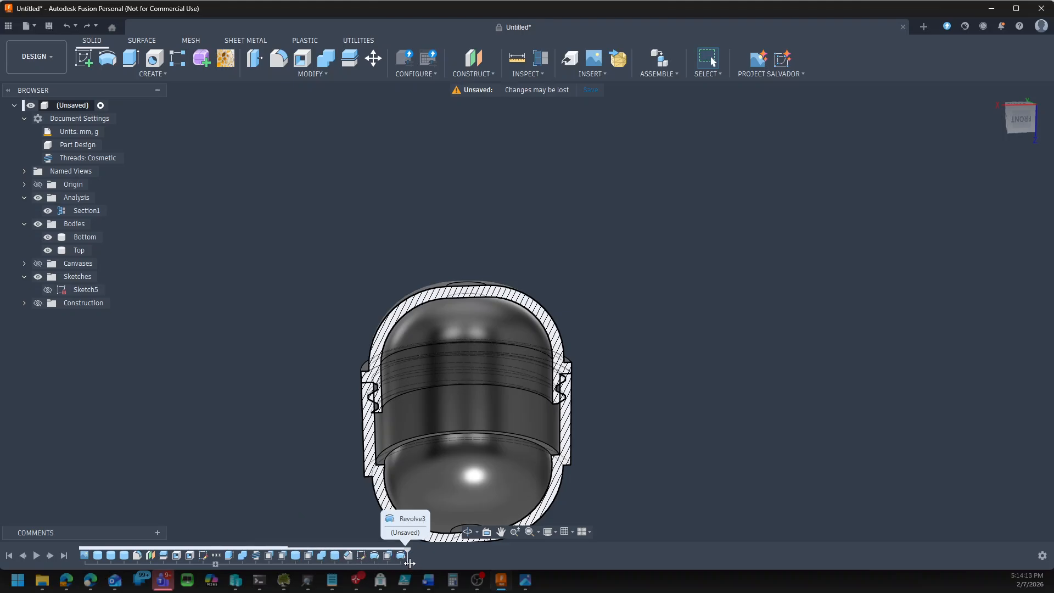
{"action": "left_click", "coordinate": [361, 556]}
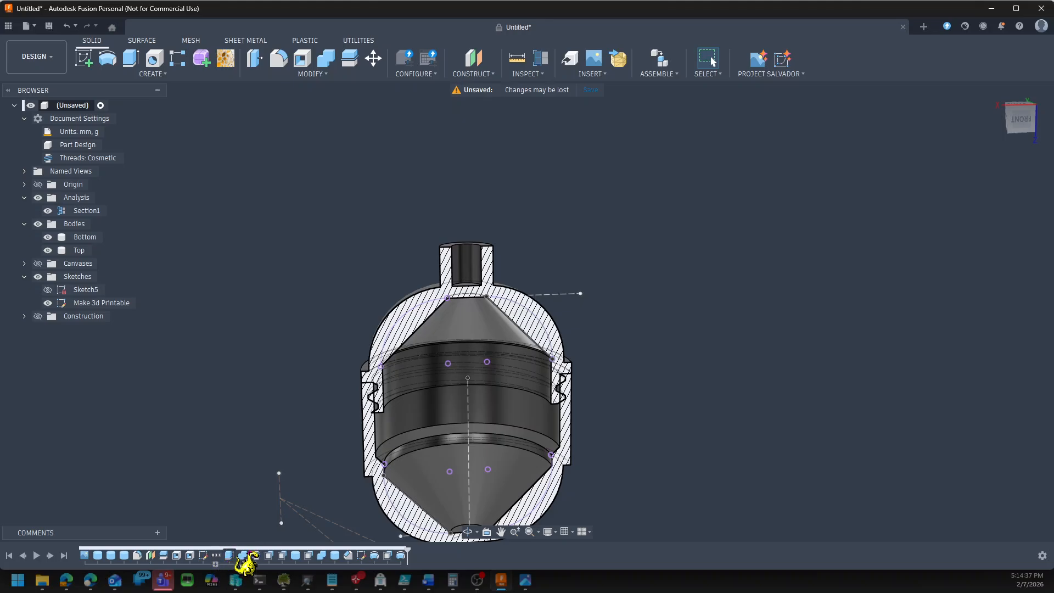
{"action": "left_click", "coordinate": [229, 555]}
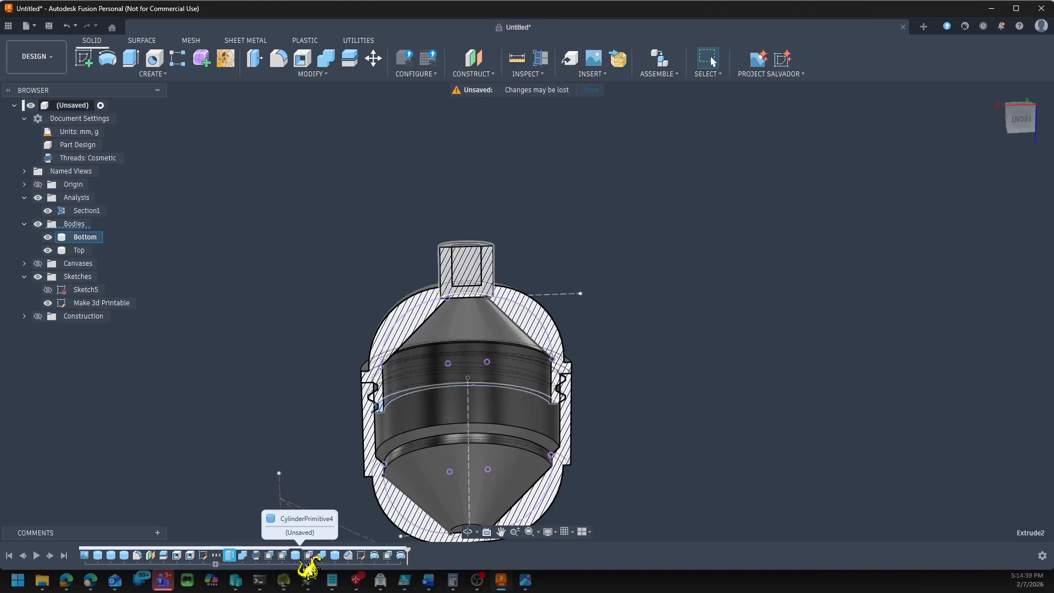
{"action": "left_click", "coordinate": [283, 556], "text": "shift"}
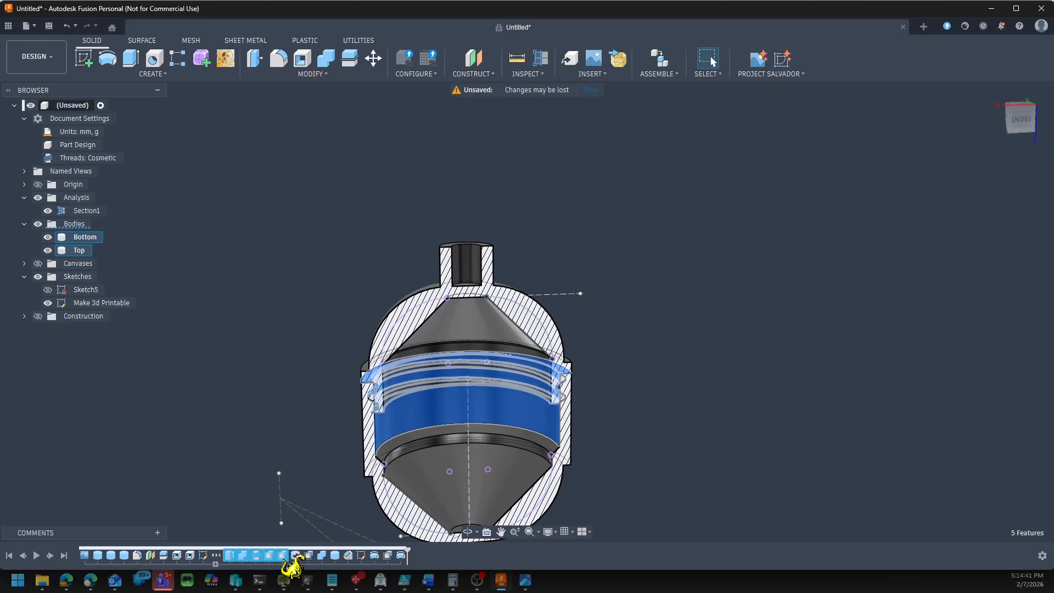
{"action": "right_click", "coordinate": [292, 557]}
{"action": "left_click", "coordinate": [329, 495]}
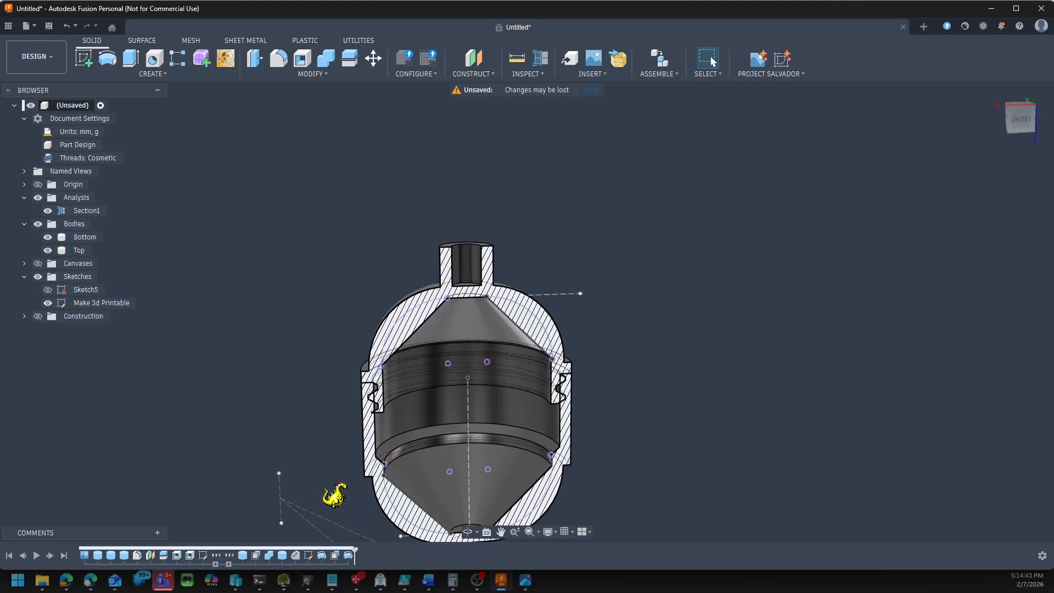
Suppress the thread feature group and unsuppress the earlier group to inspect the alternative joint in section
{"action": "right_click", "coordinate": [231, 556]}
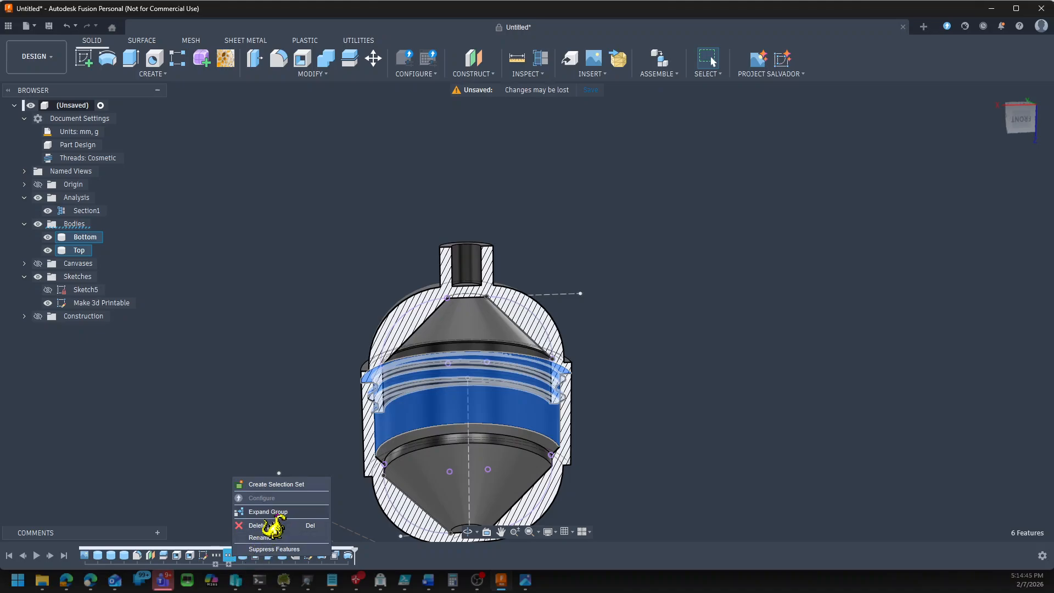
{"action": "left_click", "coordinate": [280, 550]}
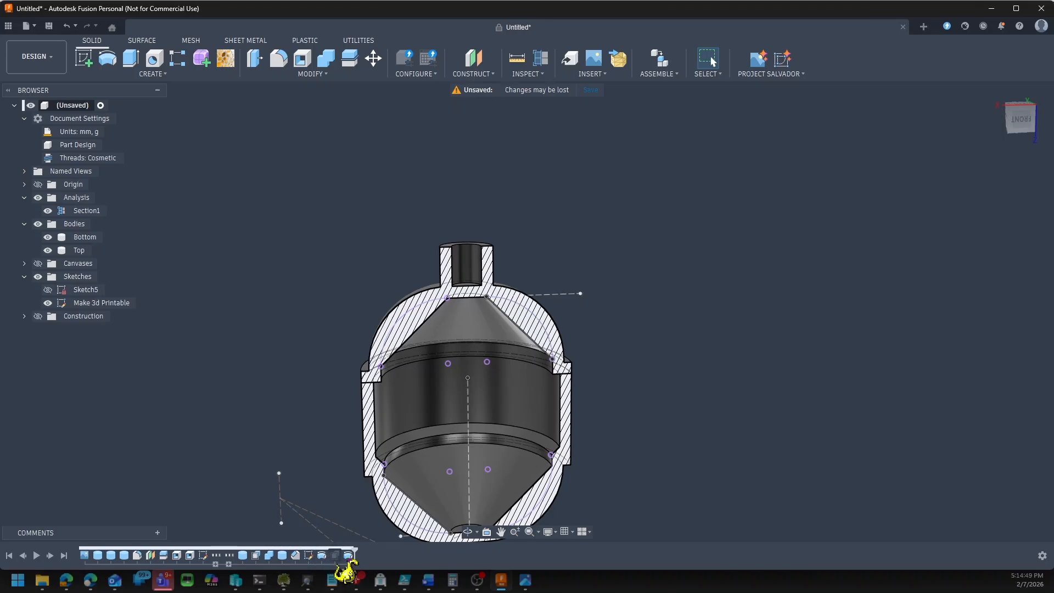
{"action": "mouse_move", "coordinate": [210, 436]}
{"action": "middle_mouse_down", "text": "shift"}
{"action": "mouse_move", "coordinate": [228, 379]}
{"action": "mouse_move", "coordinate": [212, 416]}
{"action": "middle_mouse_up", "text": "shift"}
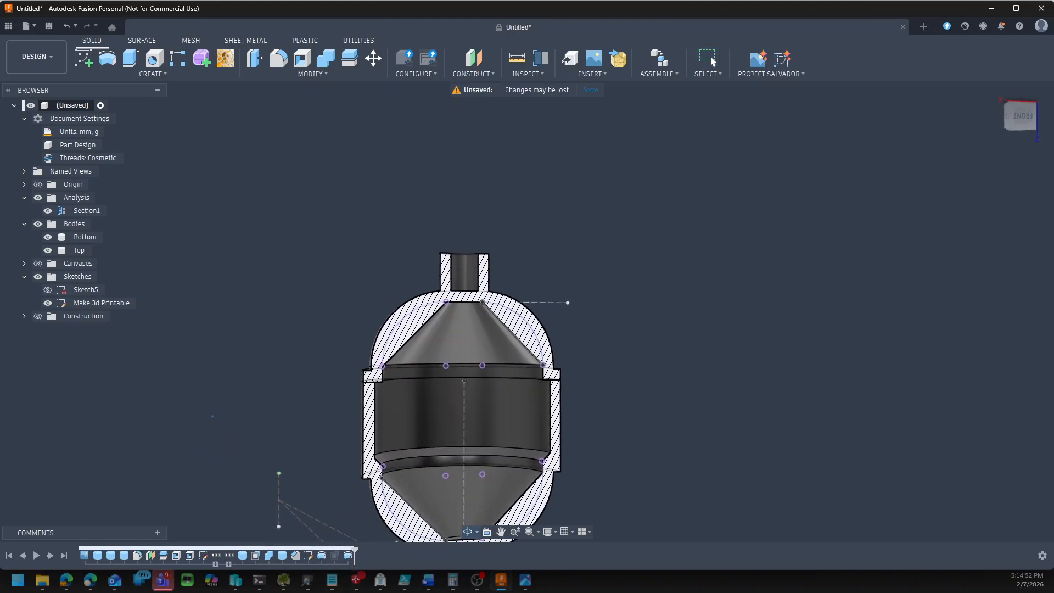
{"action": "right_click", "coordinate": [217, 555]}
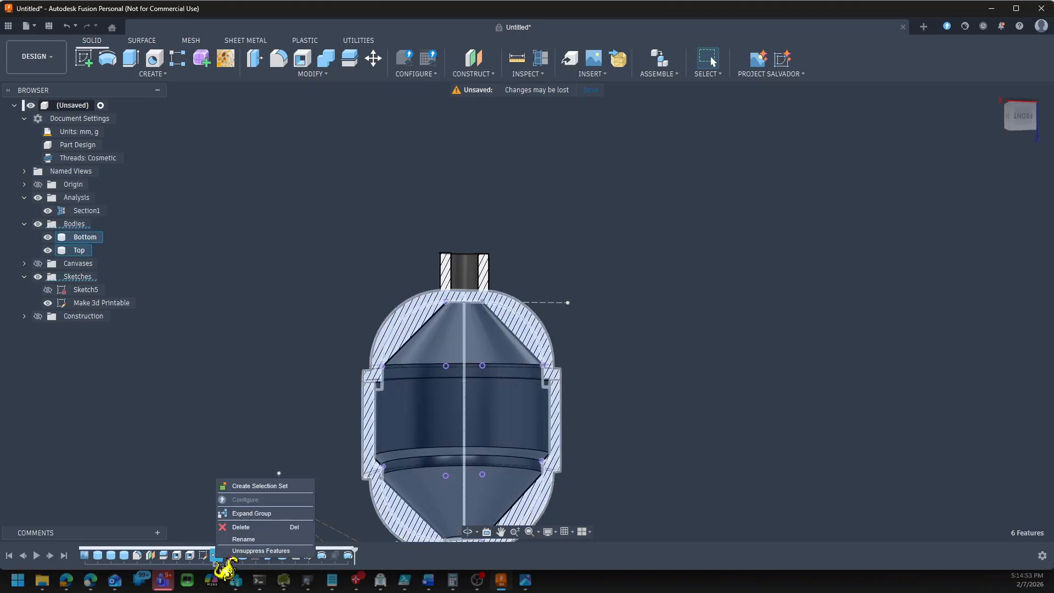
{"action": "left_click", "coordinate": [257, 551]}
{"action": "middle_click_drag", "start_coordinate": [245, 411], "coordinate": [266, 427], "text": "shift"}
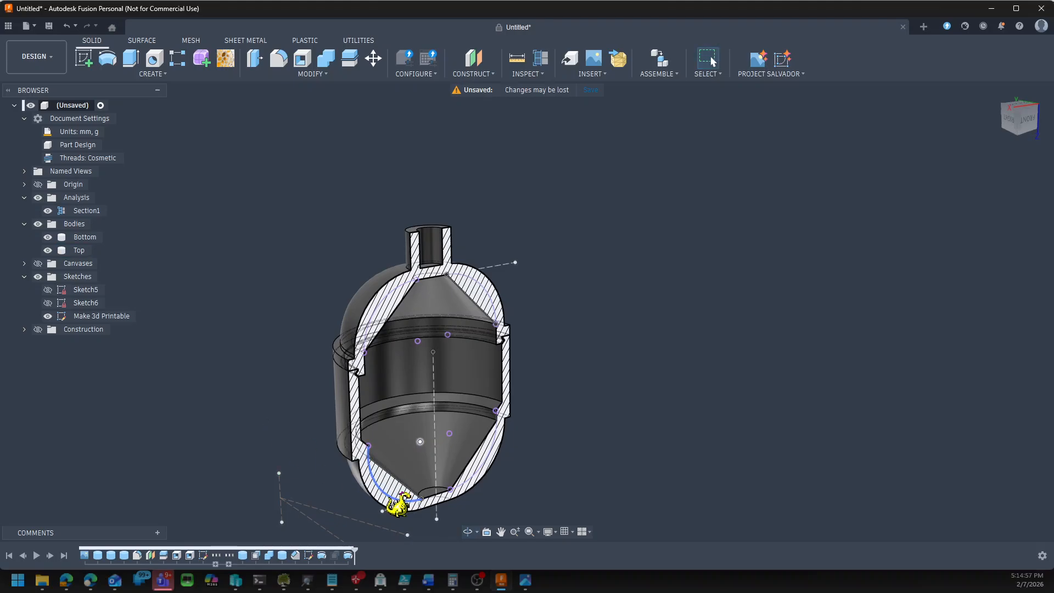
{"action": "scroll", "coordinate": [675, 464], "scroll_direction": "down", "scroll_amount": 3}
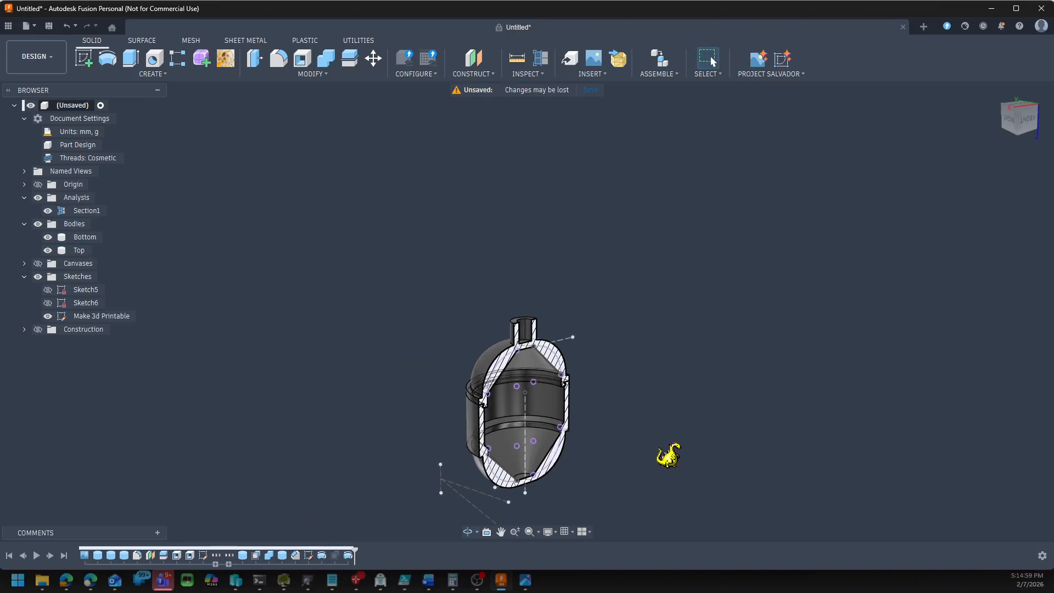
{"action": "middle_click_drag", "start_coordinate": [678, 295], "coordinate": [640, 273], "text": "shift"}
{"action": "scroll", "coordinate": [640, 272], "scroll_direction": "up", "scroll_amount": 1}
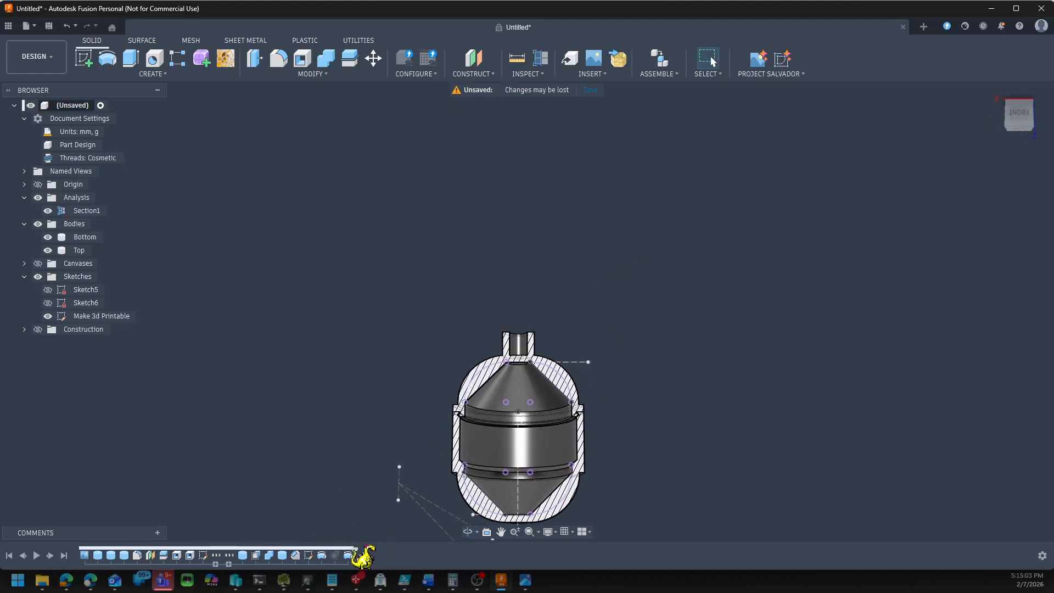
Suppress the earlier joint group again and unsuppress the thread feature group
{"action": "right_click", "coordinate": [214, 557]}
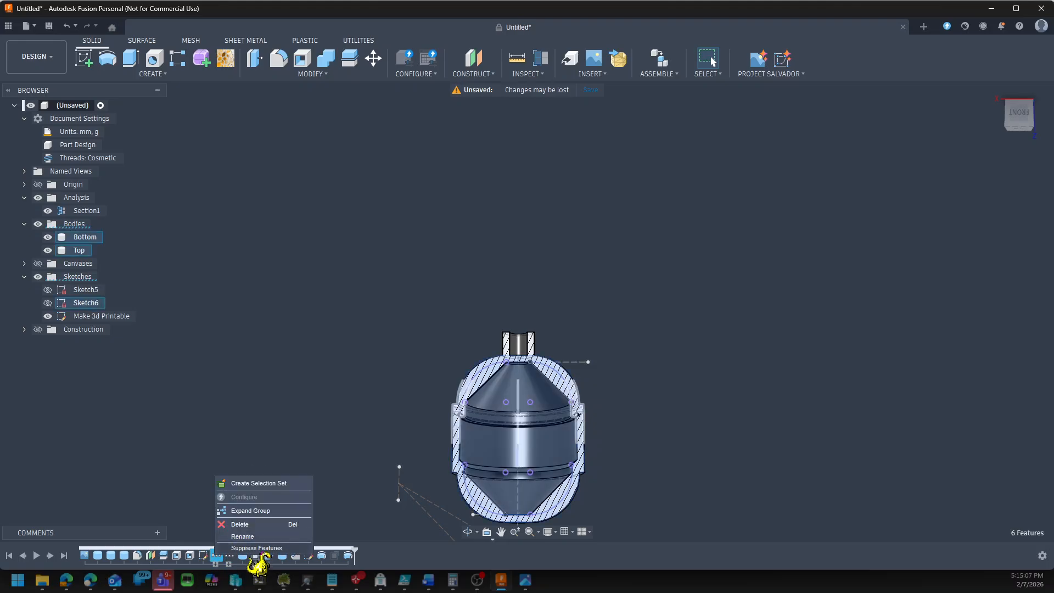
{"action": "left_click", "coordinate": [247, 550]}
{"action": "right_click", "coordinate": [230, 555]}
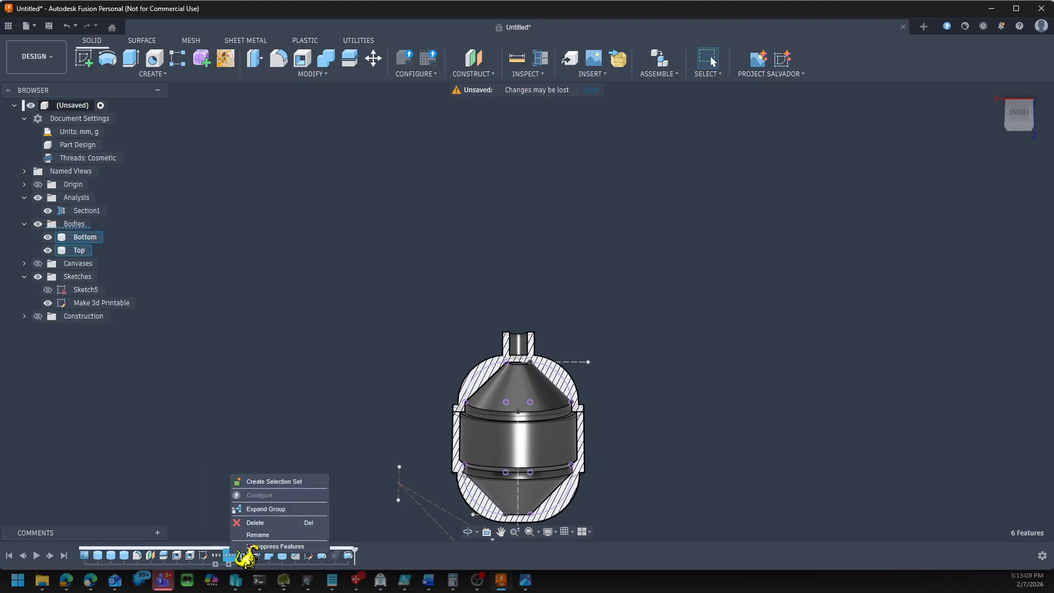
{"action": "left_click", "coordinate": [274, 546]}
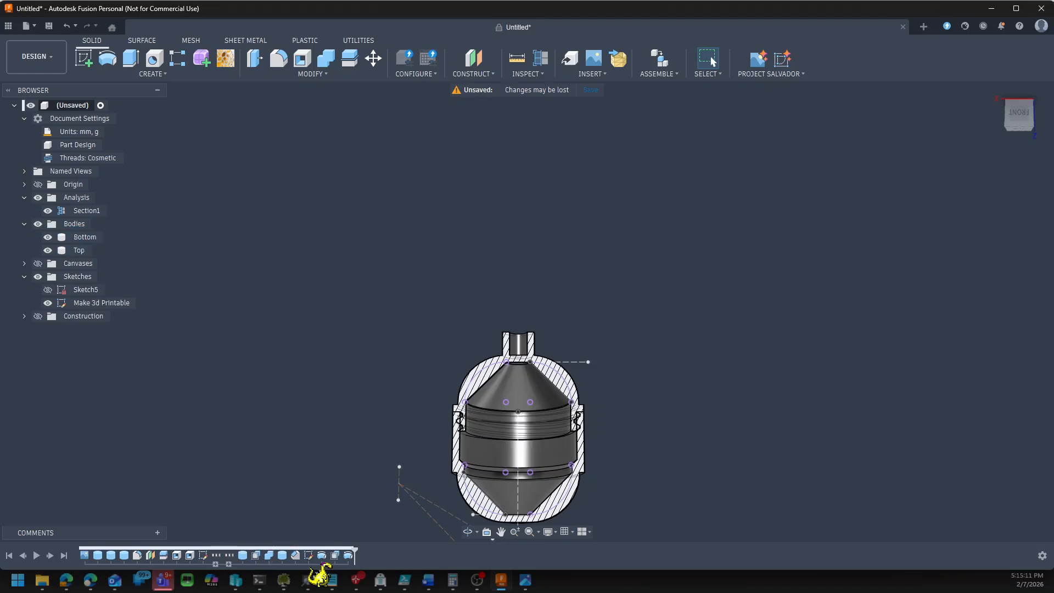
Examine the threaded joint in section up close, hiding and reshowing the Top and Bottom bodies in turn
{"action": "scroll", "coordinate": [527, 398], "scroll_direction": "up", "scroll_amount": 4}
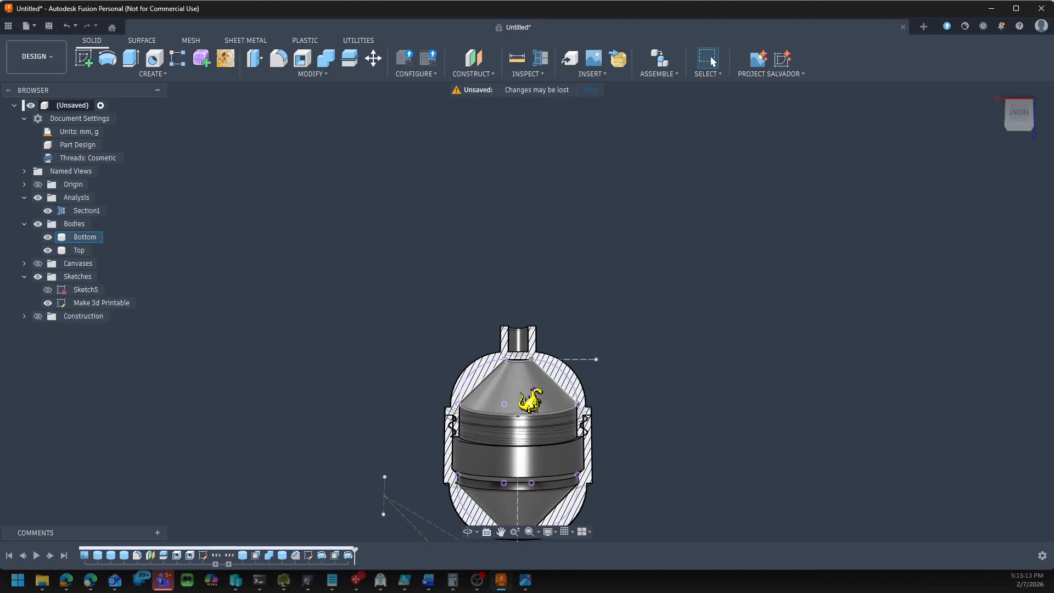
{"action": "middle_click_drag", "start_coordinate": [697, 363], "coordinate": [710, 384], "text": "shift"}
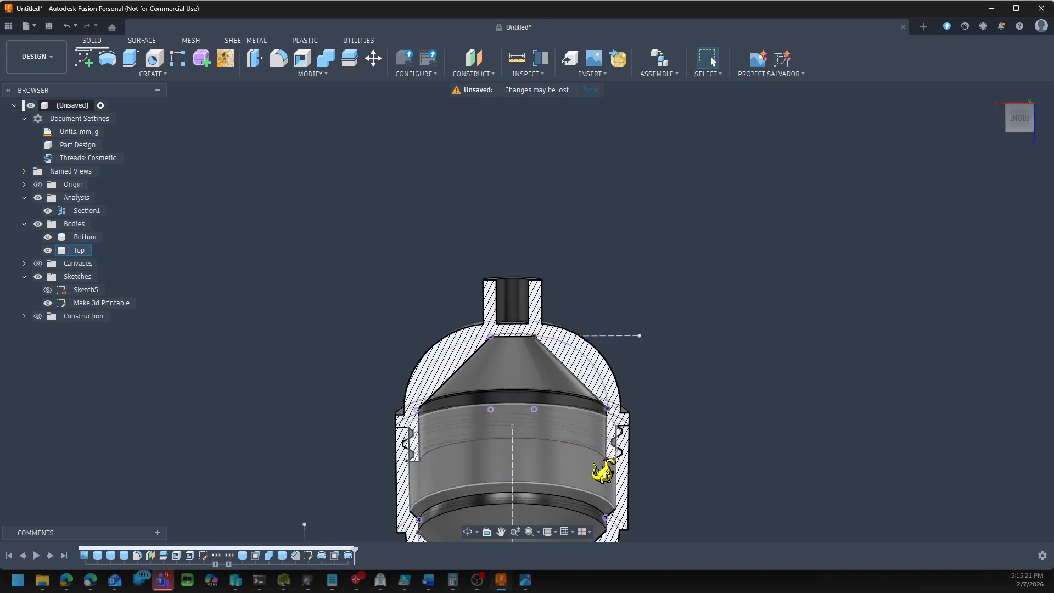
{"action": "scroll", "coordinate": [577, 455], "scroll_direction": "up", "scroll_amount": 1}
{"action": "scroll", "coordinate": [598, 418], "scroll_direction": "up", "scroll_amount": 5}
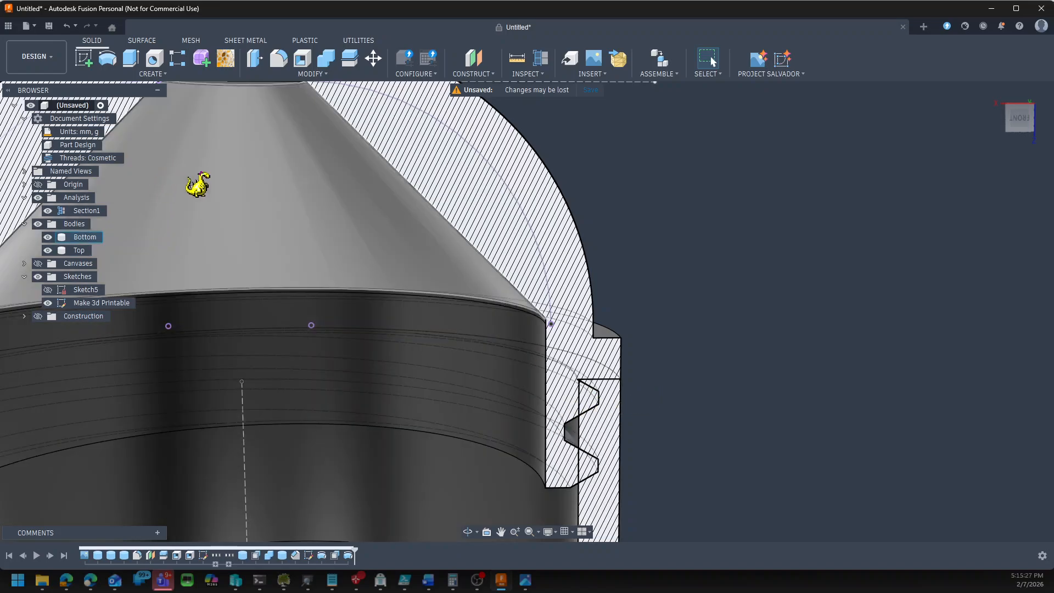
{"action": "left_click", "coordinate": [47, 249]}
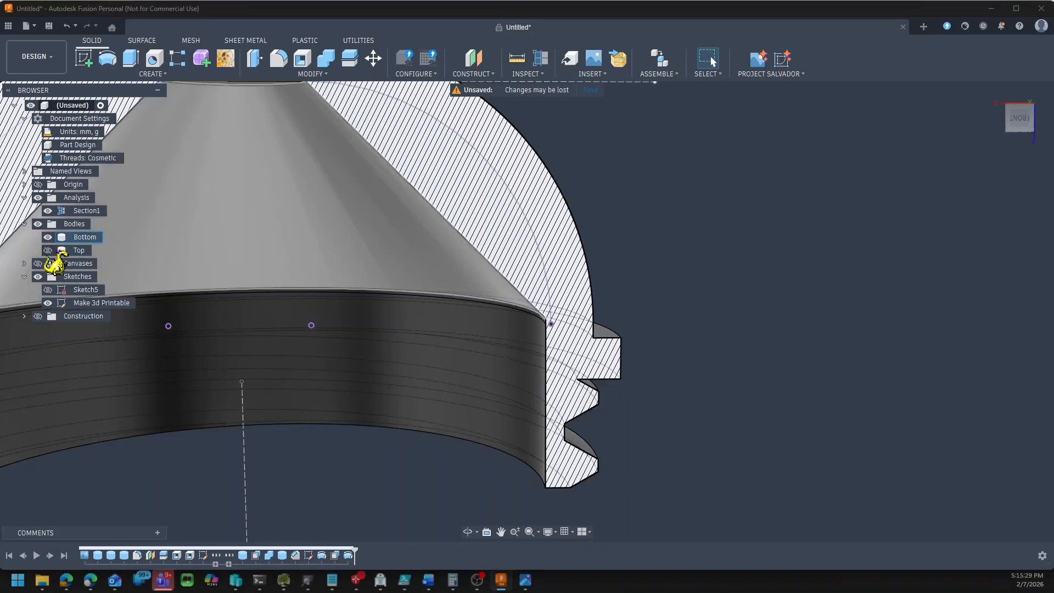
{"action": "left_click", "coordinate": [47, 249]}
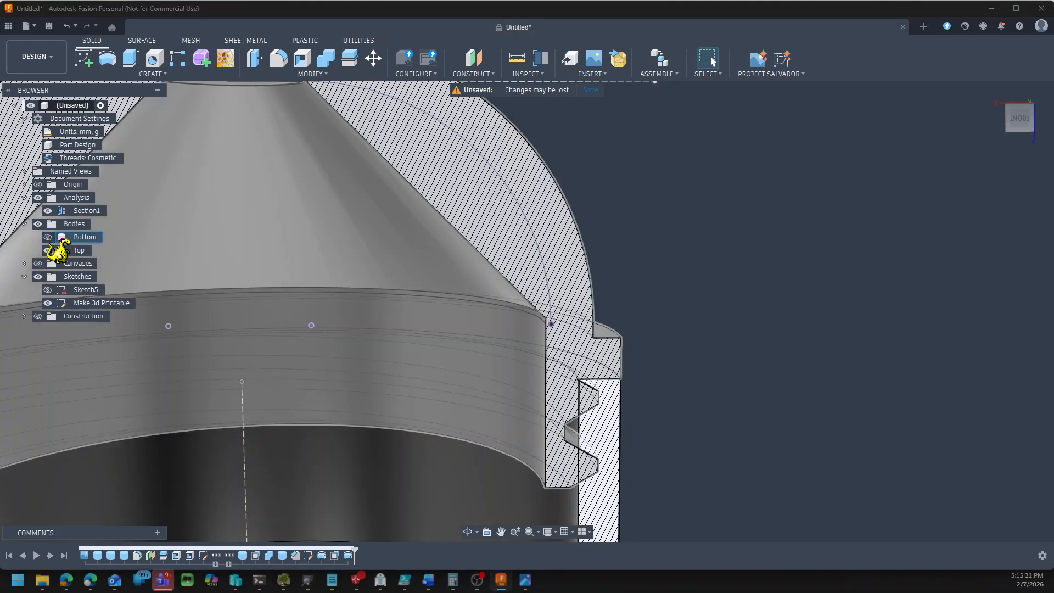
{"action": "left_click", "coordinate": [48, 236]}
{"action": "left_click", "coordinate": [48, 236]}
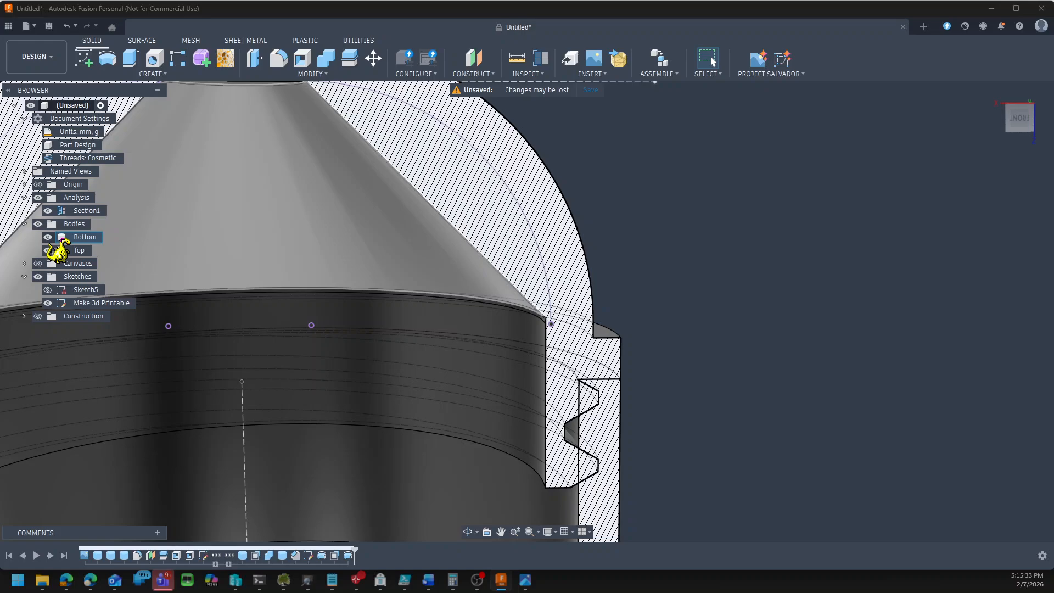
{"action": "left_click", "coordinate": [48, 236]}
{"action": "left_click", "coordinate": [48, 236]}
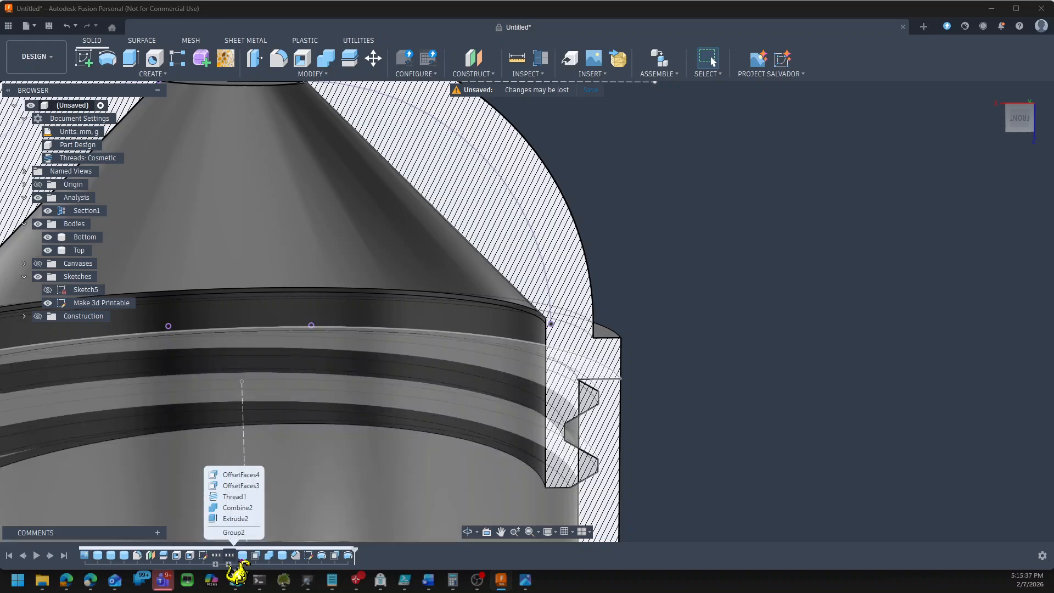
Expand the thread feature group in the timeline
{"action": "left_click", "coordinate": [230, 555]}
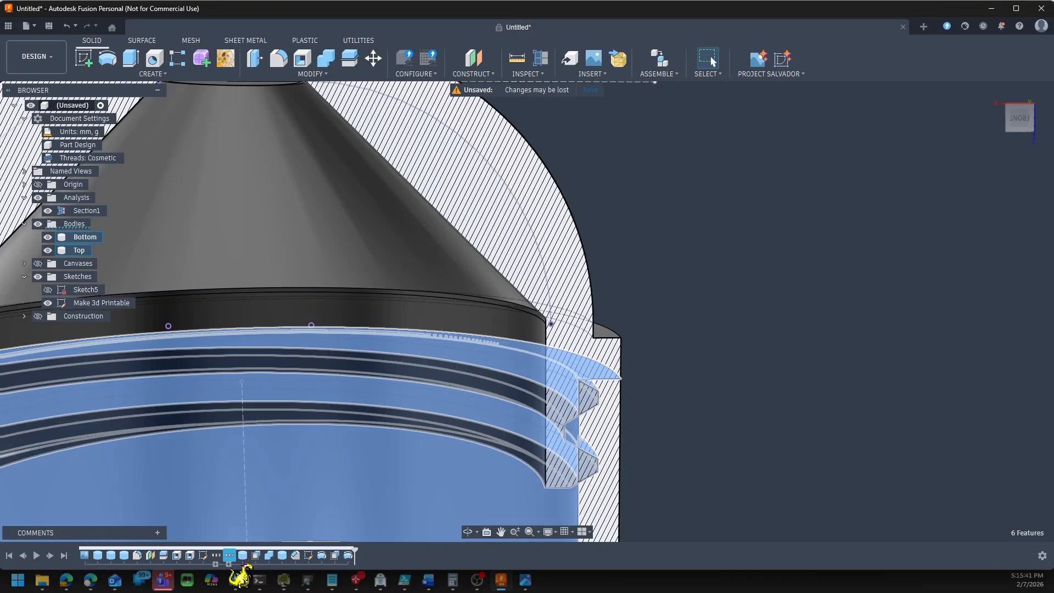
{"action": "left_click", "coordinate": [229, 564]}
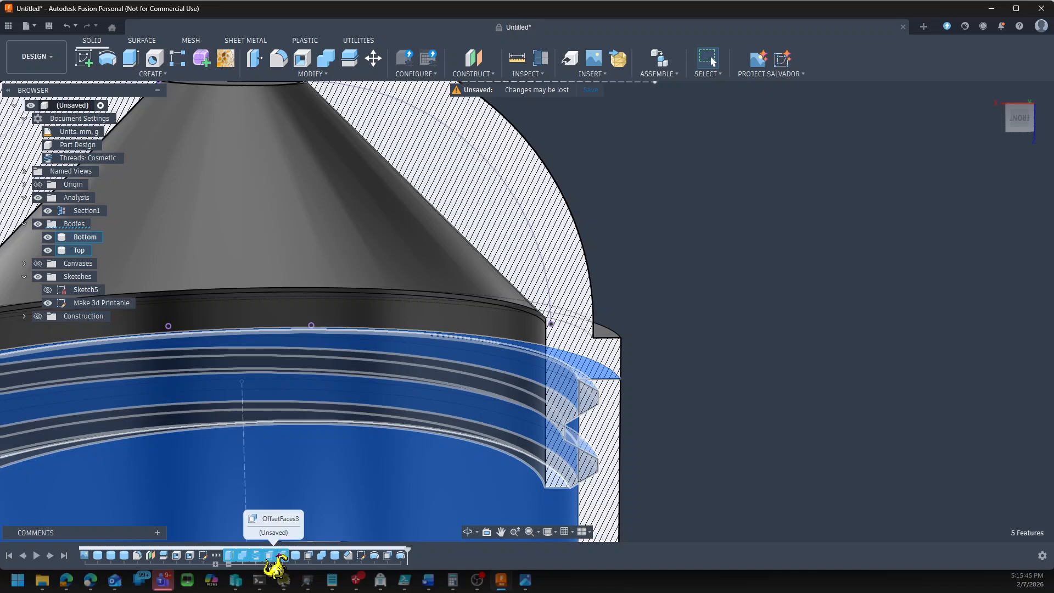
Roll the timeline back to just after Combine2 and examine the cut's target and tool bodies in its edit settings, leaving them unedited
{"action": "left_click", "coordinate": [244, 555], "text": "ctrl"}
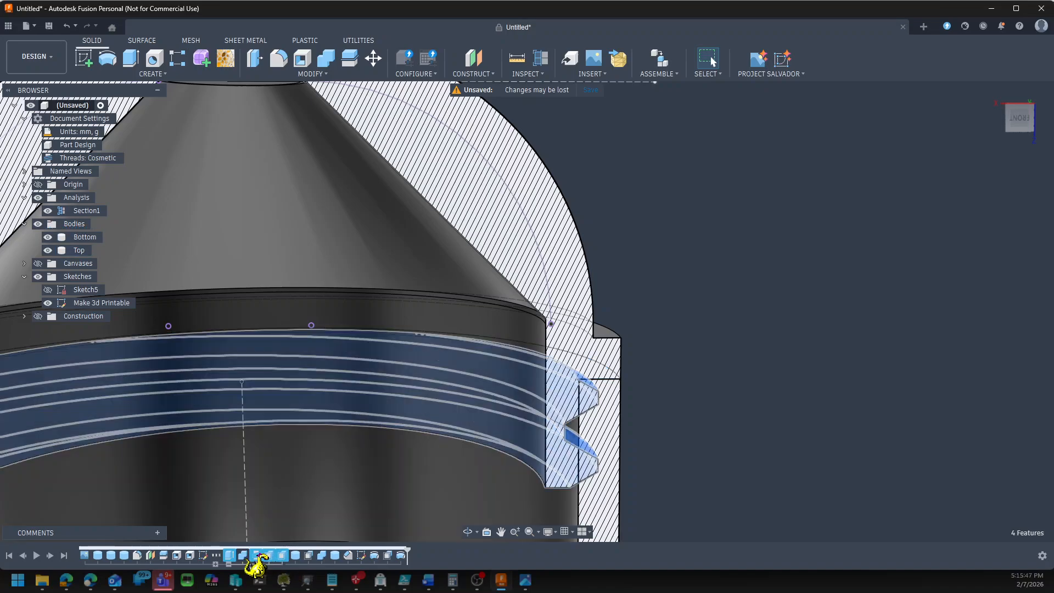
{"action": "mouse_move", "coordinate": [406, 548]}
{"action": "left_mouse_down"}
{"action": "mouse_move", "coordinate": [248, 555]}
{"action": "mouse_move", "coordinate": [252, 565]}
{"action": "left_mouse_up"}
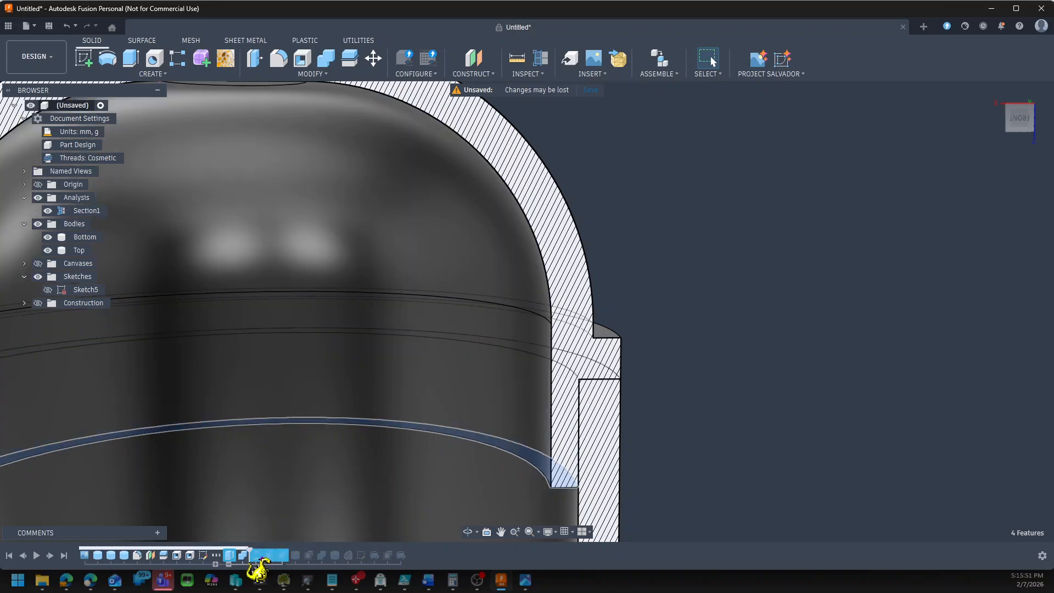
{"action": "right_click", "coordinate": [246, 556]}
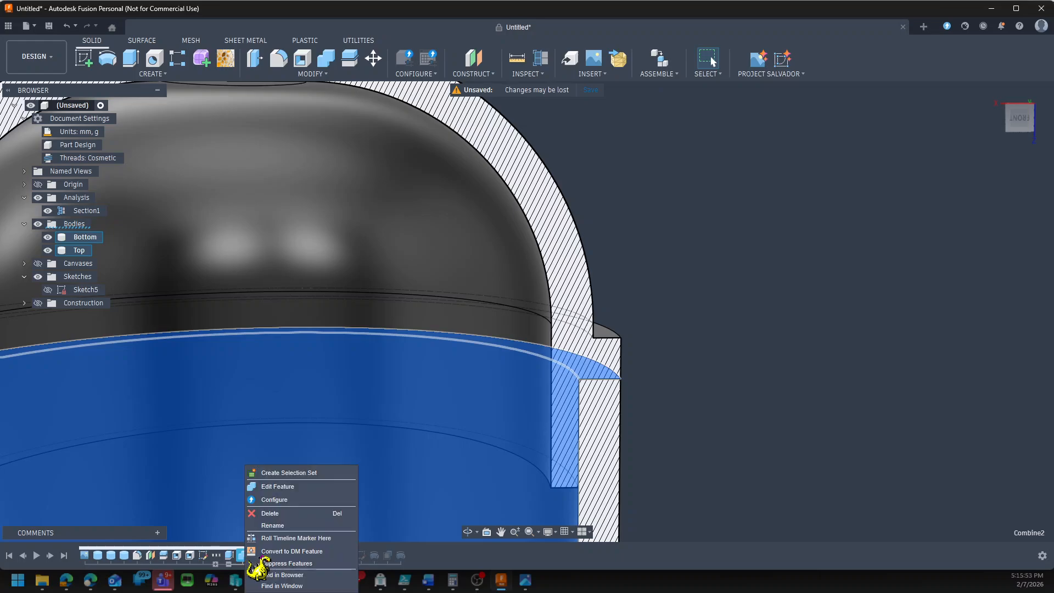
{"action": "left_click", "coordinate": [273, 487]}
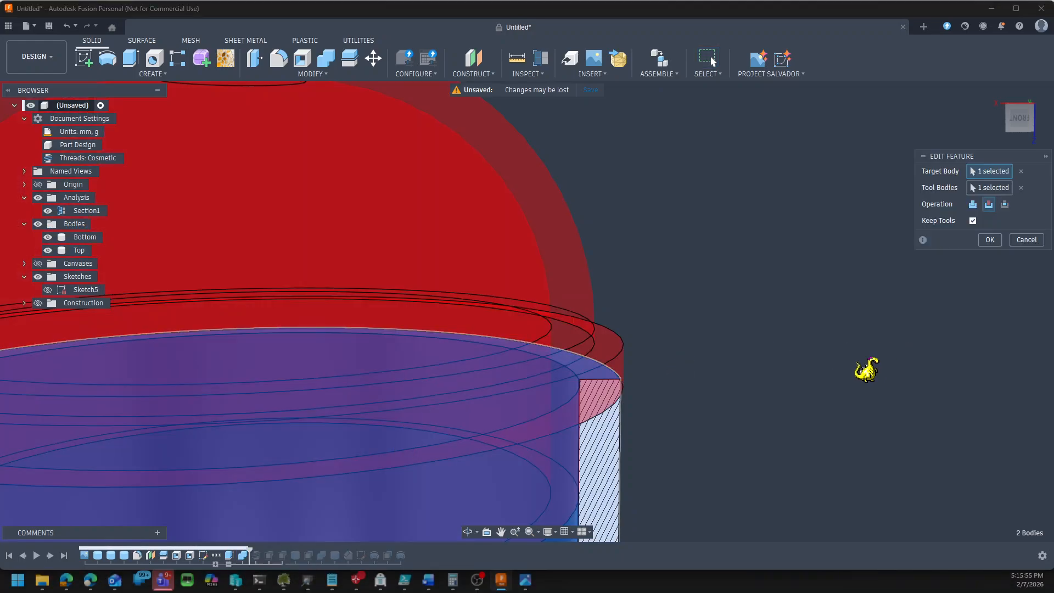
{"action": "scroll", "coordinate": [785, 253], "scroll_direction": "down", "scroll_amount": 6}
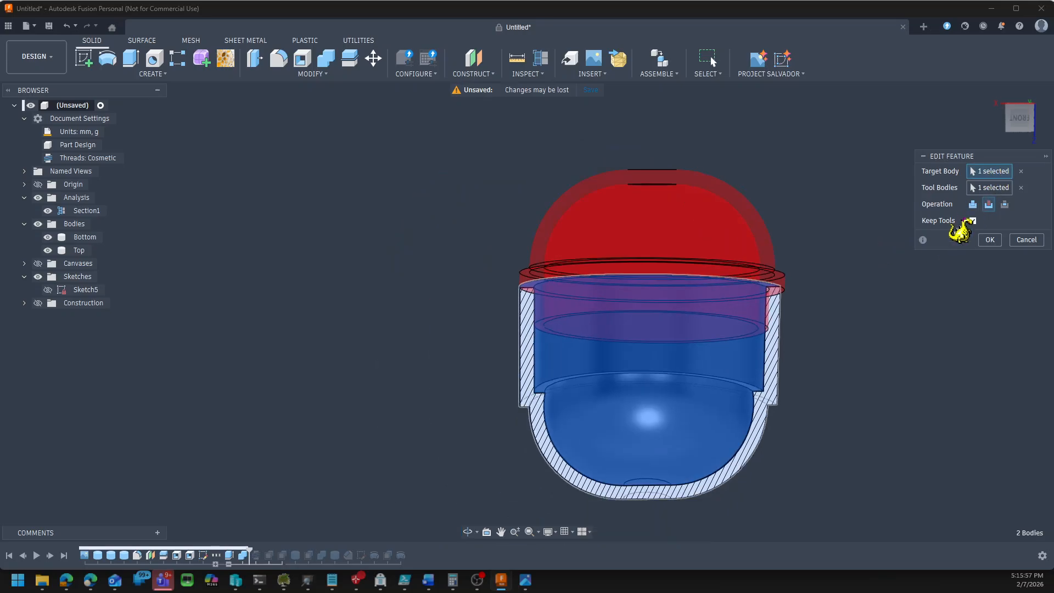
{"action": "scroll", "coordinate": [878, 294], "scroll_direction": "up", "scroll_amount": 5}
{"action": "middle_click_drag", "start_coordinate": [860, 287], "coordinate": [831, 279], "text": "shift"}
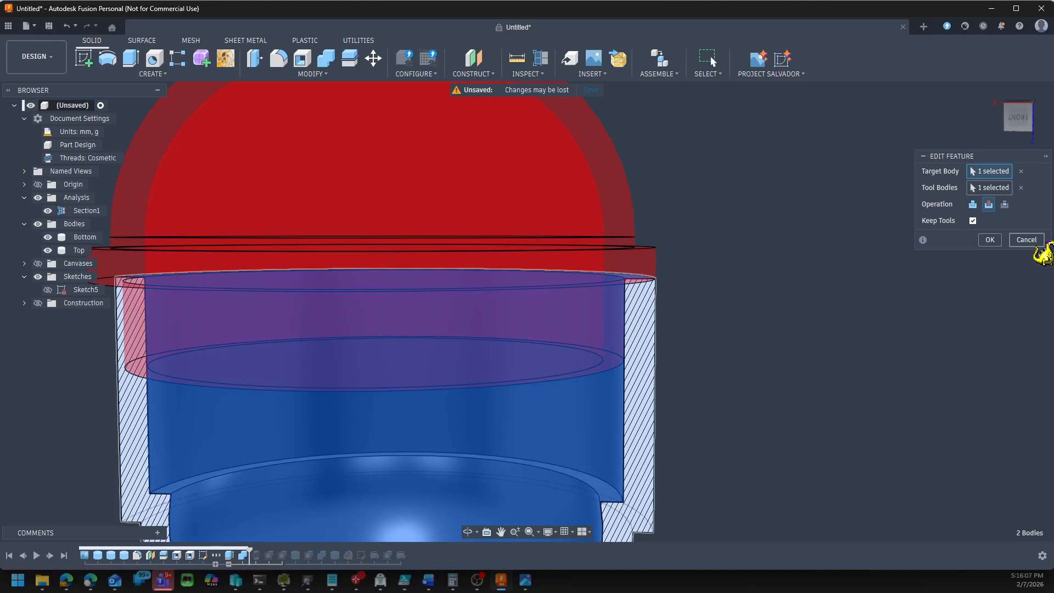
{"action": "left_click", "coordinate": [1026, 240]}
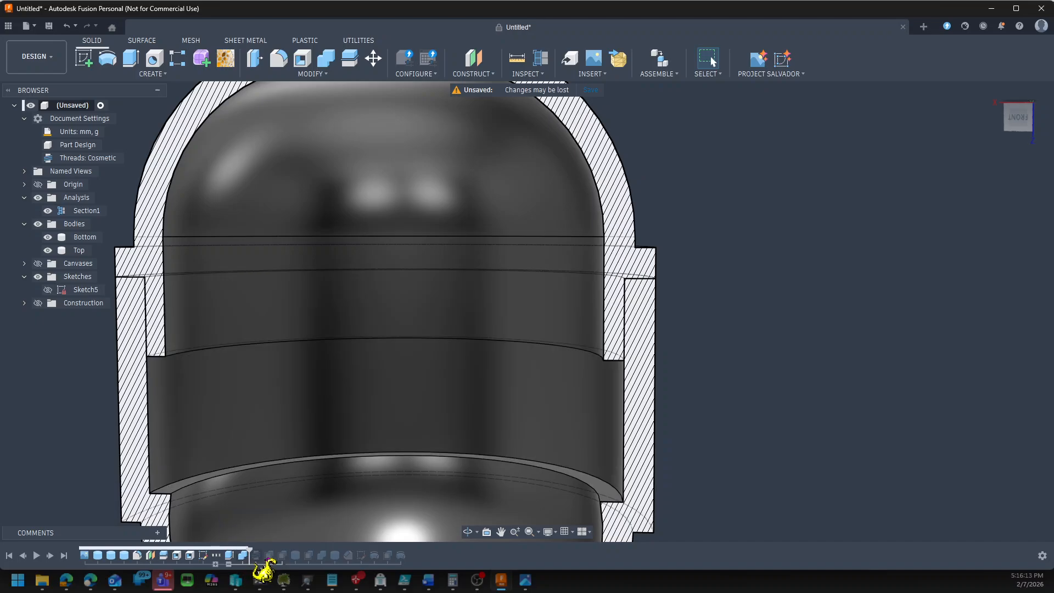
Roll the timeline forward past the Thread1 feature to examine the threads in section, and return the marker to the timeline's end
{"action": "left_click", "coordinate": [244, 556]}
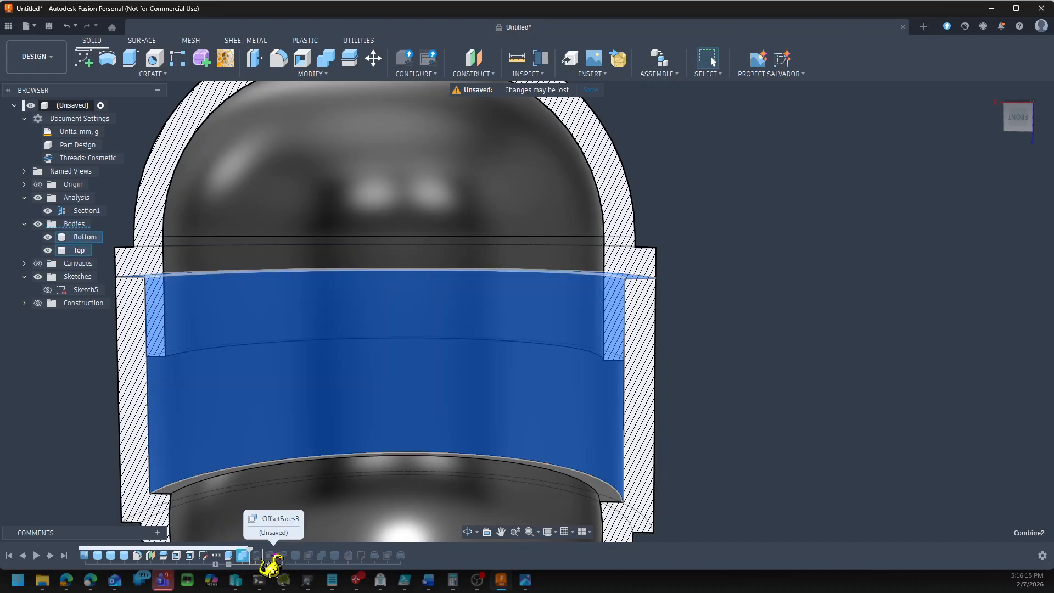
{"action": "mouse_move", "coordinate": [264, 555]}
{"action": "left_mouse_down"}
{"action": "mouse_move", "coordinate": [252, 552]}
{"action": "mouse_move", "coordinate": [262, 548]}
{"action": "left_mouse_up"}
{"action": "left_click", "coordinate": [243, 555]}
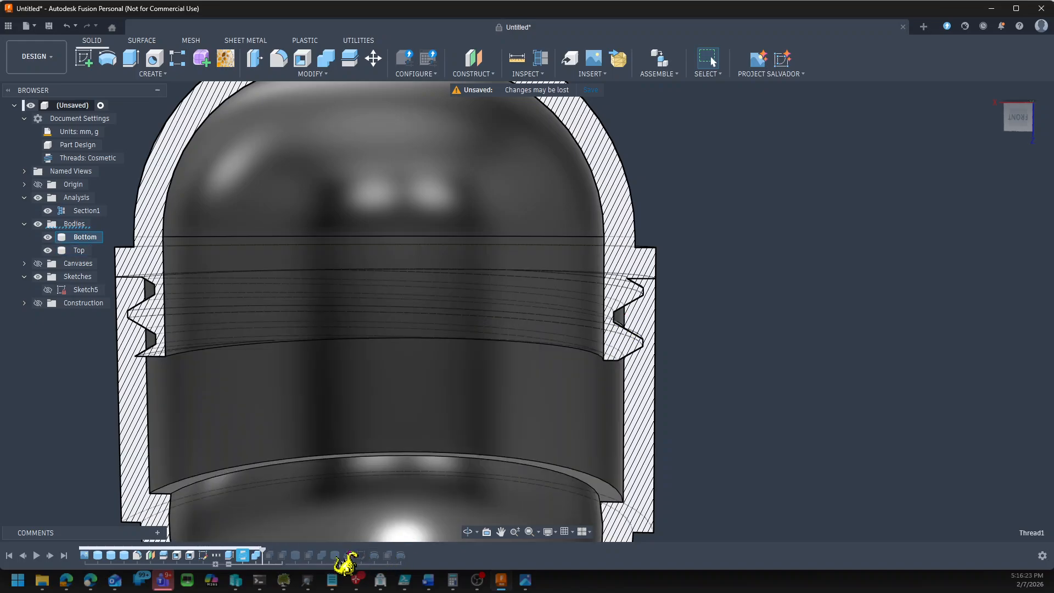
{"action": "left_click_drag", "start_coordinate": [263, 550], "coordinate": [423, 550]}
{"action": "scroll", "coordinate": [790, 437], "scroll_direction": "down", "scroll_amount": 5}
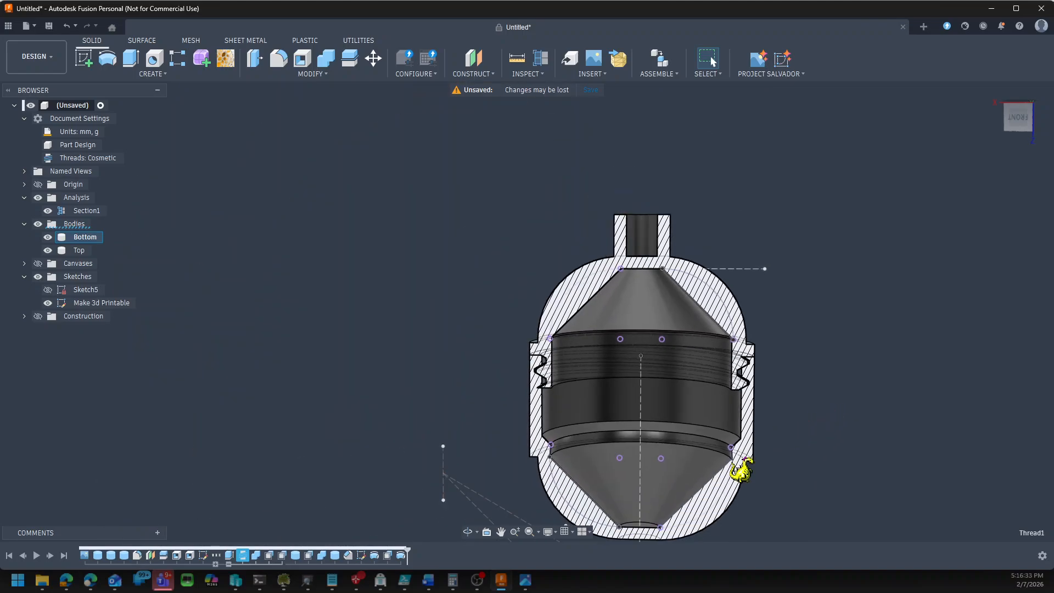
Collapse and suppress the thread feature group, and unsuppress the earlier joint group
{"action": "left_click", "coordinate": [229, 564]}
{"action": "right_click", "coordinate": [229, 555]}
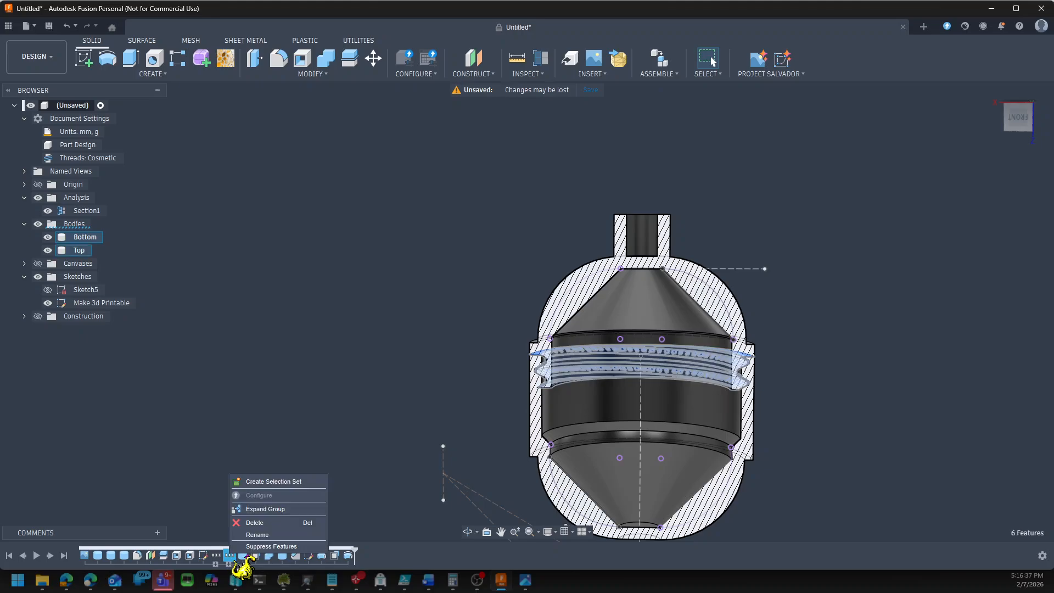
{"action": "left_click", "coordinate": [268, 547]}
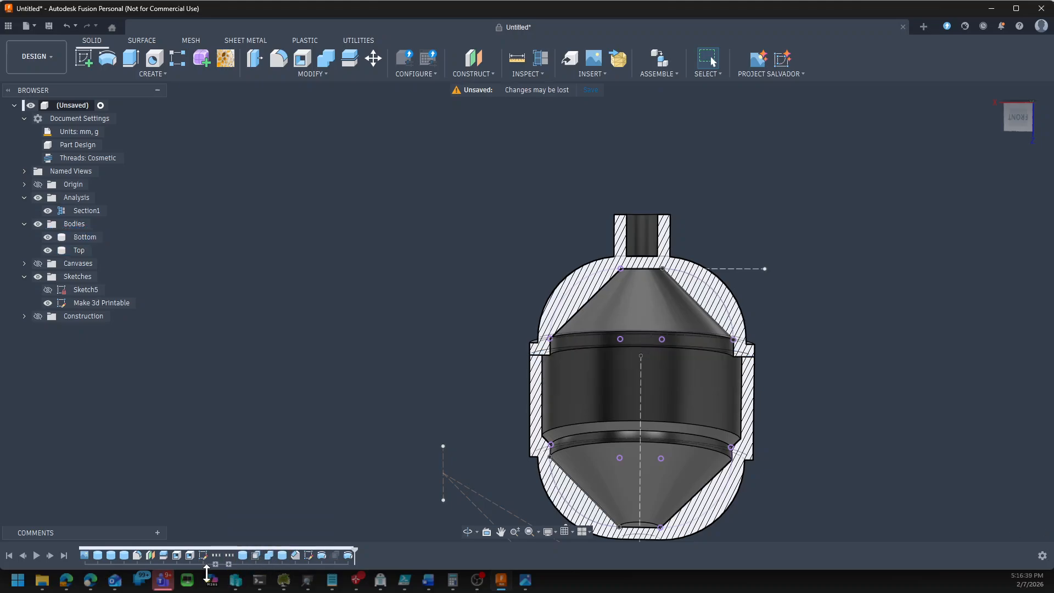
{"action": "right_click", "coordinate": [229, 555]}
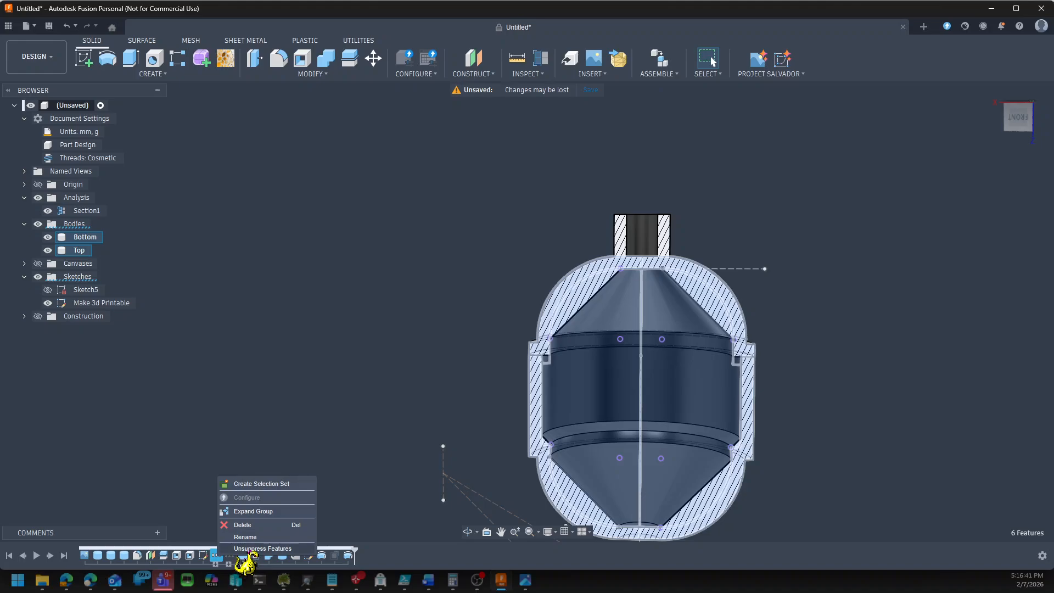
{"action": "left_click", "coordinate": [252, 549]}
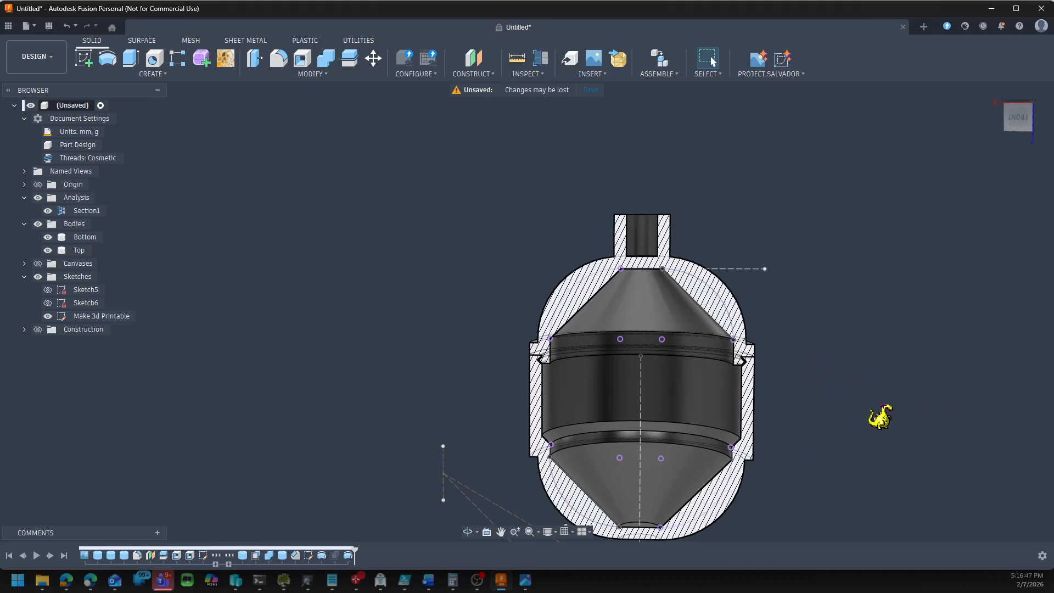
{"action": "middle_click_drag", "start_coordinate": [881, 411], "coordinate": [906, 405], "text": "shift"}
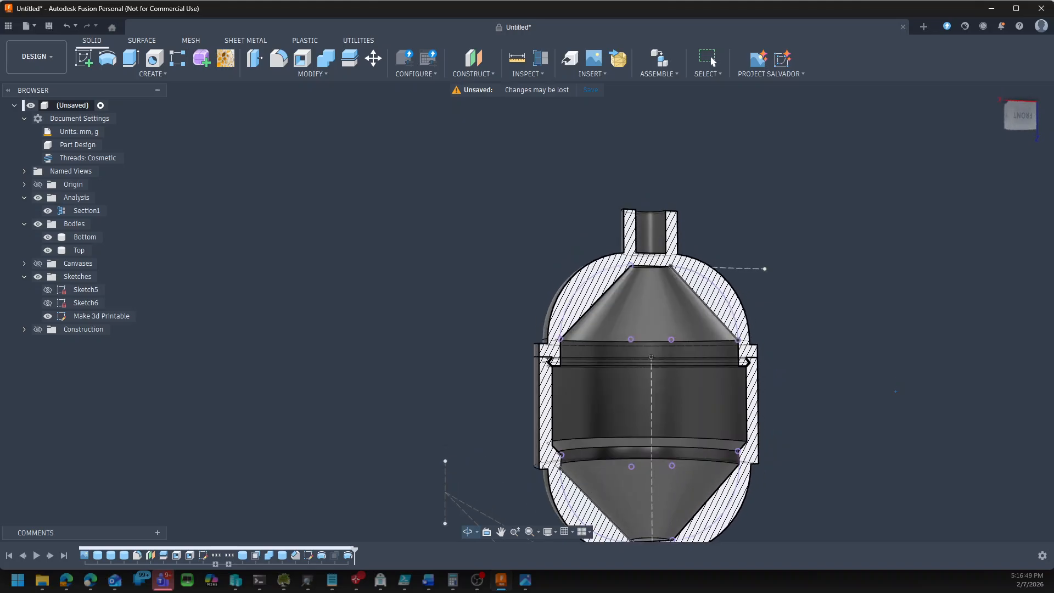
{"action": "scroll", "coordinate": [901, 398], "scroll_direction": "up", "scroll_amount": 1}
{"action": "scroll", "coordinate": [757, 361], "scroll_direction": "up", "scroll_amount": 1}
{"action": "scroll", "coordinate": [824, 384], "scroll_direction": "down", "scroll_amount": 1}
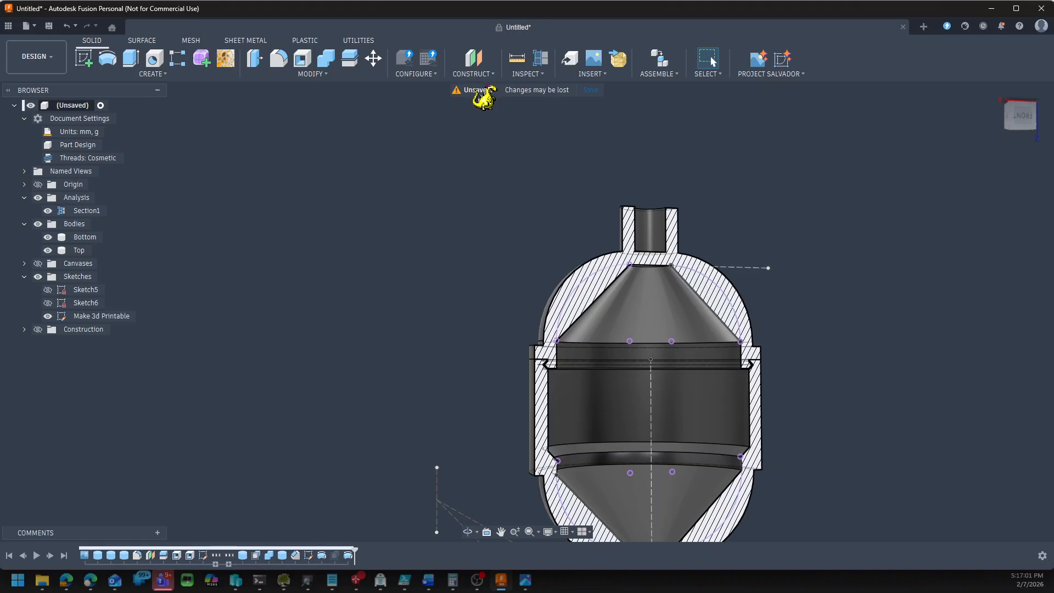
Start a 3D print export and set the output format to 3MF
{"action": "left_click", "coordinate": [362, 41]}
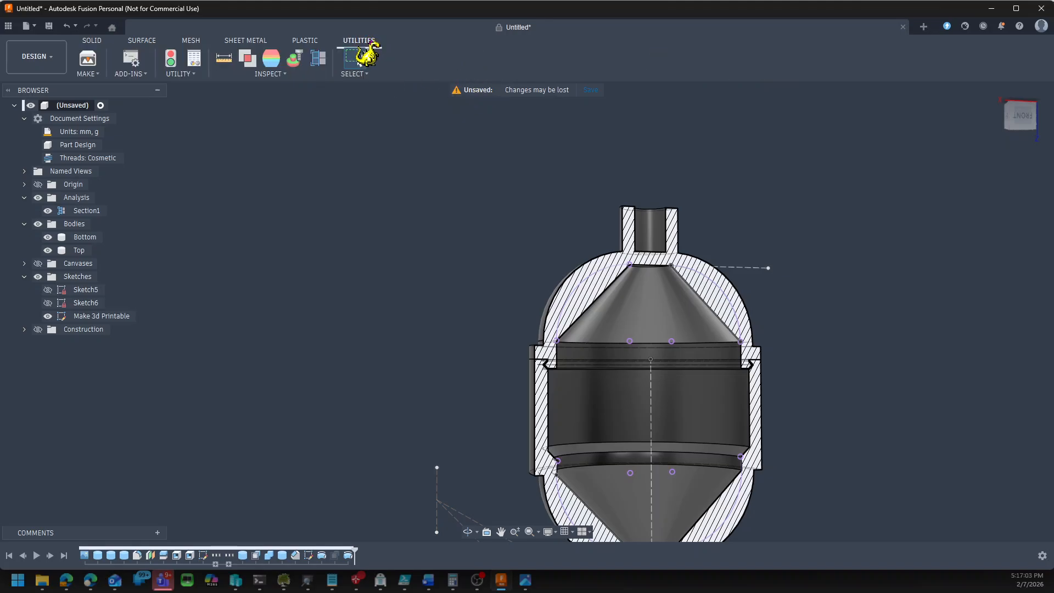
{"action": "left_click", "coordinate": [88, 57]}
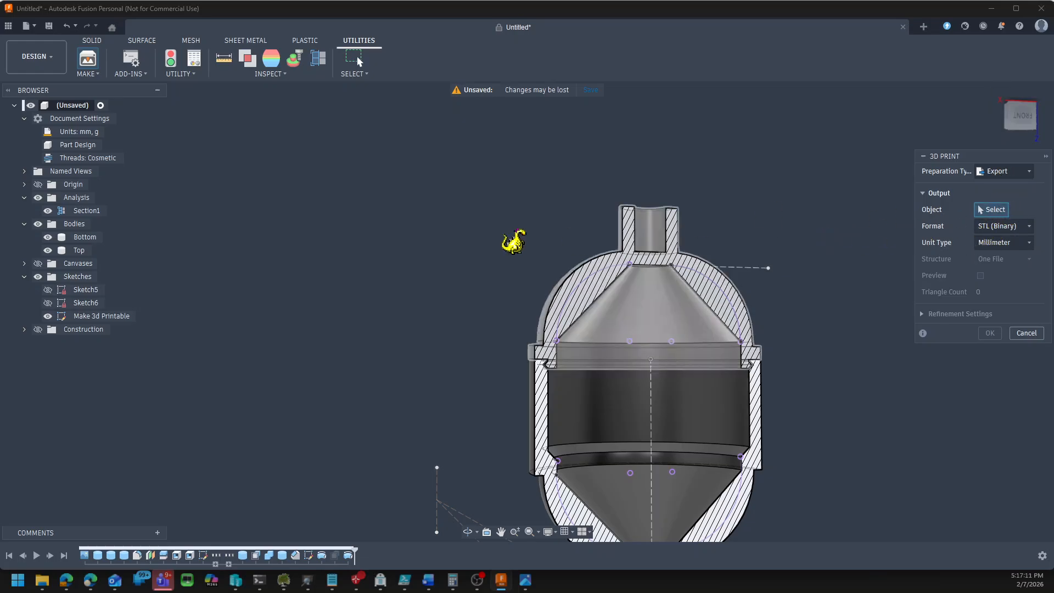
{"action": "left_click", "coordinate": [664, 277]}
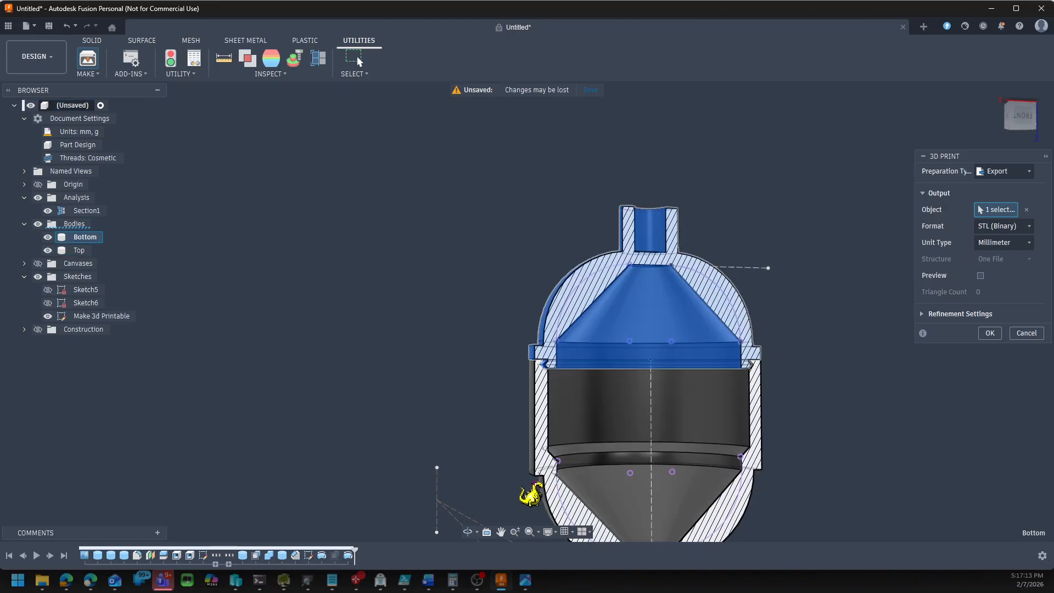
{"action": "left_click", "coordinate": [561, 468]}
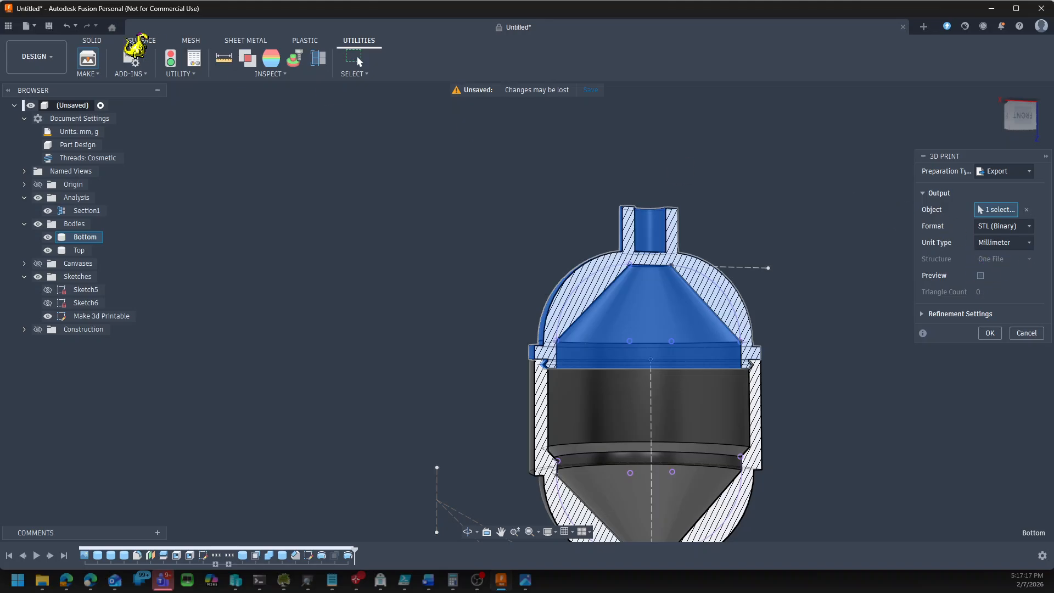
{"action": "left_click", "coordinate": [1009, 227]}
{"action": "left_click", "coordinate": [982, 242]}
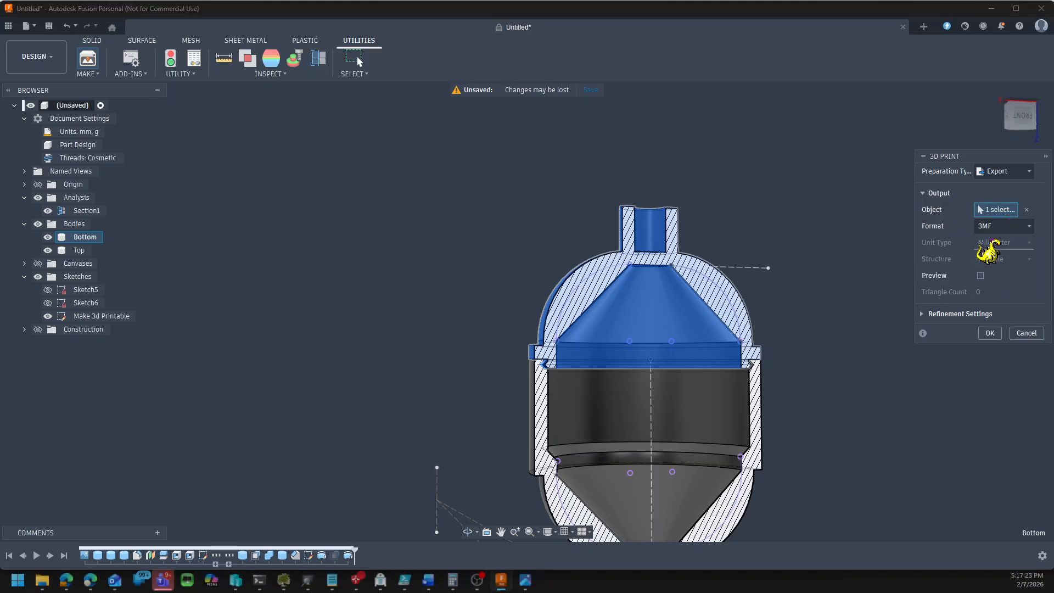
Select the whole component as the export object and set the file structure to One Body Per File
{"action": "left_click", "coordinate": [545, 430]}
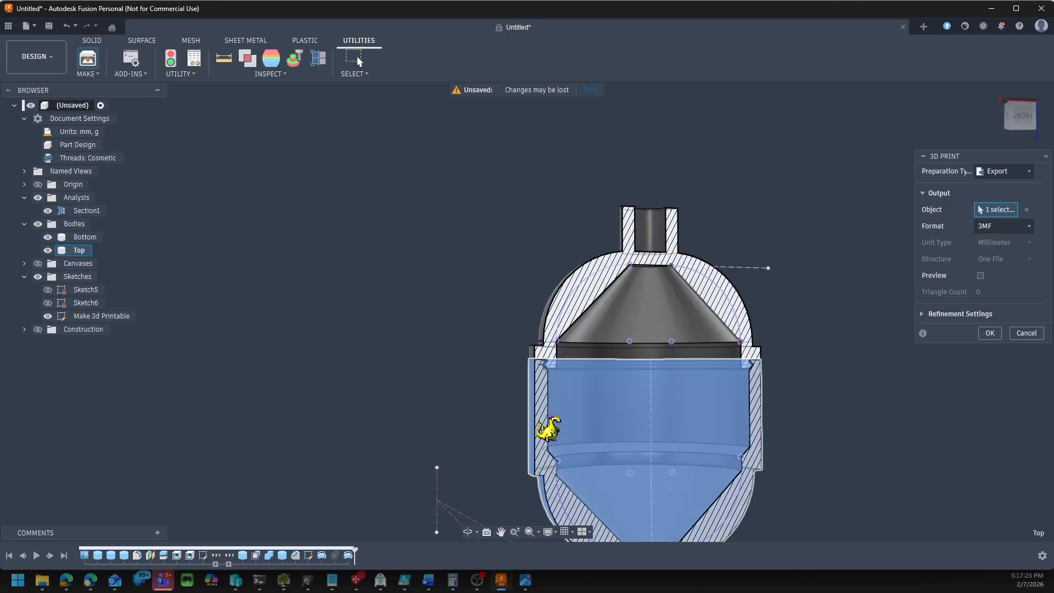
{"action": "left_click", "coordinate": [580, 306]}
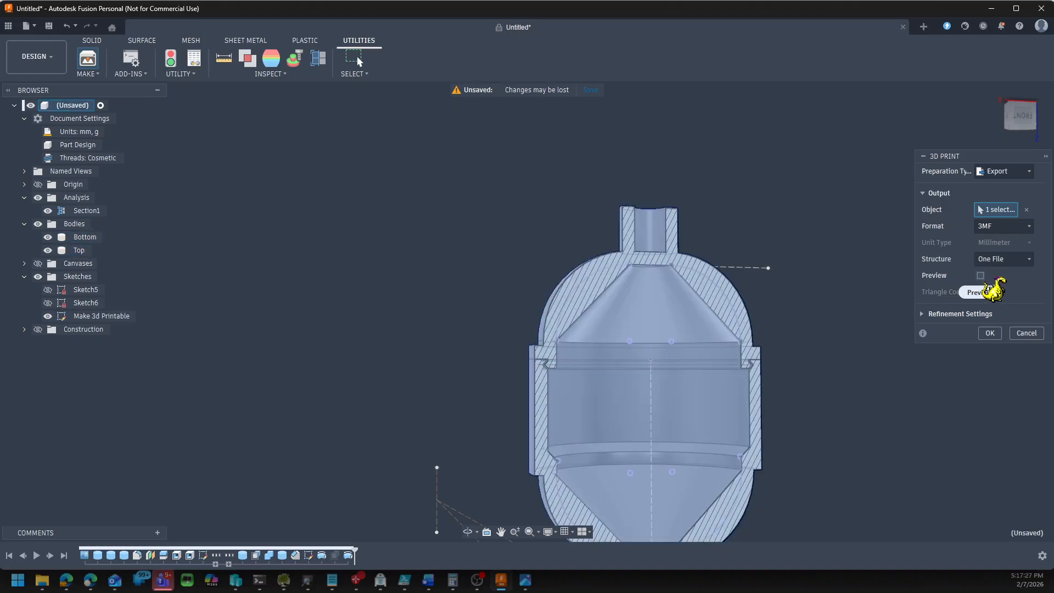
{"action": "left_click", "coordinate": [1008, 261]}
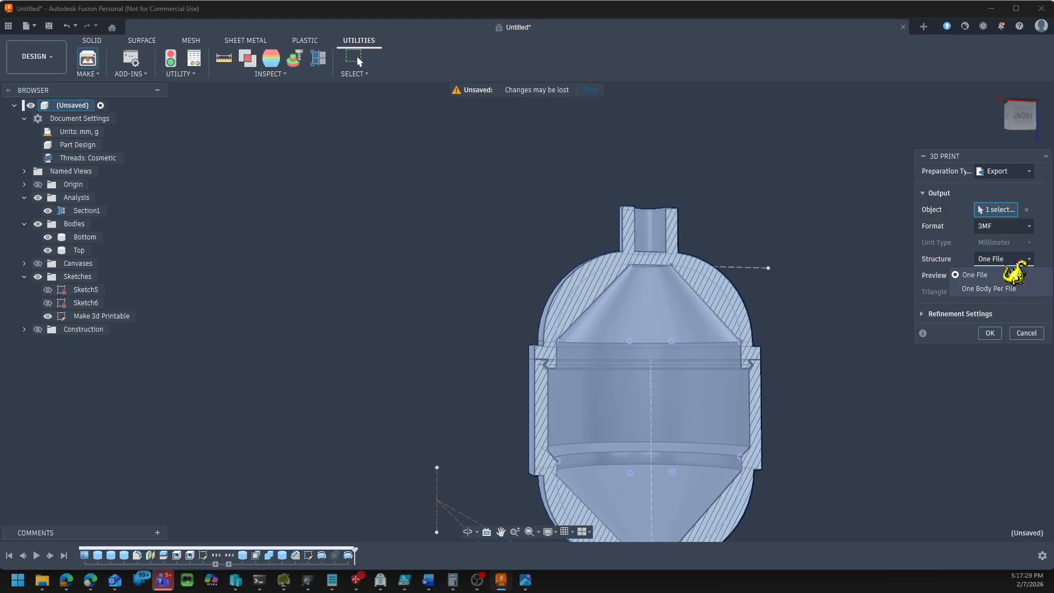
{"action": "left_click", "coordinate": [1011, 296]}
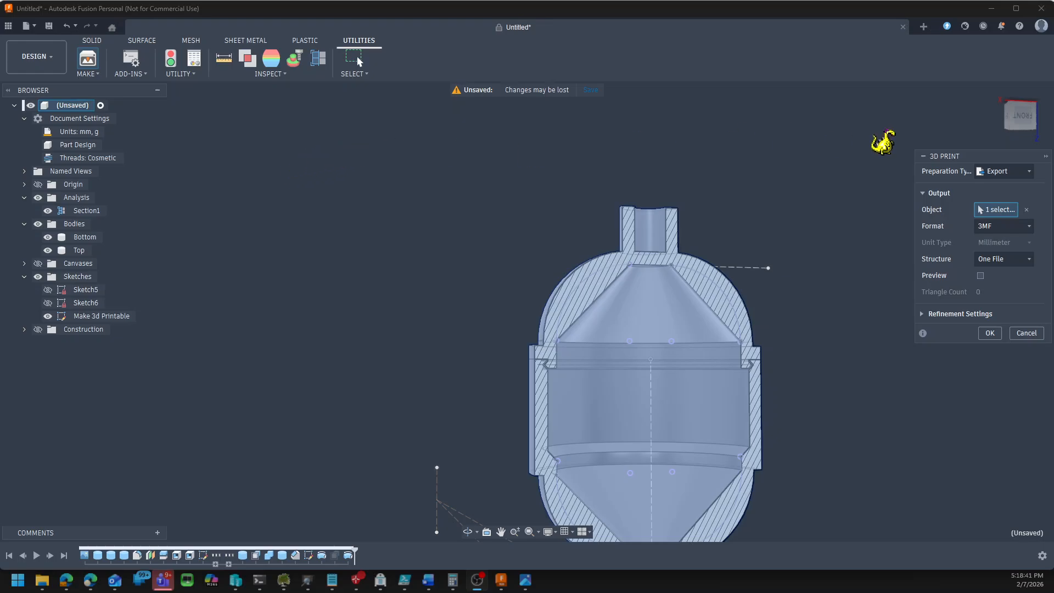
{"action": "left_click", "coordinate": [999, 259]}
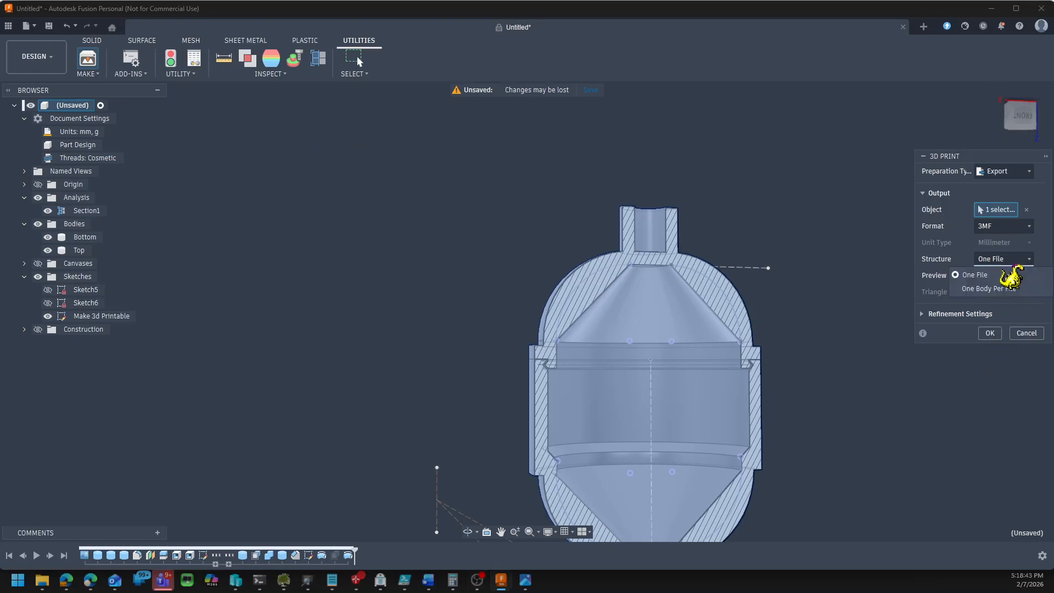
{"action": "left_click", "coordinate": [996, 287]}
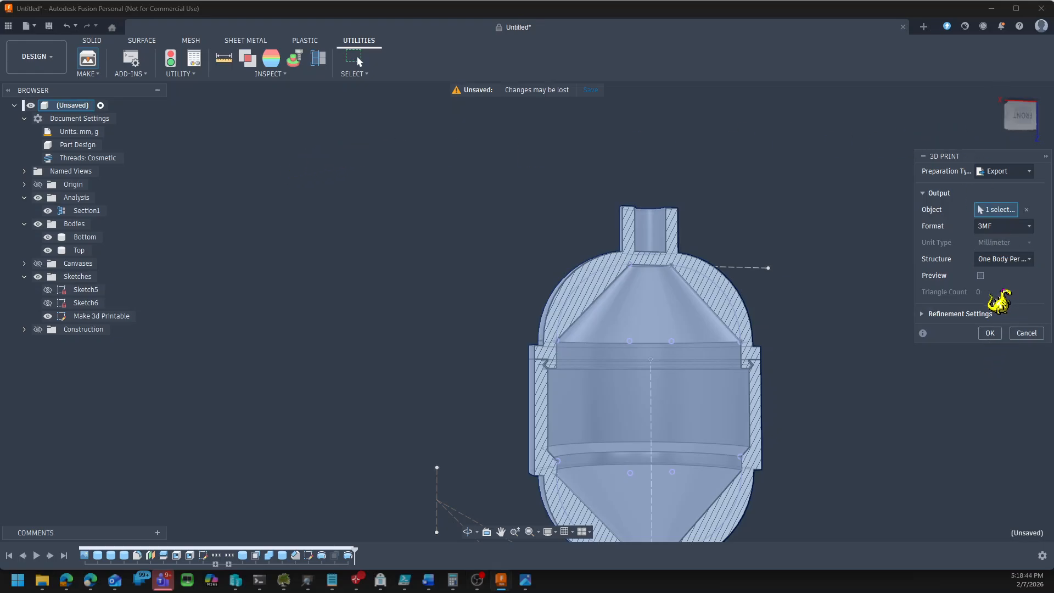
Export the 3MF files to the Lollipop Party Favors folder on the computer under the name "Lollipop Party Favor"
{"action": "left_click", "coordinate": [995, 333]}
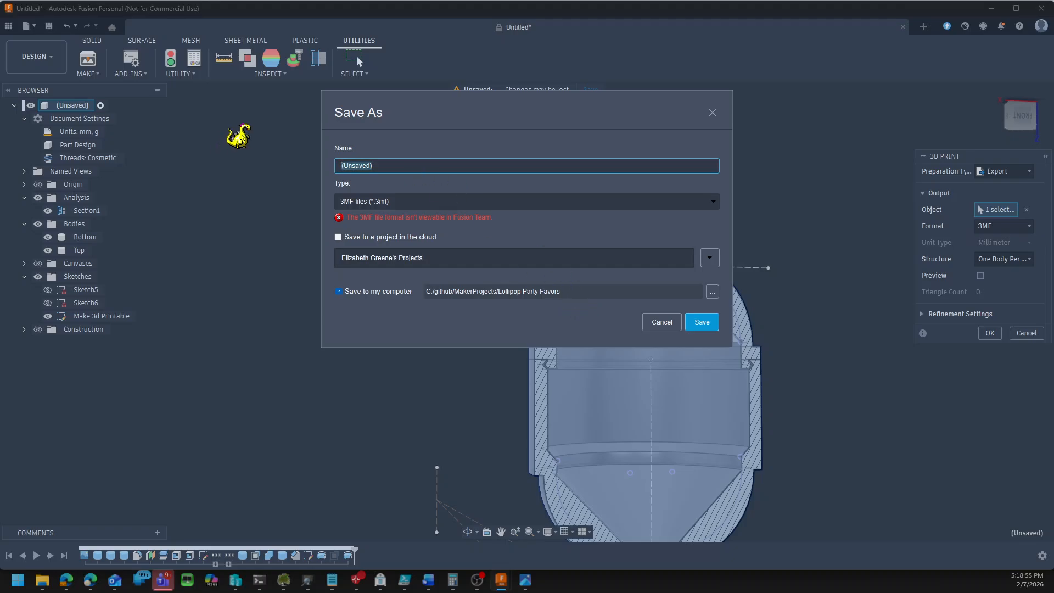
{"action": "type", "text": "C:\\github\\MakerProjects\\Lollipop Party Favors"}
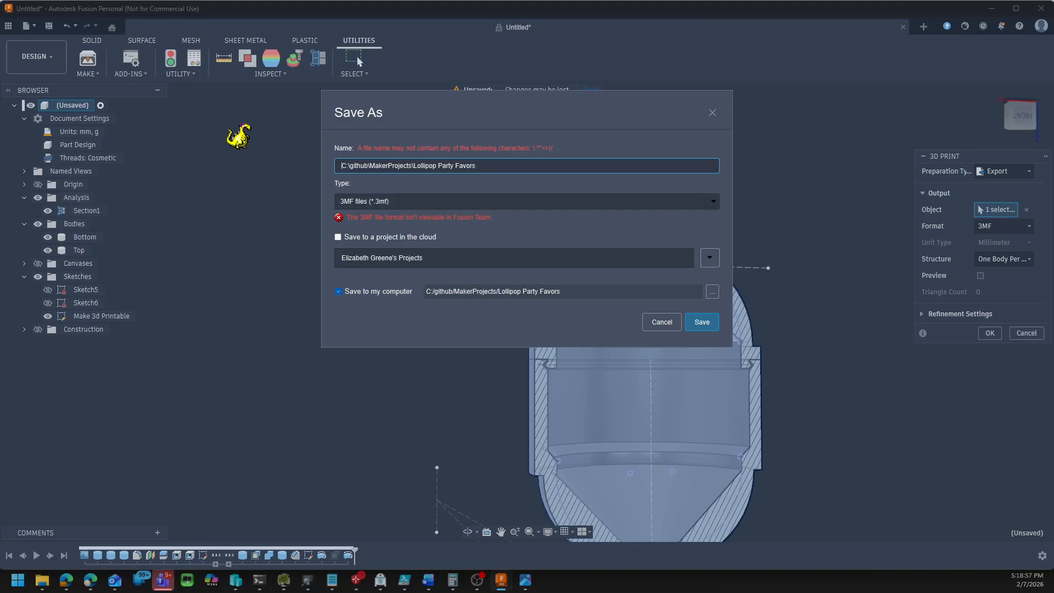
{"action": "key", "text": "shift+End"}
{"action": "key", "text": "BackSpace"}
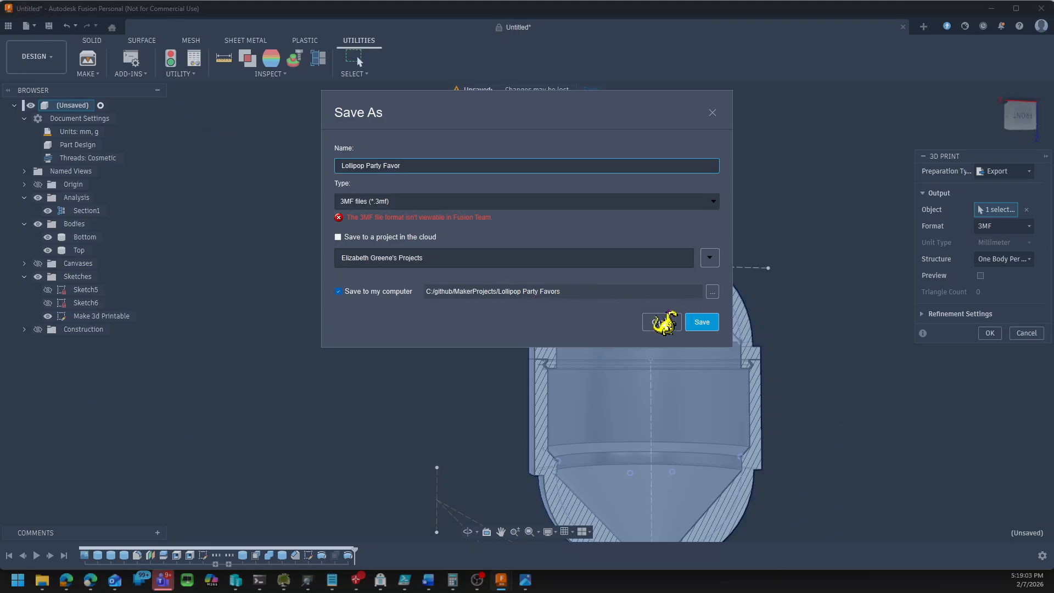
{"action": "left_click", "coordinate": [702, 322]}
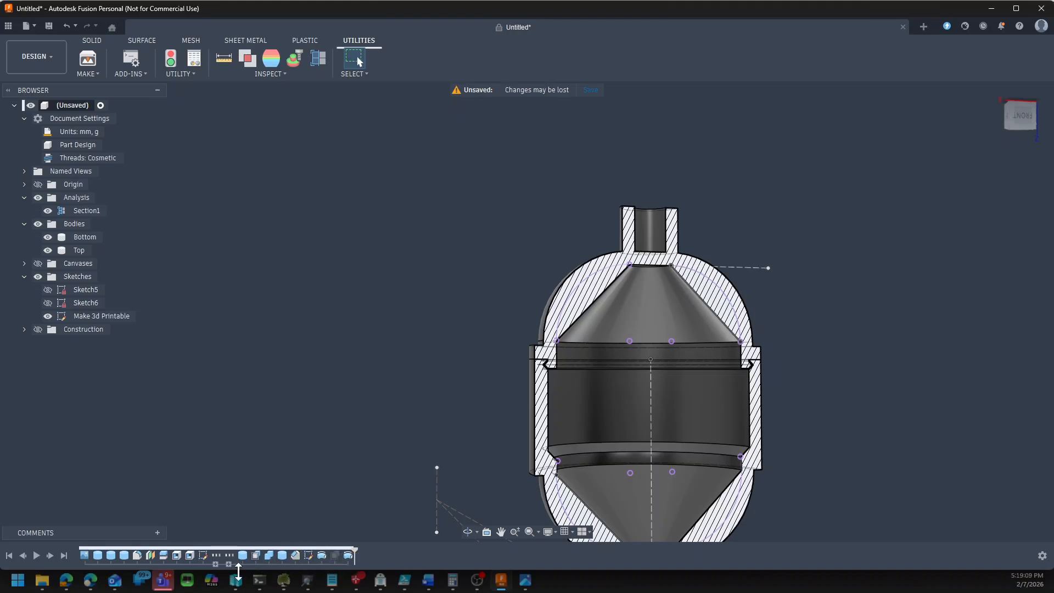
Suppress the earlier joint group again and unsuppress the thread feature group
{"action": "left_click", "coordinate": [216, 555]}
{"action": "right_click", "coordinate": [216, 555]}
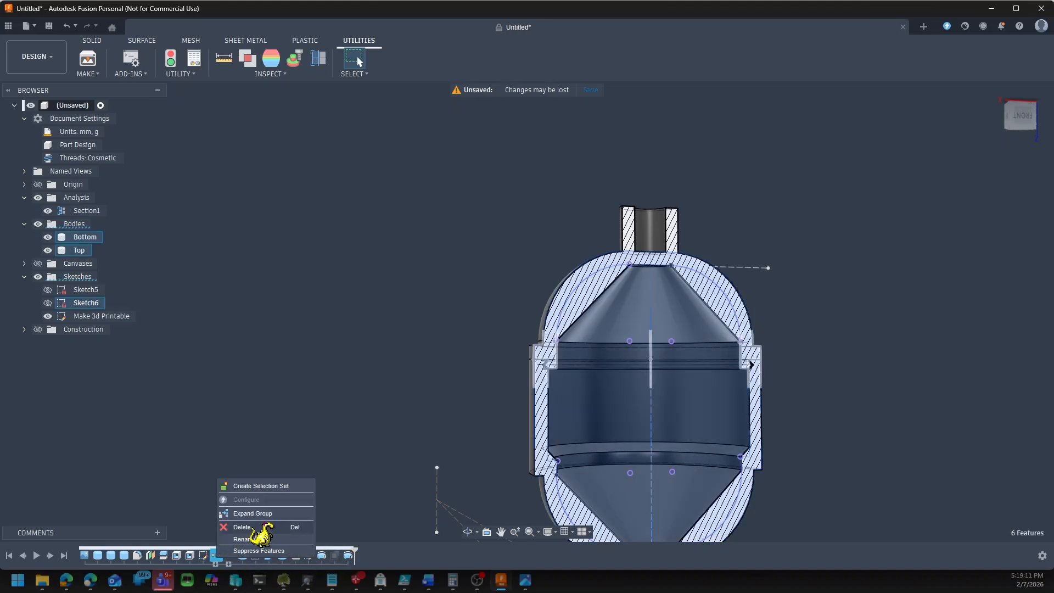
{"action": "left_click", "coordinate": [259, 550]}
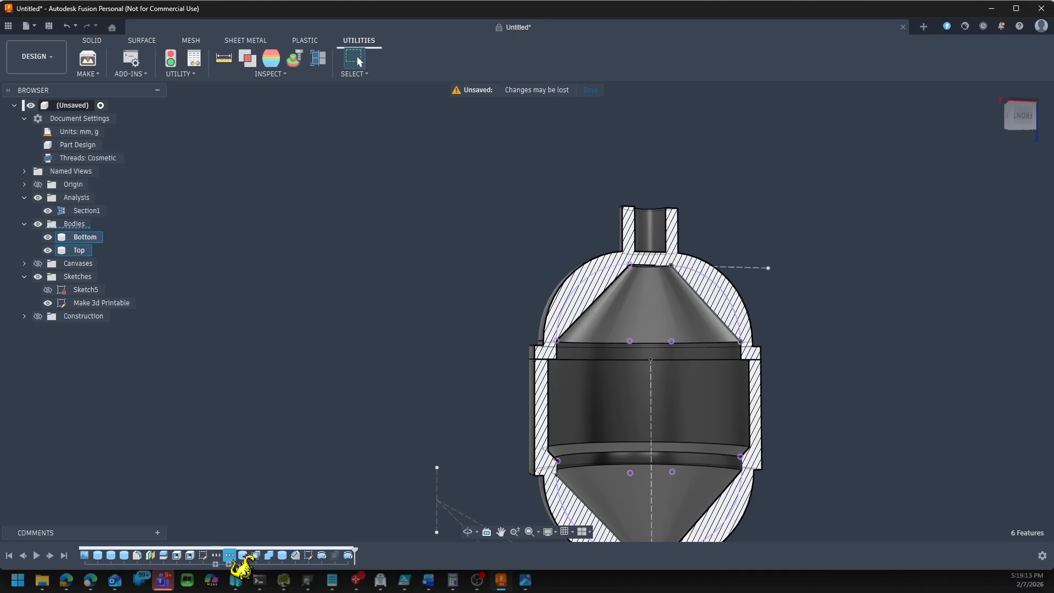
{"action": "right_click", "coordinate": [242, 558]}
{"action": "left_click", "coordinate": [270, 536]}
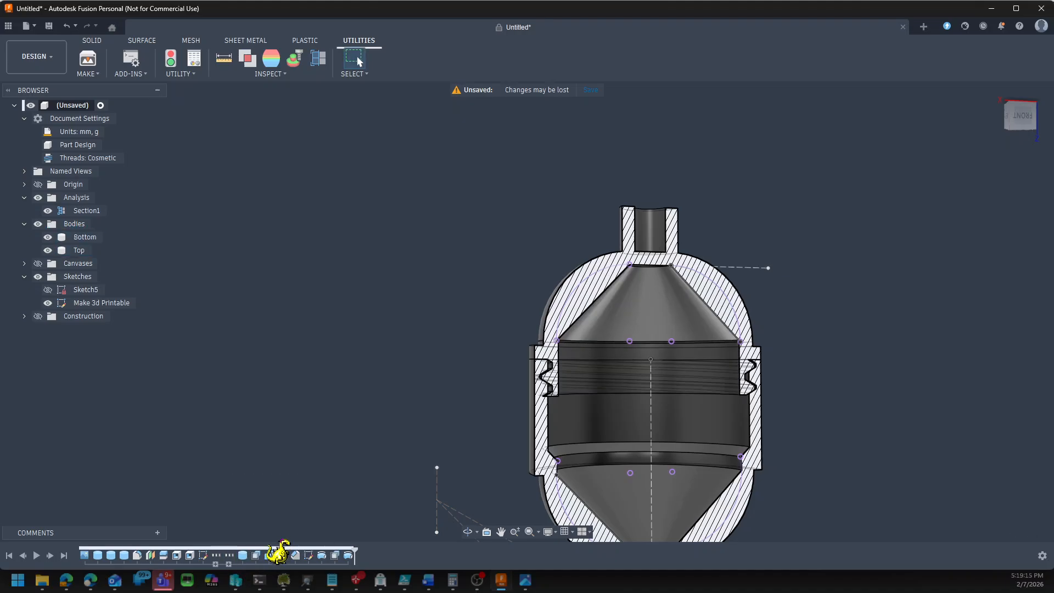
Start another 3MF print export of the whole component with the file structure set to One Body Per File
{"action": "left_click", "coordinate": [88, 59]}
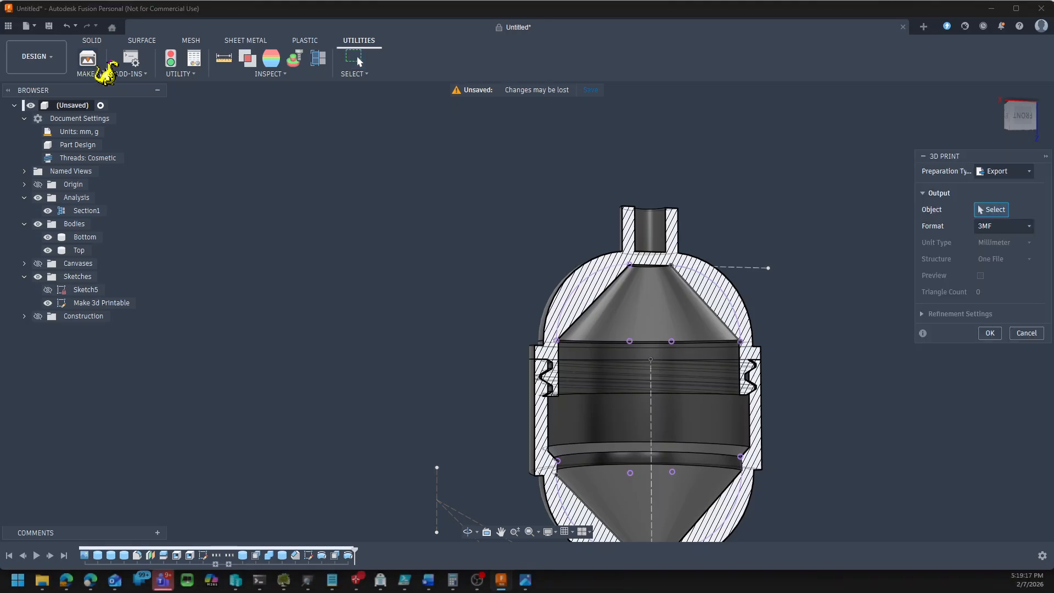
{"action": "left_click", "coordinate": [730, 297]}
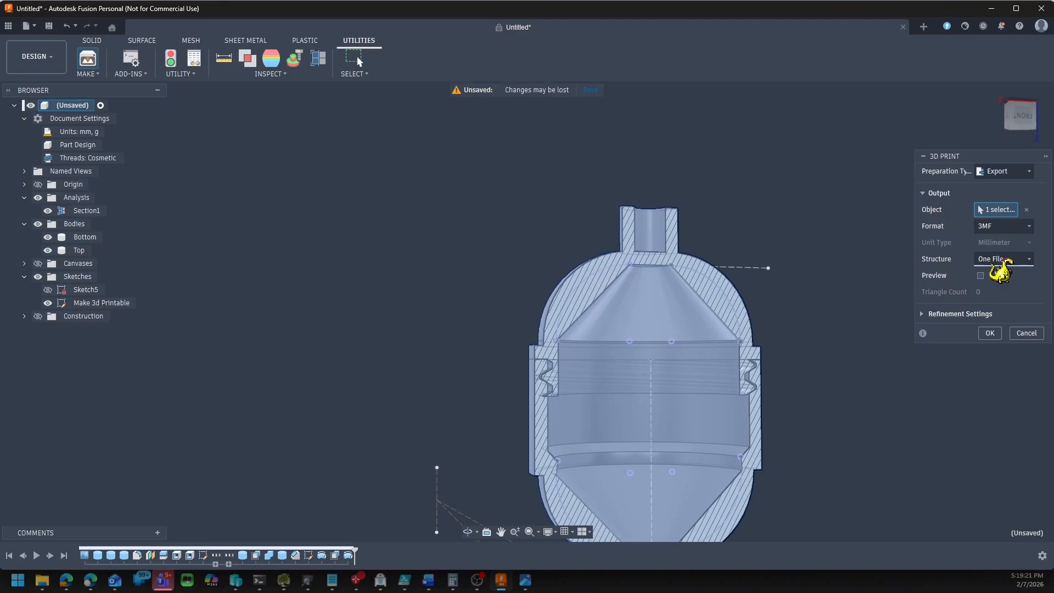
{"action": "left_click", "coordinate": [1005, 259]}
{"action": "left_click", "coordinate": [1008, 292]}
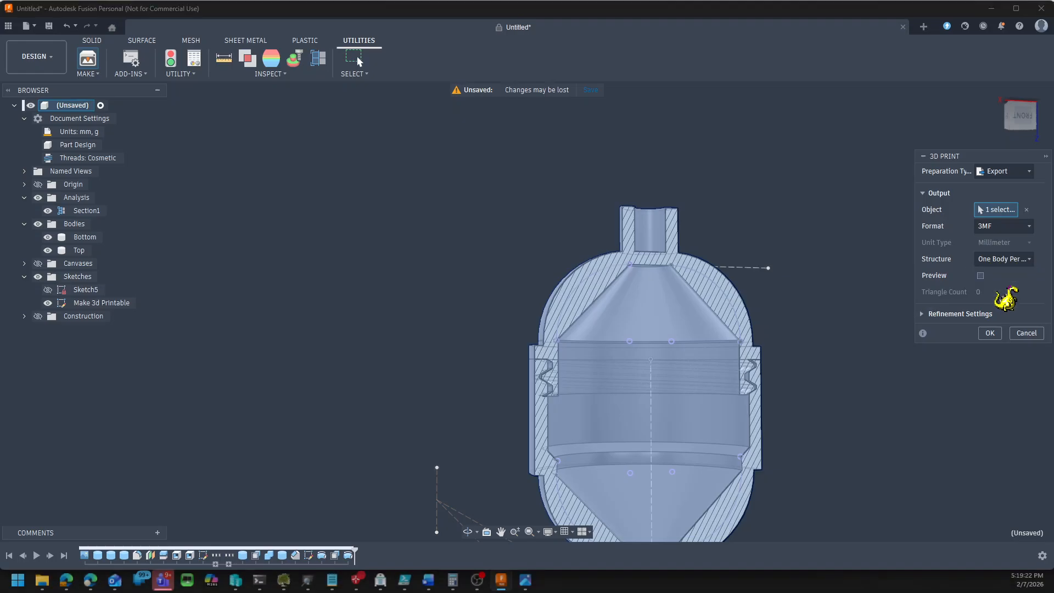
Export the 3MF files to the Lollipop Party Favors folder on the computer under the name "Lollipop Party Favors-Threaded"
{"action": "left_click", "coordinate": [989, 332]}
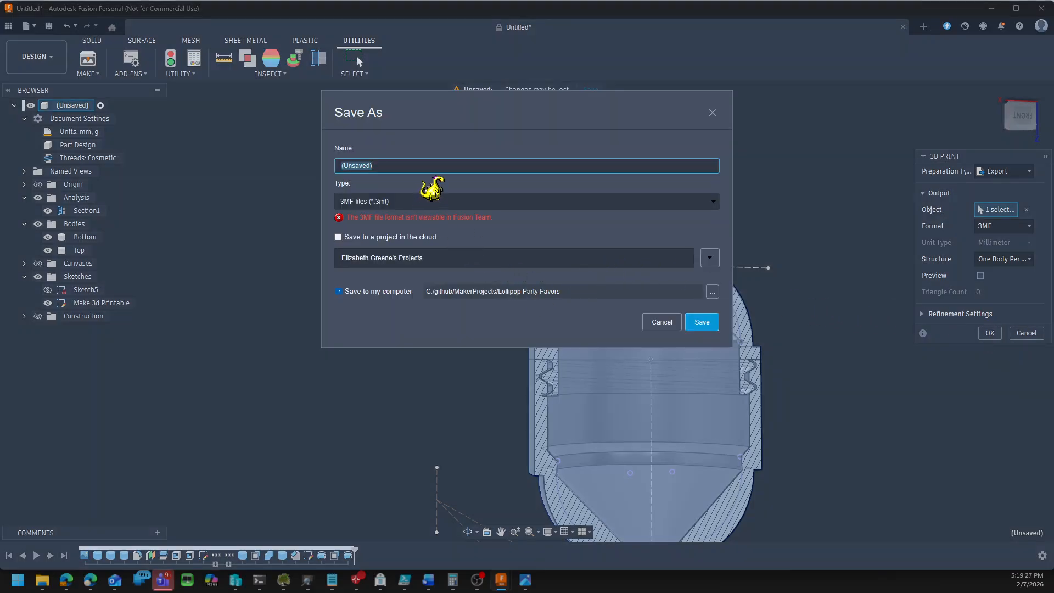
{"action": "type", "text": "C:\\github\\MakerProjects\\Lollipop Party Favors"}
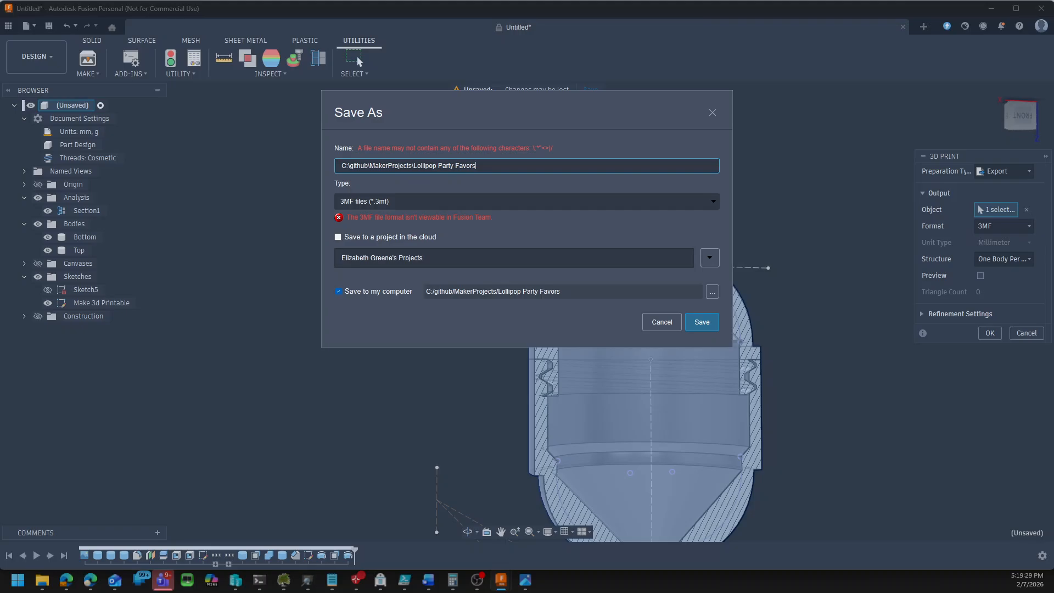
{"action": "key", "text": "BackSpace"}
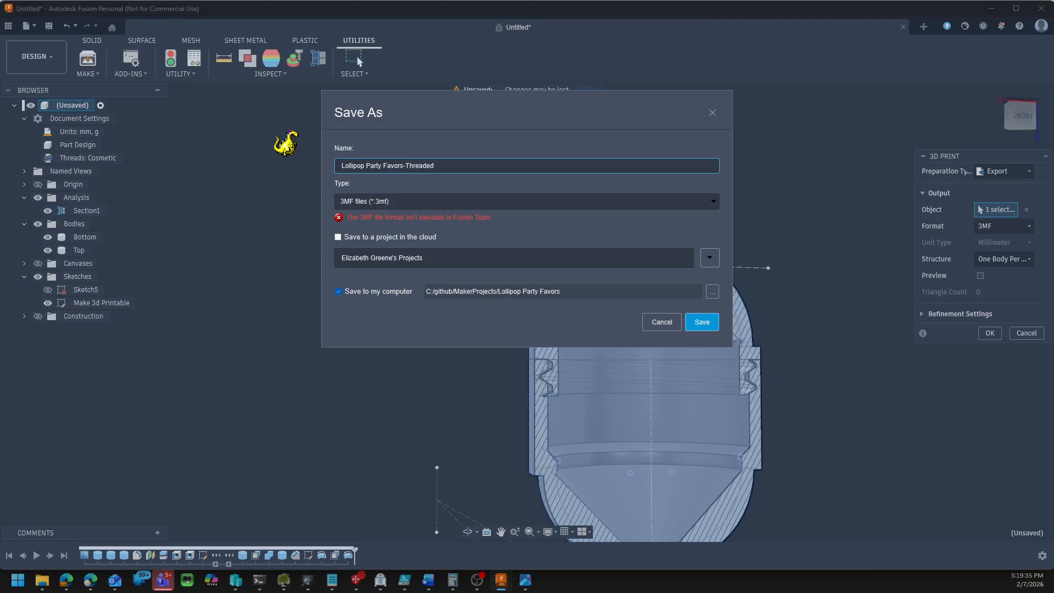
{"action": "left_click", "coordinate": [702, 323]}
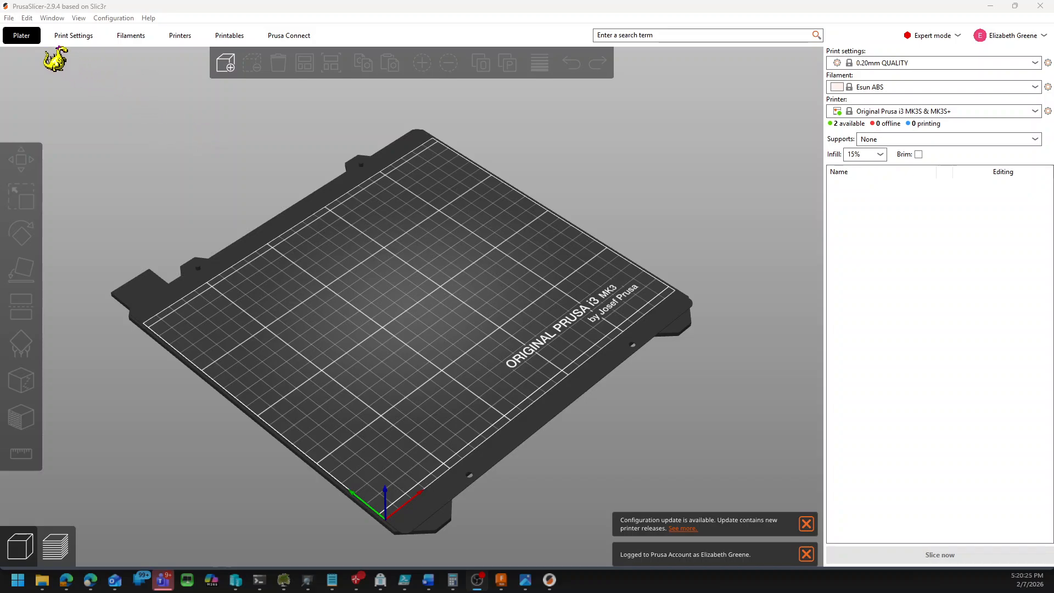
Switch to PrusaSlicer and import the threaded Bottom and Top 3MF files from C:\github\MakerProjects\Lollipop Party Favors
{"action": "left_click", "coordinate": [9, 17]}
{"action": "mouse_move", "coordinate": [57, 96]}
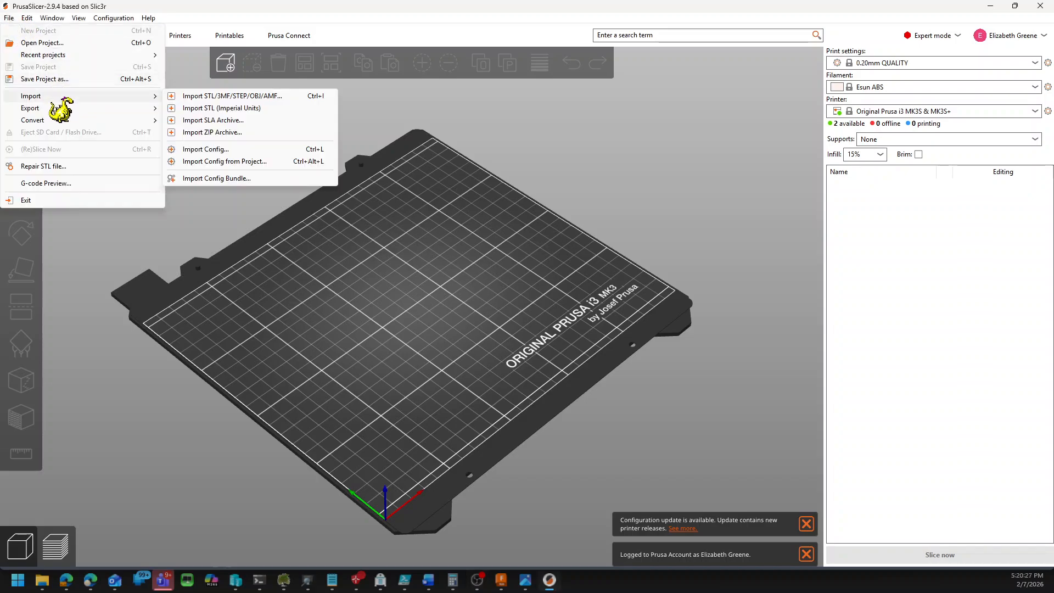
{"action": "left_click", "coordinate": [236, 96]}
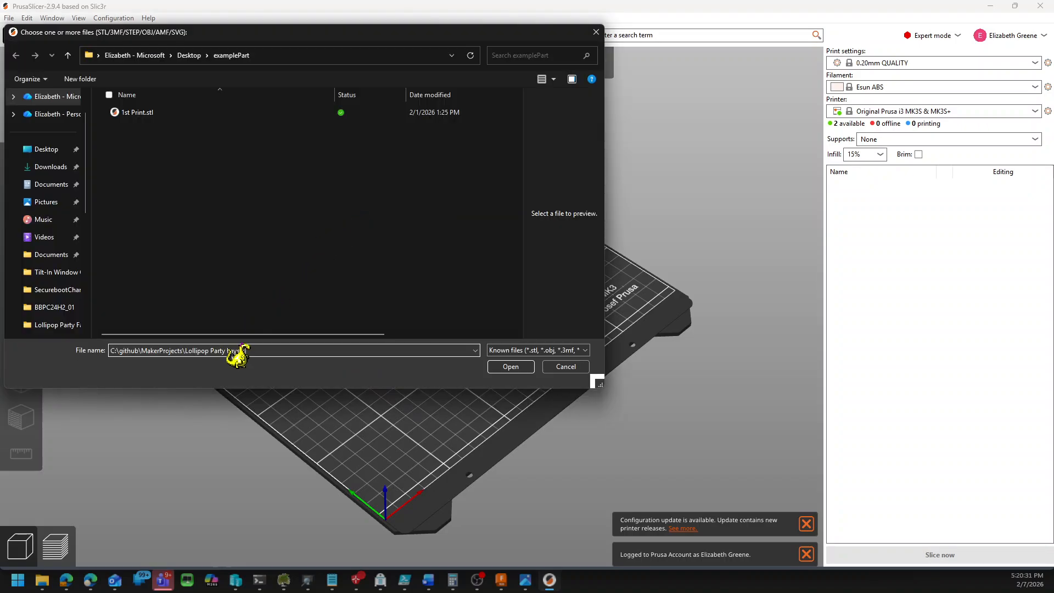
{"action": "key", "text": "Return"}
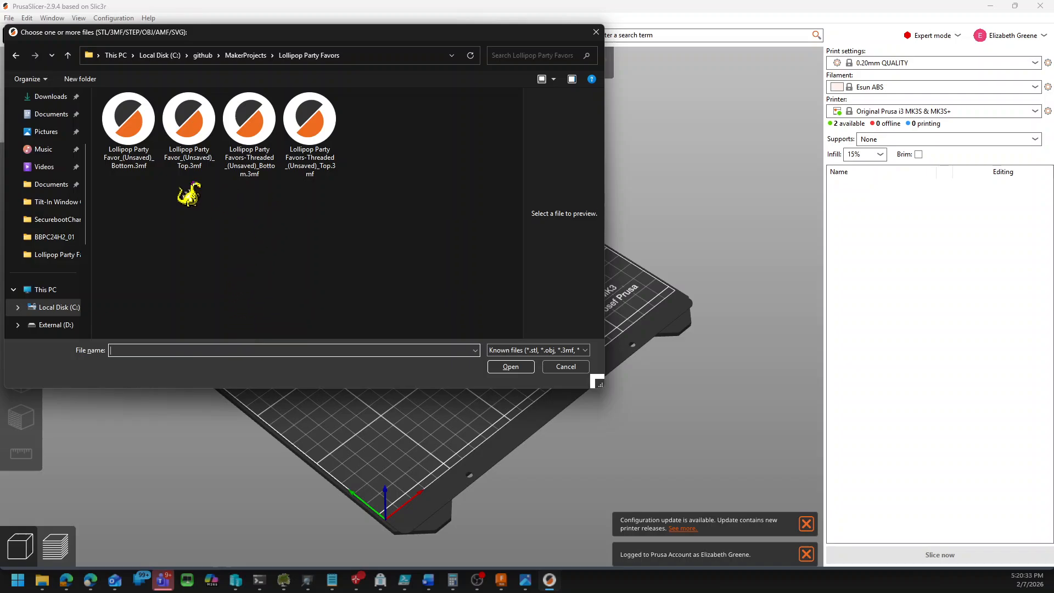
{"action": "left_click", "coordinate": [266, 182]}
{"action": "left_click", "coordinate": [311, 181], "text": "ctrl"}
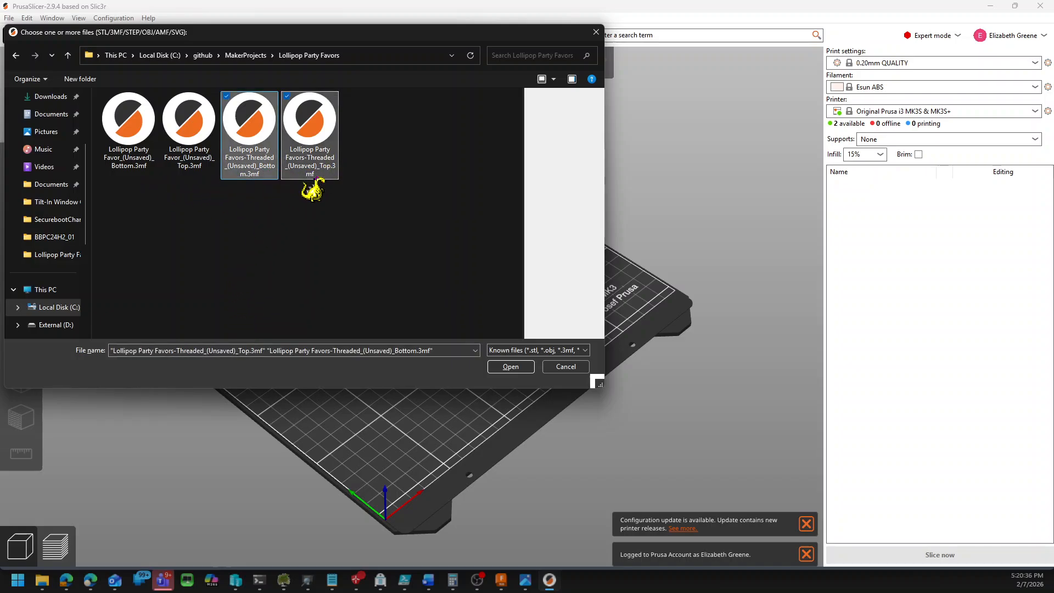
{"action": "left_click", "coordinate": [511, 368]}
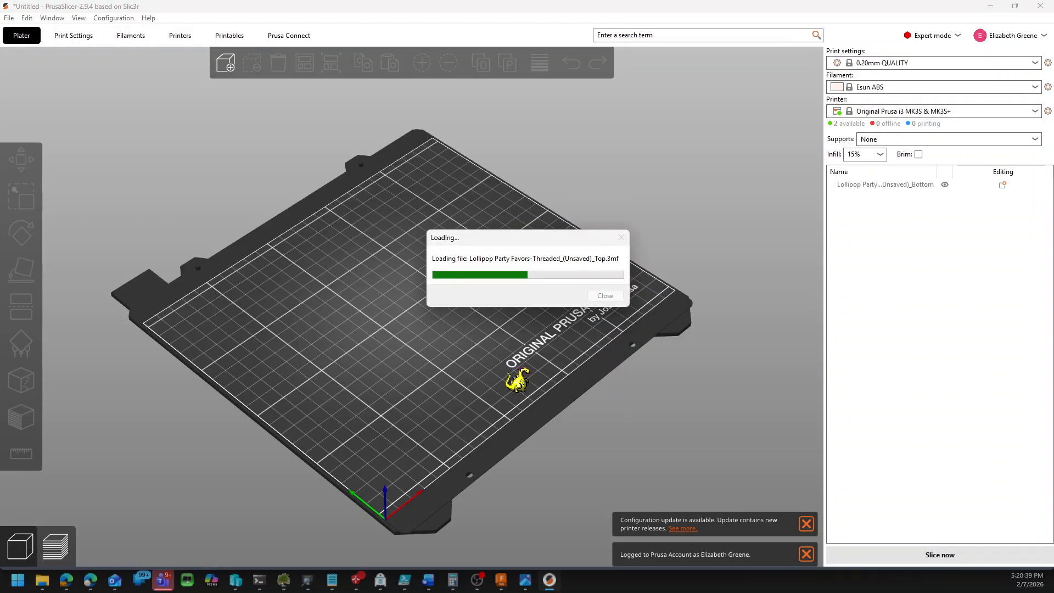
Separate the overlapping parts on the bed, moving the bottom to about X 48, Y 134 and the top to about X 172, Y 94
{"action": "scroll", "coordinate": [417, 293], "scroll_direction": "up", "scroll_amount": 2}
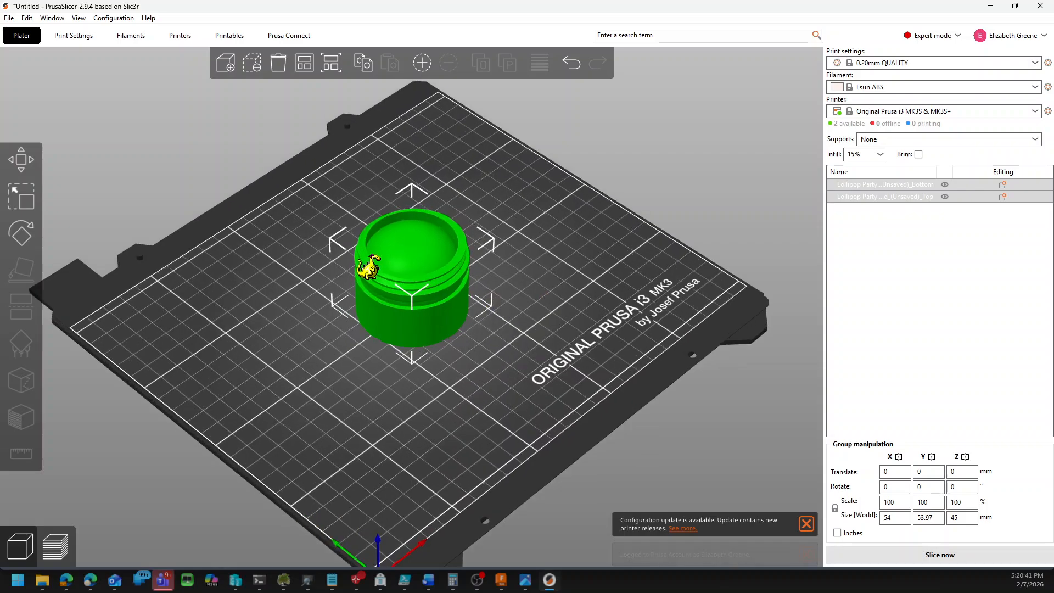
{"action": "left_click", "coordinate": [155, 230]}
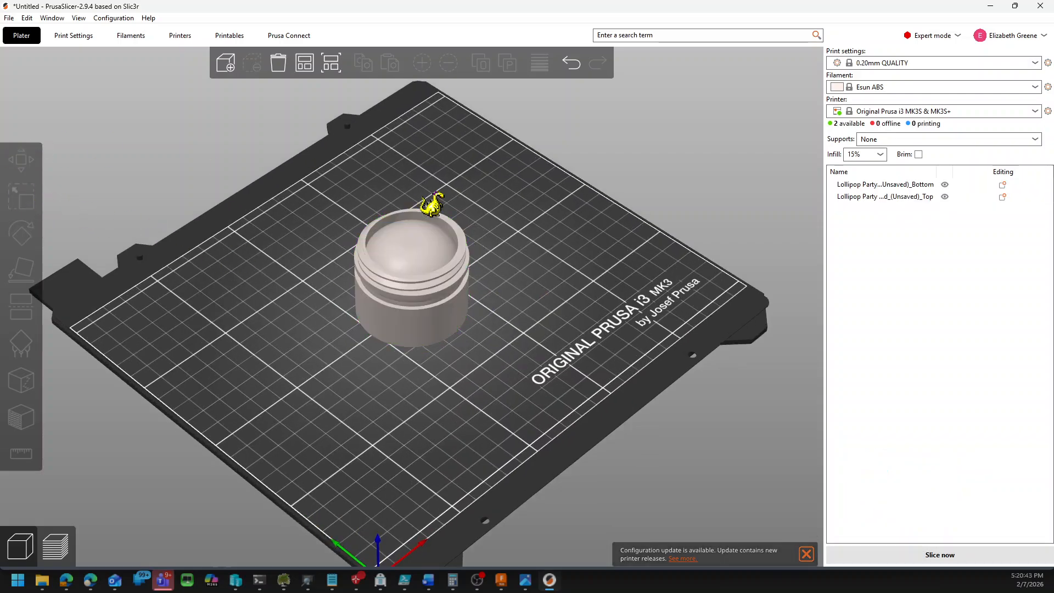
{"action": "left_click", "coordinate": [859, 198]}
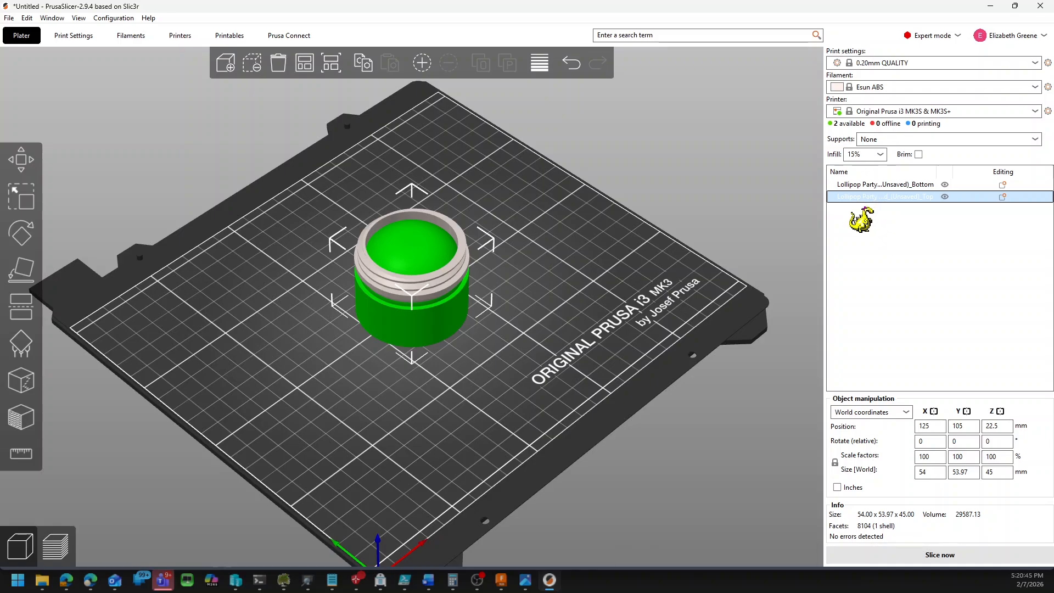
{"action": "left_click", "coordinate": [420, 299]}
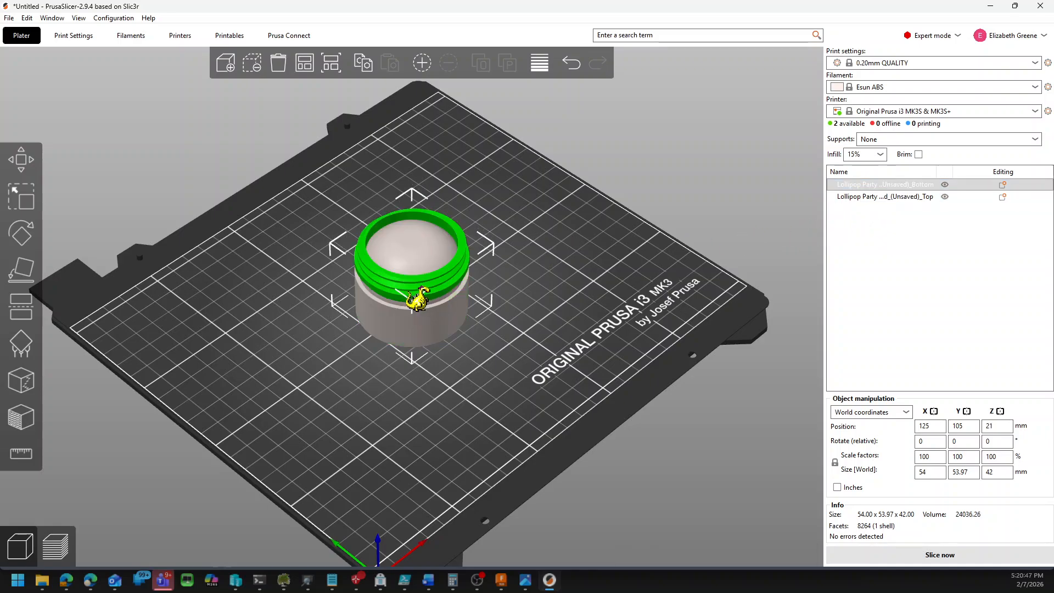
{"action": "left_click_drag", "start_coordinate": [426, 299], "coordinate": [258, 307]}
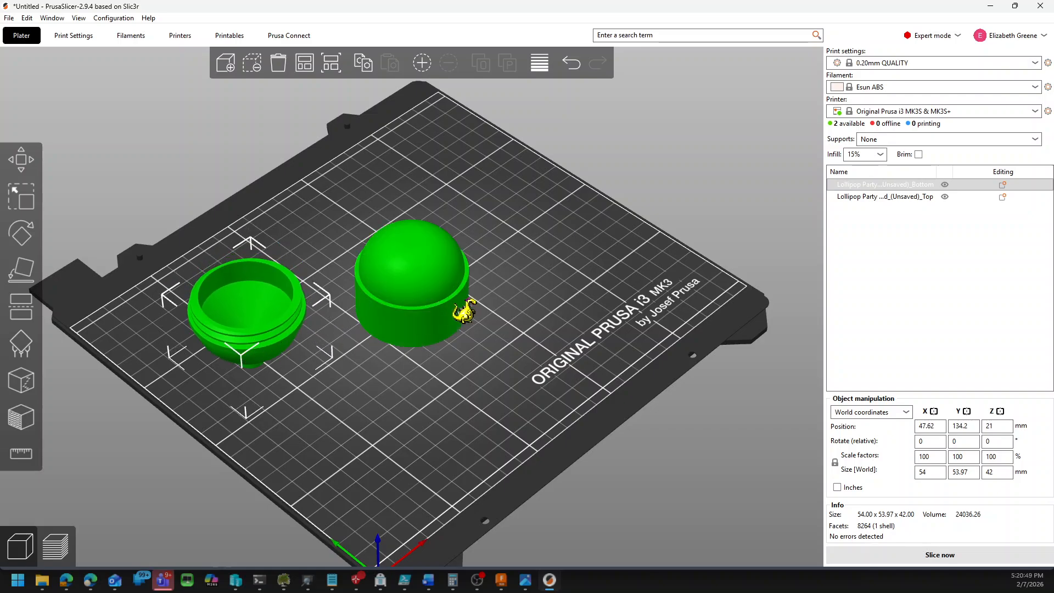
{"action": "left_click", "coordinate": [464, 303]}
{"action": "left_click_drag", "start_coordinate": [464, 303], "coordinate": [526, 281]}
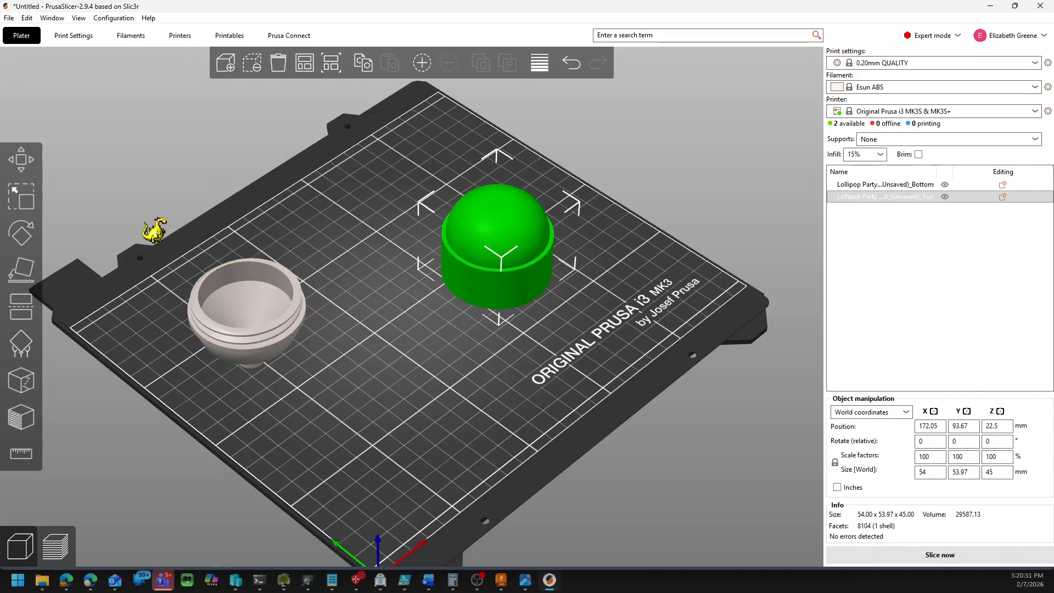
Use Place on face to flip the bottom part so its open threaded end rests on the bed
{"action": "left_click", "coordinate": [38, 270]}
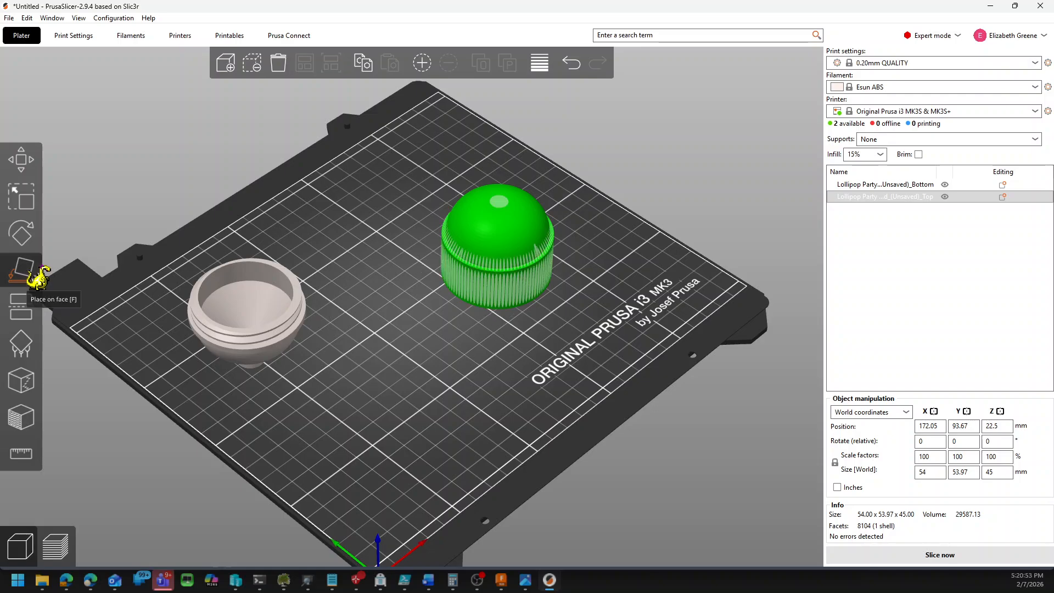
{"action": "middle_click_drag", "start_coordinate": [471, 385], "coordinate": [484, 349]}
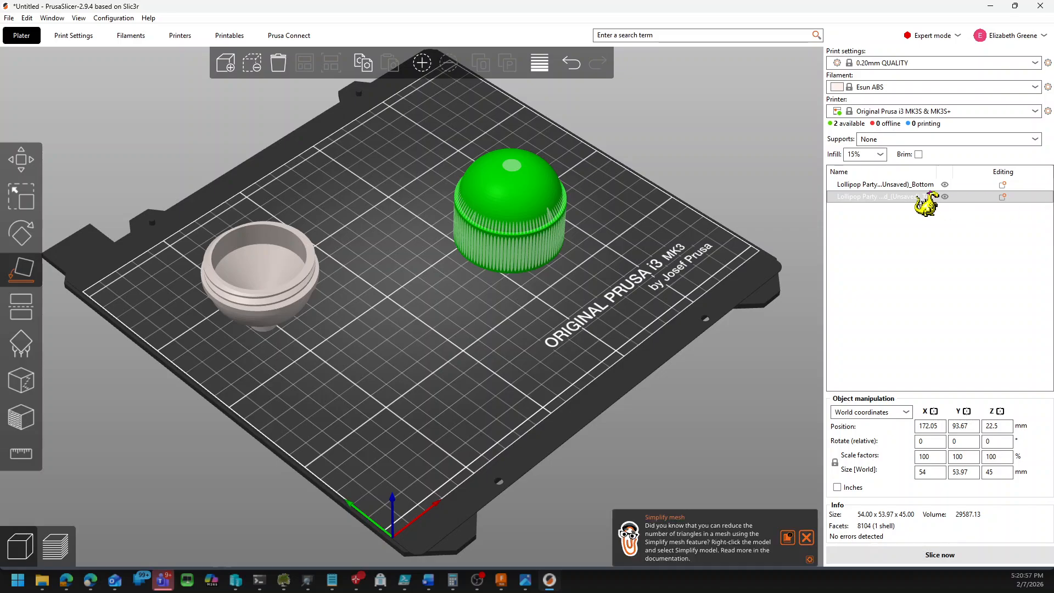
{"action": "left_click", "coordinate": [928, 186]}
{"action": "left_click", "coordinate": [263, 265]}
{"action": "middle_click_drag", "start_coordinate": [394, 326], "coordinate": [423, 305]}
{"action": "left_click_drag", "start_coordinate": [422, 306], "coordinate": [310, 301]}
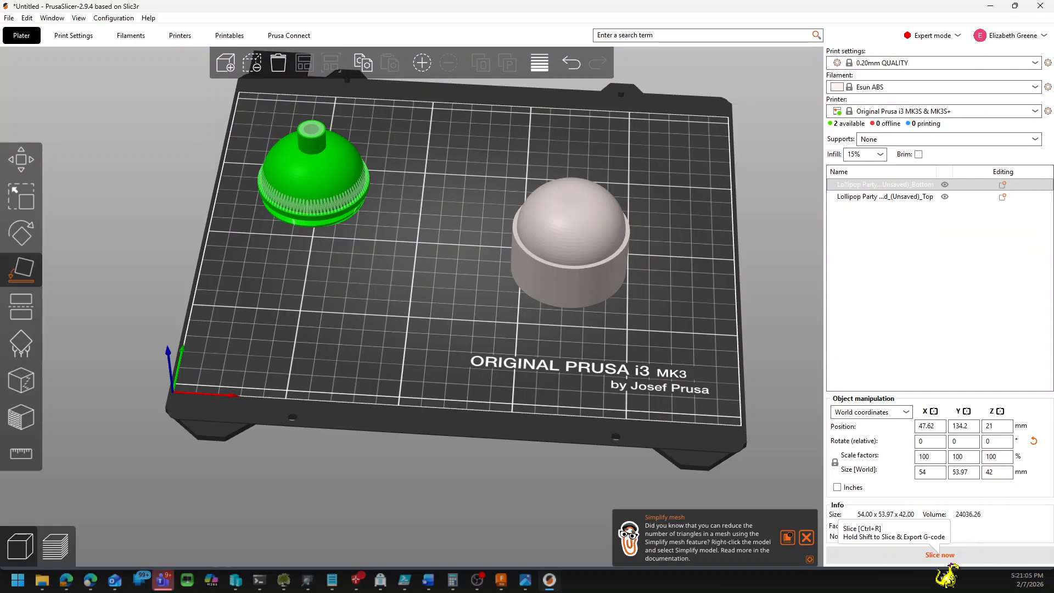
Slice the plate and inspect the undersides and rims of both parts in the toolpath preview
{"action": "left_click", "coordinate": [940, 554]}
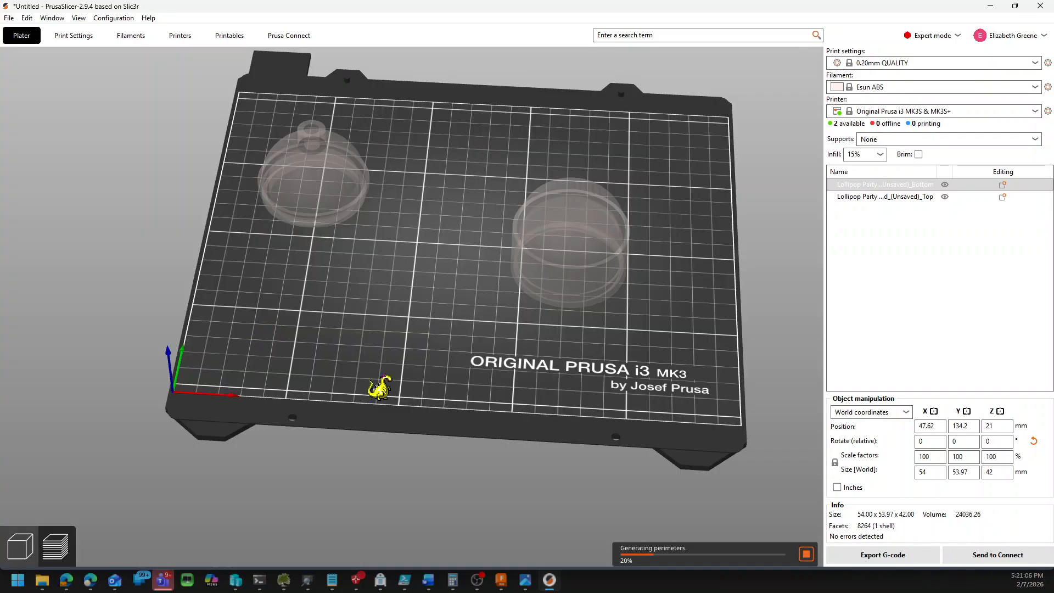
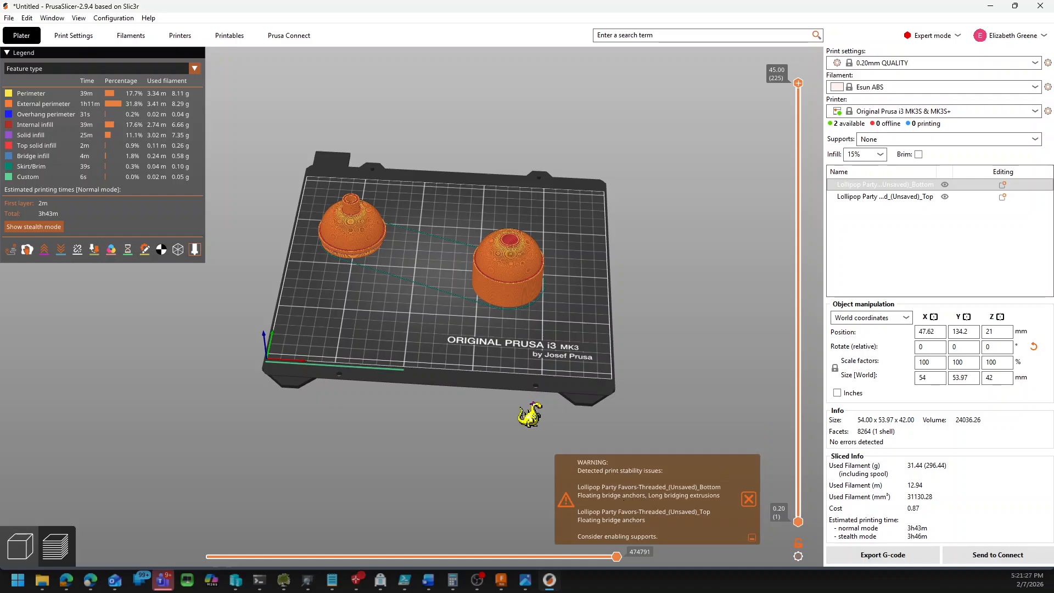
{"action": "left_click_drag", "start_coordinate": [529, 415], "coordinate": [483, 310]}
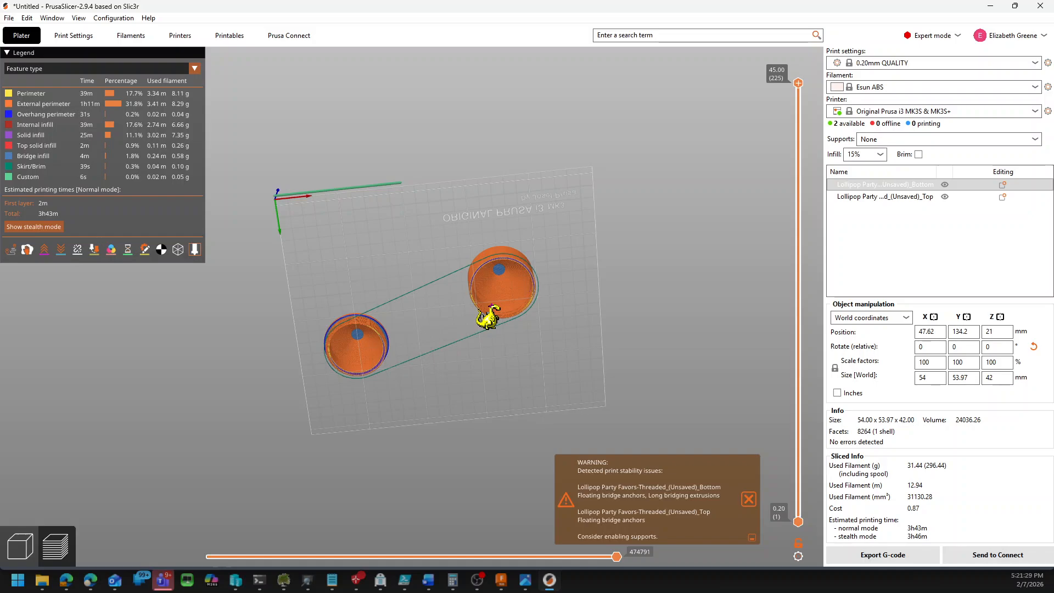
{"action": "scroll", "coordinate": [489, 317], "scroll_direction": "down", "scroll_amount": 4}
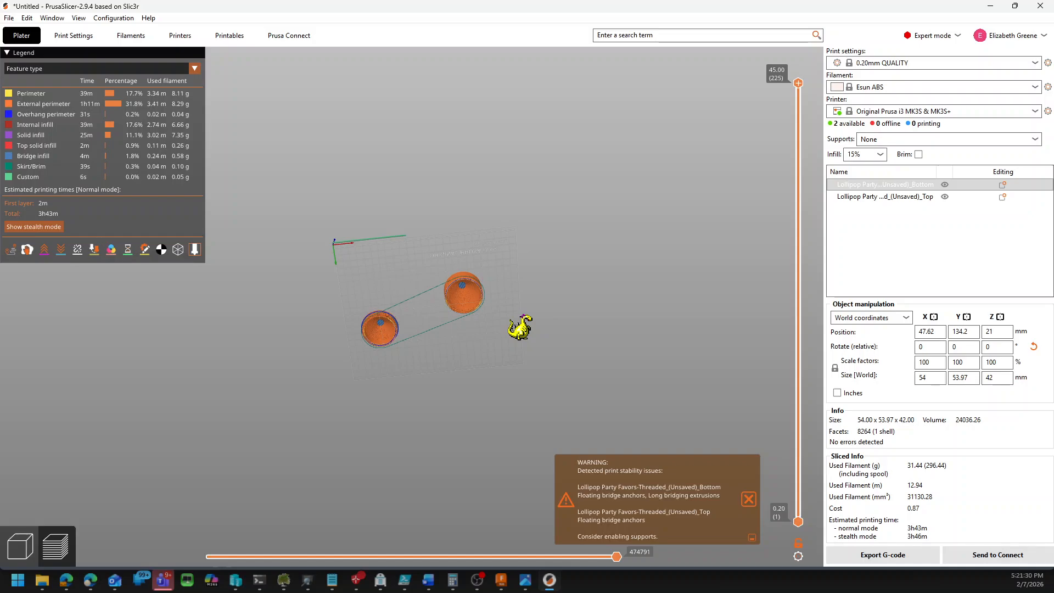
{"action": "scroll", "coordinate": [551, 333], "scroll_direction": "up", "scroll_amount": 8}
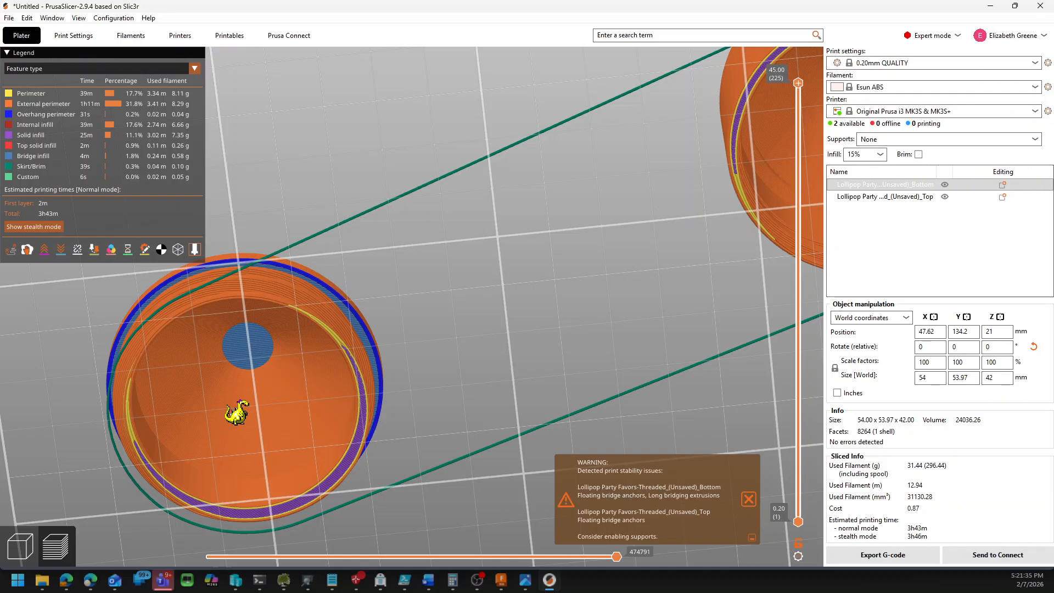
{"action": "left_click_drag", "start_coordinate": [233, 409], "coordinate": [432, 496]}
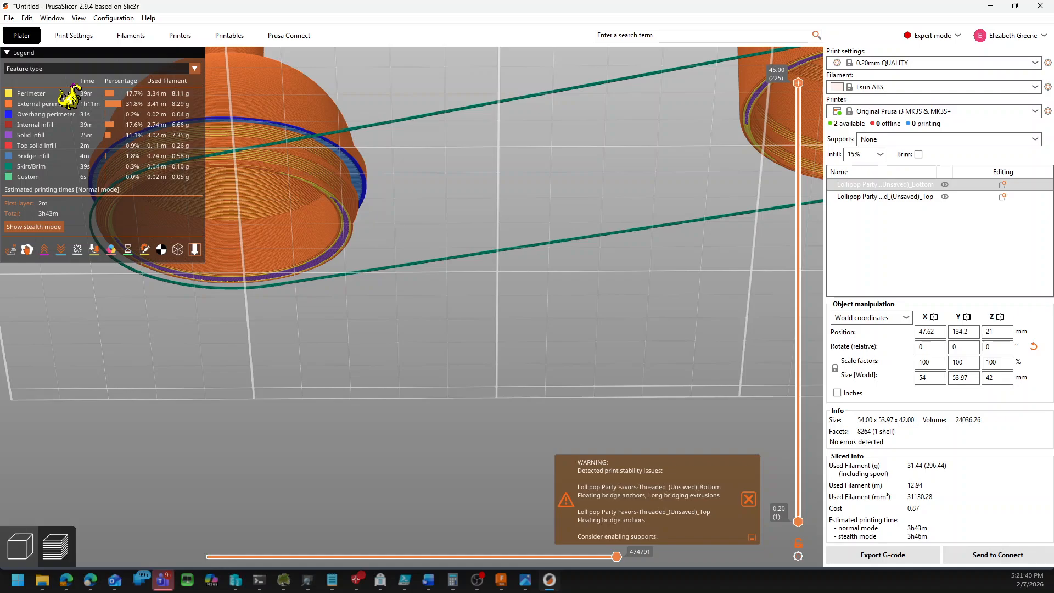
{"action": "scroll", "coordinate": [300, 203], "scroll_direction": "down", "scroll_amount": 3}
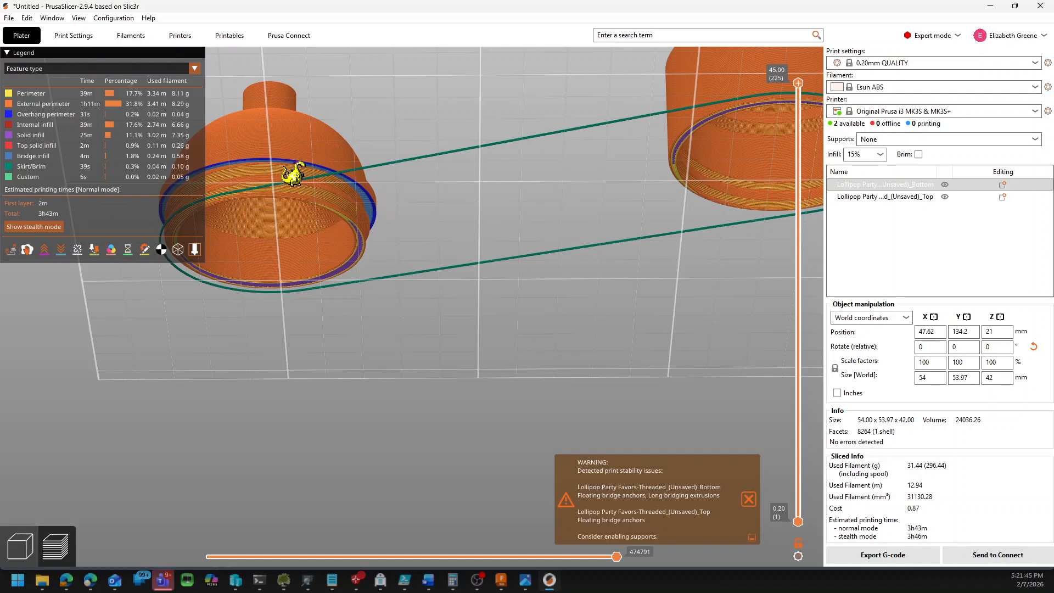
Hide every feature type except Overhang perimeter in the sliced preview and examine where the overhangs lie from the side
{"action": "left_click", "coordinate": [80, 93]}
{"action": "left_click", "coordinate": [79, 104]}
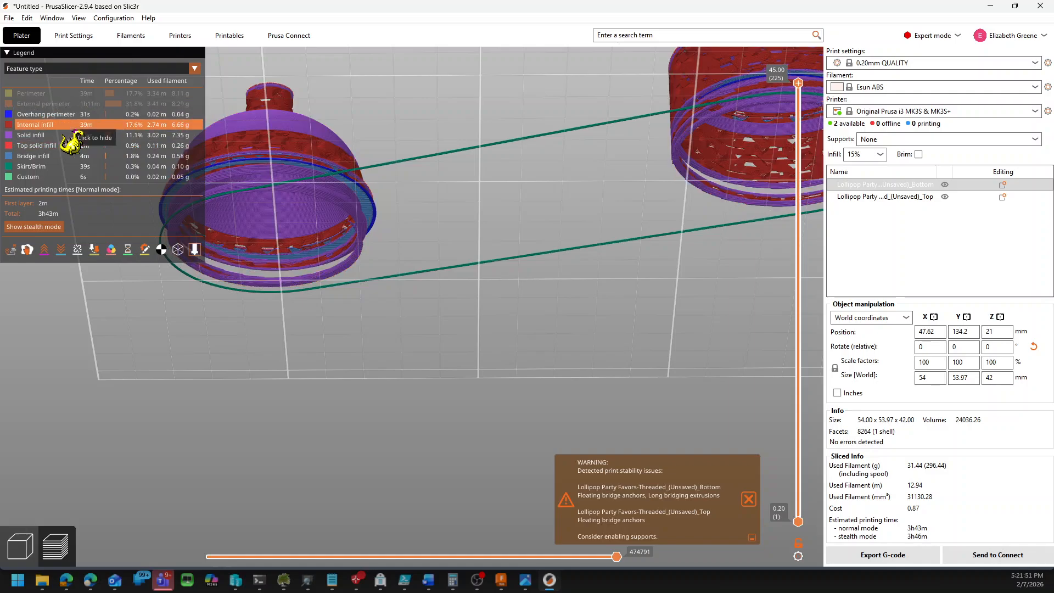
{"action": "left_click", "coordinate": [70, 124]}
{"action": "left_click", "coordinate": [66, 135]}
{"action": "left_click", "coordinate": [63, 145]}
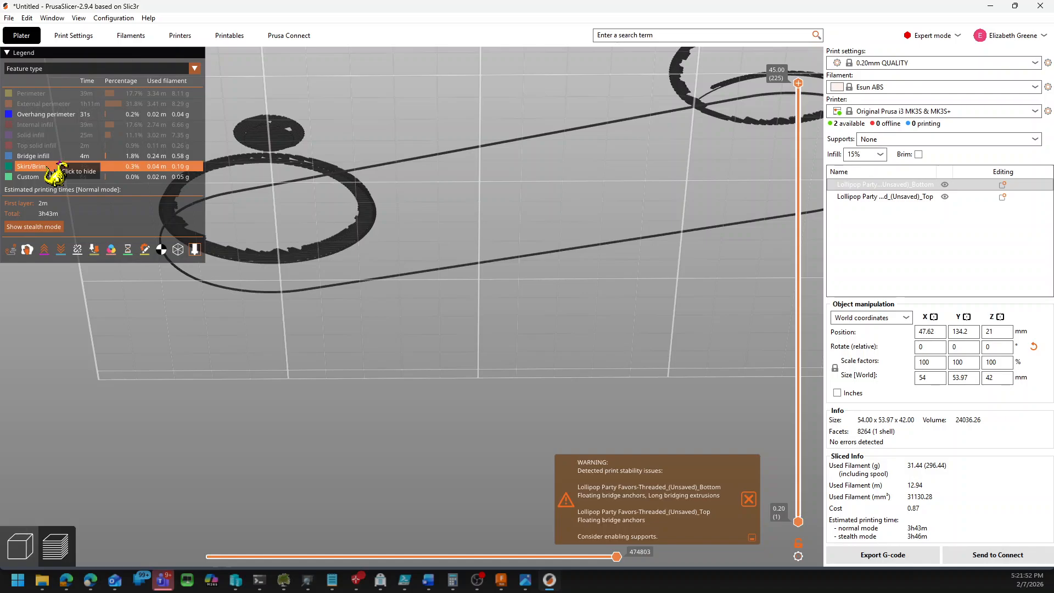
{"action": "left_click", "coordinate": [48, 167]}
{"action": "left_click", "coordinate": [47, 177]}
{"action": "left_click", "coordinate": [48, 156]}
{"action": "scroll", "coordinate": [596, 281], "scroll_direction": "down", "scroll_amount": 9}
{"action": "left_click_drag", "start_coordinate": [603, 202], "coordinate": [488, 357]}
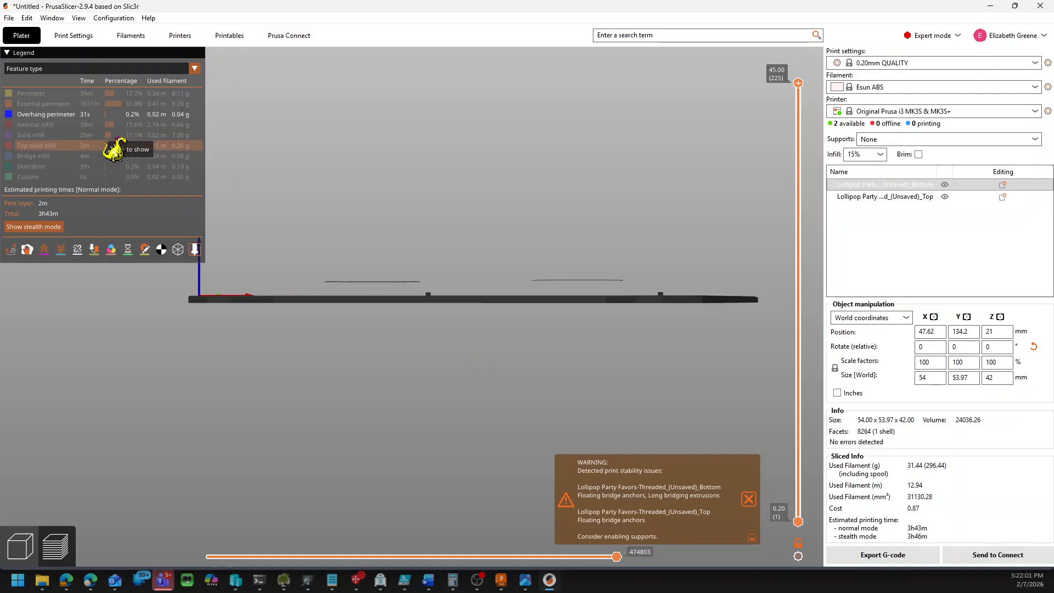
Show all the hidden feature types in the preview again and return to the 3D editor view
{"action": "left_click", "coordinate": [30, 95]}
{"action": "left_click", "coordinate": [29, 104]}
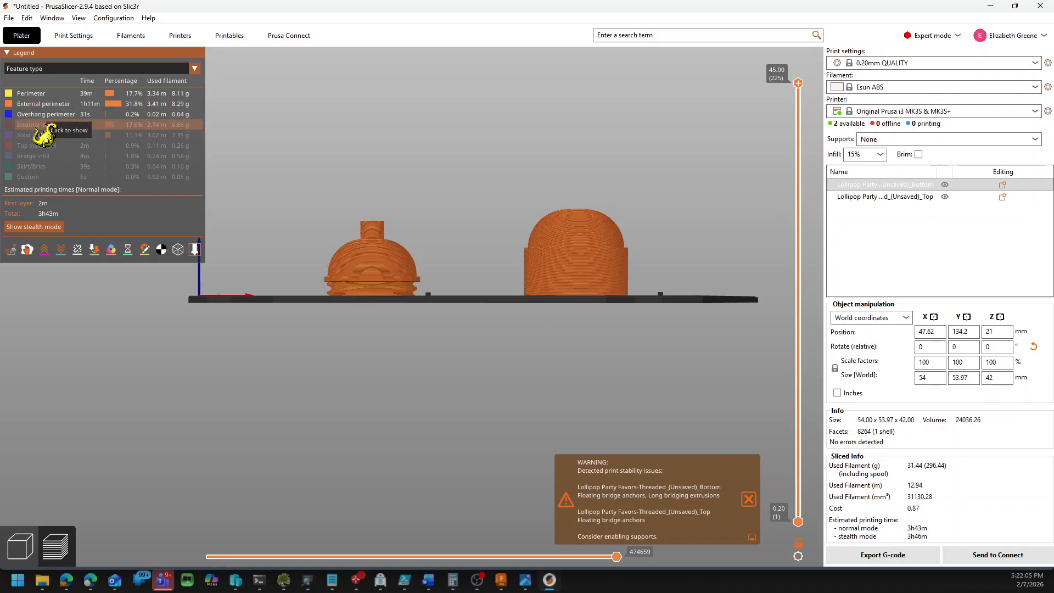
{"action": "left_click", "coordinate": [48, 125]}
{"action": "left_click", "coordinate": [49, 135]}
{"action": "left_click", "coordinate": [48, 146]}
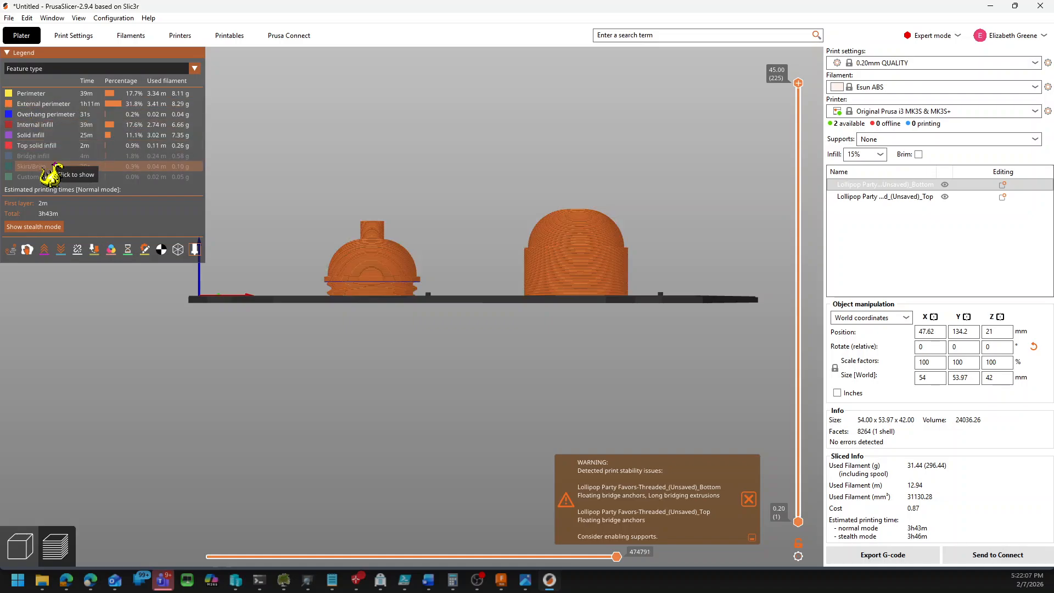
{"action": "left_click", "coordinate": [53, 157]}
{"action": "left_click", "coordinate": [54, 166]}
{"action": "left_click", "coordinate": [53, 176]}
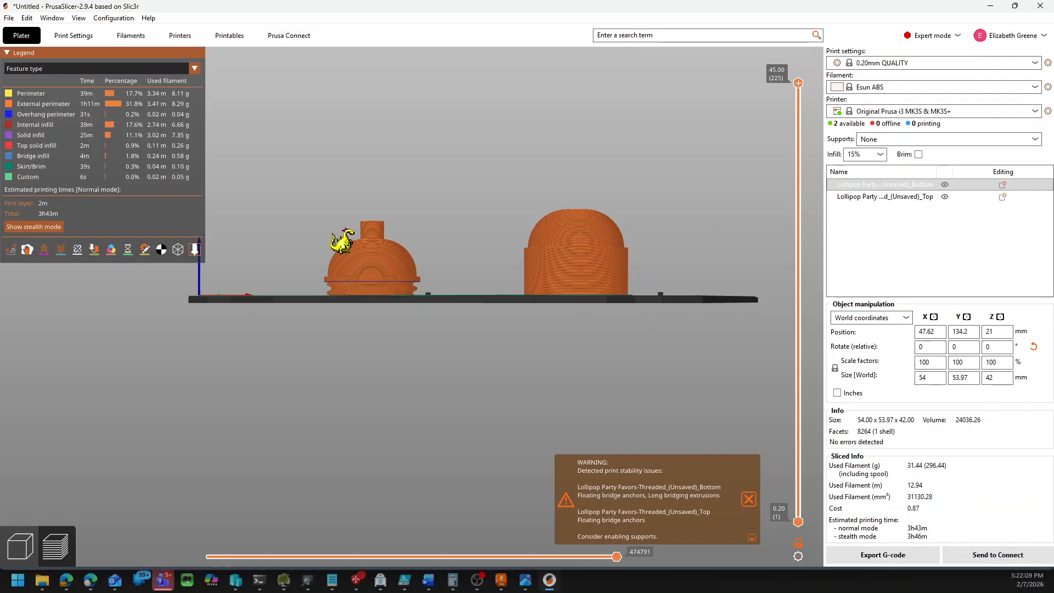
{"action": "left_click", "coordinate": [20, 546]}
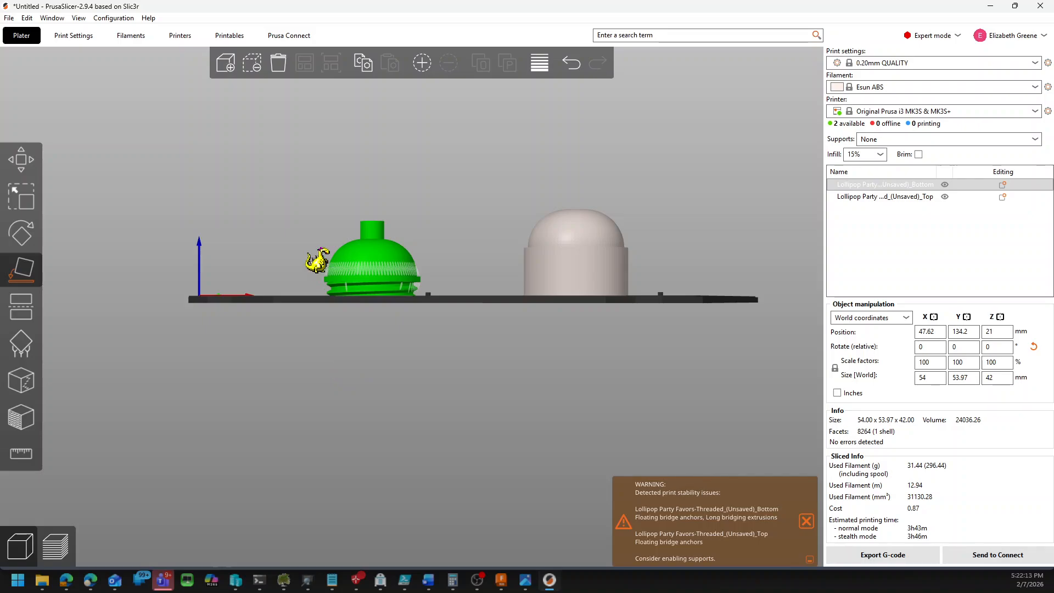
Set supports to Support on build plate only and slice the plate with both parts
{"action": "scroll", "coordinate": [406, 269], "scroll_direction": "up", "scroll_amount": 6}
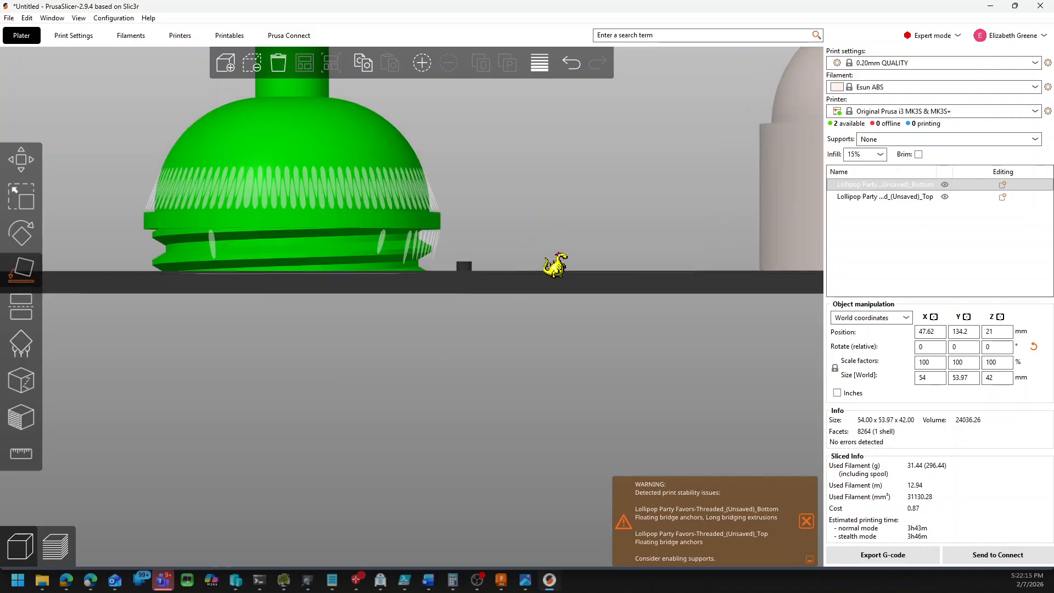
{"action": "left_click_drag", "start_coordinate": [555, 324], "coordinate": [502, 299]}
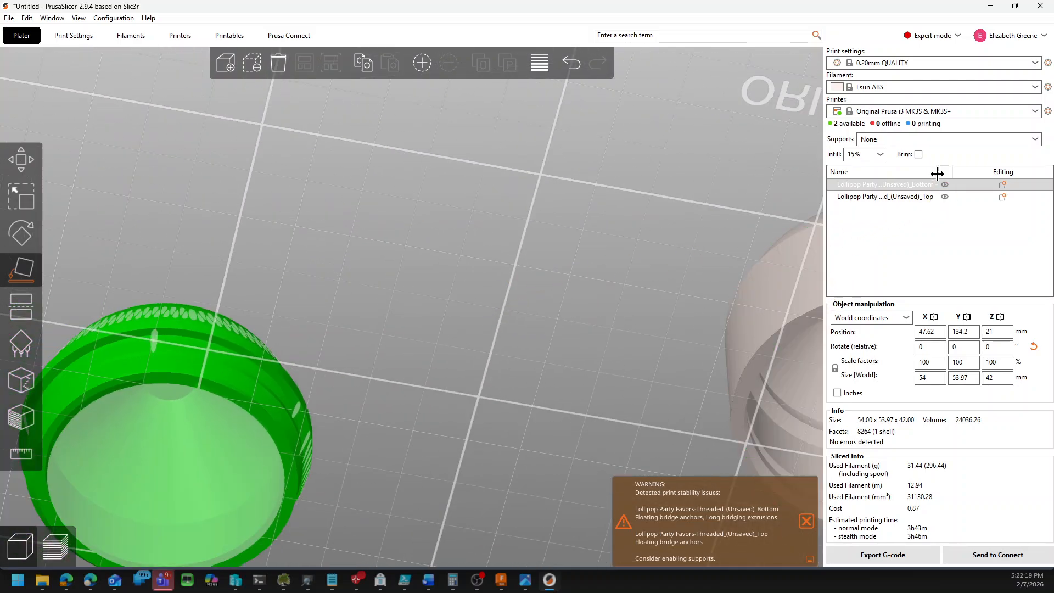
{"action": "left_click", "coordinate": [947, 140]}
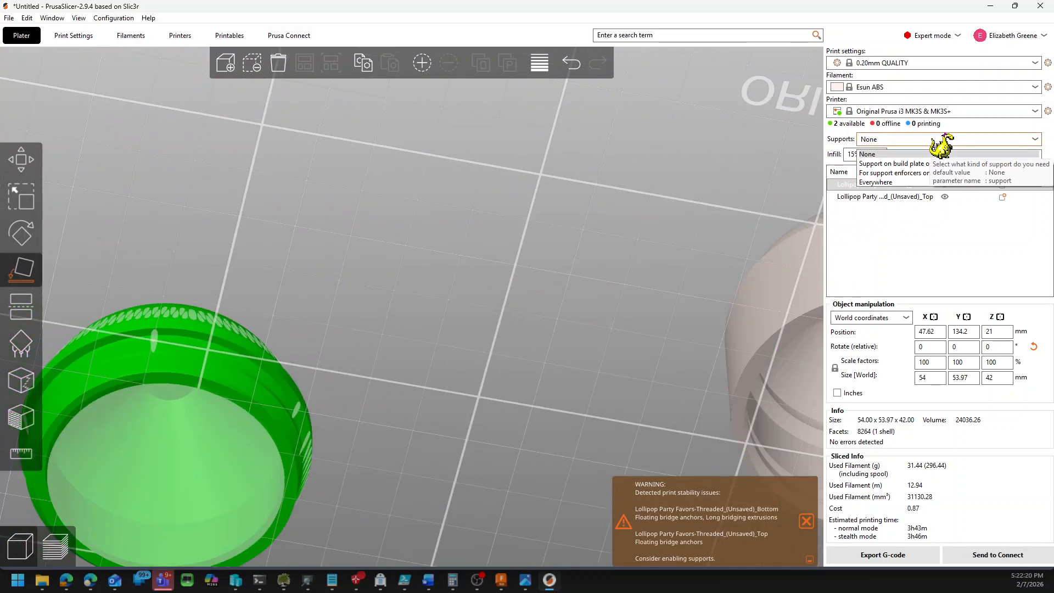
{"action": "left_click", "coordinate": [938, 165]}
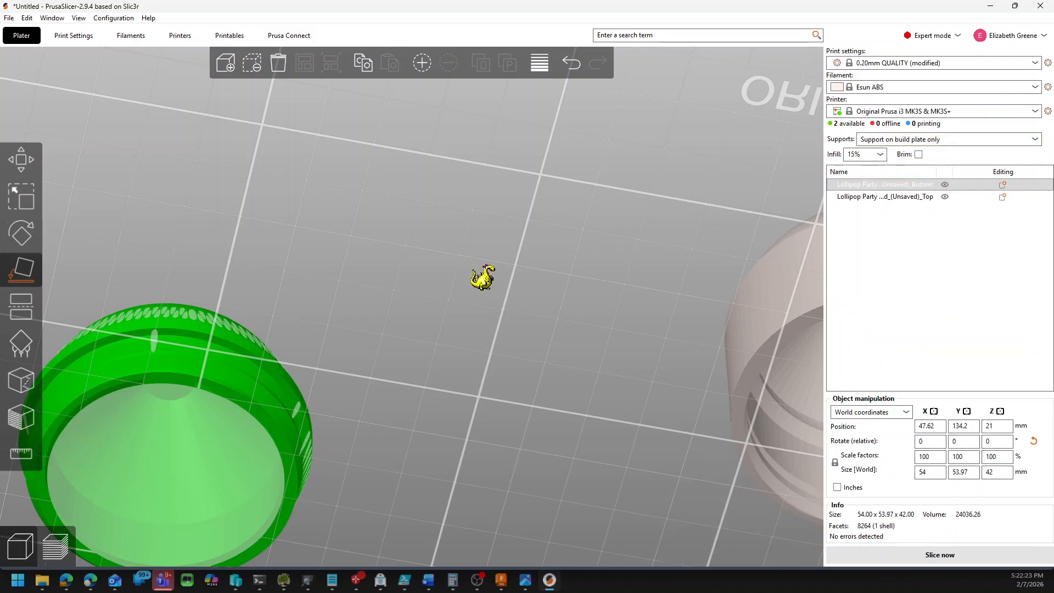
{"action": "scroll", "coordinate": [693, 308], "scroll_direction": "up", "scroll_amount": 2}
{"action": "scroll", "coordinate": [694, 305], "scroll_direction": "down", "scroll_amount": 4}
{"action": "left_click", "coordinate": [940, 555]}
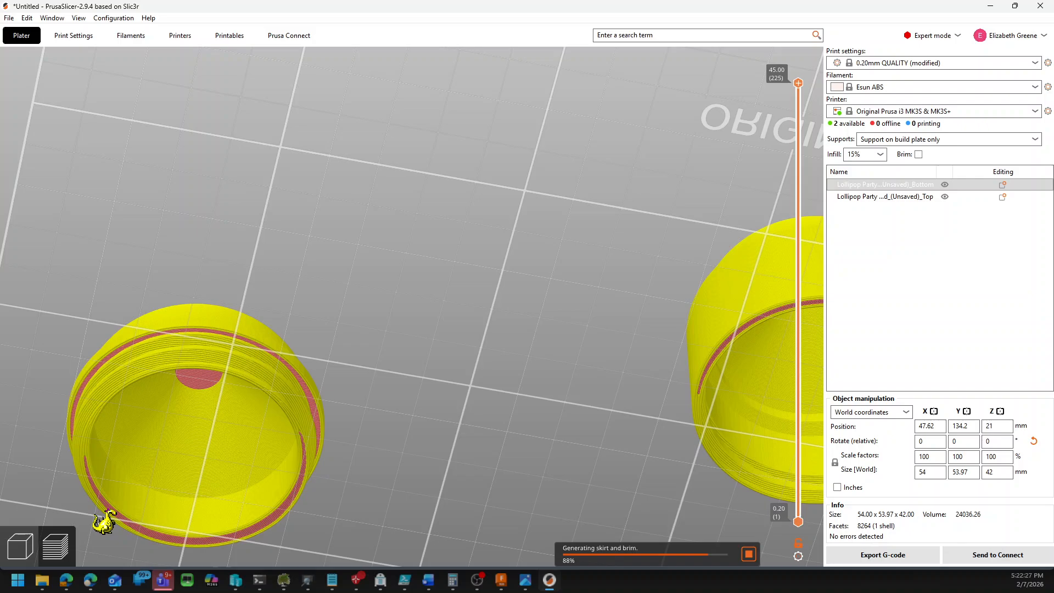
{"action": "scroll", "coordinate": [561, 243], "scroll_direction": "up", "scroll_amount": 2}
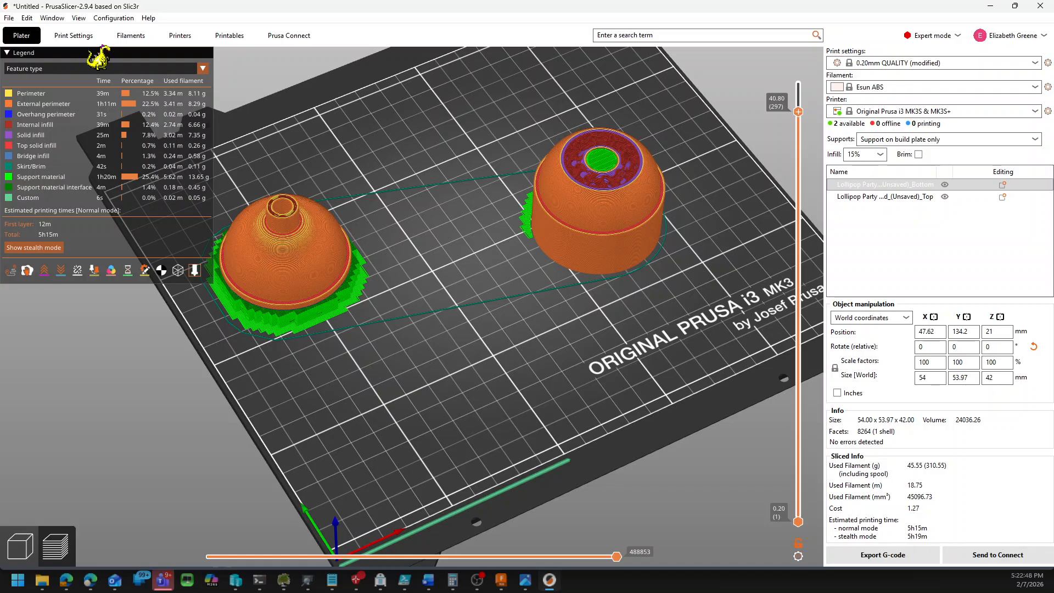
Change the support material style to Organic in the print settings
{"action": "left_click", "coordinate": [78, 38]}
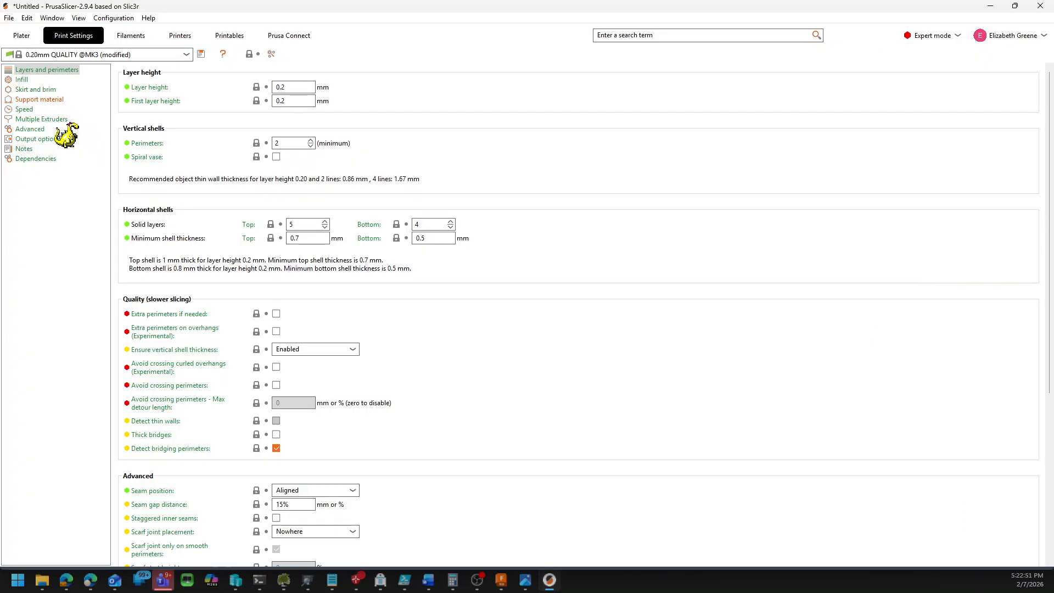
{"action": "left_click", "coordinate": [57, 100]}
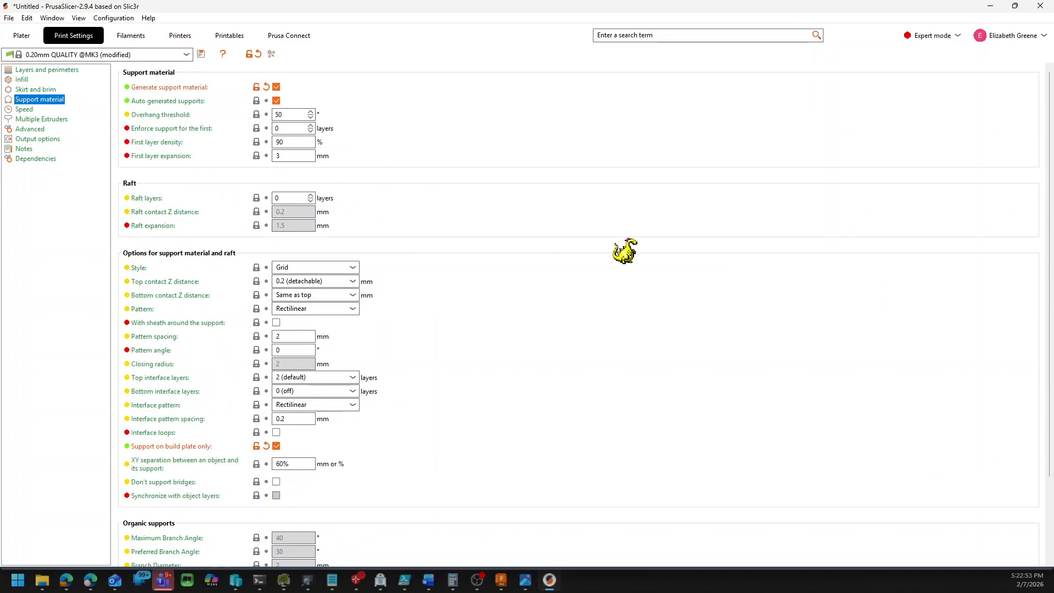
{"action": "left_click", "coordinate": [332, 309]}
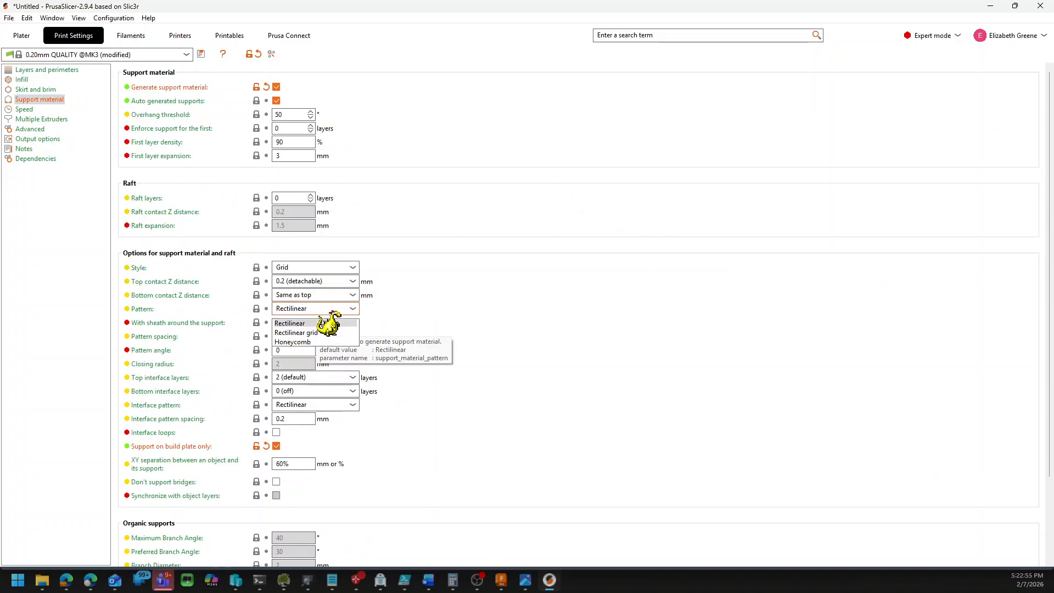
{"action": "left_click", "coordinate": [331, 309]}
{"action": "left_click", "coordinate": [318, 268]}
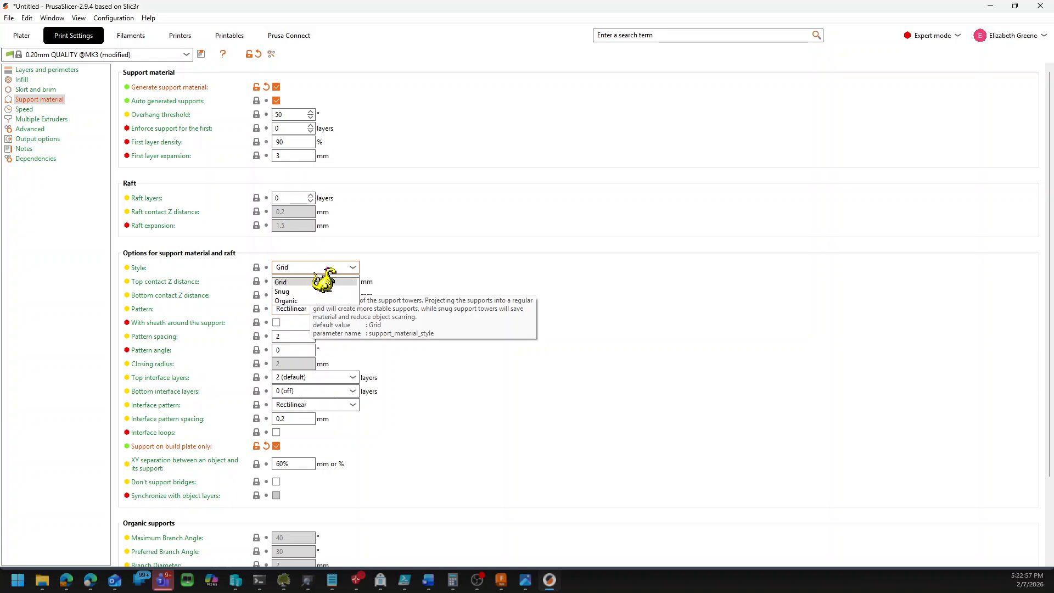
{"action": "left_click", "coordinate": [296, 301]}
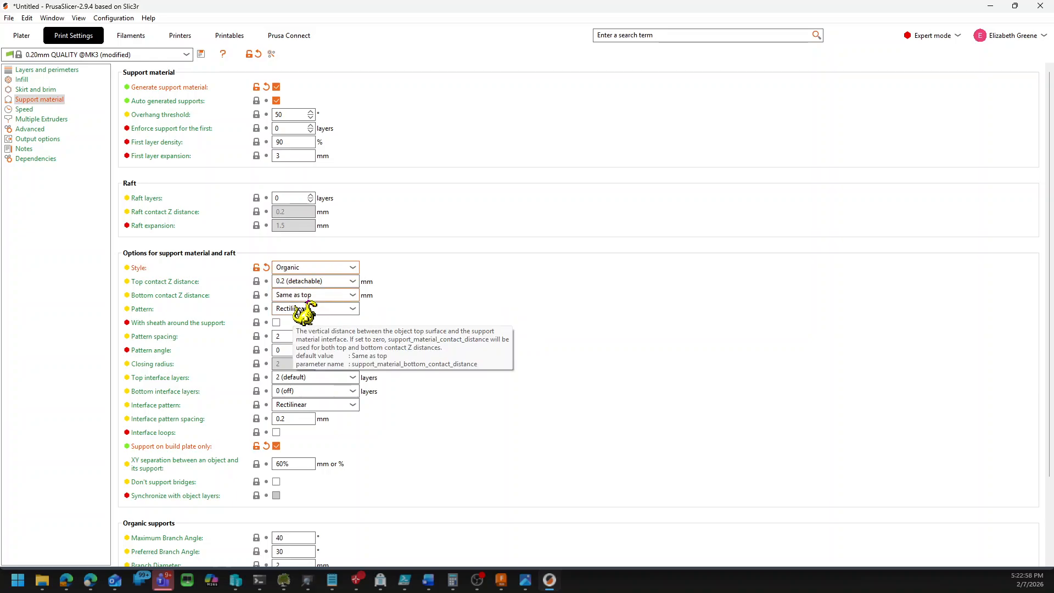
Slice the plate again and lower the previewed layer range to 12.20 mm to examine the supports inside both parts
{"action": "left_click", "coordinate": [19, 36]}
{"action": "left_click", "coordinate": [933, 556]}
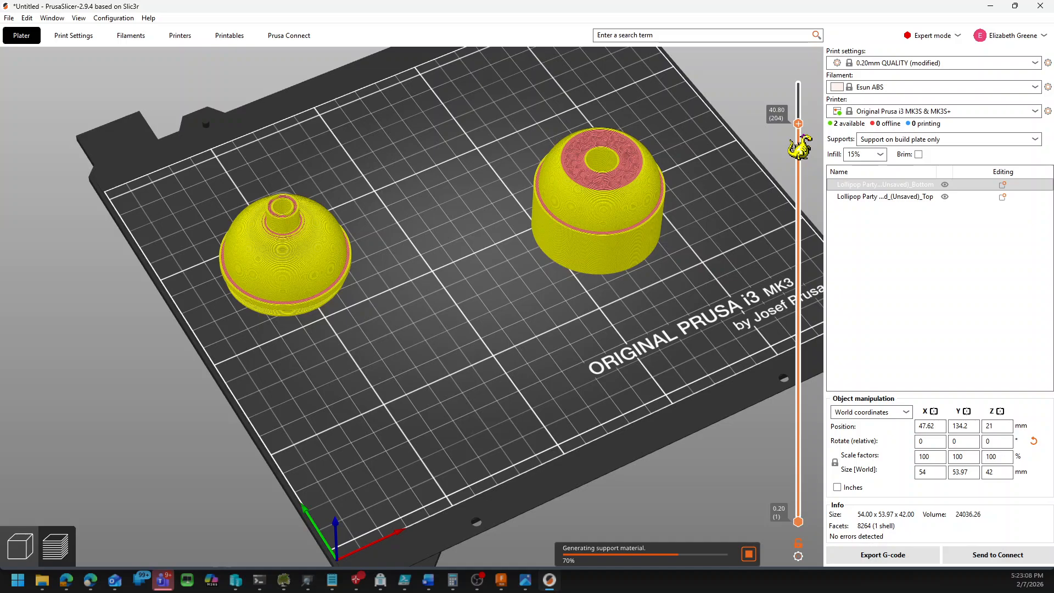
{"action": "scroll", "coordinate": [800, 145], "scroll_direction": "down", "scroll_amount": 5}
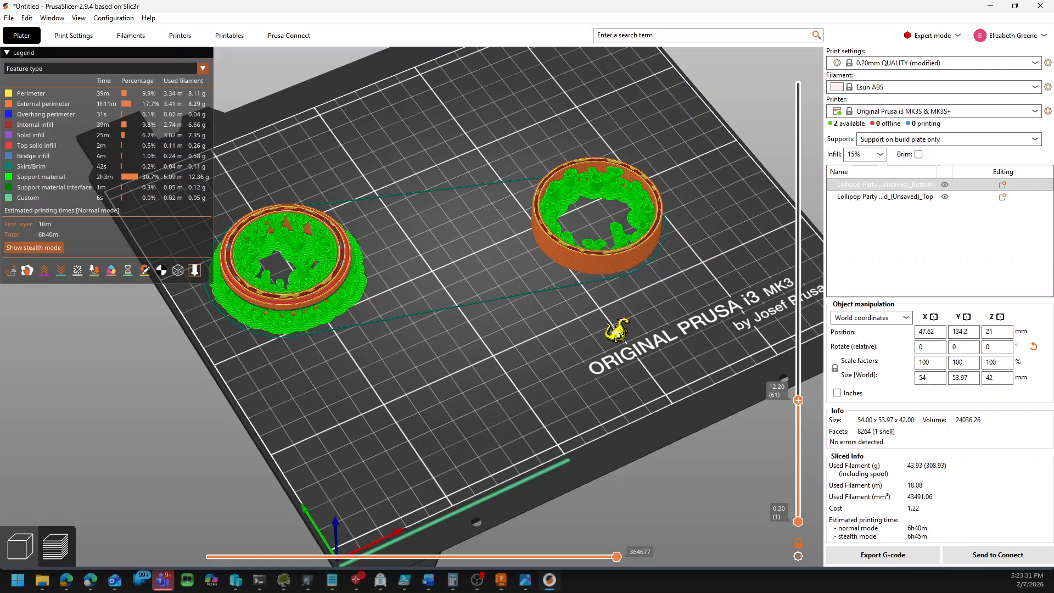
Start Paint-on supports for the bottom part with Smart fill, on overhangs only, and a 6° overhang highlight angle
{"action": "key", "text": "Tab"}
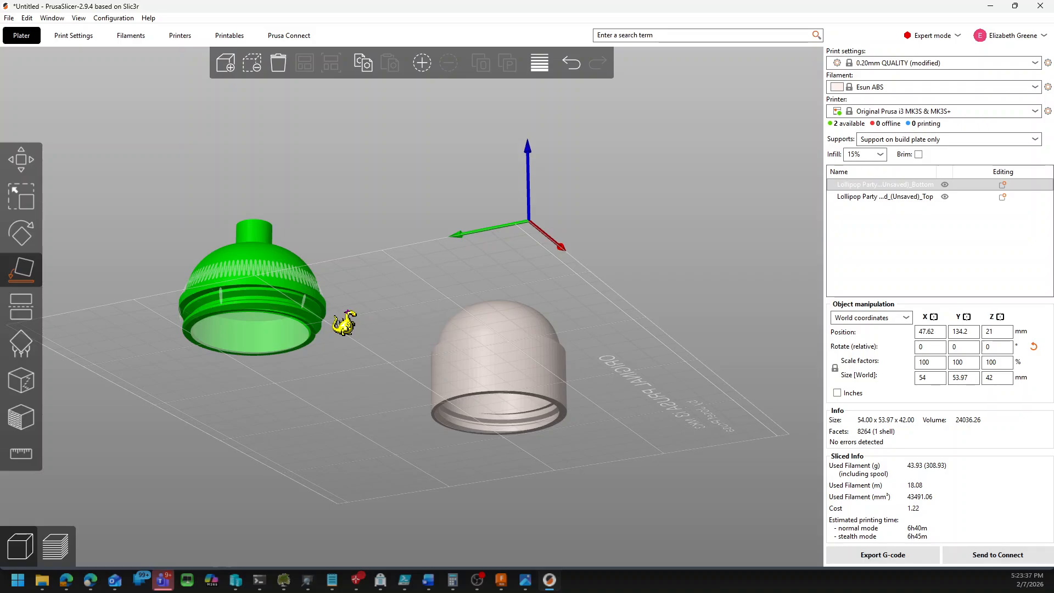
{"action": "key", "text": "l"}
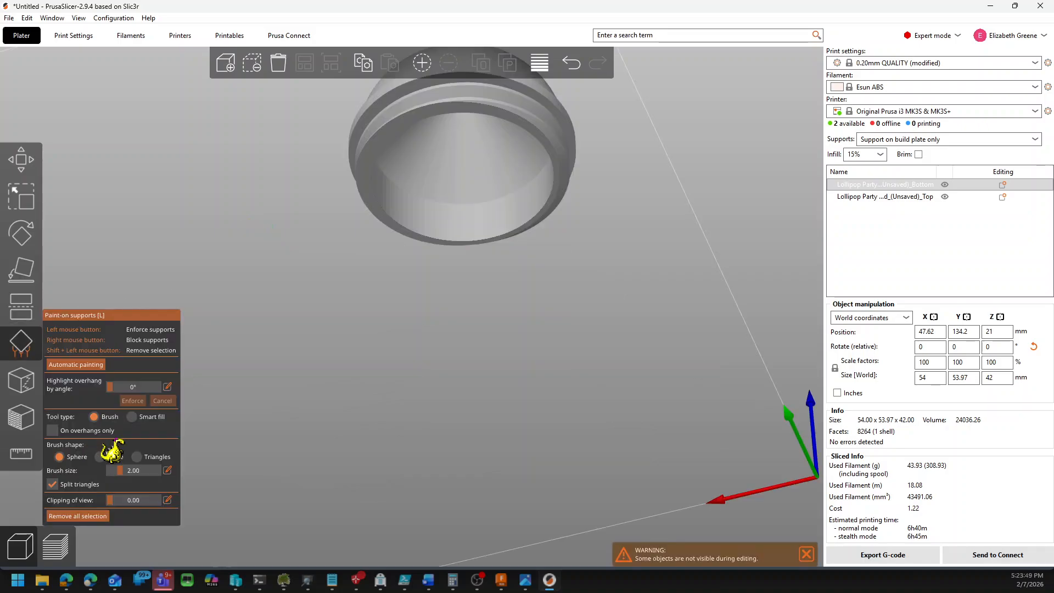
{"action": "left_click", "coordinate": [132, 417]}
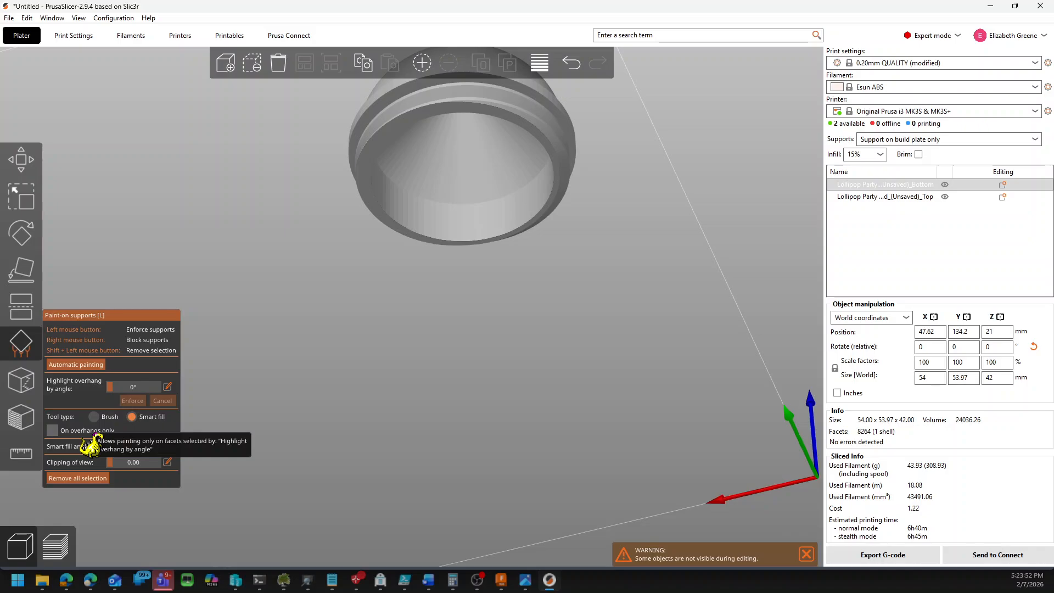
{"action": "left_click", "coordinate": [88, 431]}
{"action": "mouse_move", "coordinate": [109, 386]}
{"action": "left_mouse_down"}
{"action": "mouse_move", "coordinate": [149, 392]}
{"action": "mouse_move", "coordinate": [104, 387]}
{"action": "mouse_move", "coordinate": [113, 386]}
{"action": "left_mouse_up"}
Smart-fill the overhanging ledge above the bottom part's threads as a support enforcer
{"action": "scroll", "coordinate": [589, 375], "scroll_direction": "up", "scroll_amount": 7}
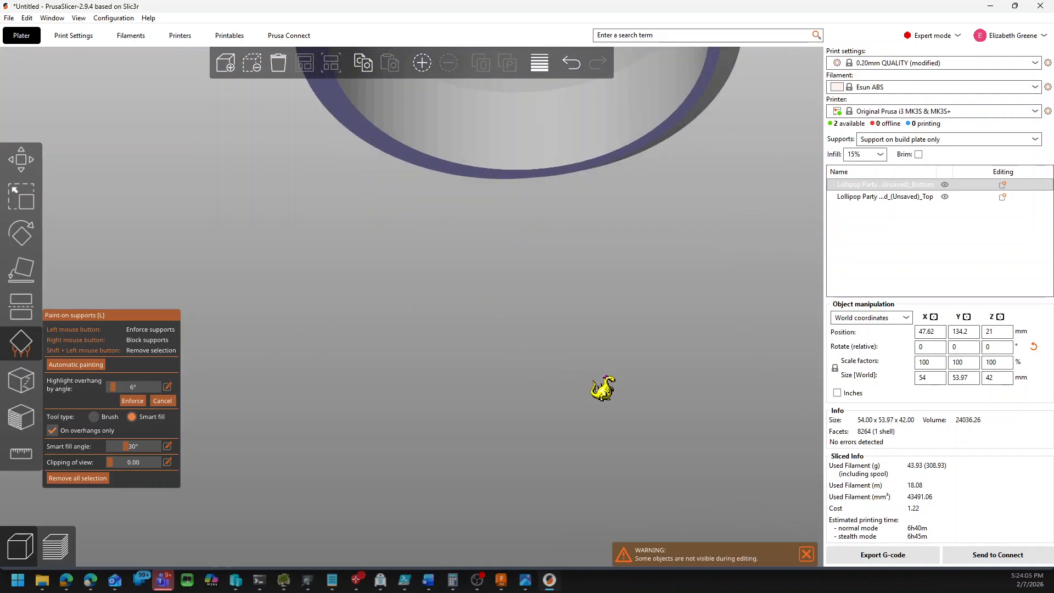
{"action": "scroll", "coordinate": [592, 344], "scroll_direction": "down", "scroll_amount": 7}
{"action": "scroll", "coordinate": [580, 202], "scroll_direction": "up", "scroll_amount": 1}
{"action": "scroll", "coordinate": [566, 176], "scroll_direction": "down", "scroll_amount": 1}
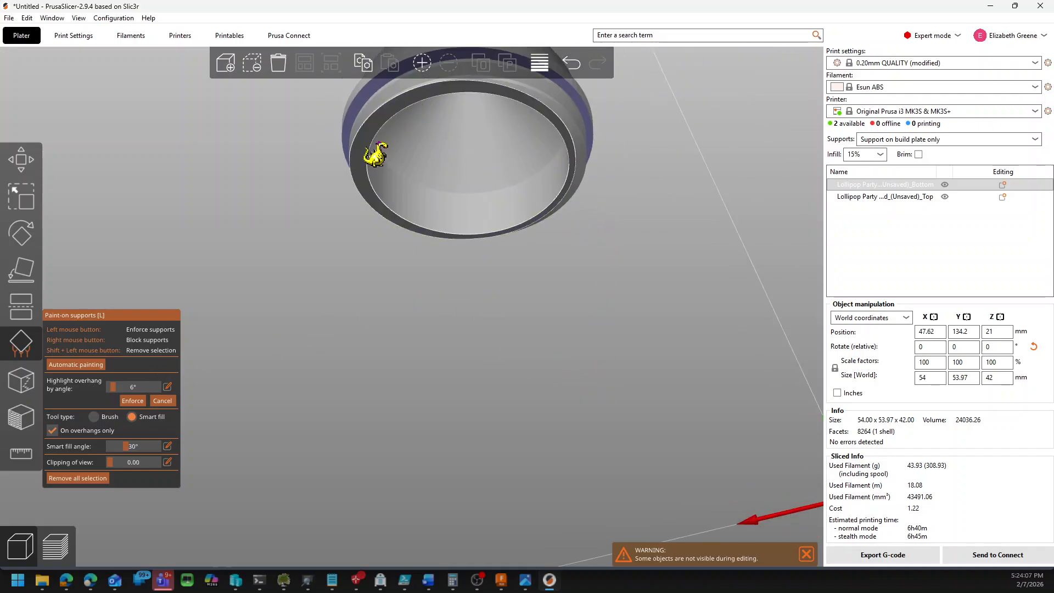
{"action": "scroll", "coordinate": [567, 288], "scroll_direction": "up", "scroll_amount": 5}
{"action": "scroll", "coordinate": [521, 183], "scroll_direction": "down", "scroll_amount": 6}
{"action": "scroll", "coordinate": [460, 143], "scroll_direction": "down", "scroll_amount": 6}
{"action": "scroll", "coordinate": [384, 127], "scroll_direction": "up", "scroll_amount": 2}
{"action": "scroll", "coordinate": [384, 127], "scroll_direction": "up", "scroll_amount": 1}
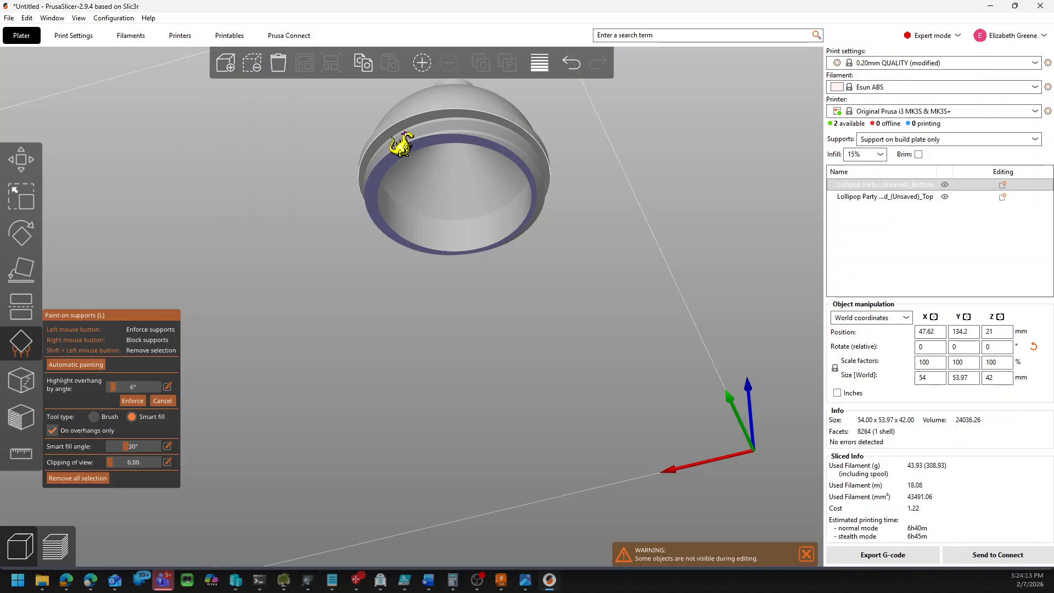
{"action": "left_click", "coordinate": [402, 144]}
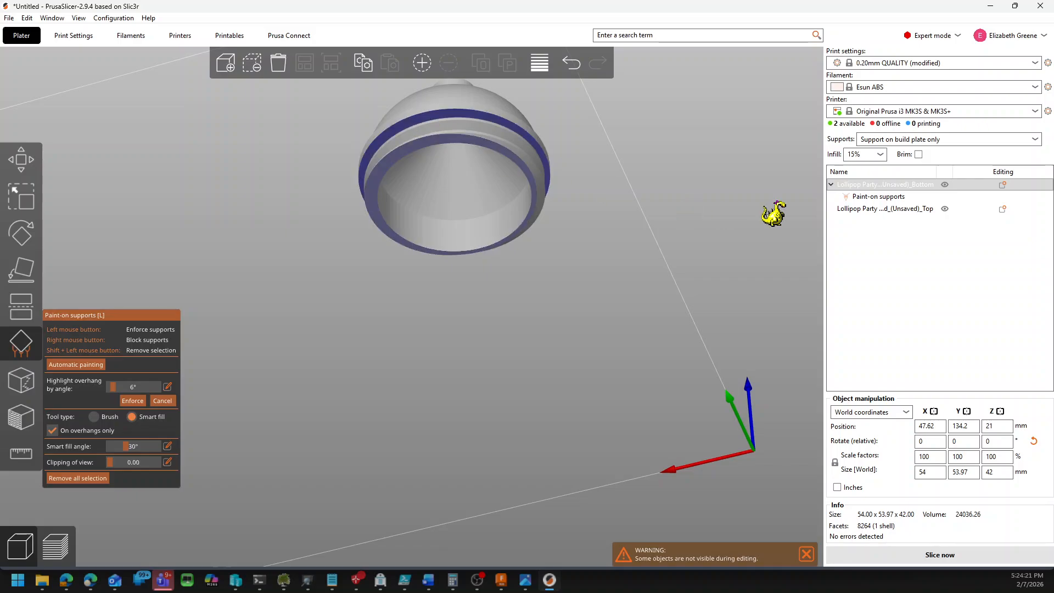
Set supports to For support enforcers only
{"action": "left_click", "coordinate": [1022, 140]}
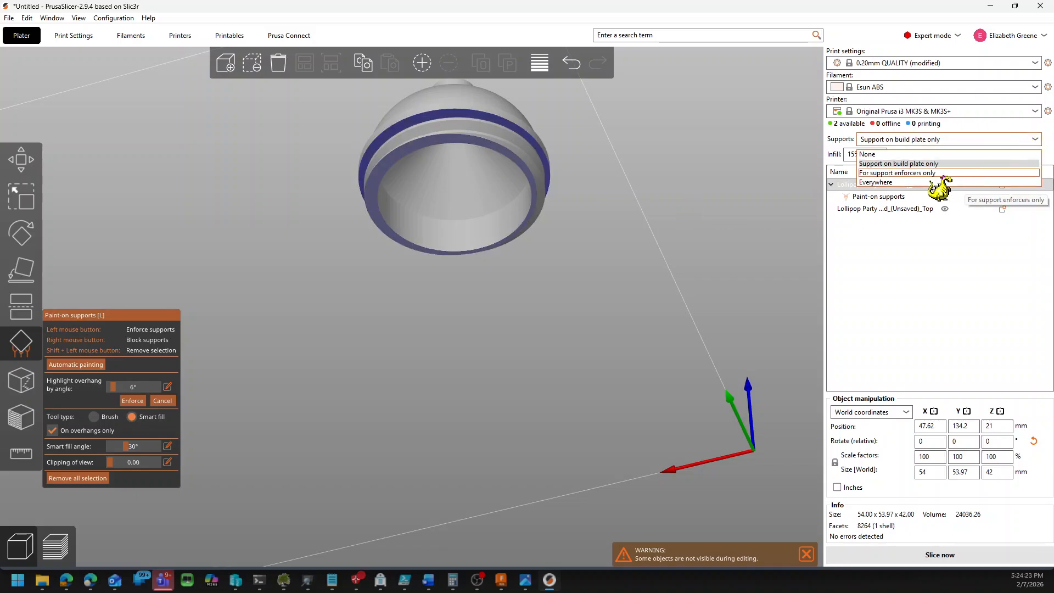
{"action": "scroll", "coordinate": [665, 333], "scroll_direction": "up", "scroll_amount": 3}
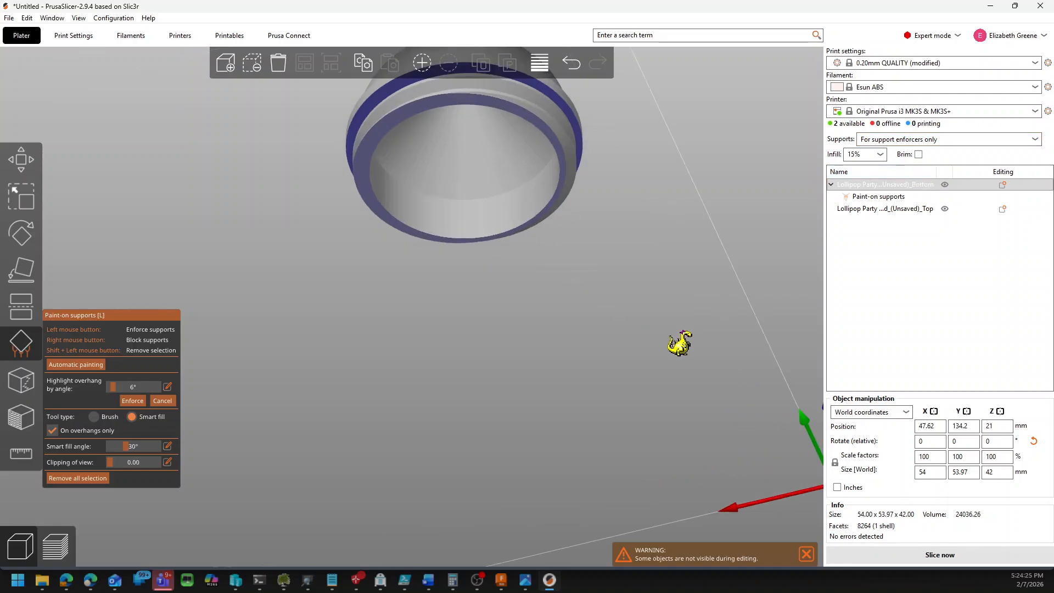
{"action": "scroll", "coordinate": [675, 329], "scroll_direction": "down", "scroll_amount": 5}
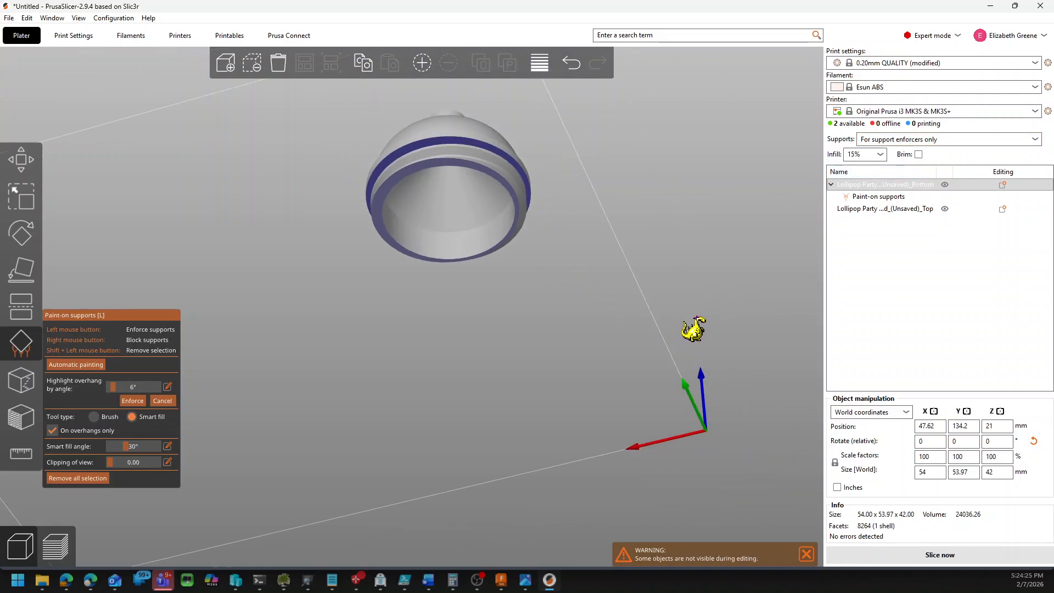
Smart-fill the overhanging ledge inside the top part as a support enforcer
{"action": "left_click", "coordinate": [884, 210]}
{"action": "scroll", "coordinate": [592, 414], "scroll_direction": "down", "scroll_amount": 5}
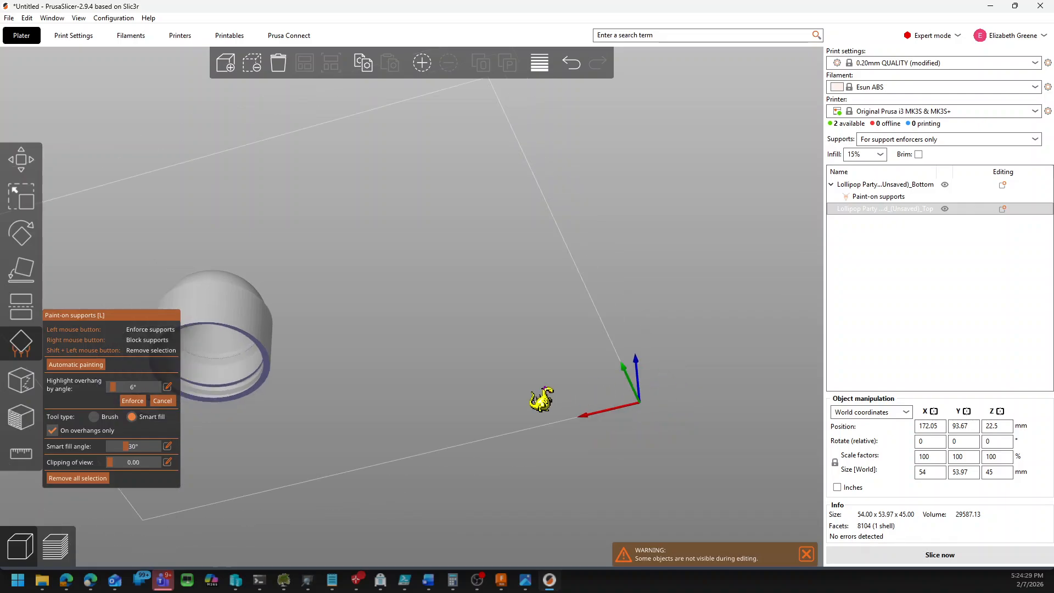
{"action": "scroll", "coordinate": [261, 299], "scroll_direction": "up", "scroll_amount": 4}
{"action": "mouse_move", "coordinate": [442, 391]}
{"action": "left_mouse_down"}
{"action": "mouse_move", "coordinate": [449, 337]}
{"action": "mouse_move", "coordinate": [480, 383]}
{"action": "mouse_move", "coordinate": [532, 404]}
{"action": "mouse_move", "coordinate": [454, 403]}
{"action": "left_mouse_up"}
{"action": "middle_click_drag", "start_coordinate": [285, 360], "coordinate": [577, 393]}
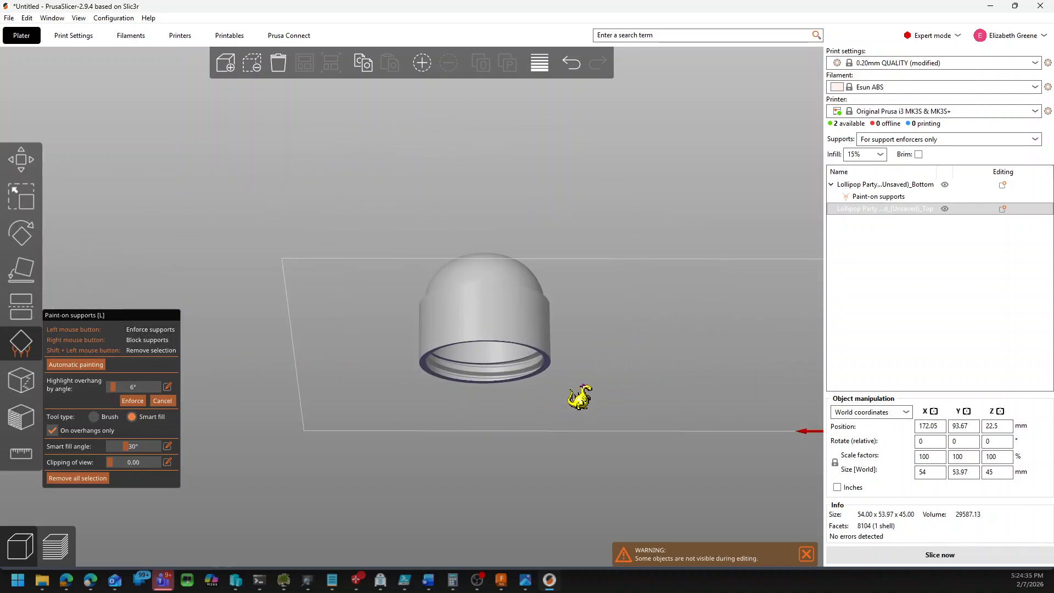
{"action": "scroll", "coordinate": [502, 353], "scroll_direction": "up", "scroll_amount": 5}
{"action": "scroll", "coordinate": [515, 362], "scroll_direction": "up", "scroll_amount": 1}
{"action": "left_click_drag", "start_coordinate": [313, 403], "coordinate": [280, 401]}
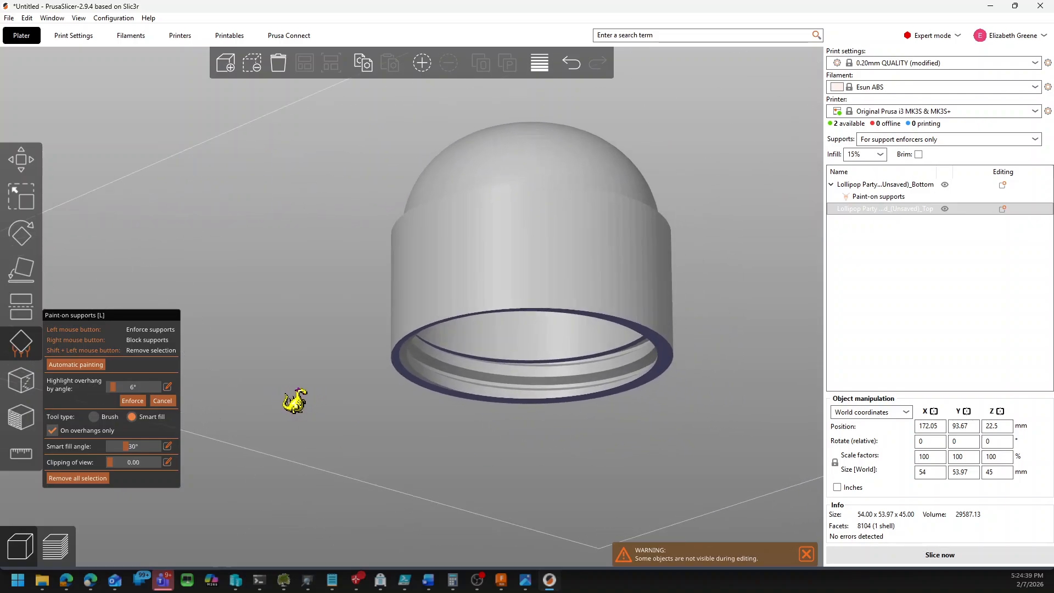
{"action": "scroll", "coordinate": [748, 278], "scroll_direction": "up", "scroll_amount": 5}
{"action": "scroll", "coordinate": [692, 382], "scroll_direction": "up", "scroll_amount": 2}
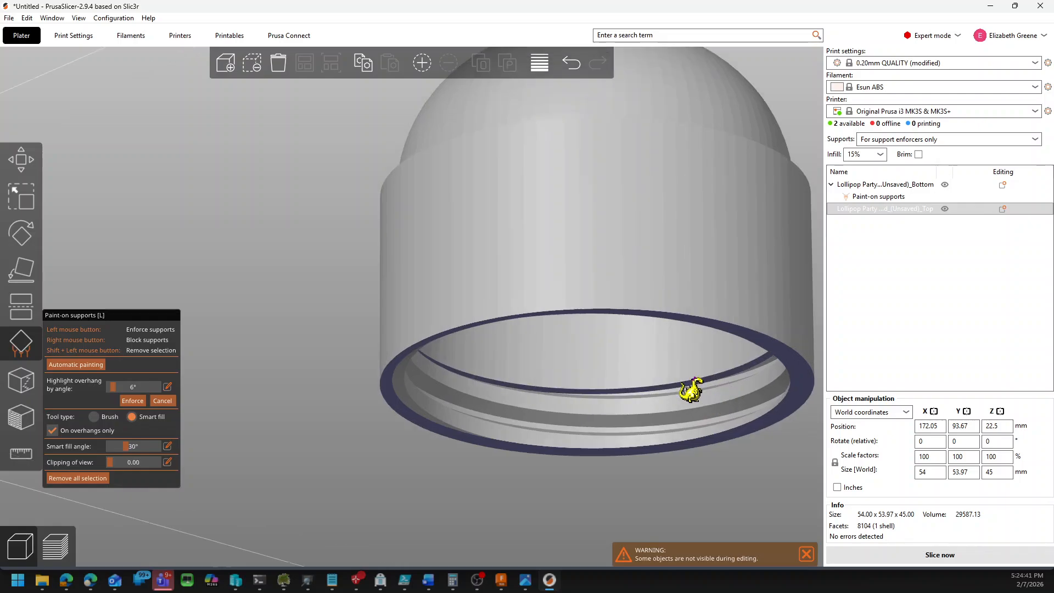
{"action": "left_click", "coordinate": [516, 385]}
Paint the top part's inner ledge as a support blocker and remove that painted selection again
{"action": "mouse_move", "coordinate": [559, 349]}
{"action": "middle_mouse_down"}
{"action": "mouse_move", "coordinate": [628, 355]}
{"action": "mouse_move", "coordinate": [484, 319]}
{"action": "middle_mouse_up"}
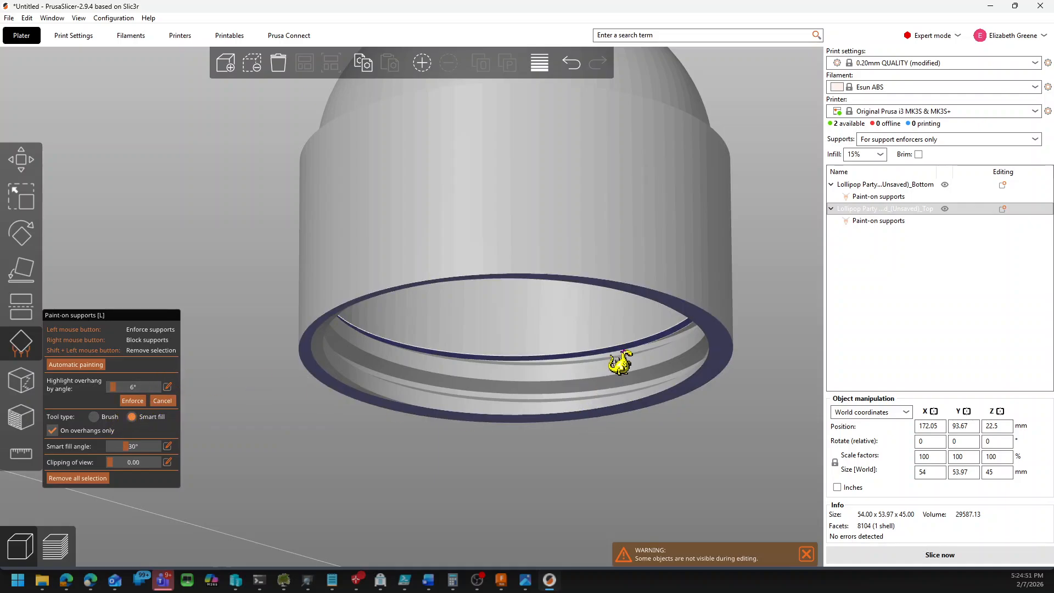
{"action": "left_click", "coordinate": [622, 360]}
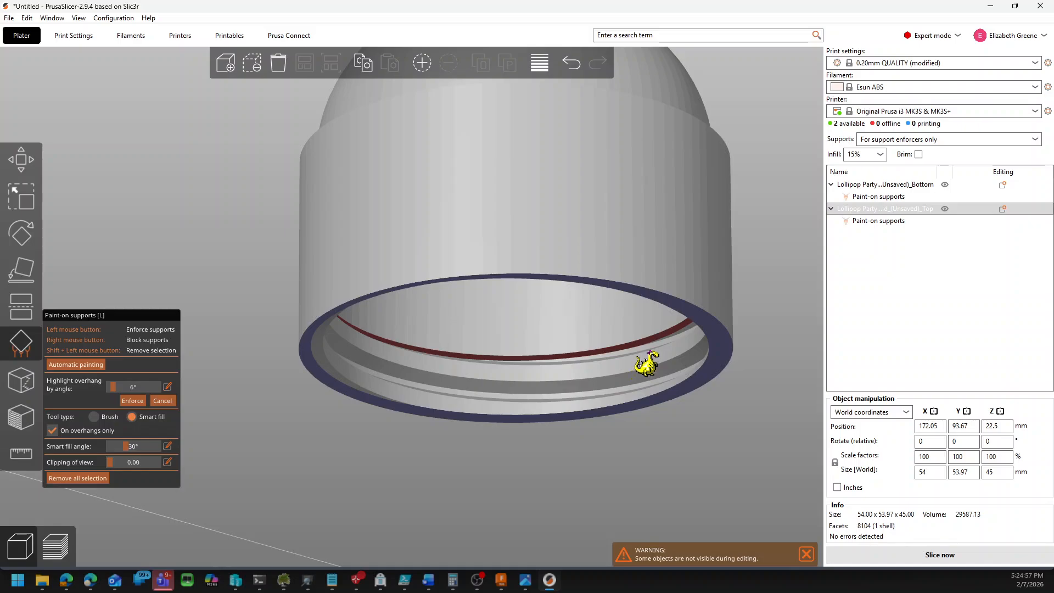
{"action": "left_click", "coordinate": [651, 346], "text": "shift"}
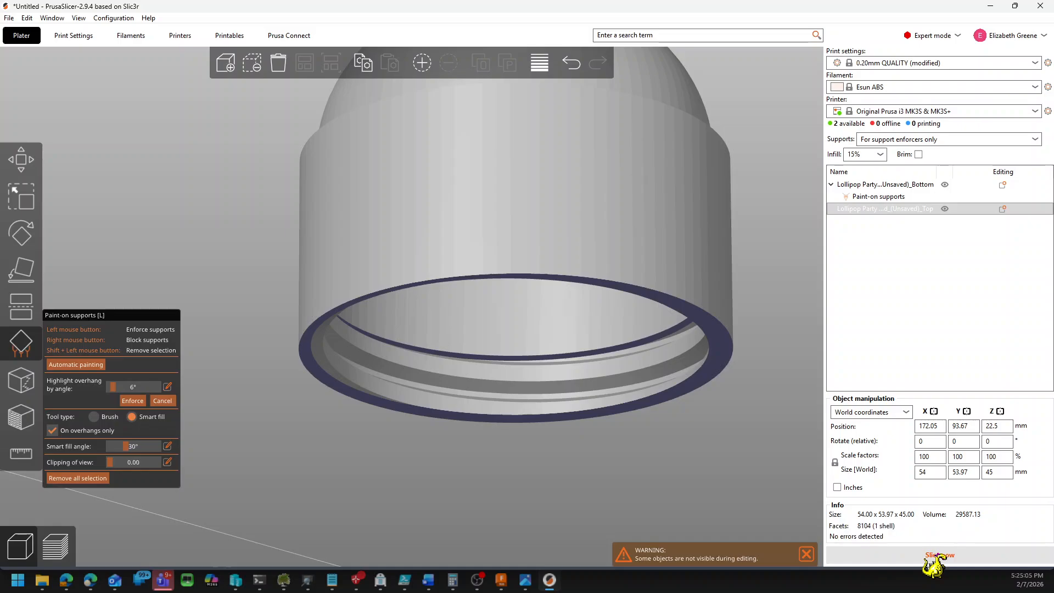
Slice the plate and examine the top part's internal threads and the organic supports under the bottom part's ledge
{"action": "left_click", "coordinate": [933, 557]}
{"action": "scroll", "coordinate": [78, 310], "scroll_direction": "up", "scroll_amount": 2}
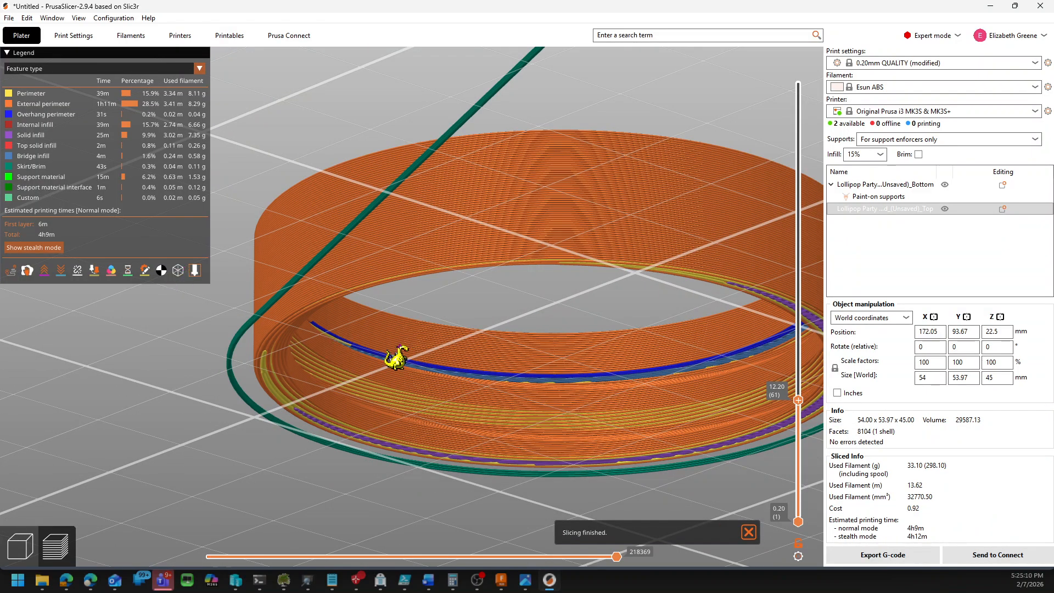
{"action": "scroll", "coordinate": [397, 329], "scroll_direction": "down", "scroll_amount": 2}
{"action": "scroll", "coordinate": [551, 367], "scroll_direction": "down", "scroll_amount": 3}
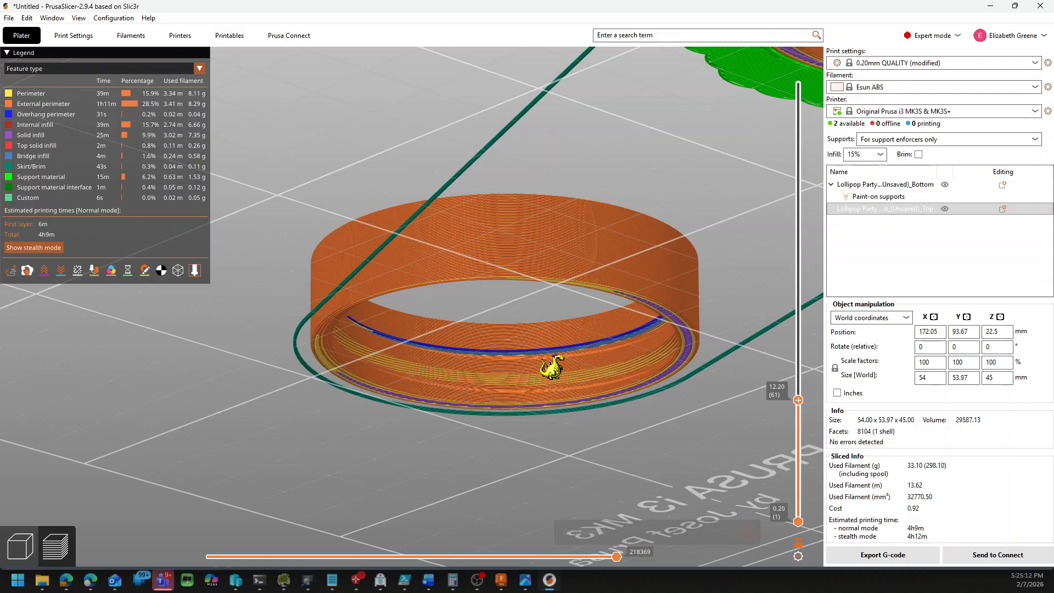
{"action": "scroll", "coordinate": [552, 366], "scroll_direction": "down", "scroll_amount": 1}
{"action": "left_click_drag", "start_coordinate": [682, 259], "coordinate": [674, 272]}
{"action": "scroll", "coordinate": [537, 280], "scroll_direction": "up", "scroll_amount": 2}
{"action": "scroll", "coordinate": [537, 279], "scroll_direction": "down", "scroll_amount": 2}
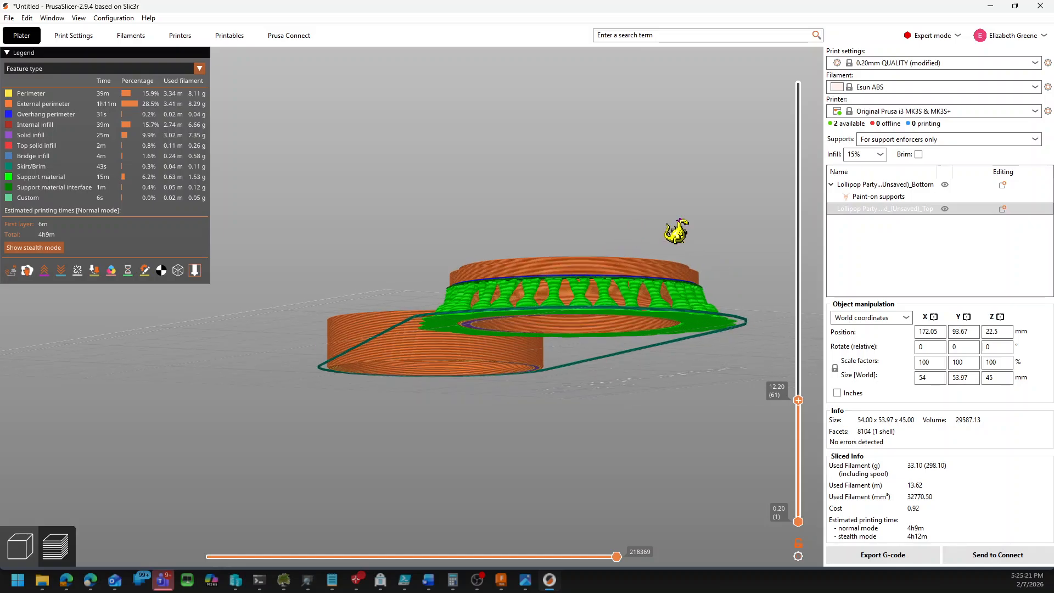
{"action": "scroll", "coordinate": [667, 359], "scroll_direction": "up", "scroll_amount": 3}
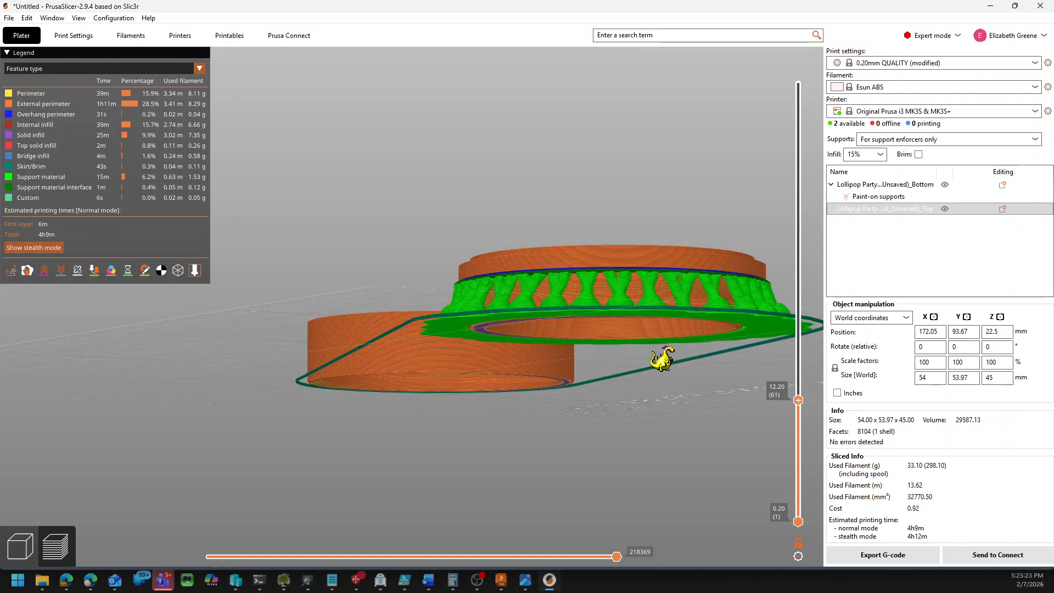
{"action": "left_click_drag", "start_coordinate": [413, 391], "coordinate": [431, 364]}
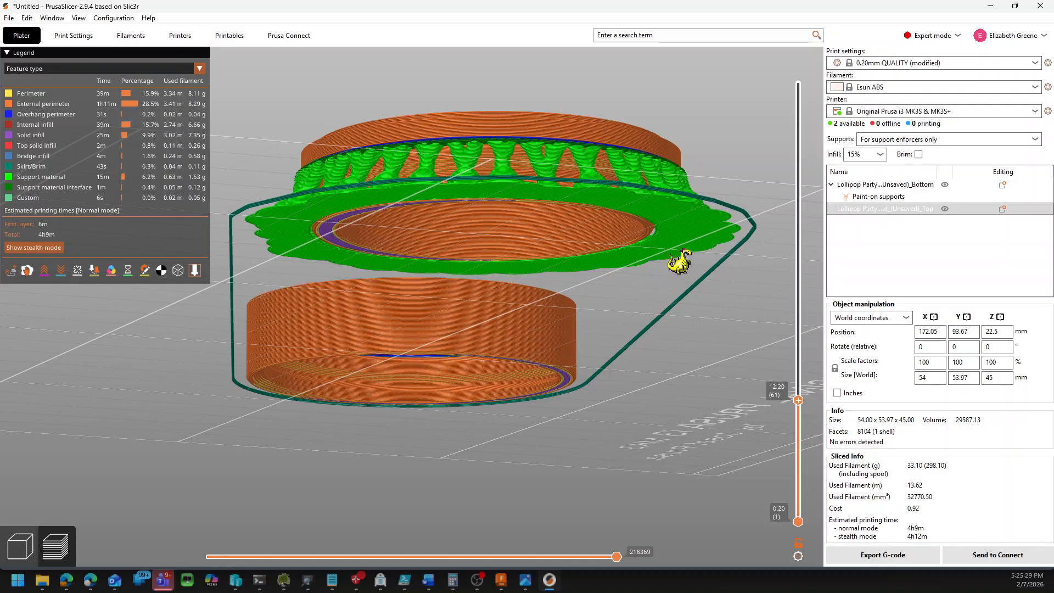
Hide the support material in the sliced preview to inspect the bottom part's ledge, and show it again
{"action": "left_click", "coordinate": [66, 36]}
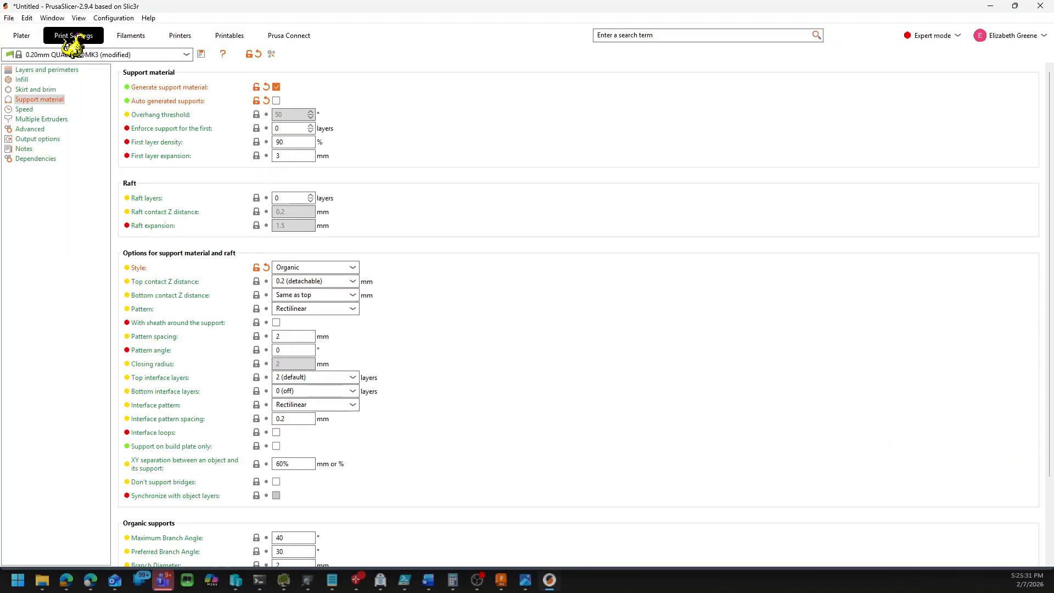
{"action": "left_click", "coordinate": [22, 35]}
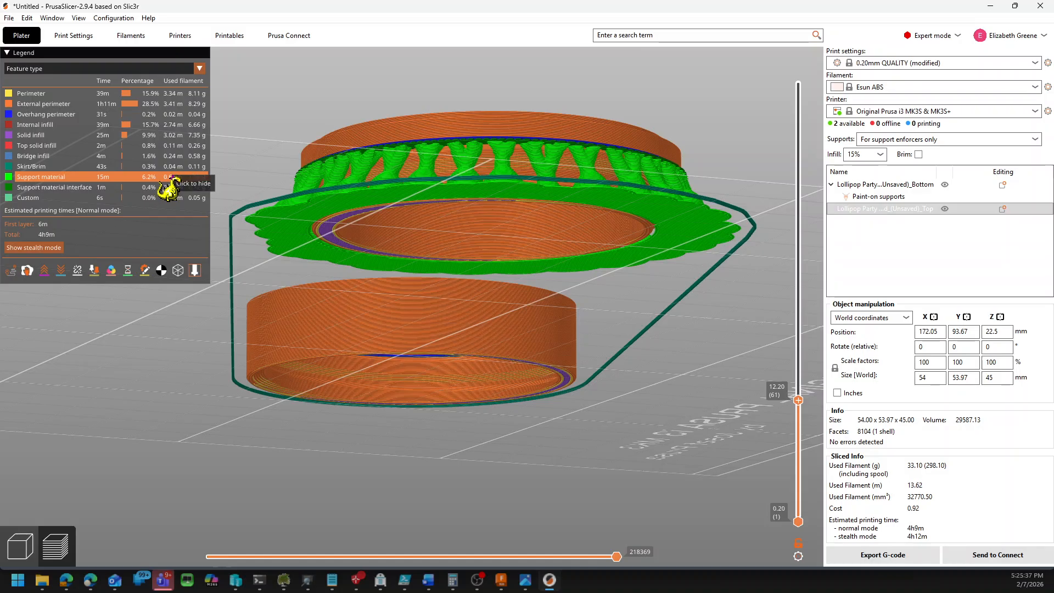
{"action": "left_click", "coordinate": [171, 178]}
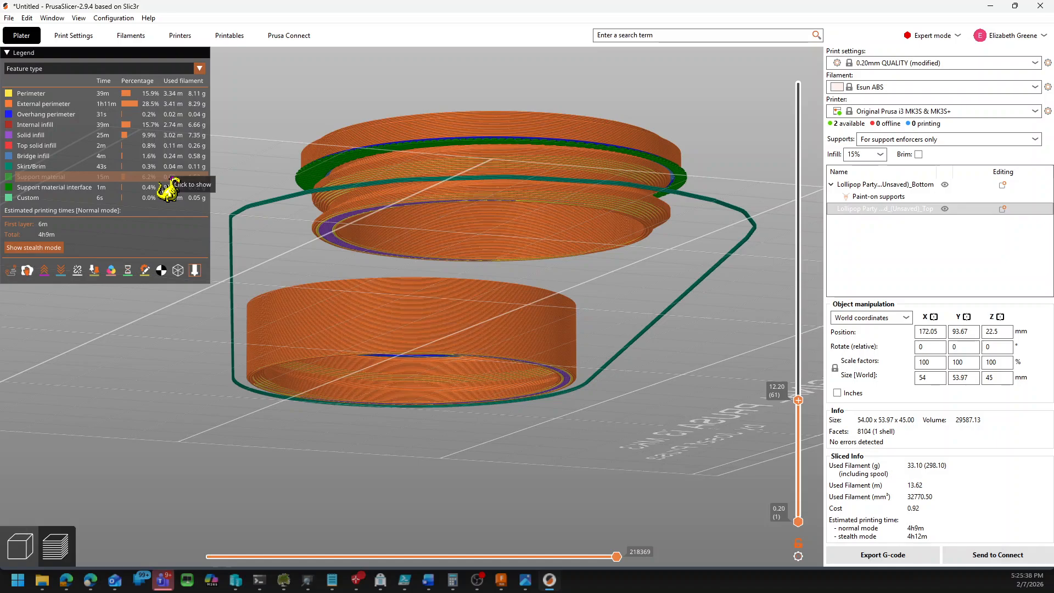
{"action": "left_click", "coordinate": [167, 178]}
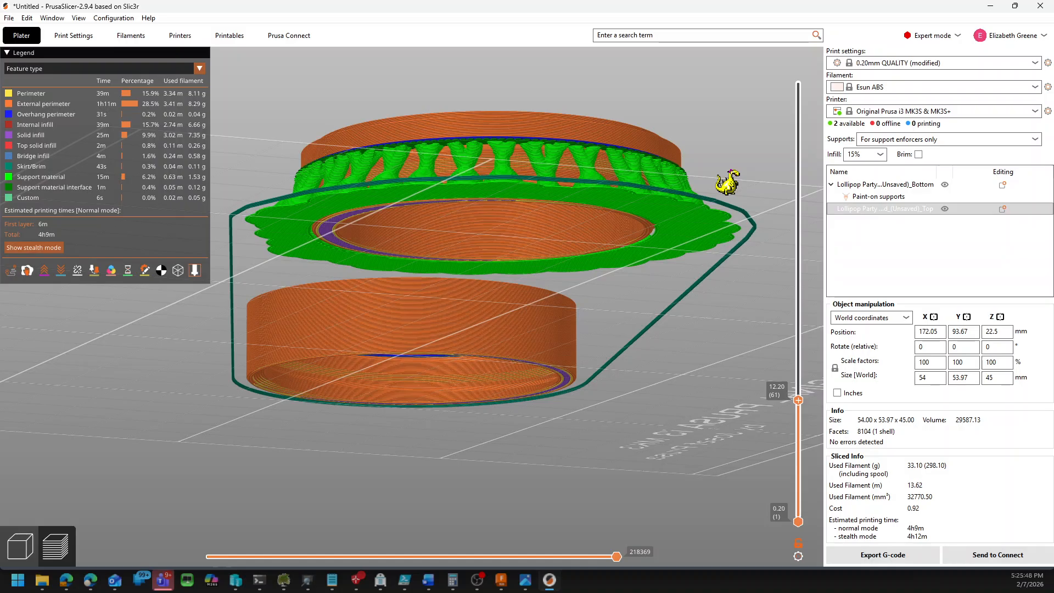
Review the support material print settings, including the organic support branch parameters, and return to the plate
{"action": "left_click", "coordinate": [74, 35]}
{"action": "left_click", "coordinate": [39, 99]}
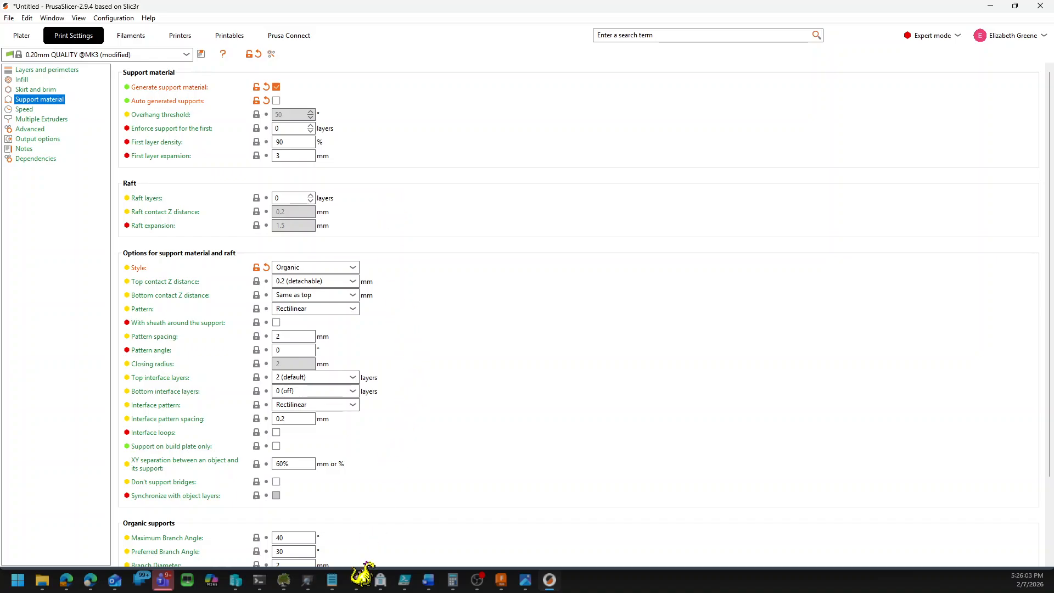
{"action": "scroll", "coordinate": [288, 493], "scroll_direction": "down", "scroll_amount": 3}
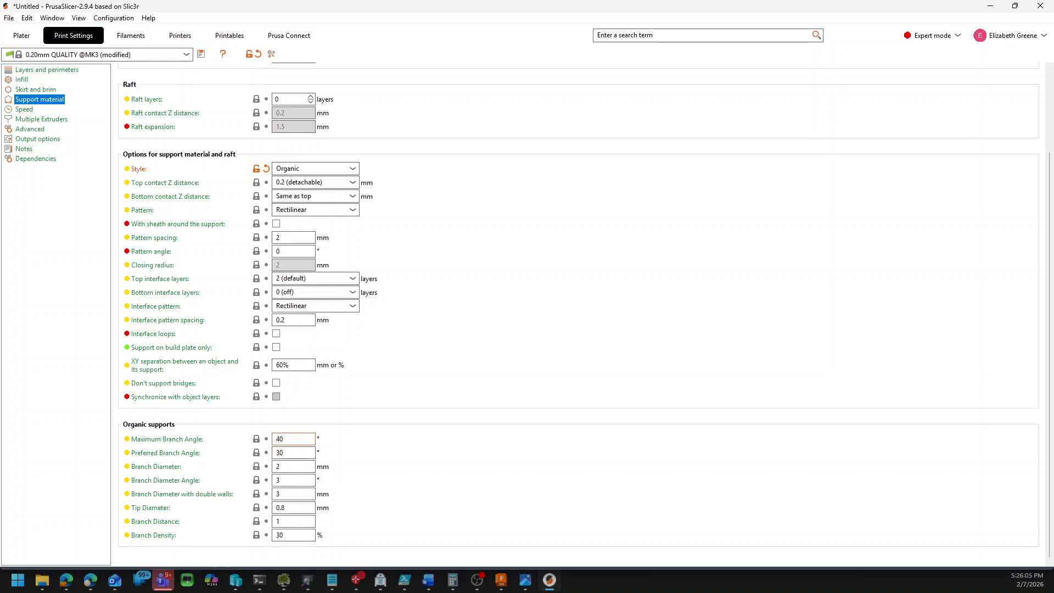
{"action": "mouse_move", "coordinate": [278, 439]}
{"action": "scroll", "coordinate": [424, 419], "scroll_direction": "up", "scroll_amount": 3}
{"action": "left_click", "coordinate": [29, 38]}
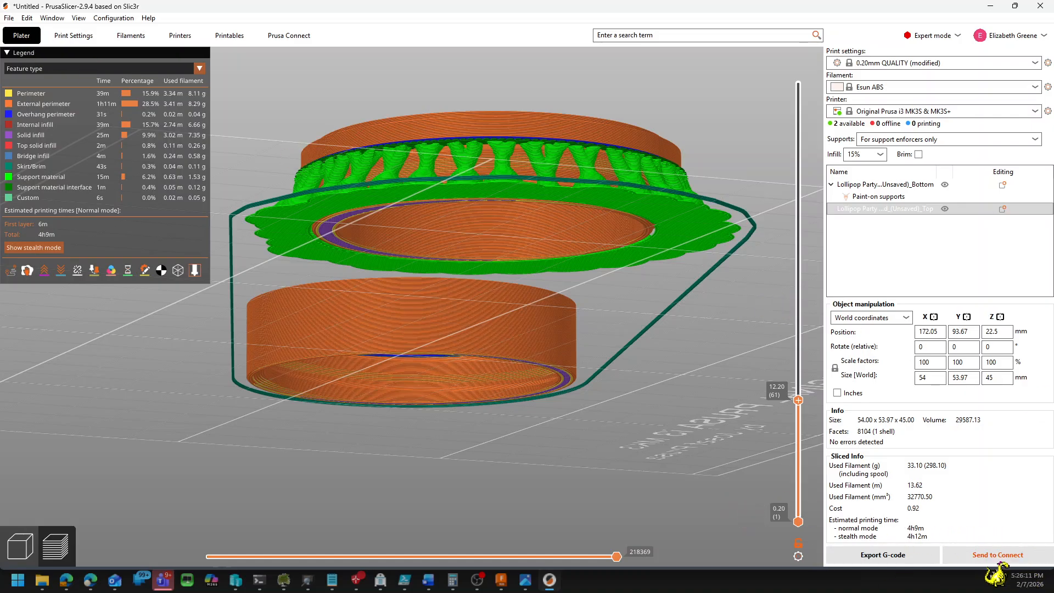
Return to the 3D editor view and leave support painting by switching to the Move tool
{"action": "scroll", "coordinate": [729, 435], "scroll_direction": "up", "scroll_amount": 2}
{"action": "scroll", "coordinate": [730, 435], "scroll_direction": "down", "scroll_amount": 4}
{"action": "mouse_move", "coordinate": [684, 404]}
{"action": "left_mouse_down"}
{"action": "mouse_move", "coordinate": [699, 413]}
{"action": "mouse_move", "coordinate": [665, 432]}
{"action": "mouse_move", "coordinate": [692, 426]}
{"action": "left_mouse_up"}
{"action": "left_click", "coordinate": [21, 546]}
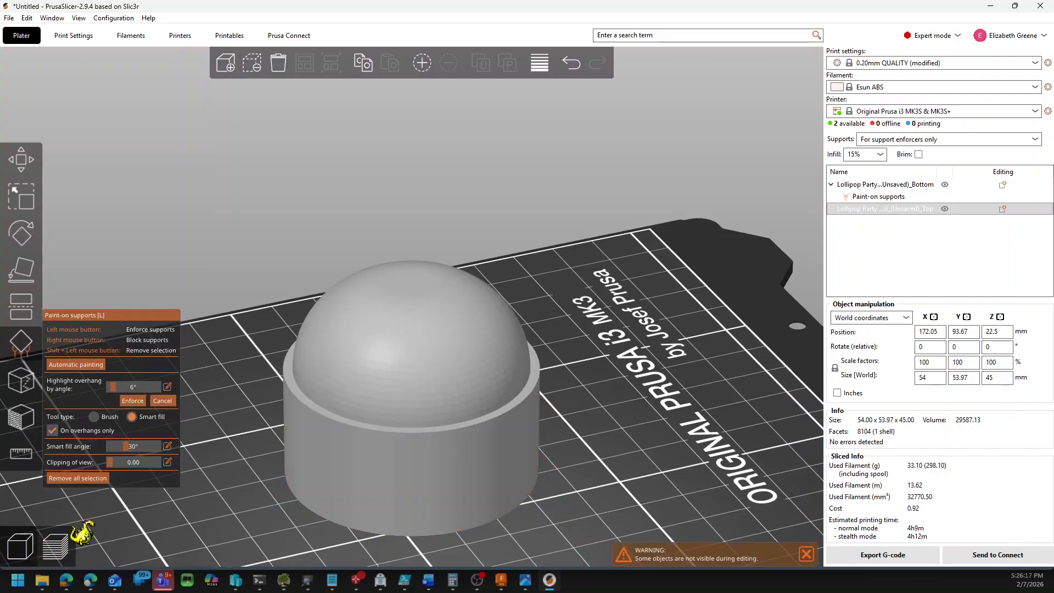
{"action": "scroll", "coordinate": [521, 436], "scroll_direction": "up", "scroll_amount": 2}
{"action": "scroll", "coordinate": [603, 406], "scroll_direction": "down", "scroll_amount": 6}
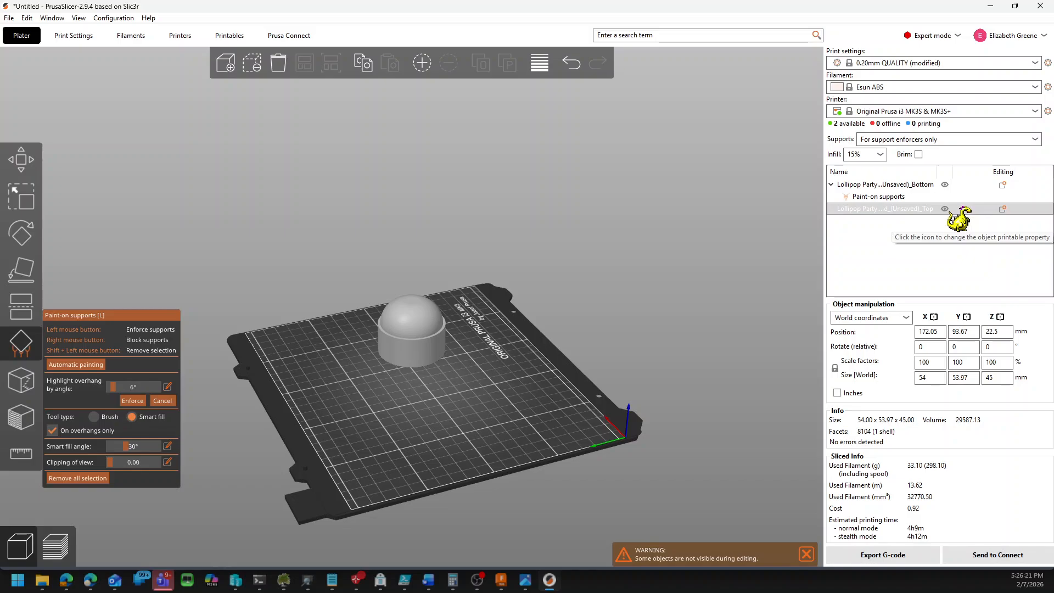
{"action": "left_click", "coordinate": [49, 546]}
{"action": "left_click", "coordinate": [23, 546]}
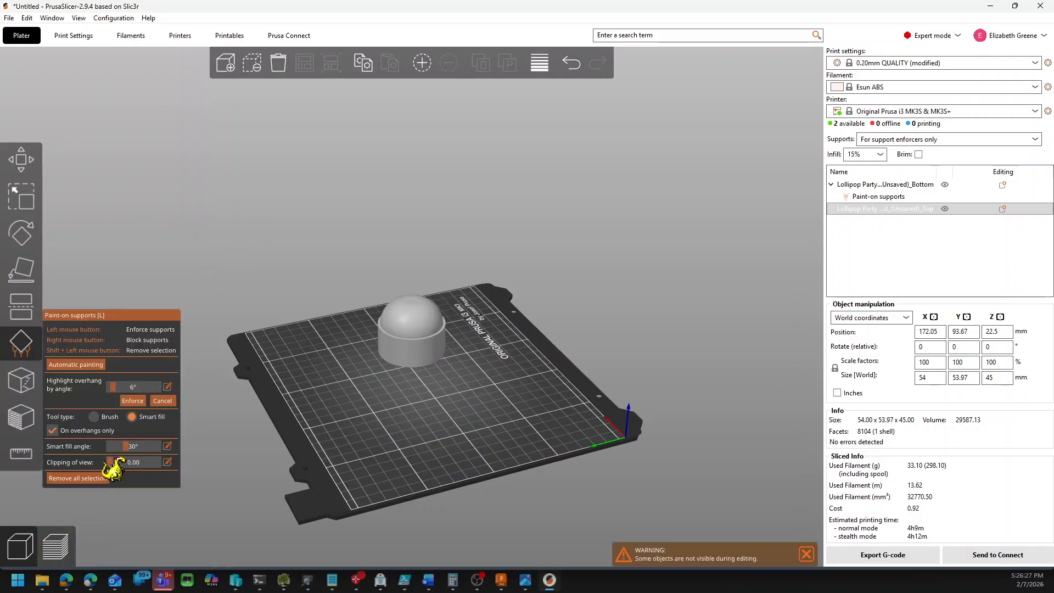
{"action": "left_click", "coordinate": [22, 160]}
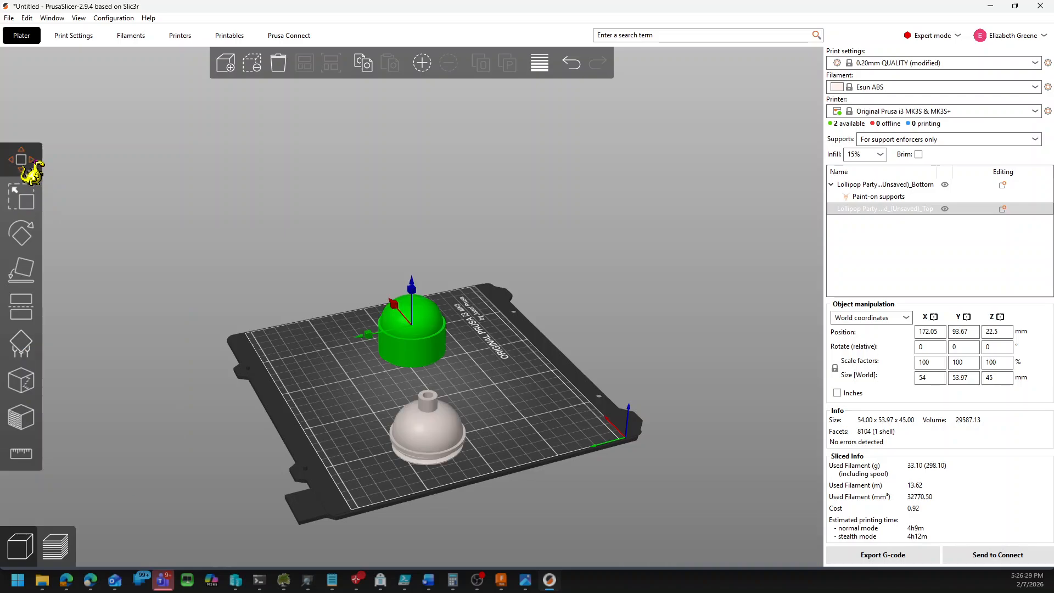
Move the bottom part closer to the top part on the print bed and slice the plate again
{"action": "left_click", "coordinate": [430, 442]}
{"action": "left_click_drag", "start_coordinate": [430, 442], "coordinate": [450, 396]}
{"action": "left_click_drag", "start_coordinate": [483, 446], "coordinate": [601, 539]}
{"action": "left_click", "coordinate": [905, 555]}
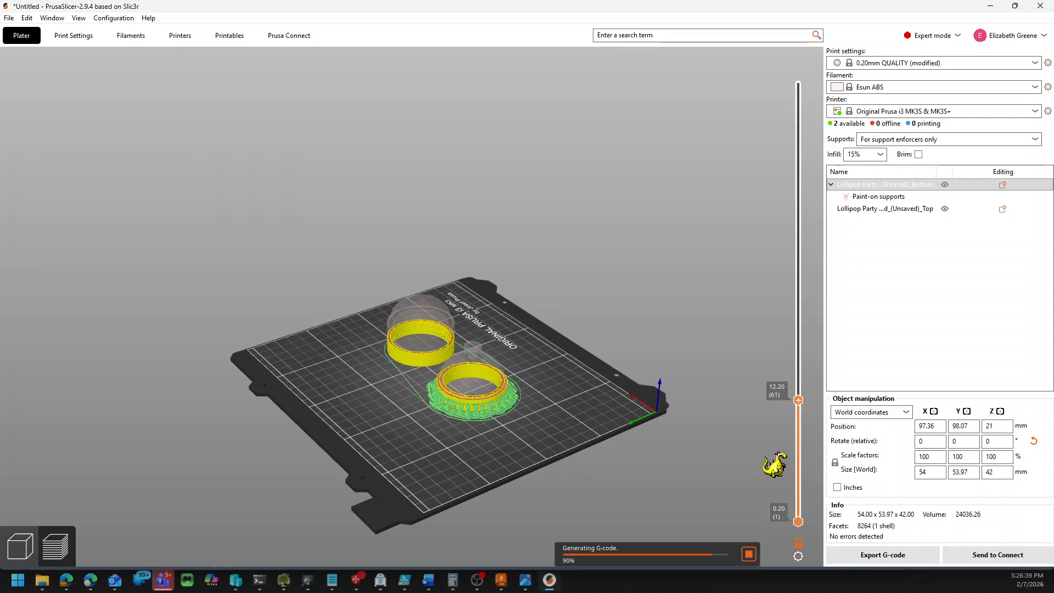
Raise the layer preview to the full 45 mm height and examine the layer lines on the top part's dome
{"action": "left_click_drag", "start_coordinate": [786, 454], "coordinate": [835, 263]}
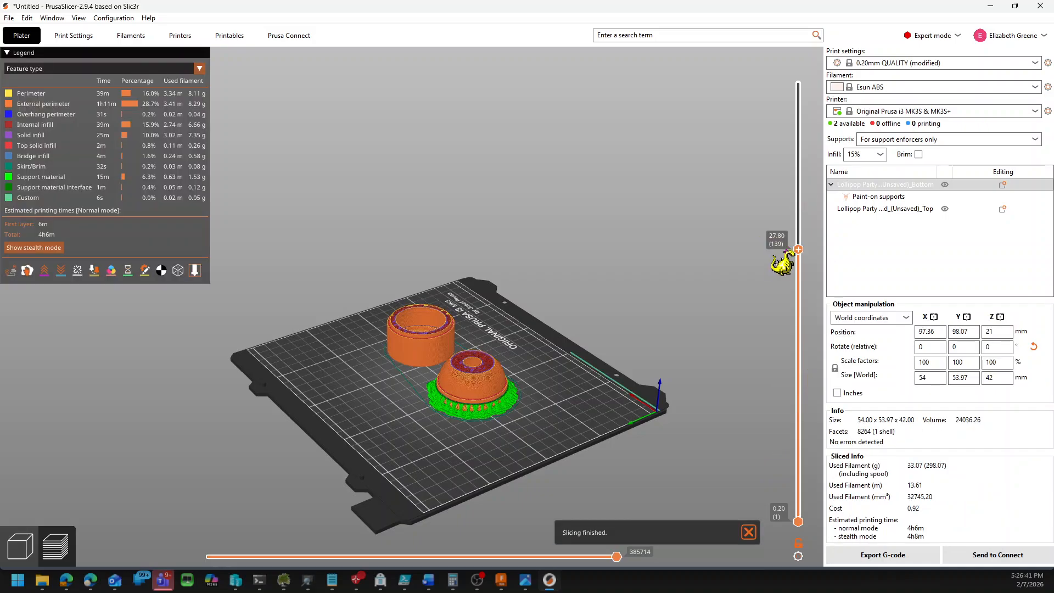
{"action": "left_click_drag", "start_coordinate": [791, 254], "coordinate": [809, 98]}
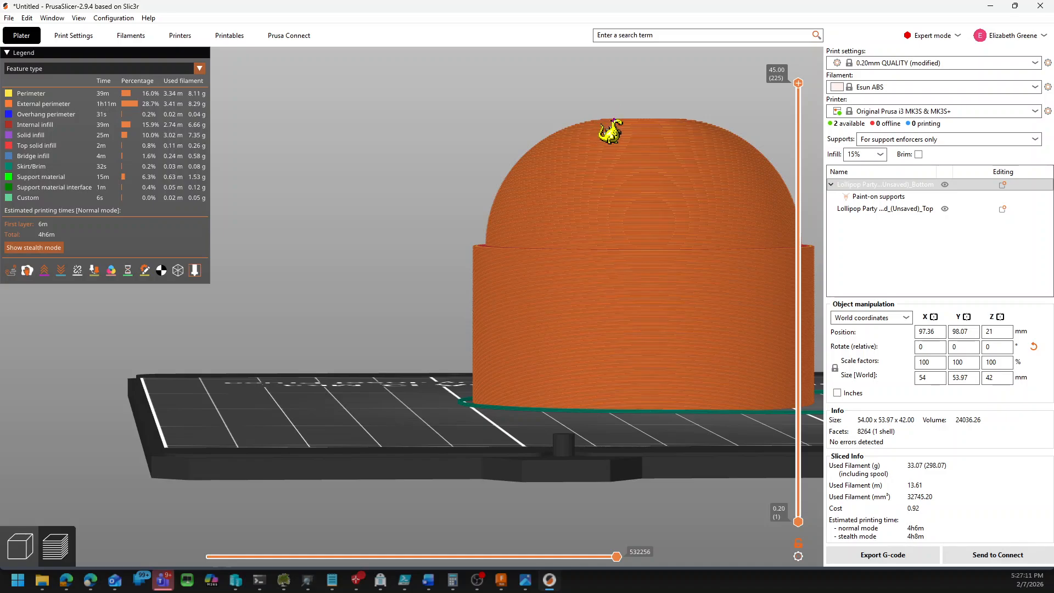
{"action": "scroll", "coordinate": [385, 219], "scroll_direction": "up", "scroll_amount": 3}
{"action": "scroll", "coordinate": [380, 218], "scroll_direction": "down", "scroll_amount": 5}
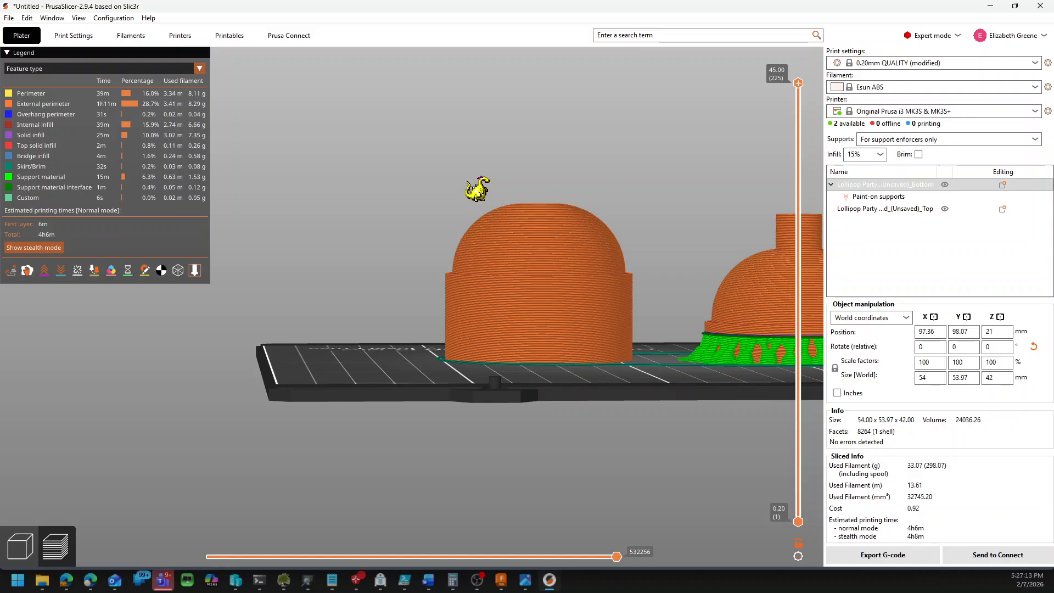
{"action": "scroll", "coordinate": [486, 242], "scroll_direction": "up", "scroll_amount": 1}
{"action": "scroll", "coordinate": [482, 258], "scroll_direction": "up", "scroll_amount": 2}
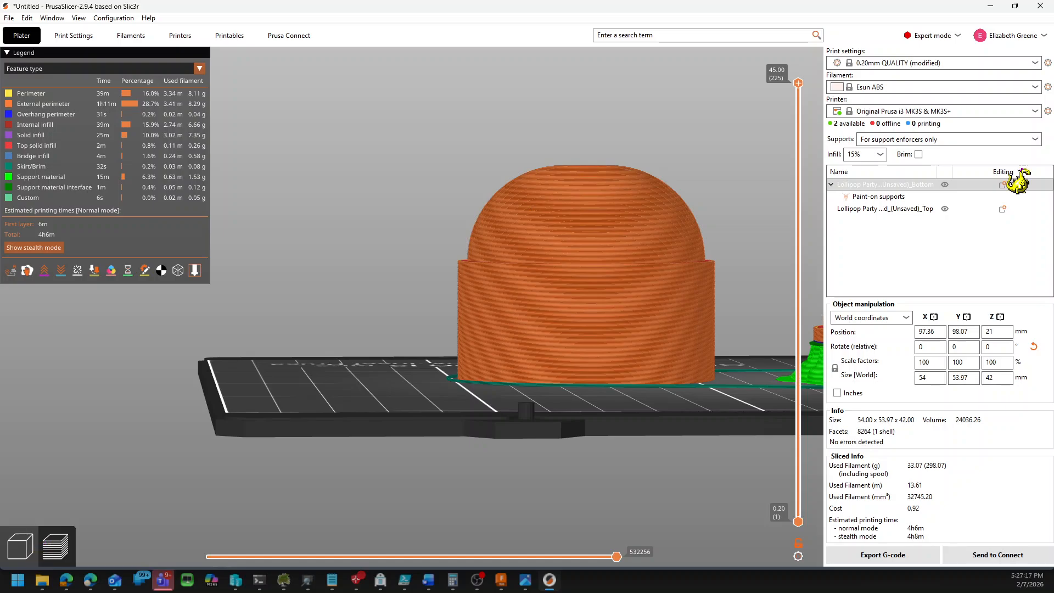
Switch the print preset to 0.10mm DETAIL, transferring the modified support settings, and slice the plate
{"action": "left_click", "coordinate": [955, 64]}
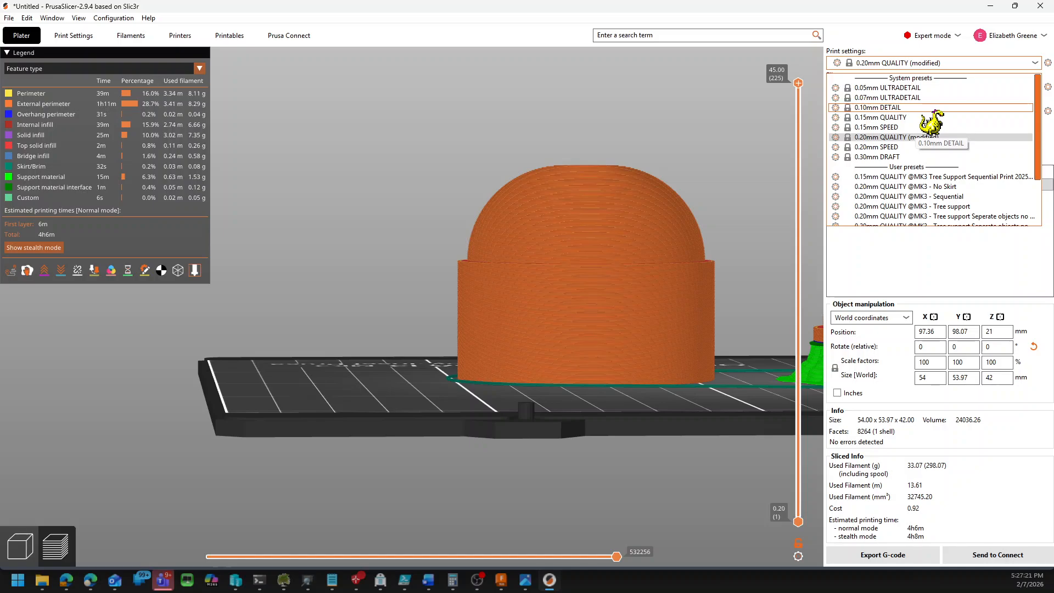
{"action": "left_click", "coordinate": [933, 108]}
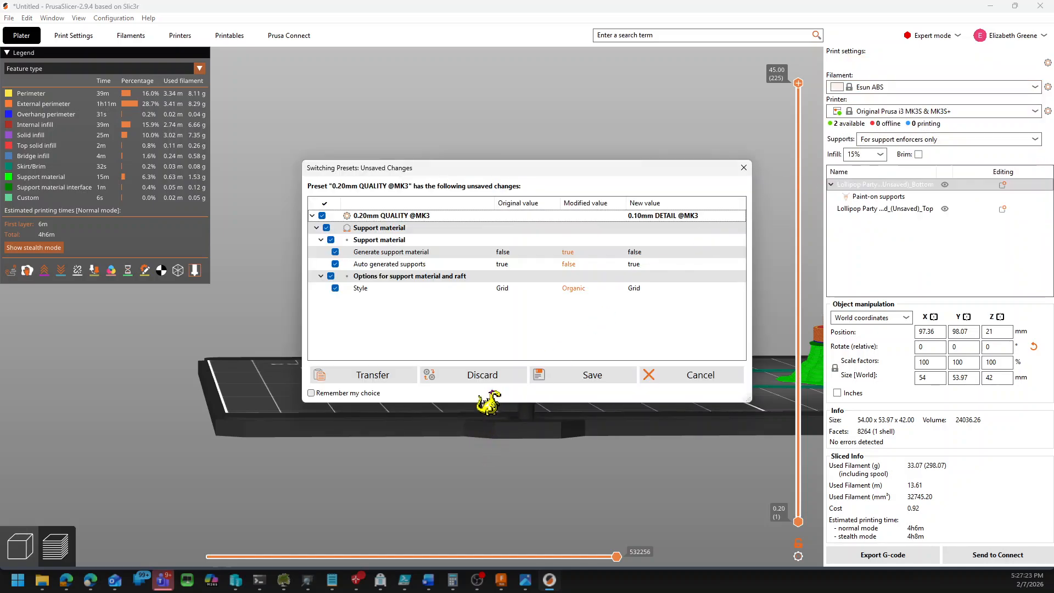
{"action": "left_click", "coordinate": [351, 377]}
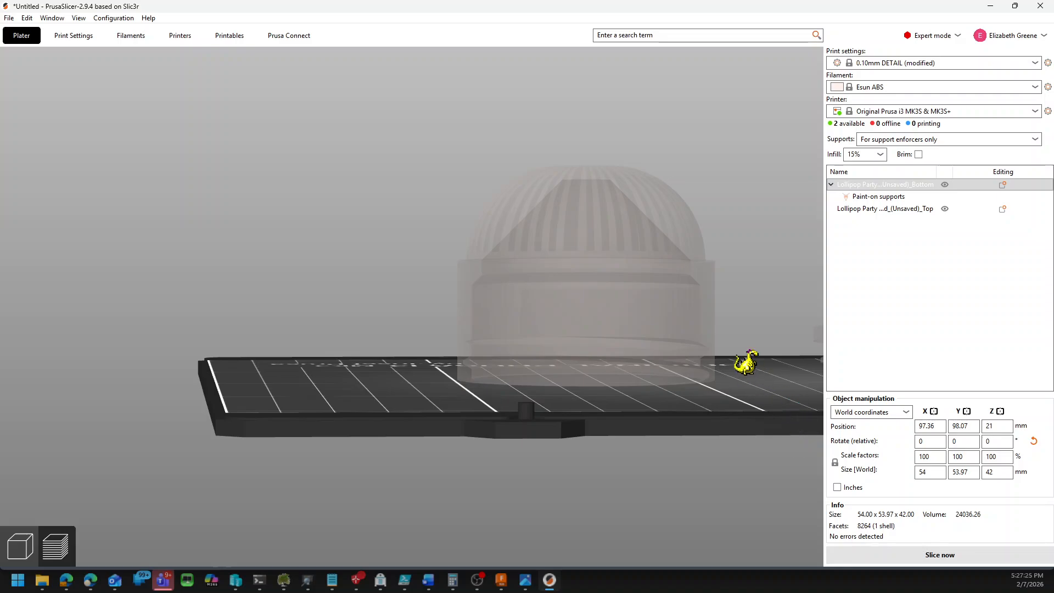
{"action": "left_click", "coordinate": [953, 553]}
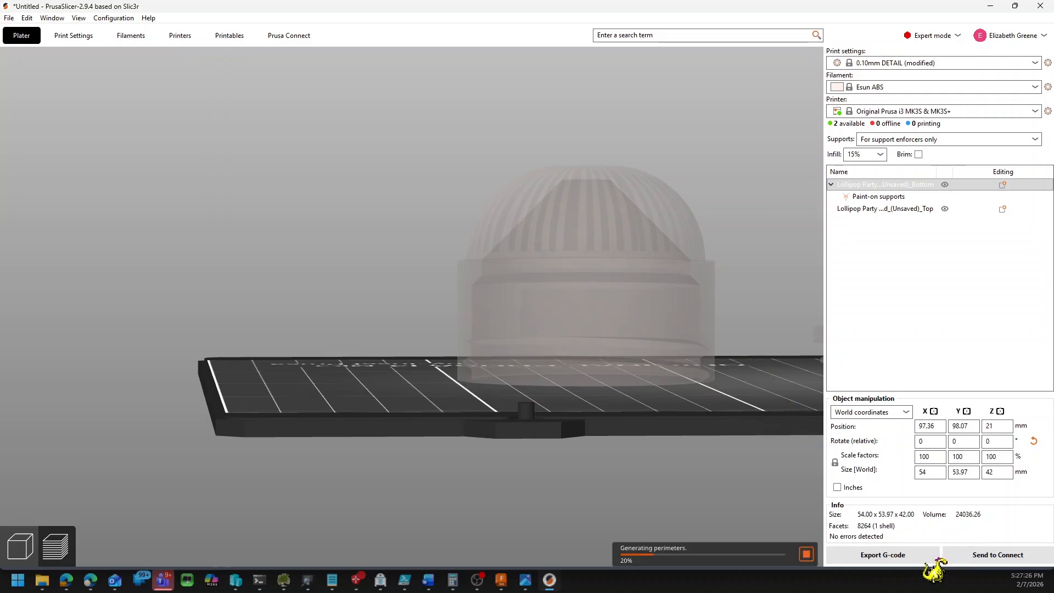